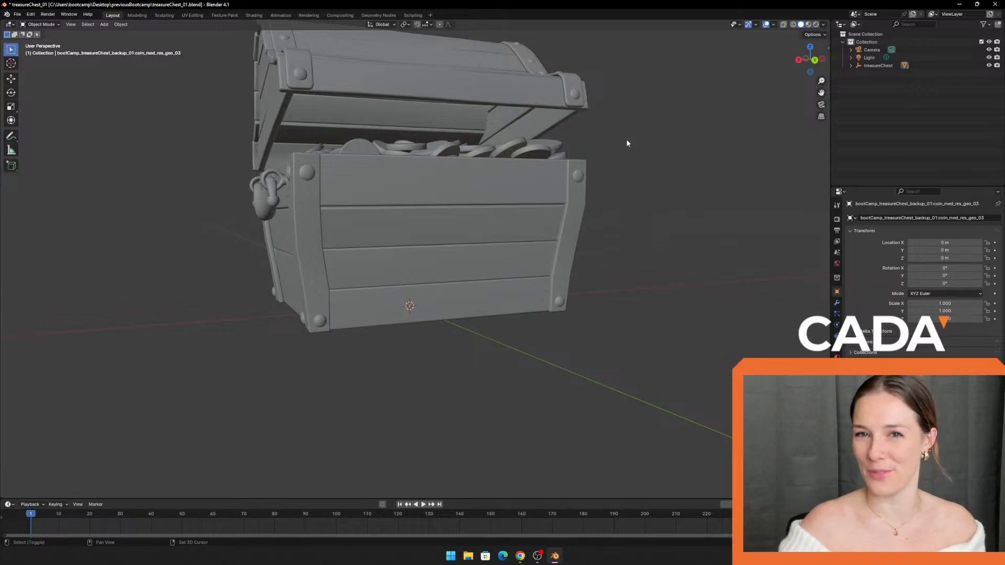
Step: Examine the treasure chest model and its coins from several angles
{"action": "middle_click_drag", "start_coordinate": [627, 145], "coordinate": [644, 221]}
{"action": "scroll", "coordinate": [630, 219], "scroll_direction": "up", "scroll_amount": 2}
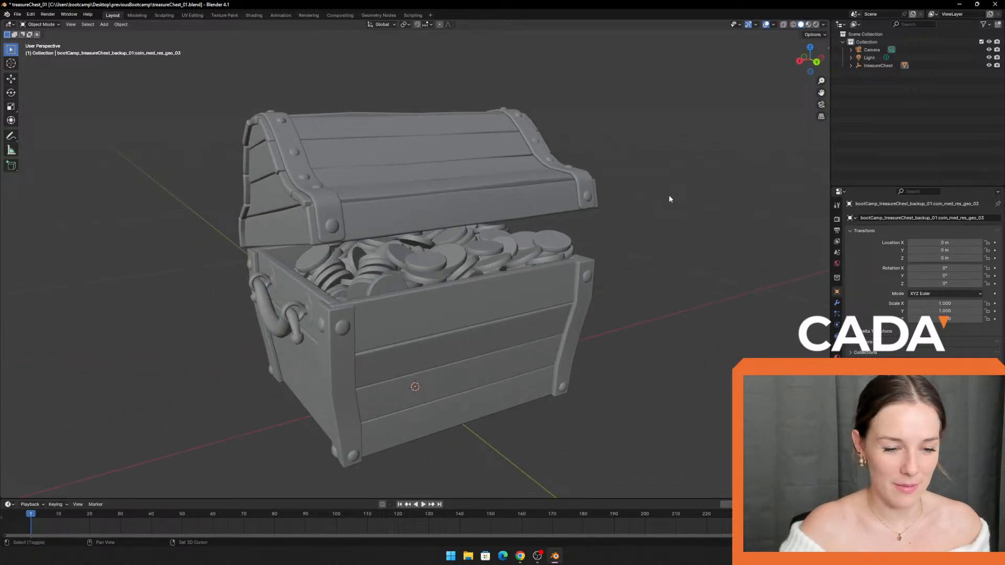
{"action": "middle_click_drag", "start_coordinate": [668, 197], "coordinate": [669, 170], "text": "shift"}
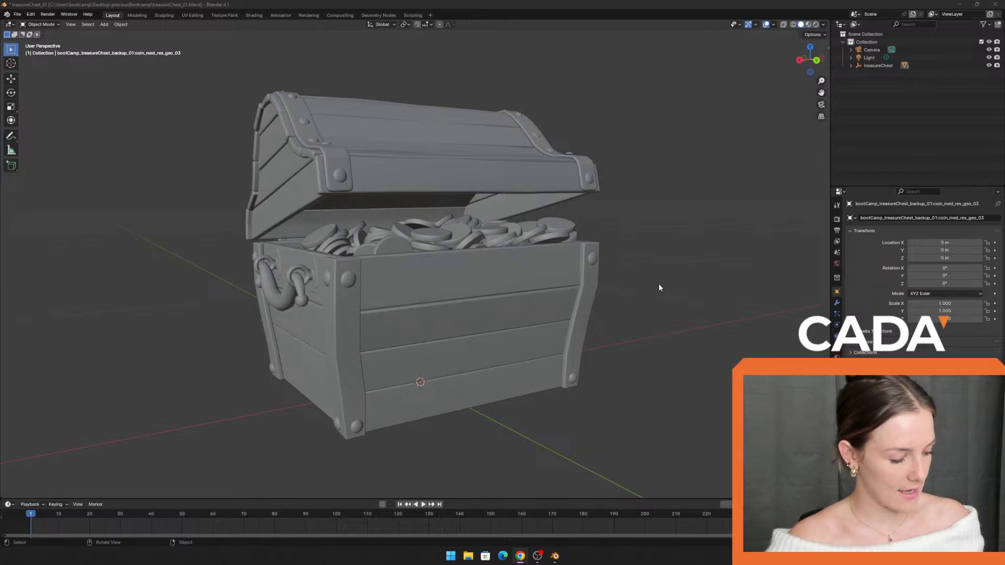
{"action": "middle_click_drag", "start_coordinate": [664, 221], "coordinate": [652, 222]}
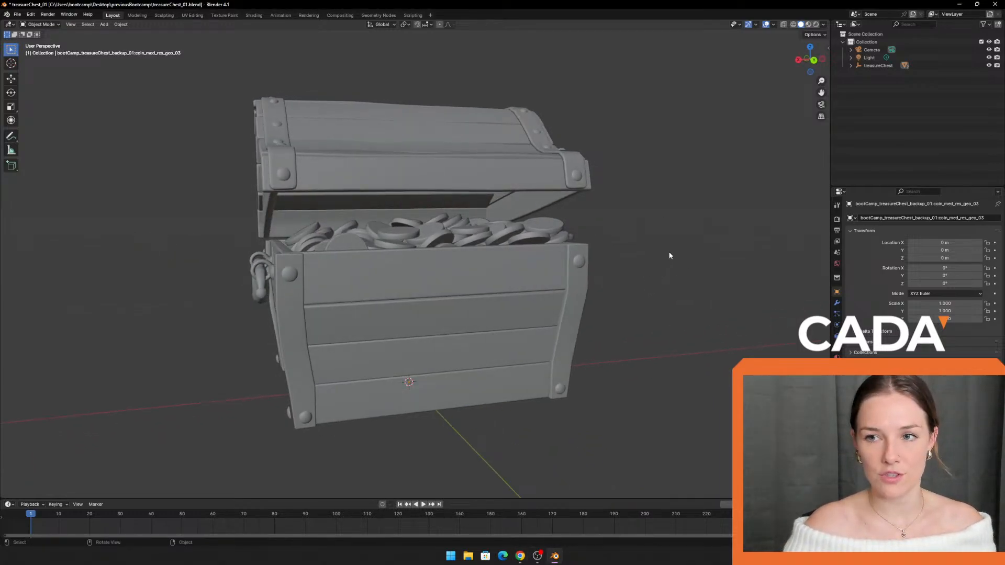
{"action": "middle_click_drag", "start_coordinate": [695, 219], "coordinate": [674, 224], "text": "shift"}
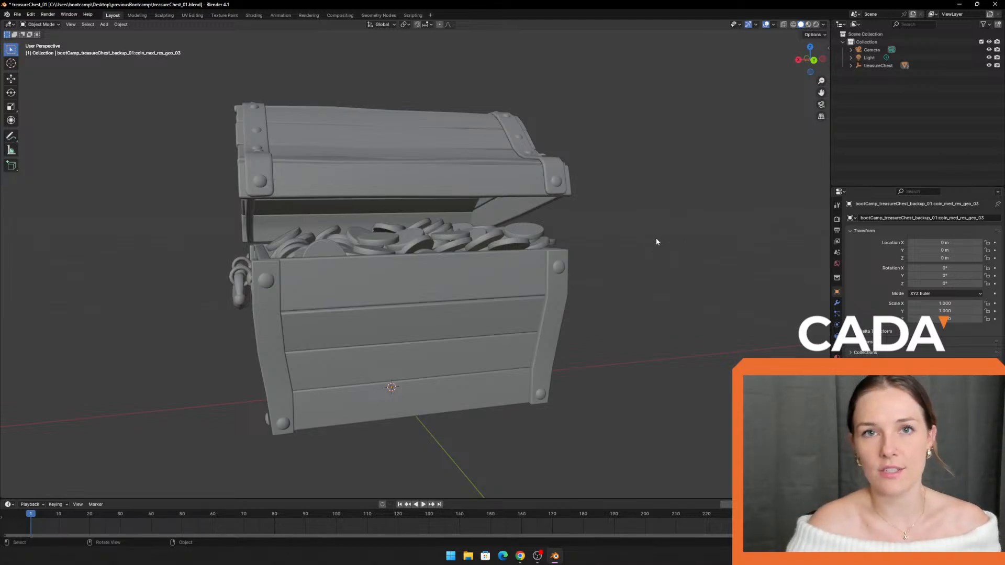
{"action": "middle_click_drag", "start_coordinate": [697, 242], "coordinate": [706, 222]}
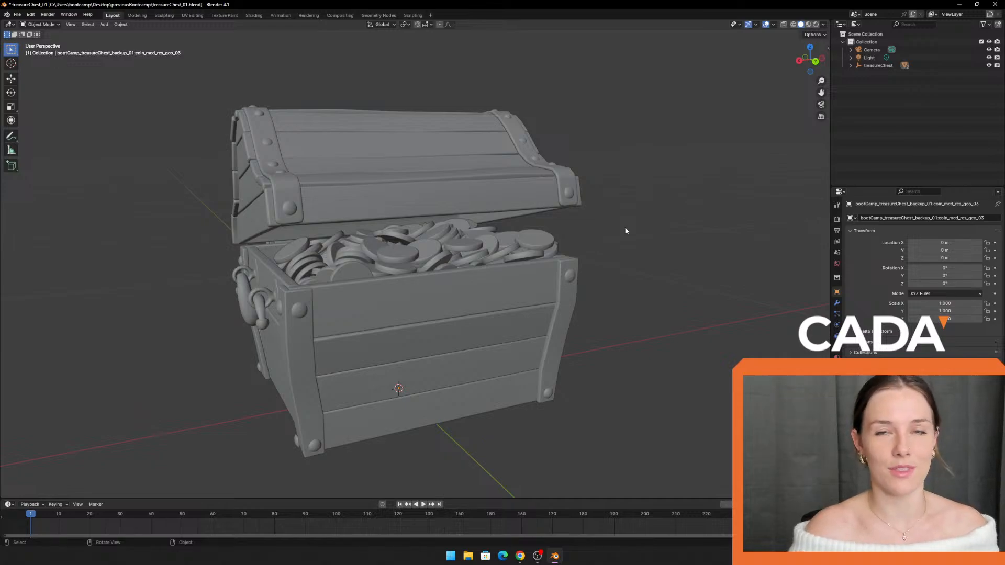
{"action": "middle_click_drag", "start_coordinate": [684, 208], "coordinate": [660, 187], "text": "shift"}
{"action": "scroll", "coordinate": [670, 199], "scroll_direction": "up", "scroll_amount": 1}
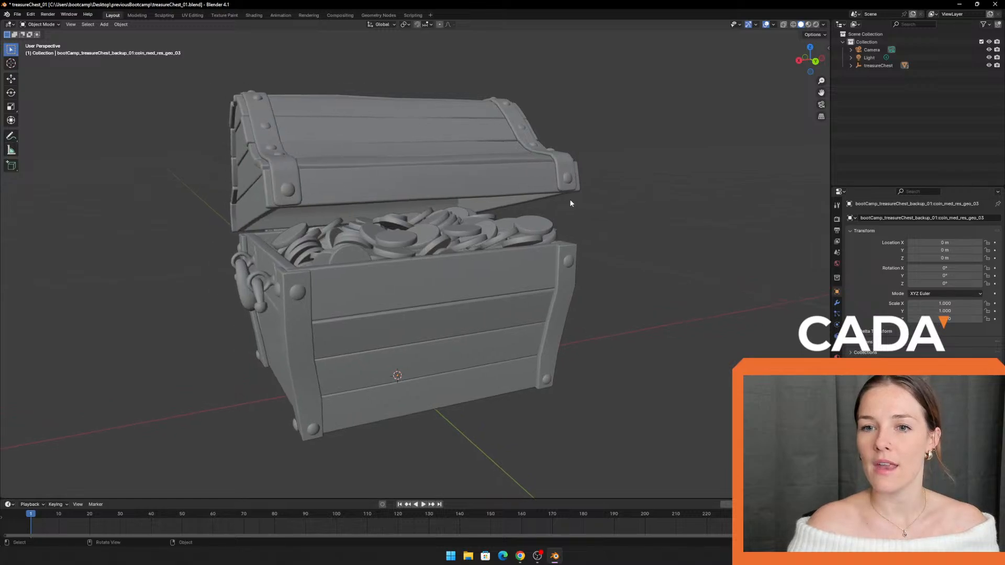
{"action": "middle_click_drag", "start_coordinate": [117, 137], "coordinate": [130, 139], "text": "shift"}
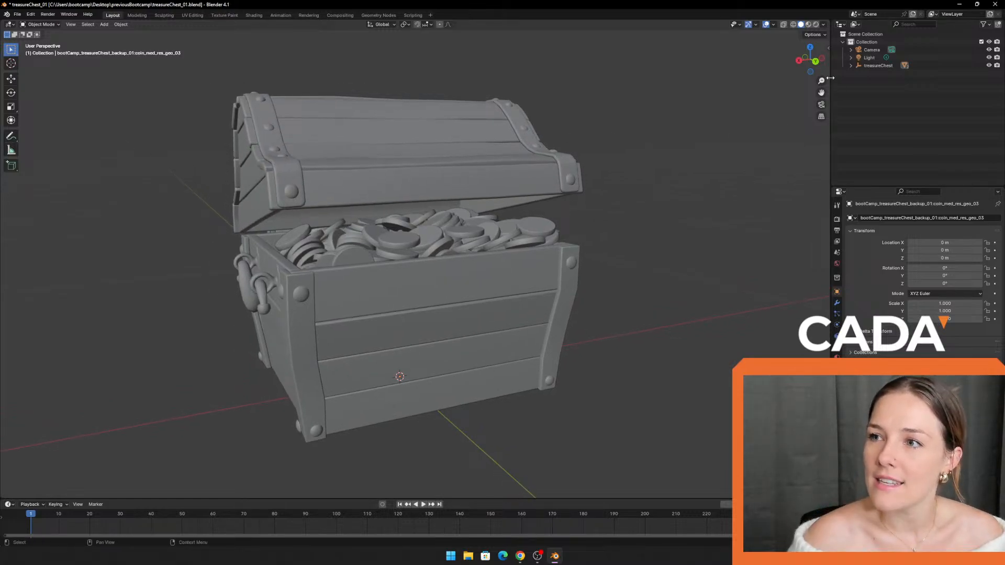
Step: Select the treasureChest parent object and expand its hierarchy to list its child meshes
{"action": "left_click", "coordinate": [882, 66]}
{"action": "left_click", "coordinate": [850, 65]}
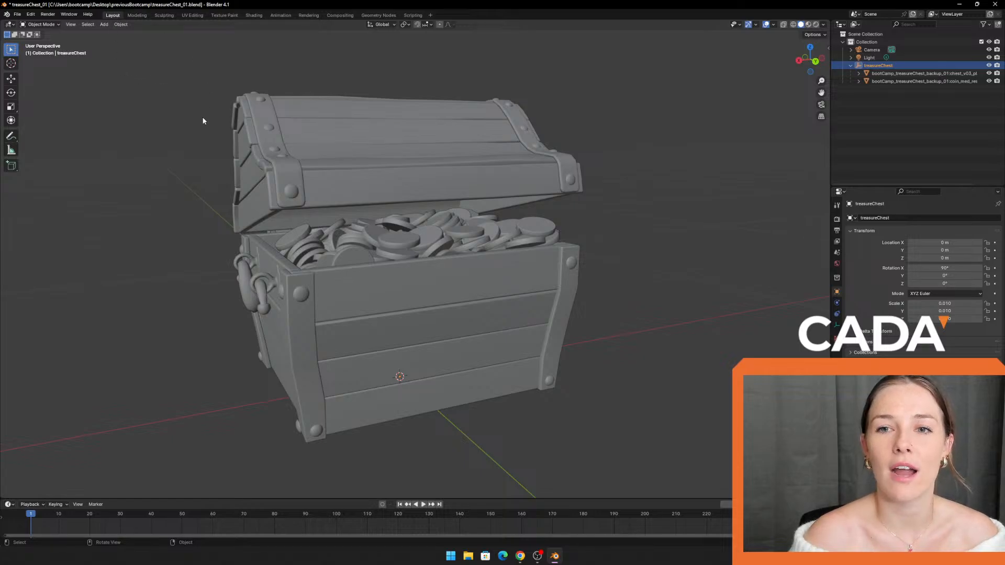
{"action": "middle_click_drag", "start_coordinate": [177, 147], "coordinate": [187, 159], "text": "shift"}
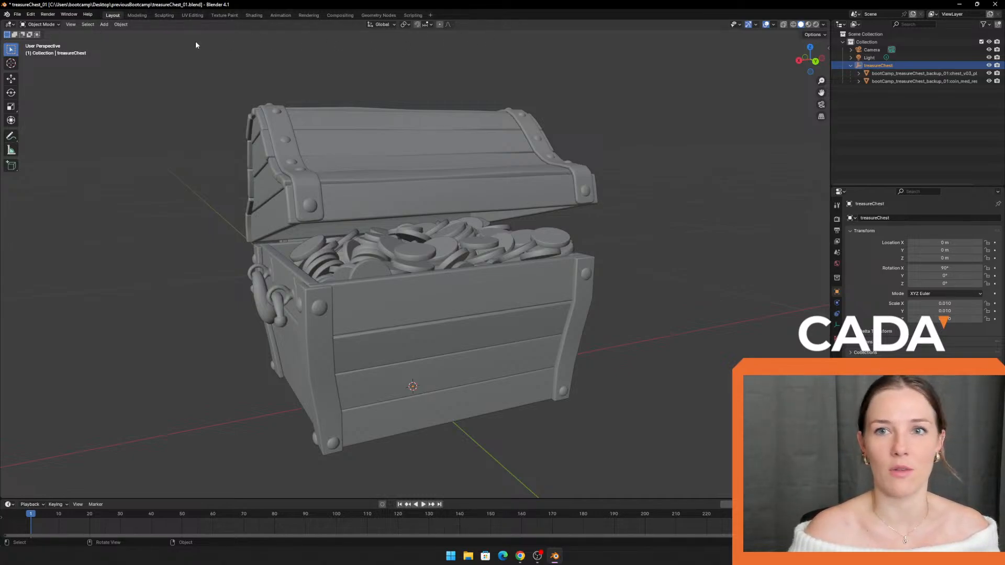
{"action": "middle_click_drag", "start_coordinate": [457, 53], "coordinate": [361, 58]}
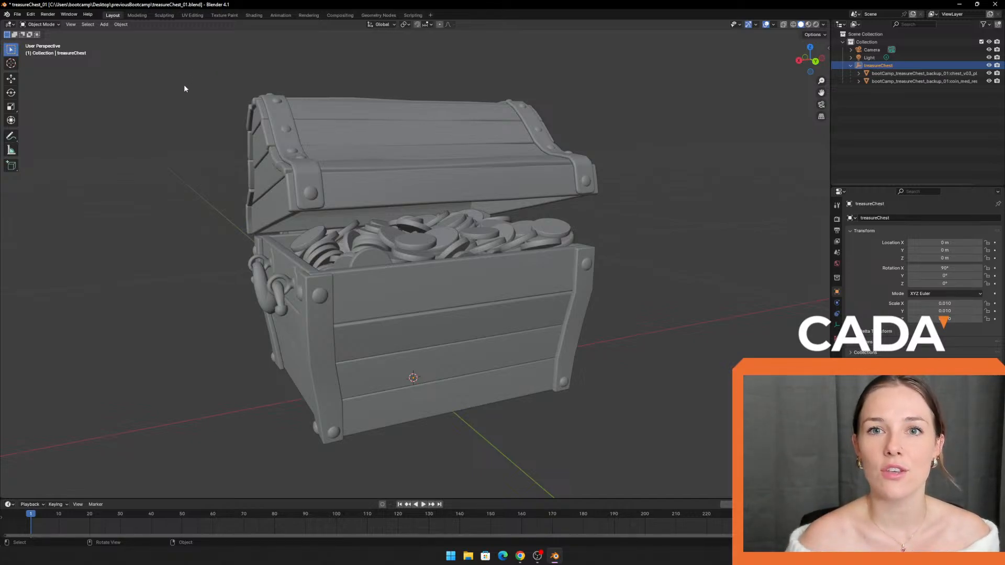
Step: Switch to the UV Editing workspace and widen the 3D view relative to the UV editor
{"action": "left_click", "coordinate": [190, 15]}
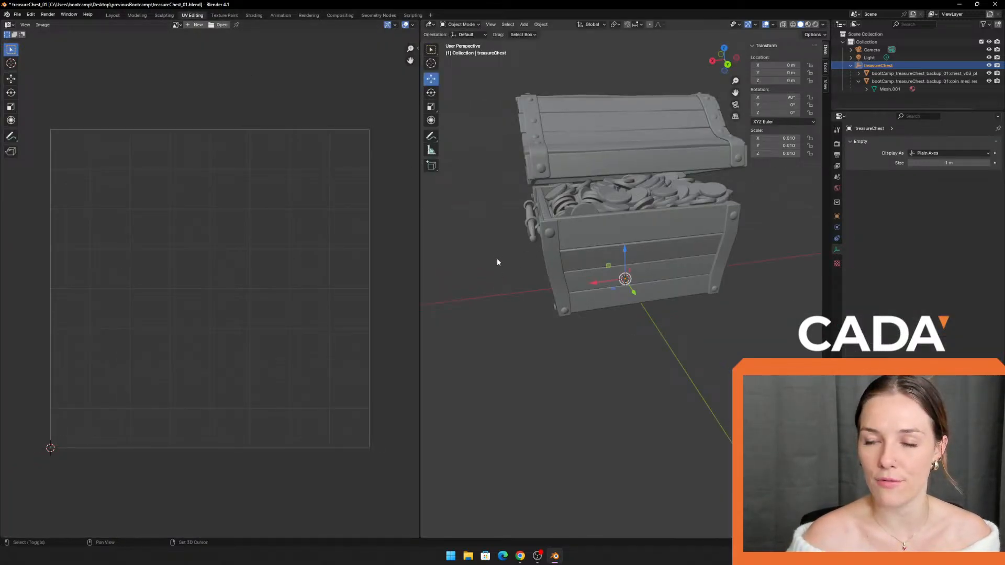
{"action": "middle_click_drag", "start_coordinate": [498, 258], "coordinate": [447, 294], "text": "shift"}
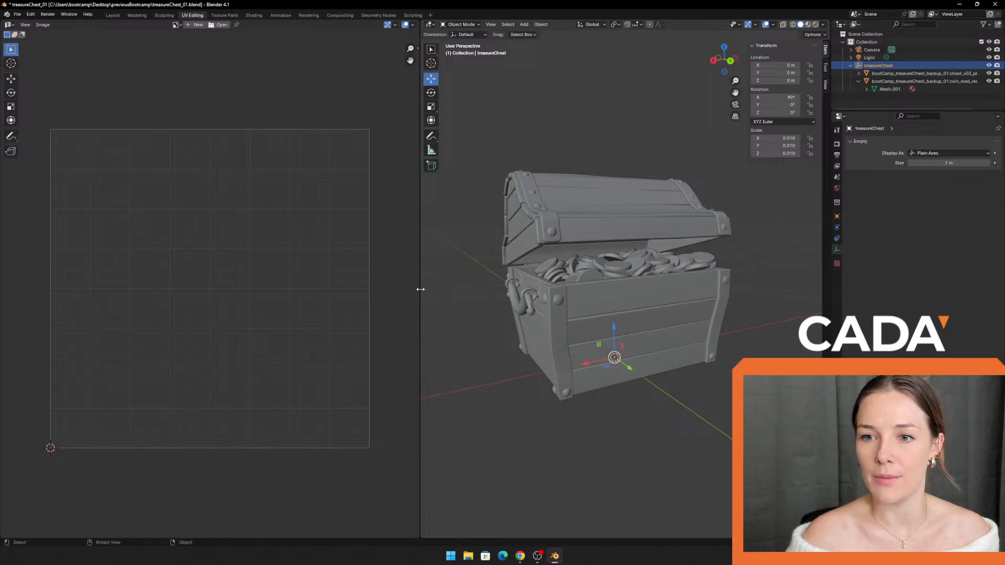
{"action": "left_click_drag", "start_coordinate": [420, 287], "coordinate": [348, 291]}
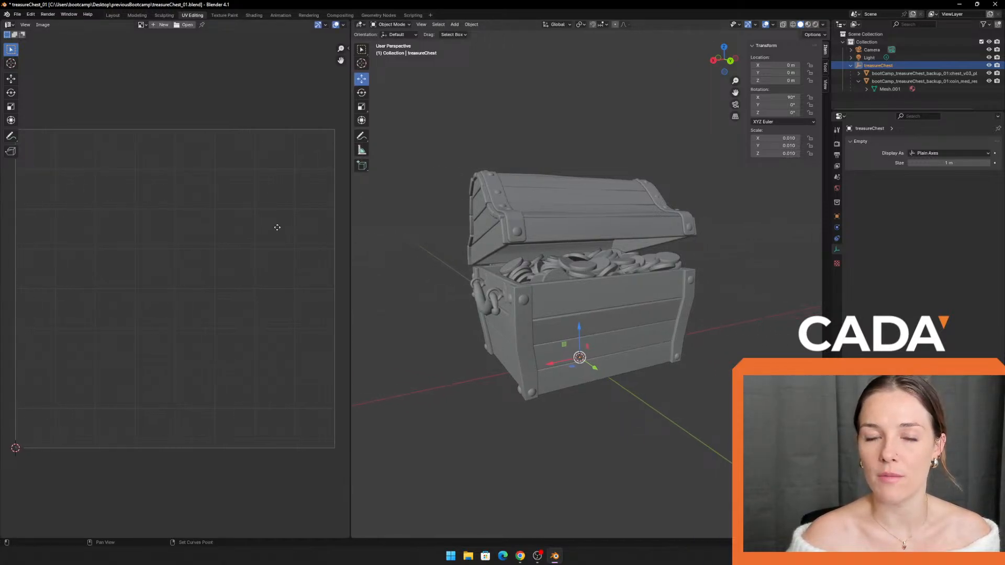
{"action": "left_click_drag", "start_coordinate": [350, 218], "coordinate": [374, 194]}
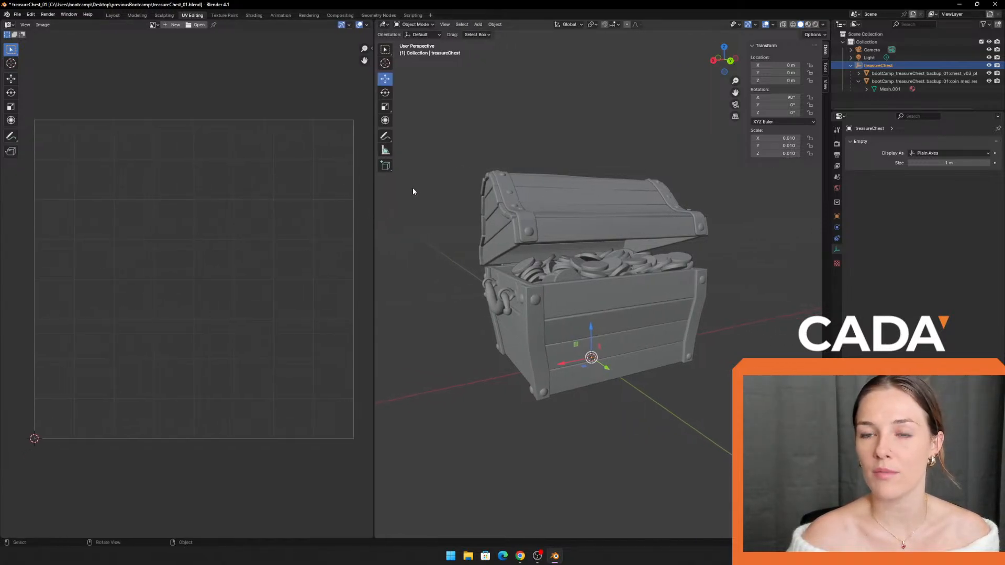
Step: Expand the chest plank object in the hierarchy and select its mesh data
{"action": "left_click", "coordinate": [893, 73]}
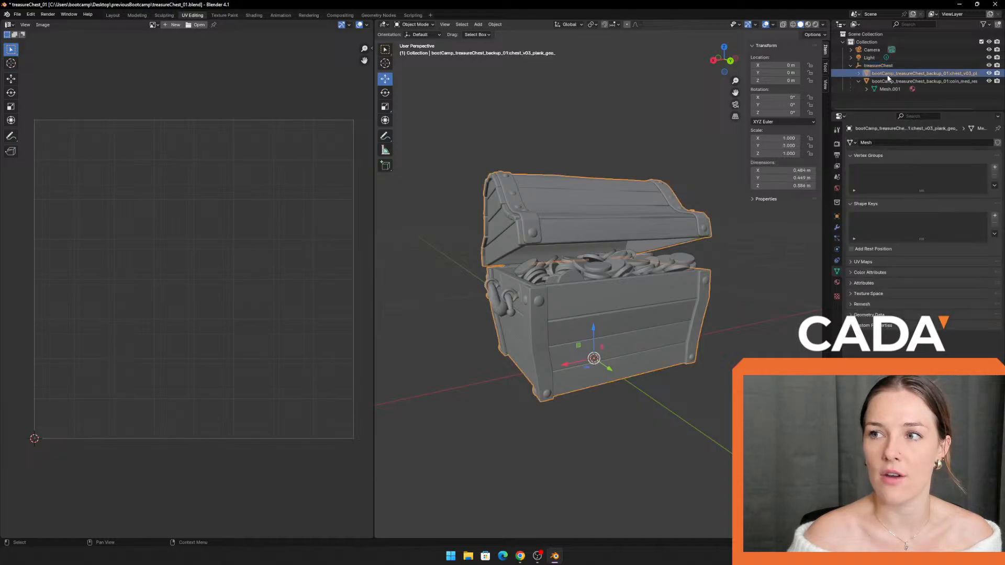
{"action": "left_click", "coordinate": [884, 82]}
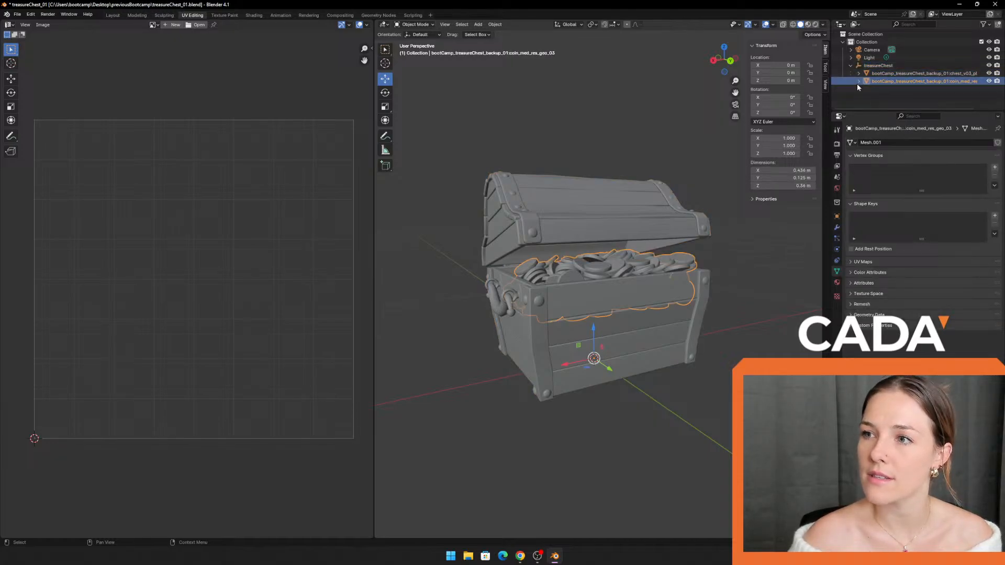
{"action": "left_click", "coordinate": [859, 73]}
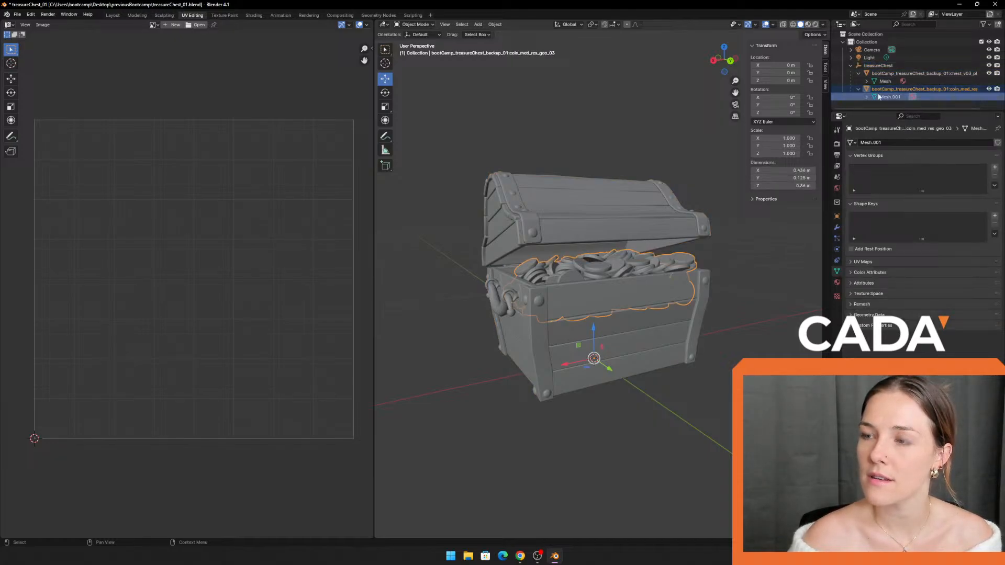
{"action": "left_click", "coordinate": [878, 82]}
{"action": "middle_click_drag", "start_coordinate": [528, 127], "coordinate": [457, 170]}
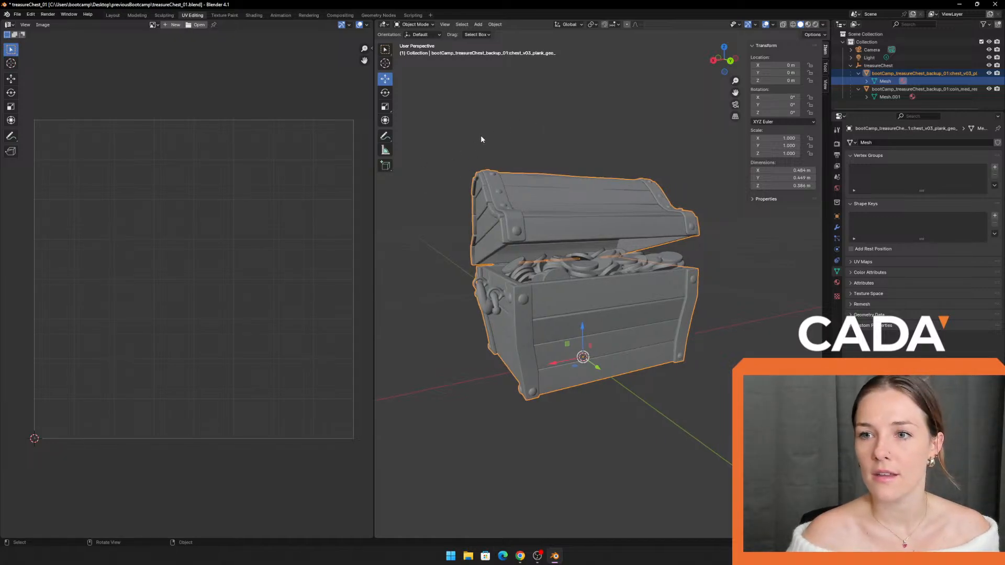
{"action": "middle_click_drag", "start_coordinate": [518, 120], "coordinate": [510, 123]}
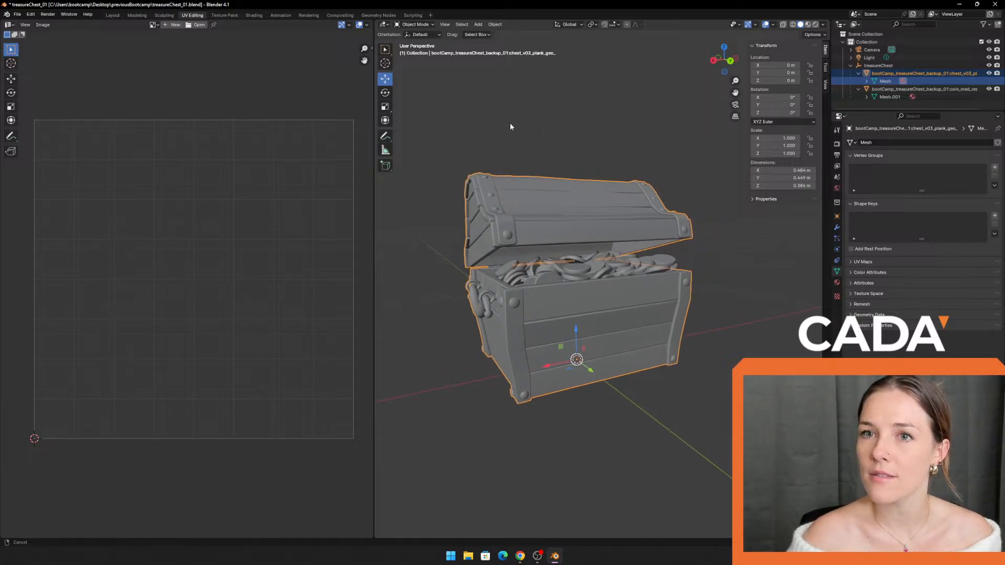
{"action": "left_click", "coordinate": [224, 14]}
{"action": "left_click", "coordinate": [871, 66]}
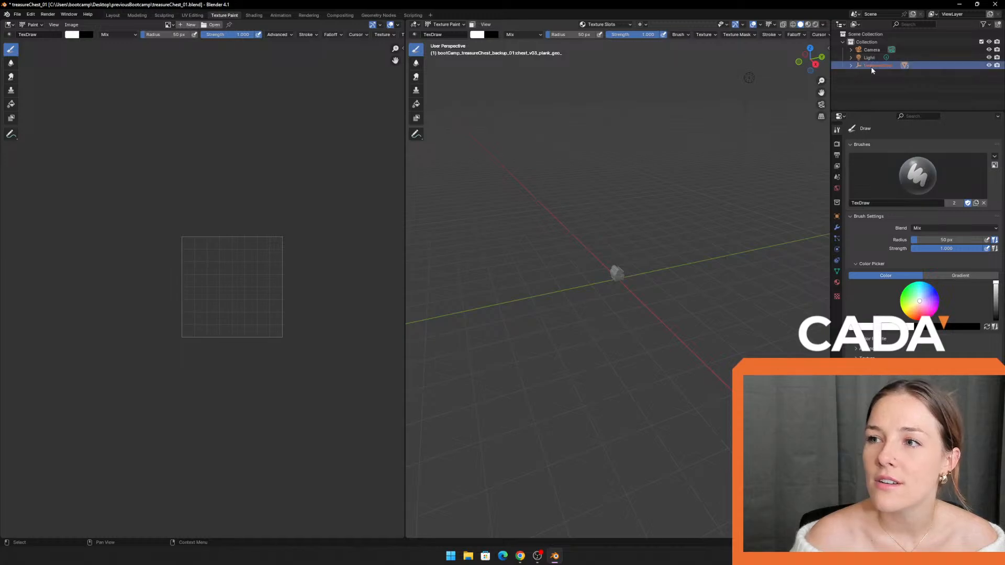
{"action": "left_click", "coordinate": [192, 15]}
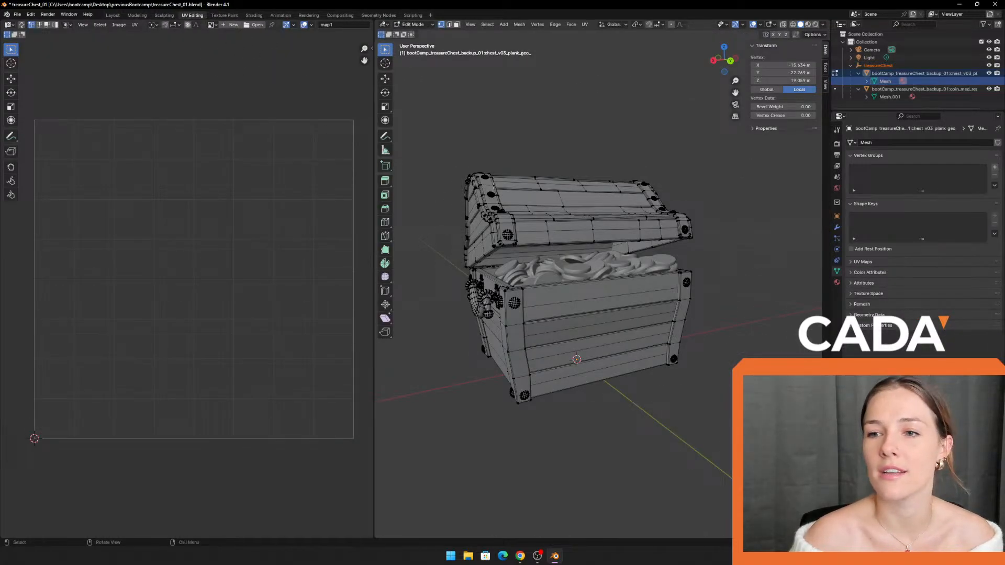
{"action": "key", "text": "Tab"}
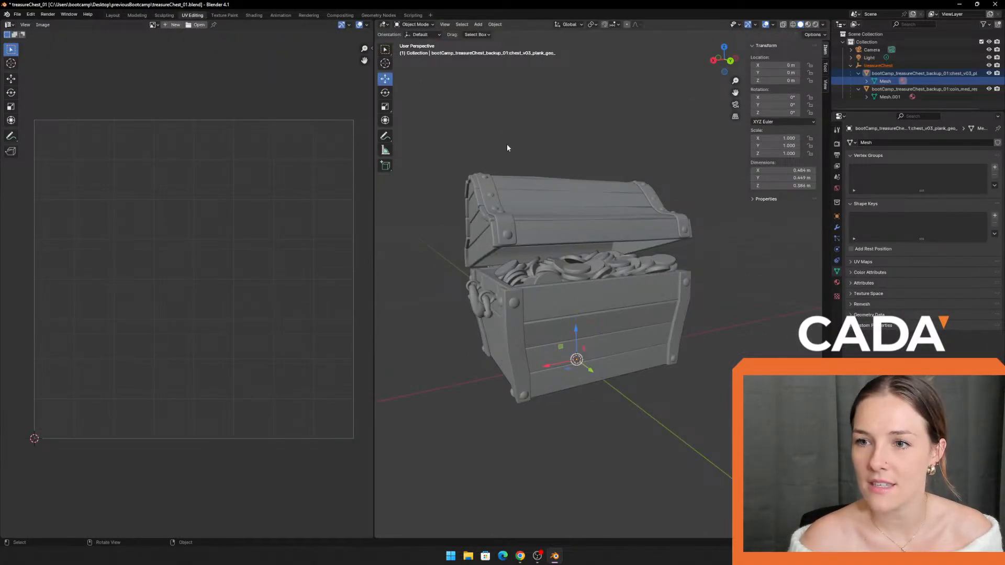
Step: Try to show the UV layouts of all scene objects together in Edit Mode, returning to Object Mode with everything deselected
{"action": "key", "text": "a"}
{"action": "key", "text": "Tab"}
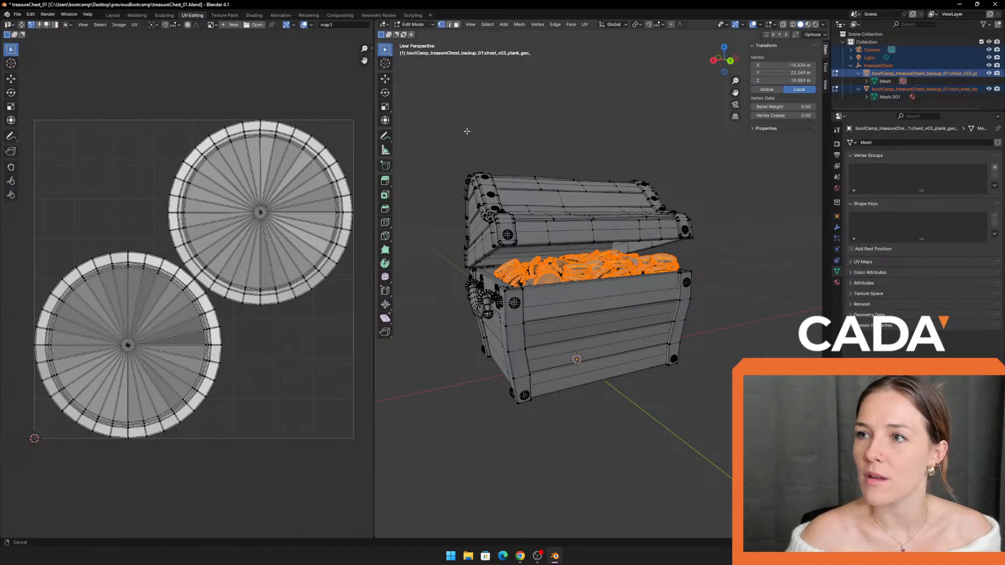
{"action": "middle_click_drag", "start_coordinate": [467, 131], "coordinate": [484, 142], "text": "shift"}
{"action": "key", "text": "Tab"}
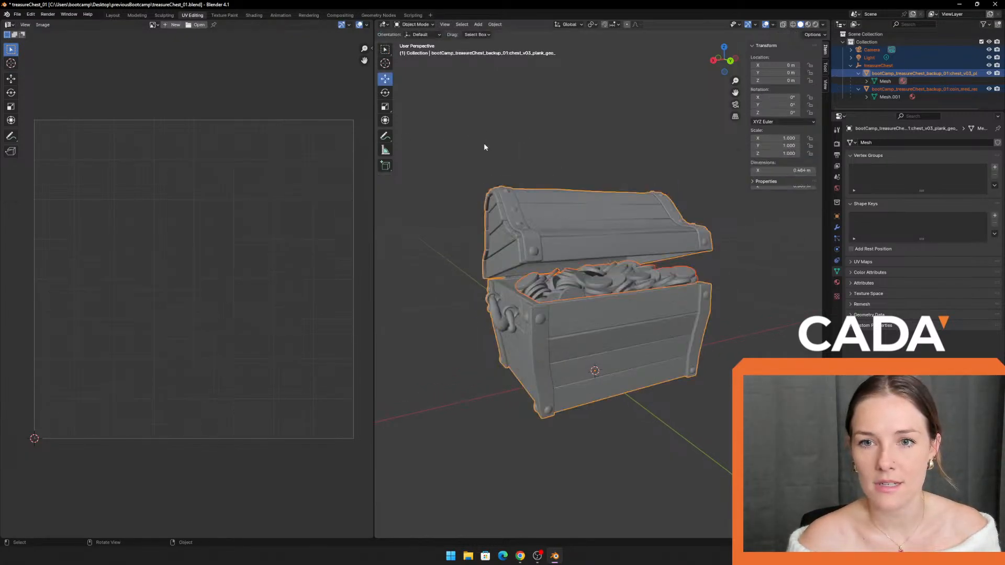
{"action": "left_click", "coordinate": [483, 142]}
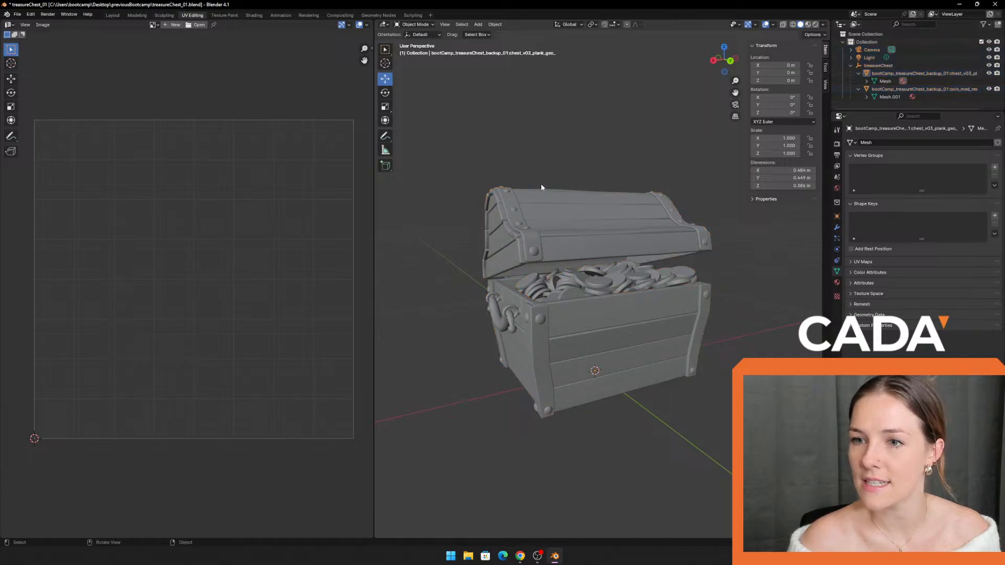
Step: Try painting on the chest in the Texture Paint workspace, then return to the UV Editing workspace
{"action": "left_click", "coordinate": [547, 242]}
{"action": "key", "text": "Tab"}
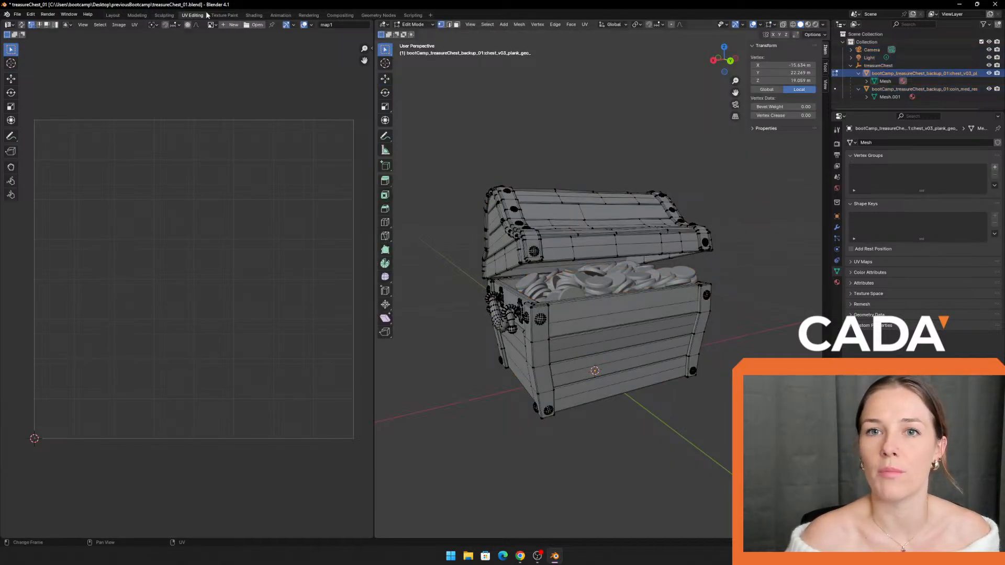
{"action": "left_click", "coordinate": [230, 15]}
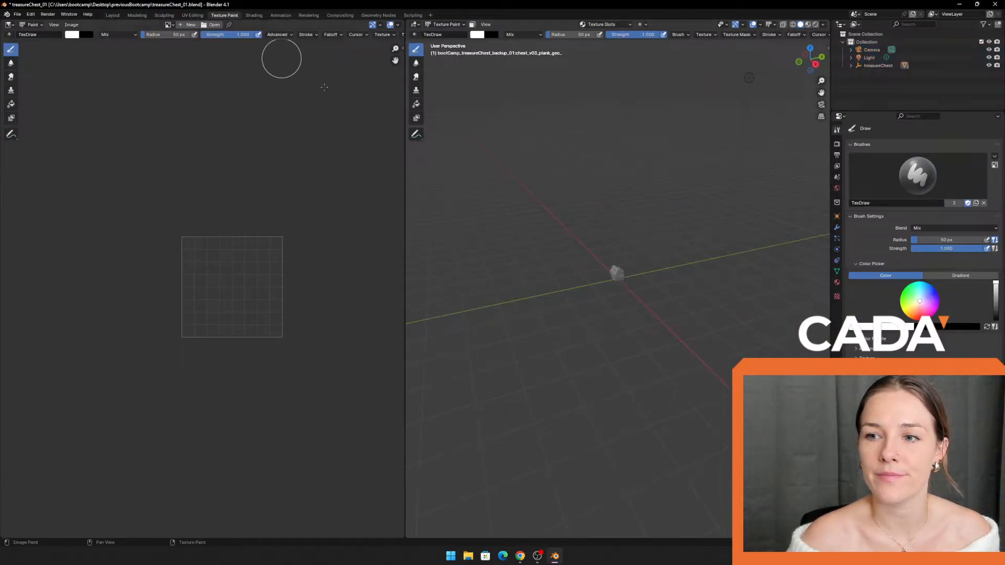
{"action": "key", "text": "Tab"}
{"action": "key", "text": "Tab"}
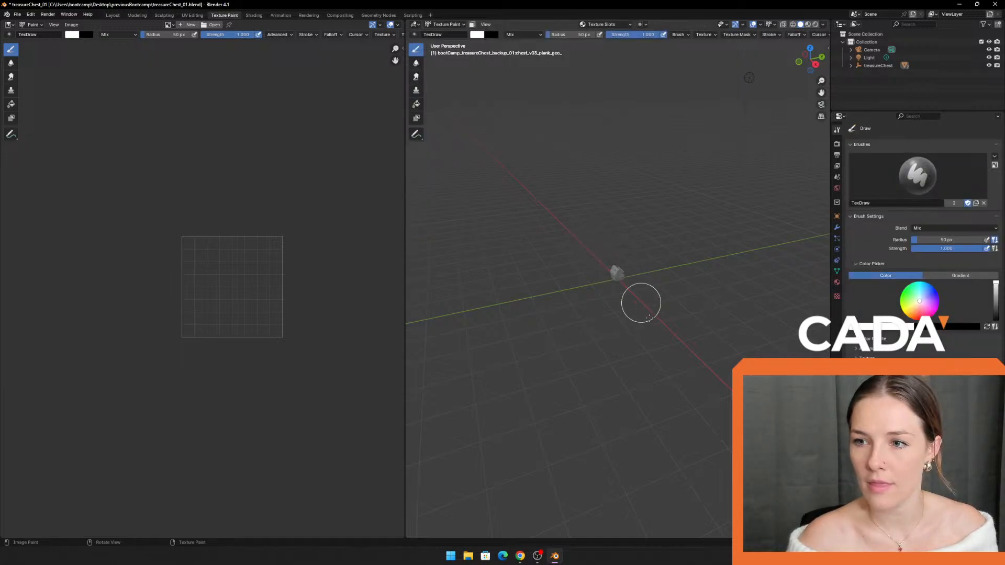
{"action": "left_click", "coordinate": [651, 321]}
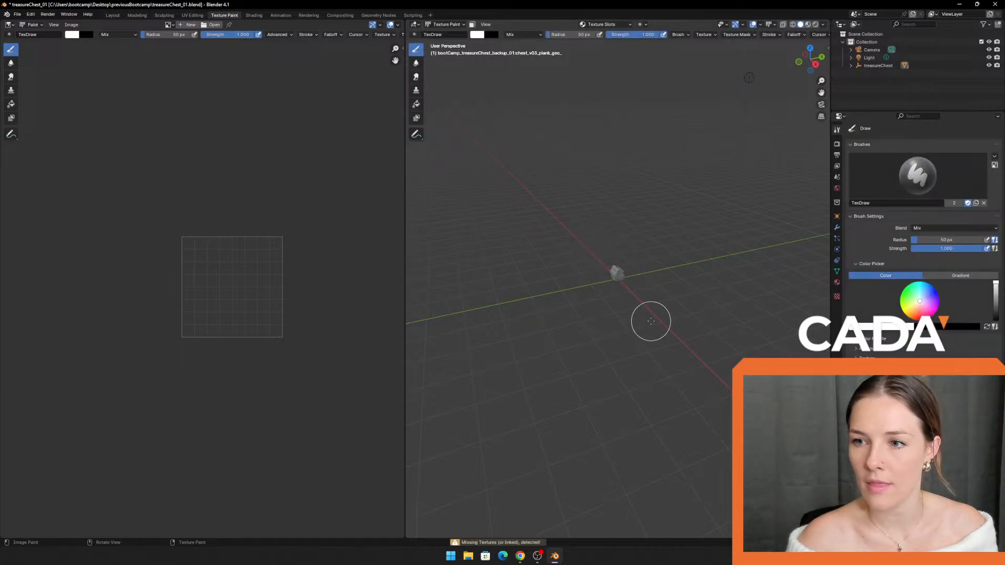
{"action": "left_click", "coordinate": [185, 15]}
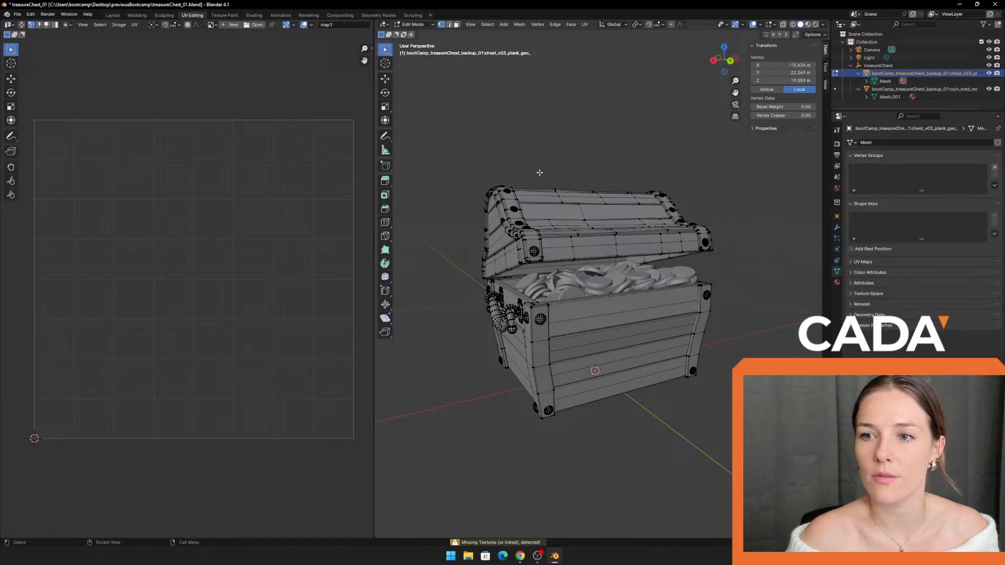
Step: Select only the chest mesh, enter Edit Mode and select all its geometry to display its UV layout
{"action": "key", "text": "Tab"}
{"action": "left_click", "coordinate": [514, 165]}
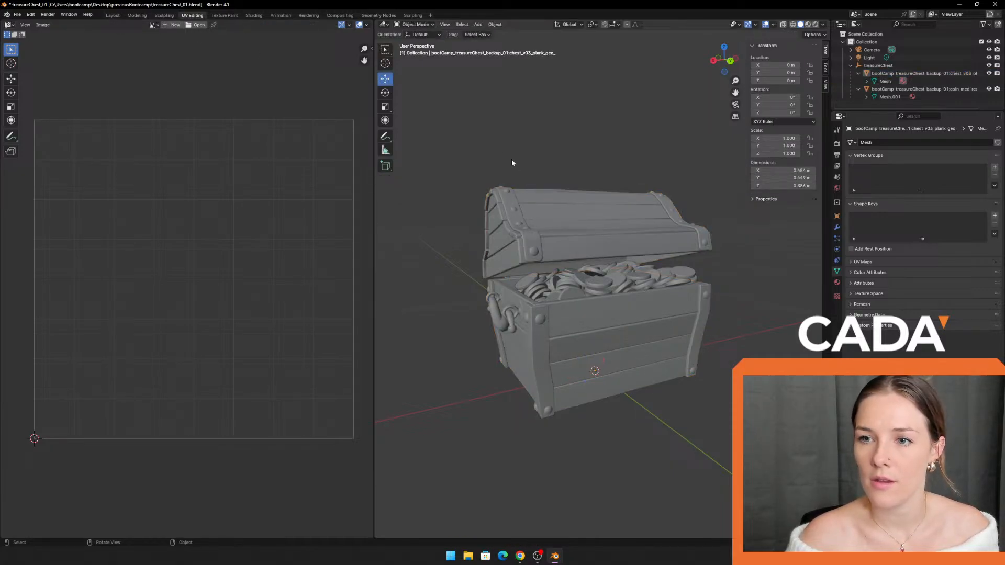
{"action": "left_click_drag", "start_coordinate": [501, 155], "coordinate": [551, 237]}
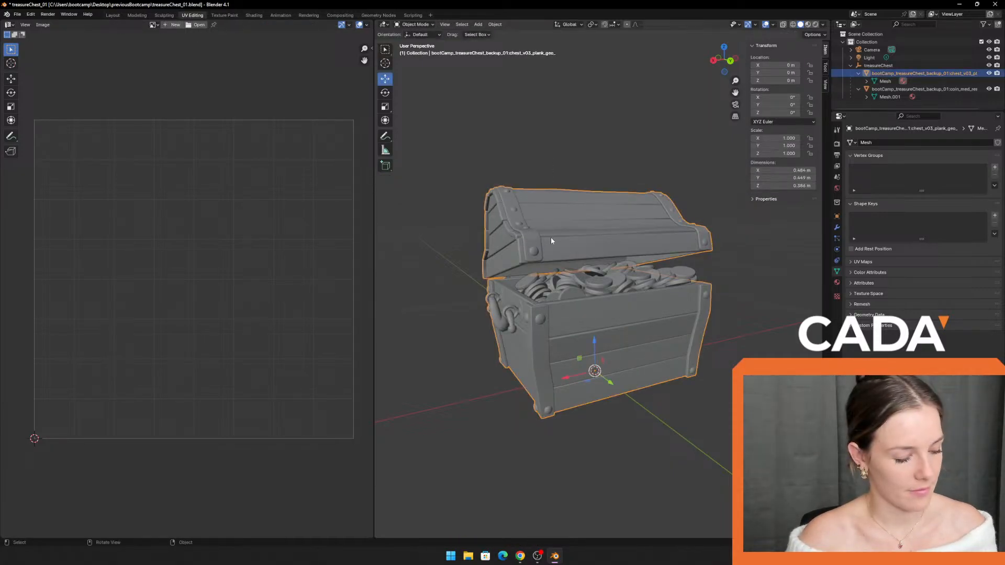
{"action": "key", "text": "Tab"}
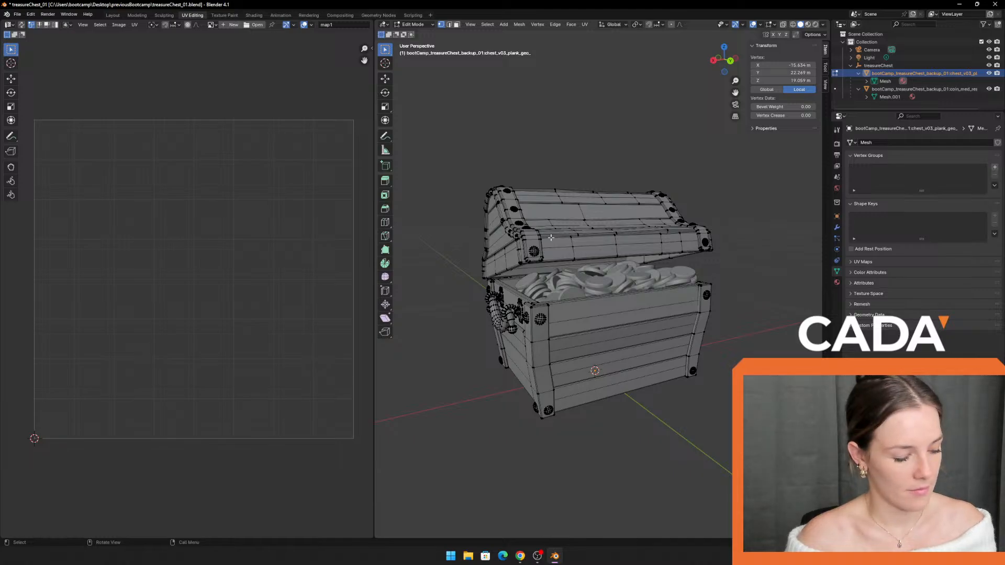
{"action": "key", "text": "a"}
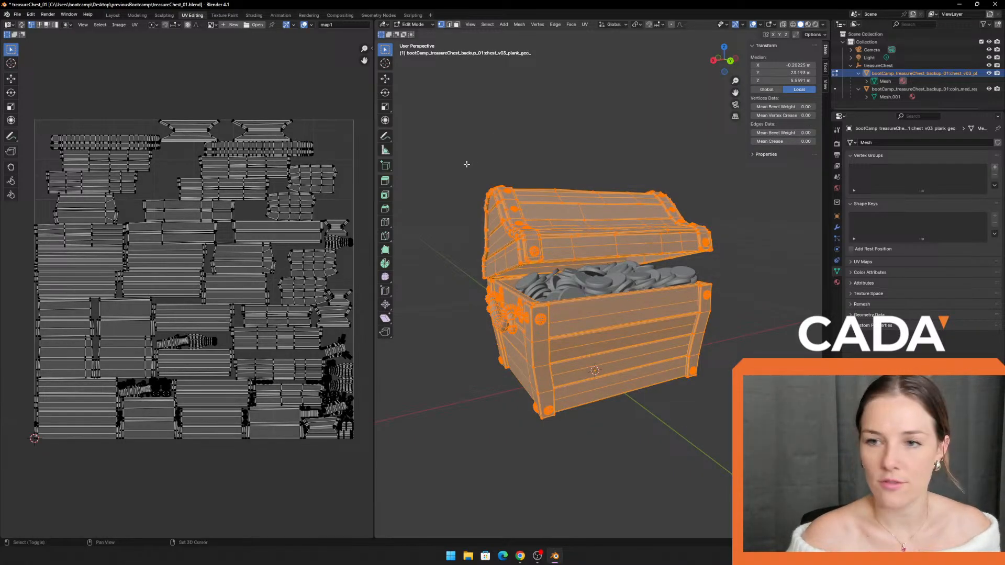
{"action": "middle_click_drag", "start_coordinate": [452, 169], "coordinate": [489, 146], "text": "shift"}
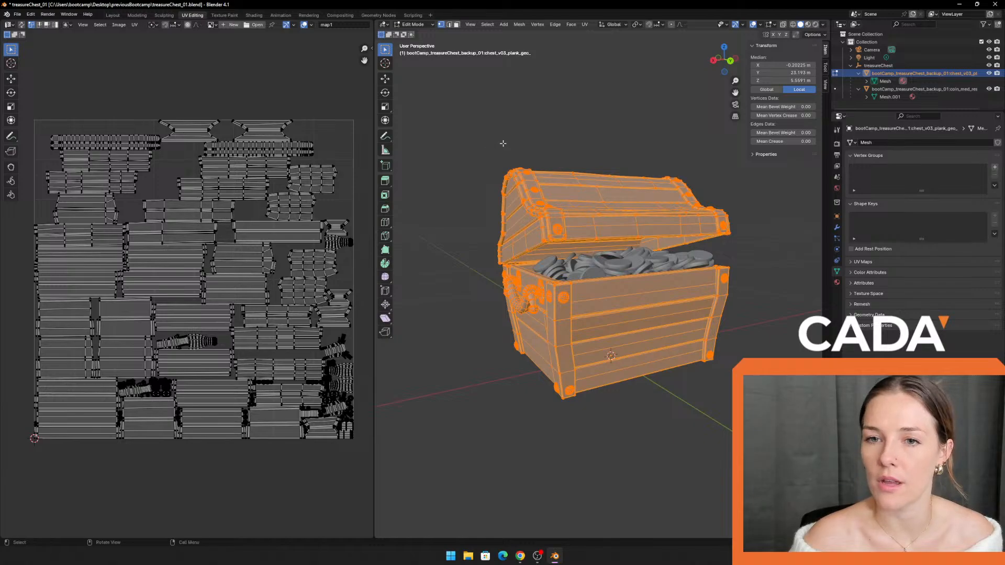
Step: Deselect all of the chest's geometry and return the chest to Object Mode
{"action": "scroll", "coordinate": [467, 138], "scroll_direction": "up", "scroll_amount": 1}
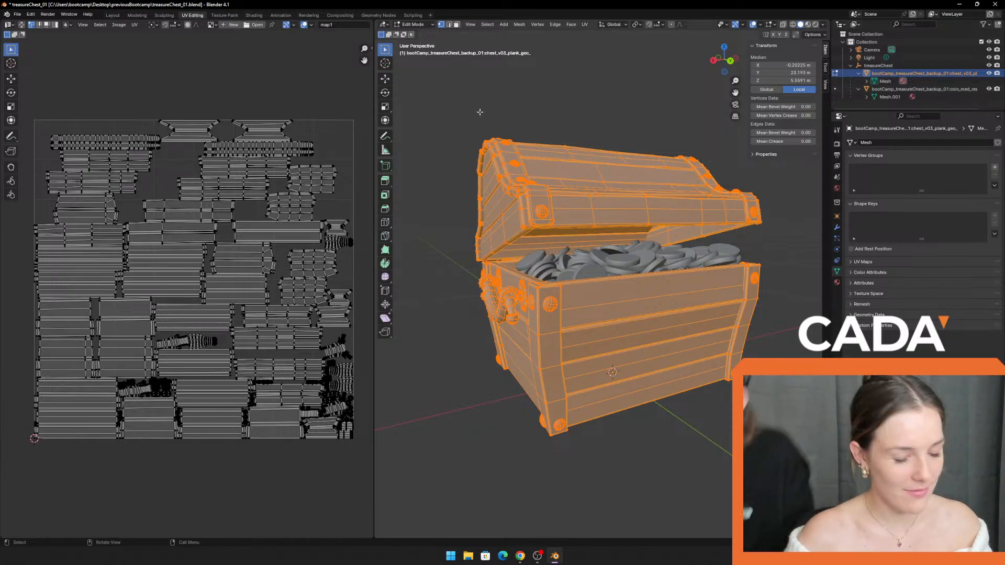
{"action": "key", "text": "alt+a"}
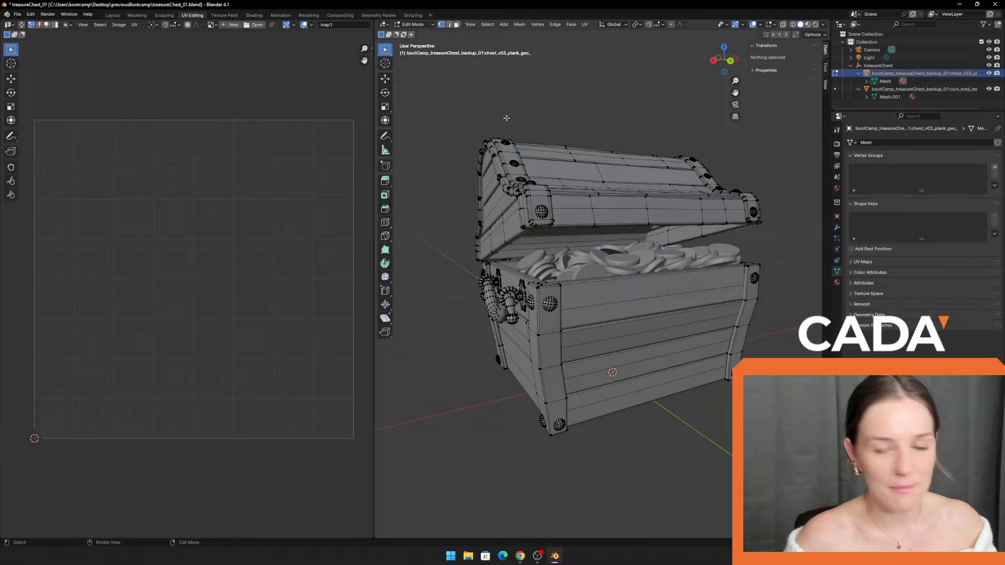
{"action": "key", "text": "Tab"}
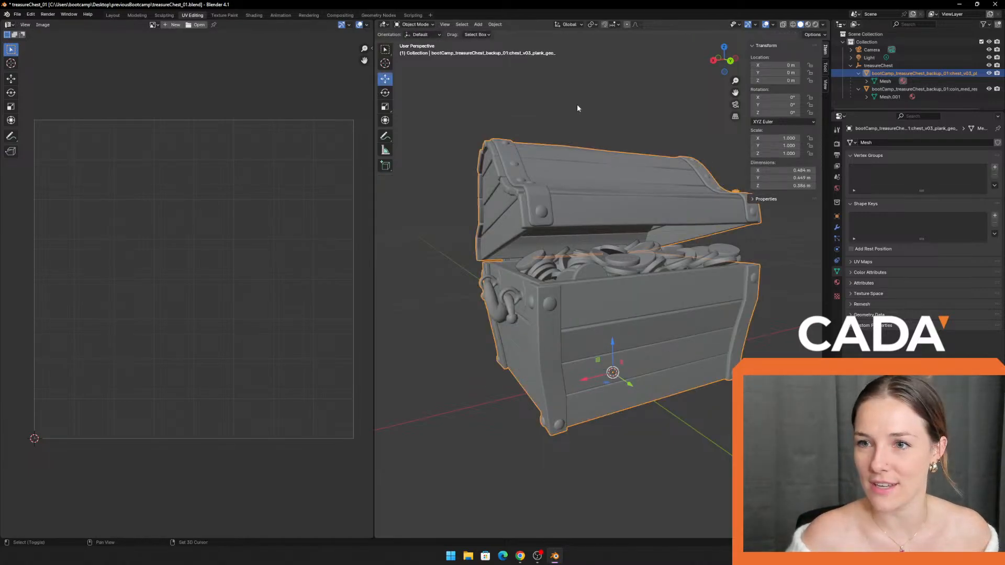
{"action": "middle_click_drag", "start_coordinate": [577, 105], "coordinate": [550, 110], "text": "shift"}
Step: Check the material under the chest's mesh data in the hierarchy, then select the mesh data
{"action": "left_click", "coordinate": [869, 82]}
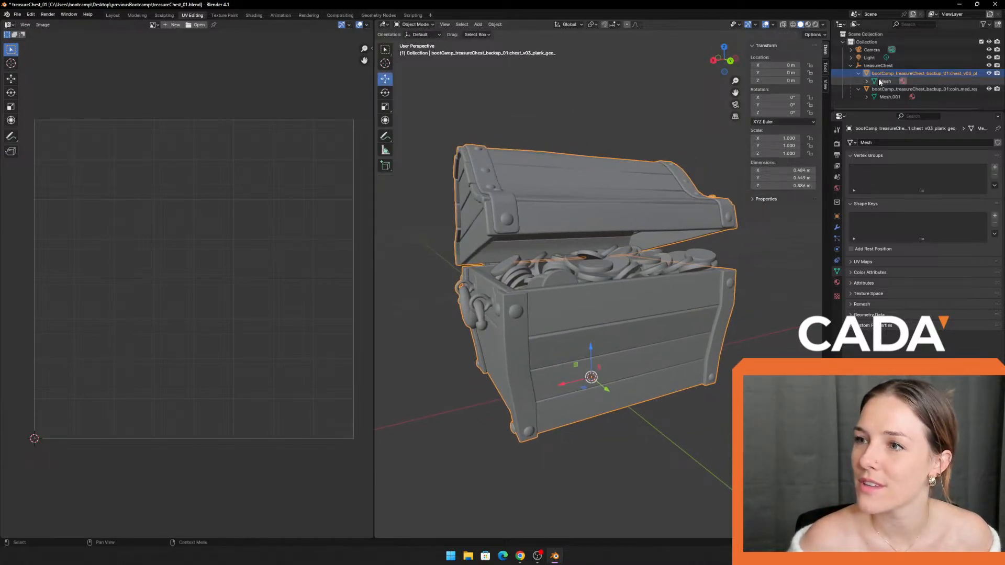
{"action": "left_click", "coordinate": [868, 81]}
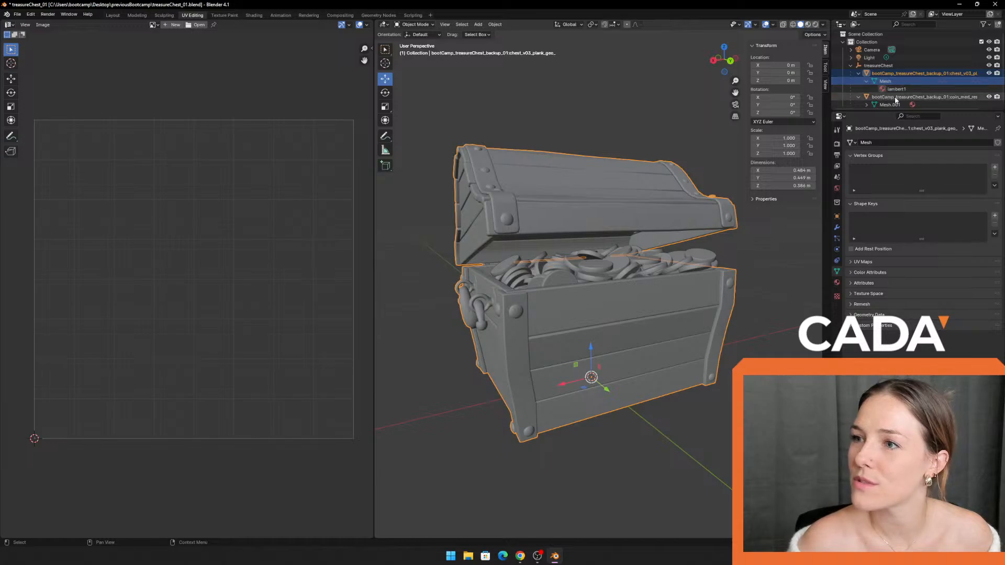
{"action": "left_click", "coordinate": [867, 82]}
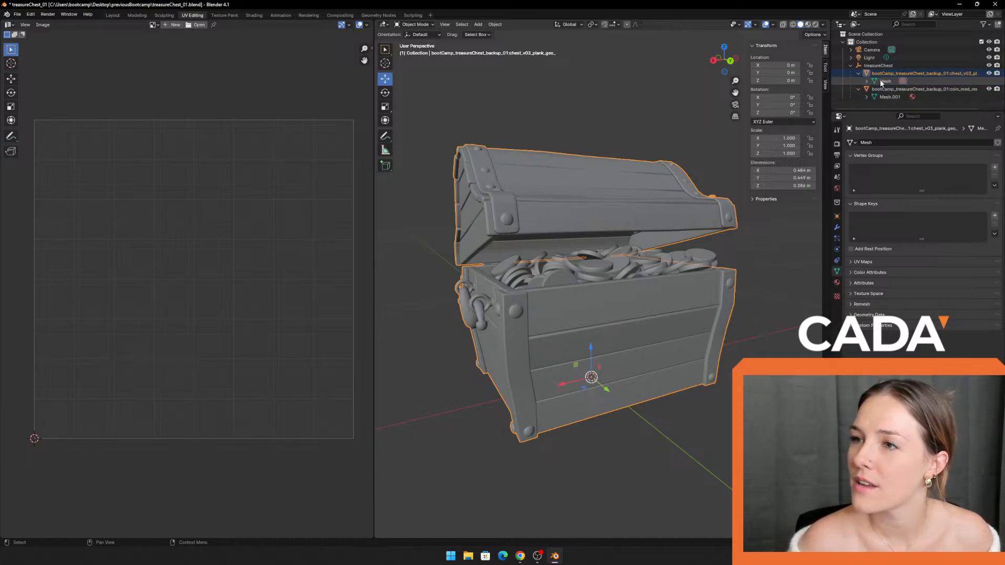
{"action": "left_click", "coordinate": [882, 82]}
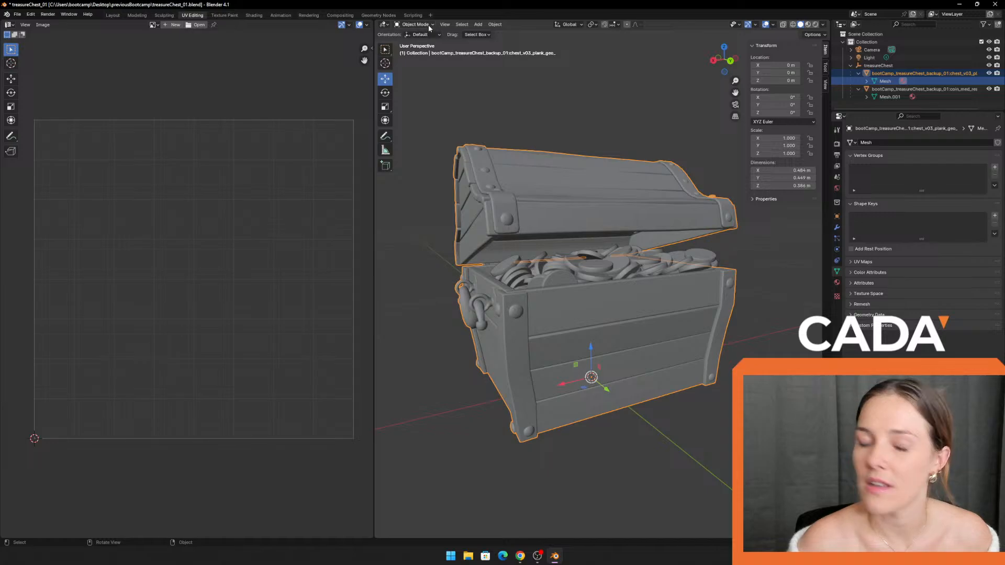
{"action": "key", "text": "Tab"}
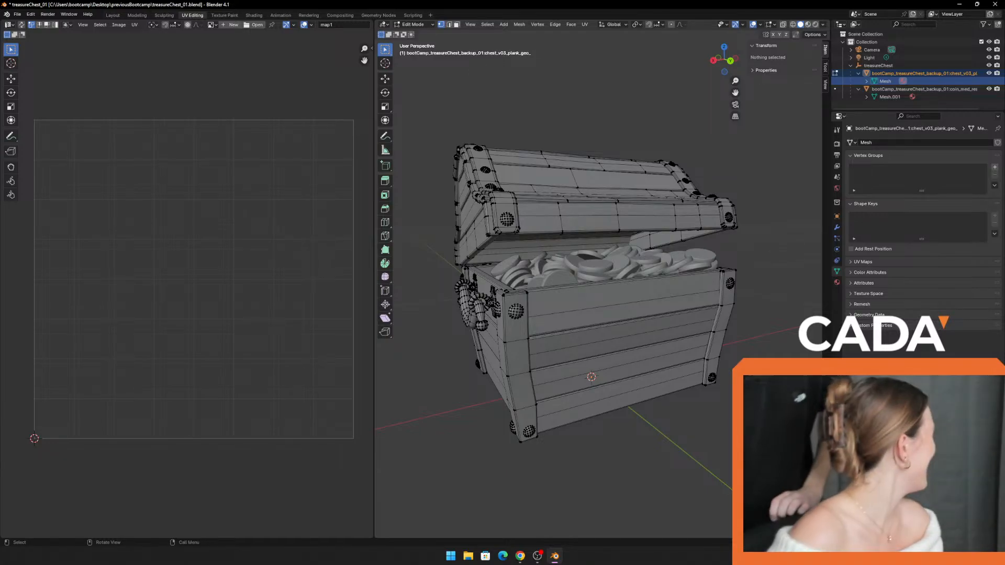
{"action": "left_click", "coordinate": [413, 25]}
{"action": "left_click", "coordinate": [416, 34]}
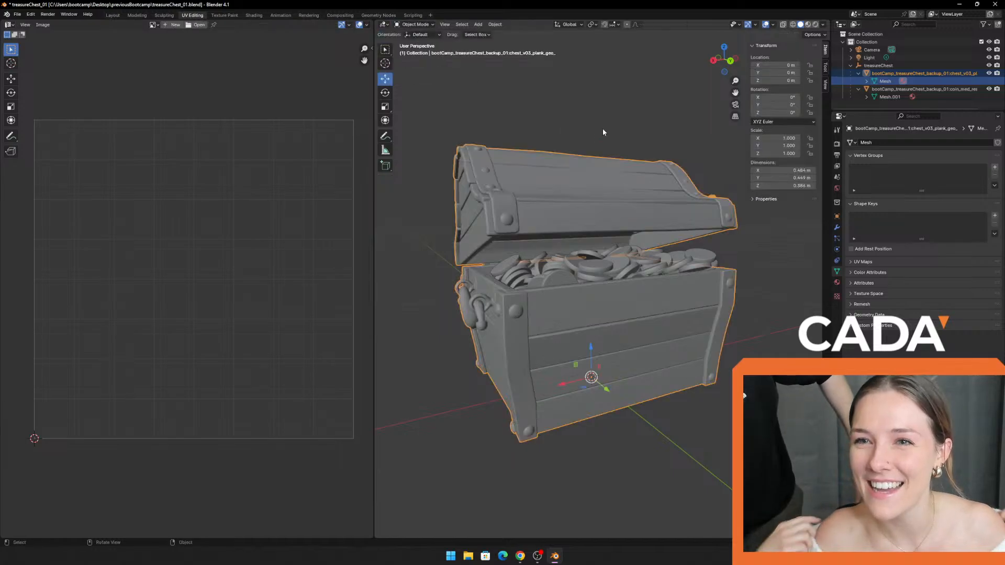
Step: Enter Edit Mode and try box-selecting the whole chest to display its UVs, then clear the selection
{"action": "left_click", "coordinate": [414, 25]}
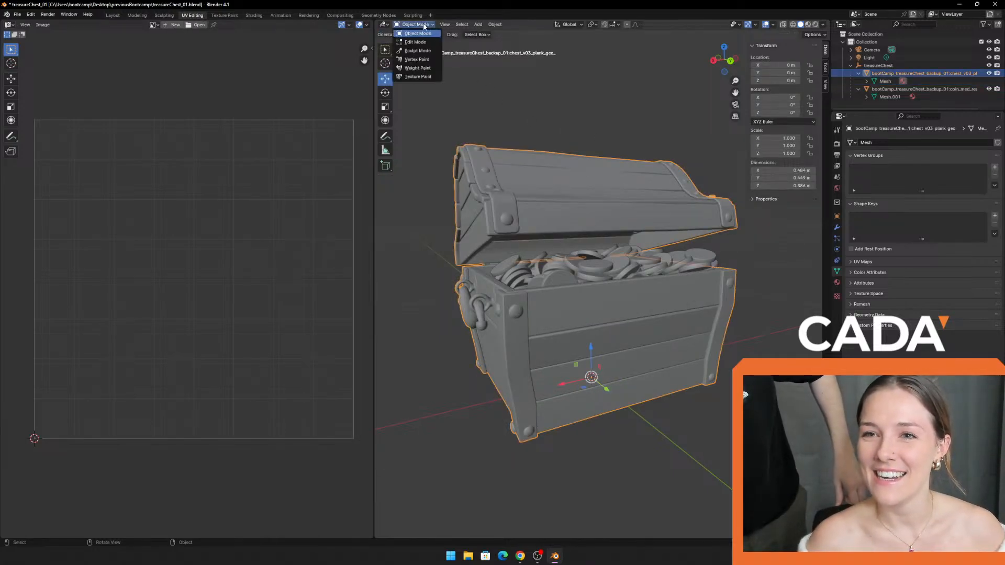
{"action": "left_click", "coordinate": [416, 42]}
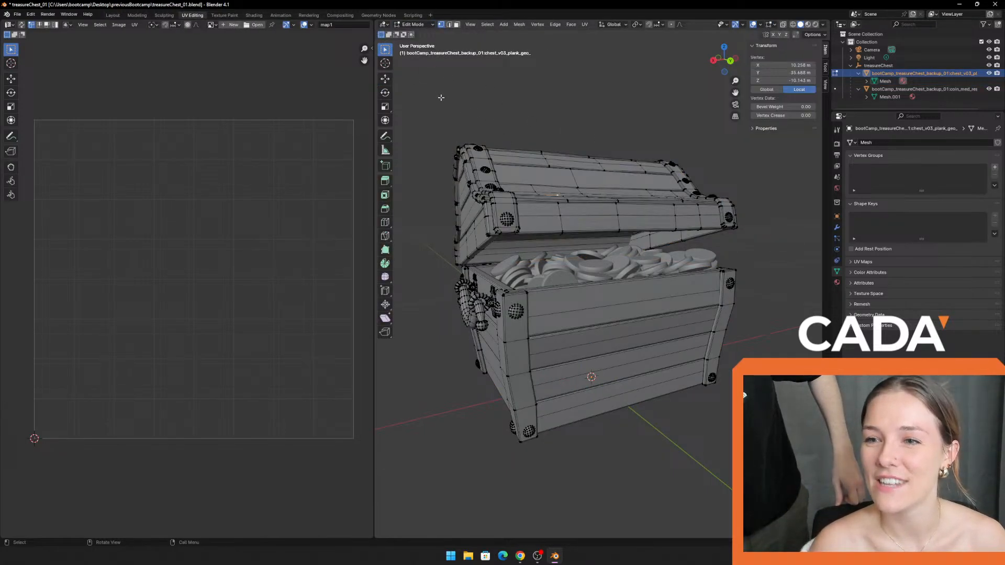
{"action": "left_click_drag", "start_coordinate": [440, 96], "coordinate": [812, 519]}
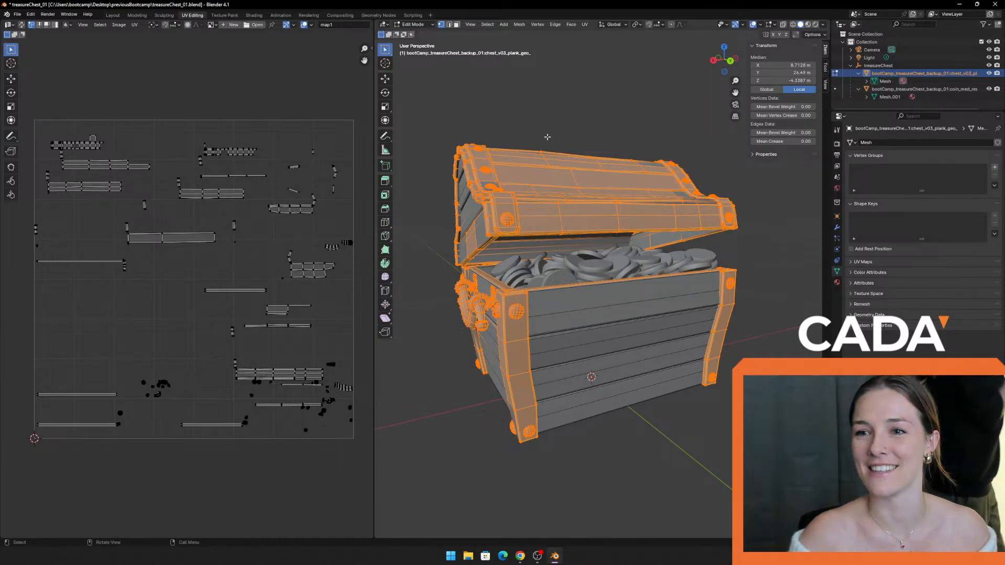
{"action": "left_click", "coordinate": [551, 138]}
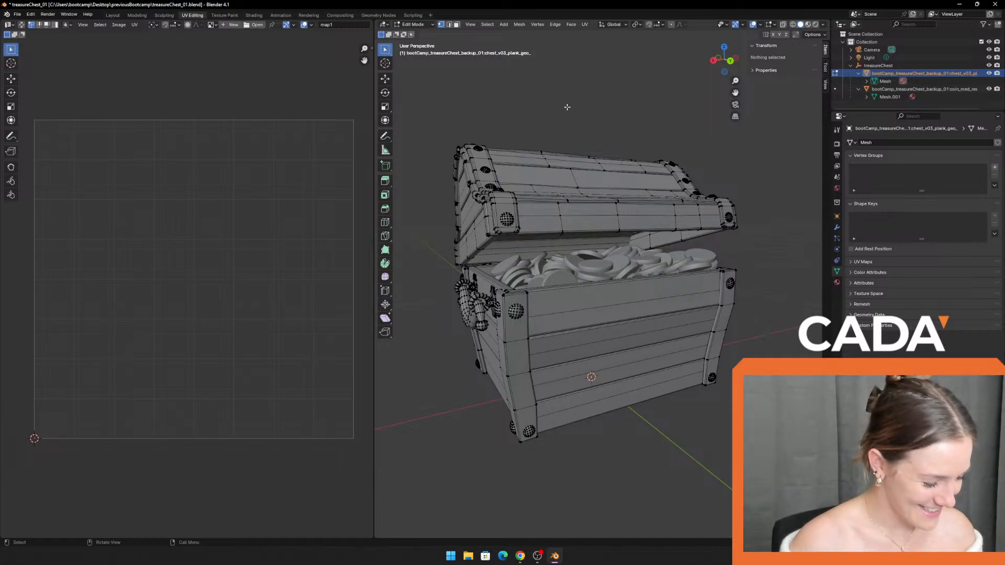
{"action": "key", "text": "a"}
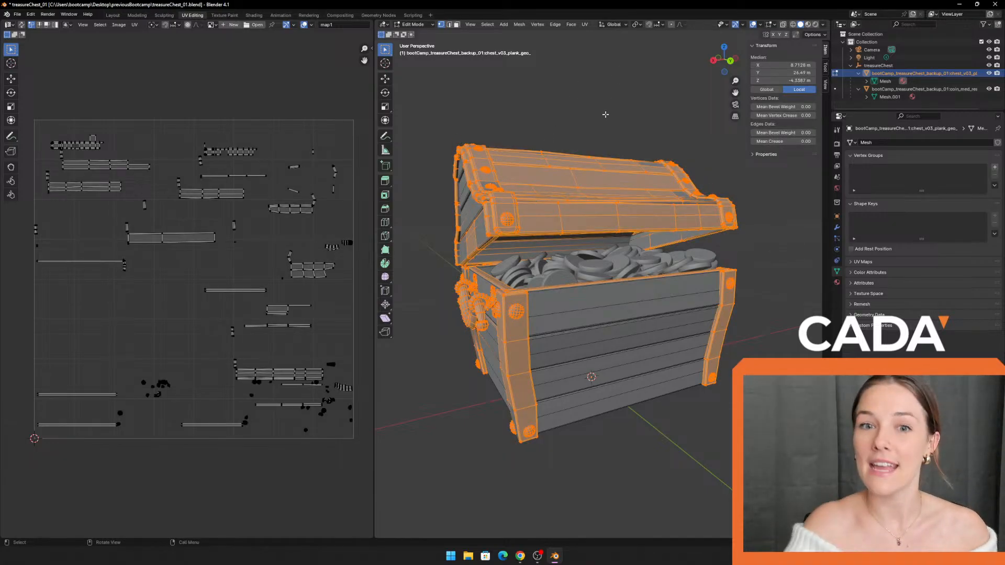
{"action": "key", "text": "ctrl"}
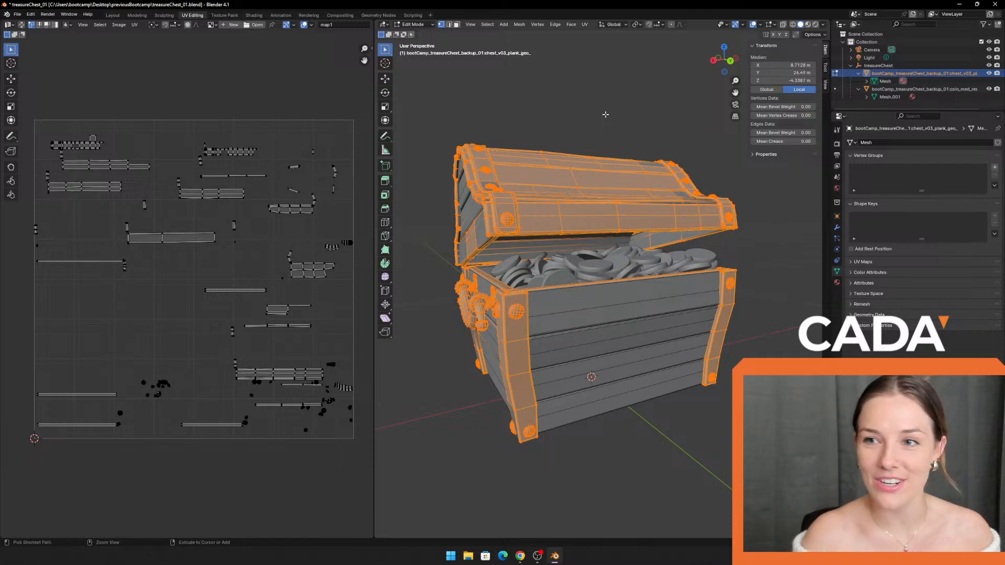
{"action": "key", "text": "ctrl+i"}
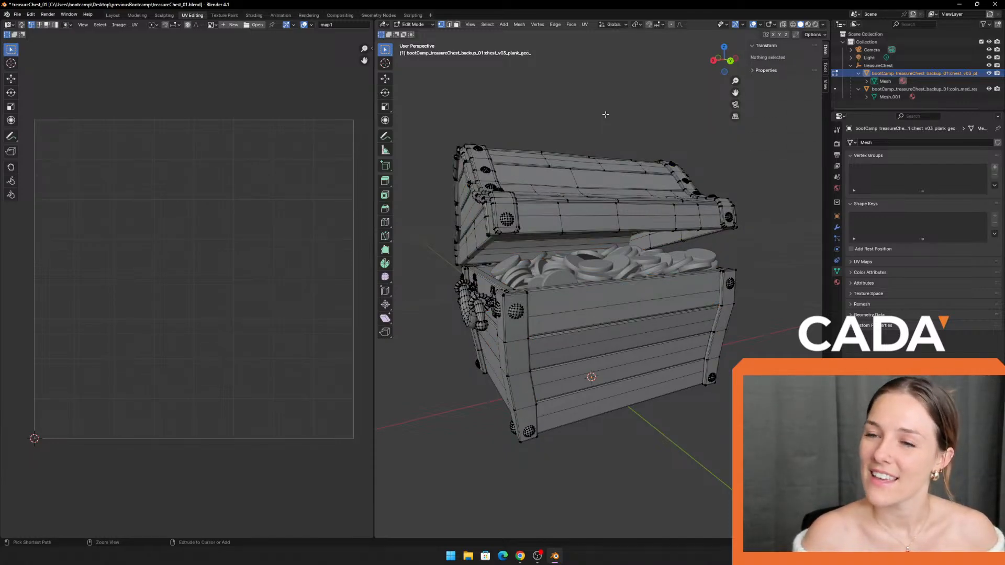
Step: Undo the recent selection and mode changes until the chest is back in Texture Paint mode
{"action": "key", "text": "Tab"}
{"action": "key", "text": "ctrl+z"}
{"action": "key", "text": "ctrl+z"}
{"action": "key", "text": "ctrl+z"}
{"action": "key", "text": "ctrl+z"}
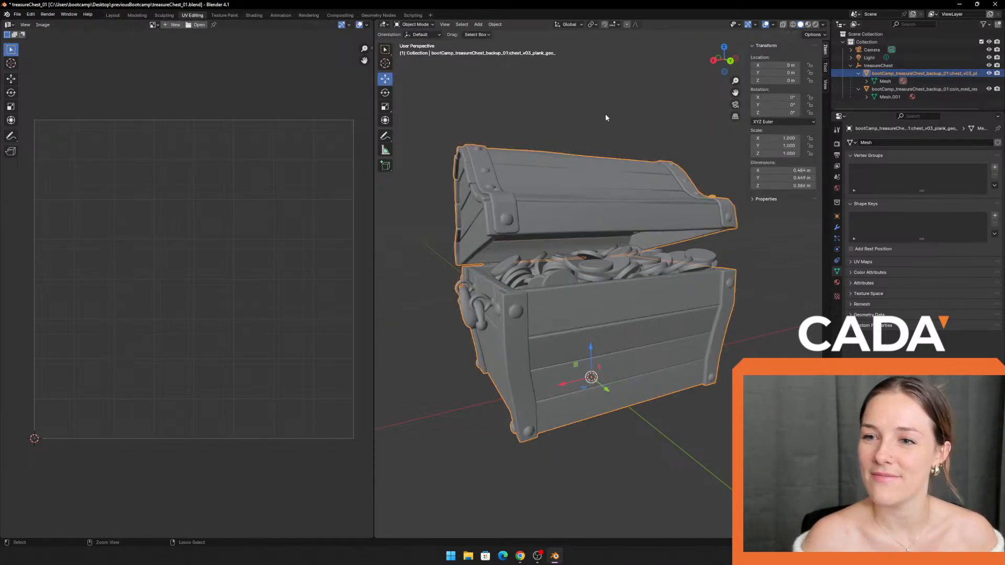
{"action": "key", "text": "ctrl+z"}
{"action": "key", "text": "ctrl+z"}
{"action": "key", "text": "ctrl+z"}
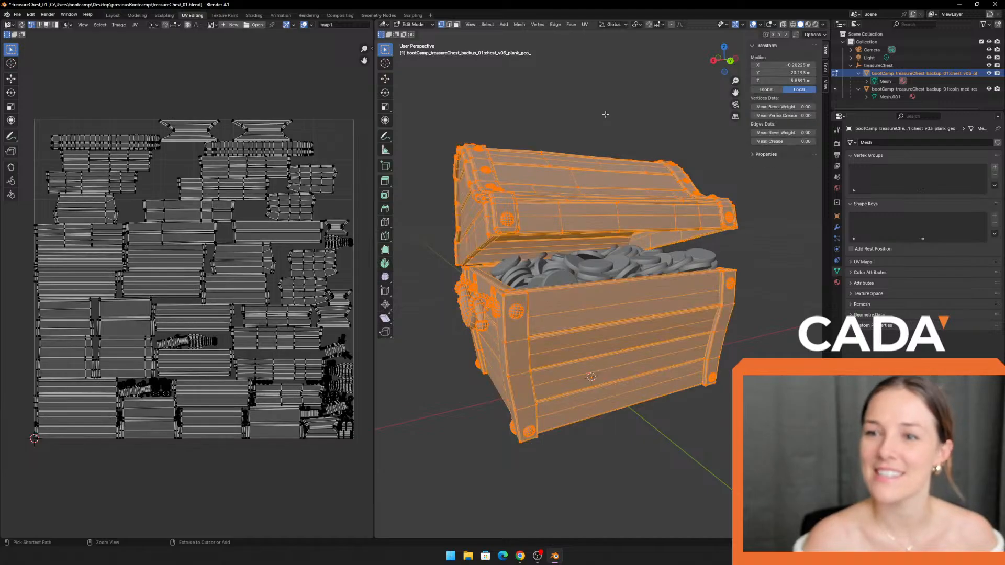
{"action": "key", "text": "ctrl+z"}
{"action": "key", "text": "ctrl+z"}
{"action": "key", "text": "ctrl+z"}
{"action": "key", "text": "ctrl+z"}
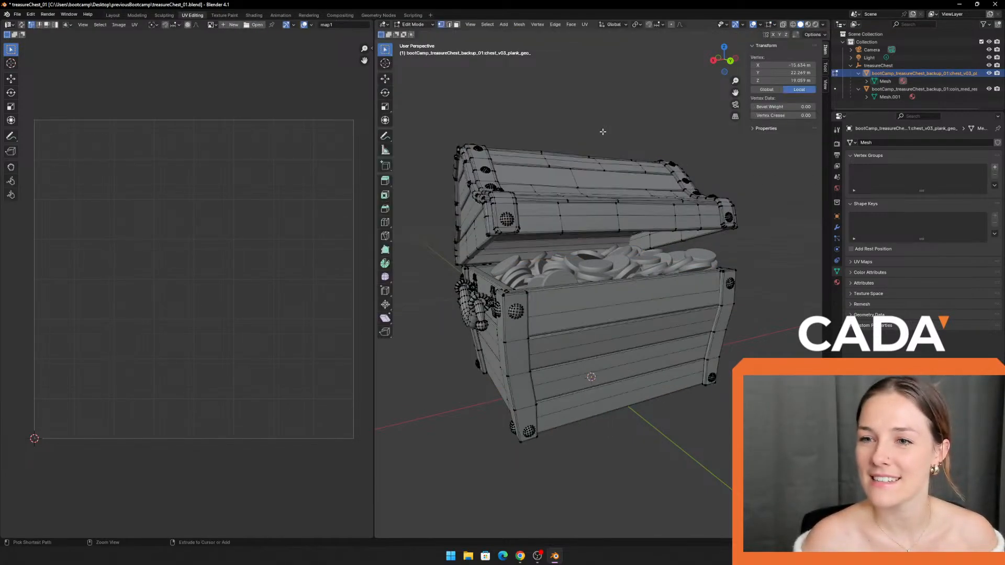
{"action": "key", "text": "ctrl+z"}
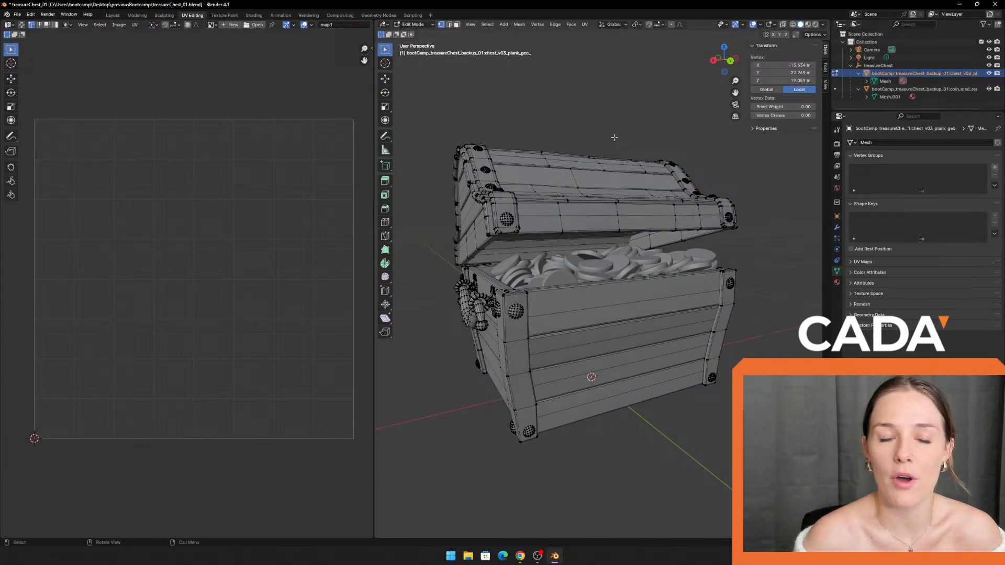
{"action": "key", "text": "ctrl+z"}
{"action": "key", "text": "ctrl+z"}
{"action": "key", "text": "ctrl+z"}
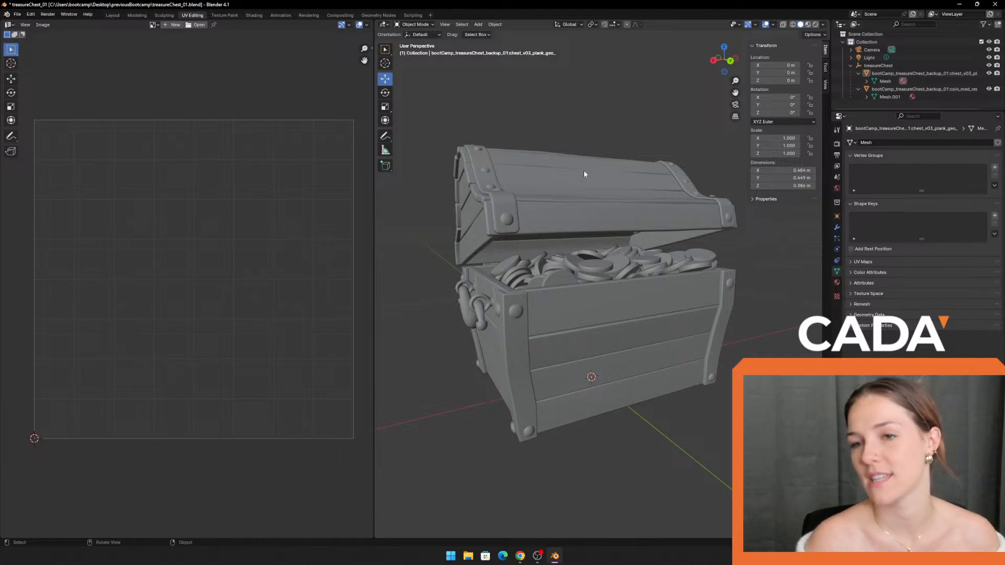
{"action": "key", "text": "ctrl+z"}
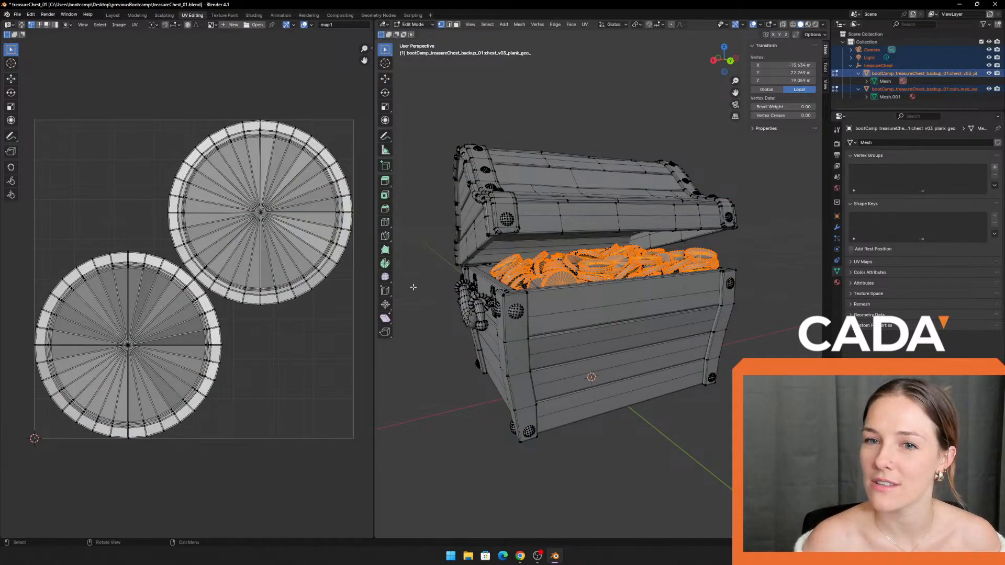
{"action": "mouse_move", "coordinate": [550, 117]}
{"action": "middle_mouse_down", "text": "shift"}
{"action": "mouse_move", "coordinate": [541, 122]}
{"action": "mouse_move", "coordinate": [567, 112]}
{"action": "middle_mouse_up", "text": "shift"}
{"action": "key", "text": "Tab"}
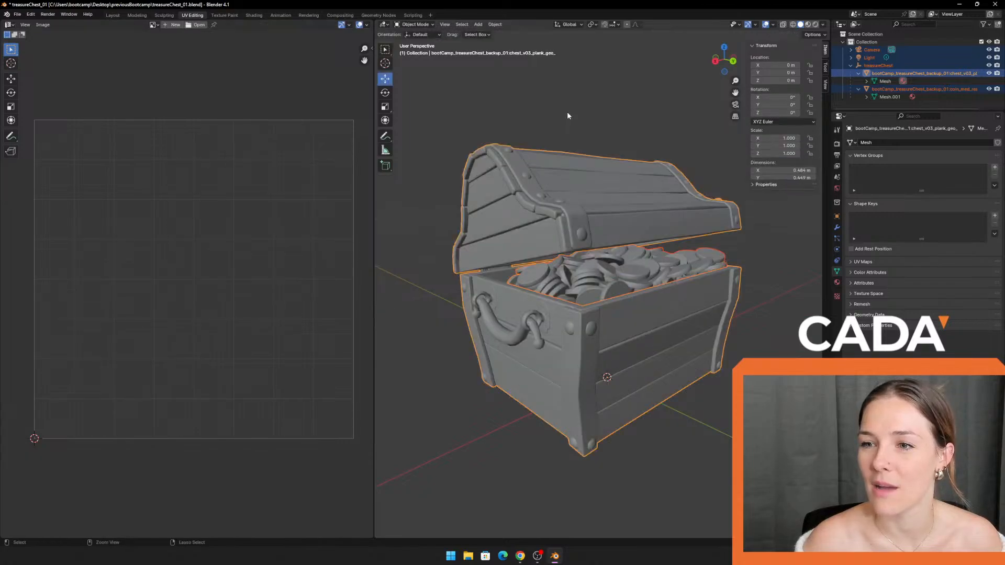
{"action": "key", "text": "ctrl+z"}
{"action": "key", "text": "ctrl+z"}
{"action": "key", "text": "ctrl+z"}
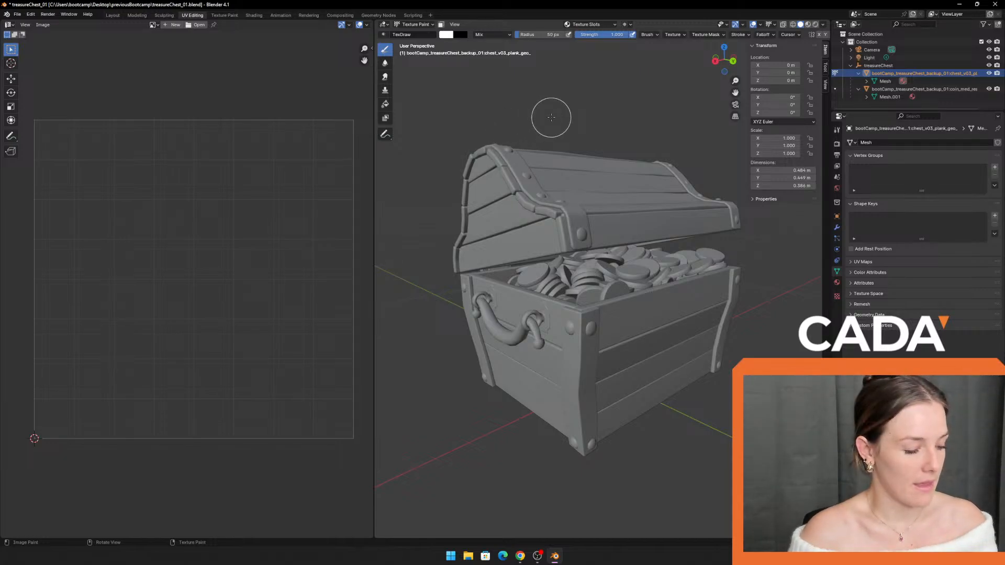
{"action": "key", "text": "Tab"}
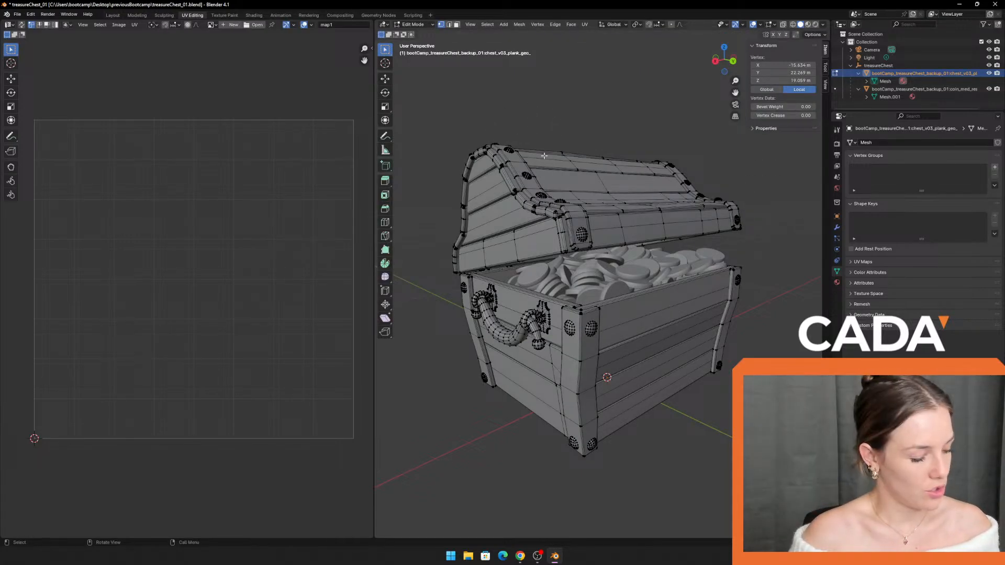
{"action": "middle_click_drag", "start_coordinate": [590, 104], "coordinate": [576, 104], "text": "shift"}
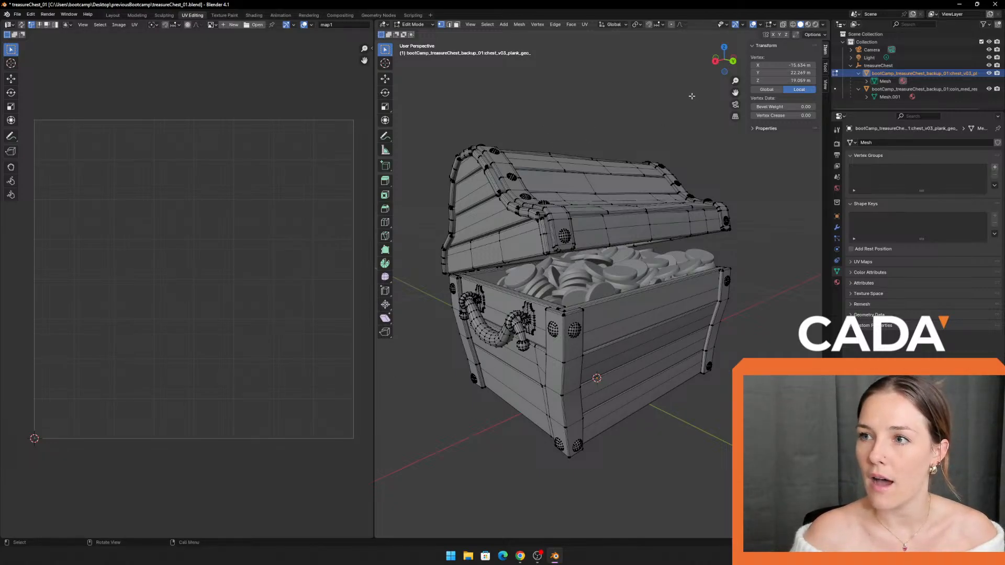
{"action": "key", "text": "Tab"}
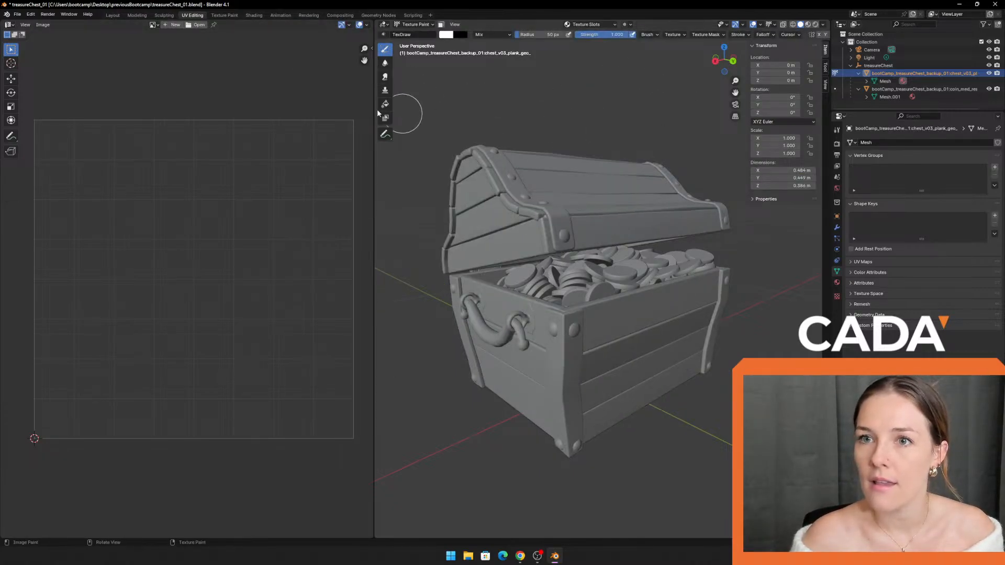
Step: Switch to the Layout workspace, clear the selection and reselect the chest mesh
{"action": "left_click", "coordinate": [113, 15]}
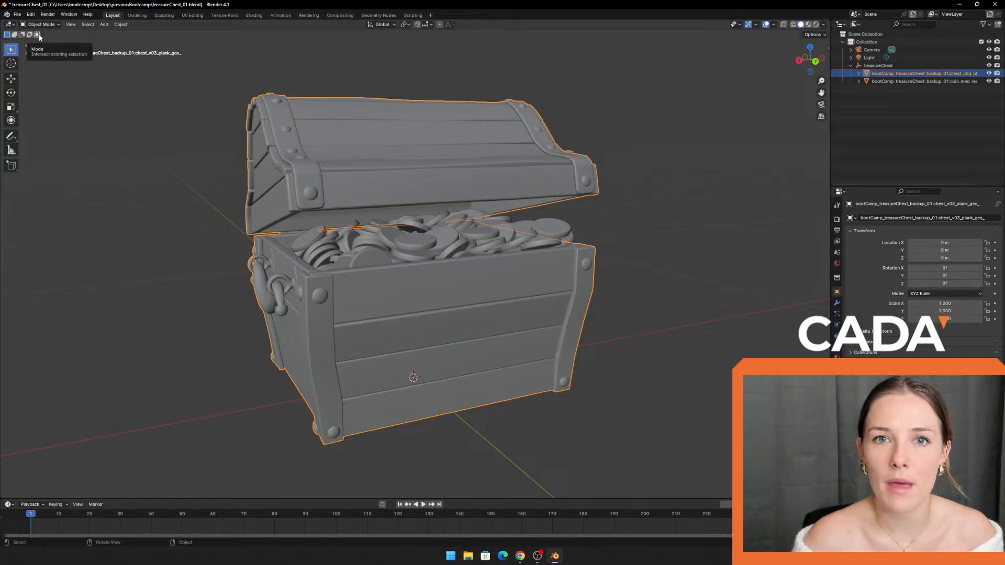
{"action": "left_click", "coordinate": [139, 68]}
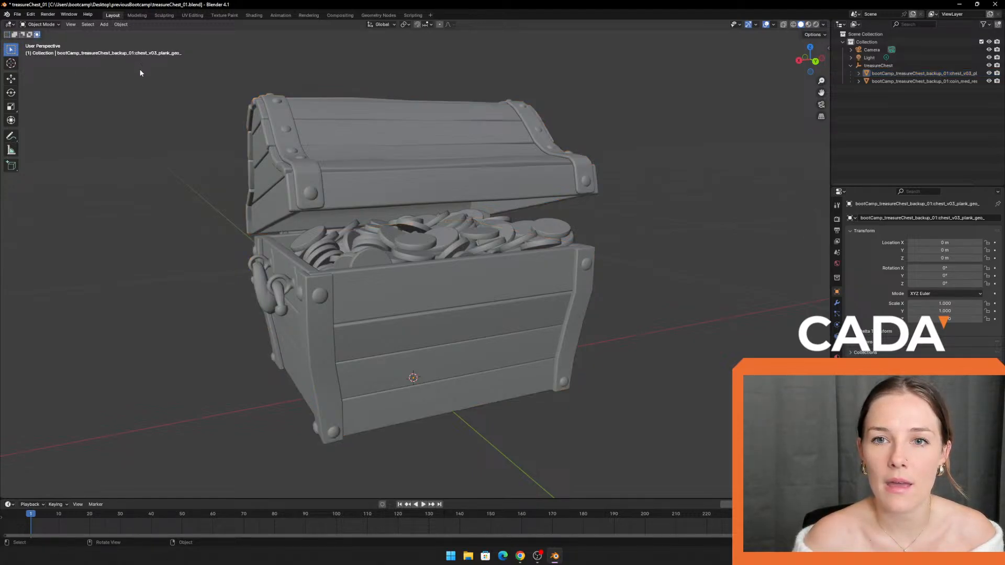
{"action": "left_click_drag", "start_coordinate": [154, 117], "coordinate": [318, 224]}
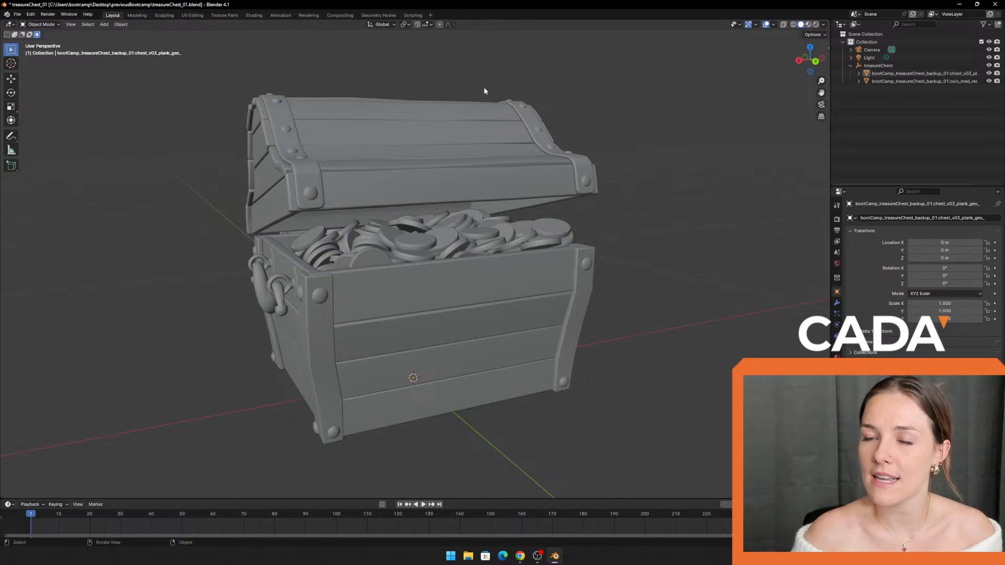
{"action": "left_click", "coordinate": [385, 168]}
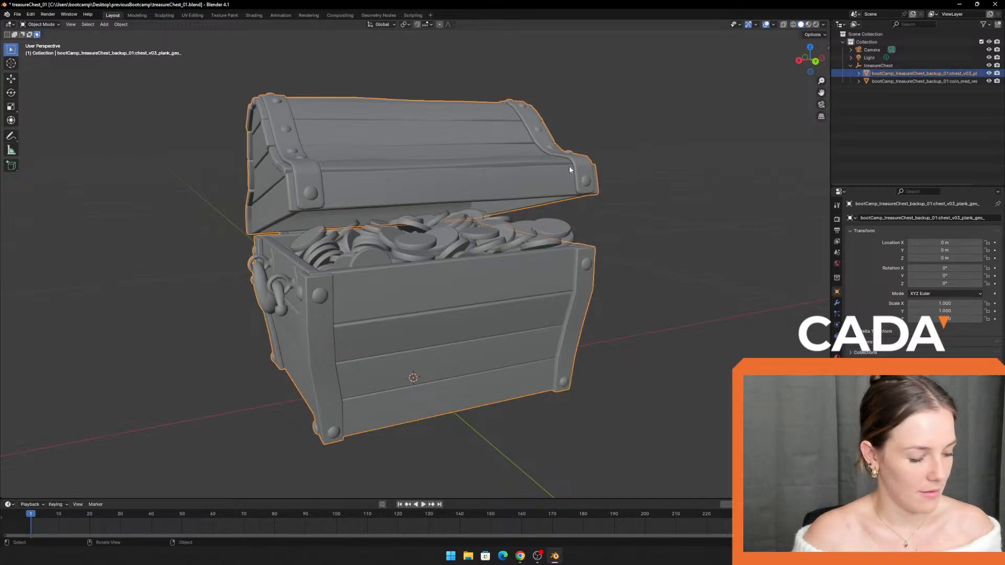
Step: Inspect the chest from several angles and distances while toggling its selection outline
{"action": "middle_click_drag", "start_coordinate": [597, 174], "coordinate": [639, 141], "text": "shift"}
{"action": "middle_click_drag", "start_coordinate": [640, 201], "coordinate": [577, 172], "text": "ctrl"}
{"action": "left_click", "coordinate": [569, 187]}
{"action": "scroll", "coordinate": [545, 197], "scroll_direction": "up", "scroll_amount": 1}
{"action": "left_click_drag", "start_coordinate": [576, 175], "coordinate": [591, 142], "text": "shift"}
{"action": "middle_click_drag", "start_coordinate": [592, 141], "coordinate": [615, 148], "text": "shift"}
{"action": "left_click", "coordinate": [631, 152]}
{"action": "scroll", "coordinate": [632, 154], "scroll_direction": "down", "scroll_amount": 3}
{"action": "scroll", "coordinate": [590, 180], "scroll_direction": "down", "scroll_amount": 1}
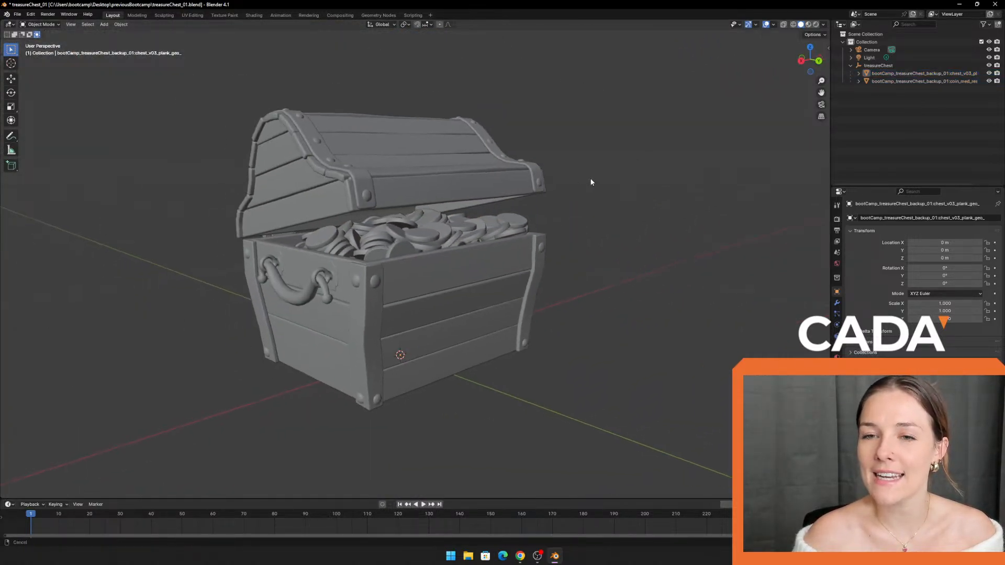
{"action": "scroll", "coordinate": [290, 179], "scroll_direction": "up", "scroll_amount": 4}
{"action": "left_click", "coordinate": [298, 64]}
{"action": "scroll", "coordinate": [611, 166], "scroll_direction": "down", "scroll_amount": 4}
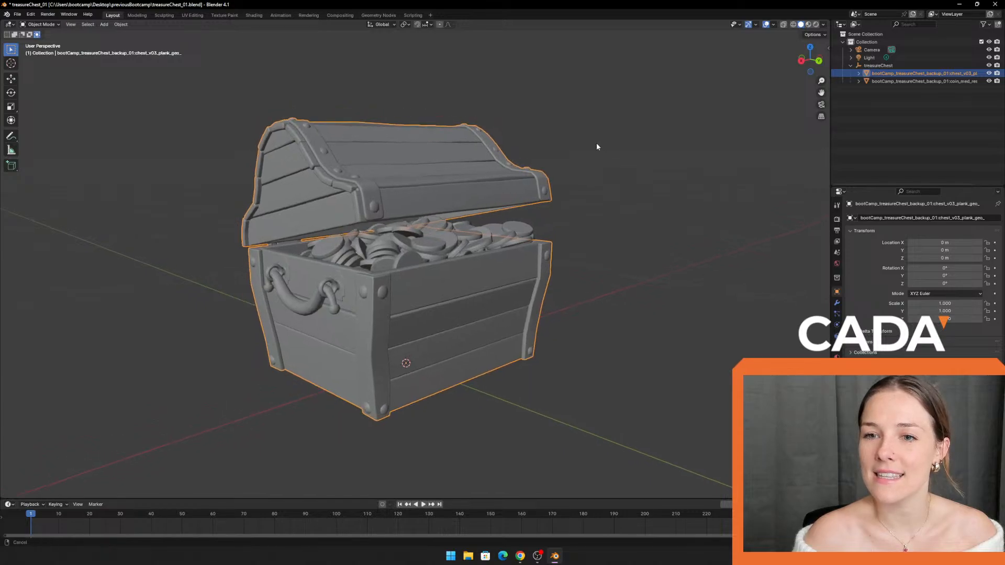
Step: Deselect the chest and select the pile of coins inside it
{"action": "scroll", "coordinate": [275, 259], "scroll_direction": "up", "scroll_amount": 2}
{"action": "left_click", "coordinate": [575, 229]}
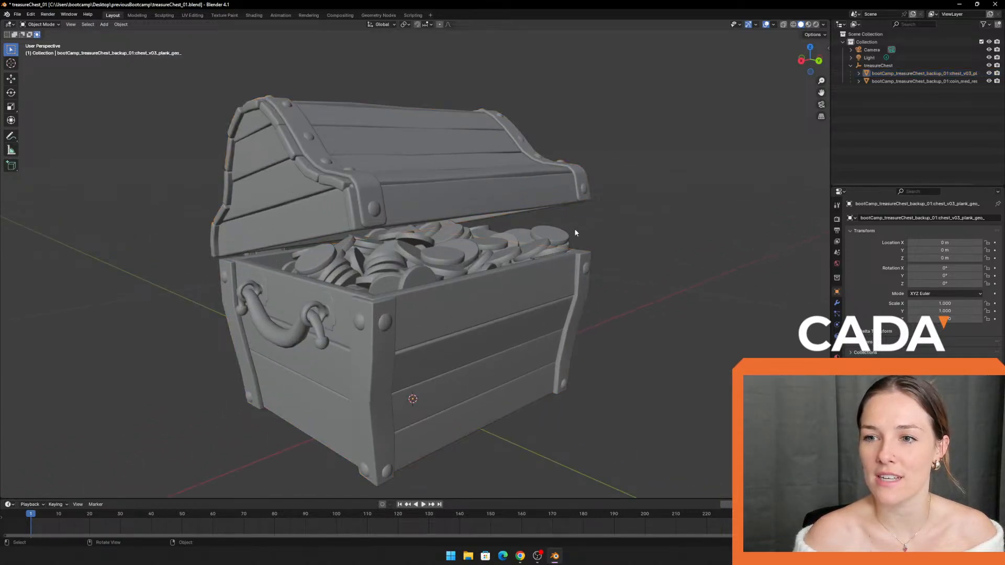
{"action": "left_click", "coordinate": [564, 233]}
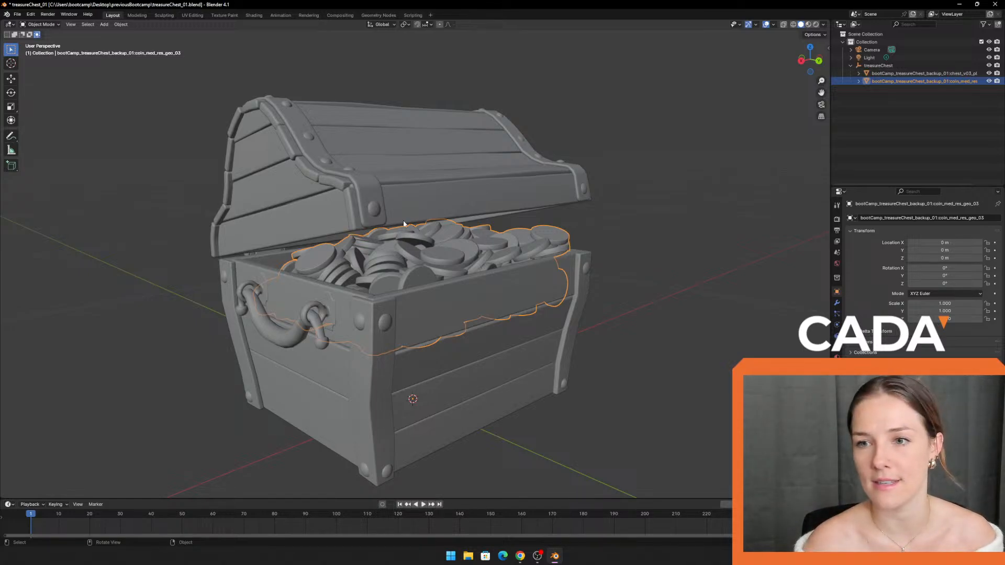
Step: Deselect the pile of coins and select the chest mesh
{"action": "left_click", "coordinate": [525, 178]}
{"action": "left_click", "coordinate": [543, 237]}
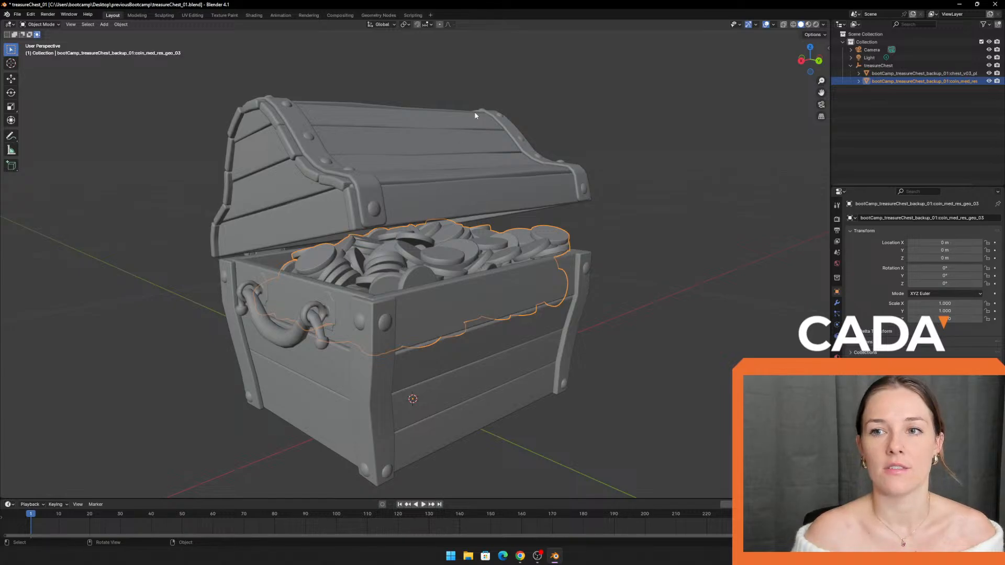
{"action": "left_click_drag", "start_coordinate": [507, 87], "coordinate": [451, 144]}
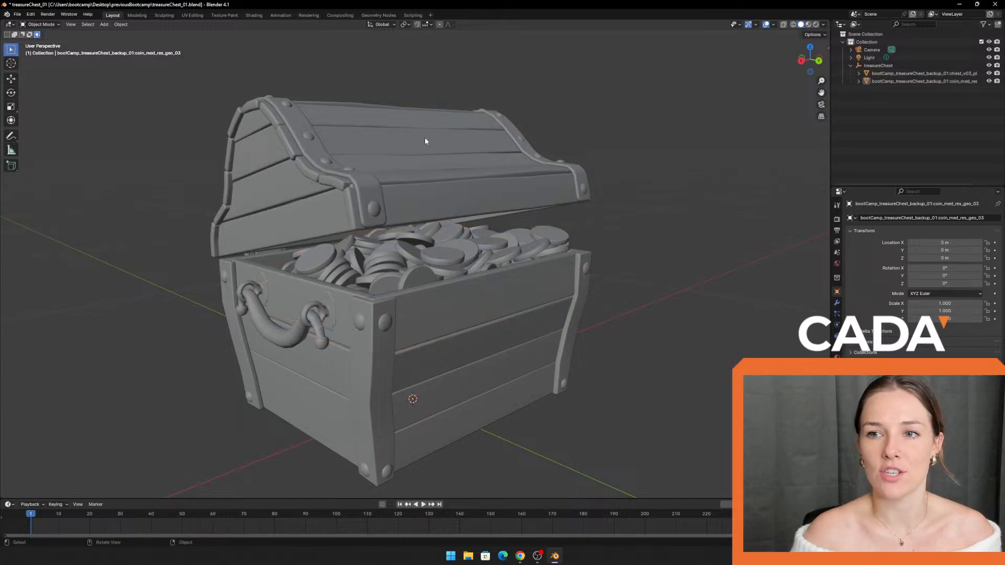
{"action": "left_click", "coordinate": [345, 128]}
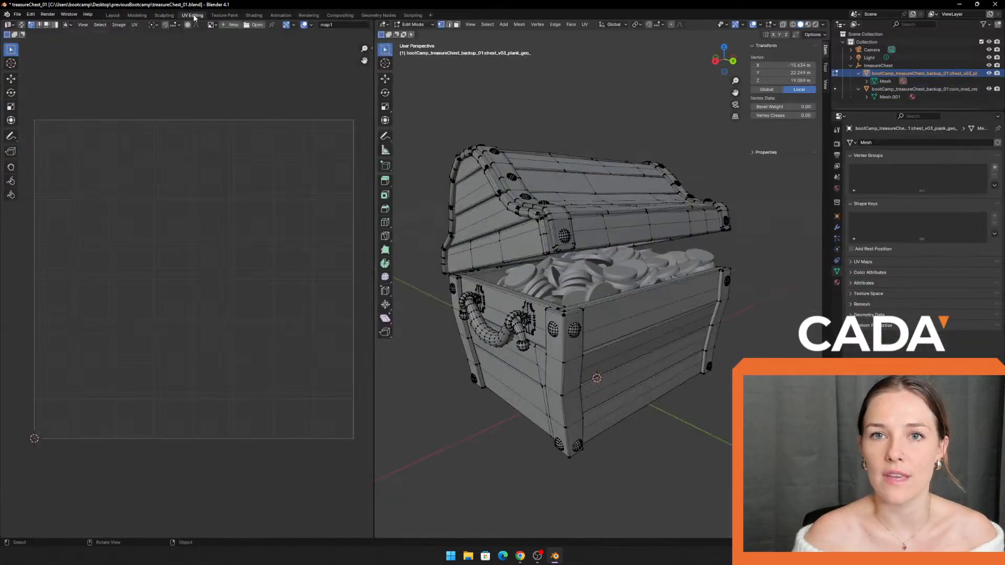
Step: Switch to the UV Editing workspace and put the chest in Object Mode
{"action": "left_click", "coordinate": [192, 15]}
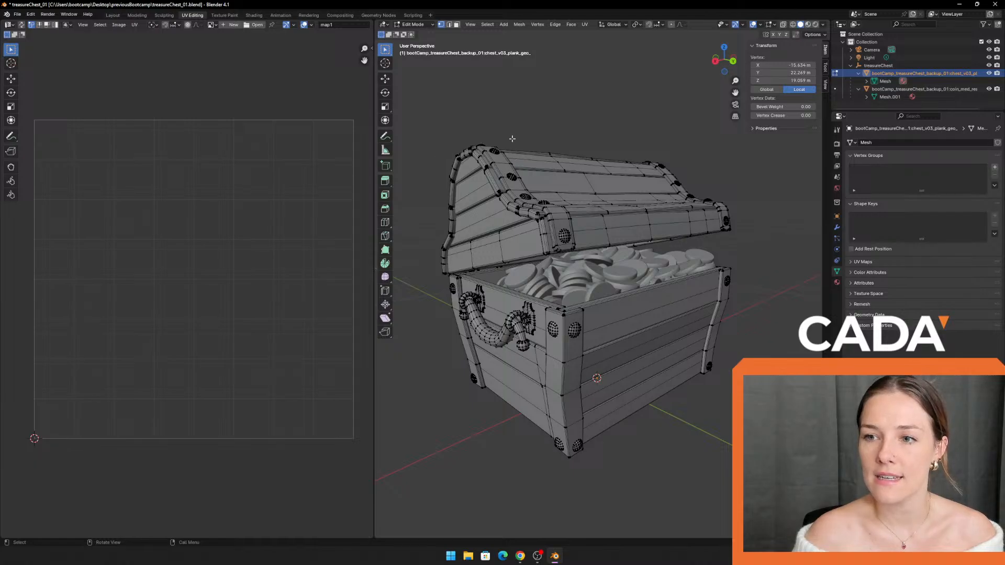
{"action": "key", "text": "Tab"}
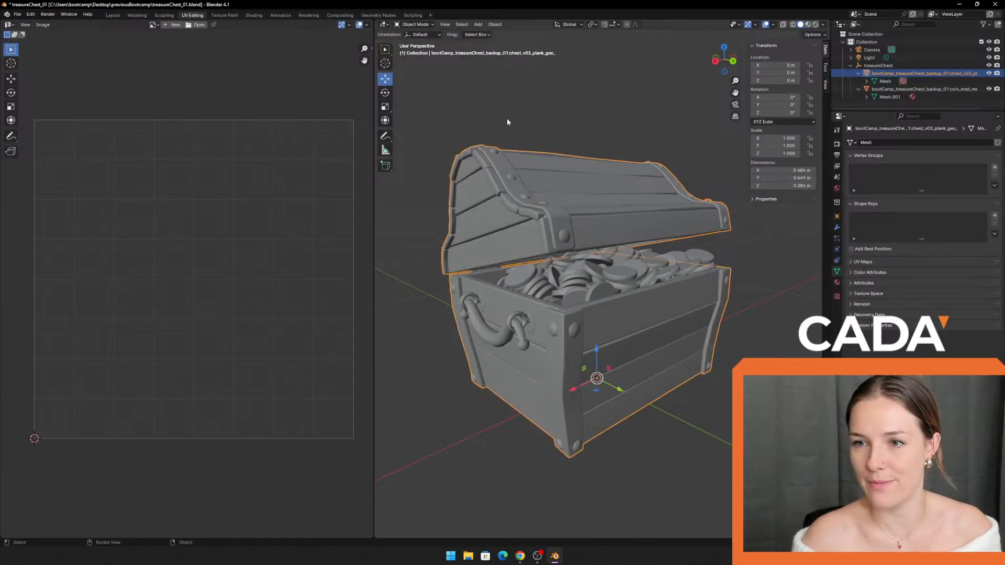
{"action": "left_click", "coordinate": [507, 117]}
{"action": "left_click", "coordinate": [521, 168]}
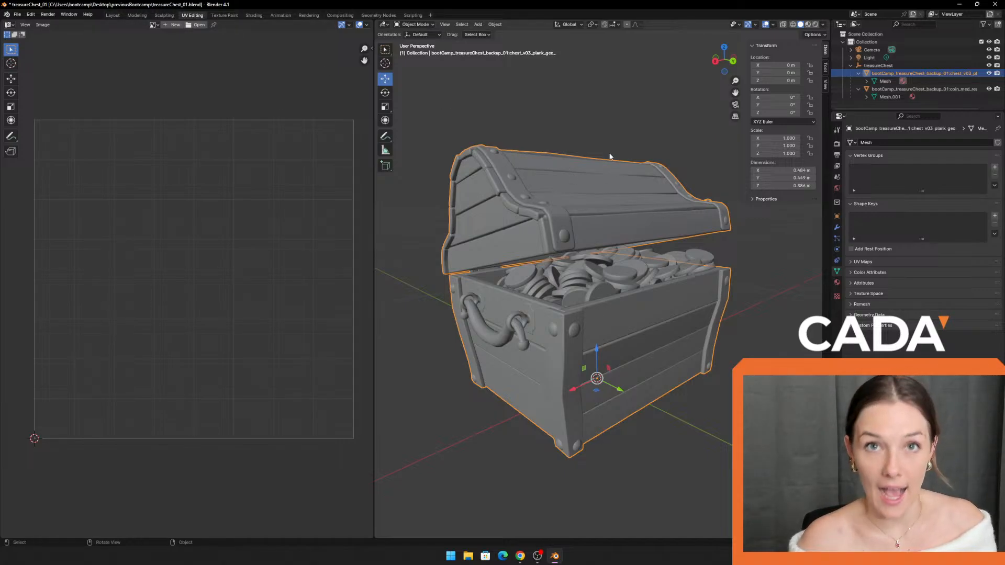
Step: Toggle the chest's editing state and finish with it in Edit Mode
{"action": "key", "text": "Tab"}
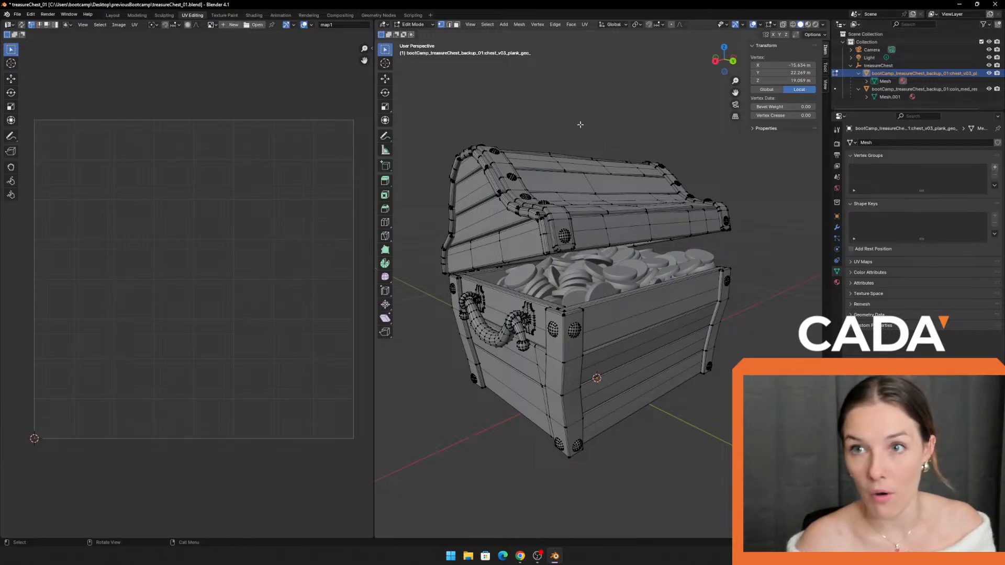
{"action": "key", "text": "Tab"}
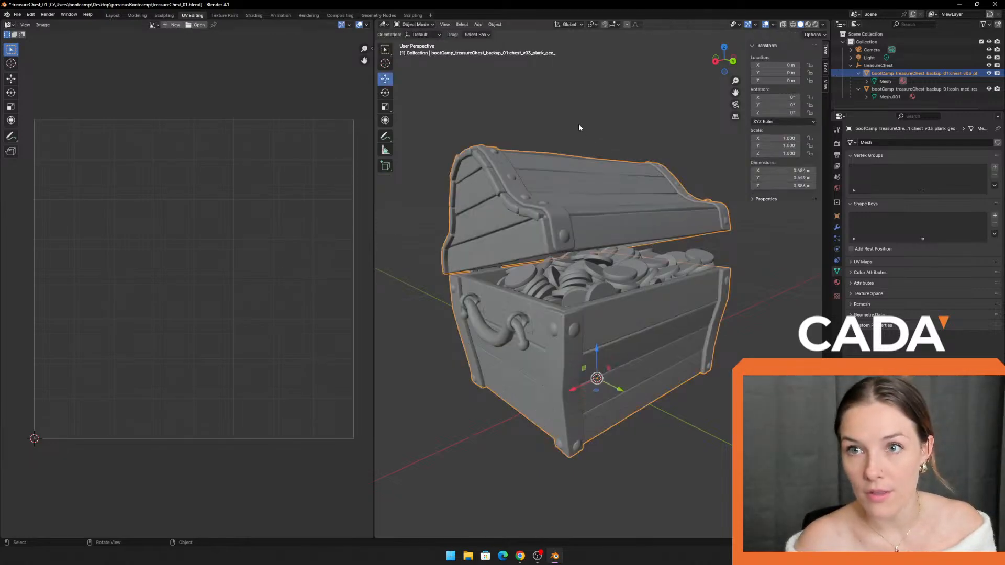
{"action": "left_click", "coordinate": [433, 27]}
{"action": "left_click", "coordinate": [426, 43]}
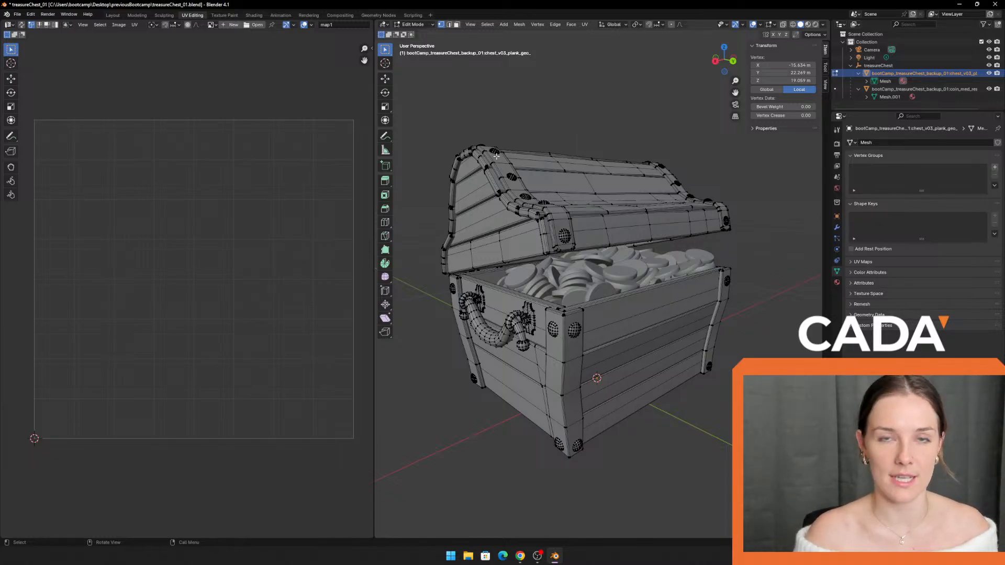
Step: Examine the chest's mesh topology around the side handle, planks and corner trim from close up and from a distance
{"action": "middle_click_drag", "start_coordinate": [517, 113], "coordinate": [527, 122]}
{"action": "scroll", "coordinate": [628, 374], "scroll_direction": "up", "scroll_amount": 5}
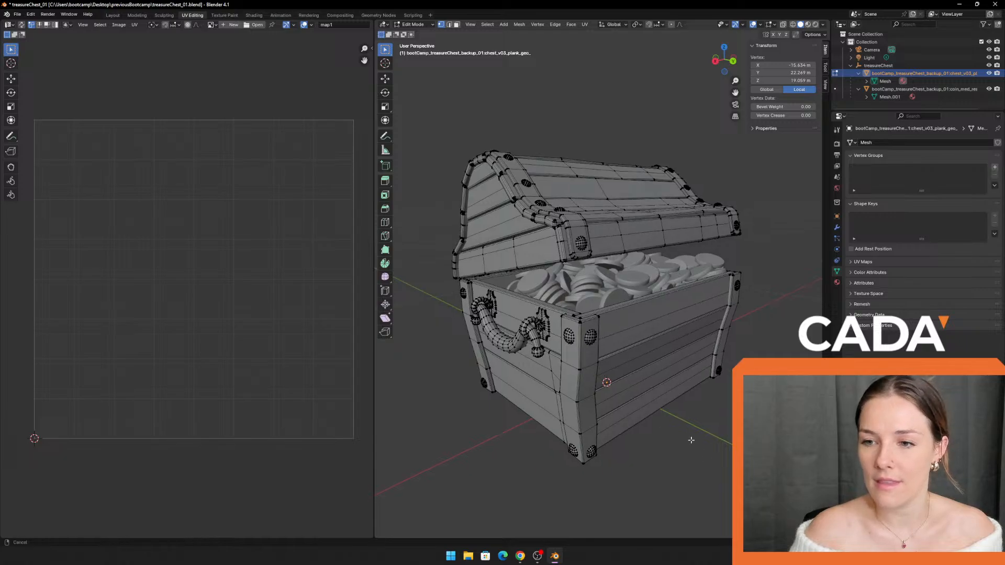
{"action": "middle_click_drag", "start_coordinate": [633, 392], "coordinate": [644, 245]}
{"action": "scroll", "coordinate": [658, 264], "scroll_direction": "up", "scroll_amount": 3}
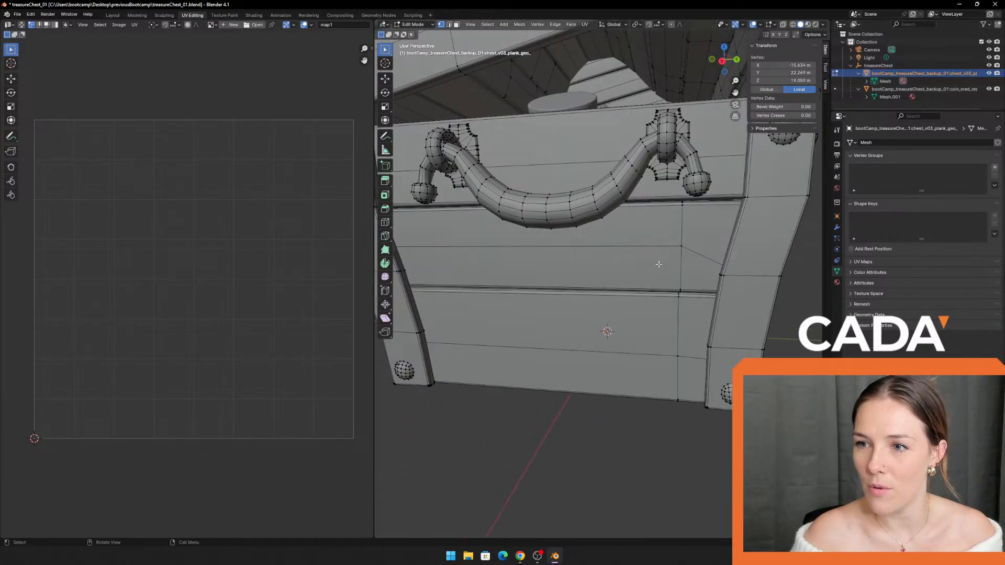
{"action": "middle_click_drag", "start_coordinate": [689, 417], "coordinate": [617, 372]}
{"action": "scroll", "coordinate": [616, 372], "scroll_direction": "up", "scroll_amount": 5}
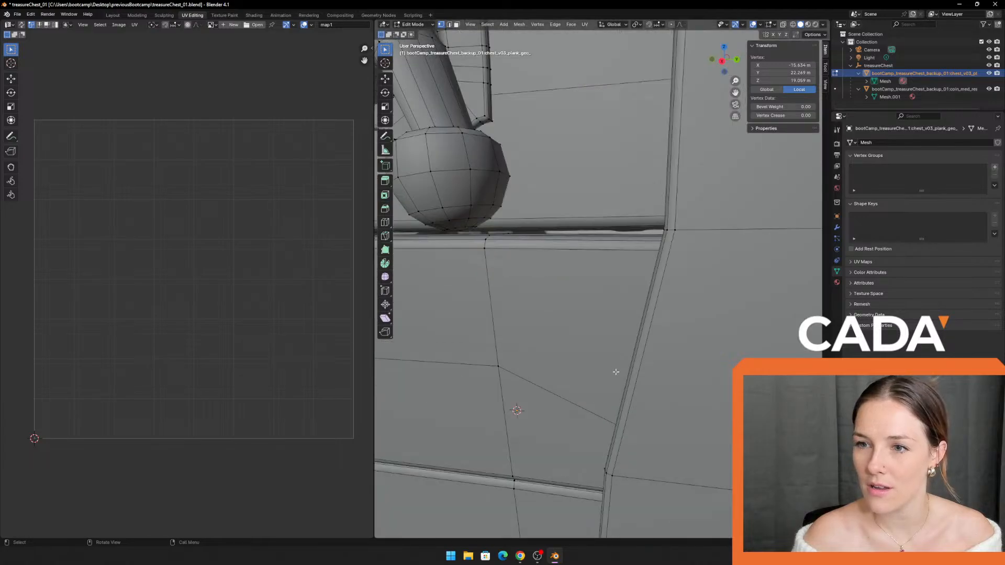
{"action": "scroll", "coordinate": [588, 345], "scroll_direction": "down", "scroll_amount": 3}
{"action": "scroll", "coordinate": [588, 345], "scroll_direction": "down", "scroll_amount": 5}
{"action": "middle_click_drag", "start_coordinate": [677, 359], "coordinate": [658, 274]}
{"action": "middle_click_drag", "start_coordinate": [676, 232], "coordinate": [749, 255], "text": "shift"}
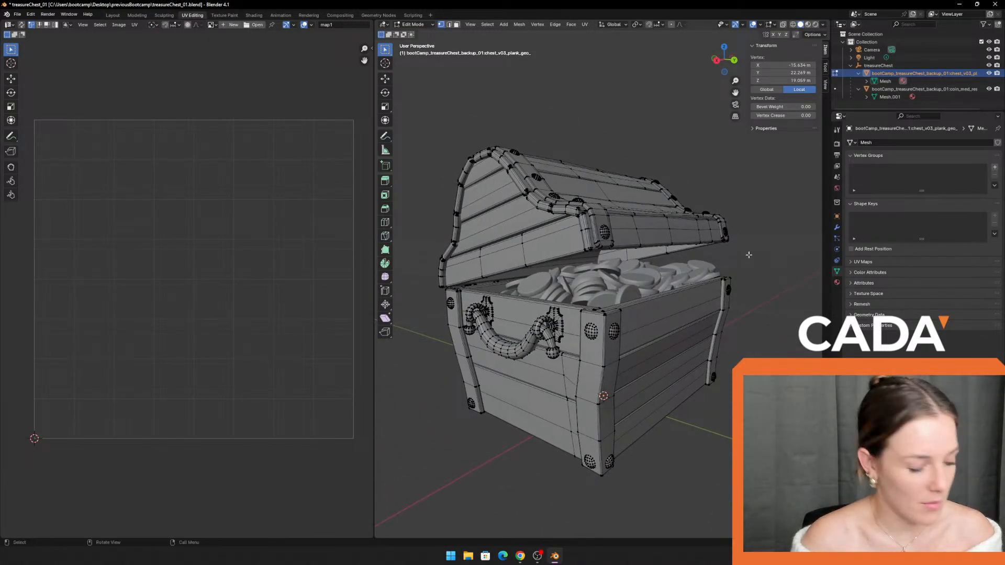
Step: Select all of the chest's geometry and widen the UV editor to examine the full UV layout
{"action": "key", "text": "a"}
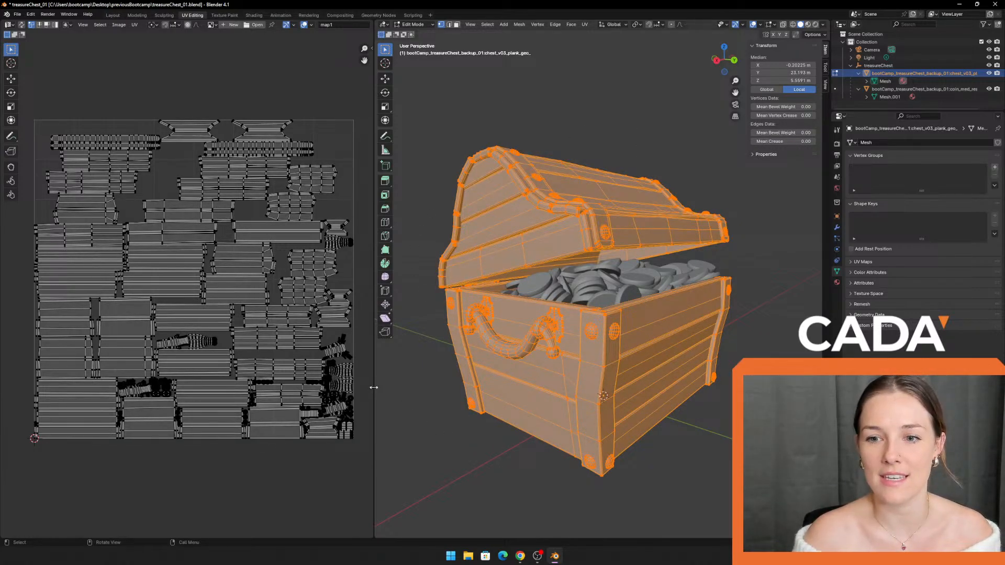
{"action": "left_click_drag", "start_coordinate": [374, 388], "coordinate": [477, 400]}
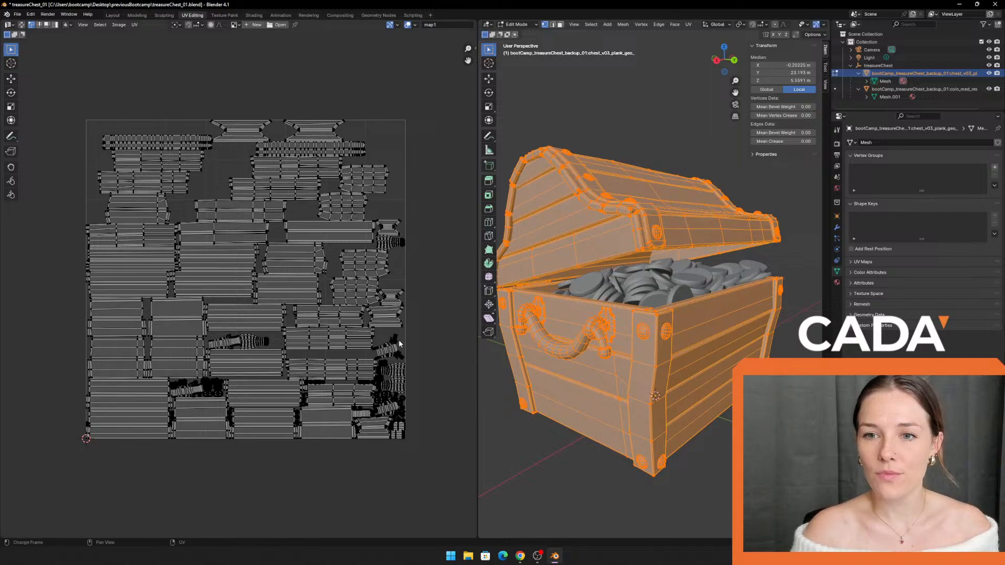
{"action": "scroll", "coordinate": [327, 263], "scroll_direction": "up", "scroll_amount": 5}
{"action": "scroll", "coordinate": [327, 263], "scroll_direction": "up", "scroll_amount": 5}
{"action": "scroll", "coordinate": [325, 263], "scroll_direction": "down", "scroll_amount": 7}
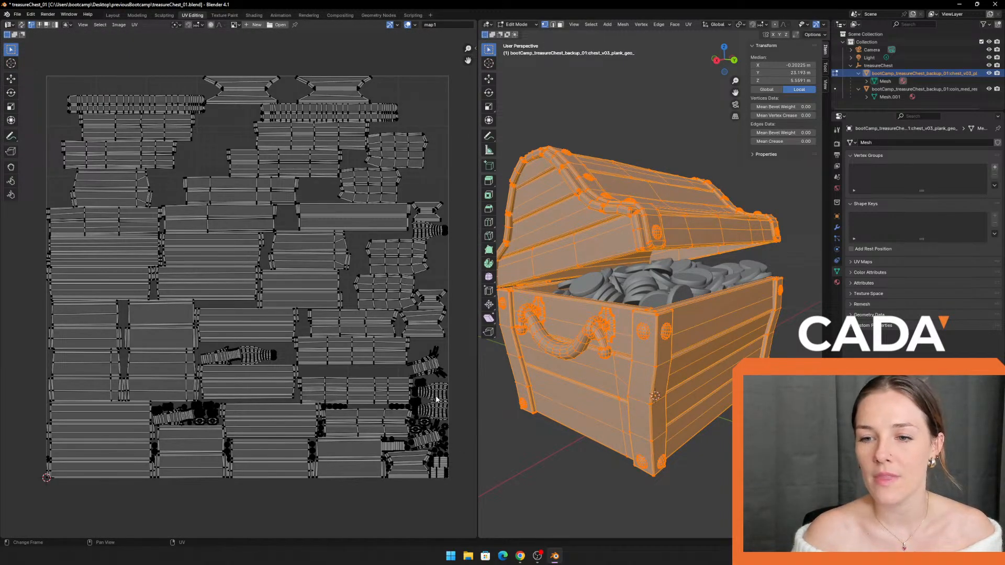
{"action": "scroll", "coordinate": [309, 341], "scroll_direction": "up", "scroll_amount": 2}
{"action": "scroll", "coordinate": [301, 401], "scroll_direction": "down", "scroll_amount": 3}
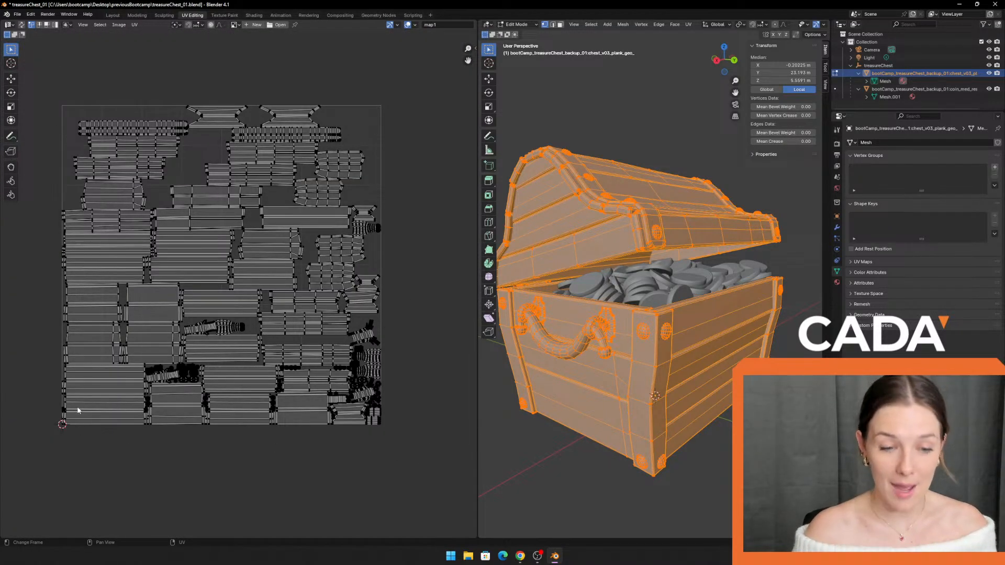
{"action": "middle_click_drag", "start_coordinate": [396, 161], "coordinate": [411, 168]}
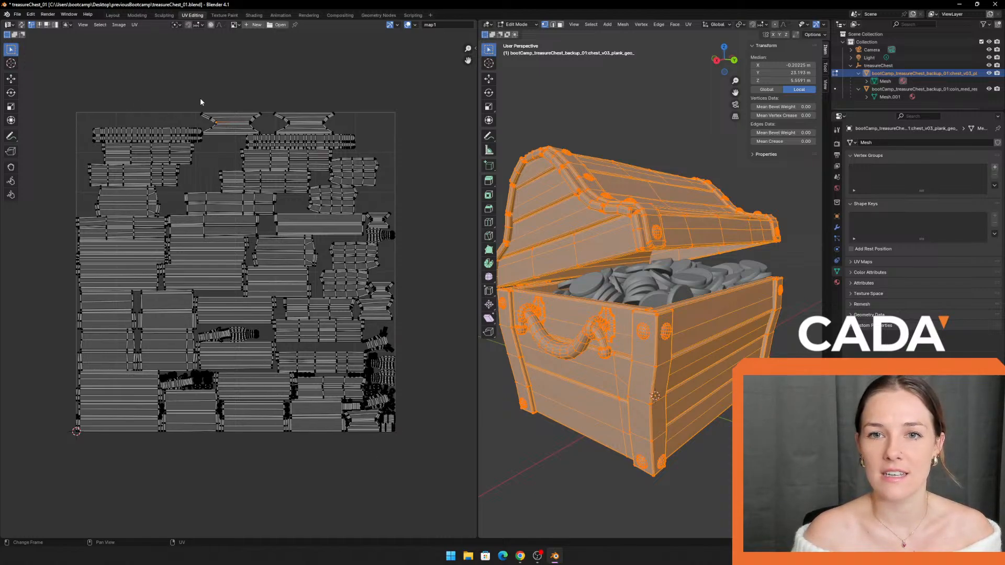
Step: Try to move the UV island at the layout's upper edge beyond the UV tile, and undo the attempt
{"action": "left_click_drag", "start_coordinate": [200, 98], "coordinate": [272, 155]}
{"action": "key", "text": "w"}
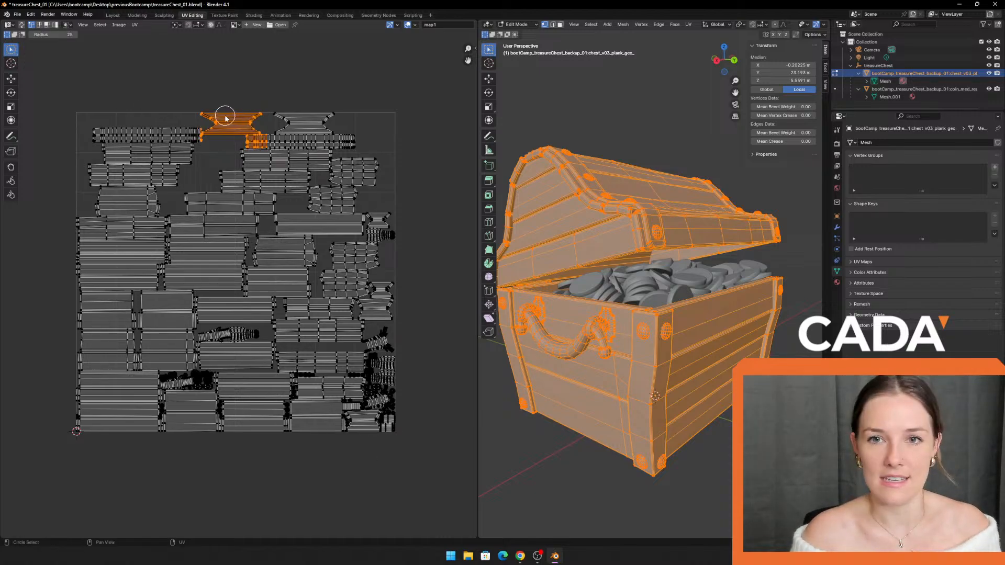
{"action": "left_click", "coordinate": [11, 79]}
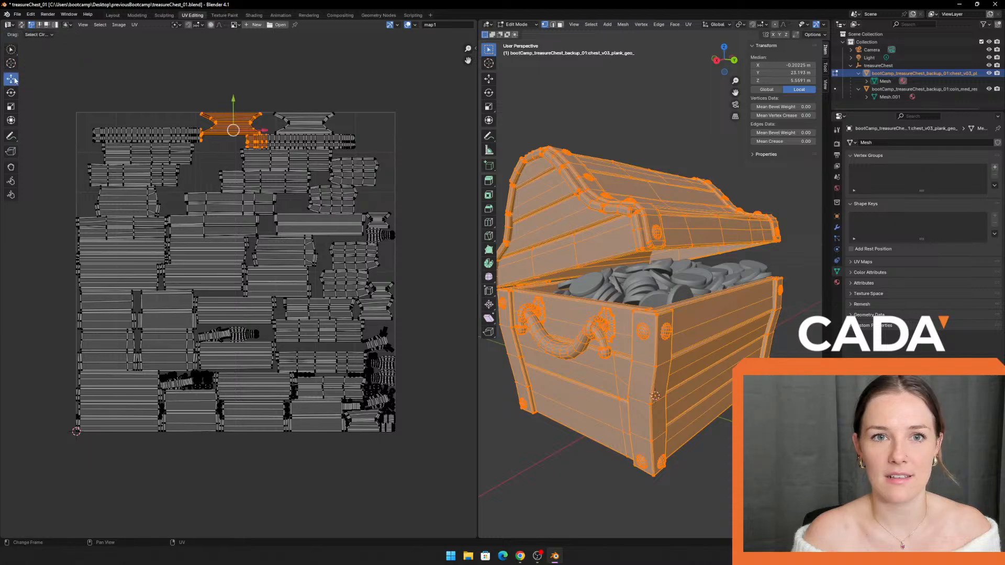
{"action": "left_click_drag", "start_coordinate": [234, 130], "coordinate": [235, 115]}
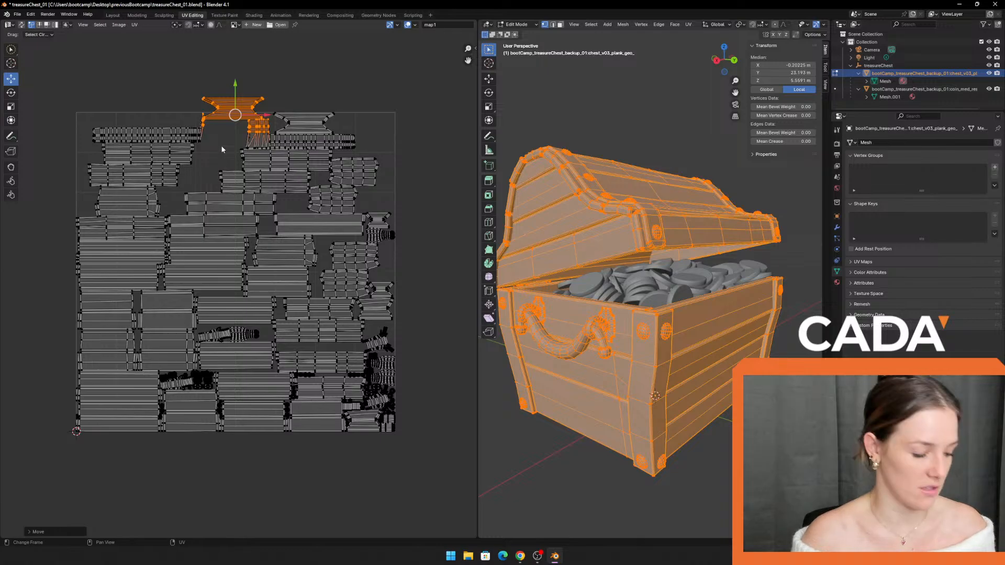
{"action": "key", "text": "ctrl+z"}
{"action": "key", "text": "ctrl+z"}
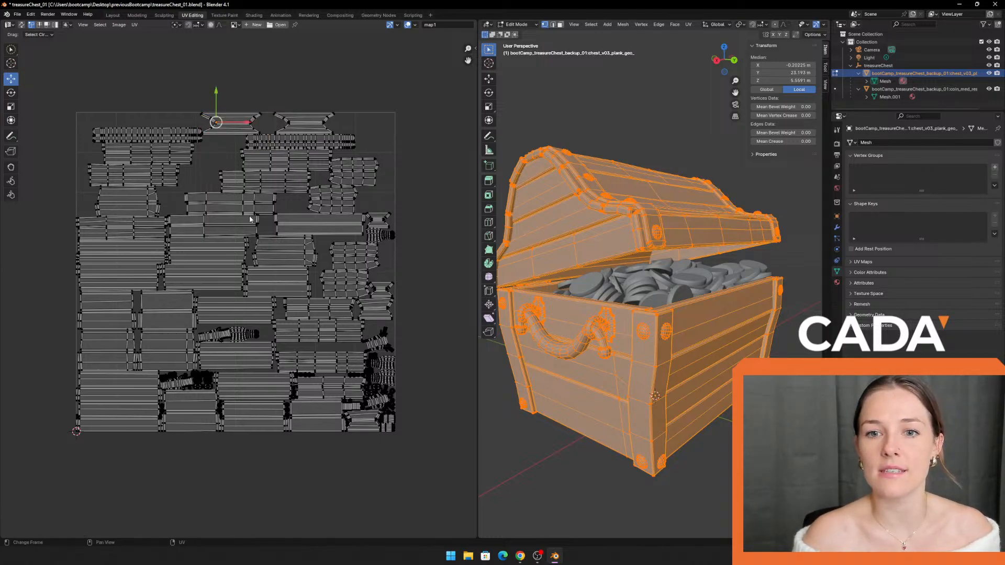
Step: Examine the spacing between the plank UV islands and the small rivet and handle islands across the chest's layout
{"action": "scroll", "coordinate": [234, 279], "scroll_direction": "up", "scroll_amount": 10}
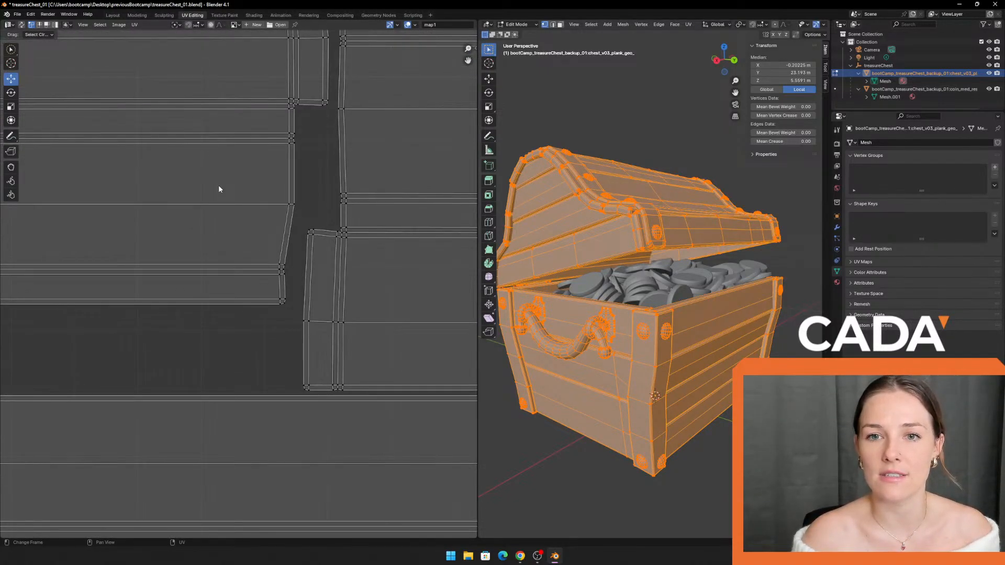
{"action": "scroll", "coordinate": [218, 185], "scroll_direction": "down", "scroll_amount": 10}
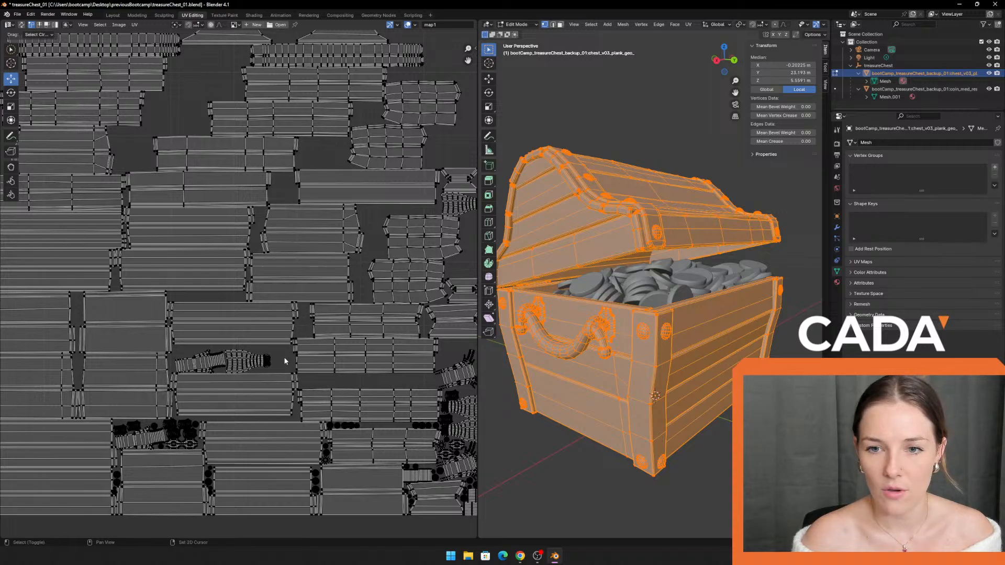
{"action": "scroll", "coordinate": [169, 239], "scroll_direction": "up", "scroll_amount": 8}
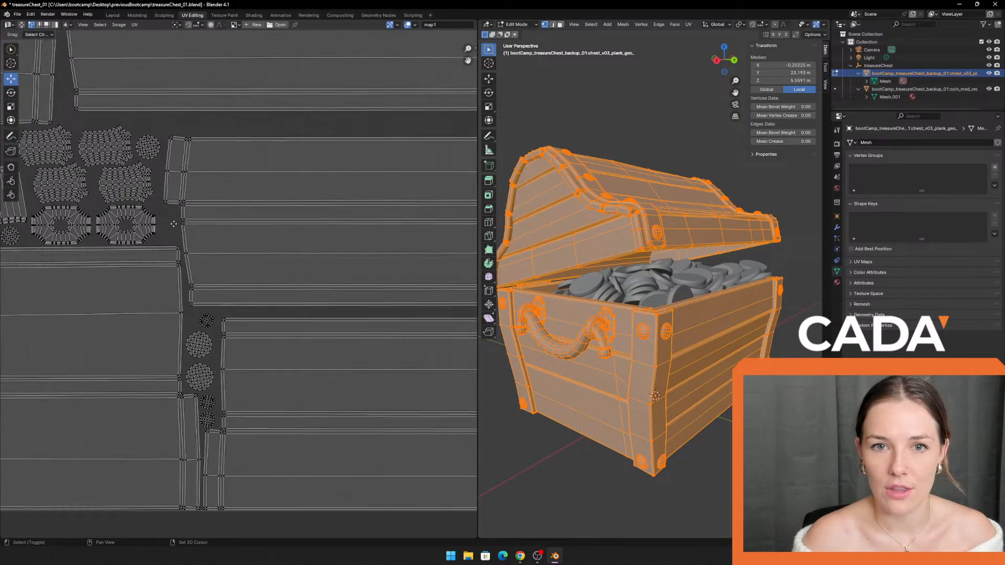
{"action": "middle_click_drag", "start_coordinate": [173, 224], "coordinate": [386, 318], "text": "shift"}
{"action": "scroll", "coordinate": [137, 294], "scroll_direction": "up", "scroll_amount": 4}
{"action": "scroll", "coordinate": [121, 279], "scroll_direction": "down", "scroll_amount": 3}
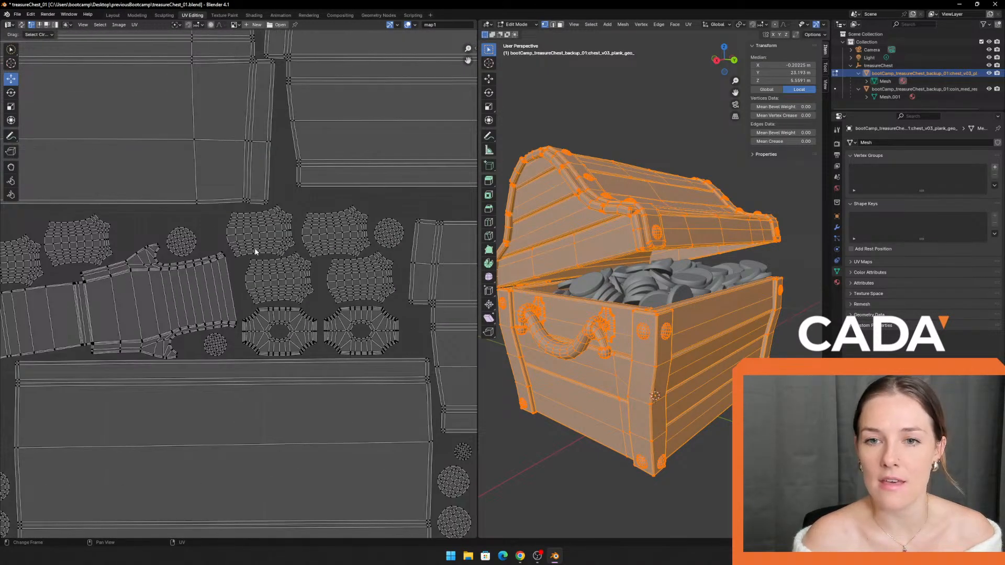
{"action": "scroll", "coordinate": [276, 178], "scroll_direction": "down", "scroll_amount": 5}
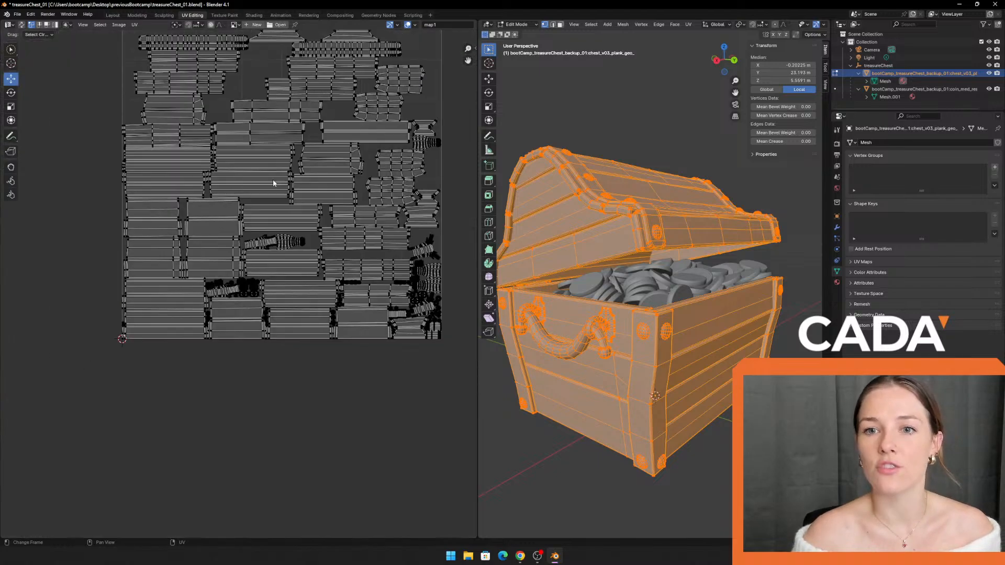
{"action": "scroll", "coordinate": [274, 182], "scroll_direction": "down", "scroll_amount": 2}
{"action": "scroll", "coordinate": [318, 217], "scroll_direction": "up", "scroll_amount": 4}
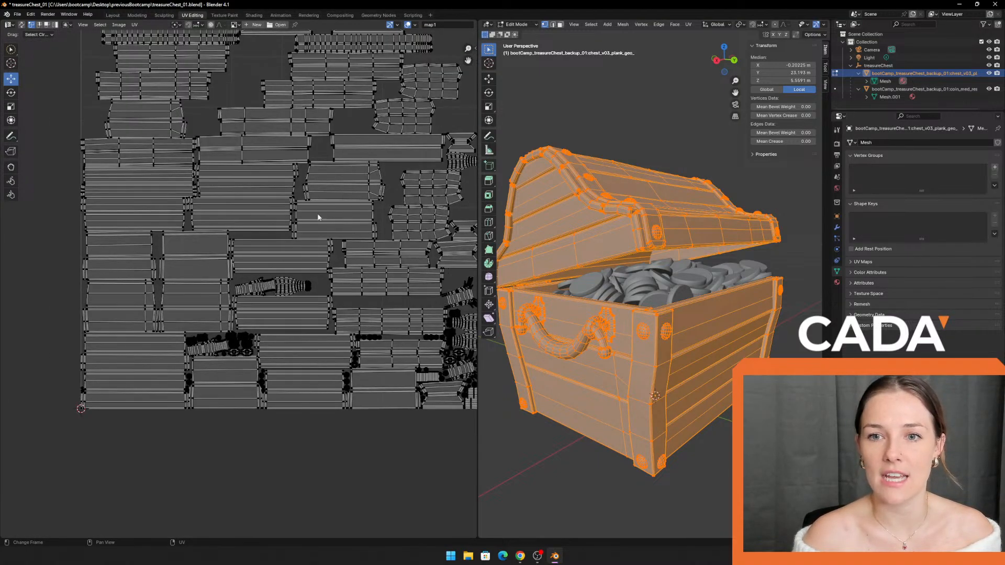
{"action": "middle_click_drag", "start_coordinate": [184, 128], "coordinate": [150, 191]}
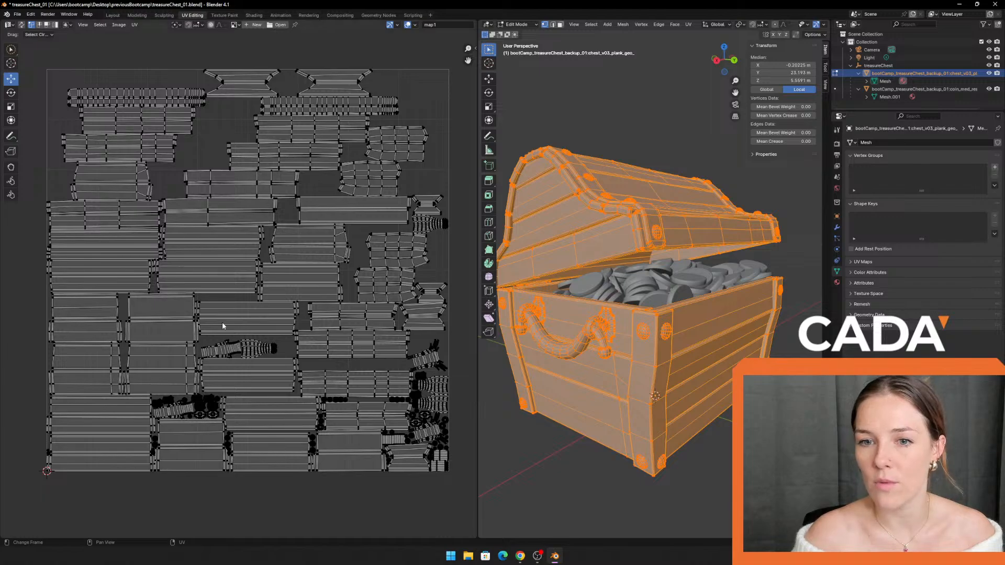
Step: Enlarge the 3D viewport by narrowing the UV editor, and frame the chest from the front
{"action": "left_click_drag", "start_coordinate": [477, 384], "coordinate": [115, 358]}
{"action": "scroll", "coordinate": [328, 150], "scroll_direction": "down", "scroll_amount": 2}
{"action": "mouse_move", "coordinate": [470, 141]}
{"action": "middle_mouse_down", "text": "shift"}
{"action": "mouse_move", "coordinate": [487, 118]}
{"action": "mouse_move", "coordinate": [466, 128]}
{"action": "mouse_move", "coordinate": [462, 150]}
{"action": "middle_mouse_up", "text": "shift"}
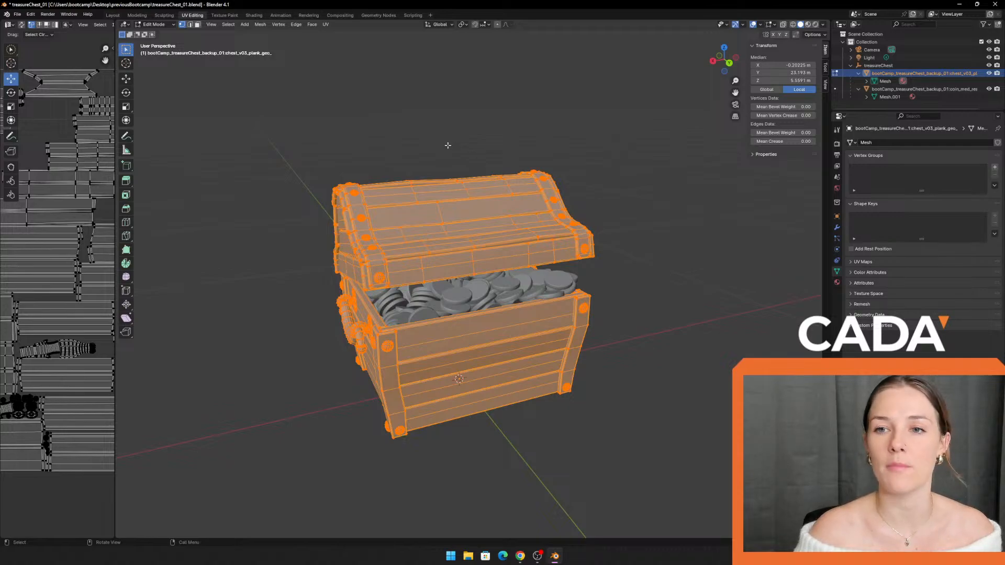
{"action": "scroll", "coordinate": [448, 145], "scroll_direction": "up", "scroll_amount": 2}
{"action": "middle_click_drag", "start_coordinate": [409, 96], "coordinate": [403, 104], "text": "shift"}
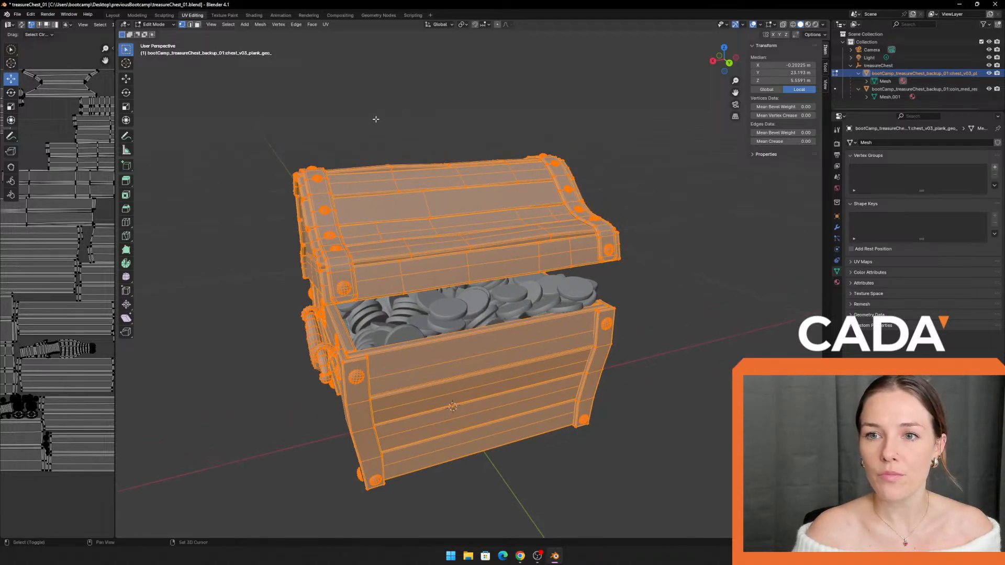
Step: Switch the chest mesh to edge selection, clear the selection and examine the front corner of the lid
{"action": "left_click", "coordinate": [191, 25]}
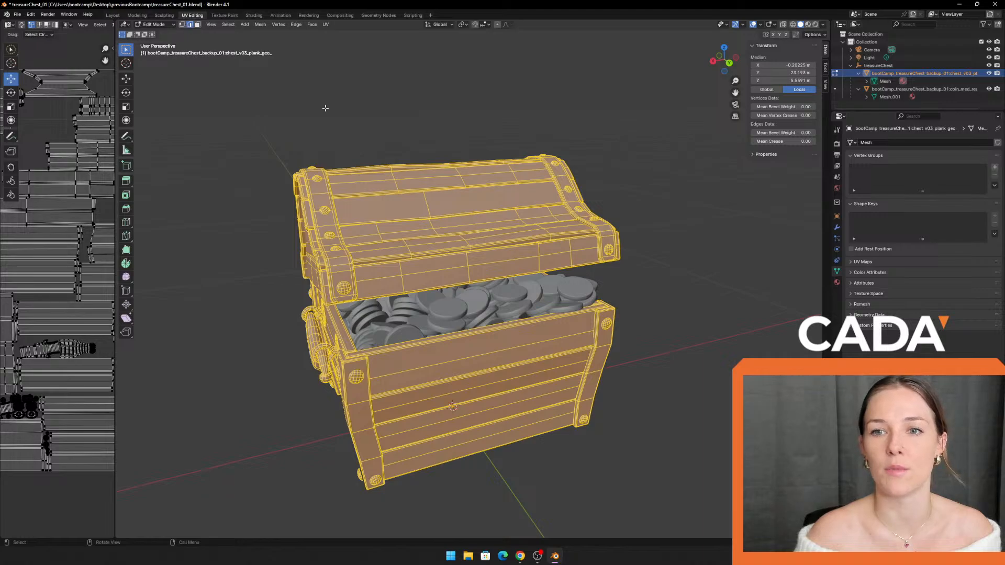
{"action": "left_click", "coordinate": [262, 146]}
{"action": "scroll", "coordinate": [395, 213], "scroll_direction": "up", "scroll_amount": 3}
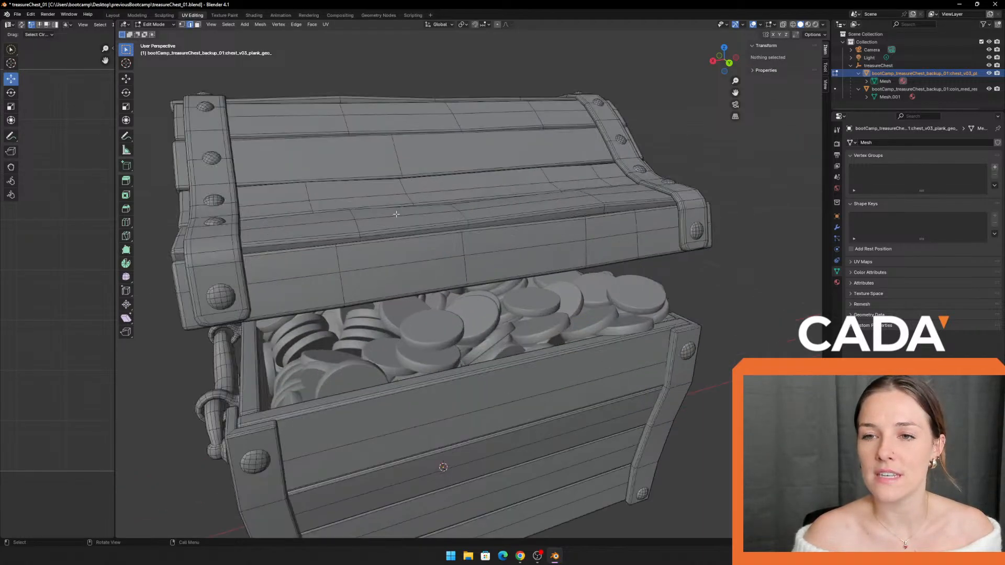
{"action": "middle_click_drag", "start_coordinate": [294, 71], "coordinate": [395, 74], "text": "shift"}
{"action": "scroll", "coordinate": [426, 216], "scroll_direction": "up", "scroll_amount": 1}
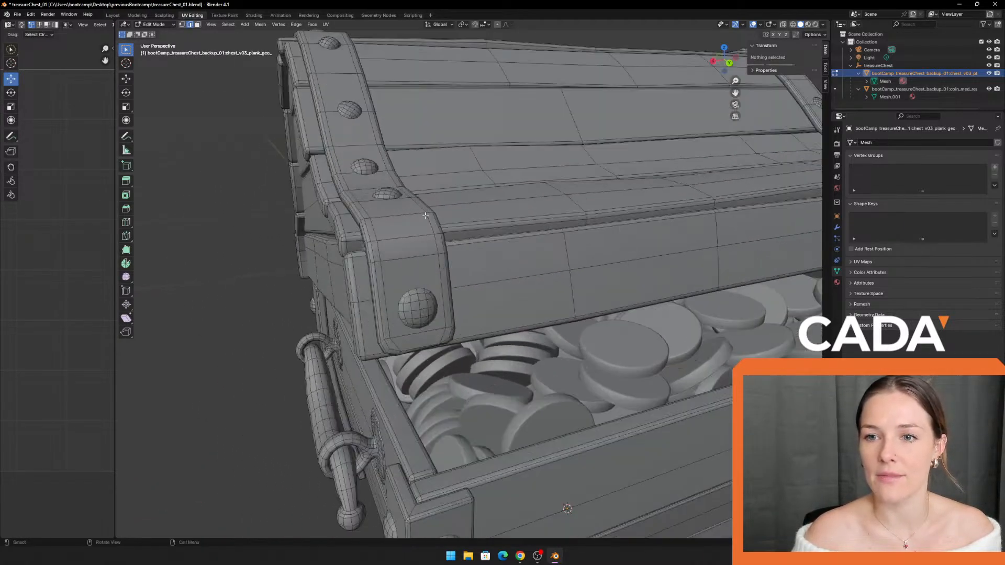
{"action": "middle_click_drag", "start_coordinate": [452, 209], "coordinate": [464, 192]}
{"action": "middle_click_drag", "start_coordinate": [419, 196], "coordinate": [414, 204]}
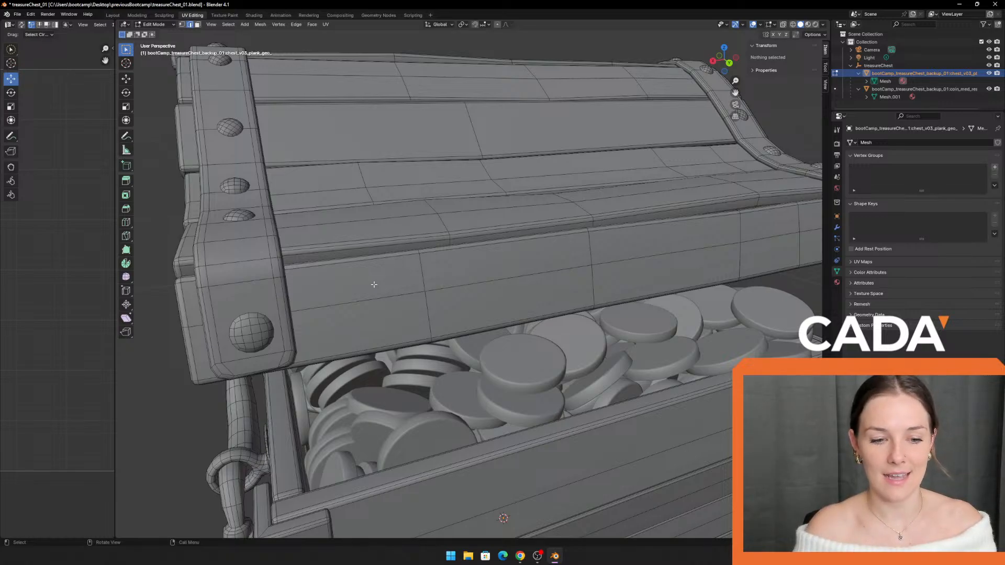
Step: Select the edge loop along the upper edge of the lid's front plank
{"action": "scroll", "coordinate": [374, 285], "scroll_direction": "down", "scroll_amount": 5}
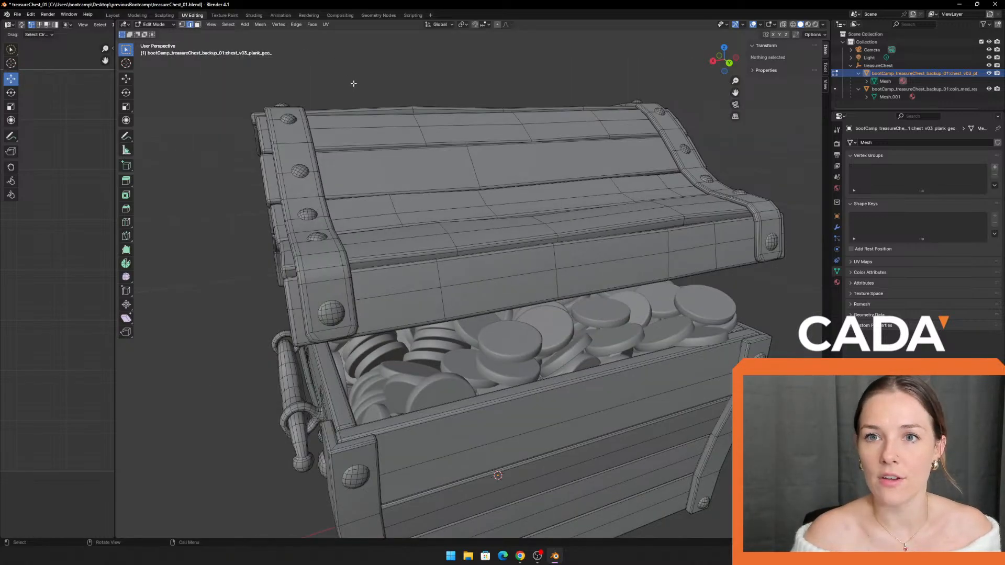
{"action": "middle_click_drag", "start_coordinate": [314, 52], "coordinate": [352, 229]}
{"action": "scroll", "coordinate": [353, 230], "scroll_direction": "up", "scroll_amount": 4}
{"action": "middle_click_drag", "start_coordinate": [359, 176], "coordinate": [370, 205]}
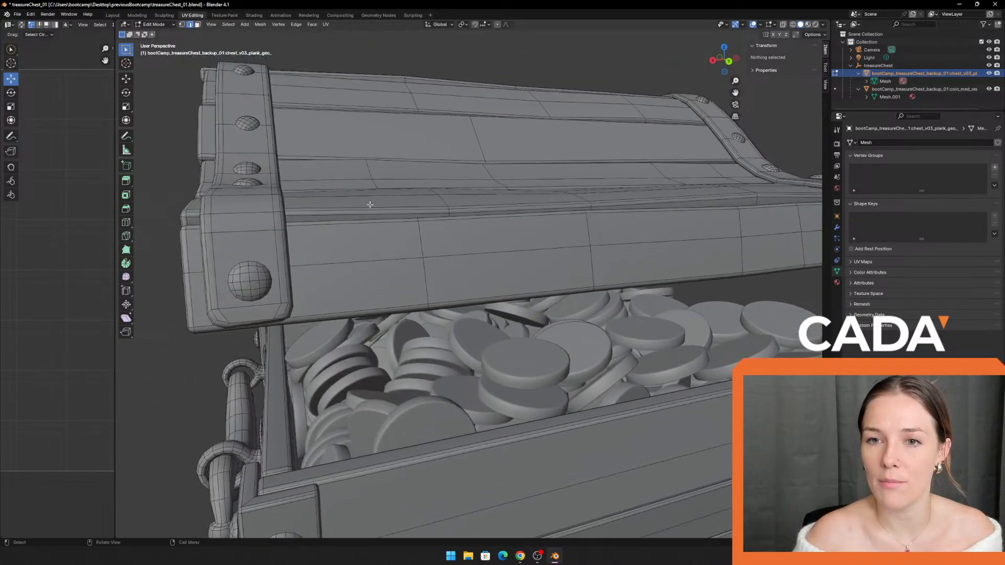
{"action": "middle_click_drag", "start_coordinate": [162, 104], "coordinate": [191, 141]}
{"action": "middle_click_drag", "start_coordinate": [429, 350], "coordinate": [404, 252], "text": "shift"}
{"action": "scroll", "coordinate": [348, 157], "scroll_direction": "up", "scroll_amount": 3}
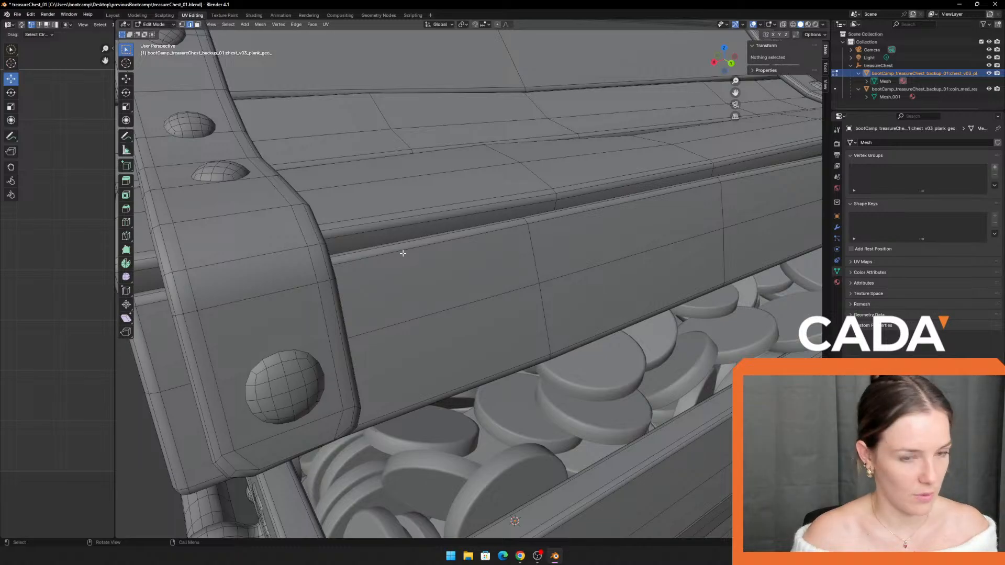
{"action": "left_click", "coordinate": [407, 251], "text": "alt"}
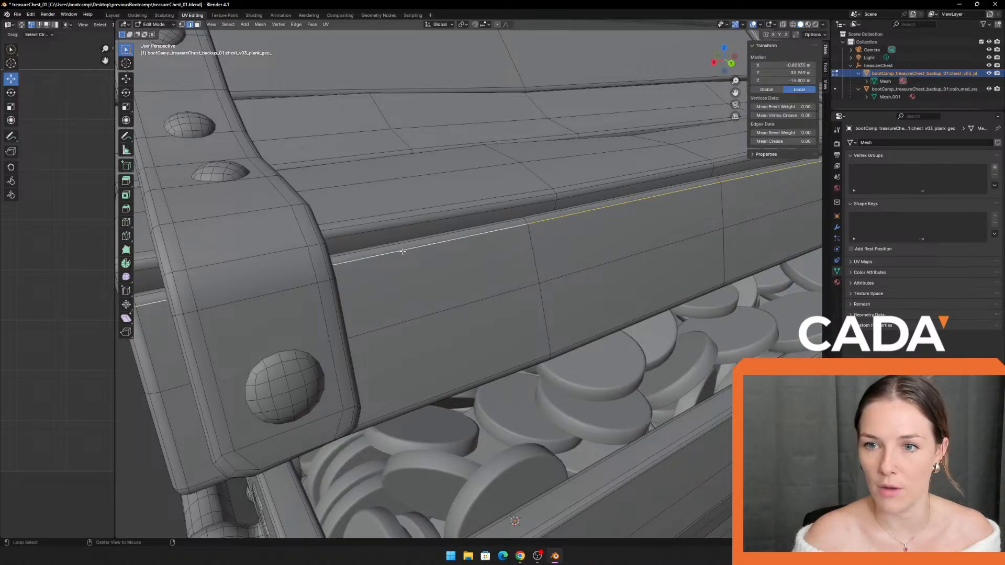
Step: Mark the selected edge loop on the lid's front plank as a UV seam
{"action": "scroll", "coordinate": [475, 258], "scroll_direction": "down", "scroll_amount": 7}
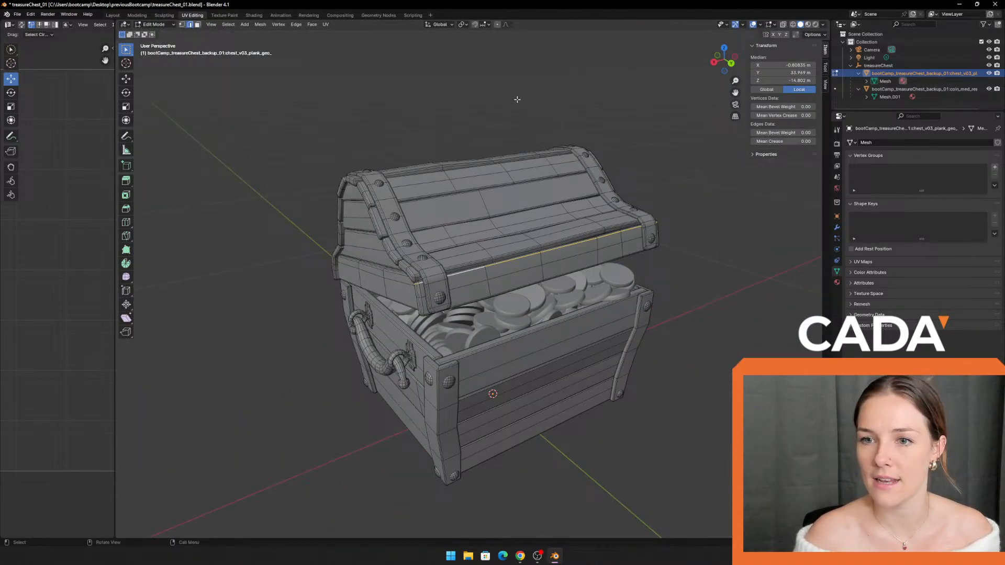
{"action": "middle_click_drag", "start_coordinate": [495, 100], "coordinate": [475, 162], "text": "shift"}
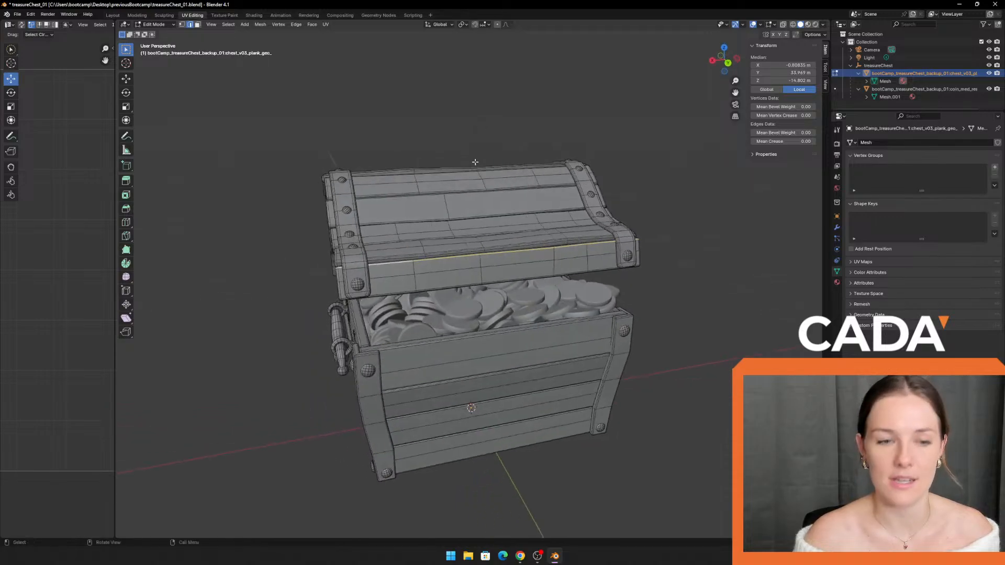
{"action": "scroll", "coordinate": [442, 190], "scroll_direction": "up", "scroll_amount": 2}
{"action": "middle_click_drag", "start_coordinate": [404, 79], "coordinate": [368, 261], "text": "shift"}
{"action": "scroll", "coordinate": [396, 61], "scroll_direction": "up", "scroll_amount": 1}
{"action": "scroll", "coordinate": [370, 337], "scroll_direction": "up", "scroll_amount": 2}
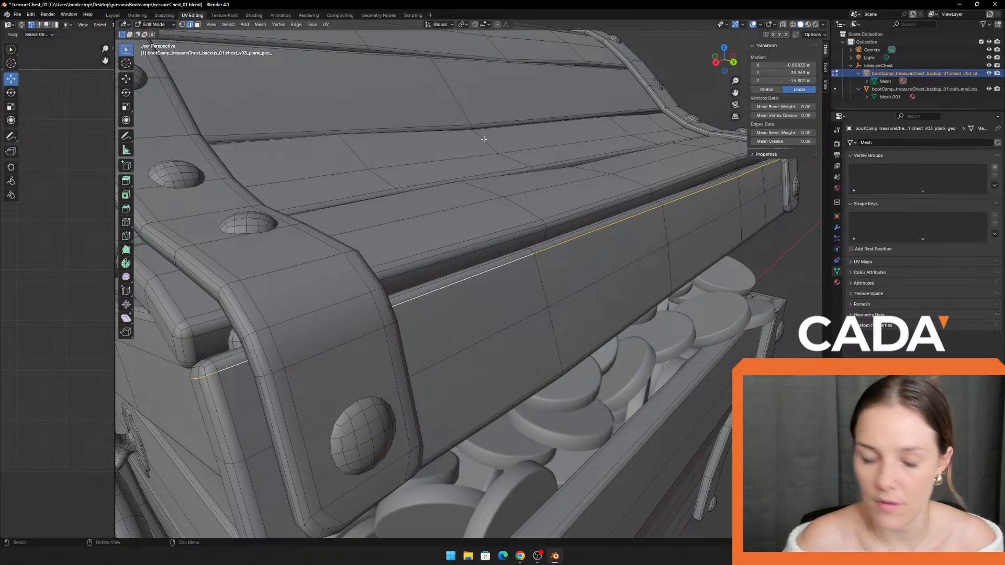
{"action": "key", "text": "ctrl+e"}
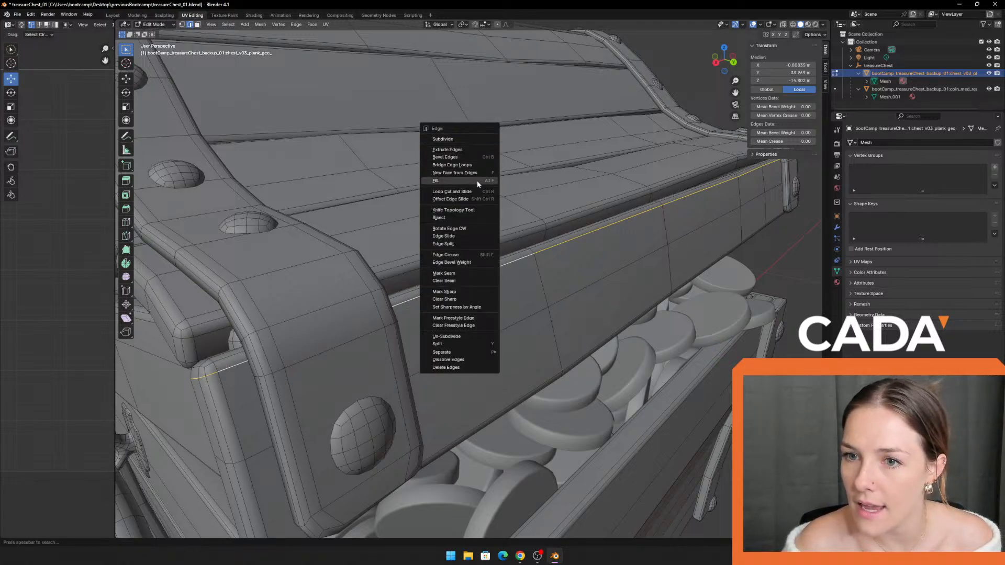
{"action": "left_click", "coordinate": [468, 274]}
{"action": "scroll", "coordinate": [440, 287], "scroll_direction": "down", "scroll_amount": 6}
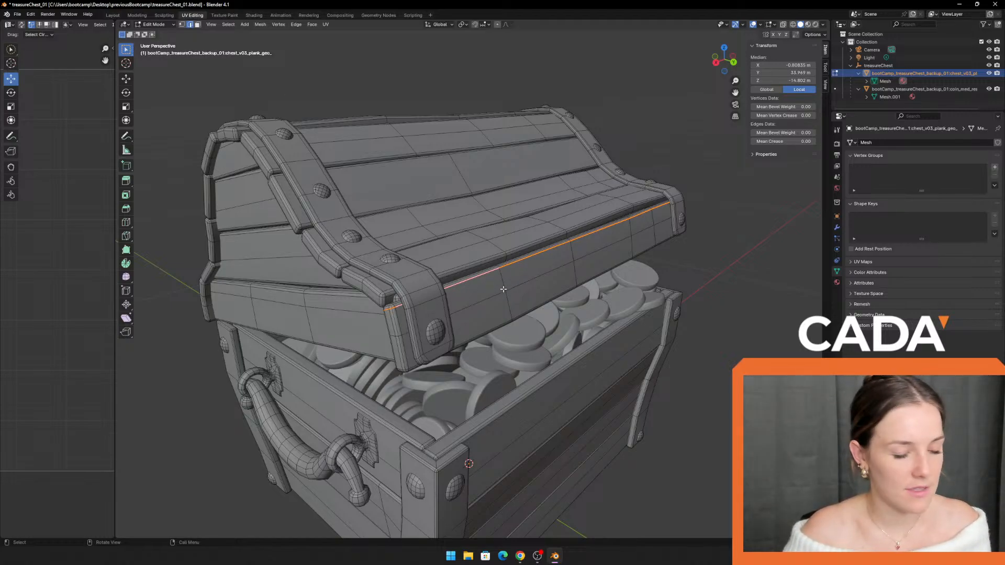
Step: Select the entire chest mesh, widen the UV editor, and bring up the UV operations with Unwrap
{"action": "key", "text": "a"}
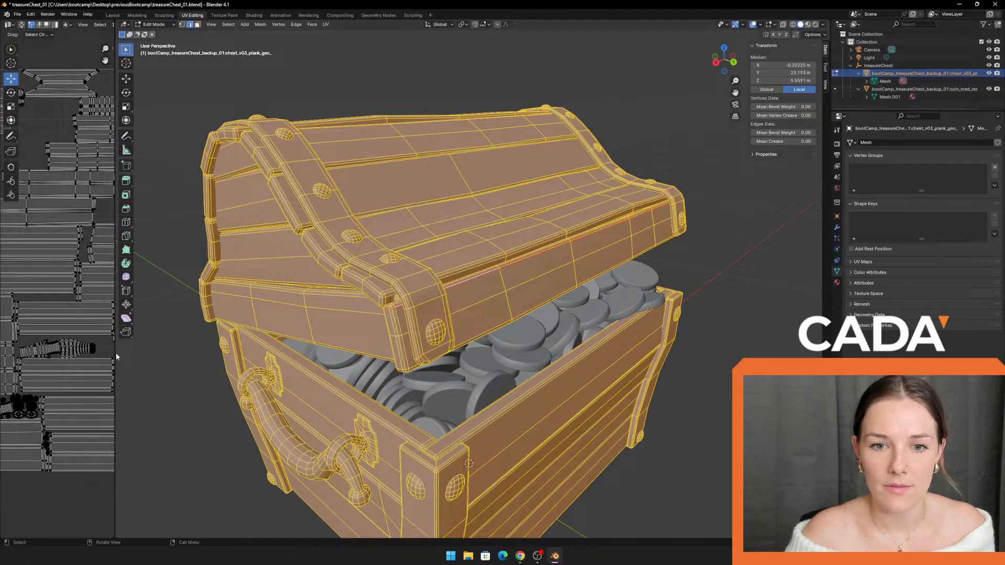
{"action": "left_click_drag", "start_coordinate": [115, 353], "coordinate": [456, 352]}
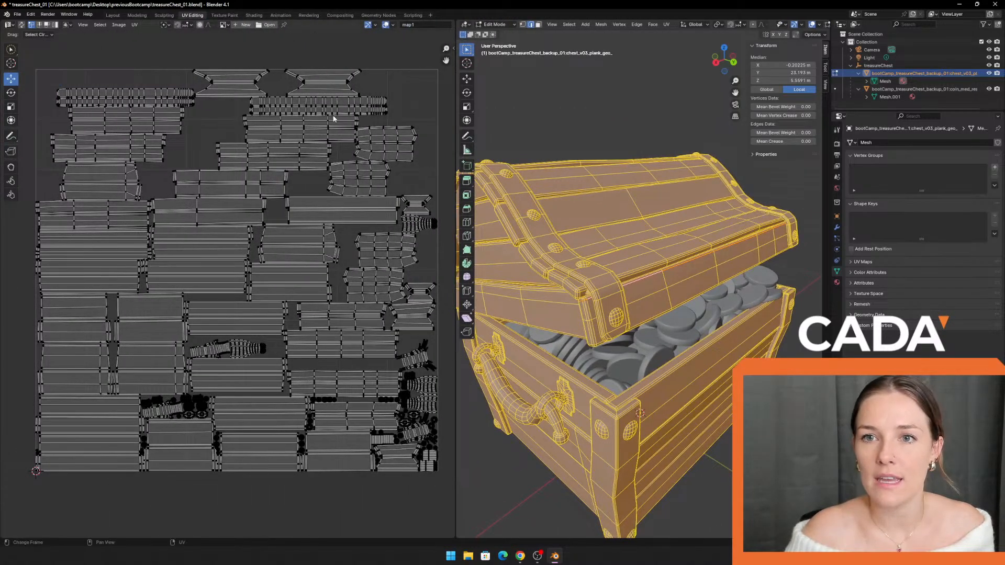
{"action": "key", "text": "u"}
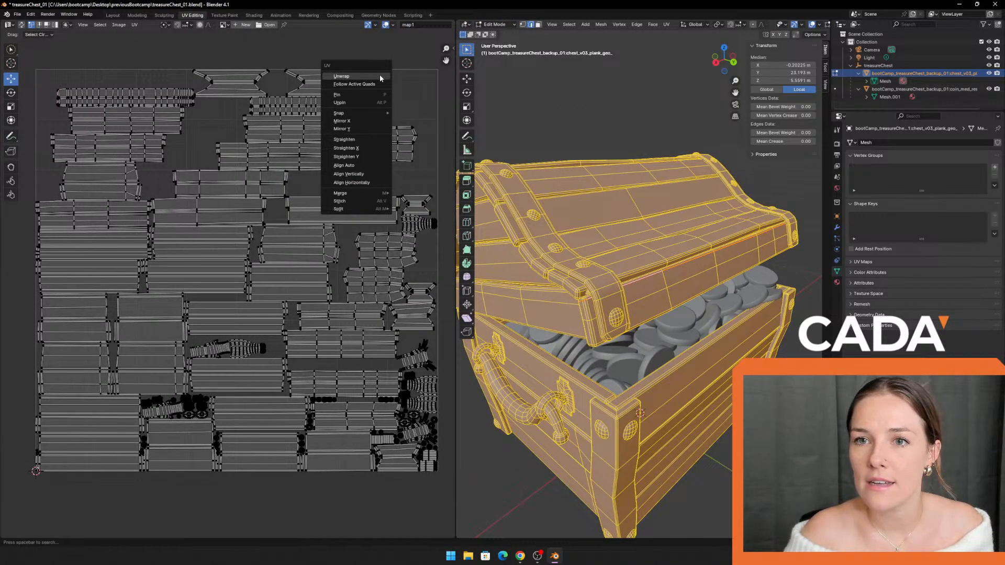
{"action": "left_click", "coordinate": [351, 76]}
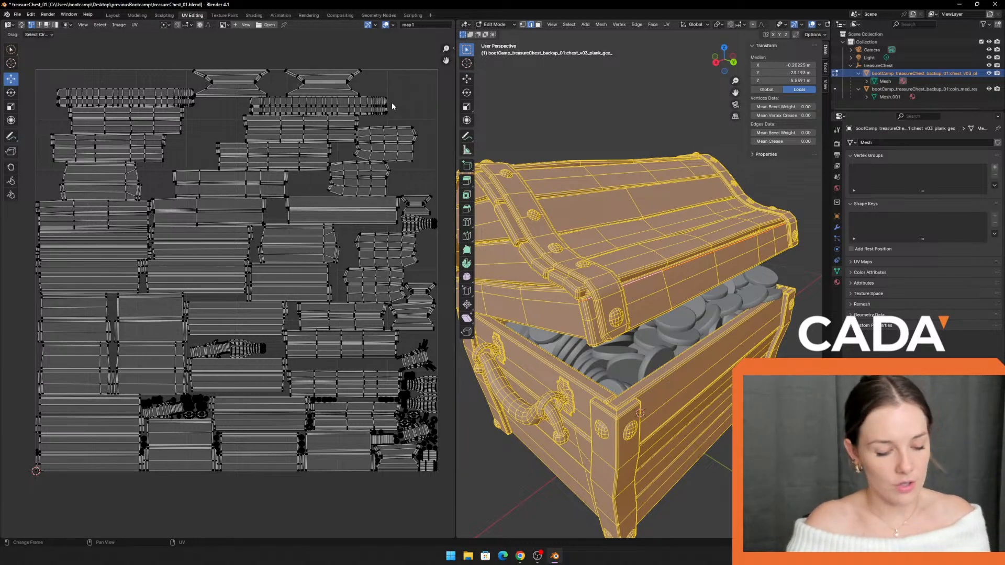
{"action": "key", "text": "u"}
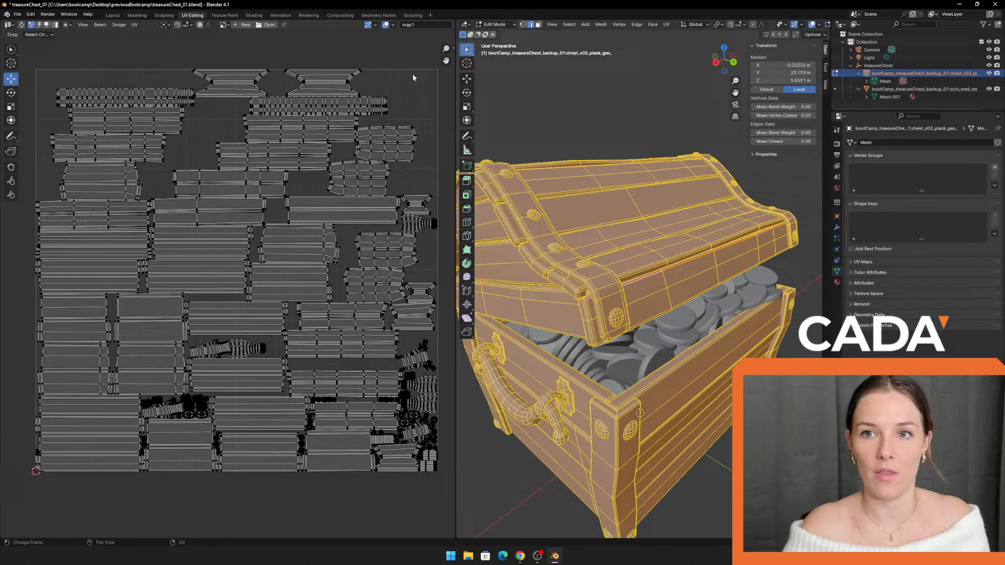
Step: Undo the seam marking on the lid's front plank and clear the selection
{"action": "key", "text": "alt+a"}
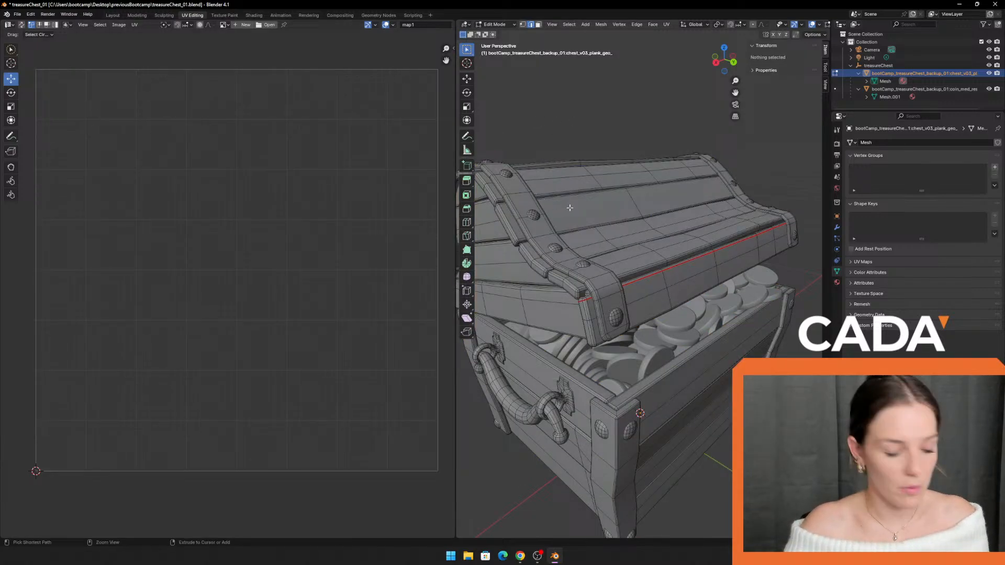
{"action": "key", "text": "ctrl+z"}
{"action": "key", "text": "ctrl+z"}
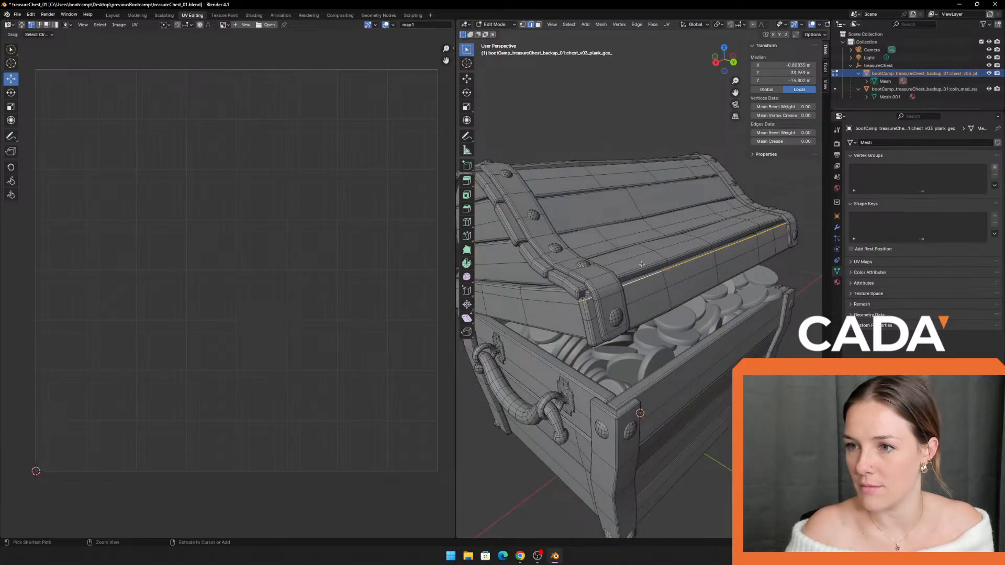
{"action": "key", "text": "alt+a"}
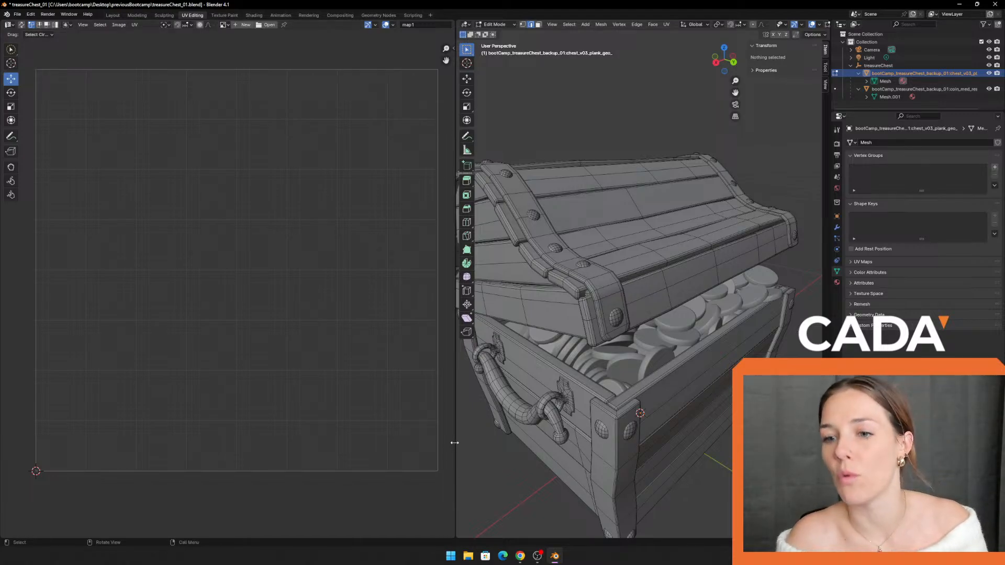
Step: Select the whole chest mesh and run Smart UV Project with island margin 0.570 and area weight 0.730
{"action": "left_click_drag", "start_coordinate": [456, 441], "coordinate": [233, 411]}
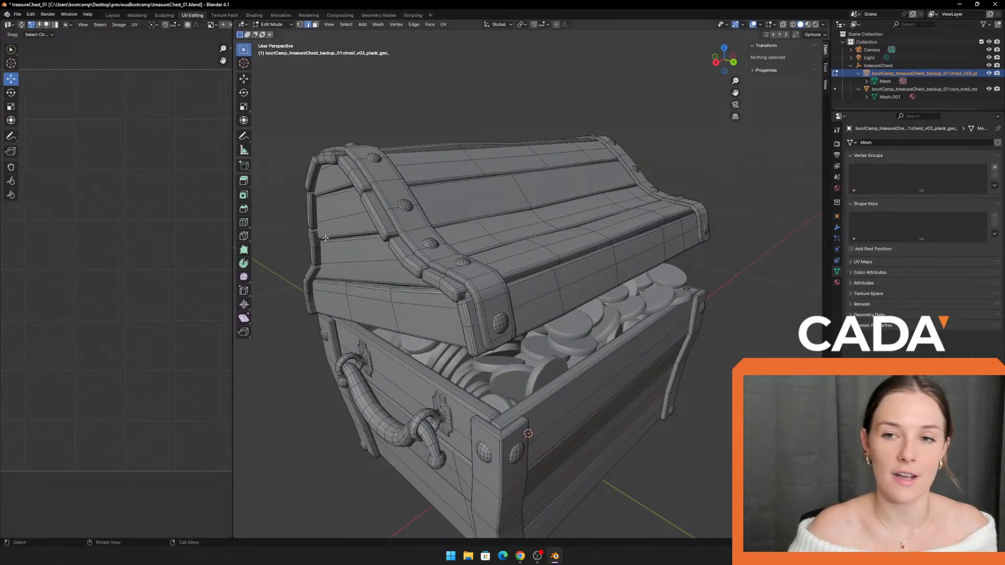
{"action": "scroll", "coordinate": [692, 385], "scroll_direction": "down", "scroll_amount": 2}
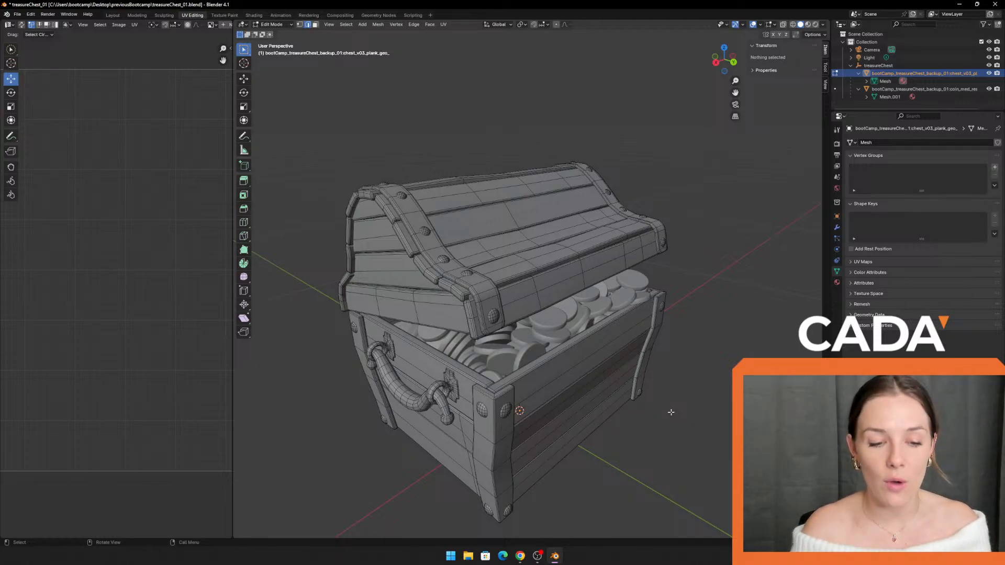
{"action": "middle_click_drag", "start_coordinate": [679, 393], "coordinate": [678, 304]}
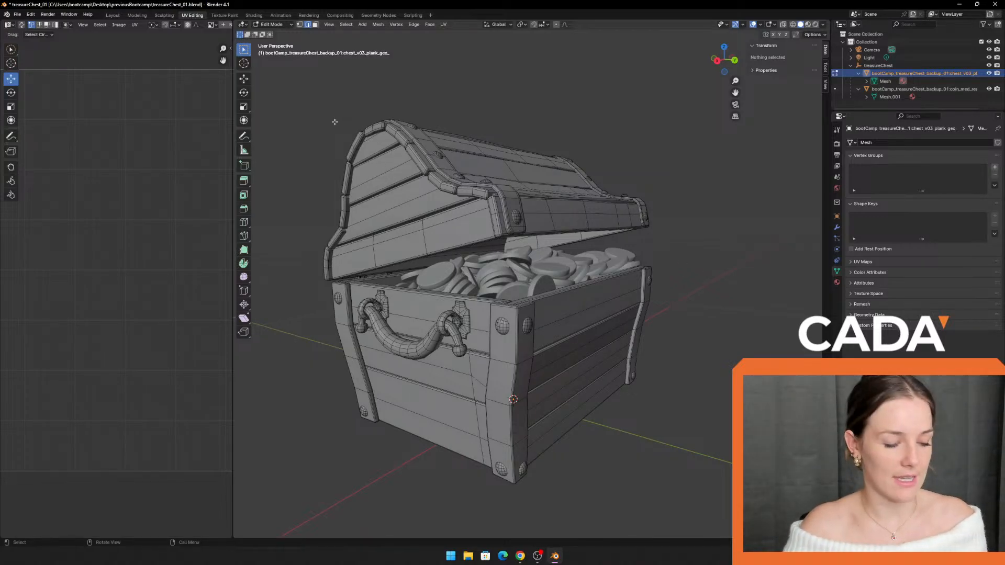
{"action": "key", "text": "a"}
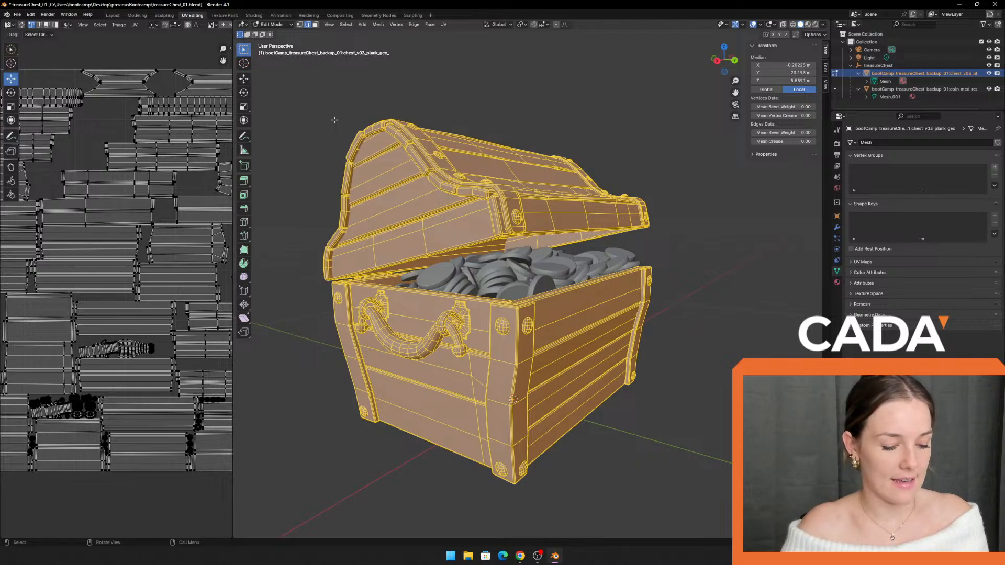
{"action": "key", "text": "u"}
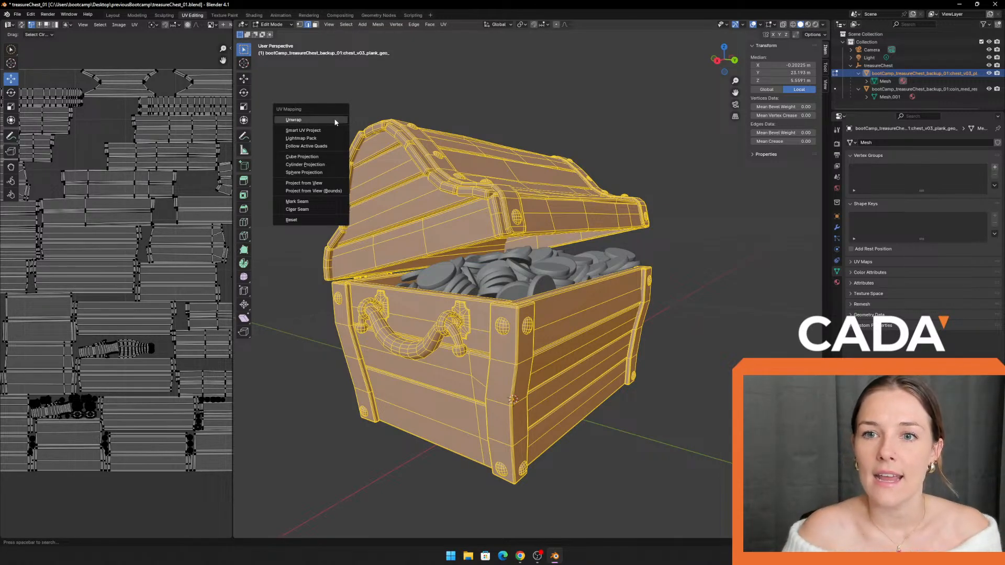
{"action": "left_click", "coordinate": [310, 130]}
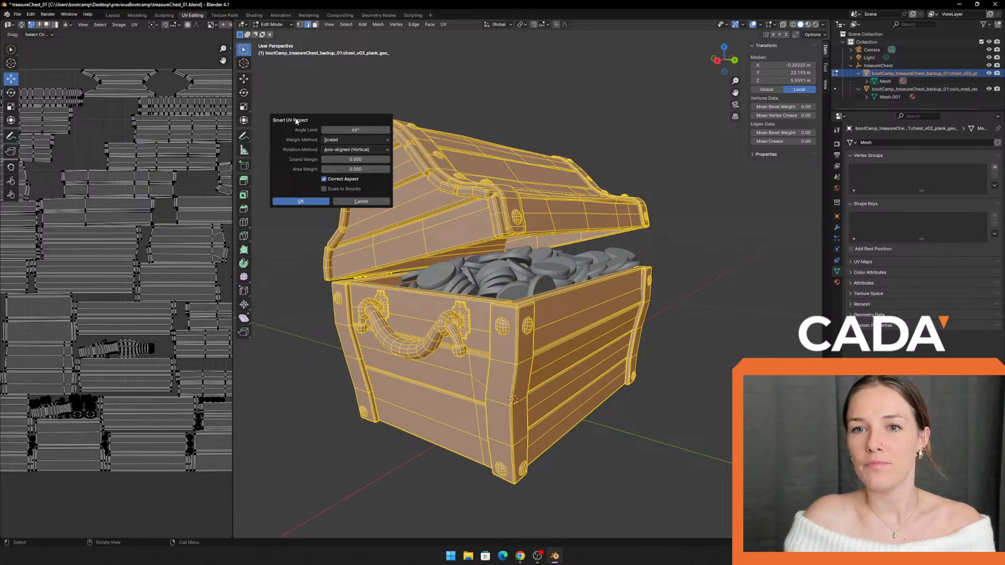
{"action": "left_click_drag", "start_coordinate": [303, 122], "coordinate": [294, 117]}
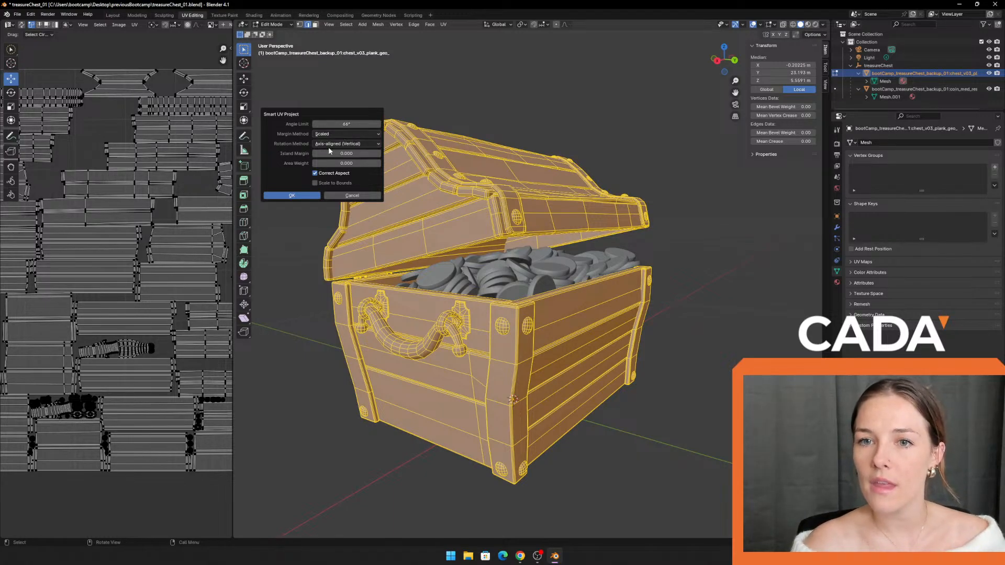
{"action": "left_click_drag", "start_coordinate": [336, 154], "coordinate": [381, 154]}
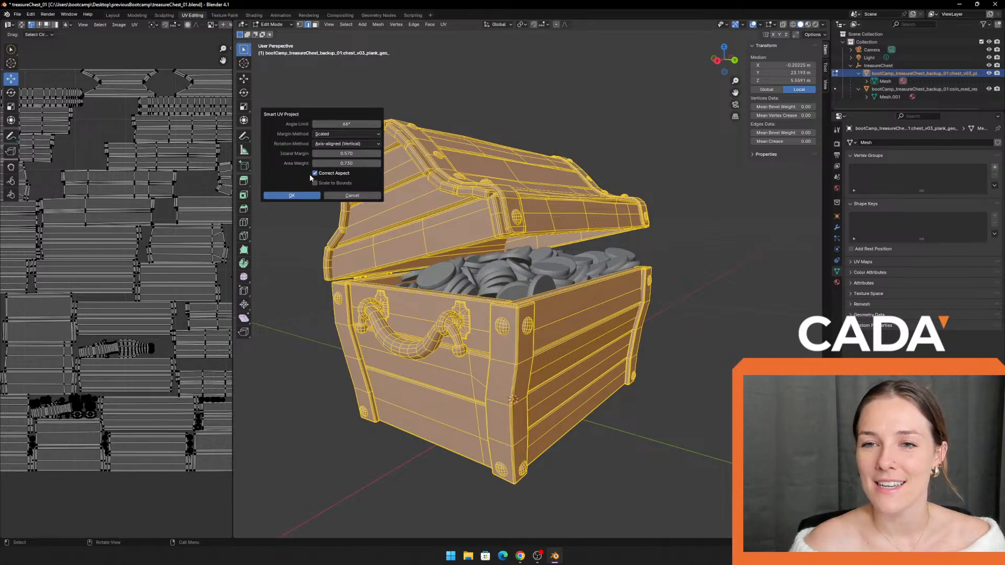
{"action": "left_click", "coordinate": [291, 196]}
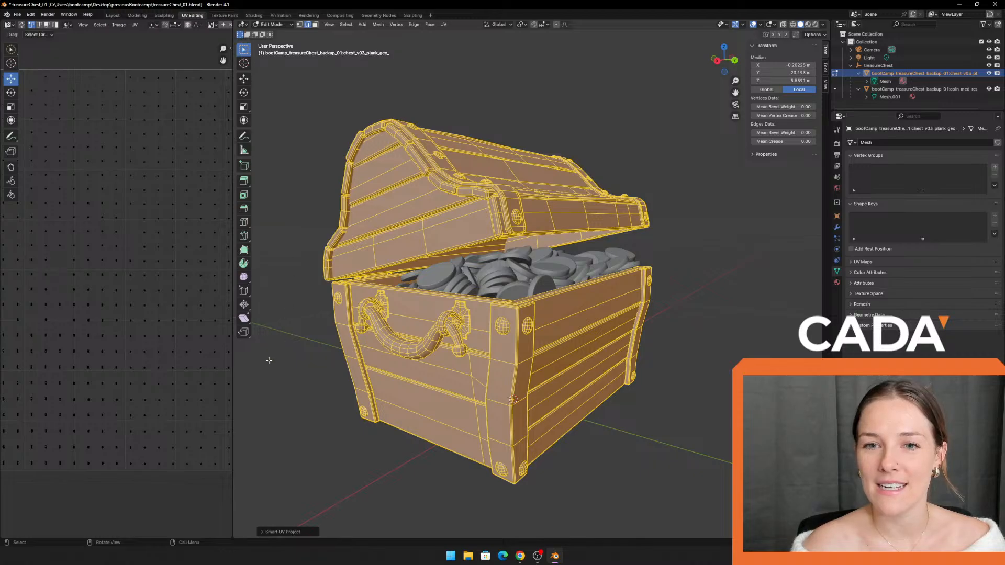
Step: Widen the UV editor, examine the projected UV islands up close, and undo the Smart UV Project
{"action": "left_click_drag", "start_coordinate": [237, 348], "coordinate": [526, 344]}
{"action": "scroll", "coordinate": [242, 326], "scroll_direction": "up", "scroll_amount": 14}
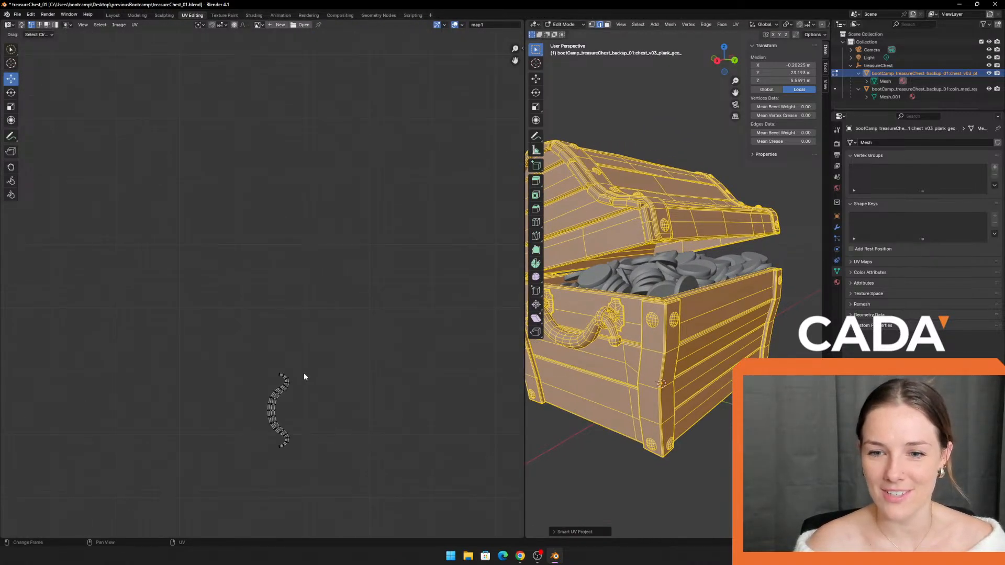
{"action": "scroll", "coordinate": [312, 417], "scroll_direction": "down", "scroll_amount": 10}
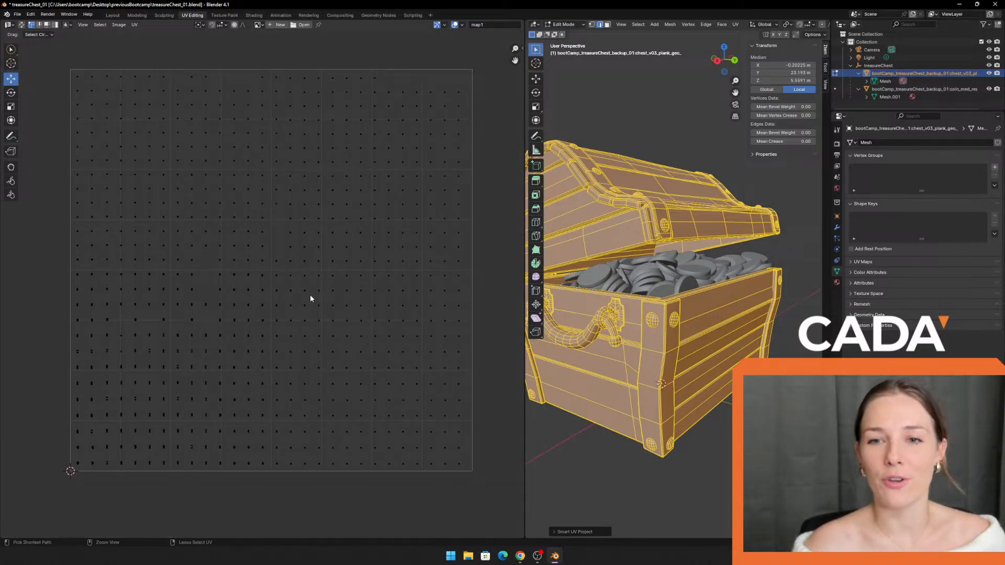
{"action": "key", "text": "ctrl+p"}
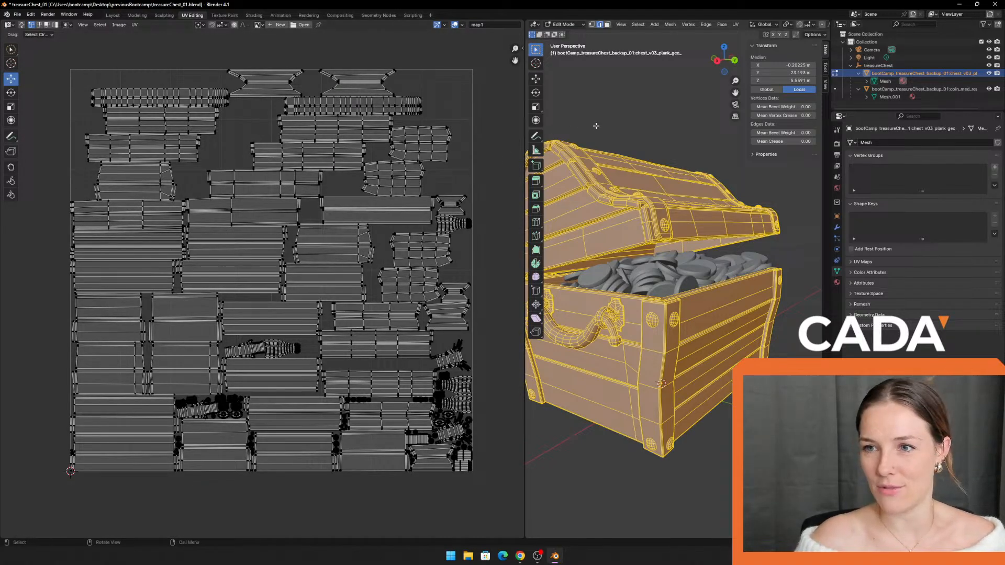
Step: Run Smart UV Project on the chest with angle limit 22.3°, island margin 0.000 and area weight 0.000
{"action": "key", "text": "u"}
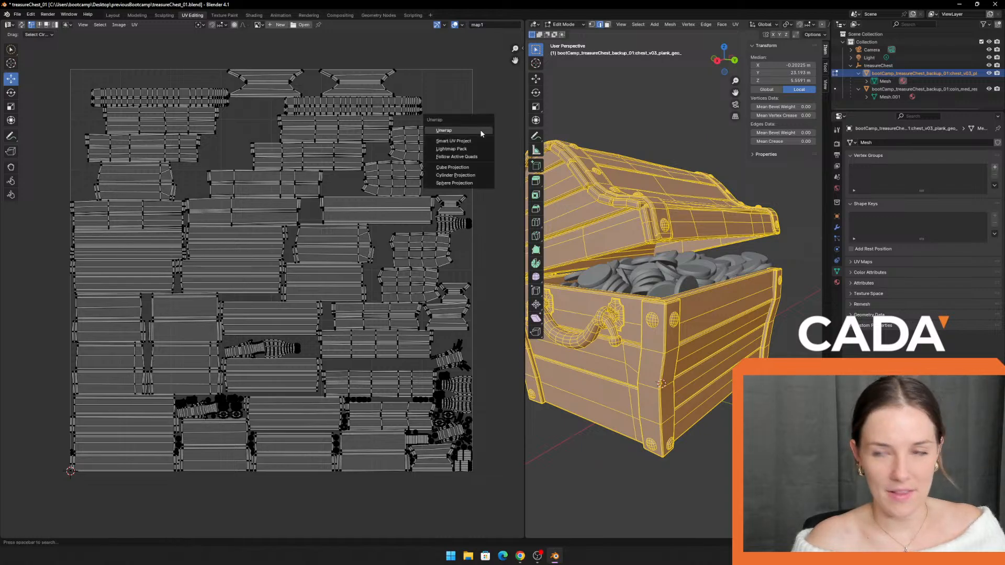
{"action": "left_click", "coordinate": [453, 141]}
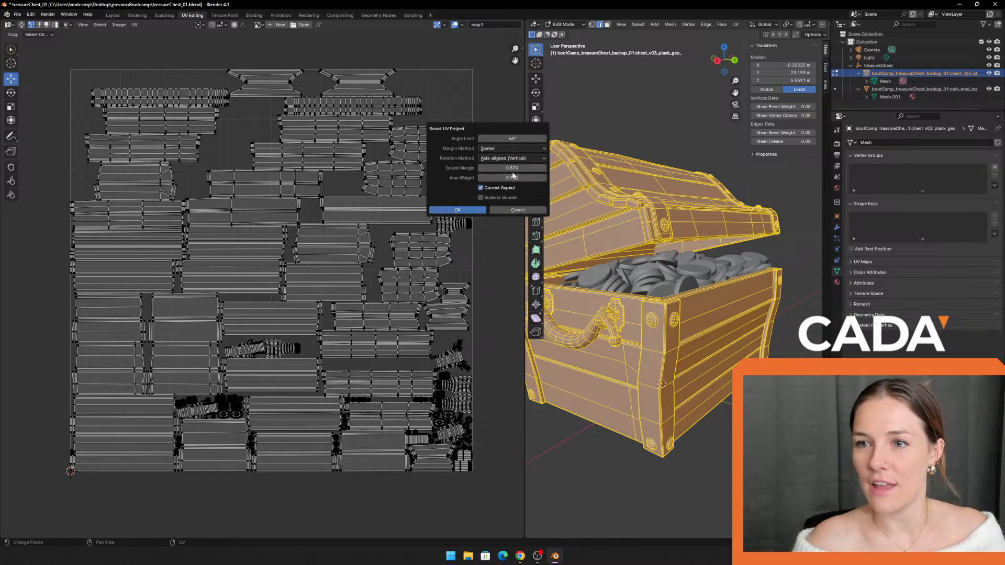
{"action": "mouse_move", "coordinate": [512, 168]}
{"action": "left_mouse_down"}
{"action": "mouse_move", "coordinate": [501, 168]}
{"action": "mouse_move", "coordinate": [510, 178]}
{"action": "left_mouse_up"}
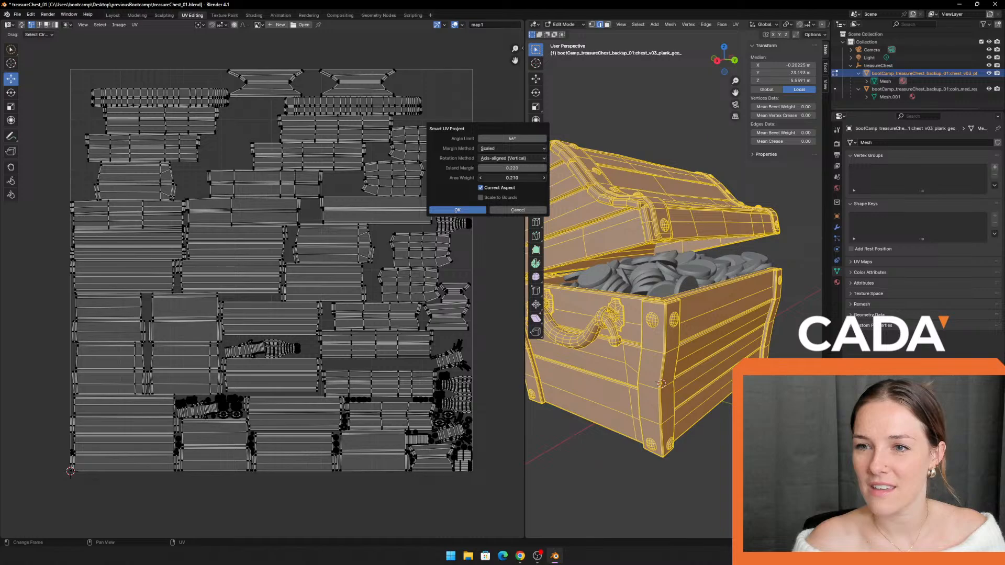
{"action": "left_click_drag", "start_coordinate": [524, 168], "coordinate": [488, 138]}
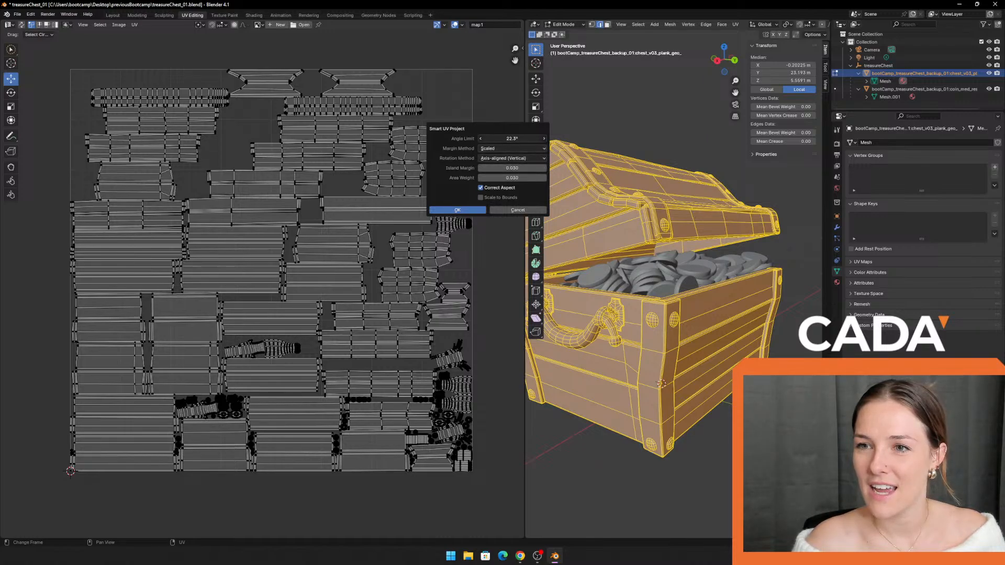
{"action": "left_click", "coordinate": [468, 210]}
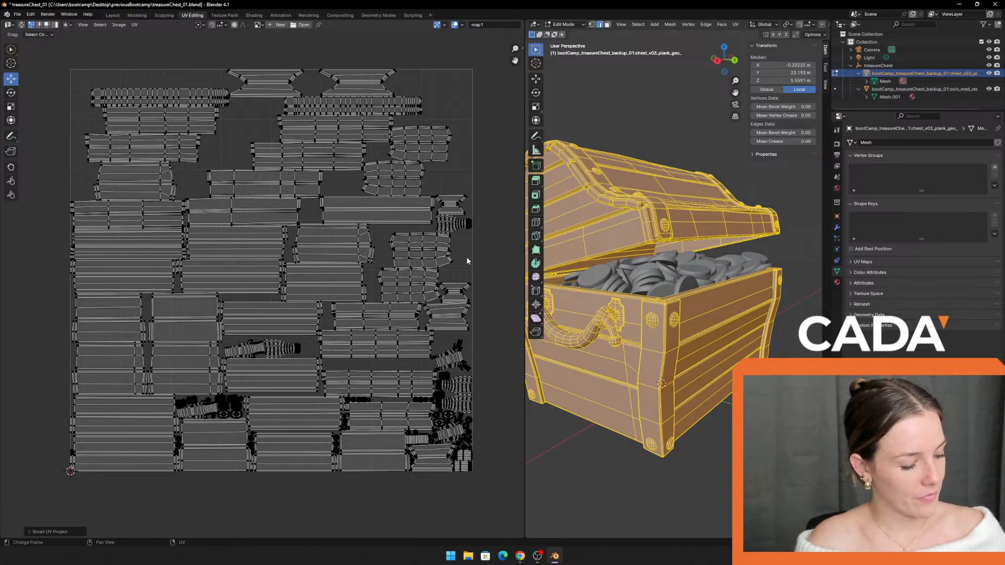
{"action": "middle_click_drag", "start_coordinate": [482, 226], "coordinate": [478, 206], "text": "shift"}
{"action": "scroll", "coordinate": [476, 206], "scroll_direction": "down", "scroll_amount": 1}
{"action": "scroll", "coordinate": [470, 211], "scroll_direction": "up", "scroll_amount": 1}
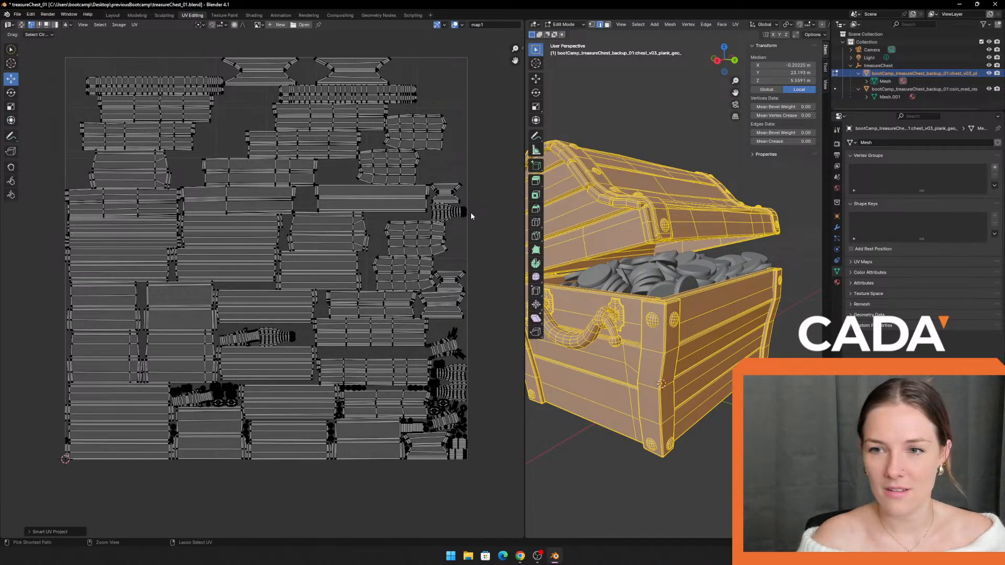
Step: Undo the last projection and rerun Smart UV Project on the whole chest with angle limit 66°, island margin 0.160 and area weight 0.070
{"action": "key", "text": "ctrl+z"}
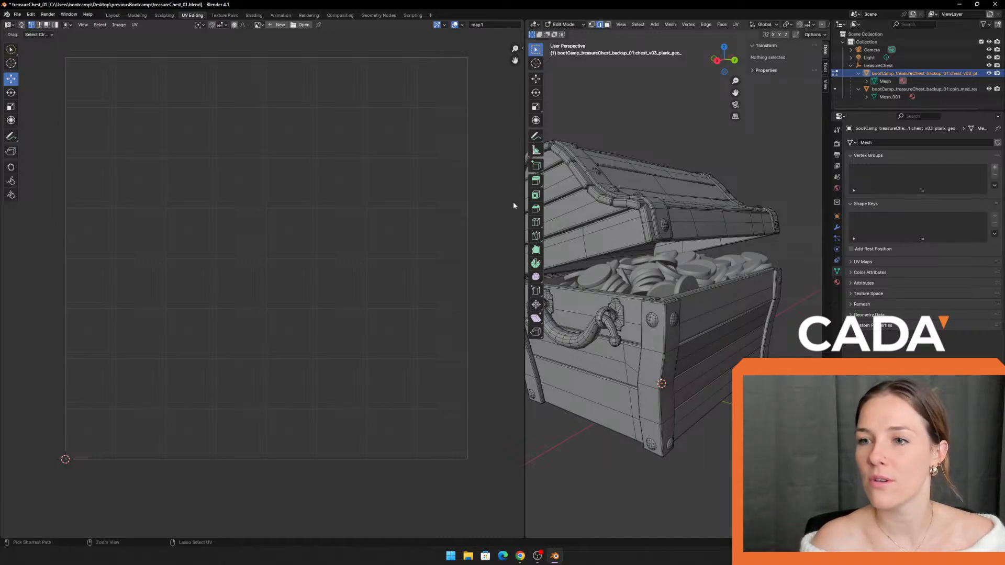
{"action": "key", "text": "a"}
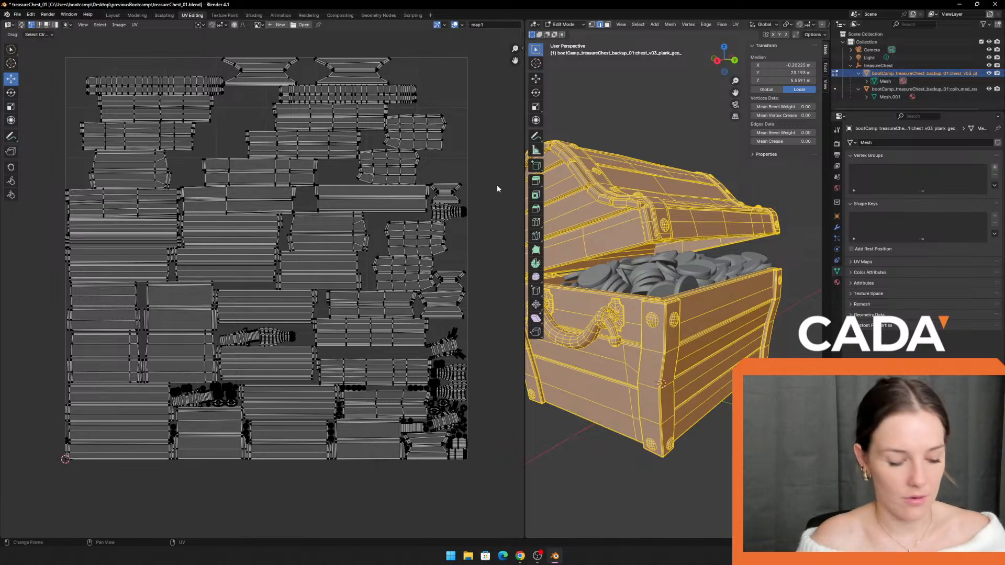
{"action": "key", "text": "u"}
{"action": "left_click", "coordinate": [497, 185]}
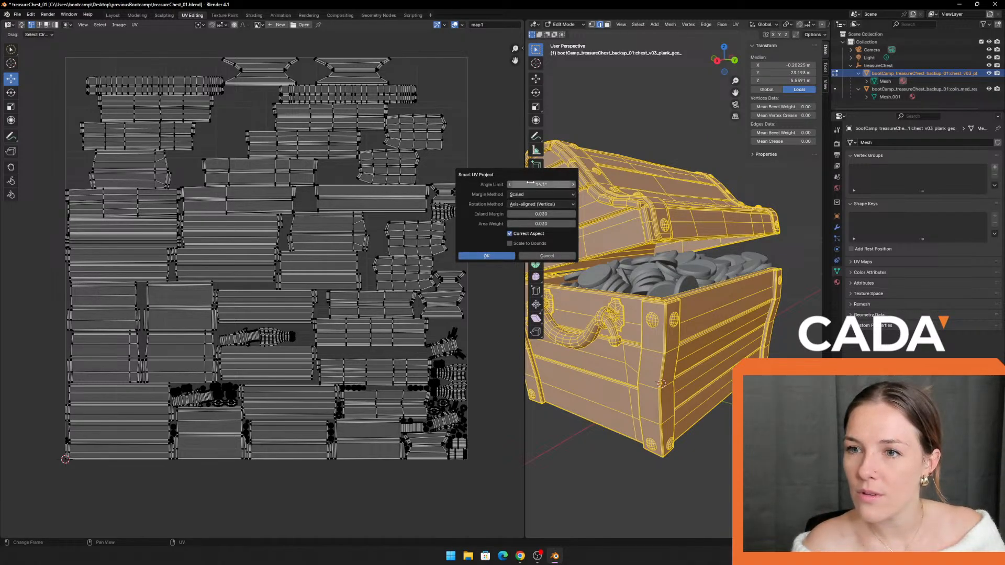
{"action": "left_click_drag", "start_coordinate": [521, 184], "coordinate": [544, 185]}
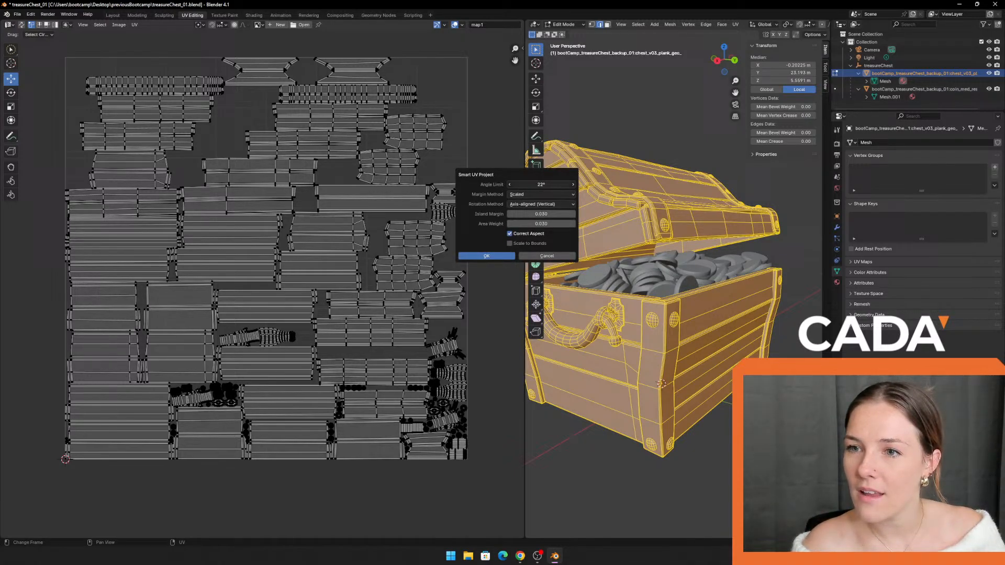
{"action": "left_click", "coordinate": [522, 184]}
{"action": "type", "text": "66"}
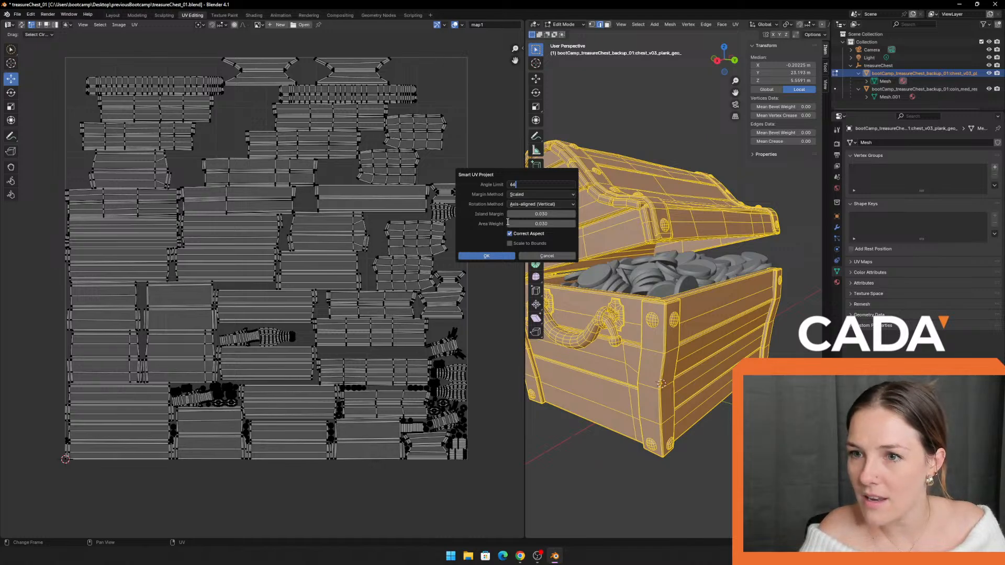
{"action": "key", "text": "Return"}
{"action": "mouse_move", "coordinate": [524, 215]}
{"action": "left_mouse_down"}
{"action": "mouse_move", "coordinate": [557, 215]}
{"action": "mouse_move", "coordinate": [509, 215]}
{"action": "mouse_move", "coordinate": [542, 214]}
{"action": "mouse_move", "coordinate": [538, 224]}
{"action": "left_mouse_up"}
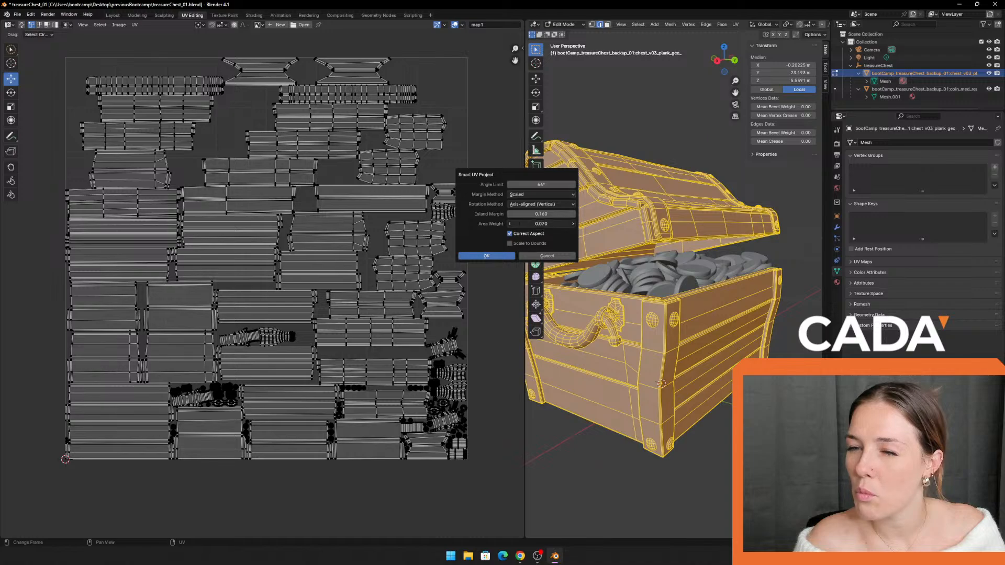
{"action": "left_click", "coordinate": [485, 258]}
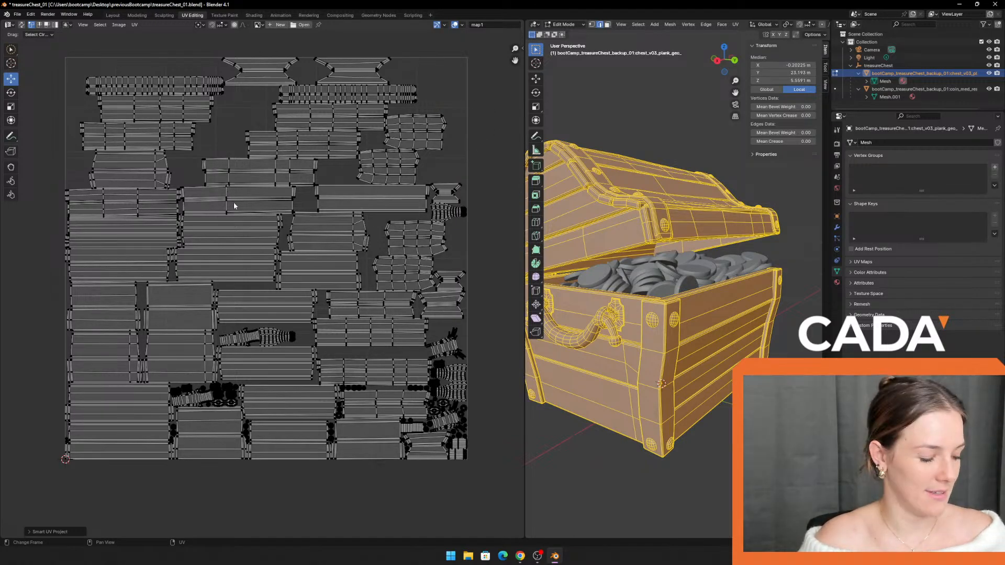
Step: Examine the chest's projected UV islands up close, and undo the Smart UV Project and the selection
{"action": "scroll", "coordinate": [238, 204], "scroll_direction": "up", "scroll_amount": 10}
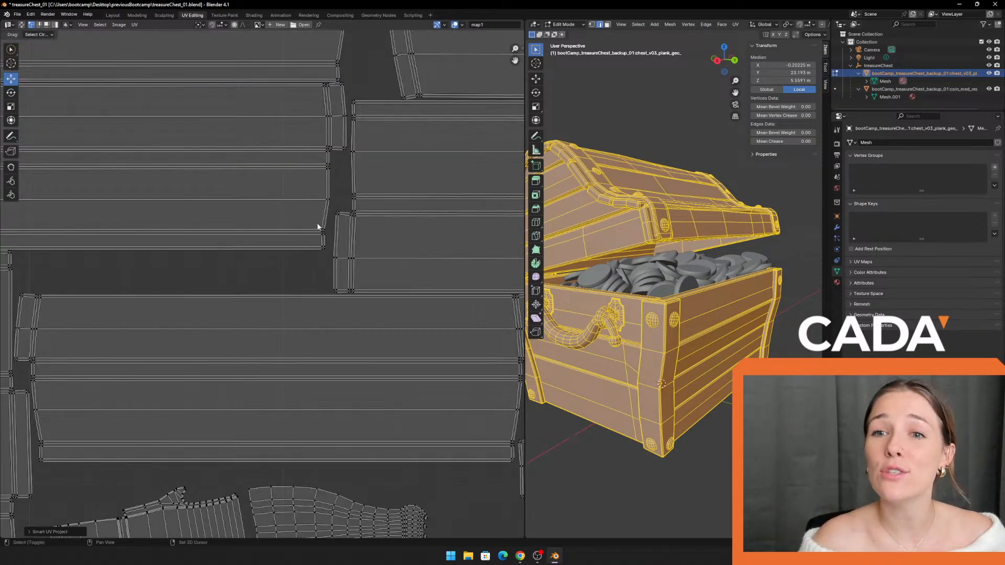
{"action": "middle_click_drag", "start_coordinate": [341, 186], "coordinate": [307, 296], "text": "shift"}
{"action": "scroll", "coordinate": [307, 296], "scroll_direction": "down", "scroll_amount": 8}
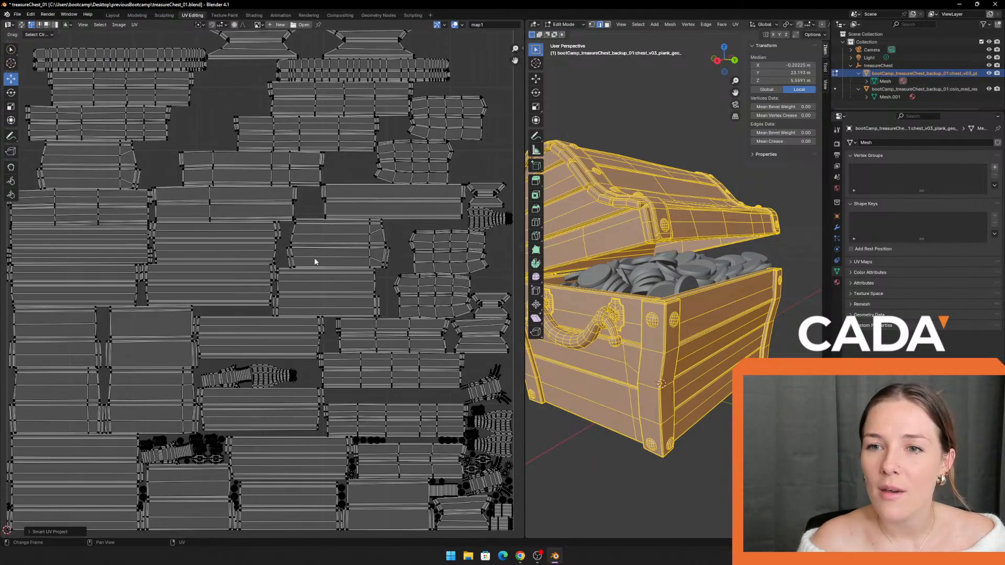
{"action": "key", "text": "Home"}
{"action": "scroll", "coordinate": [333, 256], "scroll_direction": "up", "scroll_amount": 1}
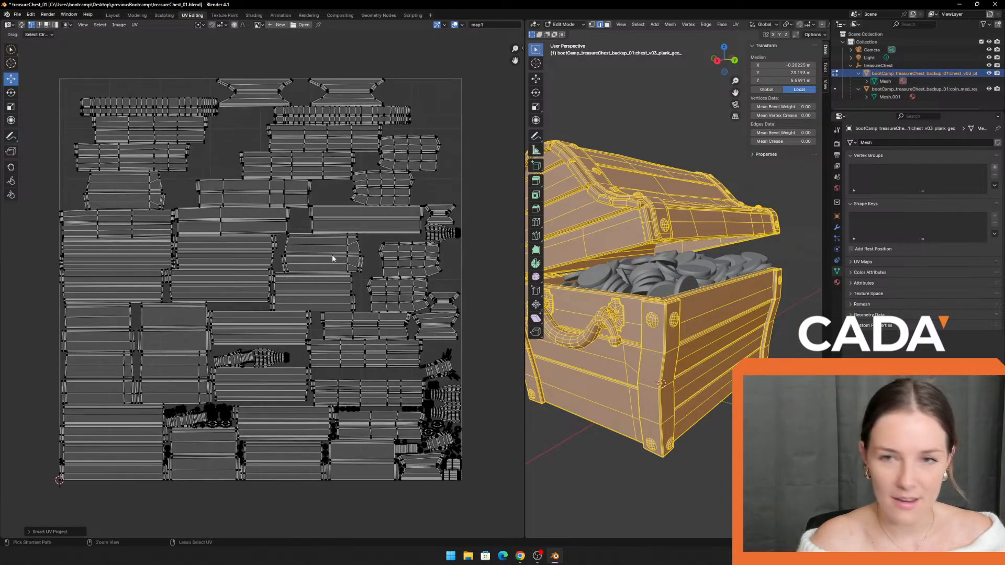
{"action": "key", "text": "ctrl+z"}
{"action": "key", "text": "ctrl+z"}
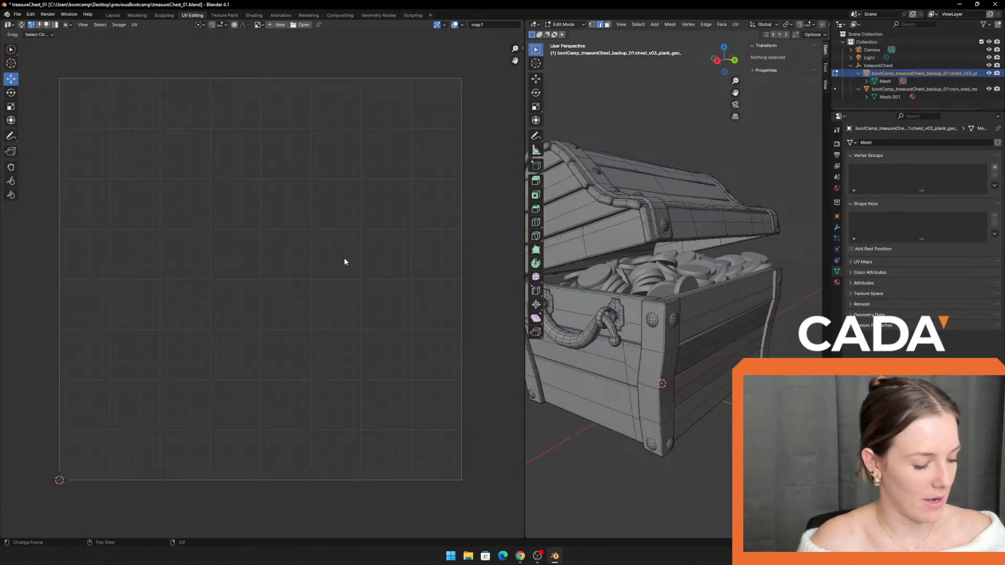
Step: Select the whole chest mesh in Edit Mode and size the UV editor to fit its full UV layout beside the model
{"action": "left_click_drag", "start_coordinate": [524, 437], "coordinate": [291, 438]}
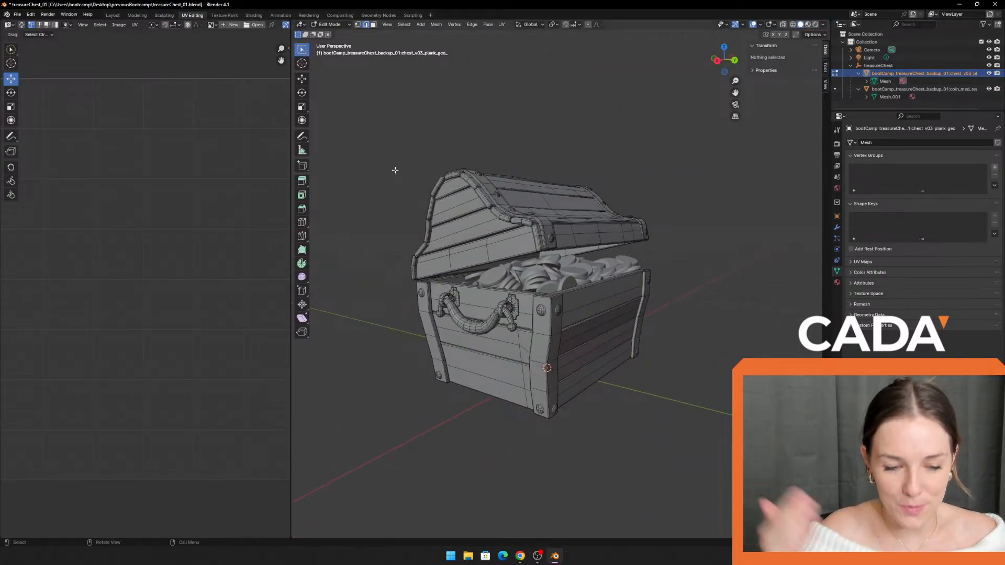
{"action": "middle_click_drag", "start_coordinate": [411, 99], "coordinate": [475, 123]}
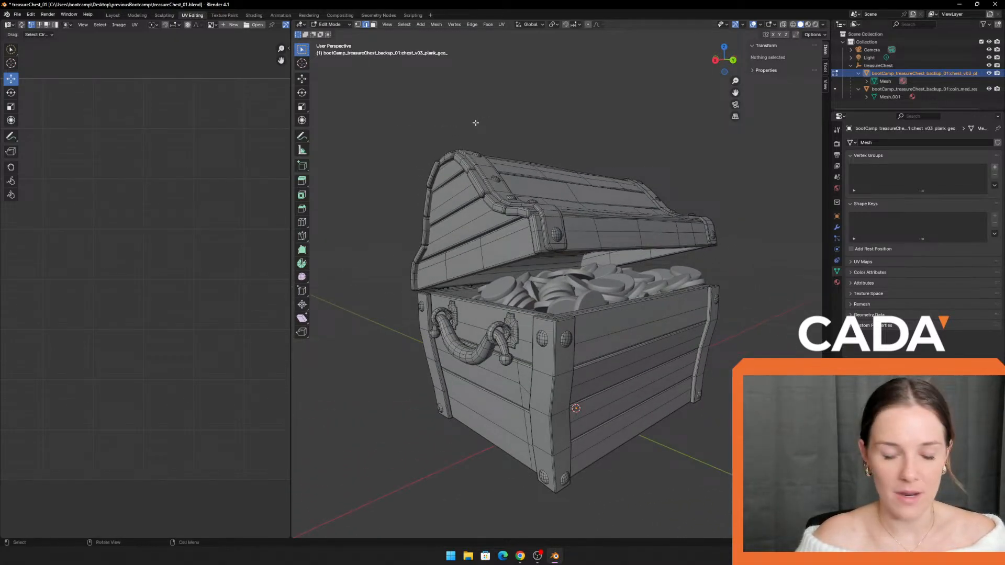
{"action": "key", "text": "Tab"}
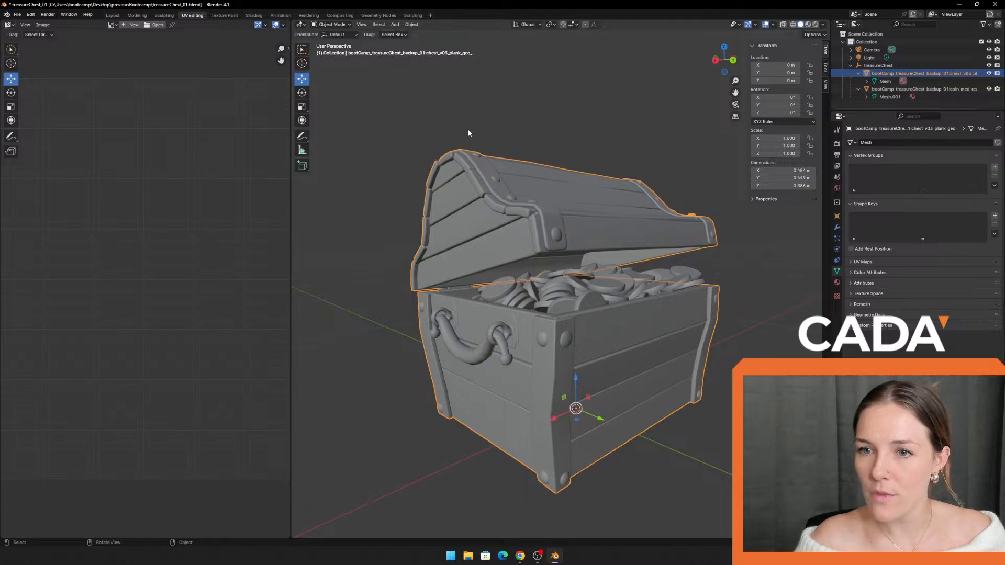
{"action": "key", "text": "Tab"}
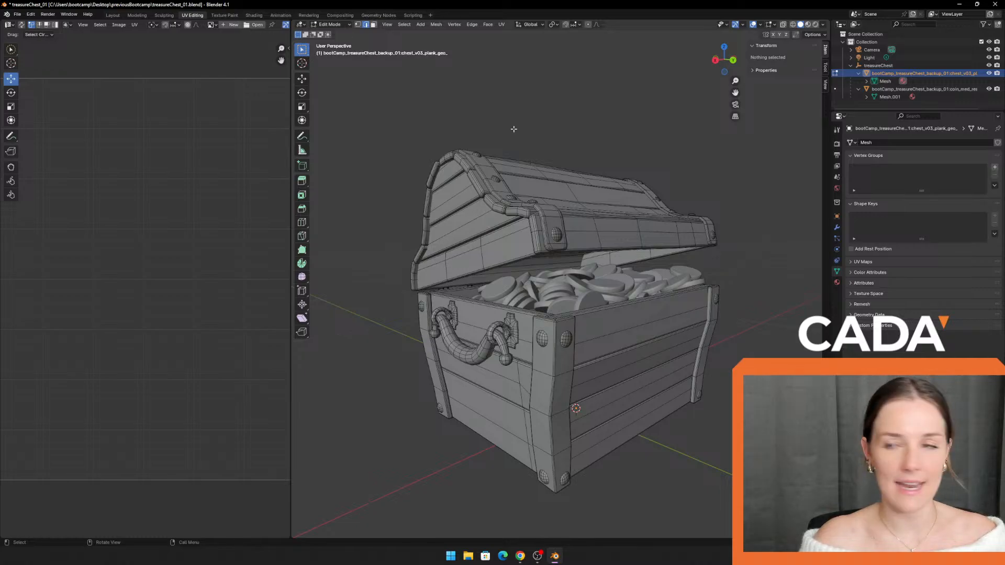
{"action": "key", "text": "a"}
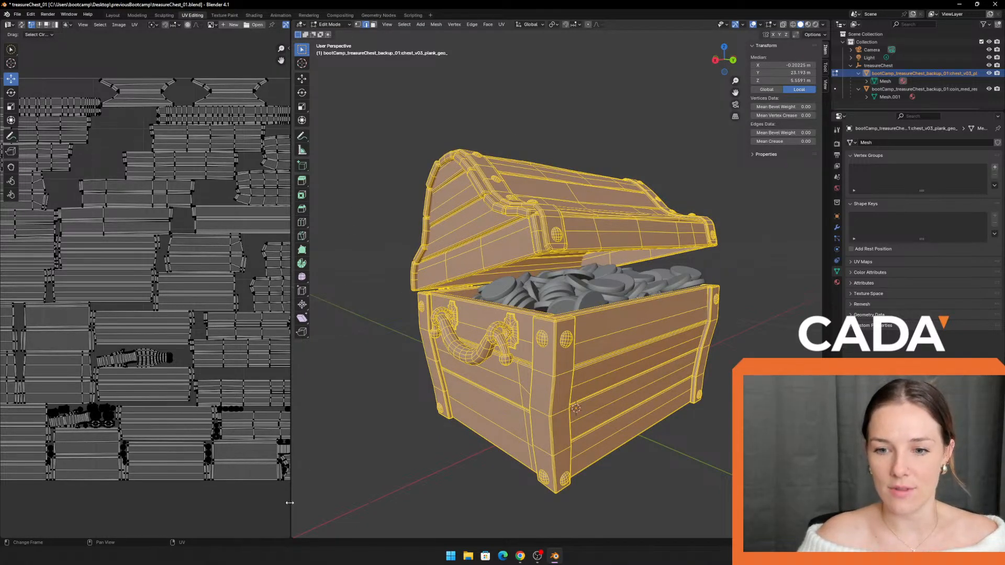
{"action": "left_click_drag", "start_coordinate": [292, 503], "coordinate": [451, 487]}
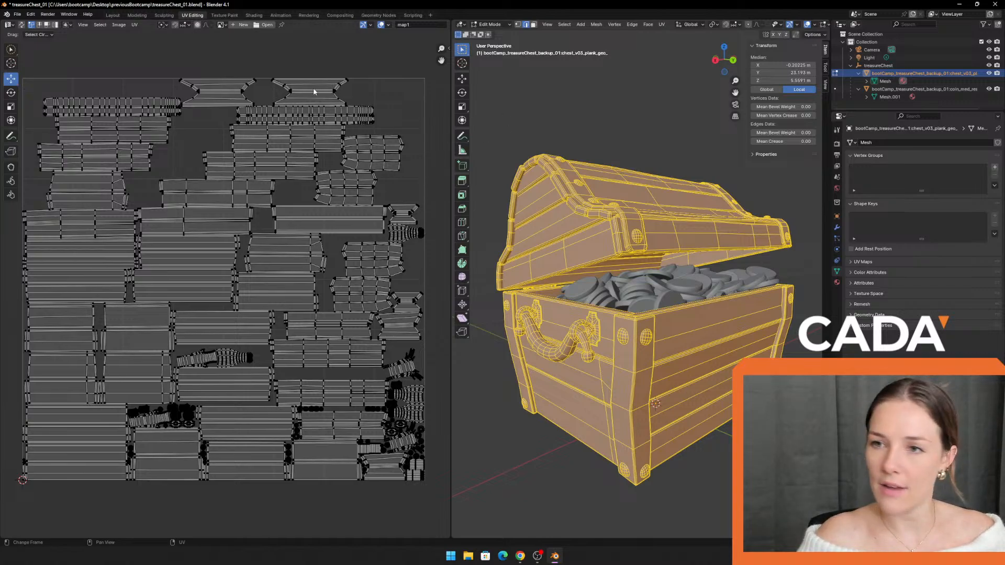
Step: Switch to the Texture Paint workspace and frame the UV layout and the treasure chest in their views
{"action": "left_click", "coordinate": [220, 16]}
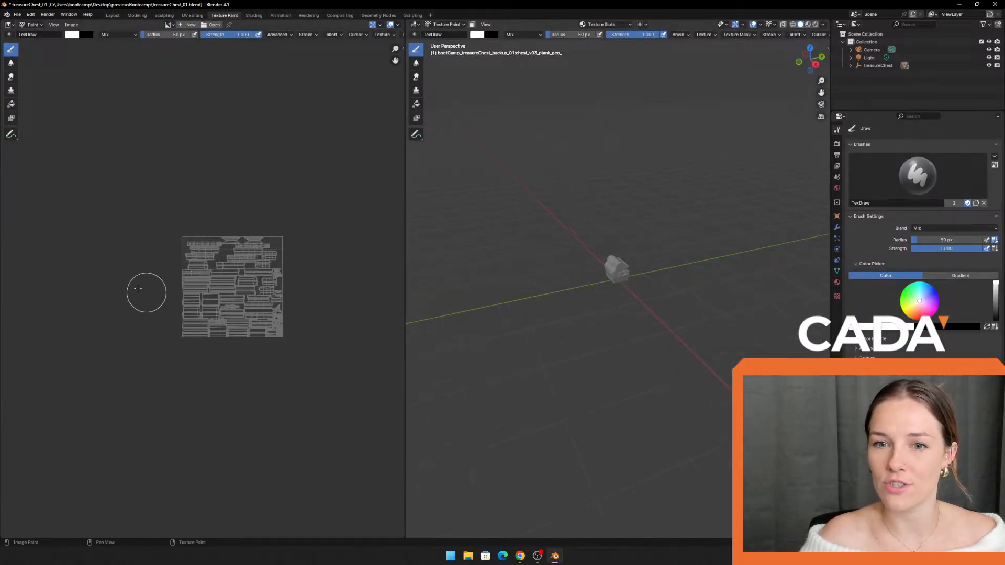
{"action": "scroll", "coordinate": [202, 288], "scroll_direction": "up", "scroll_amount": 4}
{"action": "middle_click_drag", "start_coordinate": [285, 124], "coordinate": [206, 116]}
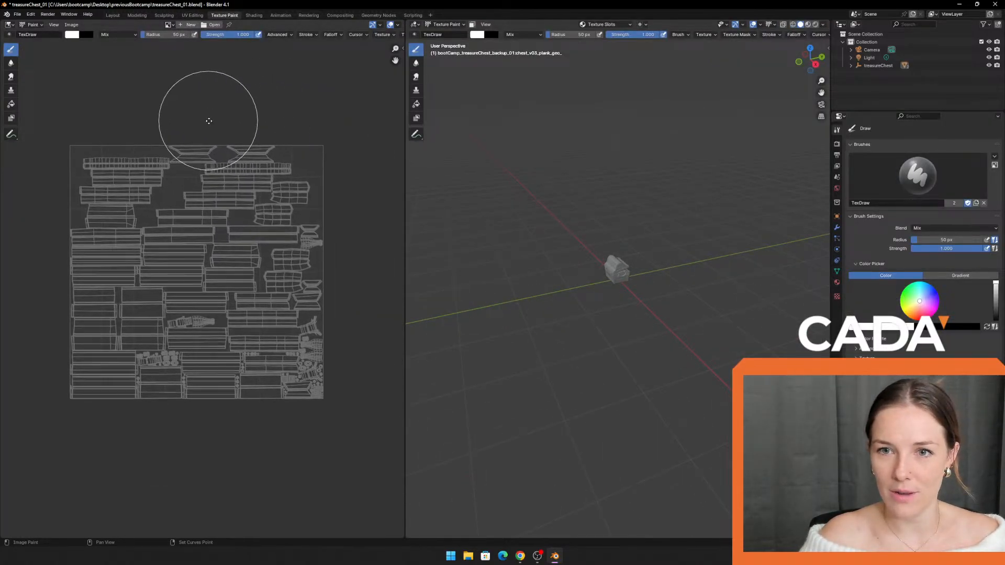
{"action": "scroll", "coordinate": [212, 138], "scroll_direction": "up", "scroll_amount": 1}
{"action": "scroll", "coordinate": [646, 278], "scroll_direction": "up", "scroll_amount": 10}
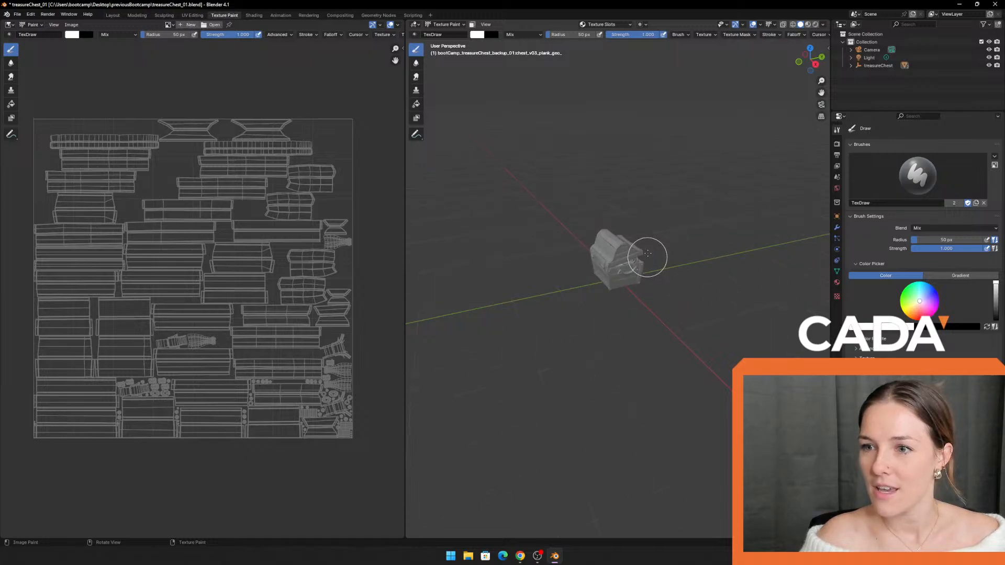
{"action": "mouse_move", "coordinate": [696, 116]}
{"action": "middle_mouse_down"}
{"action": "mouse_move", "coordinate": [627, 215]}
{"action": "mouse_move", "coordinate": [649, 156]}
{"action": "mouse_move", "coordinate": [668, 154]}
{"action": "mouse_move", "coordinate": [655, 170]}
{"action": "middle_mouse_up"}
{"action": "scroll", "coordinate": [648, 155], "scroll_direction": "up", "scroll_amount": 3}
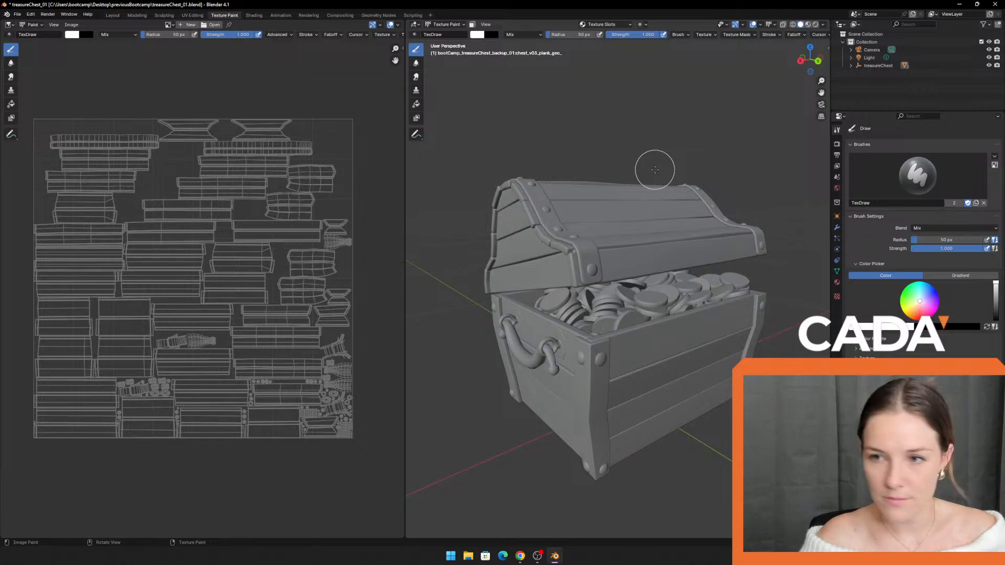
Step: Narrow the image editor to give the 3D viewport more room, and center the chest in it
{"action": "key", "text": "Tab"}
{"action": "key", "text": "Tab"}
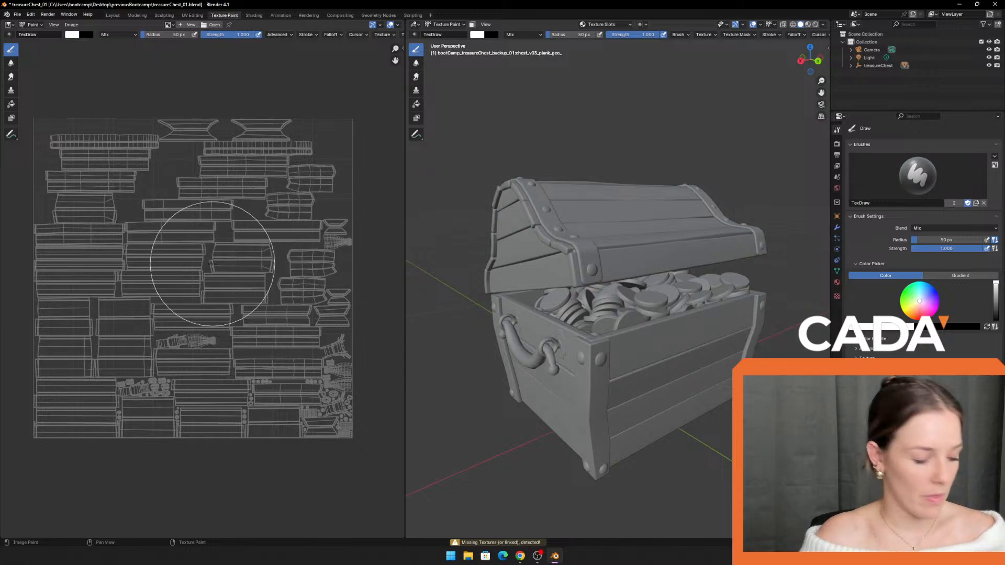
{"action": "middle_click_drag", "start_coordinate": [225, 460], "coordinate": [238, 463]}
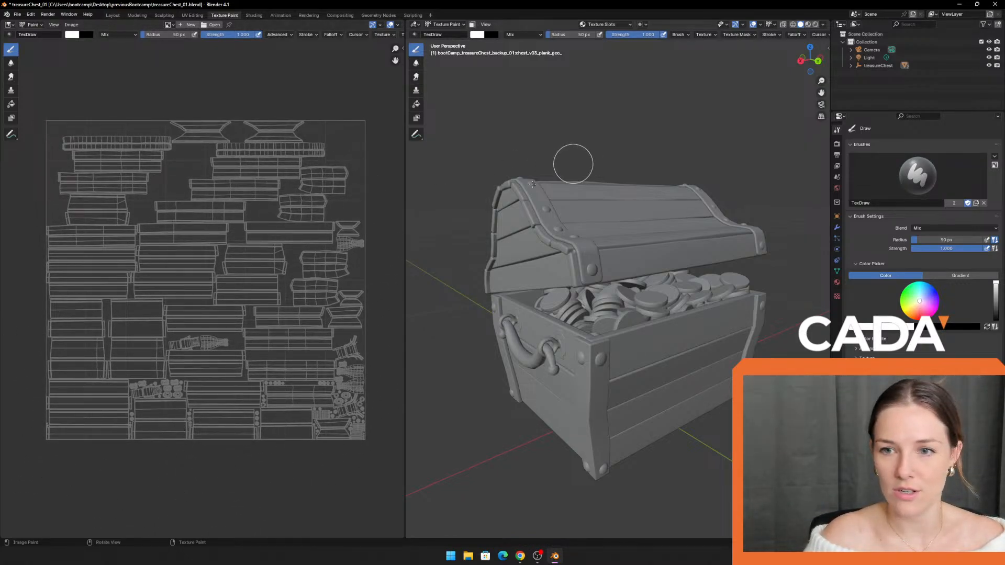
{"action": "mouse_move", "coordinate": [405, 243]}
{"action": "left_mouse_down"}
{"action": "mouse_move", "coordinate": [379, 243]}
{"action": "mouse_move", "coordinate": [394, 243]}
{"action": "left_mouse_up"}
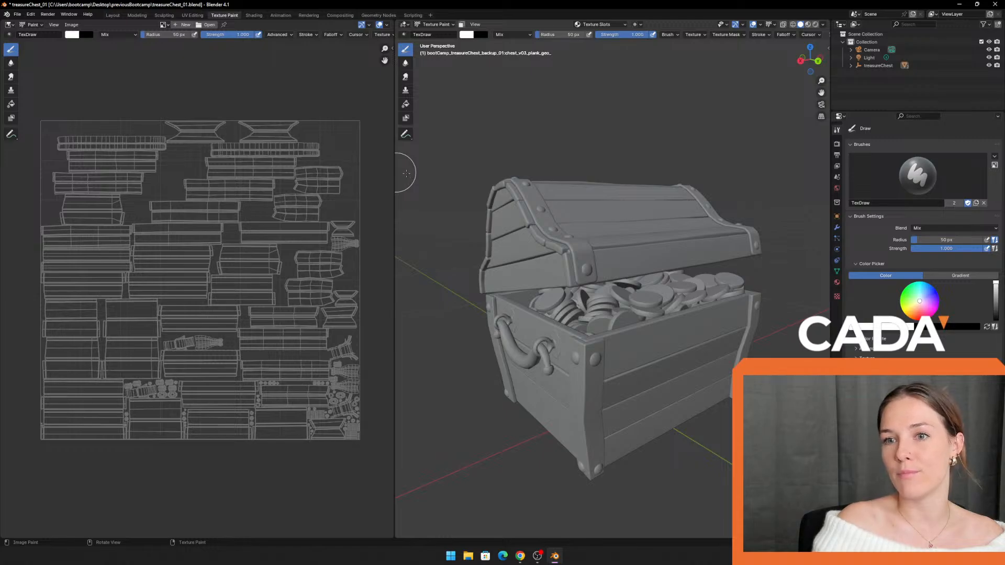
{"action": "left_click_drag", "start_coordinate": [394, 172], "coordinate": [363, 175]}
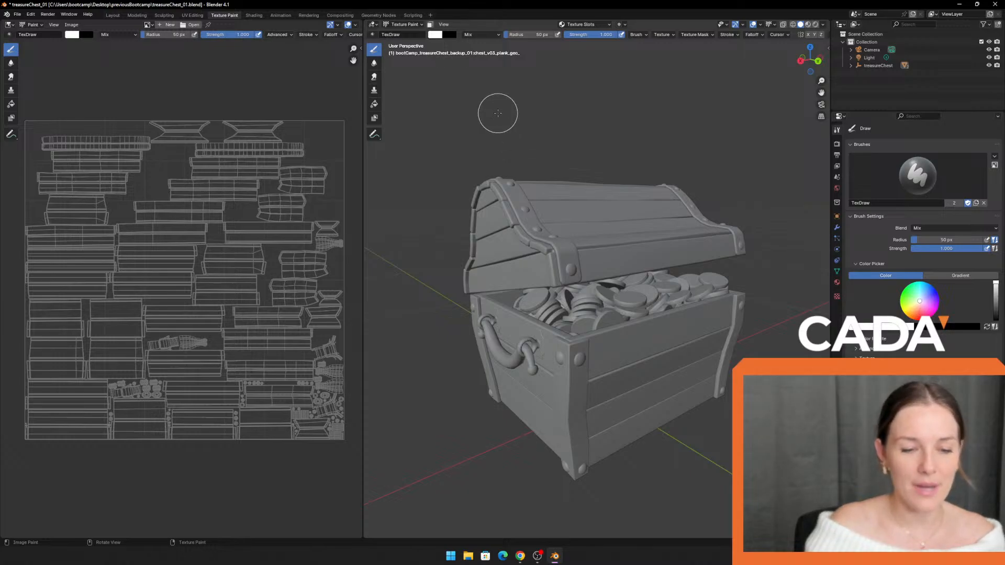
{"action": "middle_click_drag", "start_coordinate": [551, 126], "coordinate": [544, 117], "text": "shift"}
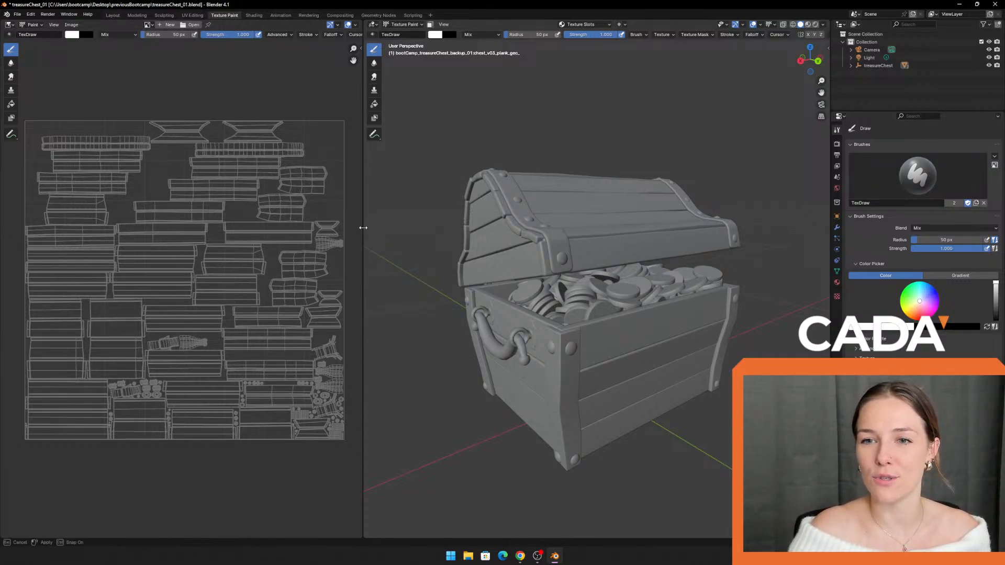
{"action": "left_click_drag", "start_coordinate": [363, 228], "coordinate": [354, 228]}
{"action": "mouse_move", "coordinate": [525, 113]}
{"action": "middle_mouse_down", "text": "shift"}
{"action": "mouse_move", "coordinate": [541, 99]}
{"action": "mouse_move", "coordinate": [555, 116]}
{"action": "mouse_move", "coordinate": [521, 125]}
{"action": "mouse_move", "coordinate": [518, 141]}
{"action": "mouse_move", "coordinate": [536, 139]}
{"action": "mouse_move", "coordinate": [391, 175]}
{"action": "middle_mouse_up", "text": "shift"}
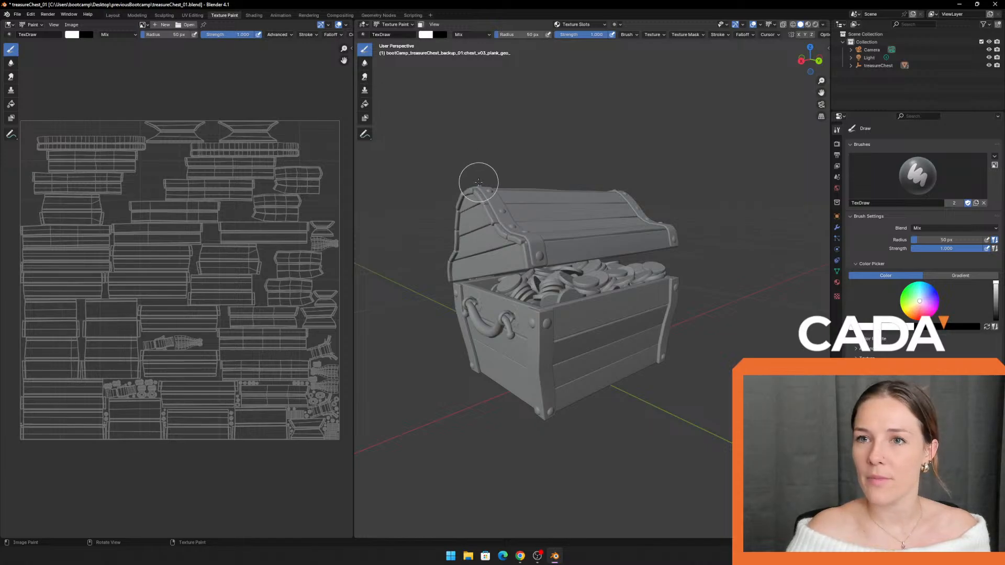
{"action": "mouse_move", "coordinate": [480, 150]}
{"action": "middle_mouse_down", "text": "shift"}
{"action": "mouse_move", "coordinate": [498, 130]}
{"action": "mouse_move", "coordinate": [480, 126]}
{"action": "mouse_move", "coordinate": [507, 132]}
{"action": "middle_mouse_up", "text": "shift"}
{"action": "scroll", "coordinate": [507, 135], "scroll_direction": "up", "scroll_amount": 1}
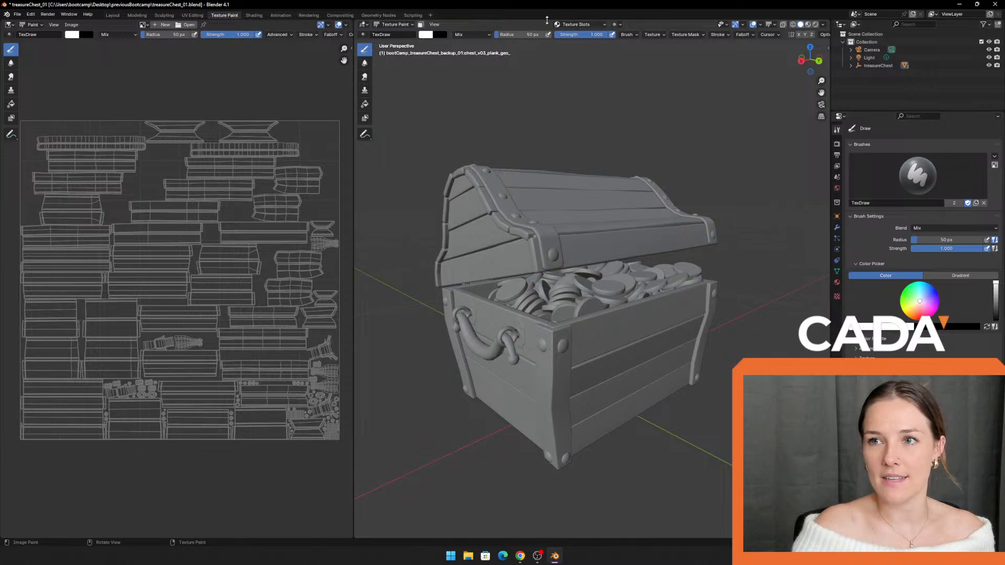
Step: Open the settings for a new Base Color paint slot in the chest's material texture slots
{"action": "left_click", "coordinate": [604, 23]}
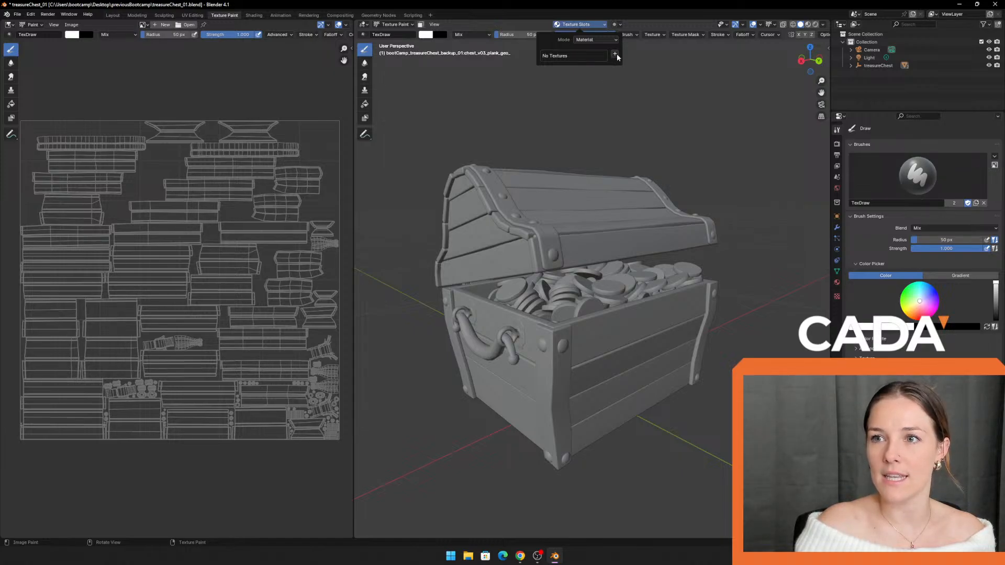
{"action": "left_click", "coordinate": [615, 55]}
{"action": "left_click", "coordinate": [616, 41]}
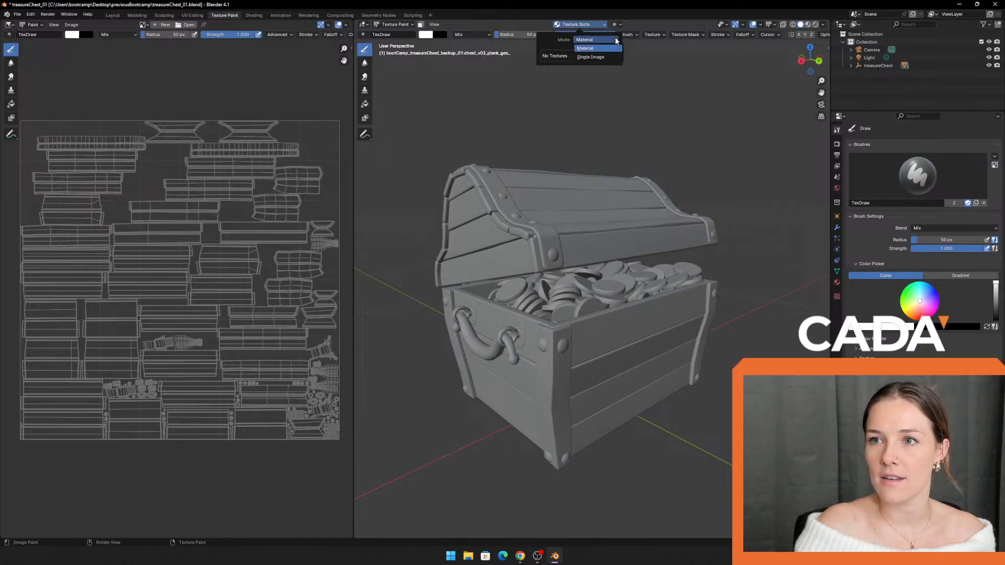
{"action": "left_click", "coordinate": [617, 40]}
{"action": "left_click", "coordinate": [615, 55]}
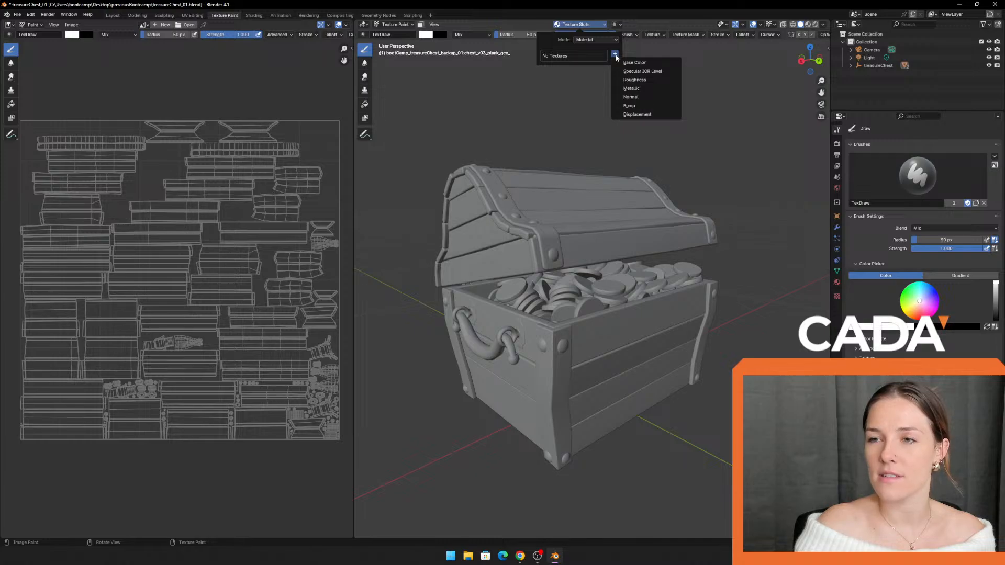
{"action": "left_click", "coordinate": [615, 53]}
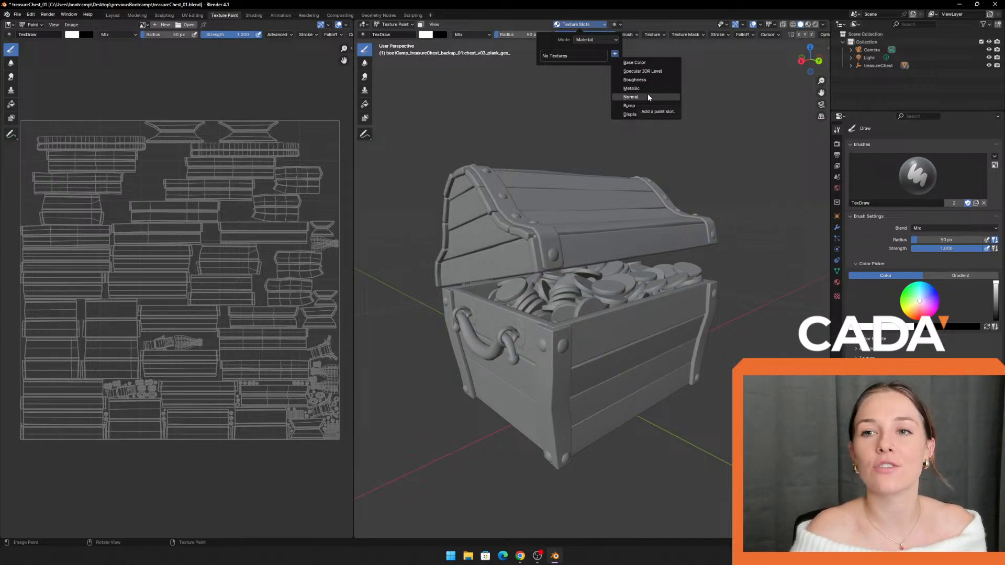
{"action": "left_click", "coordinate": [635, 63]}
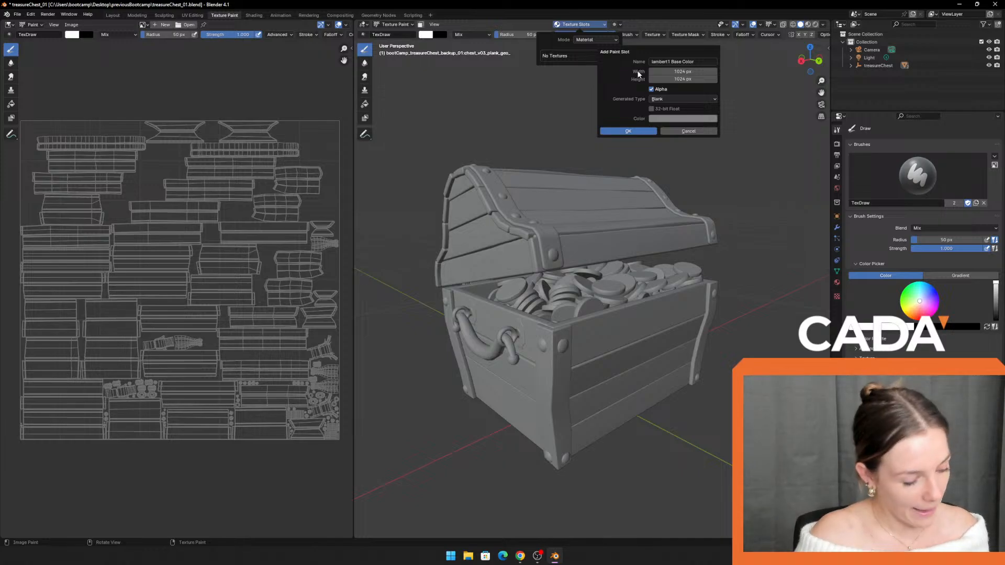
Step: Set the new paint slot's width and height both to 2048 px
{"action": "left_click", "coordinate": [688, 71]}
{"action": "key", "text": "ctrl+a"}
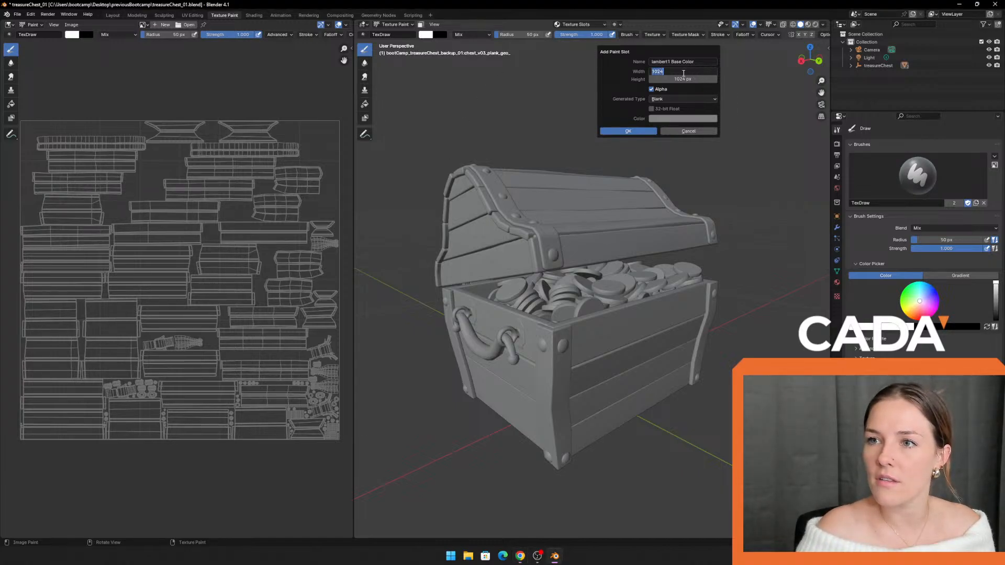
{"action": "type", "text": "2048"}
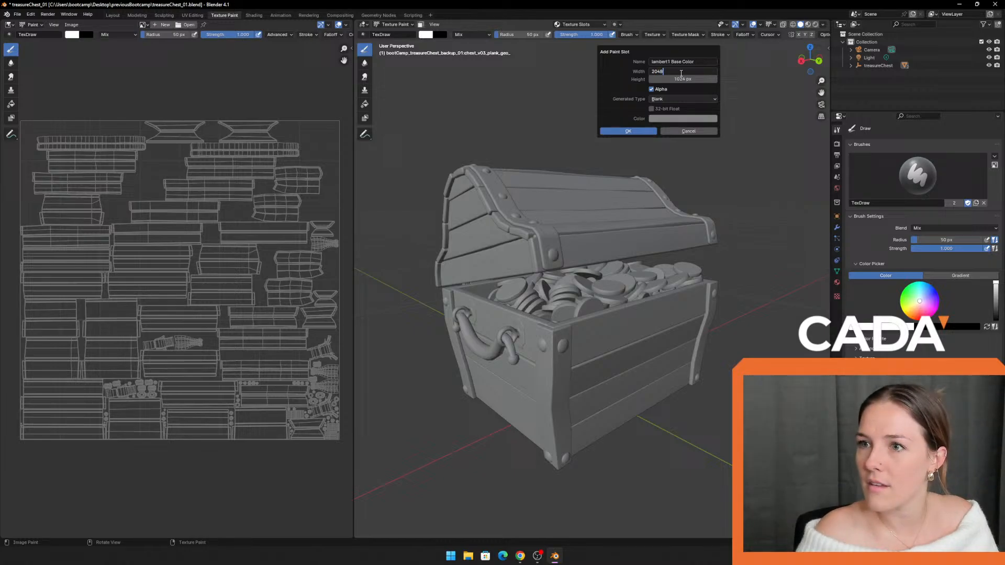
{"action": "key", "text": "Return"}
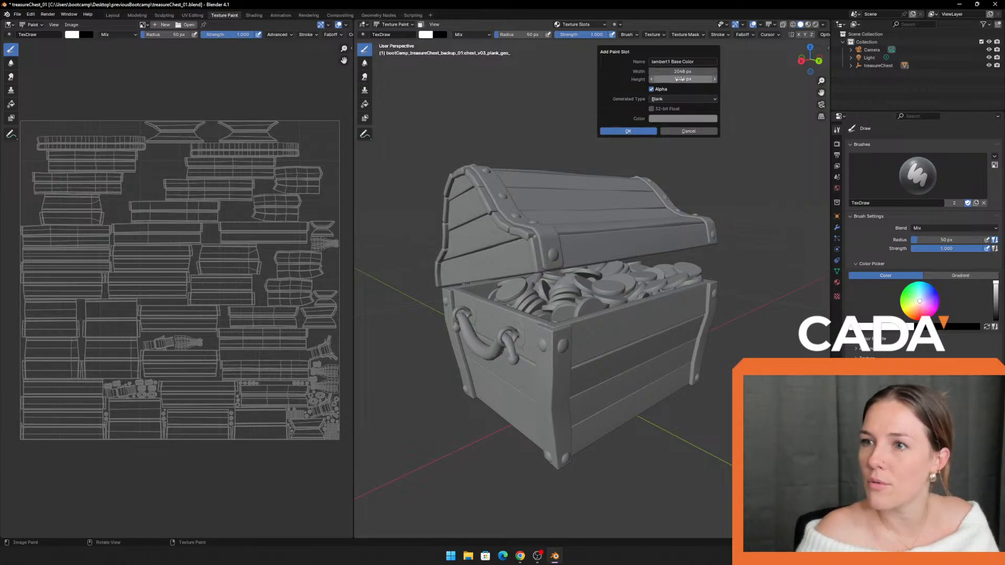
{"action": "left_click", "coordinate": [679, 79]}
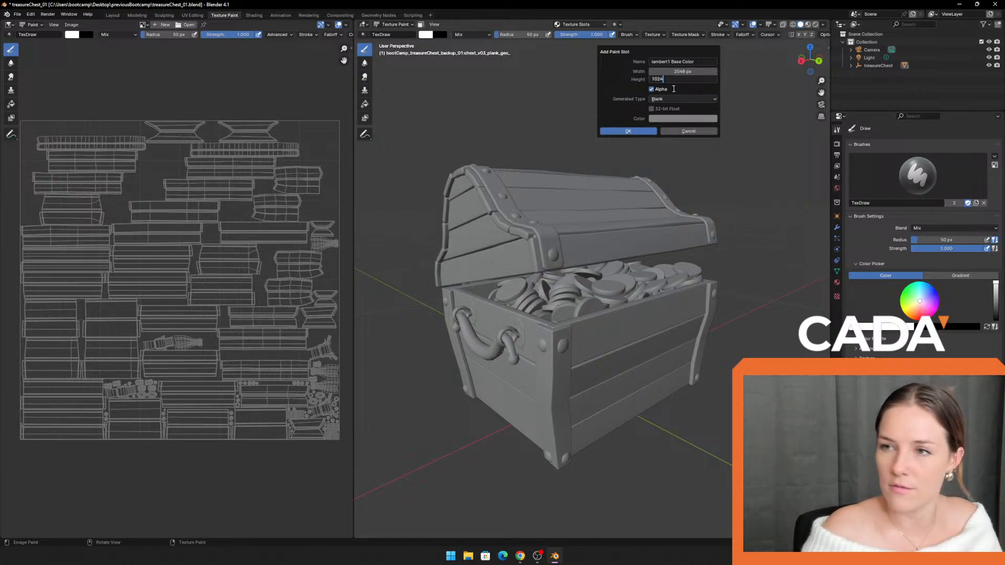
{"action": "double_click", "coordinate": [683, 80]}
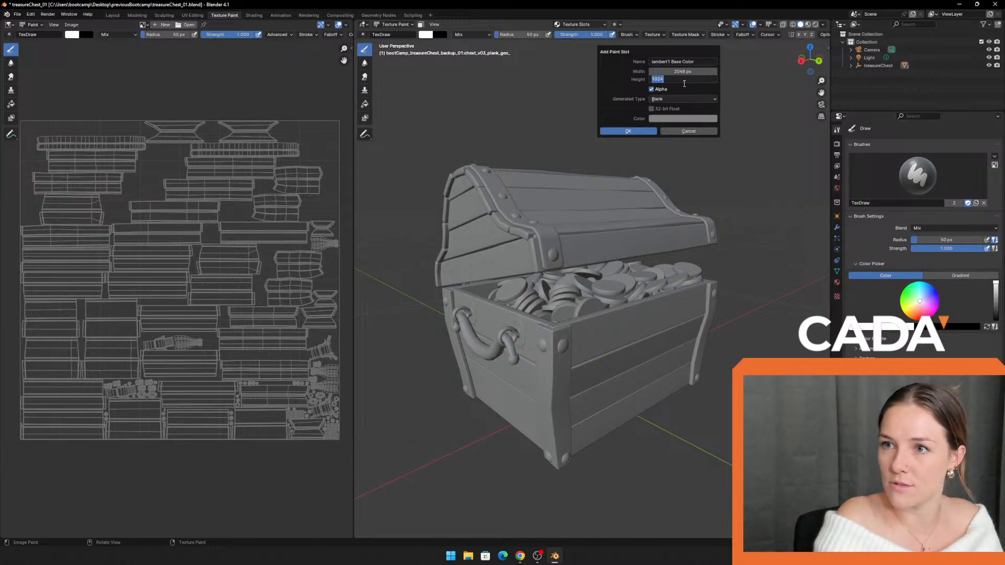
{"action": "key", "text": "BackSpace"}
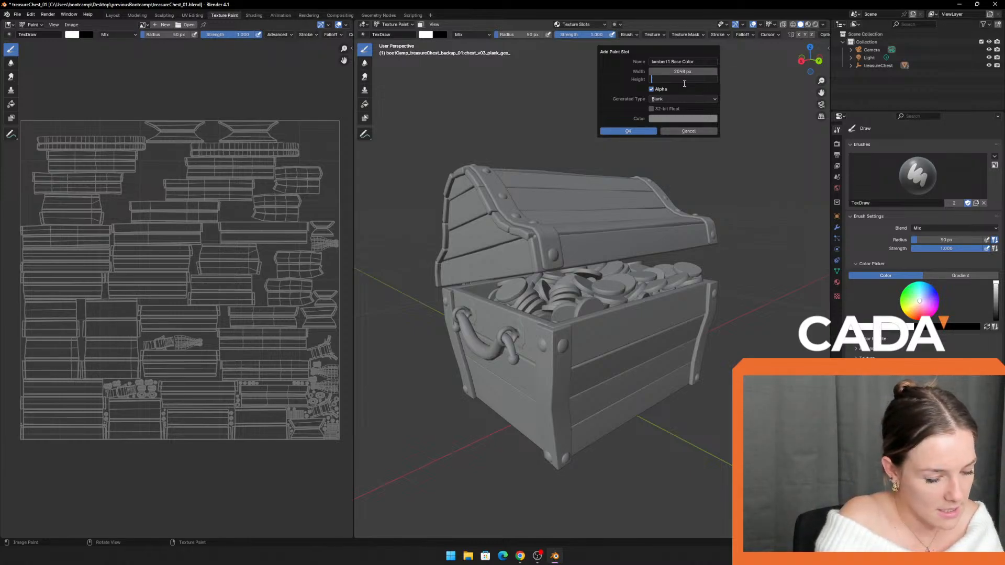
{"action": "type", "text": "2048"}
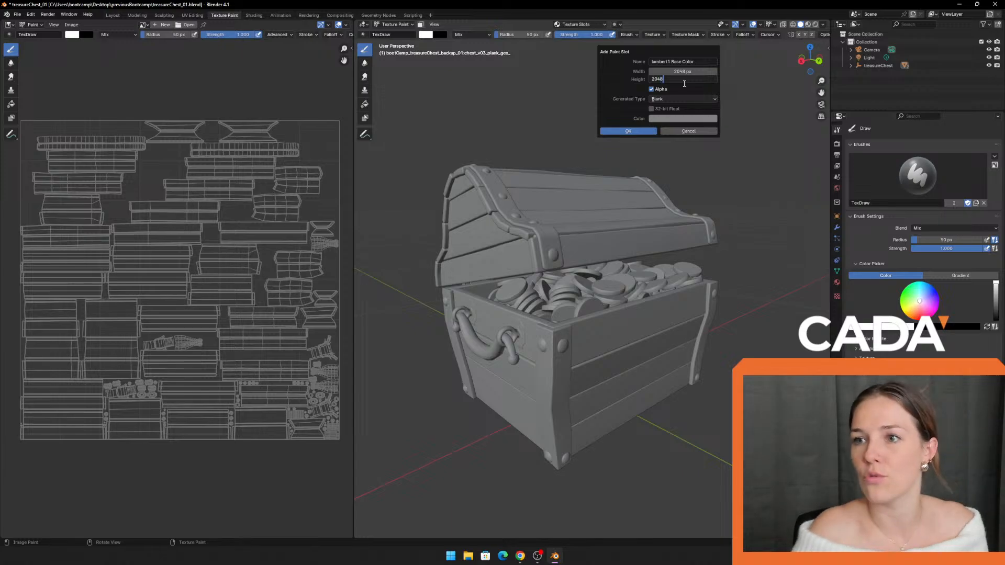
{"action": "key", "text": "Return"}
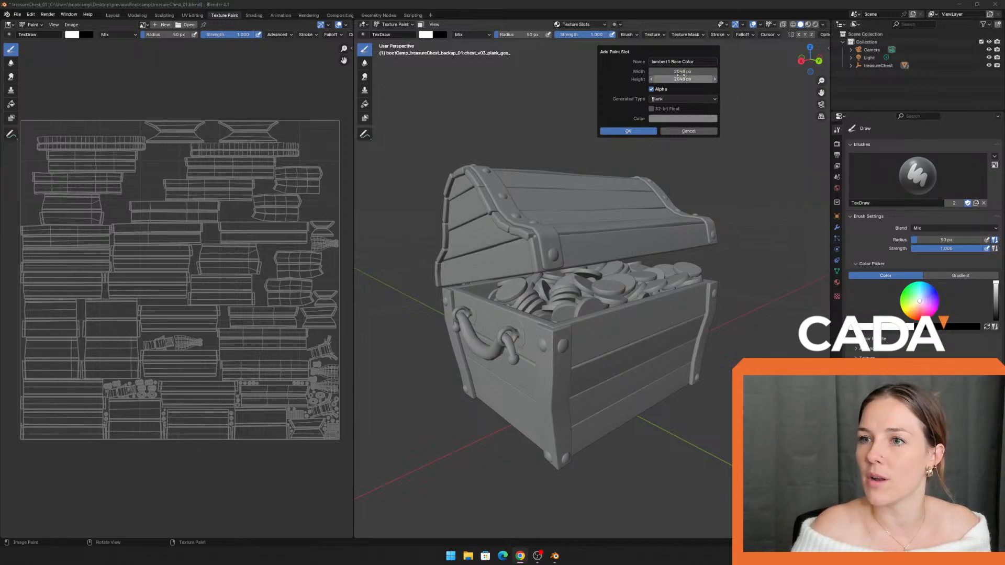
Step: Rename the new paint slot as treasure_baseColour
{"action": "left_click", "coordinate": [669, 62]}
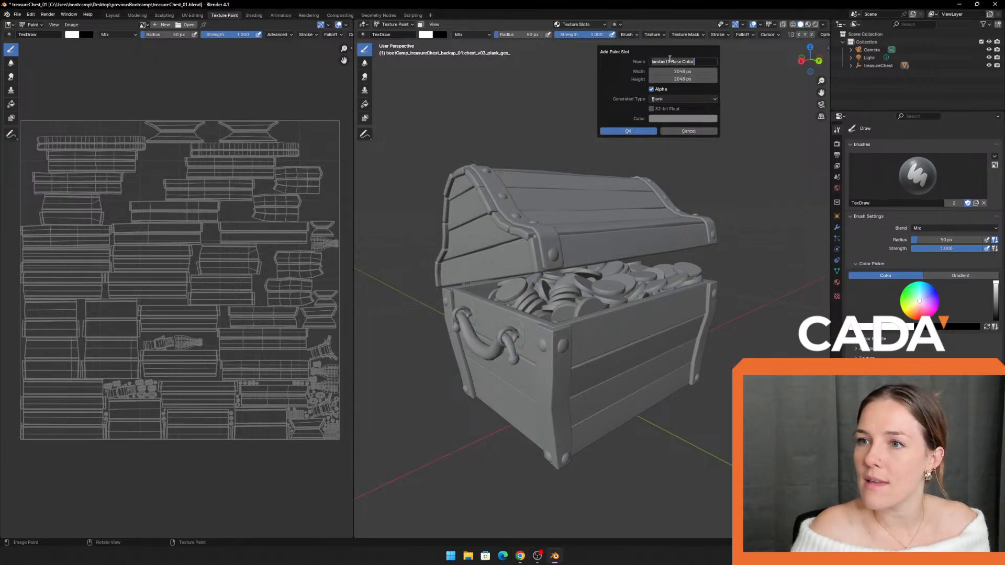
{"action": "left_click", "coordinate": [669, 61]}
{"action": "left_click_drag", "start_coordinate": [706, 61], "coordinate": [649, 61]}
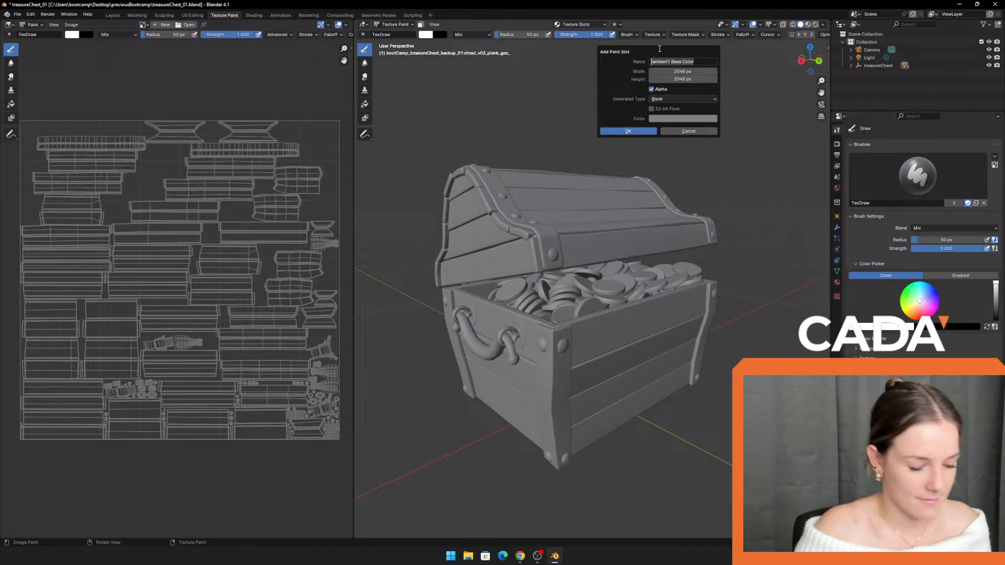
{"action": "type", "text": "treasure_"}
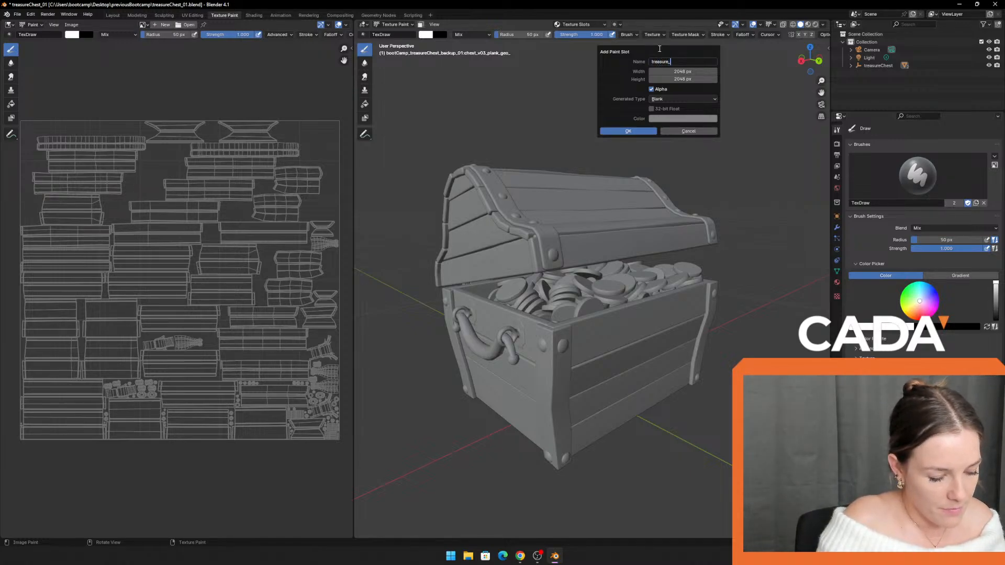
{"action": "type", "text": "BC"}
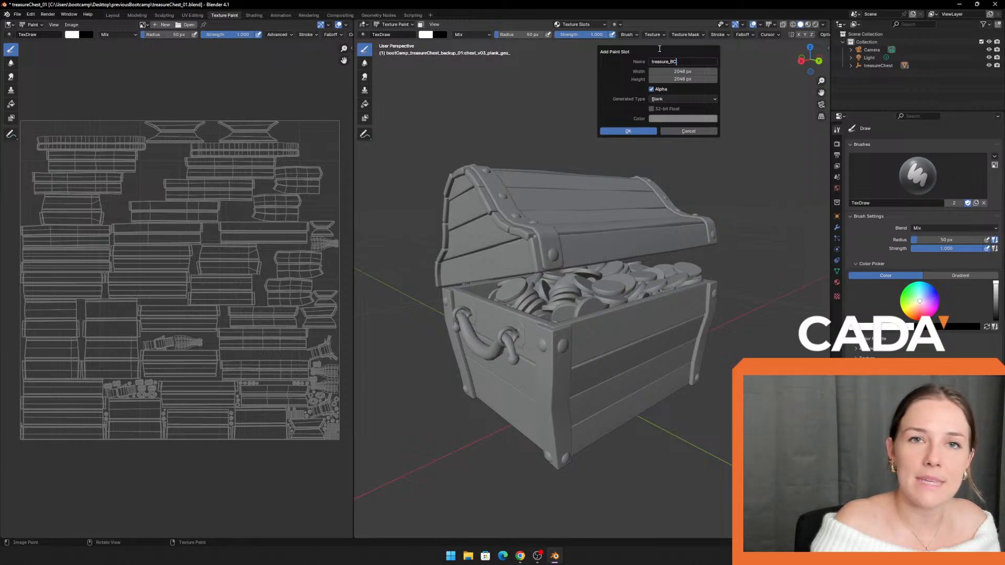
{"action": "key", "text": "BackSpace"}
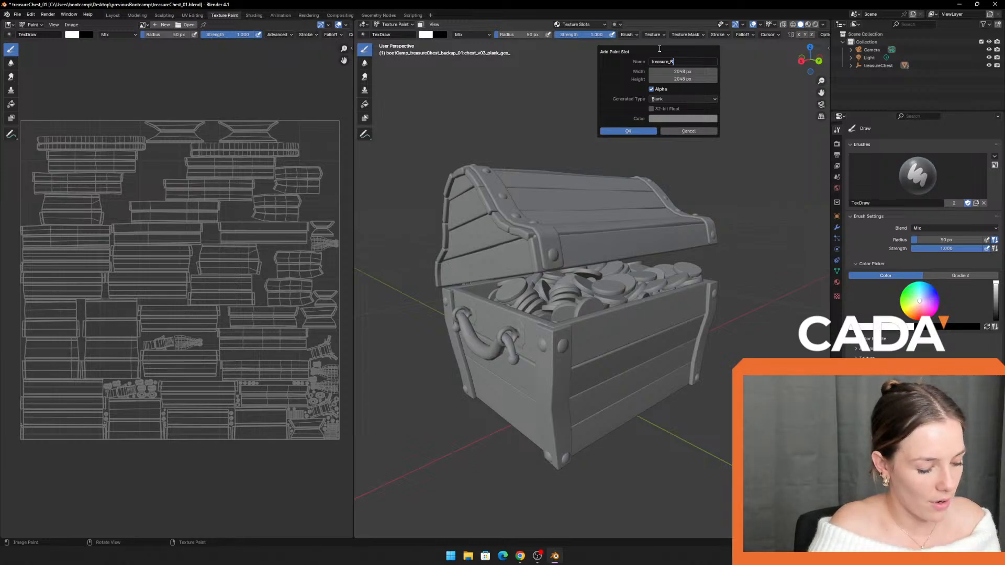
{"action": "type", "text": "aseC"}
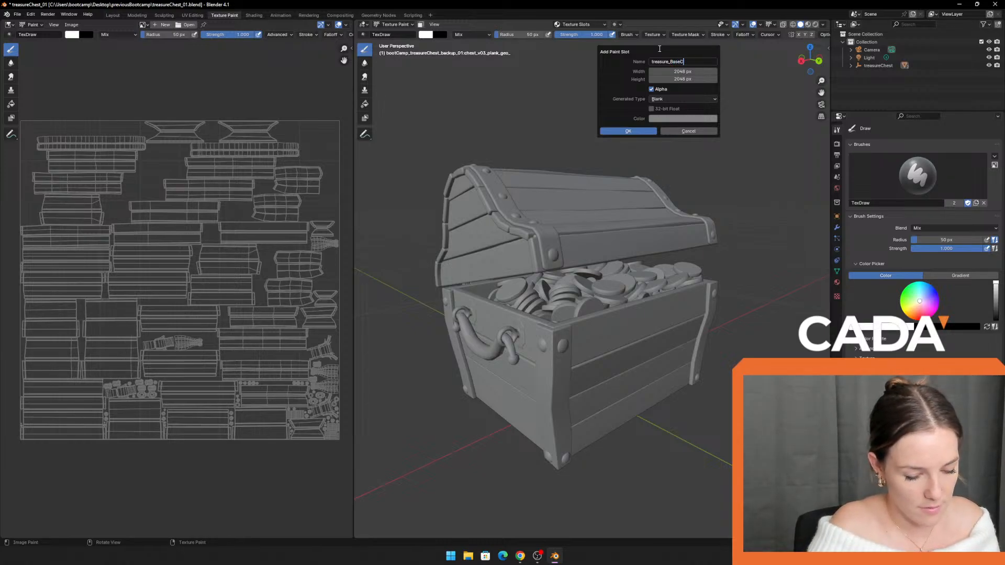
{"action": "type", "text": "olour"}
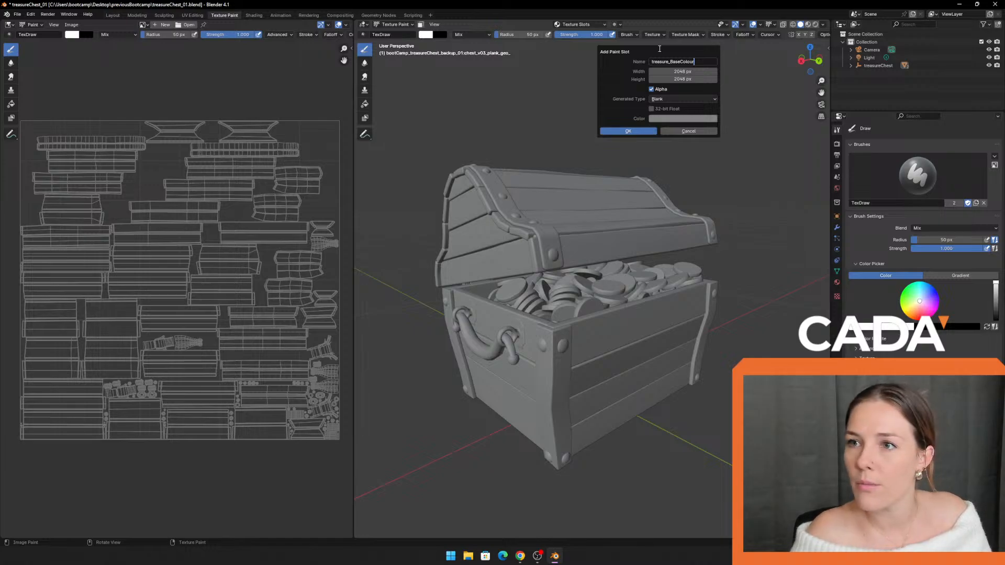
{"action": "key", "text": "Left"}
{"action": "key", "text": "Left"}
{"action": "key", "text": "Left"}
{"action": "key", "text": "Left"}
{"action": "key", "text": "Left"}
{"action": "key", "text": "Left"}
{"action": "key", "text": "Left"}
{"action": "key", "text": "Left"}
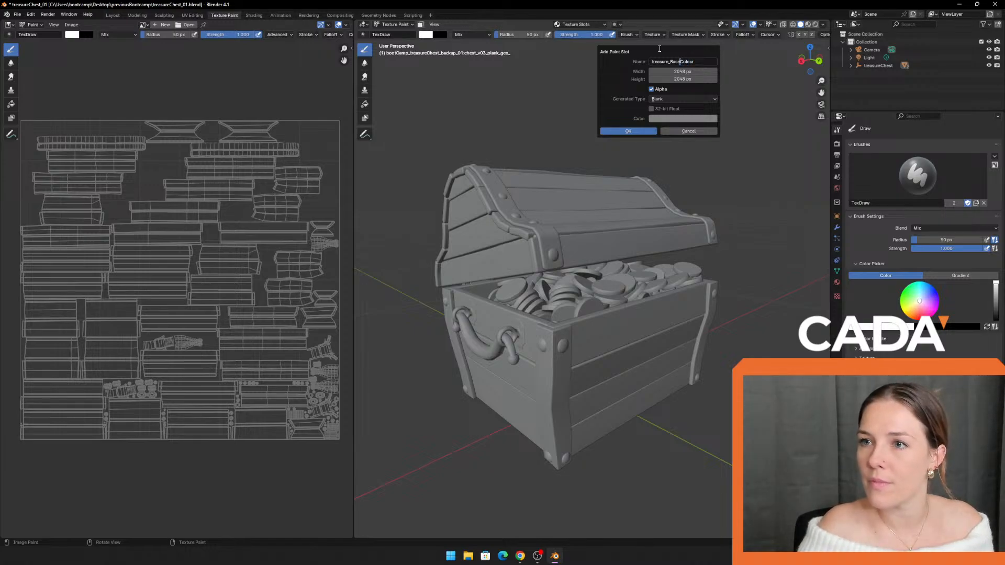
{"action": "key", "text": "Delete"}
{"action": "type", "text": "b"}
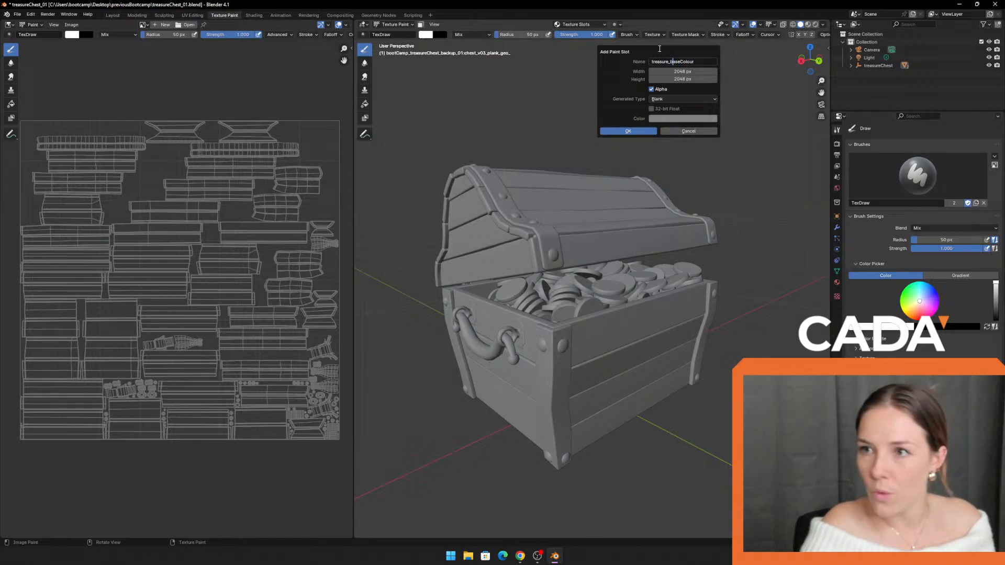
{"action": "key", "text": "Right"}
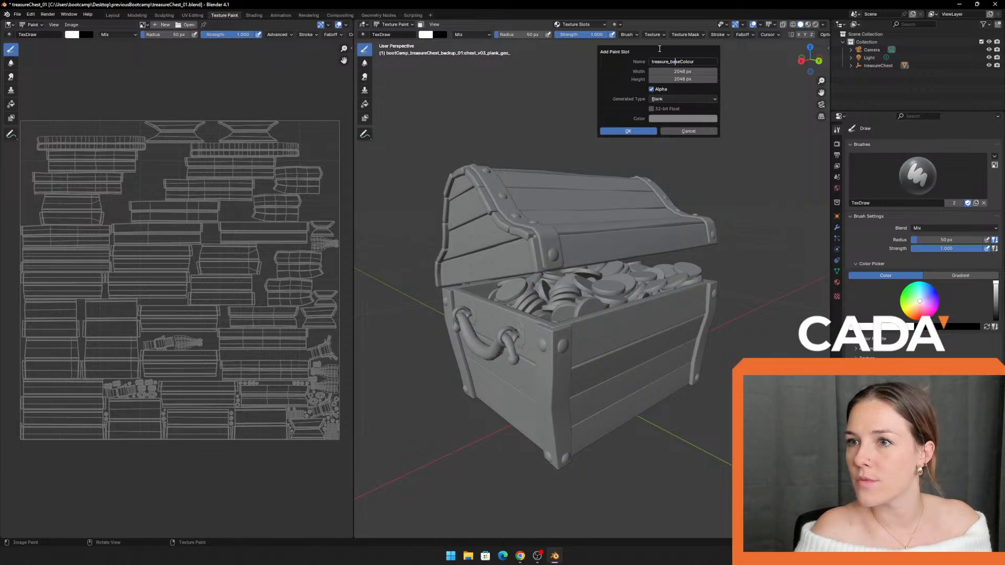
Step: Lighten the paint slot's fill color to a light grey and create the slot
{"action": "left_click", "coordinate": [653, 119]}
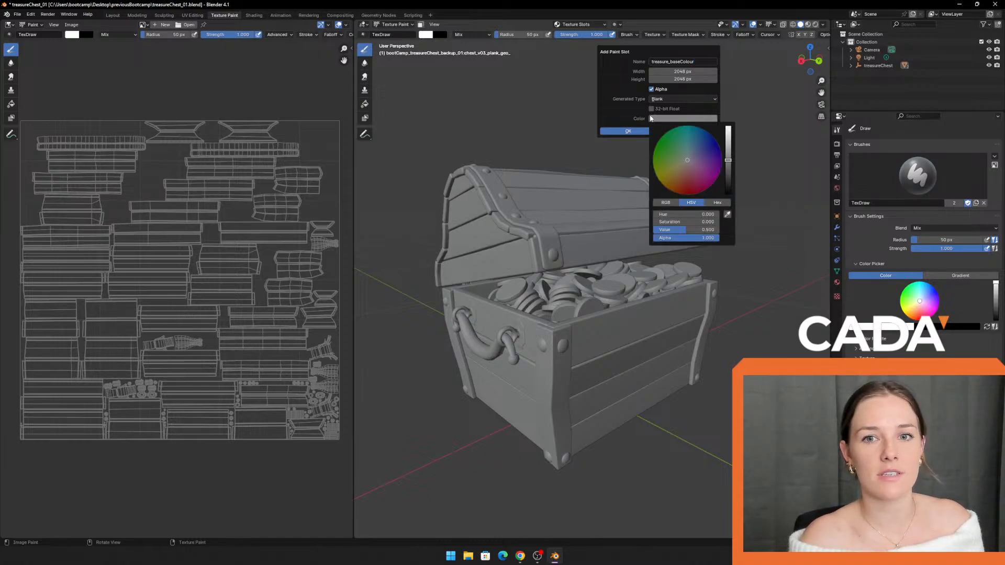
{"action": "left_click", "coordinate": [660, 120]}
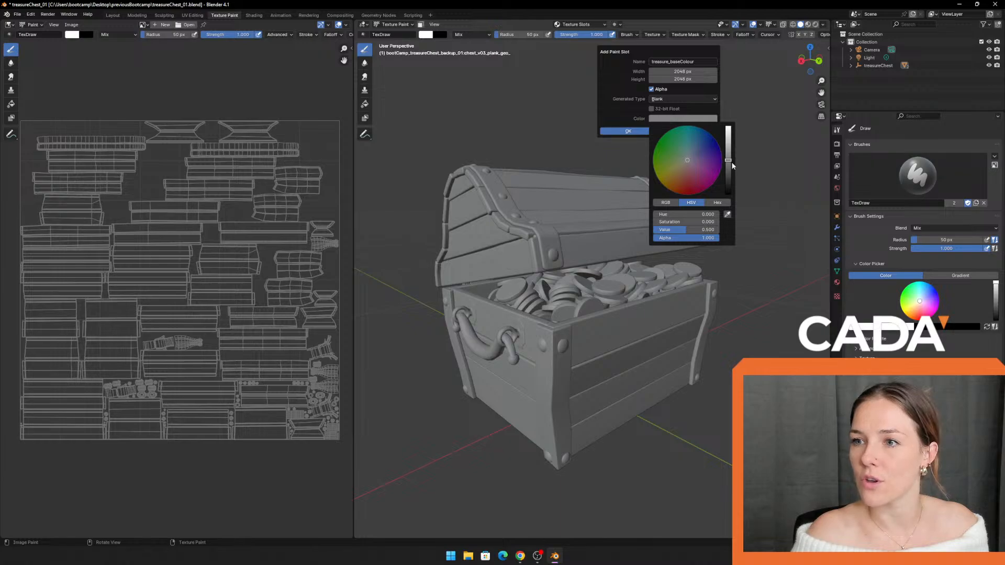
{"action": "left_click_drag", "start_coordinate": [729, 161], "coordinate": [728, 143]}
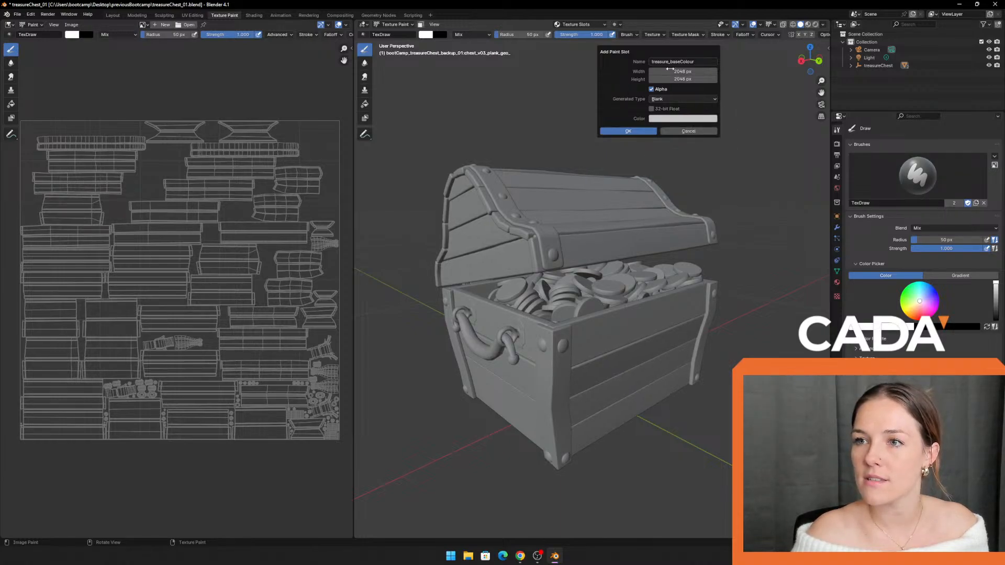
{"action": "left_click", "coordinate": [633, 130]}
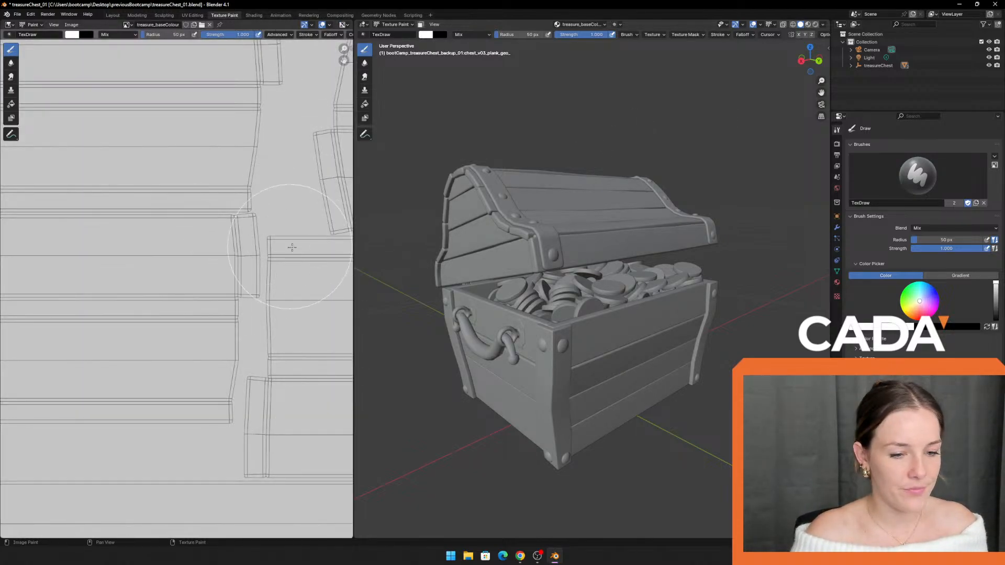
Step: Frame the new grey texture with its full UV layout in a widened image editor
{"action": "scroll", "coordinate": [243, 246], "scroll_direction": "down", "scroll_amount": 8}
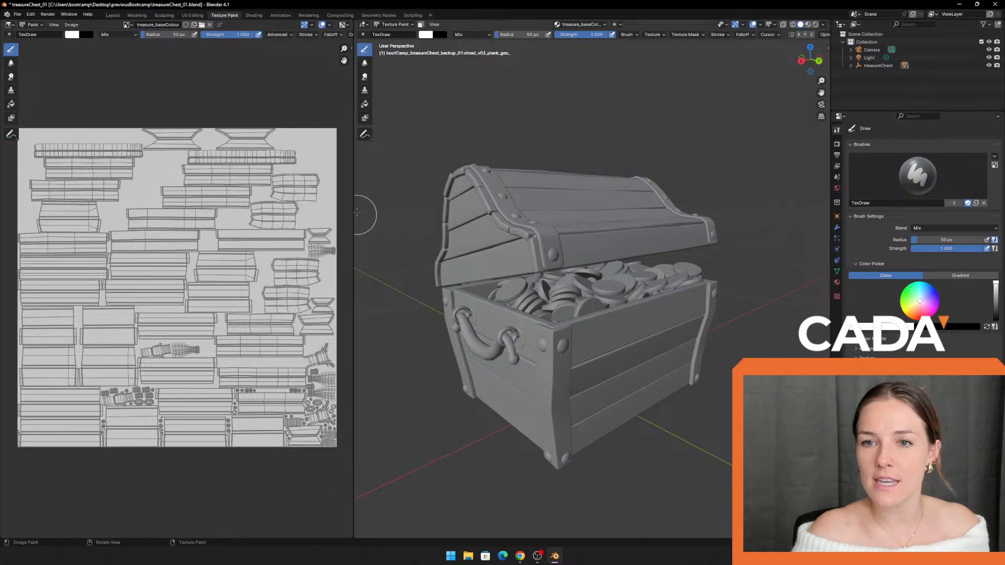
{"action": "left_click_drag", "start_coordinate": [354, 214], "coordinate": [490, 217]}
{"action": "scroll", "coordinate": [440, 323], "scroll_direction": "up", "scroll_amount": 1}
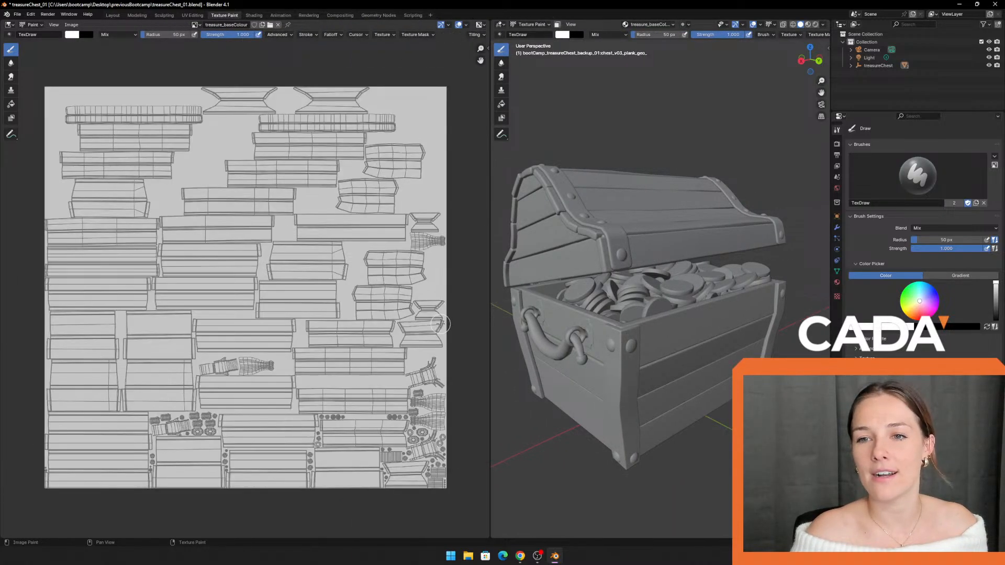
{"action": "mouse_move", "coordinate": [470, 303]}
{"action": "middle_mouse_down"}
{"action": "mouse_move", "coordinate": [469, 288]}
{"action": "mouse_move", "coordinate": [476, 297]}
{"action": "middle_mouse_up"}
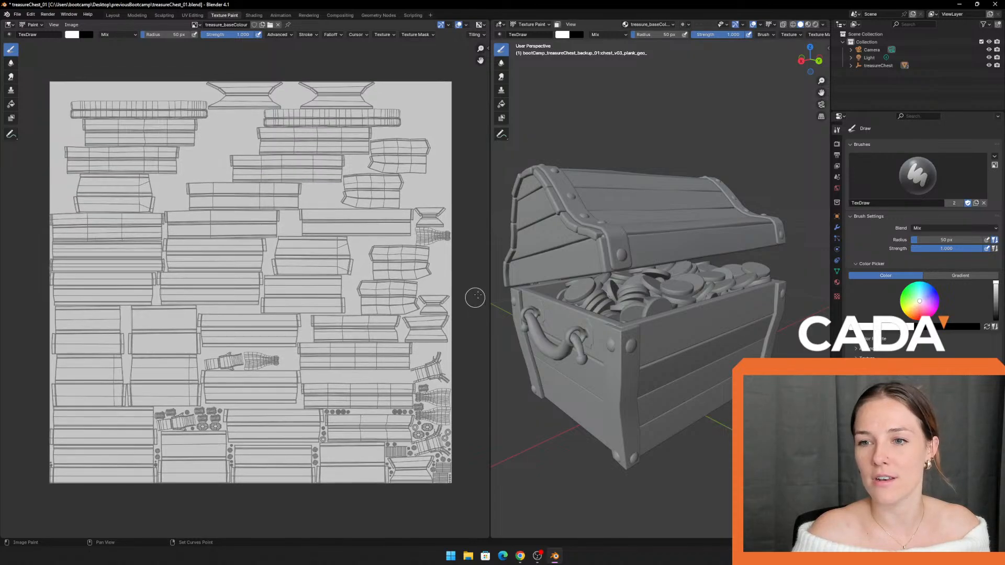
{"action": "left_click_drag", "start_coordinate": [490, 260], "coordinate": [464, 259]}
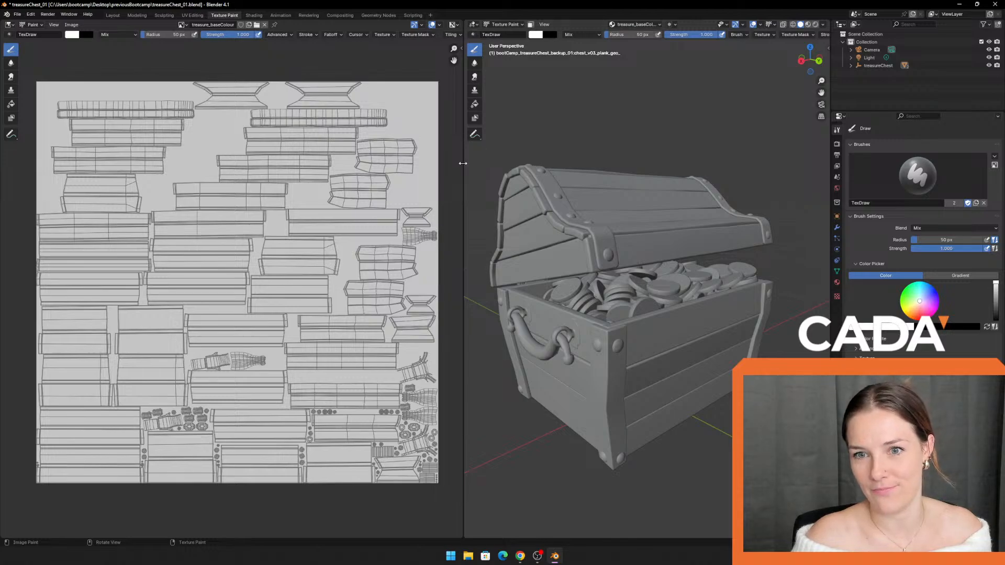
Step: Enlarge the 3D viewport around the chest and set the Draw brush color to a saturated orange-red
{"action": "left_click_drag", "start_coordinate": [463, 161], "coordinate": [176, 161]}
{"action": "middle_click_drag", "start_coordinate": [226, 236], "coordinate": [233, 171]}
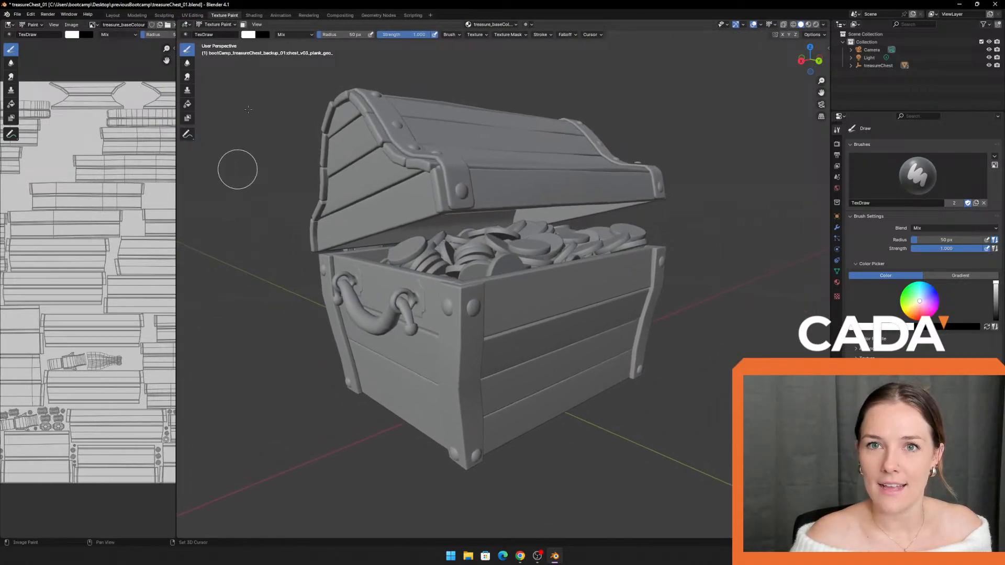
{"action": "left_click", "coordinate": [249, 34]}
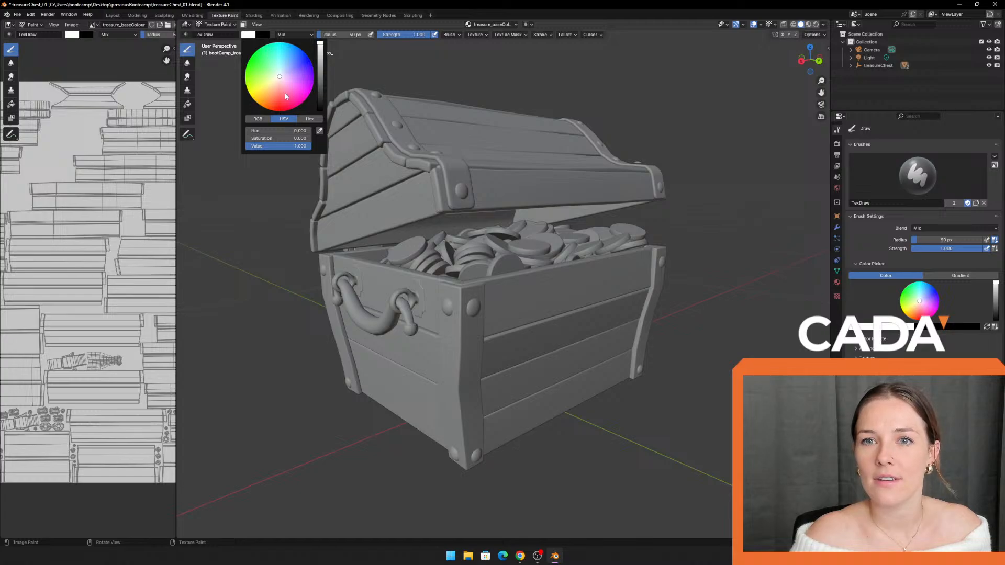
{"action": "left_click_drag", "start_coordinate": [286, 96], "coordinate": [274, 107]}
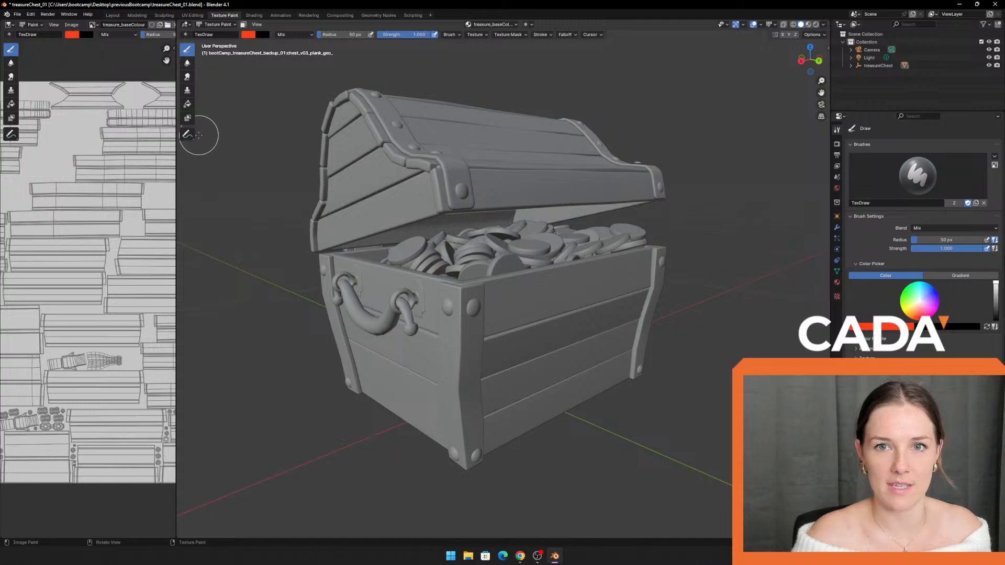
Step: Darken the Draw brush color into a medium brown with hue 0.067 and value 0.449
{"action": "left_click", "coordinate": [247, 35]}
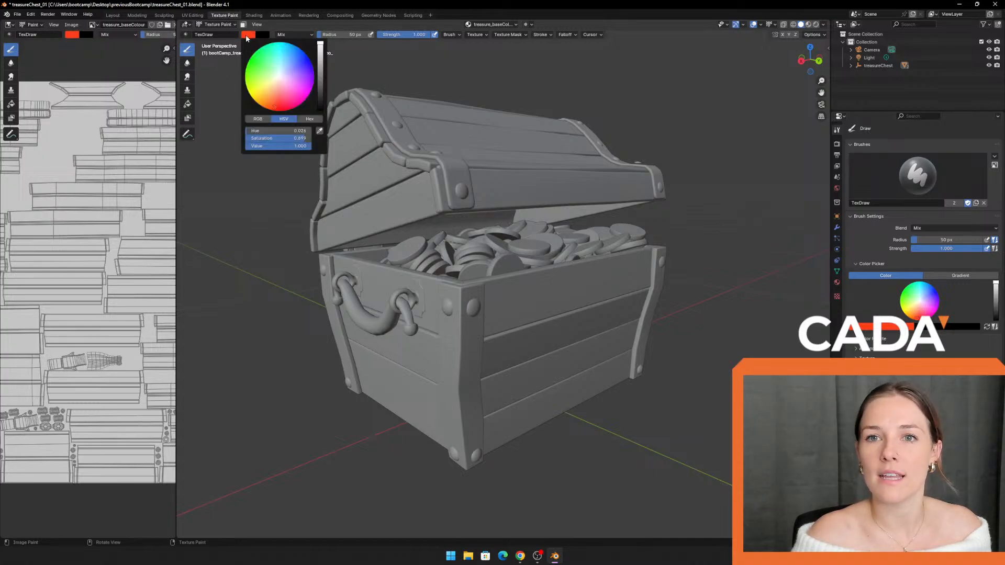
{"action": "left_click", "coordinate": [272, 107]}
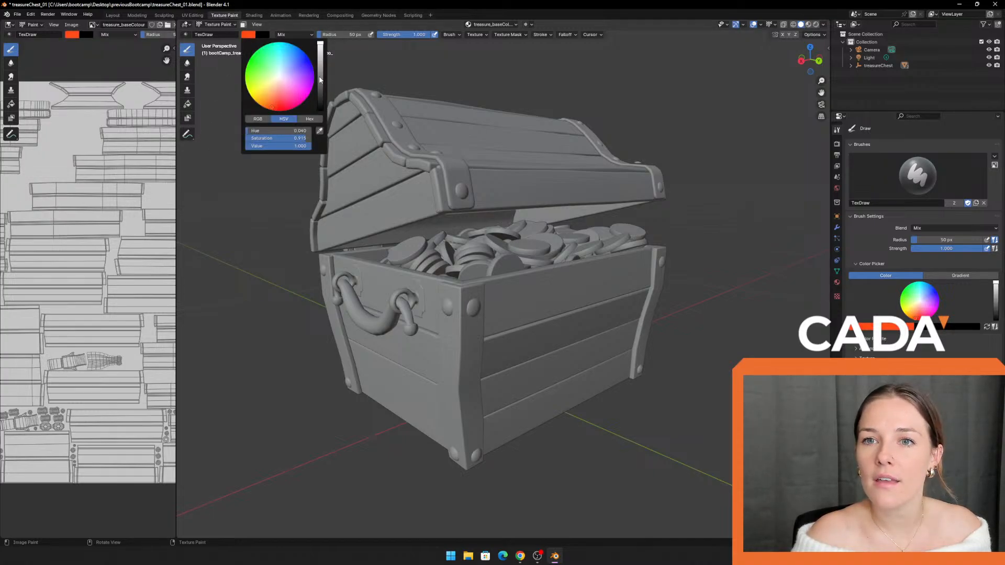
{"action": "left_click_drag", "start_coordinate": [320, 83], "coordinate": [321, 89]}
{"action": "left_click", "coordinate": [273, 101]}
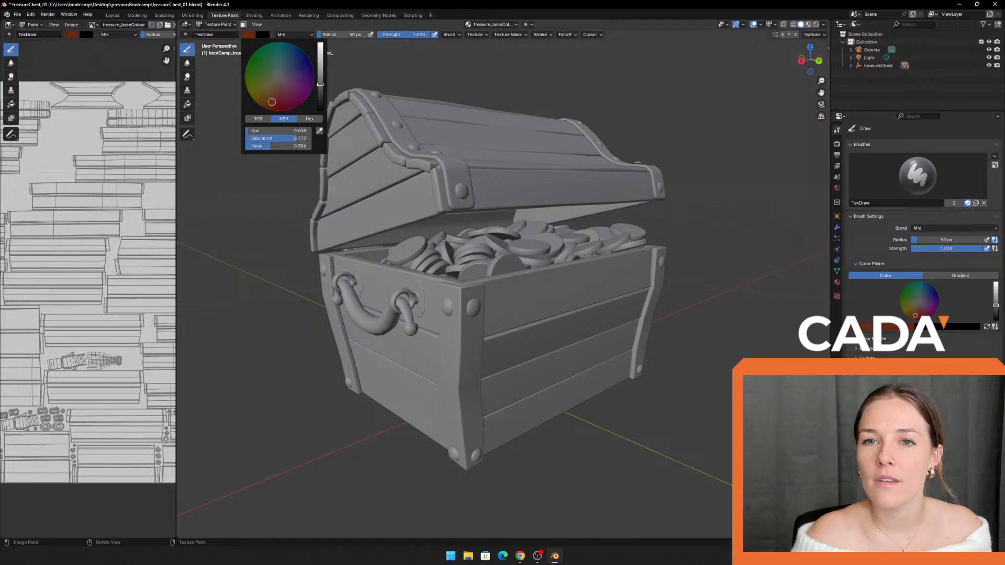
{"action": "left_click", "coordinate": [272, 98]}
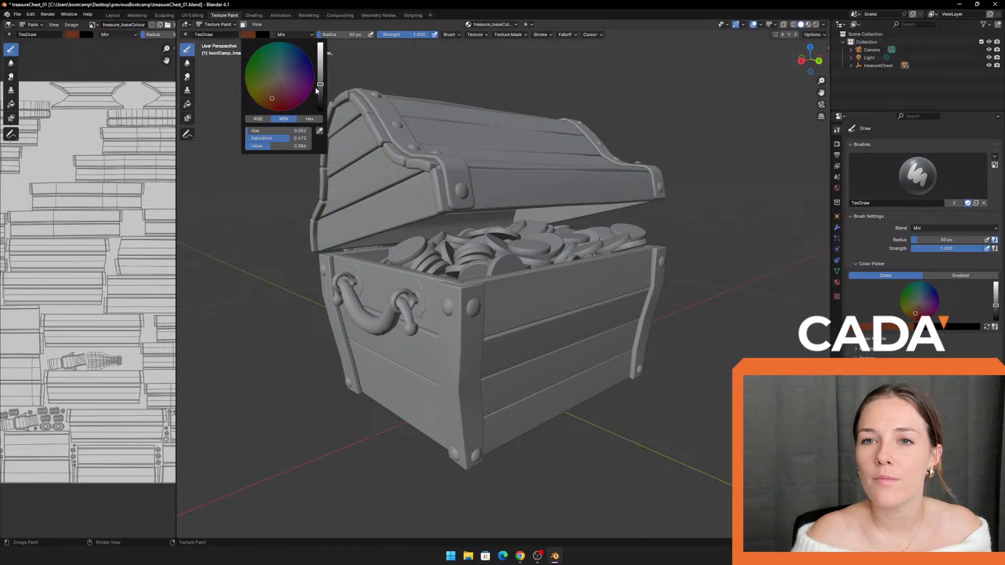
{"action": "left_click_drag", "start_coordinate": [320, 87], "coordinate": [321, 80]}
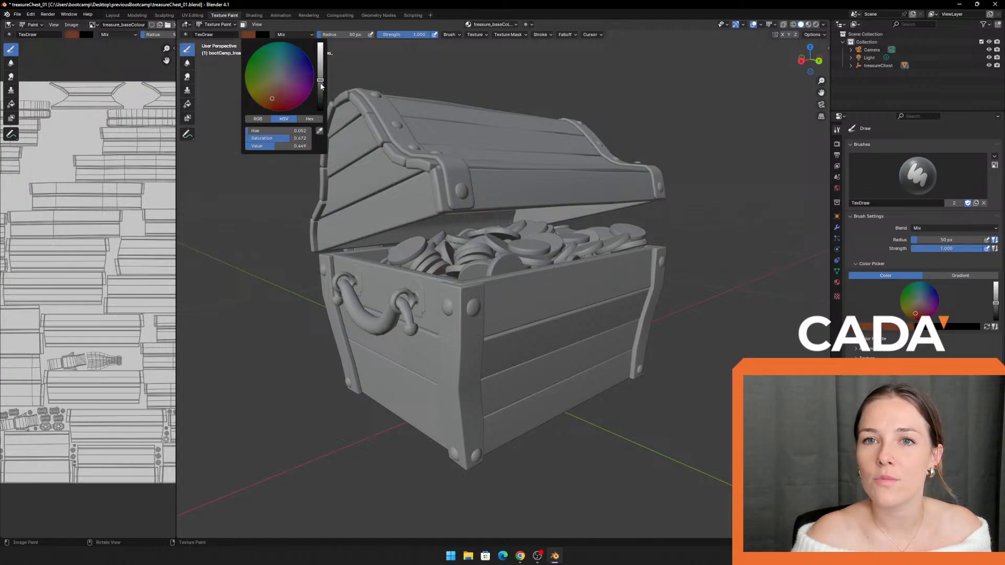
{"action": "left_click", "coordinate": [271, 104]}
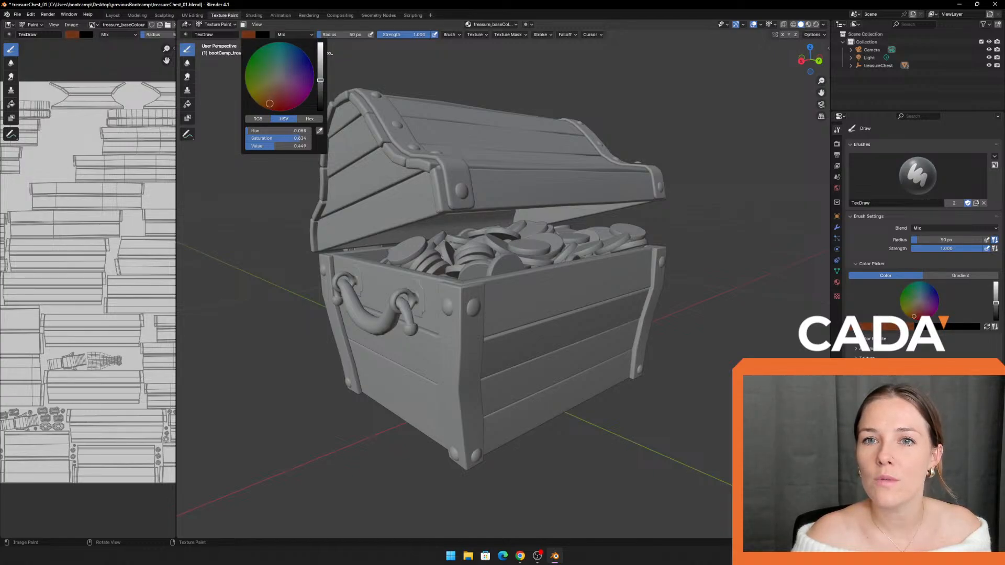
{"action": "left_click", "coordinate": [270, 100]}
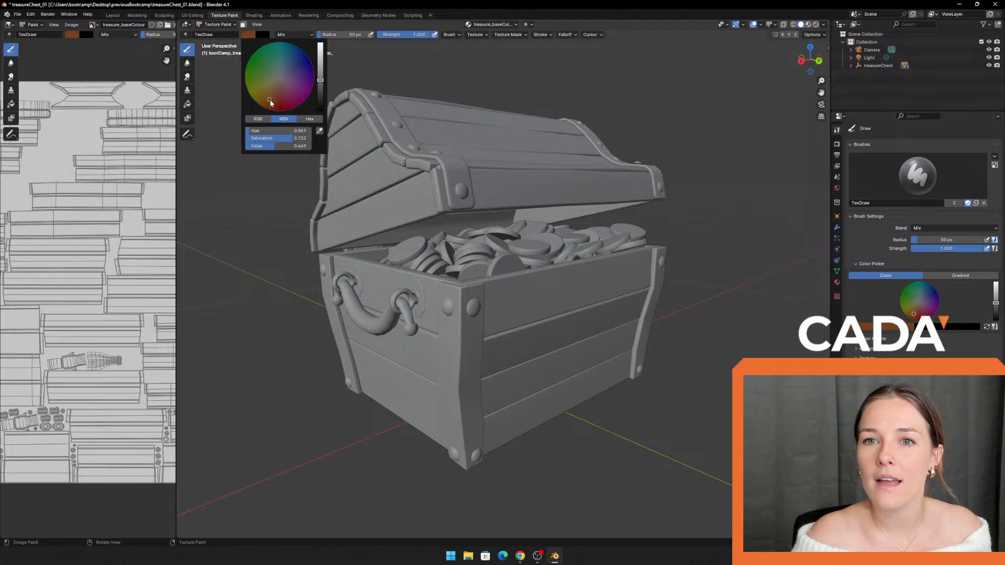
Step: Refine the brush's brown to a slightly darker, more saturated wood tone with hue 0.064 and saturation 0.815
{"action": "left_click_drag", "start_coordinate": [270, 103], "coordinate": [271, 105]}
{"action": "mouse_move", "coordinate": [321, 80]}
{"action": "left_mouse_down"}
{"action": "mouse_move", "coordinate": [321, 69]}
{"action": "mouse_move", "coordinate": [320, 79]}
{"action": "left_mouse_up"}
{"action": "left_click", "coordinate": [265, 103]}
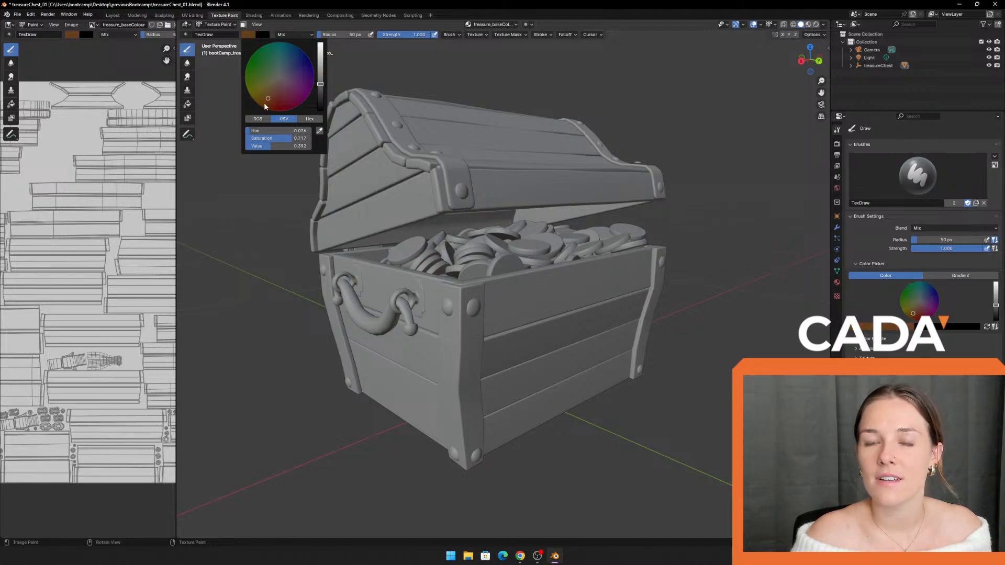
{"action": "left_click", "coordinate": [268, 103]}
{"action": "left_click", "coordinate": [268, 101]}
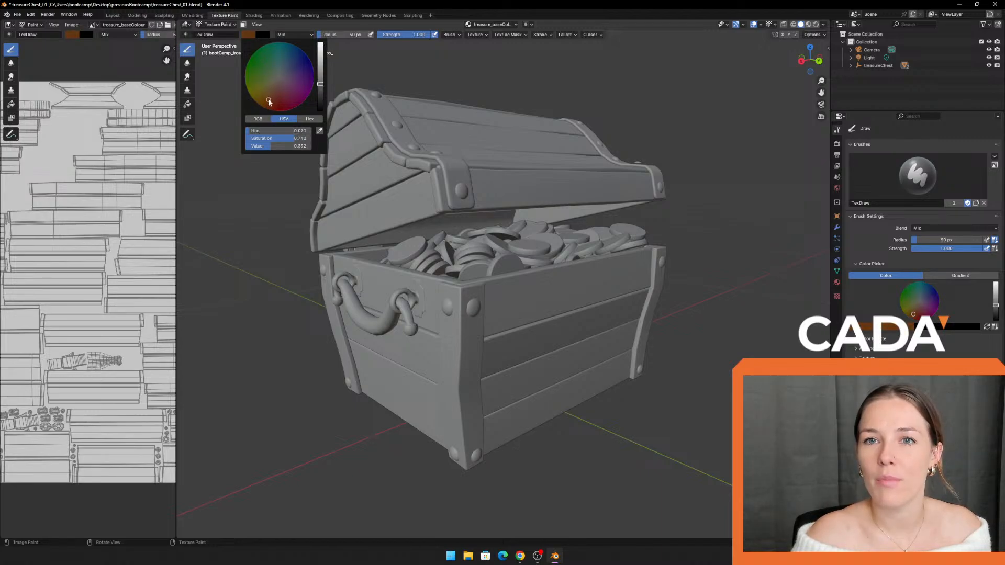
{"action": "left_click", "coordinate": [269, 101]}
{"action": "left_click", "coordinate": [269, 103]}
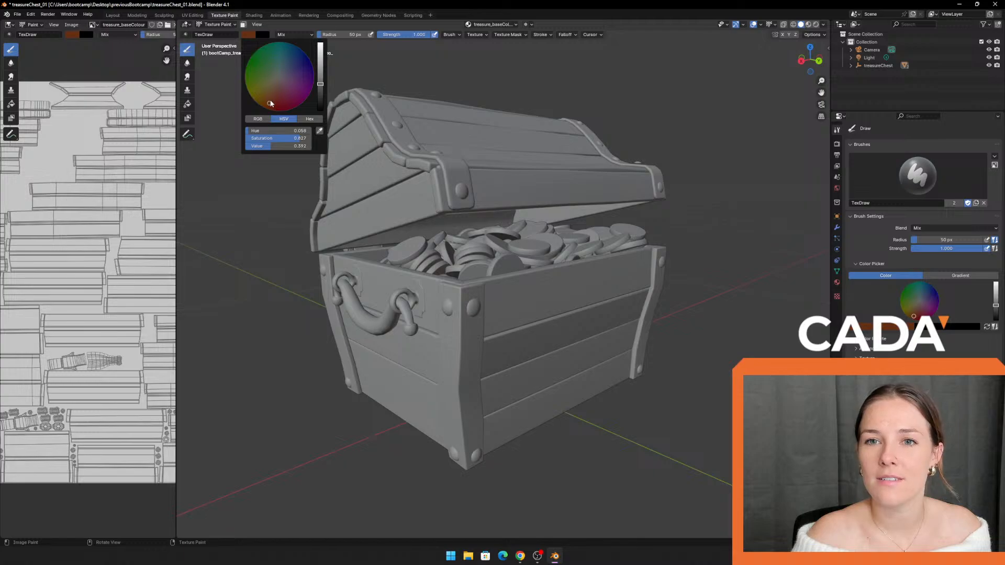
{"action": "left_click", "coordinate": [270, 101]}
{"action": "left_click", "coordinate": [267, 98]}
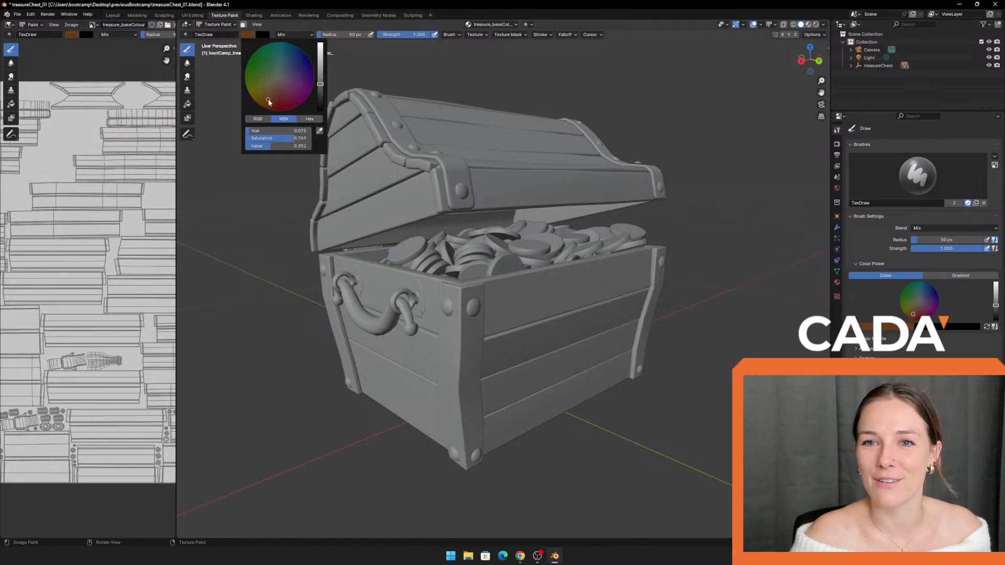
{"action": "left_click", "coordinate": [269, 99]}
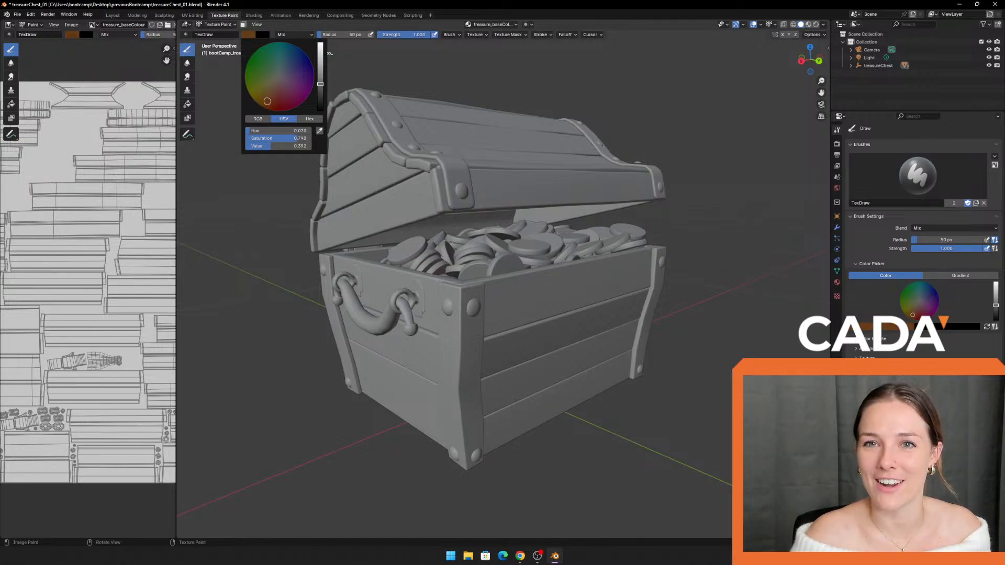
{"action": "left_click", "coordinate": [268, 102]}
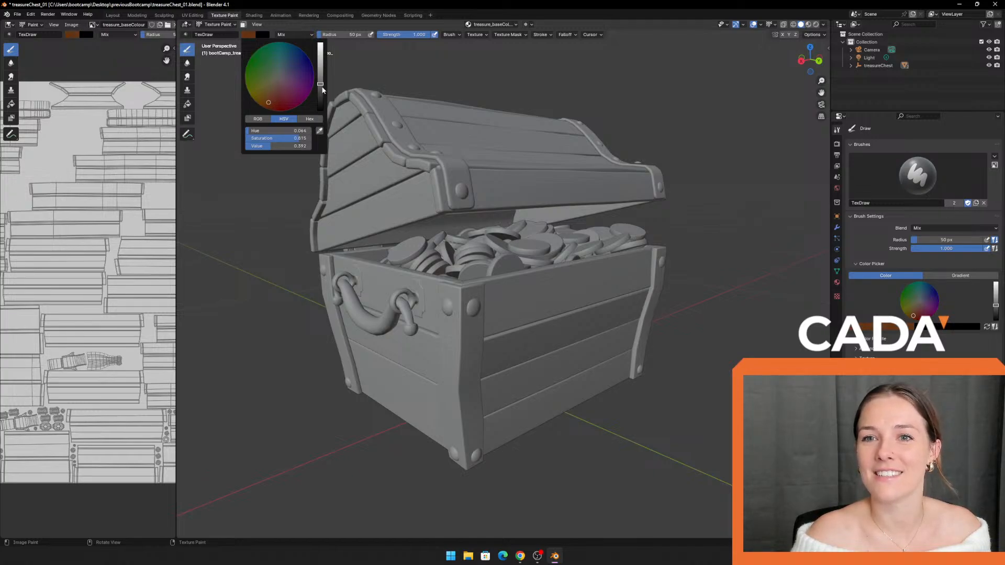
Step: Lighten the brush's wood brown to a value of 0.437, with hue 0.072 and saturation 0.808
{"action": "left_click_drag", "start_coordinate": [321, 84], "coordinate": [321, 81]}
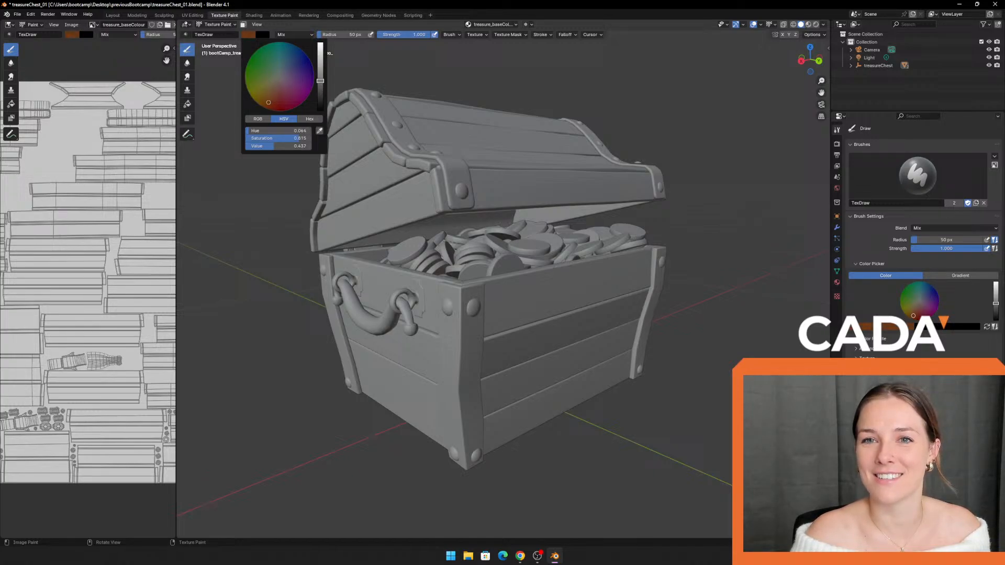
{"action": "left_click", "coordinate": [267, 103]}
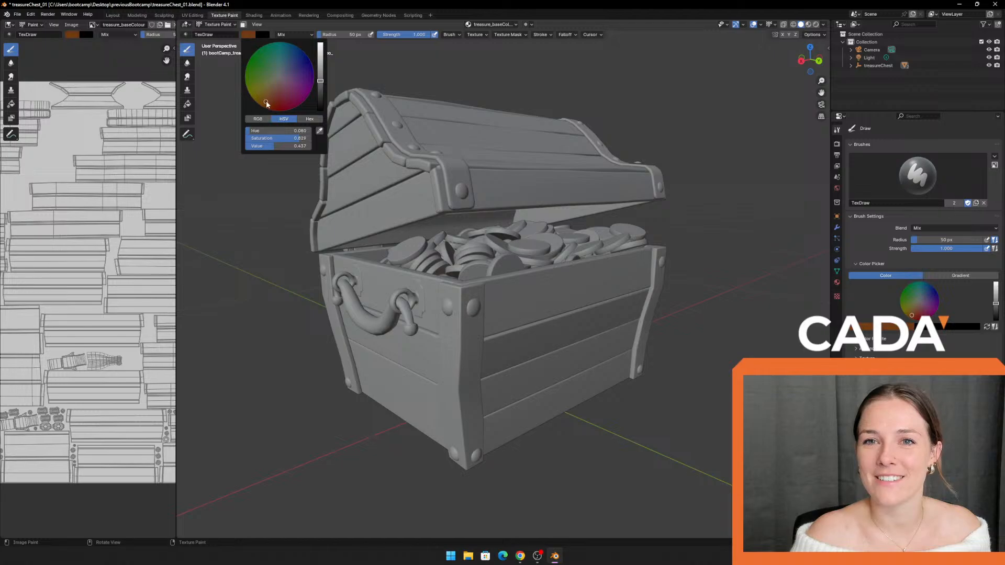
{"action": "left_click", "coordinate": [267, 102]}
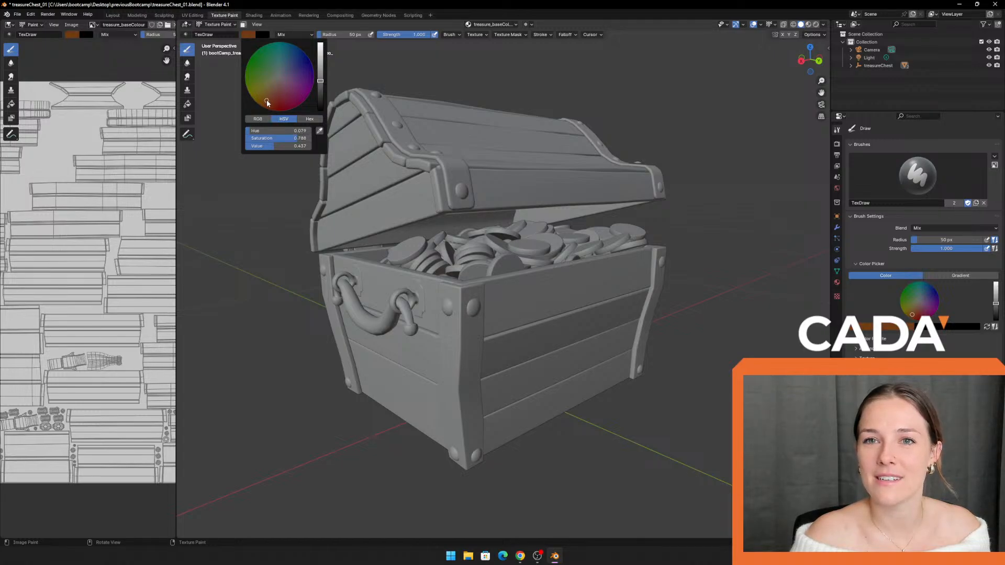
{"action": "left_click", "coordinate": [268, 101]}
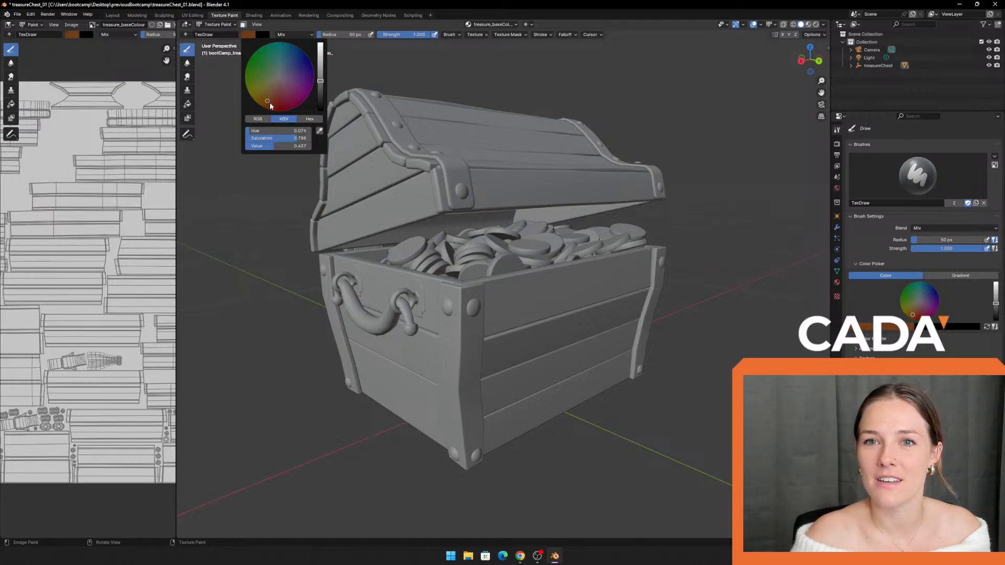
{"action": "left_click", "coordinate": [270, 102]}
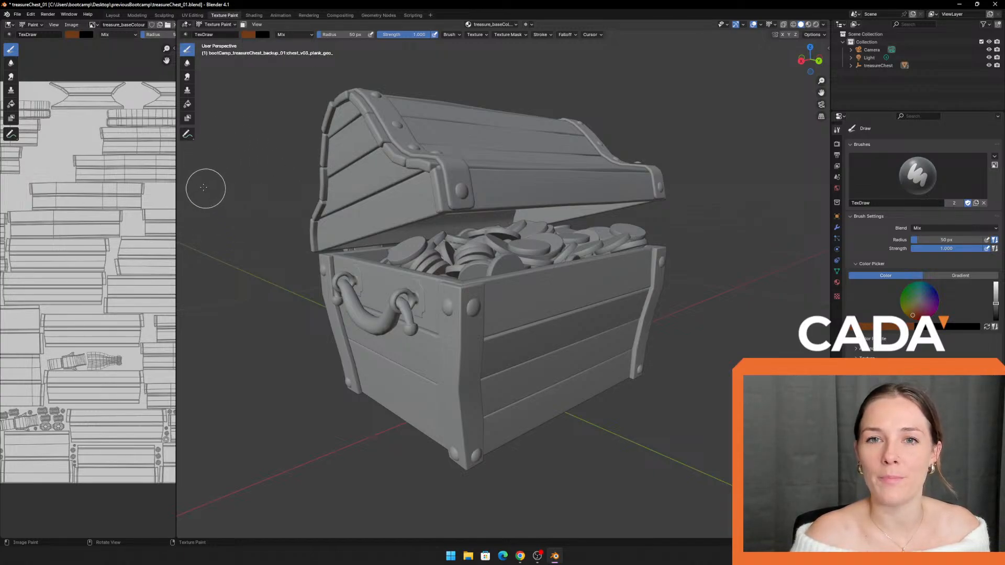
Step: Try to flood the whole chest texture with the Fill tool's white, with the image editor widened, and undo the fill
{"action": "left_click", "coordinate": [11, 105]}
{"action": "left_click_drag", "start_coordinate": [177, 199], "coordinate": [382, 199]}
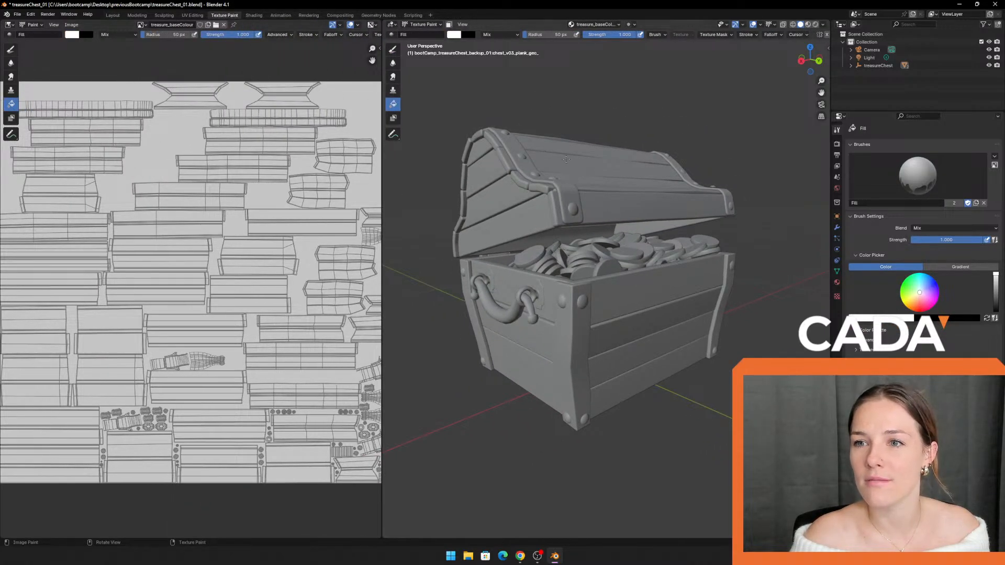
{"action": "left_click", "coordinate": [534, 161]}
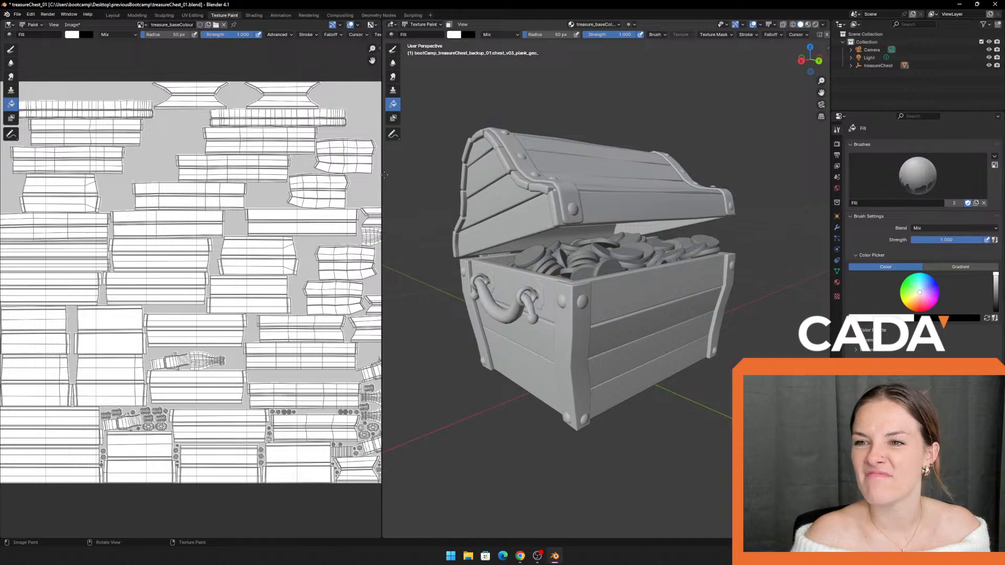
{"action": "key", "text": "ctrl+z"}
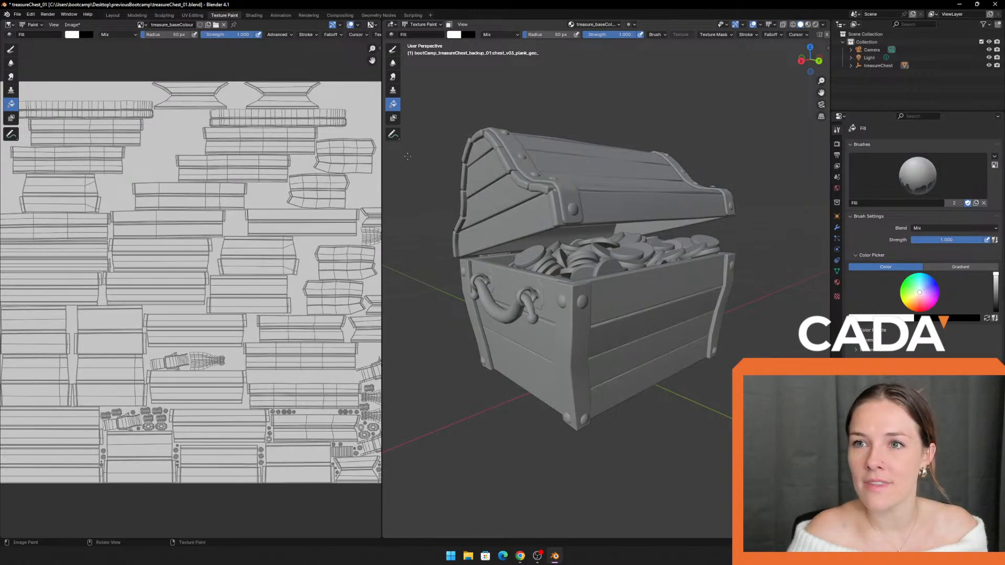
Step: Sample the Draw brush's brown primary color into its black secondary color with the eyedropper
{"action": "left_click", "coordinate": [11, 49]}
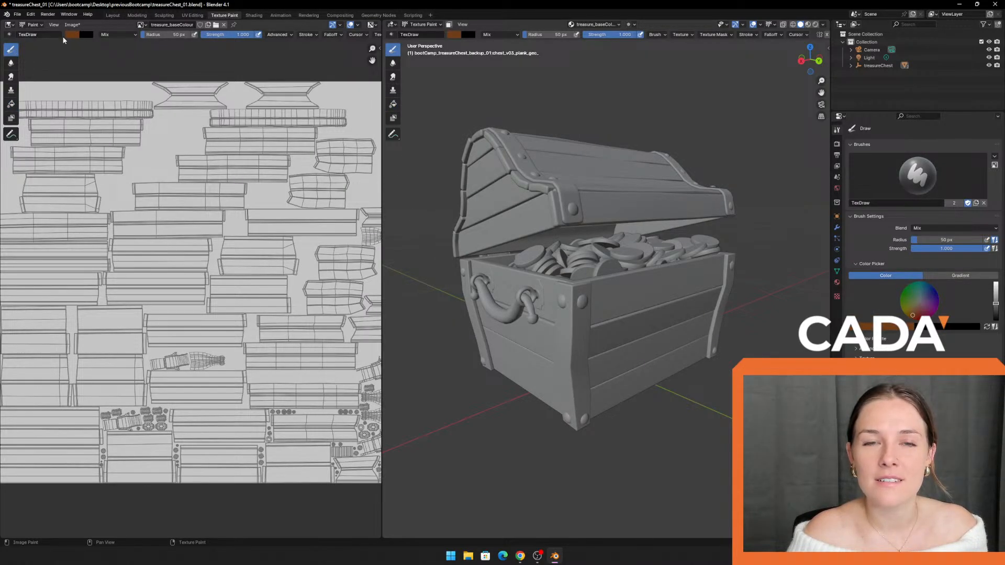
{"action": "left_click", "coordinate": [75, 35]}
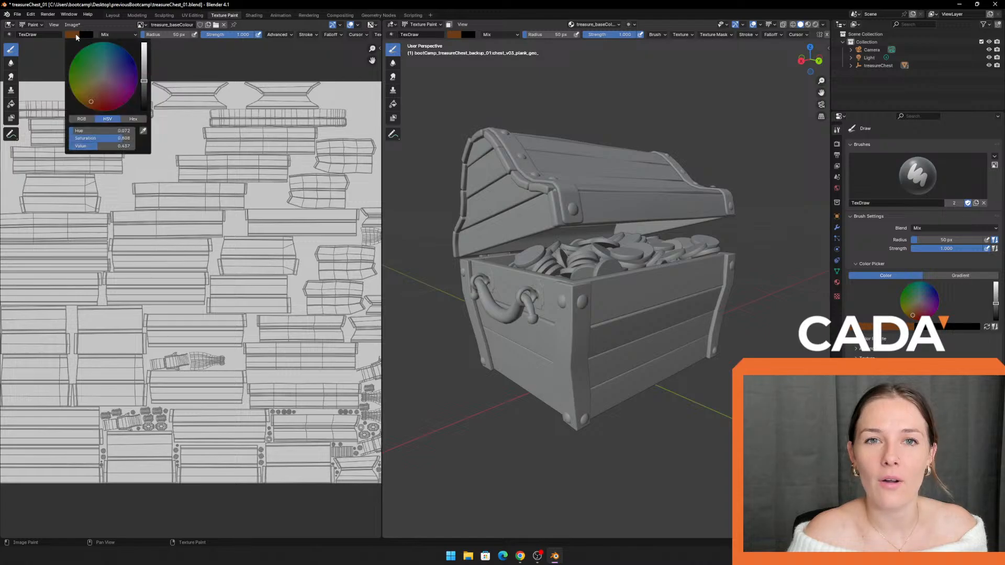
{"action": "left_click", "coordinate": [86, 34]}
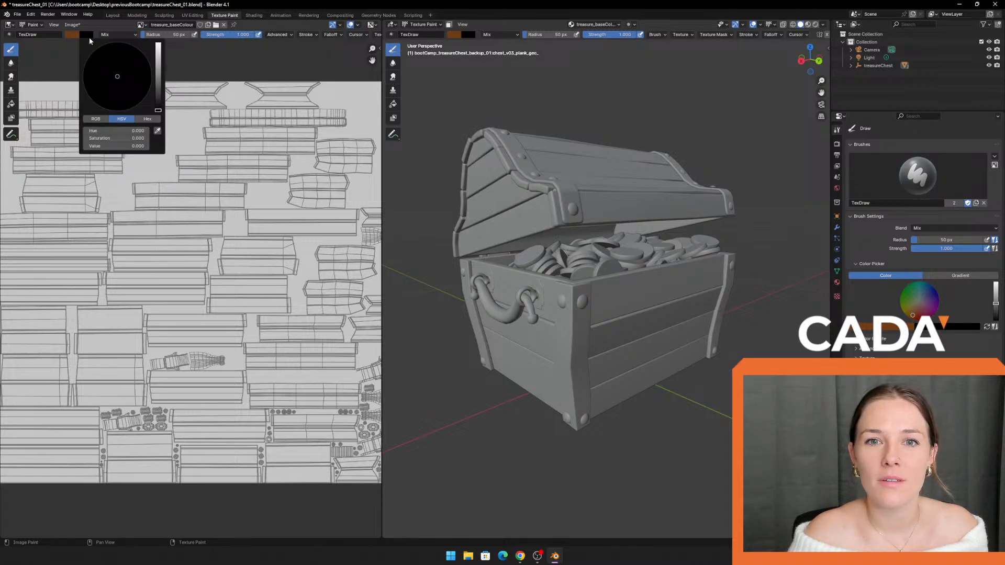
{"action": "left_click", "coordinate": [157, 131]}
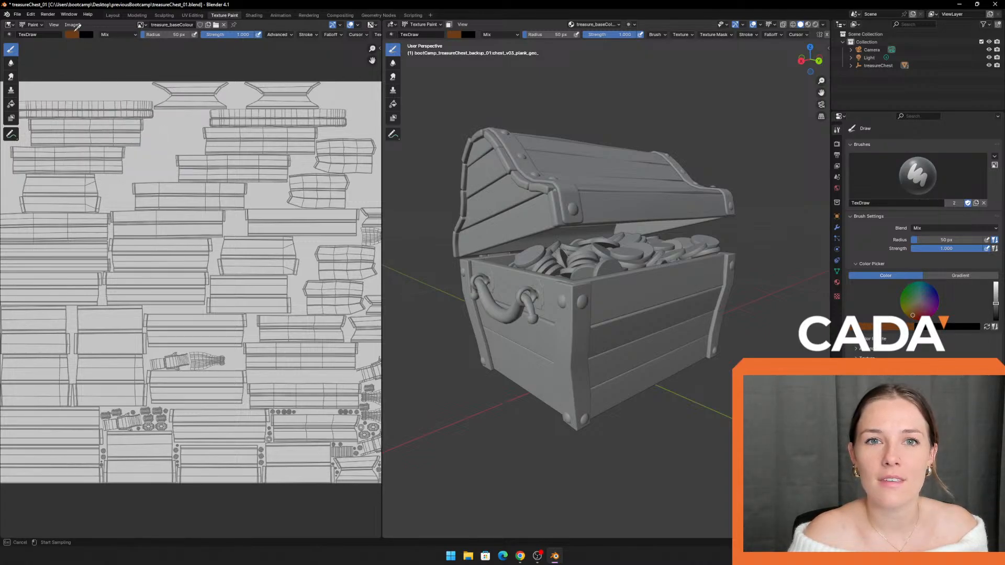
{"action": "left_click", "coordinate": [74, 31]}
Step: Compare the Fill tool's primary color with the Draw brush's primary color
{"action": "left_click", "coordinate": [12, 104]}
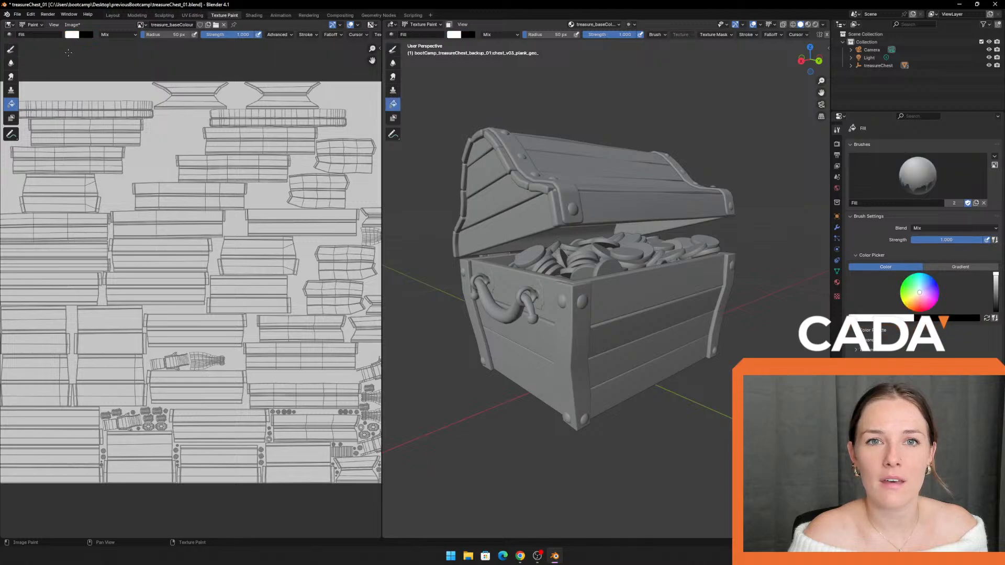
{"action": "left_click", "coordinate": [73, 35]}
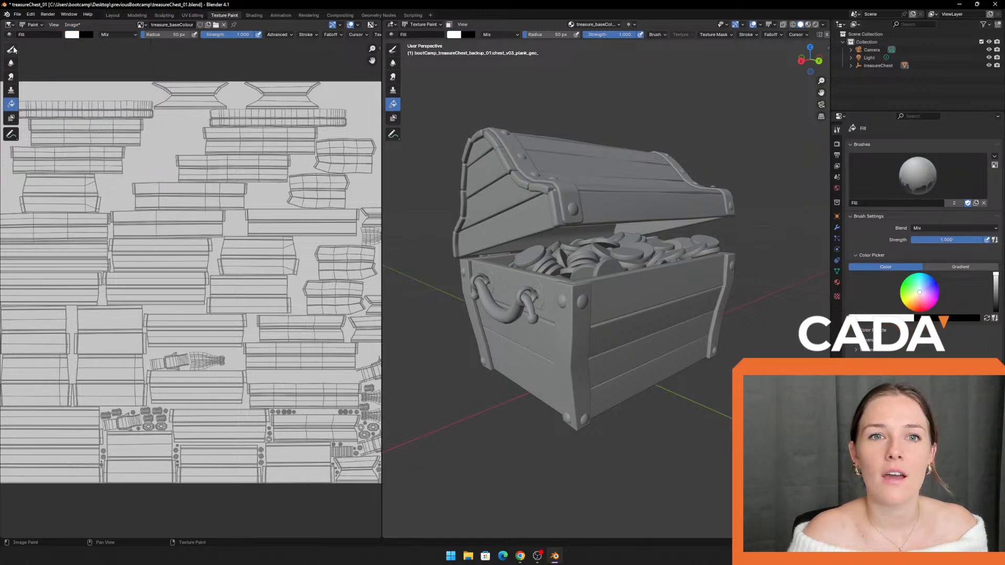
{"action": "left_click", "coordinate": [11, 49]}
{"action": "left_click", "coordinate": [74, 35]}
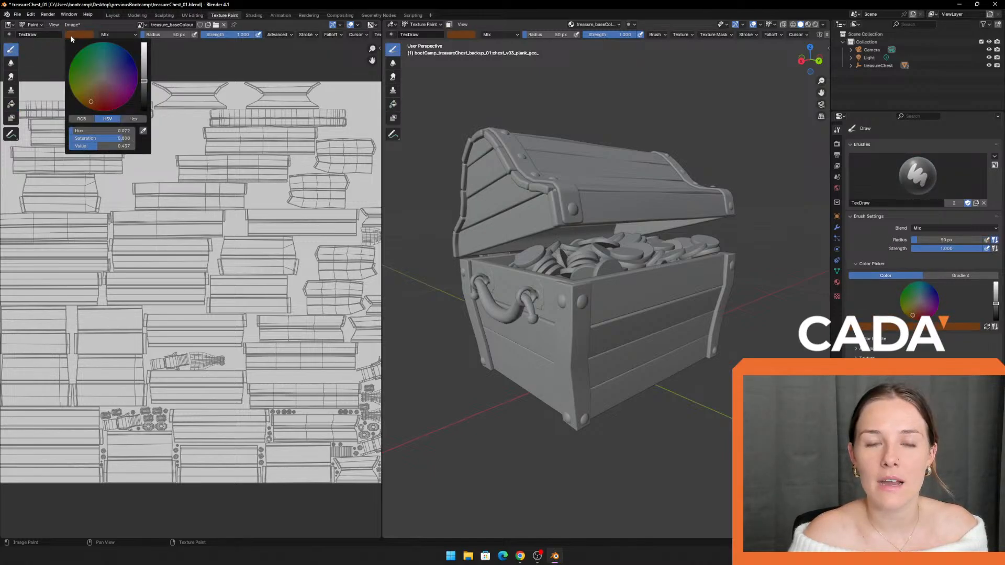
Step: Paint a short brown test stroke across the two uppermost planks on the front of the chest lid
{"action": "mouse_move", "coordinate": [619, 164]}
{"action": "left_mouse_down"}
{"action": "mouse_move", "coordinate": [619, 181]}
{"action": "mouse_move", "coordinate": [613, 153]}
{"action": "left_mouse_up"}
{"action": "key", "text": "ctrl+z"}
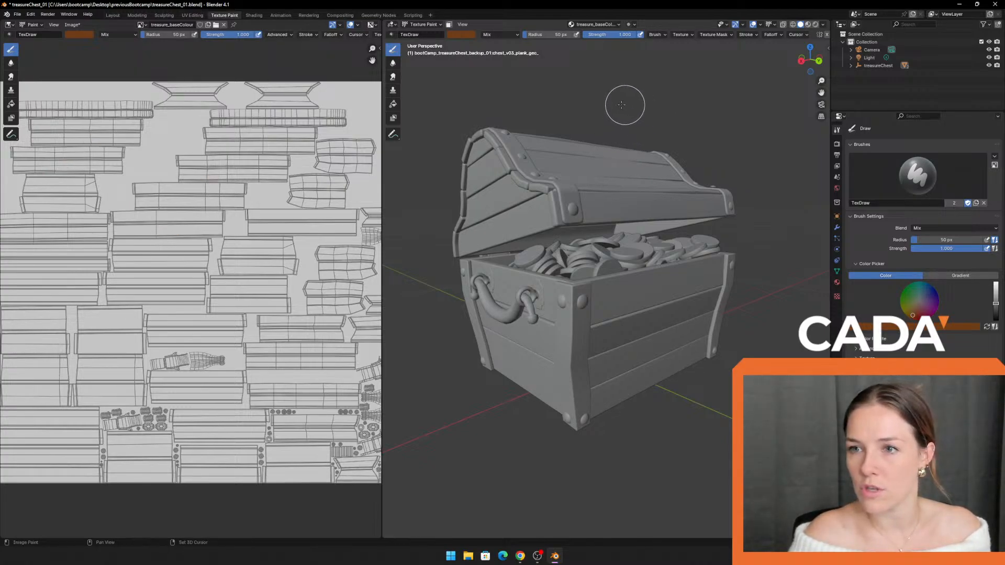
{"action": "middle_click_drag", "start_coordinate": [626, 103], "coordinate": [603, 124]}
{"action": "scroll", "coordinate": [566, 160], "scroll_direction": "up", "scroll_amount": 4}
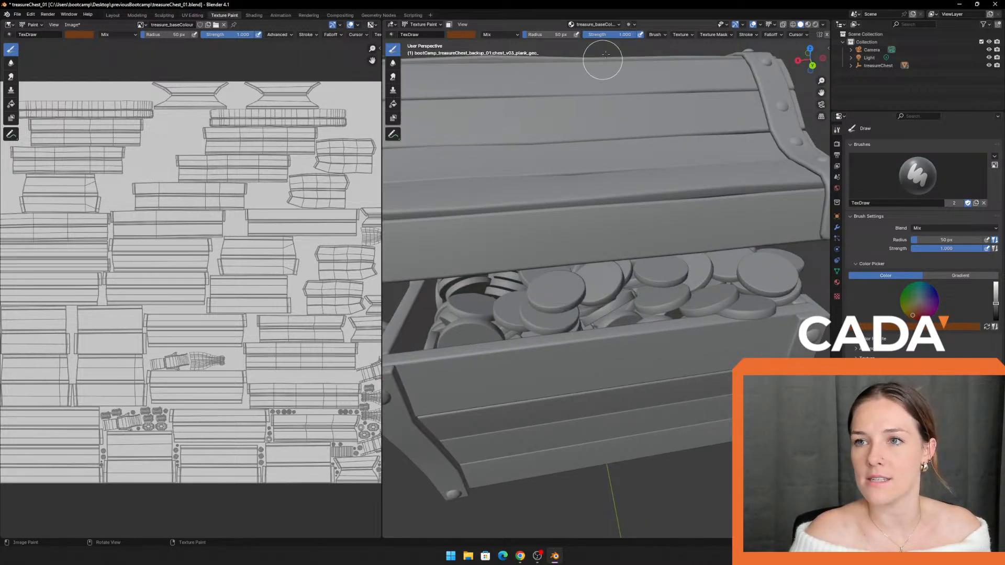
{"action": "mouse_move", "coordinate": [604, 51]}
{"action": "middle_mouse_down", "text": "shift"}
{"action": "mouse_move", "coordinate": [600, 136]}
{"action": "mouse_move", "coordinate": [545, 126]}
{"action": "middle_mouse_up", "text": "shift"}
{"action": "scroll", "coordinate": [587, 143], "scroll_direction": "up", "scroll_amount": 2}
{"action": "mouse_move", "coordinate": [545, 204]}
{"action": "left_mouse_down"}
{"action": "mouse_move", "coordinate": [534, 145]}
{"action": "mouse_move", "coordinate": [517, 135]}
{"action": "left_mouse_up"}
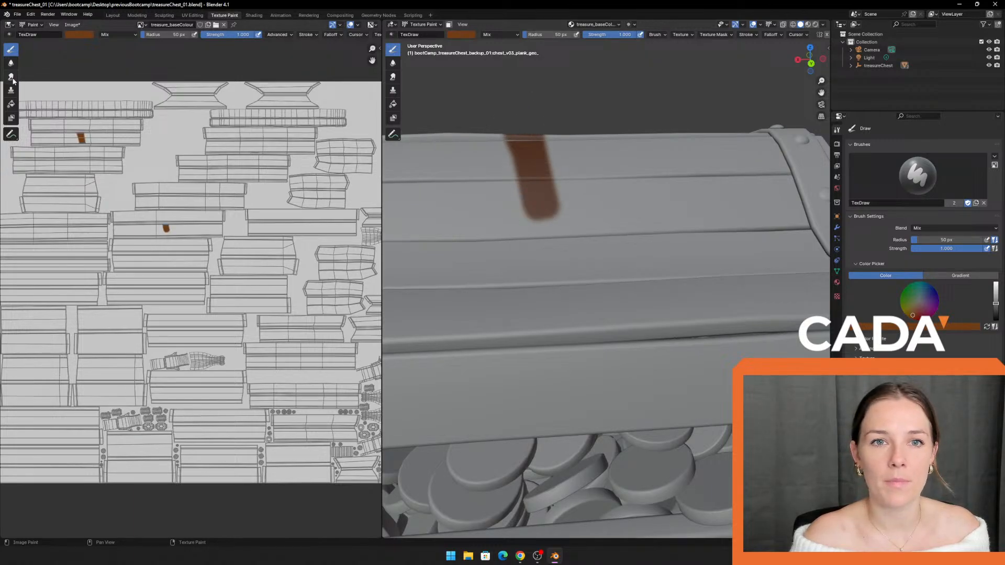
Step: Set the Fill tool's primary color to the brown sampled from the lid's test stroke, and widen the image editor
{"action": "left_click", "coordinate": [12, 106]}
{"action": "left_click", "coordinate": [77, 35]}
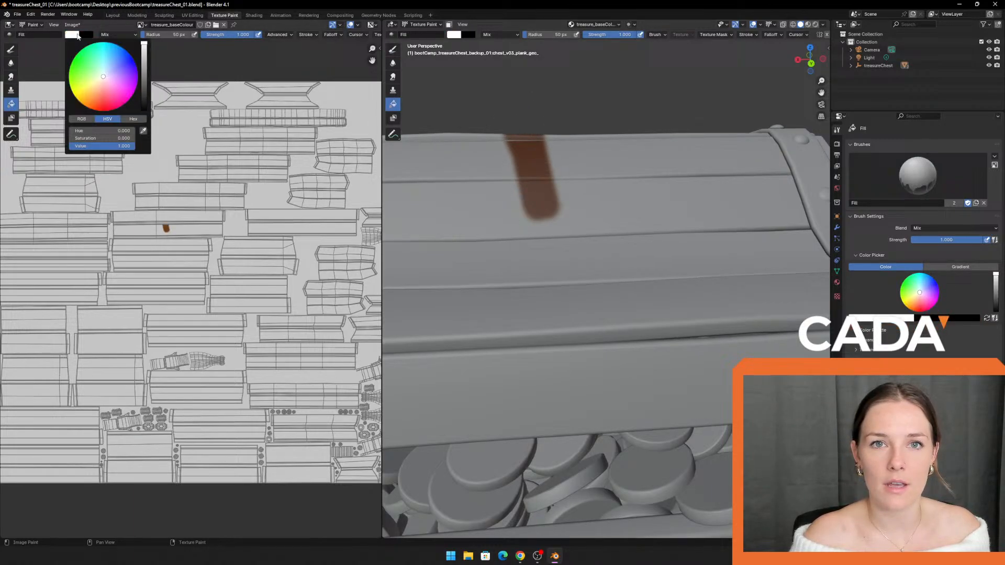
{"action": "left_click", "coordinate": [143, 132]}
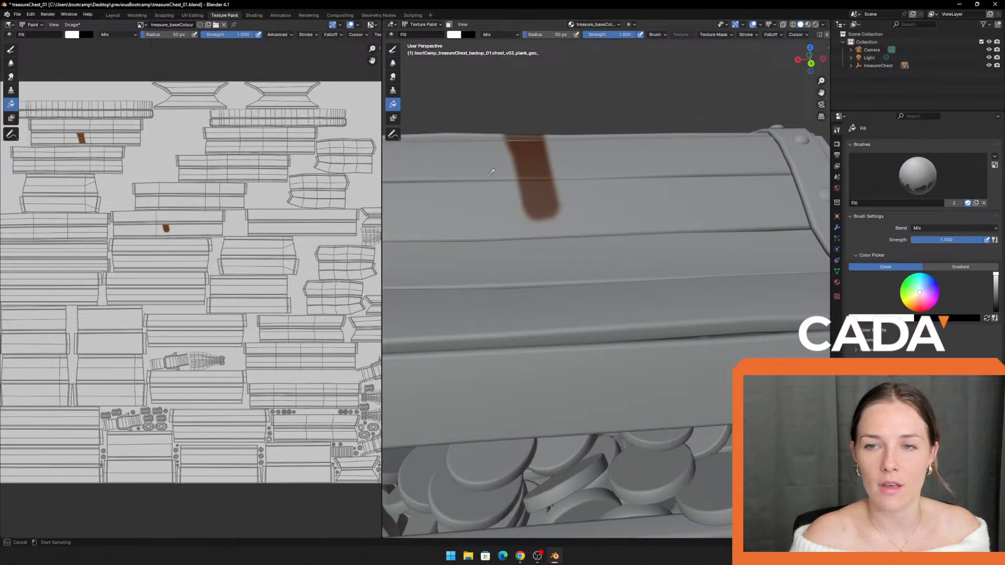
{"action": "left_click", "coordinate": [542, 157]}
{"action": "left_click_drag", "start_coordinate": [382, 187], "coordinate": [429, 190]}
Step: Examine the chest model and how its small UV islands sit between the plank islands on the texture
{"action": "scroll", "coordinate": [368, 192], "scroll_direction": "down", "scroll_amount": 1}
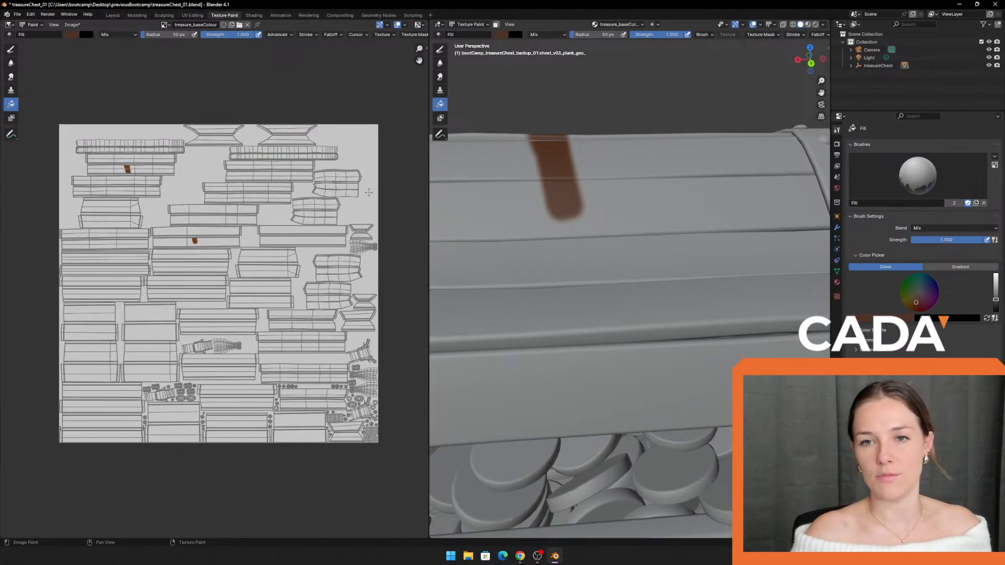
{"action": "scroll", "coordinate": [377, 208], "scroll_direction": "up", "scroll_amount": 1}
{"action": "middle_click_drag", "start_coordinate": [370, 69], "coordinate": [365, 66]}
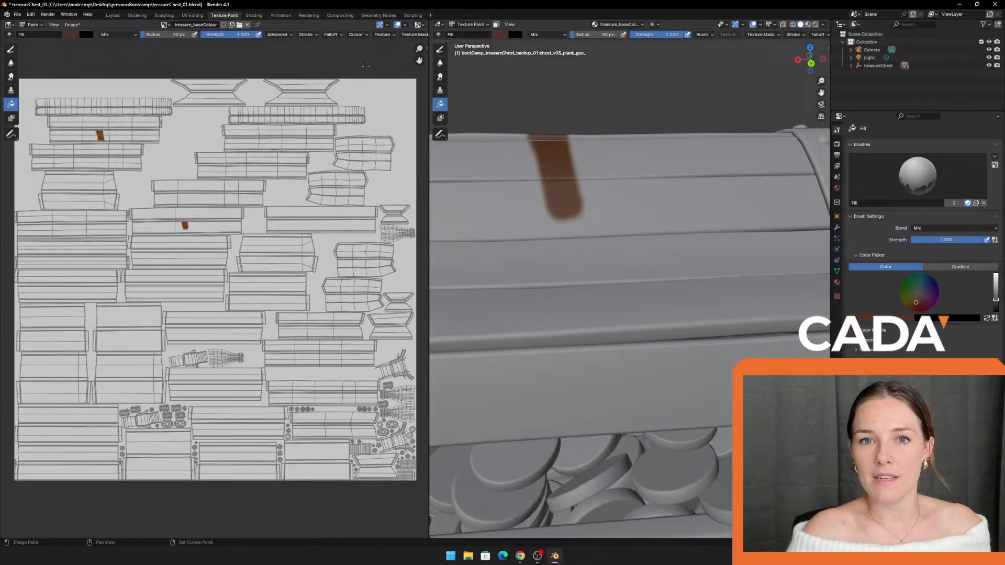
{"action": "scroll", "coordinate": [520, 157], "scroll_direction": "down", "scroll_amount": 5}
{"action": "middle_click_drag", "start_coordinate": [520, 157], "coordinate": [544, 168]}
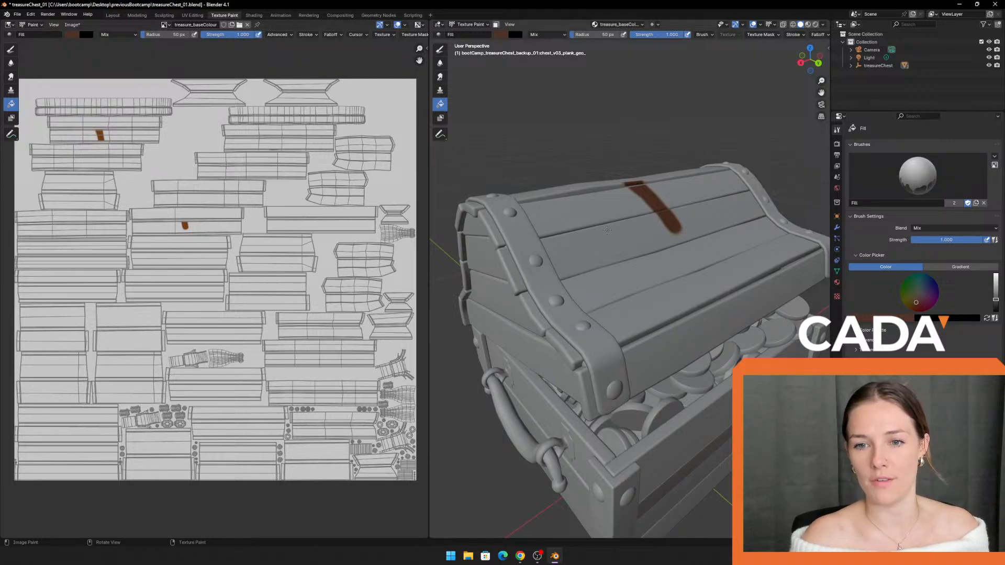
{"action": "scroll", "coordinate": [251, 352], "scroll_direction": "up", "scroll_amount": 10}
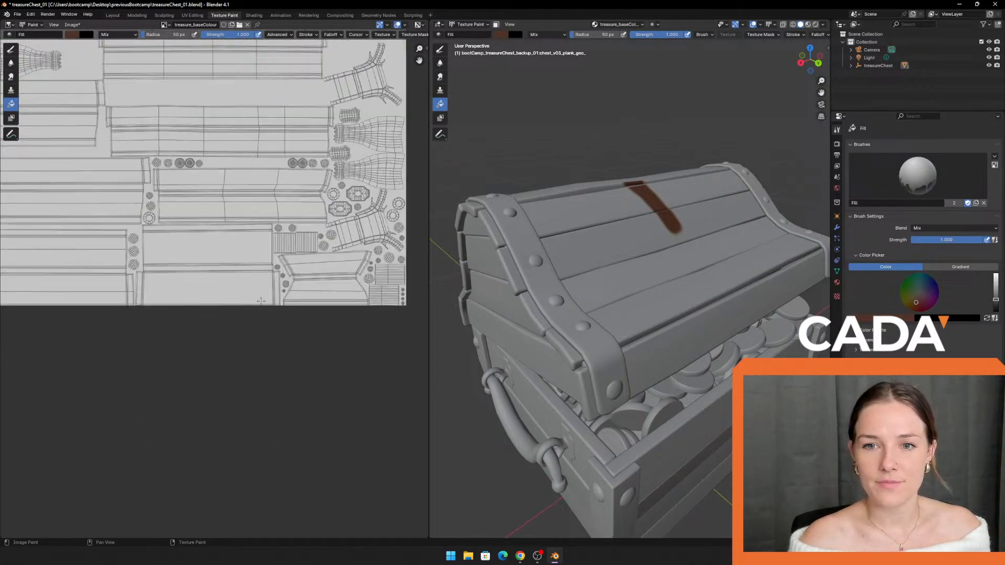
{"action": "scroll", "coordinate": [227, 262], "scroll_direction": "down", "scroll_amount": 4}
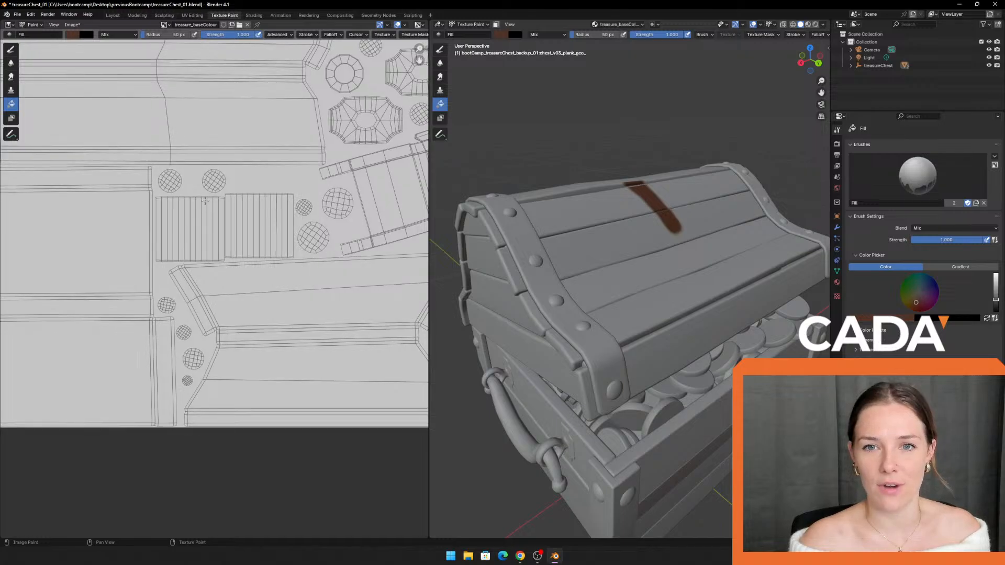
{"action": "middle_click_drag", "start_coordinate": [467, 166], "coordinate": [587, 222]}
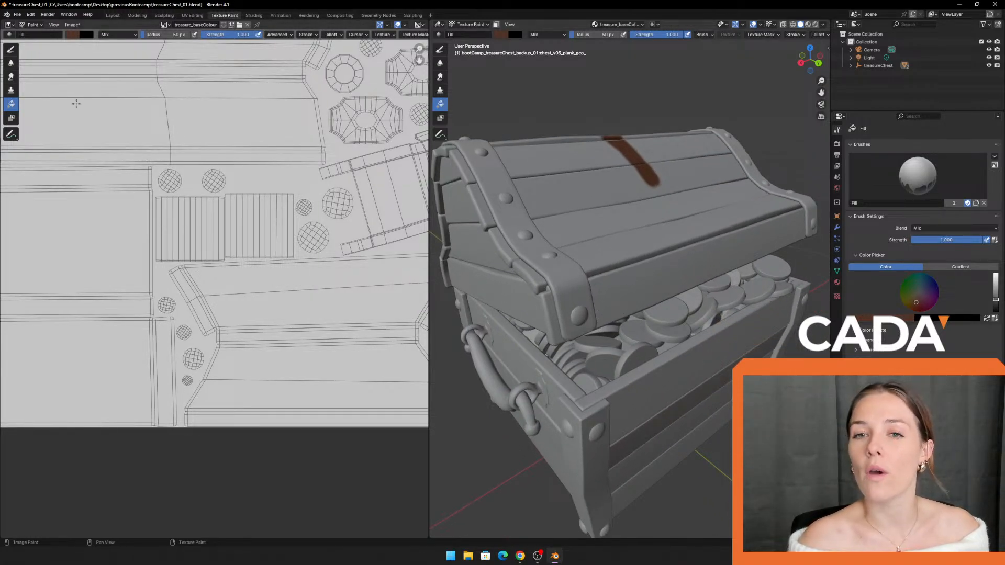
{"action": "scroll", "coordinate": [316, 168], "scroll_direction": "down", "scroll_amount": 3}
{"action": "scroll", "coordinate": [258, 145], "scroll_direction": "up", "scroll_amount": 1}
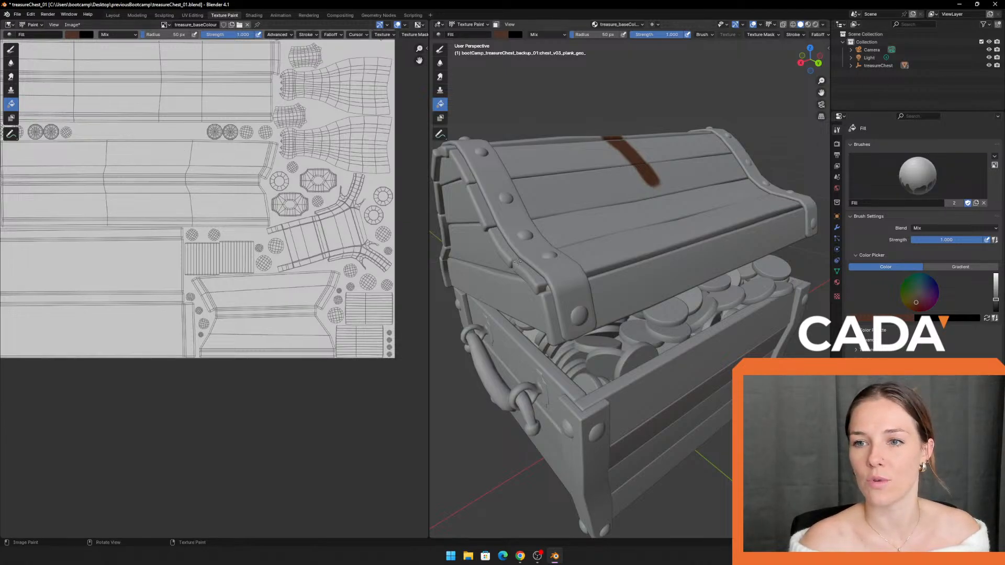
{"action": "scroll", "coordinate": [310, 276], "scroll_direction": "up", "scroll_amount": 4}
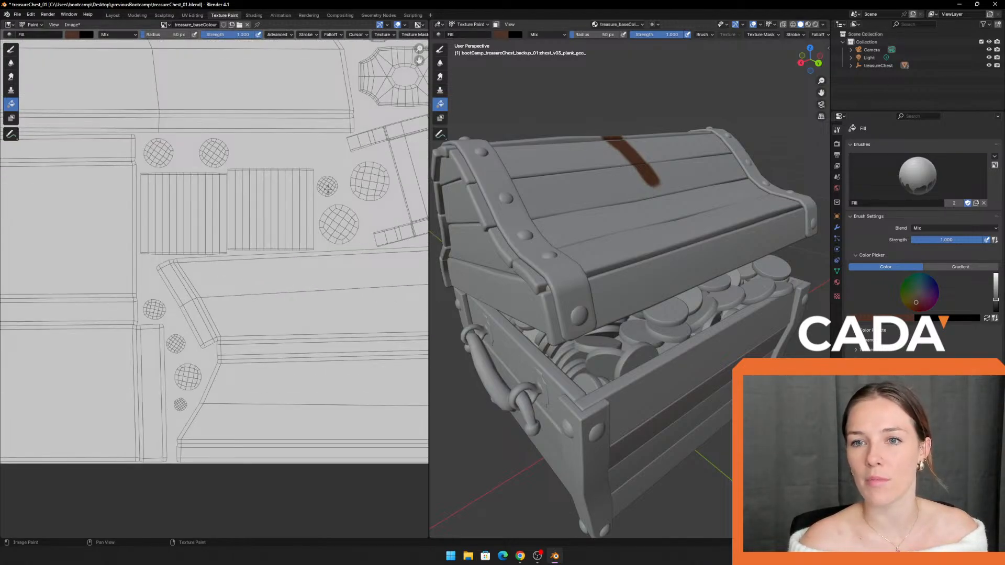
{"action": "scroll", "coordinate": [328, 190], "scroll_direction": "down", "scroll_amount": 2}
{"action": "scroll", "coordinate": [327, 144], "scroll_direction": "up", "scroll_amount": 1}
{"action": "scroll", "coordinate": [313, 166], "scroll_direction": "up", "scroll_amount": 2}
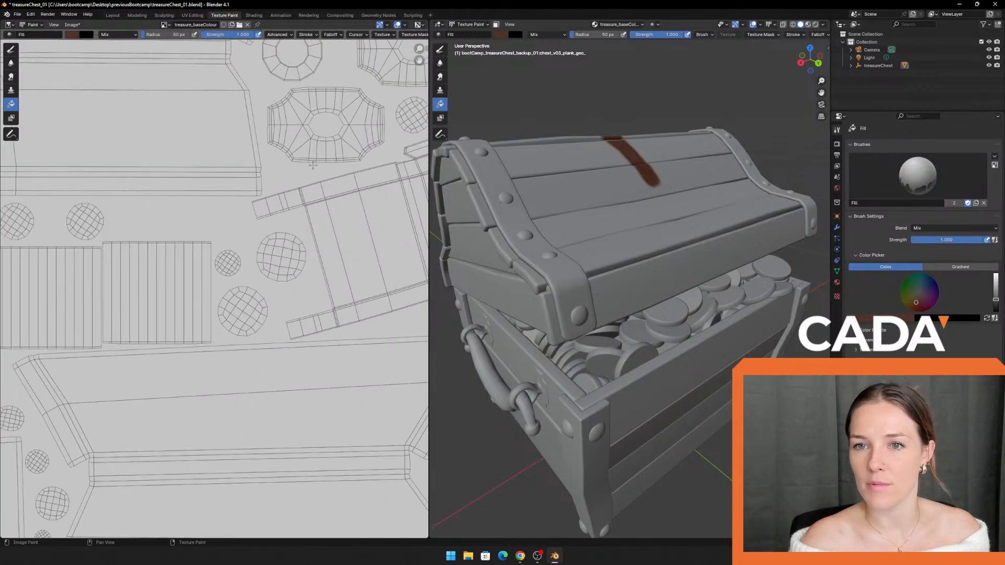
{"action": "scroll", "coordinate": [340, 116], "scroll_direction": "down", "scroll_amount": 4}
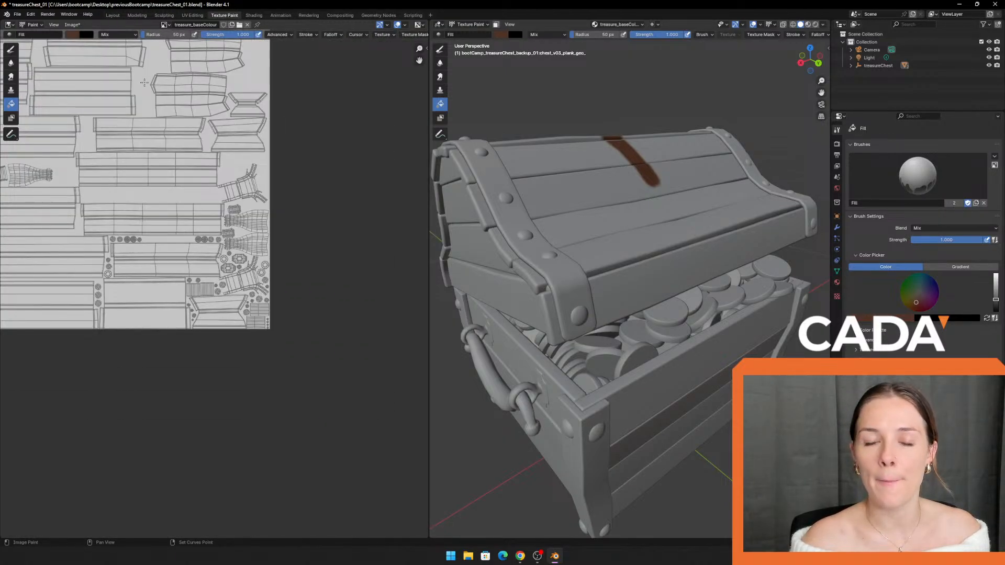
{"action": "scroll", "coordinate": [144, 82], "scroll_direction": "up", "scroll_amount": 3}
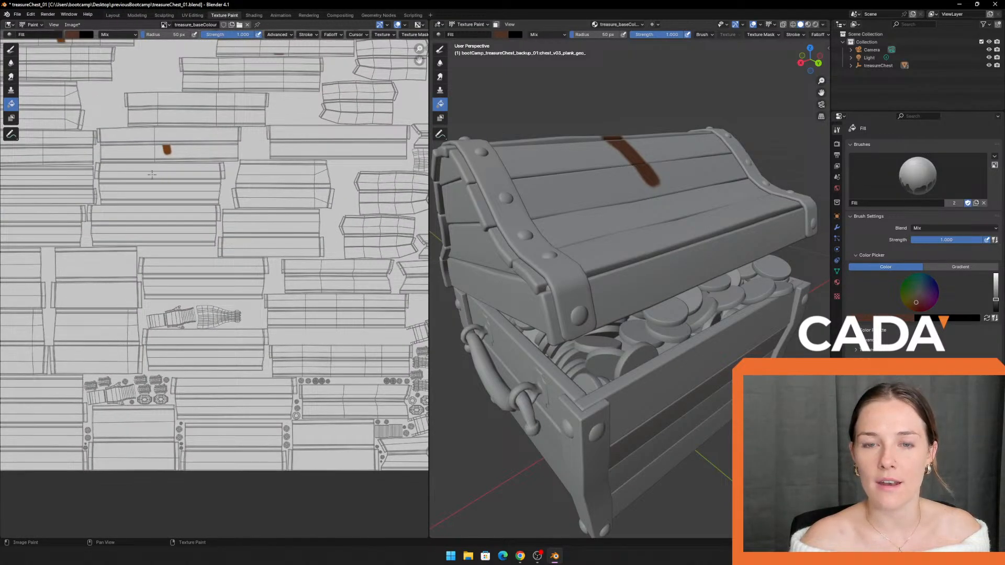
Step: Try to flood the whole chest texture with the Fill tool's brown, check the model, and undo the fill
{"action": "left_click", "coordinate": [239, 199]}
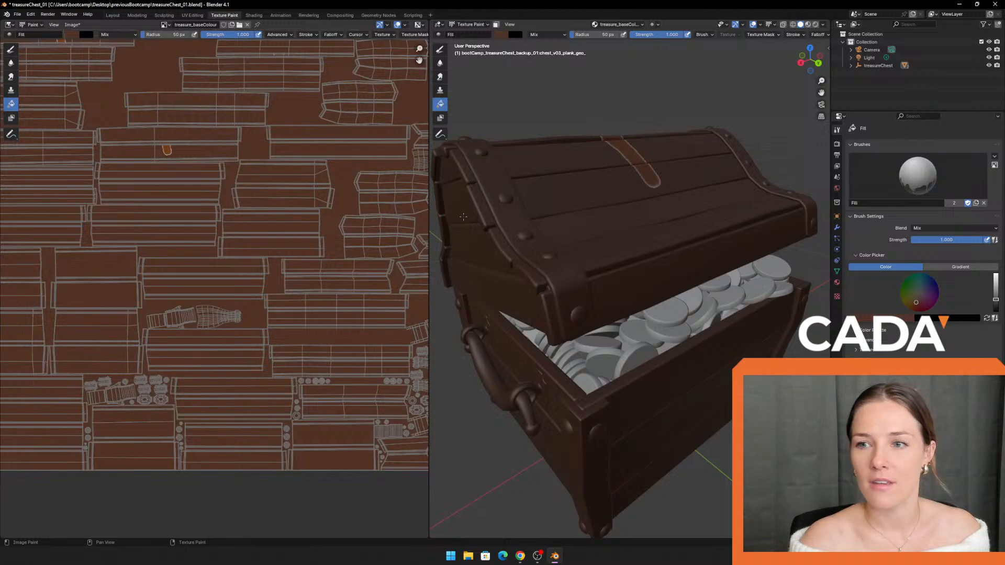
{"action": "scroll", "coordinate": [573, 132], "scroll_direction": "down", "scroll_amount": 2}
{"action": "middle_click_drag", "start_coordinate": [576, 122], "coordinate": [553, 134]}
{"action": "key", "text": "ctrl+z"}
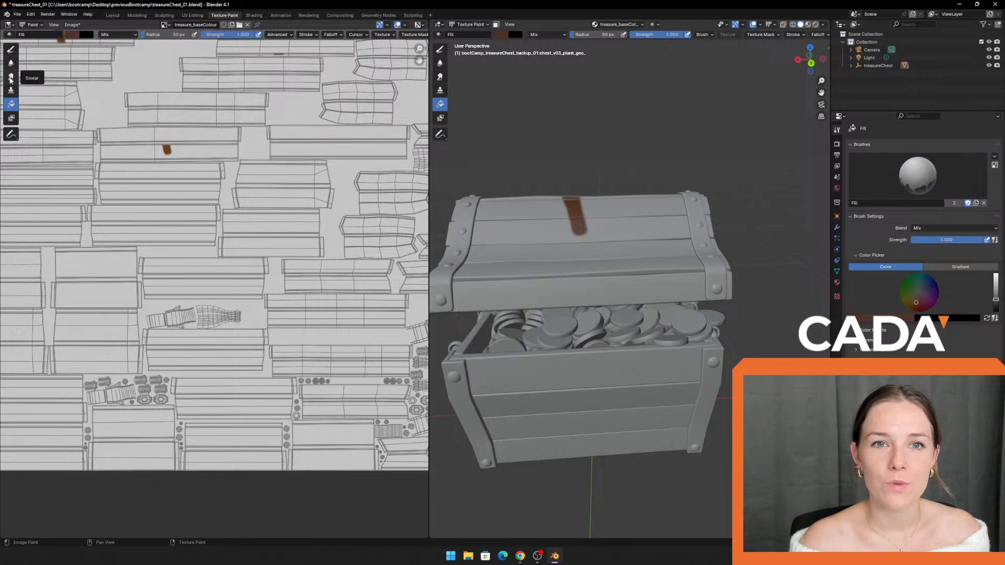
Step: Paint a long brown stroke with the Draw brush across the planks on the front of the chest lid
{"action": "left_click", "coordinate": [10, 49]}
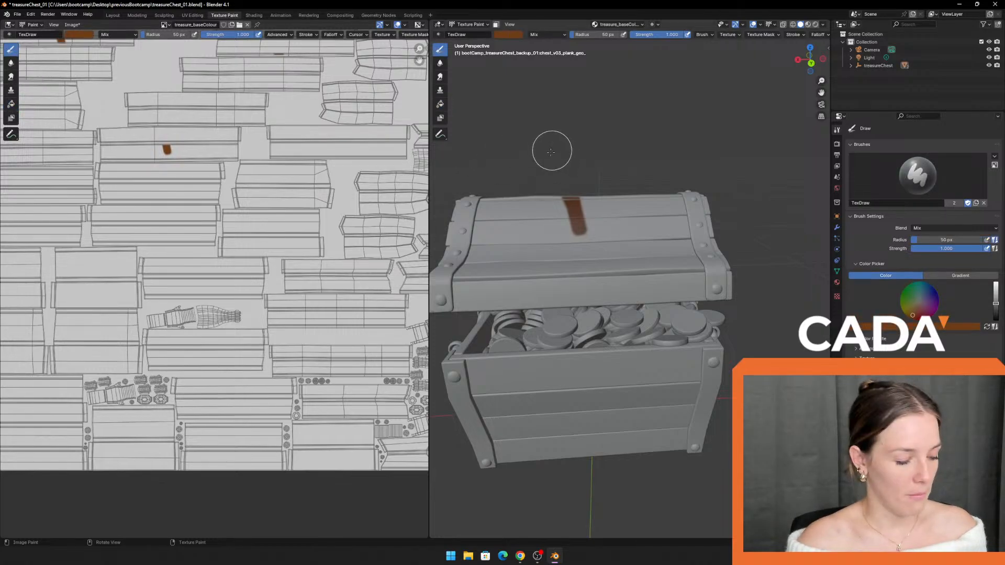
{"action": "scroll", "coordinate": [557, 168], "scroll_direction": "up", "scroll_amount": 6}
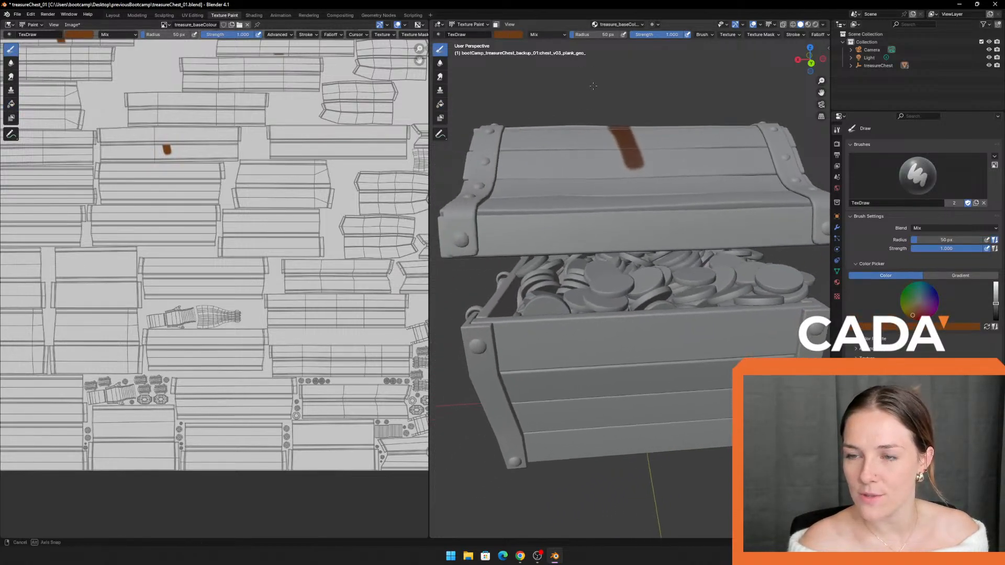
{"action": "middle_click_drag", "start_coordinate": [590, 92], "coordinate": [588, 172]}
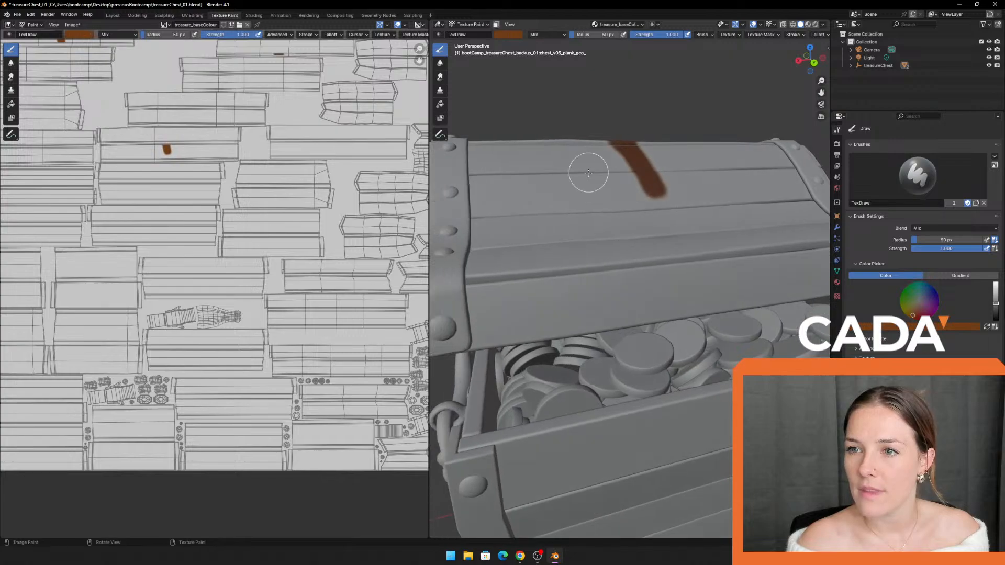
{"action": "mouse_move", "coordinate": [596, 298]}
{"action": "left_mouse_down"}
{"action": "mouse_move", "coordinate": [549, 200]}
{"action": "mouse_move", "coordinate": [541, 150]}
{"action": "left_mouse_up"}
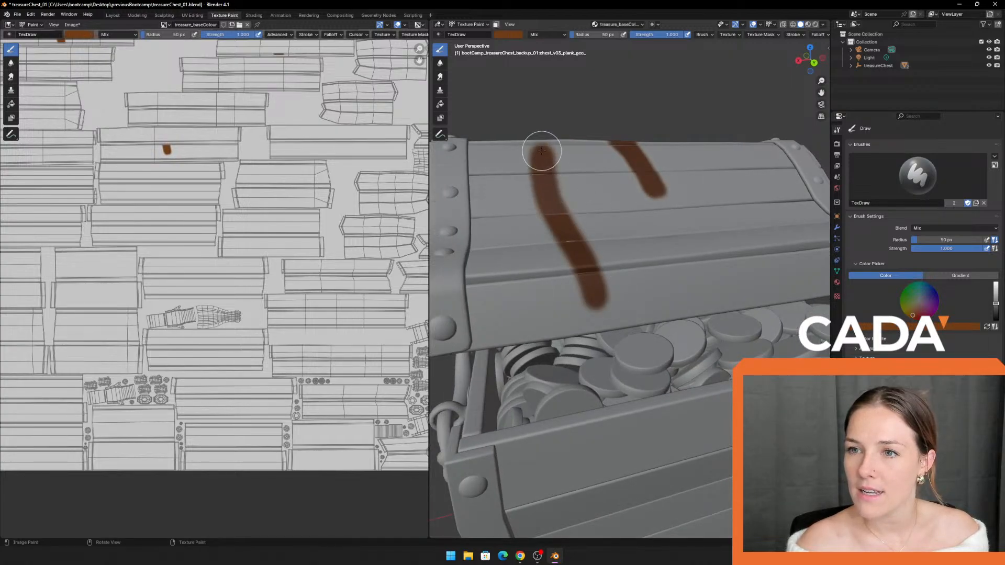
Step: Paint brown strokes diagonally across the lid's back planks and down the back planks of the chest body
{"action": "mouse_move", "coordinate": [517, 117]}
{"action": "middle_mouse_down"}
{"action": "mouse_move", "coordinate": [733, 107]}
{"action": "mouse_move", "coordinate": [673, 95]}
{"action": "mouse_move", "coordinate": [680, 119]}
{"action": "mouse_move", "coordinate": [651, 191]}
{"action": "middle_mouse_up"}
{"action": "left_click_drag", "start_coordinate": [651, 191], "coordinate": [554, 296]}
{"action": "middle_click_drag", "start_coordinate": [505, 348], "coordinate": [566, 269]}
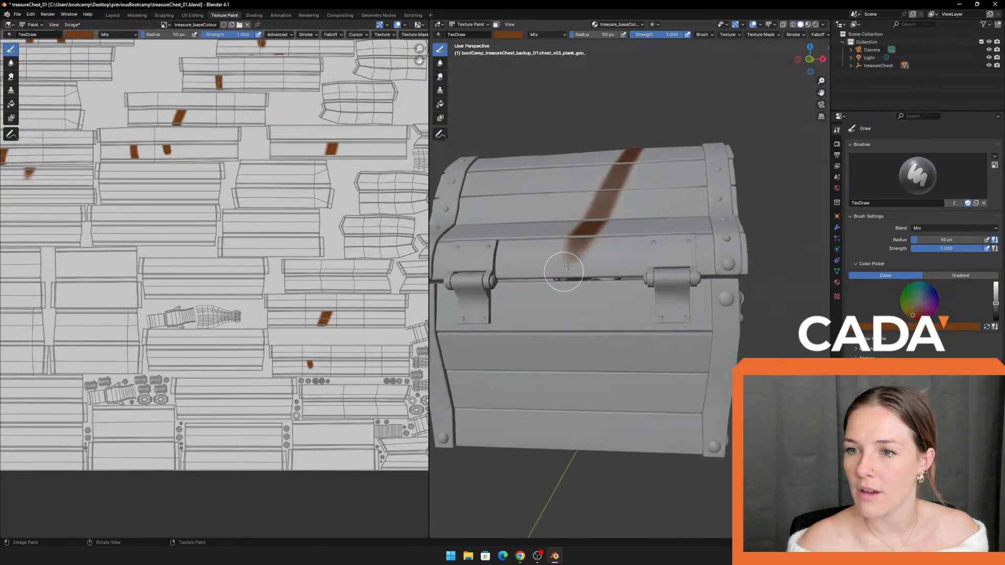
{"action": "mouse_move", "coordinate": [543, 253]}
{"action": "left_mouse_down"}
{"action": "mouse_move", "coordinate": [537, 347]}
{"action": "mouse_move", "coordinate": [551, 423]}
{"action": "left_mouse_up"}
{"action": "scroll", "coordinate": [556, 173], "scroll_direction": "up", "scroll_amount": 8}
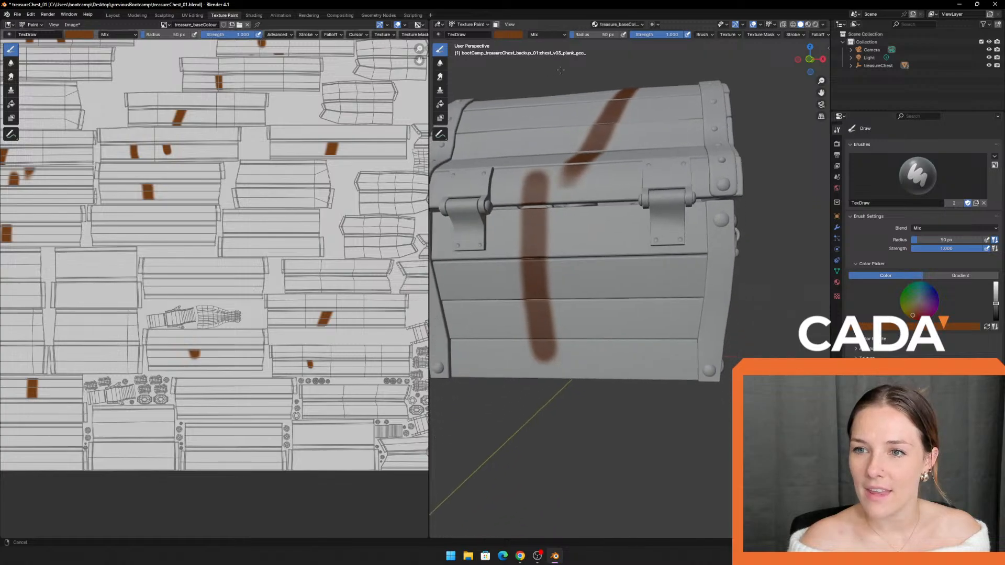
{"action": "middle_click_drag", "start_coordinate": [502, 173], "coordinate": [618, 315], "text": "shift"}
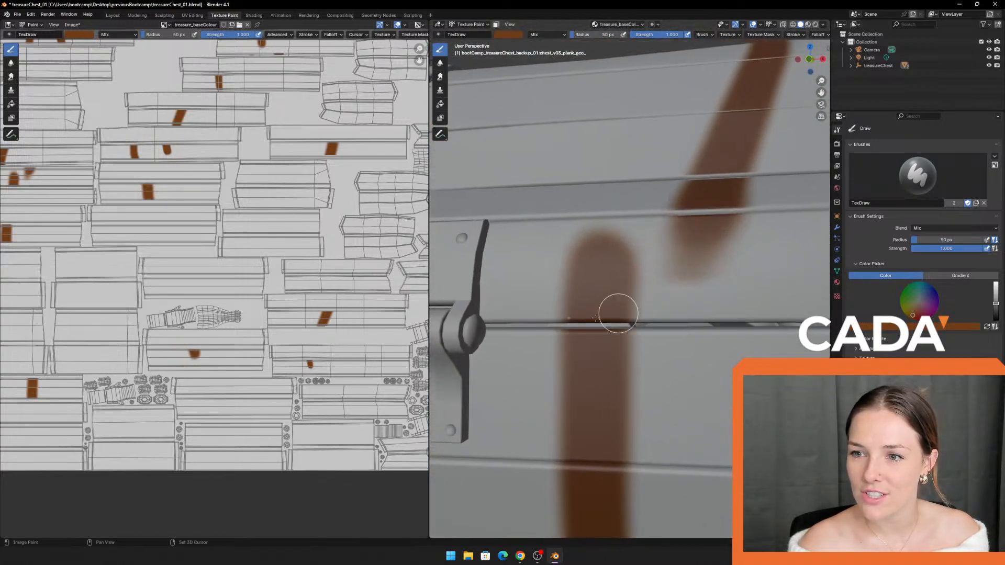
{"action": "right_click_drag", "start_coordinate": [616, 330], "coordinate": [677, 361], "text": "shift"}
{"action": "scroll", "coordinate": [655, 351], "scroll_direction": "down", "scroll_amount": 10}
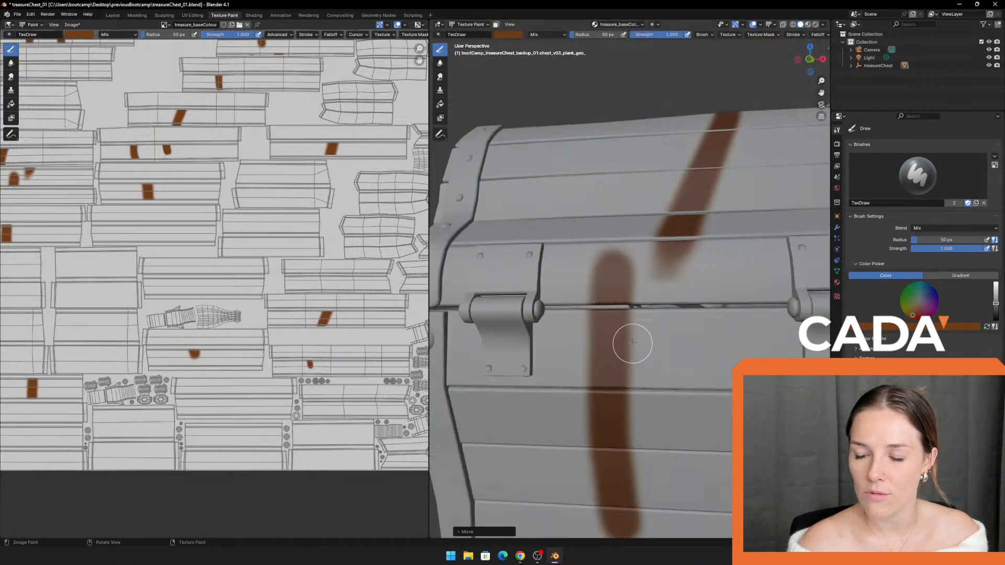
{"action": "key", "text": "g"}
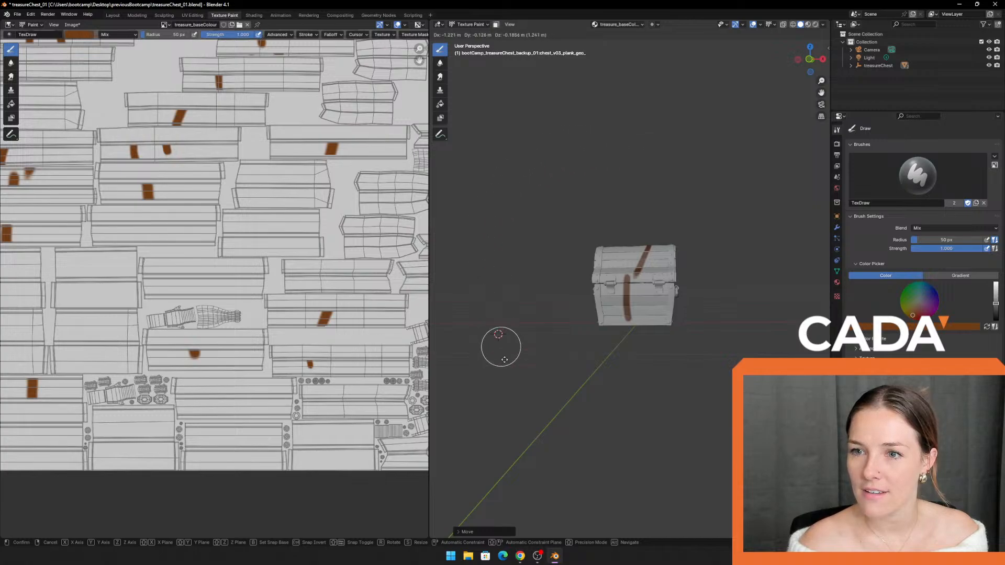
{"action": "key", "text": "Escape"}
{"action": "scroll", "coordinate": [680, 277], "scroll_direction": "up", "scroll_amount": 4}
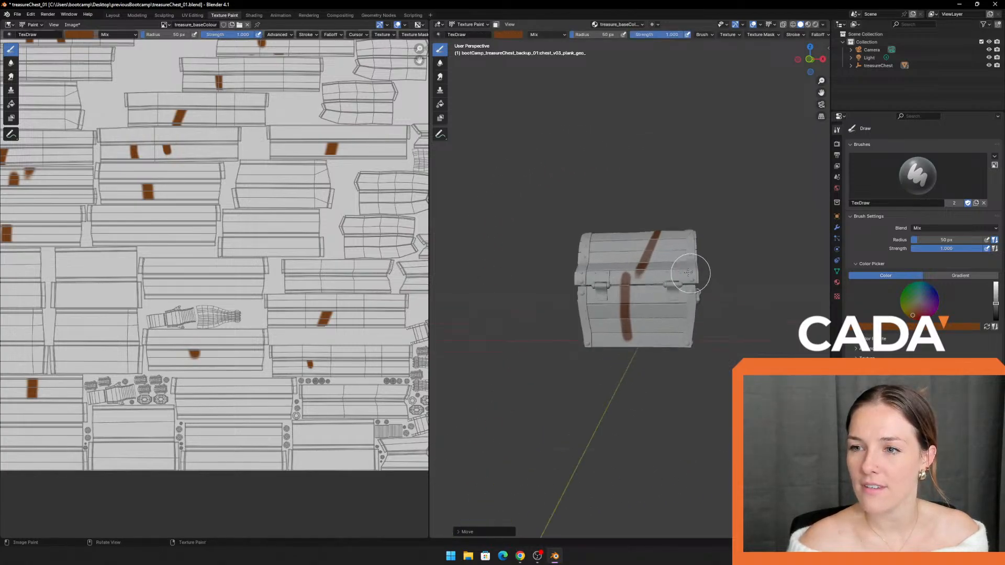
{"action": "scroll", "coordinate": [656, 148], "scroll_direction": "down", "scroll_amount": 8}
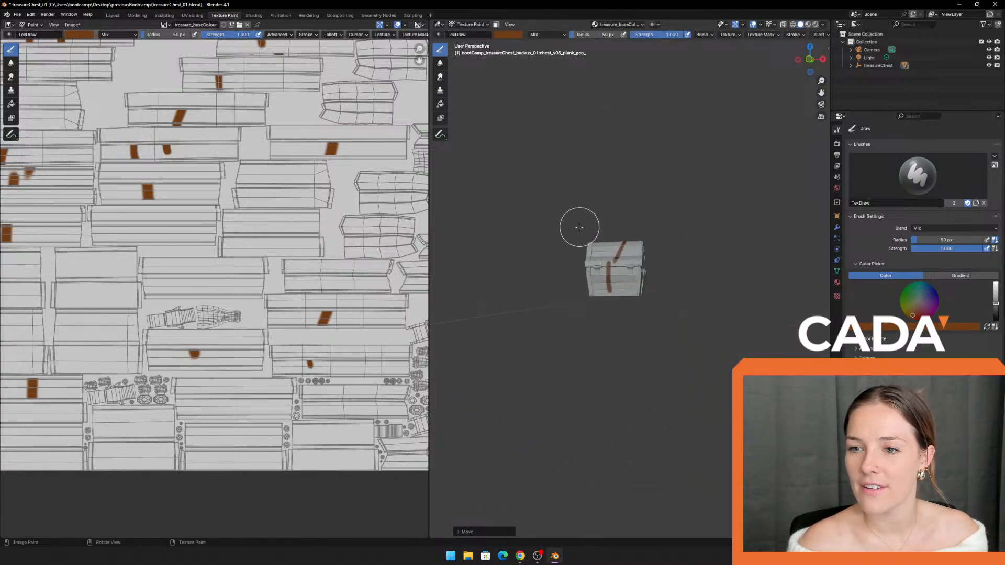
{"action": "middle_click_drag", "start_coordinate": [633, 205], "coordinate": [572, 238]}
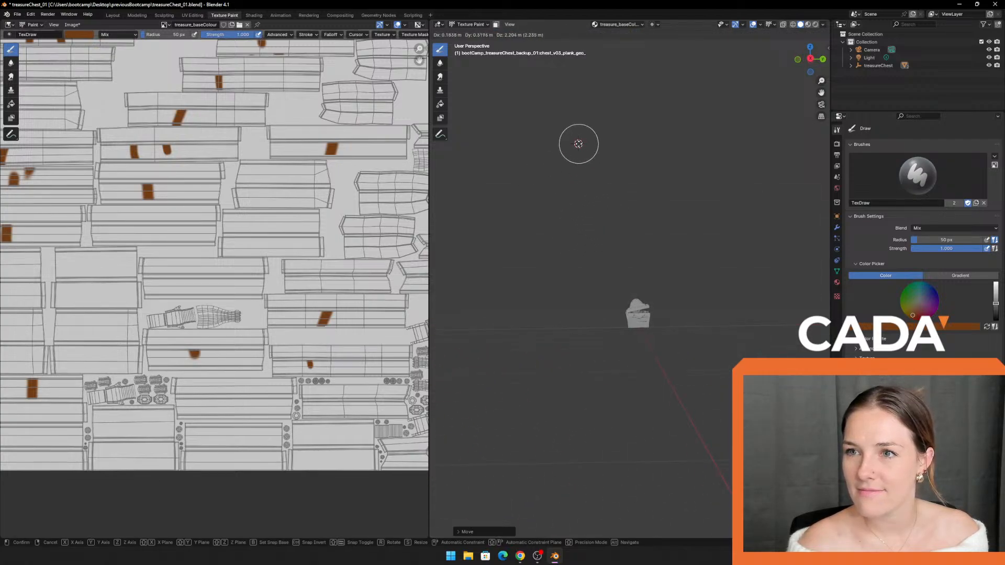
{"action": "scroll", "coordinate": [677, 246], "scroll_direction": "up", "scroll_amount": 10}
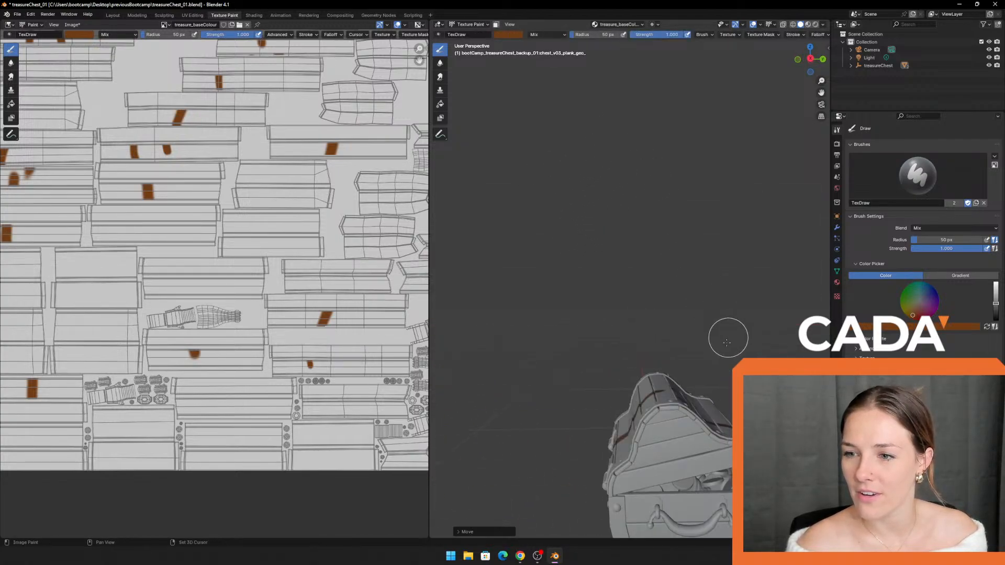
Step: Paint brown strokes over the chest's lower back edge and across the planks on its underside
{"action": "middle_click_drag", "start_coordinate": [729, 343], "coordinate": [608, 164], "text": "shift"}
{"action": "middle_click_drag", "start_coordinate": [589, 130], "coordinate": [600, 178], "text": "shift"}
{"action": "middle_click_drag", "start_coordinate": [600, 177], "coordinate": [579, 136]}
{"action": "scroll", "coordinate": [620, 187], "scroll_direction": "up", "scroll_amount": 3}
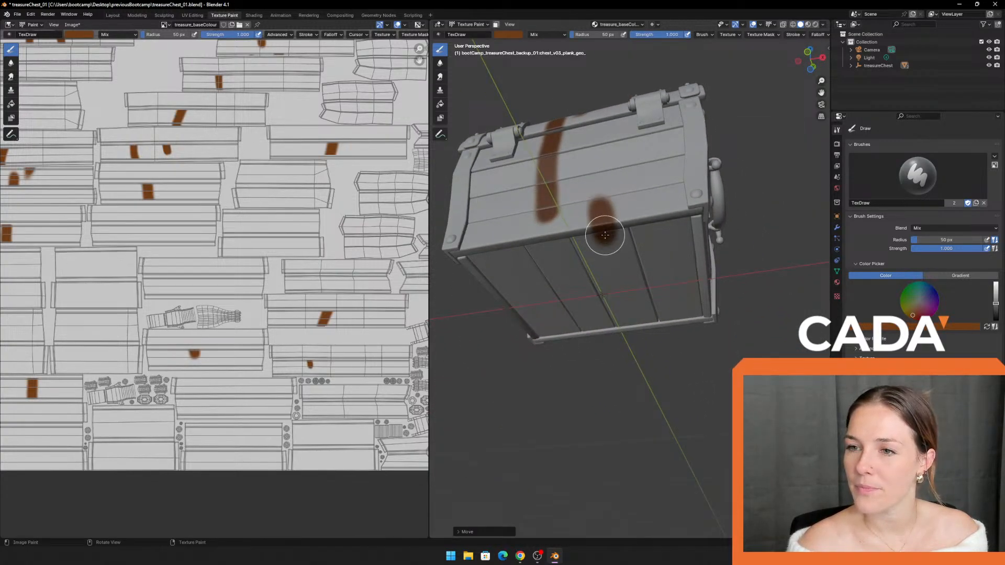
{"action": "left_click_drag", "start_coordinate": [605, 235], "coordinate": [602, 254]}
{"action": "mouse_move", "coordinate": [746, 238]}
{"action": "middle_mouse_down"}
{"action": "mouse_move", "coordinate": [759, 272]}
{"action": "mouse_move", "coordinate": [722, 262]}
{"action": "mouse_move", "coordinate": [723, 290]}
{"action": "mouse_move", "coordinate": [746, 261]}
{"action": "mouse_move", "coordinate": [712, 288]}
{"action": "mouse_move", "coordinate": [763, 281]}
{"action": "middle_mouse_up"}
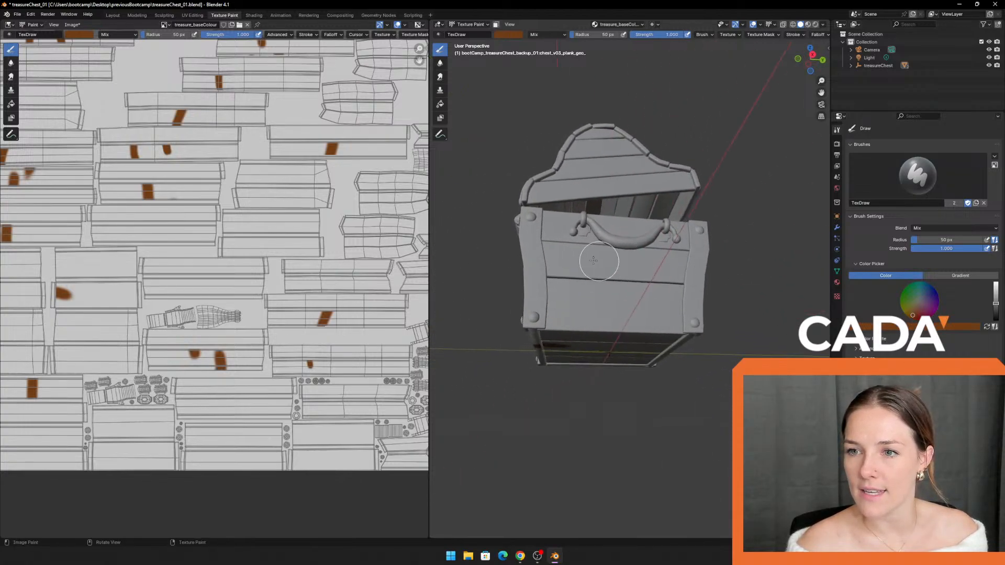
{"action": "left_click", "coordinate": [593, 347]}
Step: Paint brown strokes down the front planks of the chest body and over the side planks below the handle
{"action": "mouse_move", "coordinate": [684, 359]}
{"action": "middle_mouse_down"}
{"action": "mouse_move", "coordinate": [733, 350]}
{"action": "mouse_move", "coordinate": [725, 361]}
{"action": "mouse_move", "coordinate": [720, 311]}
{"action": "mouse_move", "coordinate": [733, 294]}
{"action": "mouse_move", "coordinate": [709, 347]}
{"action": "mouse_move", "coordinate": [573, 381]}
{"action": "middle_mouse_up"}
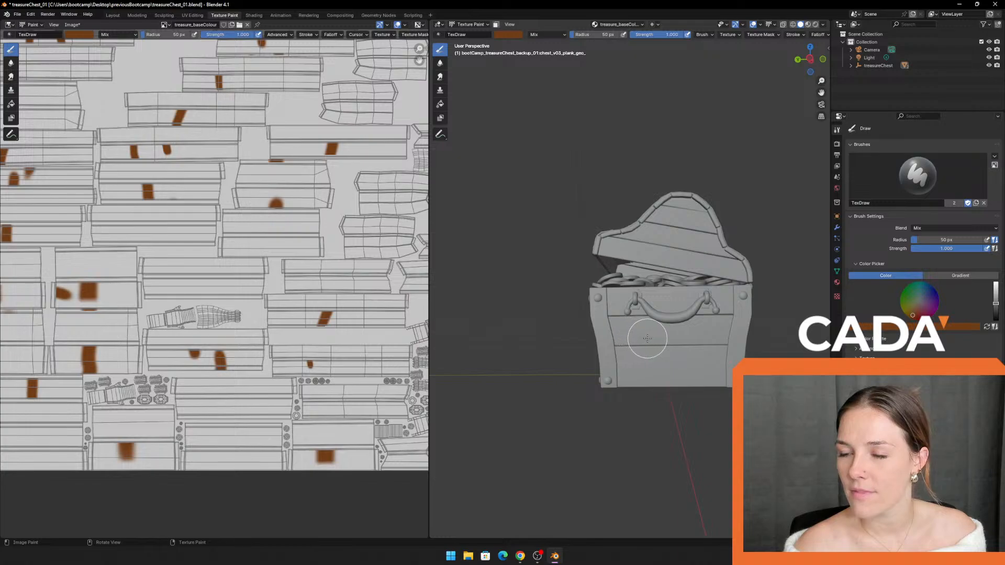
{"action": "middle_click_drag", "start_coordinate": [604, 396], "coordinate": [602, 327]}
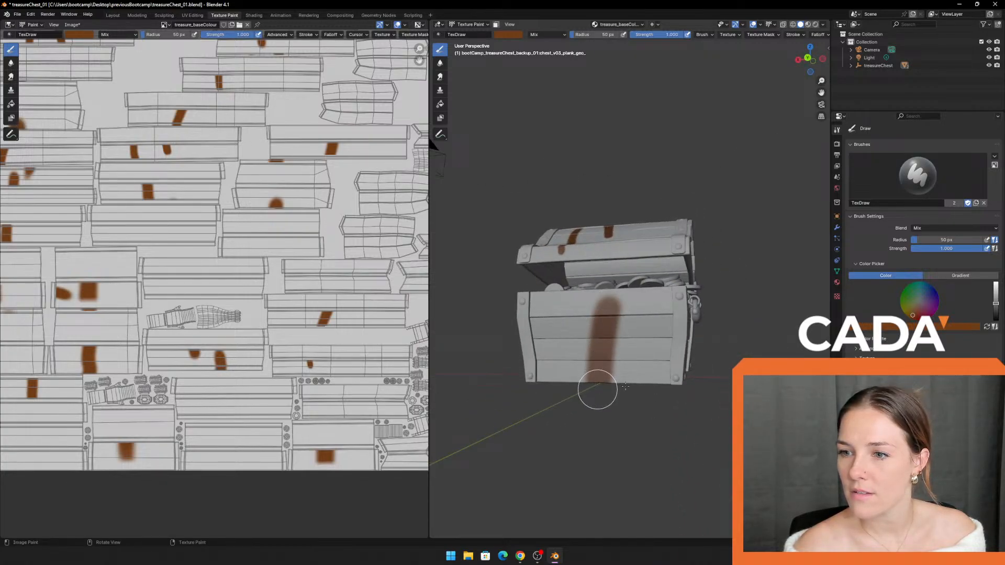
{"action": "middle_click_drag", "start_coordinate": [761, 329], "coordinate": [655, 252]}
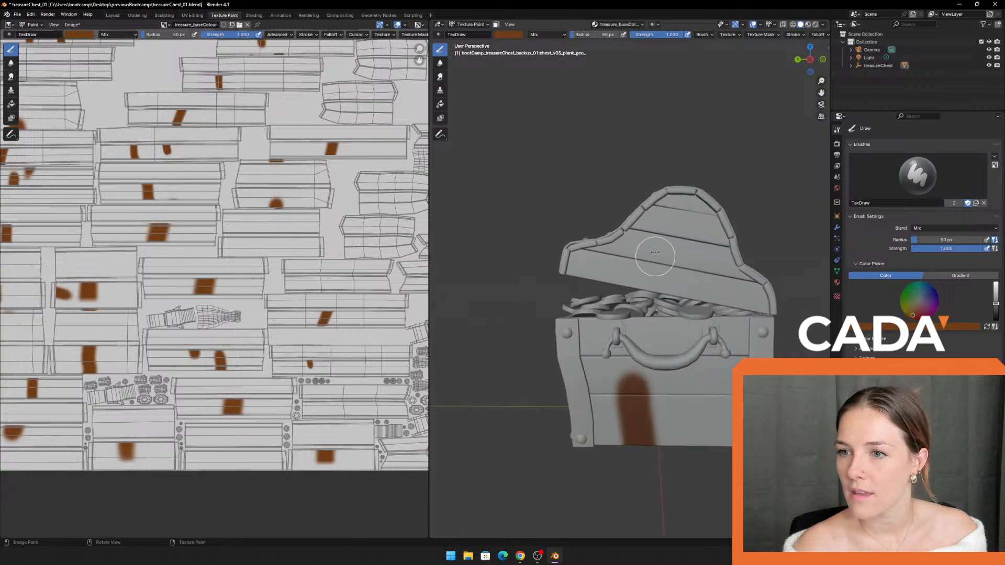
Step: Paint a brown stroke from the peak down across the planks on the side of the lid above the handle
{"action": "scroll", "coordinate": [661, 236], "scroll_direction": "up", "scroll_amount": 4}
{"action": "left_click", "coordinate": [730, 138]}
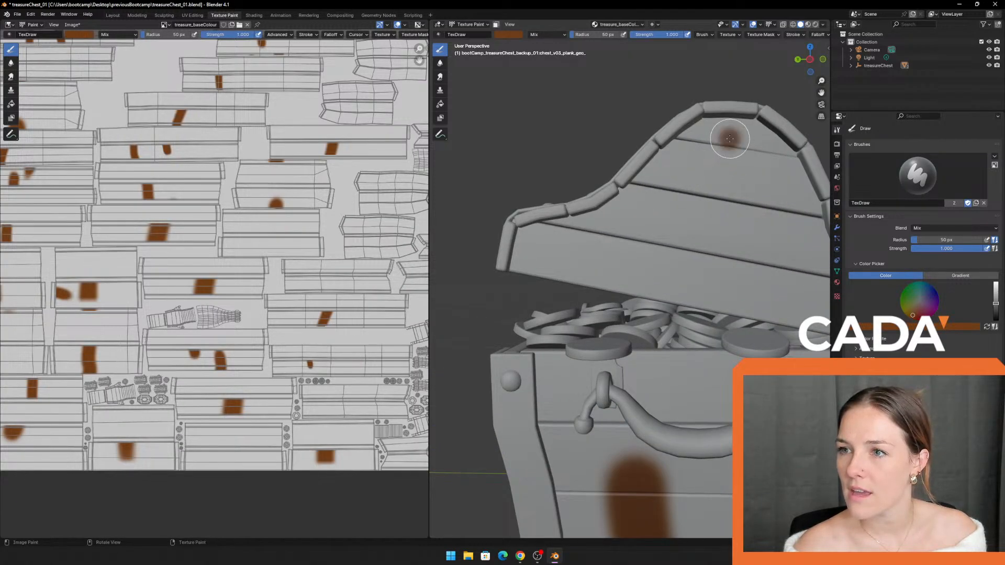
{"action": "mouse_move", "coordinate": [730, 138]}
{"action": "left_mouse_down"}
{"action": "mouse_move", "coordinate": [701, 228]}
{"action": "mouse_move", "coordinate": [669, 264]}
{"action": "left_mouse_up"}
{"action": "scroll", "coordinate": [613, 260], "scroll_direction": "down", "scroll_amount": 2}
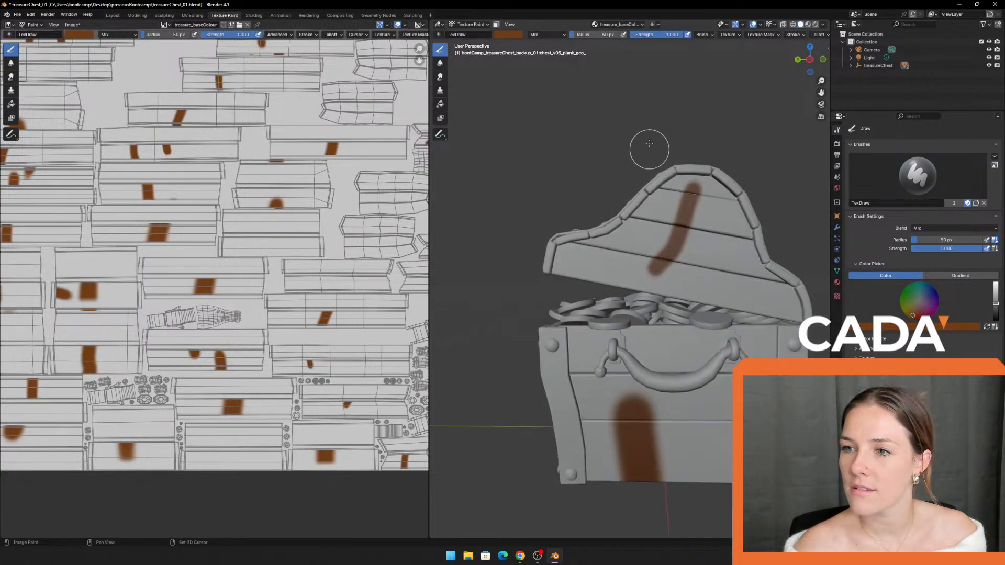
Step: Paint a brown stroke from the peak down across the planks on the unmarked side of the lid
{"action": "middle_click_drag", "start_coordinate": [649, 143], "coordinate": [542, 162]}
{"action": "scroll", "coordinate": [673, 164], "scroll_direction": "up", "scroll_amount": 4}
{"action": "scroll", "coordinate": [660, 151], "scroll_direction": "down", "scroll_amount": 3}
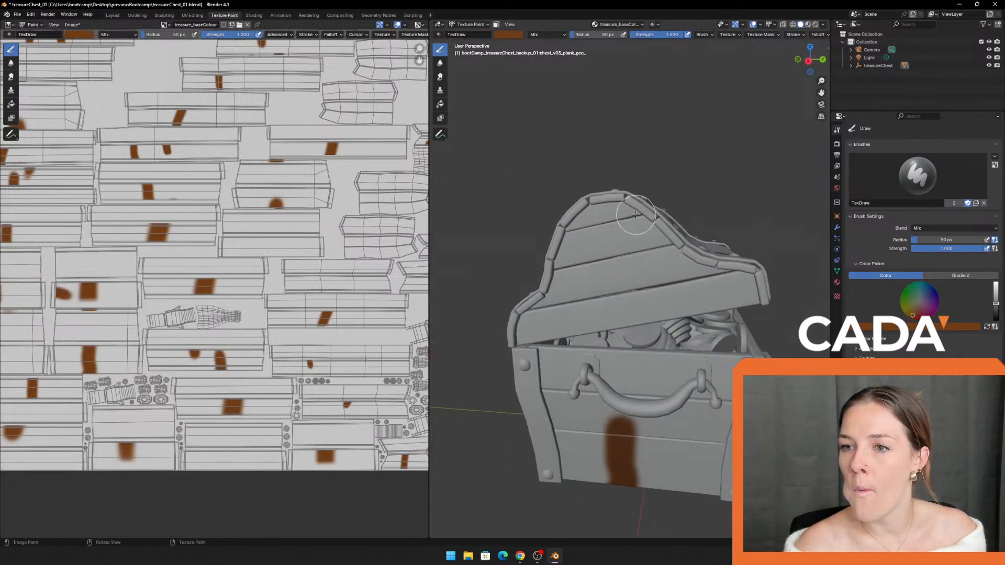
{"action": "left_click_drag", "start_coordinate": [605, 212], "coordinate": [606, 316]}
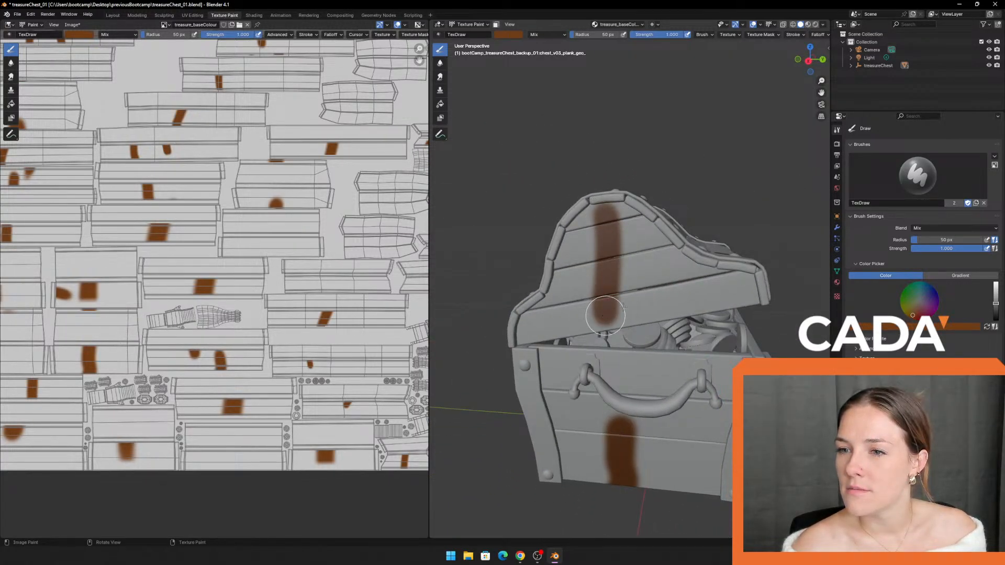
{"action": "middle_click_drag", "start_coordinate": [606, 315], "coordinate": [635, 351]}
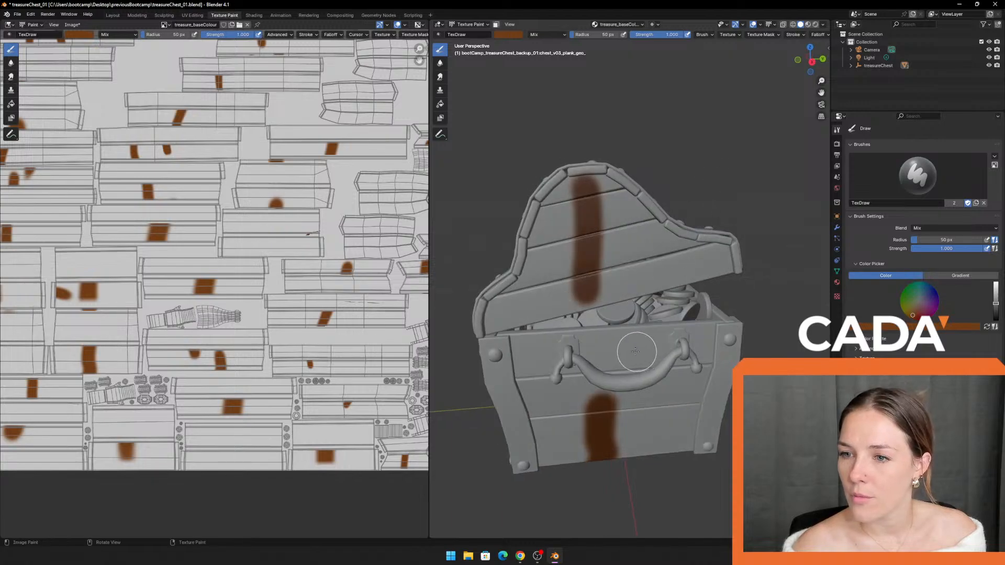
Step: Paint a brown dab on the top side plank of the chest body, just above the handle's curve
{"action": "mouse_move", "coordinate": [721, 181]}
{"action": "middle_mouse_down"}
{"action": "mouse_move", "coordinate": [700, 191]}
{"action": "mouse_move", "coordinate": [634, 174]}
{"action": "mouse_move", "coordinate": [569, 176]}
{"action": "middle_mouse_up"}
{"action": "middle_click_drag", "start_coordinate": [689, 356], "coordinate": [624, 307], "text": "shift"}
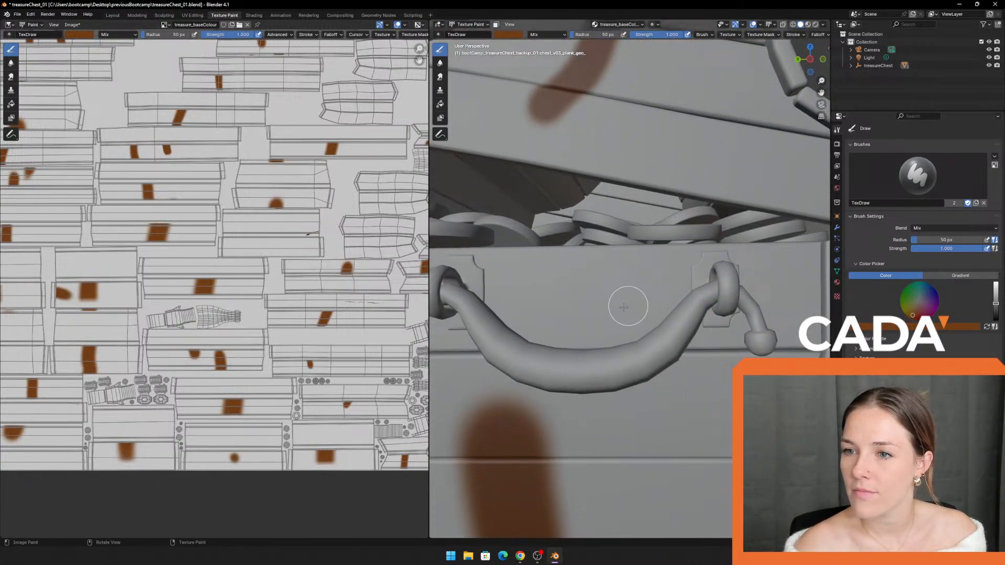
{"action": "left_click", "coordinate": [593, 299]}
Step: Paint a diagonal brown stroke across the two unmarked curved UV islands near the upper edge of the base colour texture
{"action": "left_click_drag", "start_coordinate": [429, 230], "coordinate": [601, 230]}
{"action": "scroll", "coordinate": [341, 254], "scroll_direction": "down", "scroll_amount": 6}
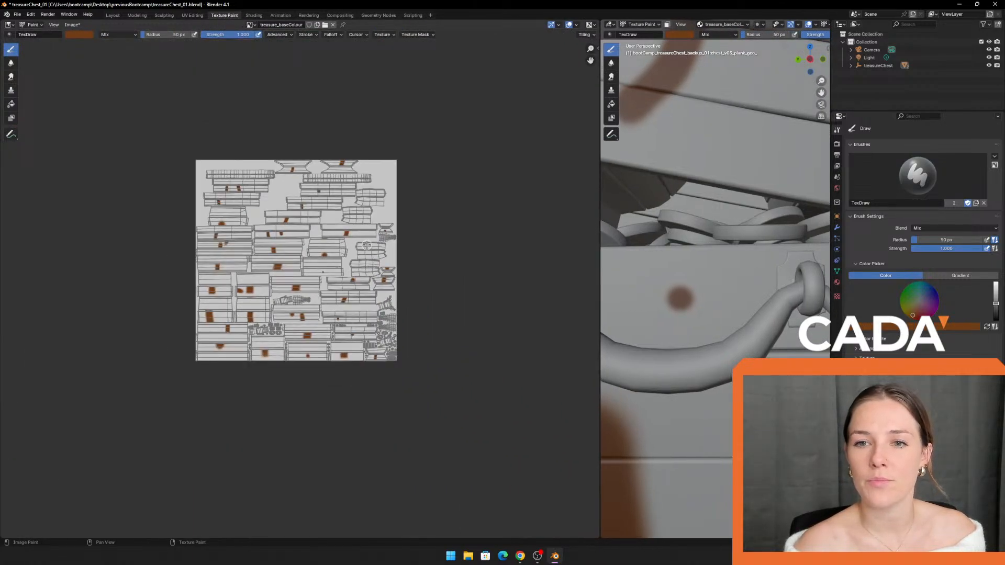
{"action": "scroll", "coordinate": [367, 245], "scroll_direction": "up", "scroll_amount": 3}
{"action": "middle_click_drag", "start_coordinate": [258, 77], "coordinate": [225, 170]}
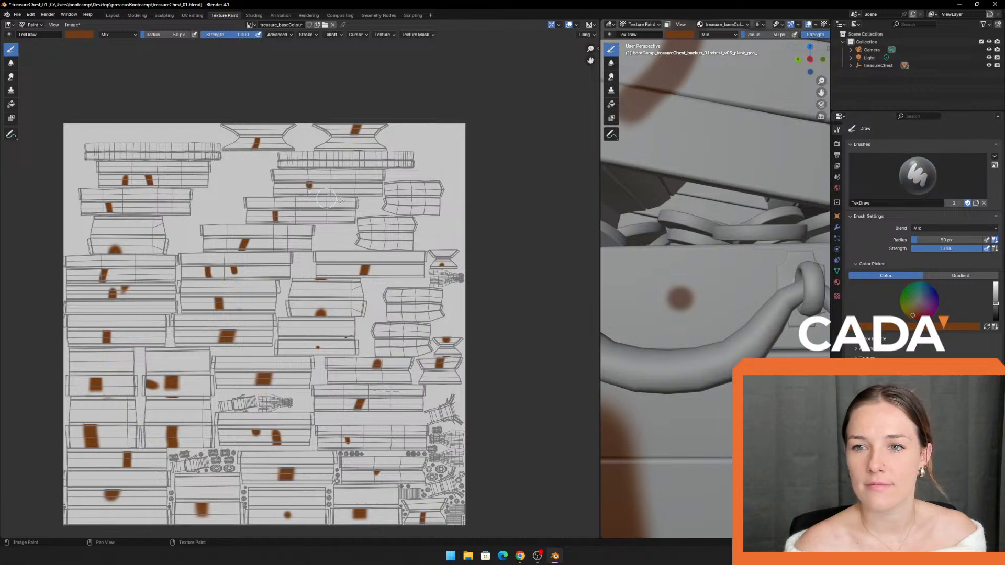
{"action": "scroll", "coordinate": [340, 200], "scroll_direction": "up", "scroll_amount": 3}
{"action": "middle_click_drag", "start_coordinate": [503, 114], "coordinate": [384, 172]}
{"action": "left_click_drag", "start_coordinate": [401, 153], "coordinate": [356, 242]}
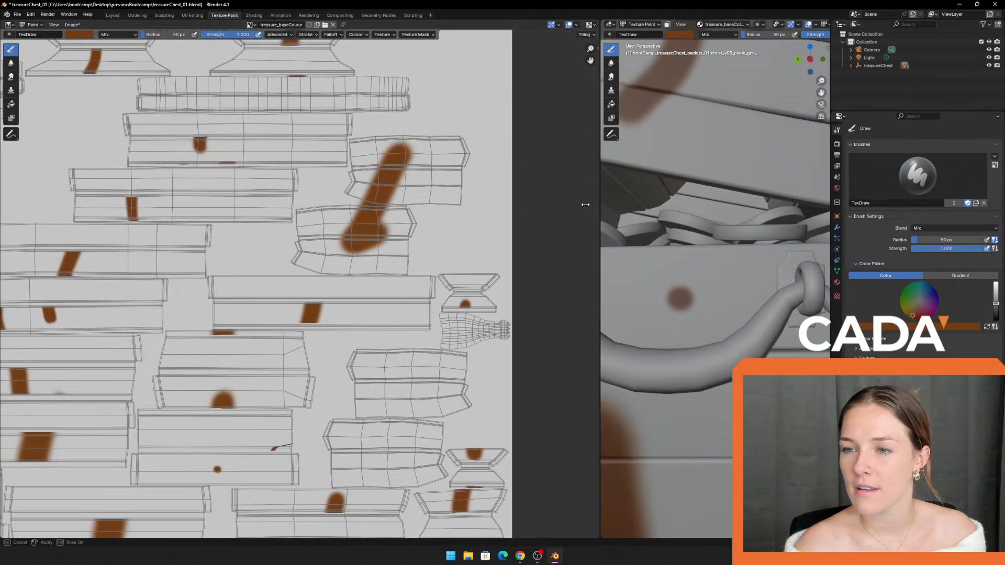
Step: Examine the chest from its side and front, and the brown marks across the whole UV layout
{"action": "left_click_drag", "start_coordinate": [585, 204], "coordinate": [195, 205]}
{"action": "scroll", "coordinate": [368, 254], "scroll_direction": "down", "scroll_amount": 6}
{"action": "scroll", "coordinate": [373, 260], "scroll_direction": "up", "scroll_amount": 3}
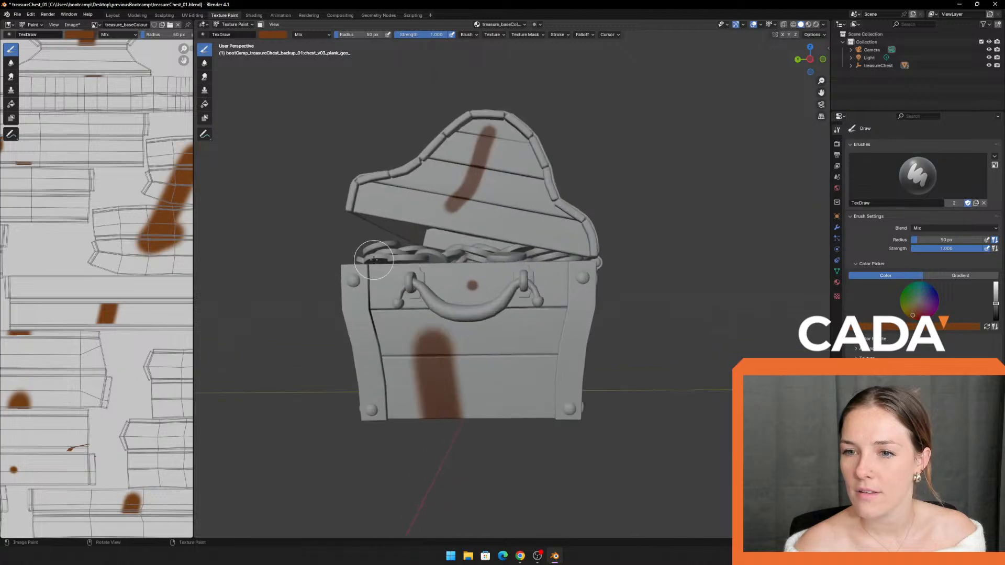
{"action": "scroll", "coordinate": [374, 260], "scroll_direction": "up", "scroll_amount": 1}
{"action": "middle_click_drag", "start_coordinate": [319, 241], "coordinate": [364, 248], "text": "shift"}
{"action": "mouse_move", "coordinate": [268, 233]}
{"action": "middle_mouse_down"}
{"action": "mouse_move", "coordinate": [483, 248]}
{"action": "mouse_move", "coordinate": [555, 241]}
{"action": "mouse_move", "coordinate": [516, 173]}
{"action": "mouse_move", "coordinate": [437, 222]}
{"action": "mouse_move", "coordinate": [418, 260]}
{"action": "mouse_move", "coordinate": [388, 253]}
{"action": "middle_mouse_up"}
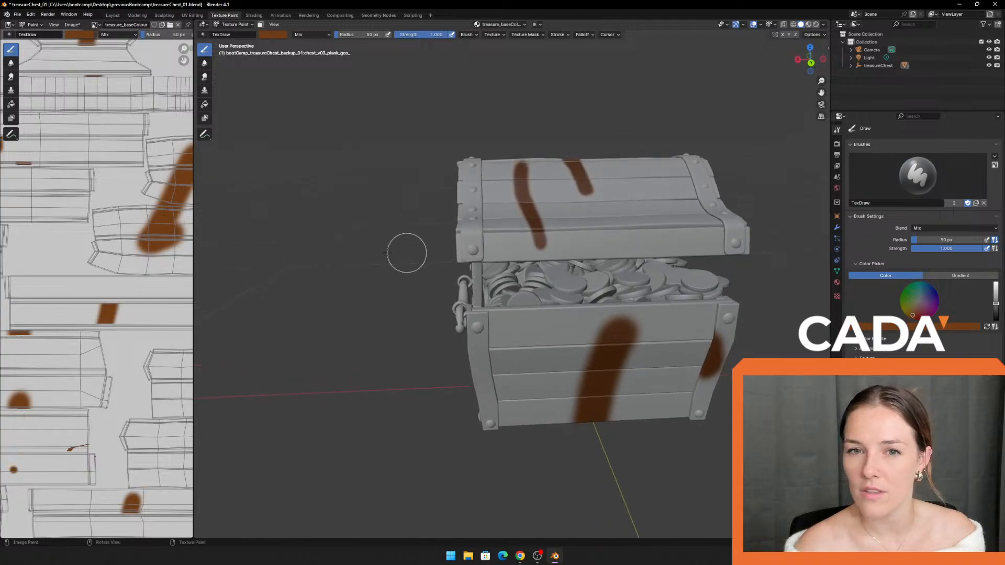
{"action": "left_click_drag", "start_coordinate": [193, 229], "coordinate": [636, 236]}
{"action": "scroll", "coordinate": [465, 240], "scroll_direction": "down", "scroll_amount": 2}
{"action": "scroll", "coordinate": [225, 178], "scroll_direction": "up", "scroll_amount": 2}
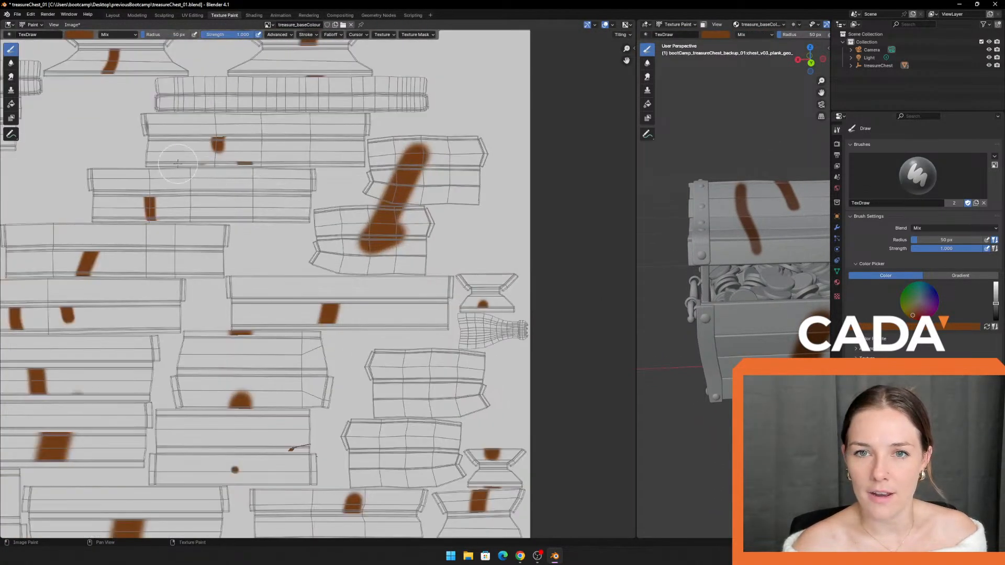
{"action": "scroll", "coordinate": [189, 165], "scroll_direction": "down", "scroll_amount": 2}
{"action": "middle_click_drag", "start_coordinate": [166, 157], "coordinate": [256, 152]}
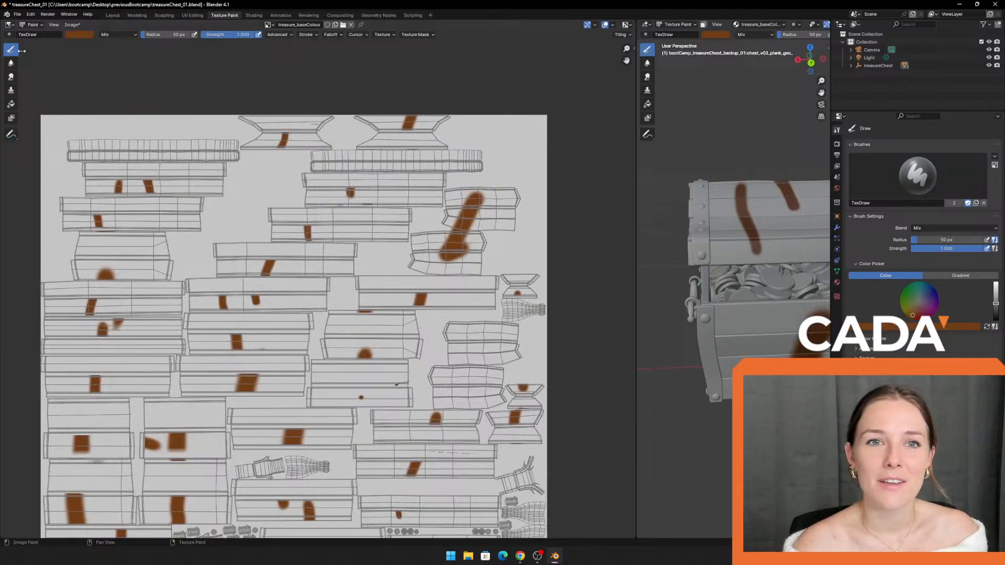
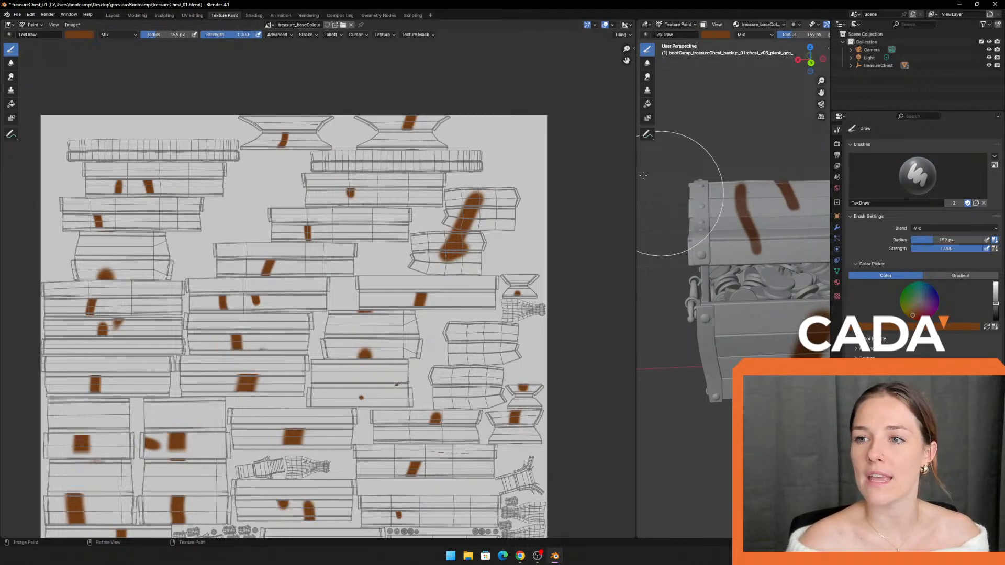
Step: Try to paint the end of the lid's front plank brown with a 159 px brush, and undo the stroke
{"action": "left_click_drag", "start_coordinate": [637, 166], "coordinate": [244, 164]}
{"action": "scroll", "coordinate": [505, 202], "scroll_direction": "up", "scroll_amount": 8}
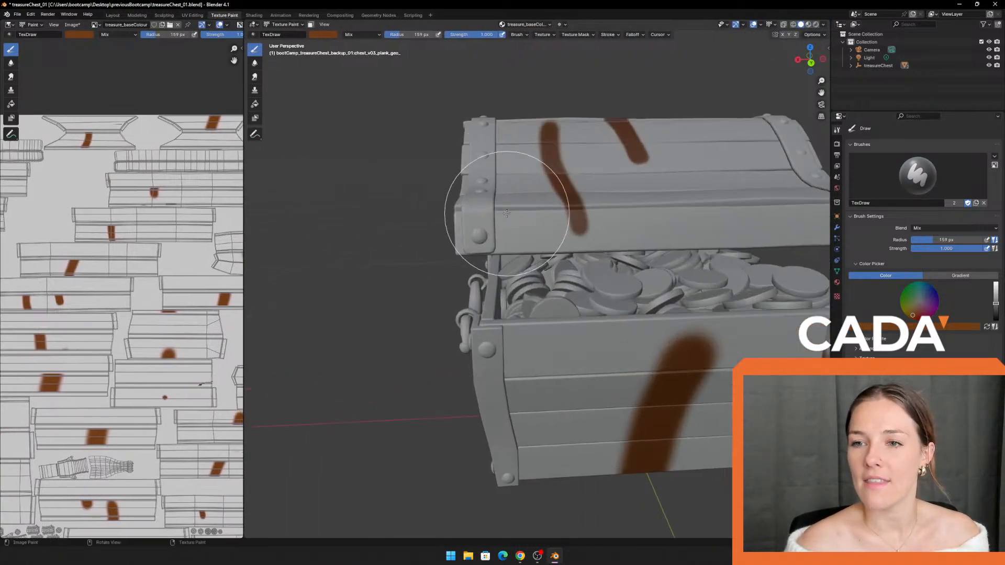
{"action": "middle_click_drag", "start_coordinate": [479, 137], "coordinate": [511, 267], "text": "shift"}
{"action": "middle_click_drag", "start_coordinate": [540, 198], "coordinate": [511, 195], "text": "shift"}
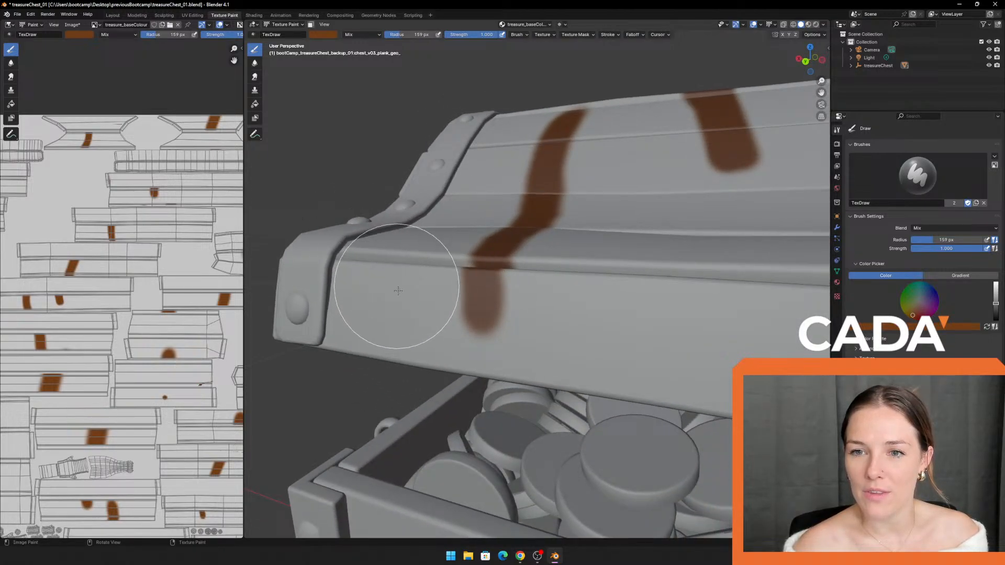
{"action": "mouse_move", "coordinate": [416, 293]}
{"action": "left_mouse_down"}
{"action": "mouse_move", "coordinate": [383, 291]}
{"action": "mouse_move", "coordinate": [369, 308]}
{"action": "mouse_move", "coordinate": [349, 273]}
{"action": "left_mouse_up"}
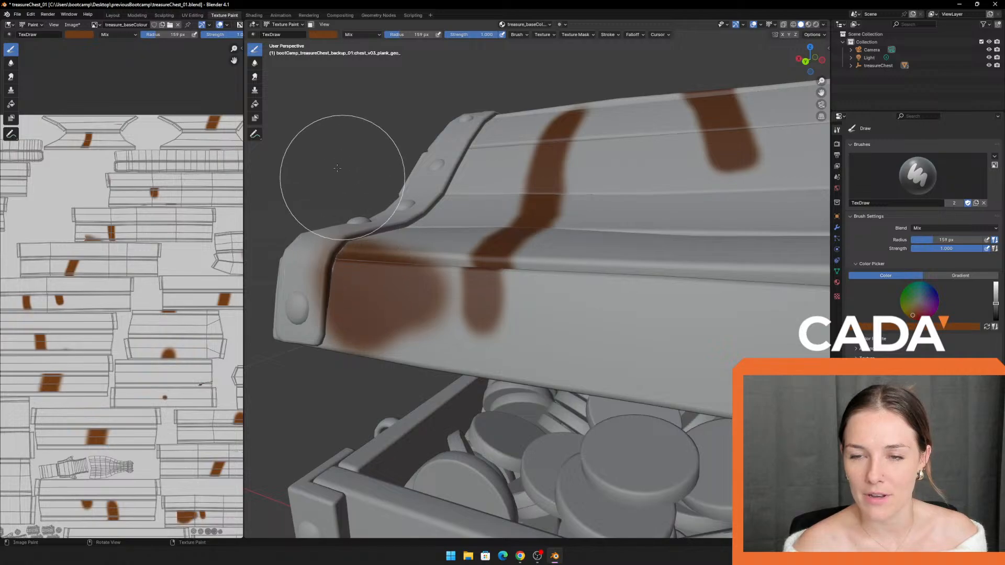
{"action": "key", "text": "ctrl+z"}
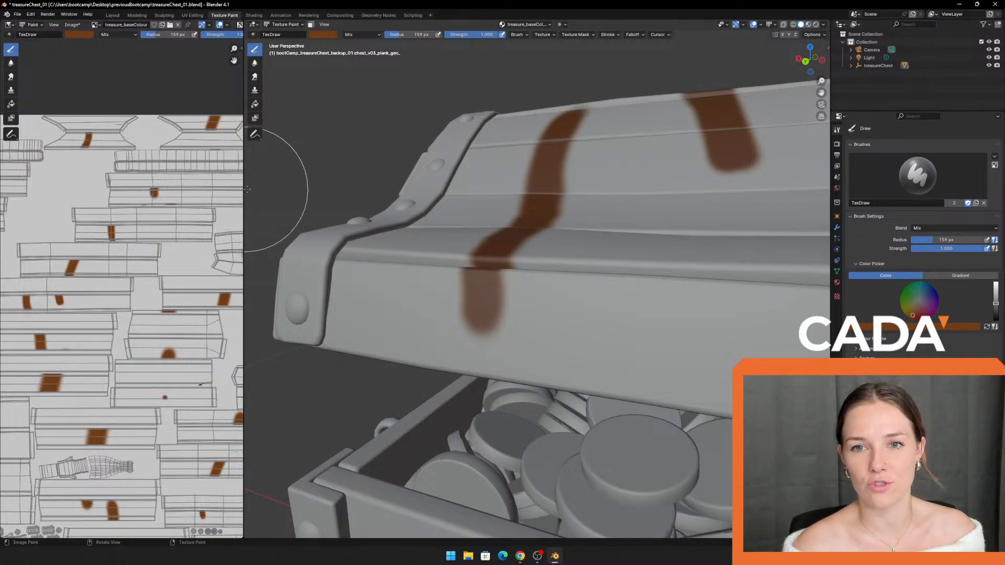
Step: Paint broad brown strokes with the 159 px brush over the plank and strap UV islands in the texture's upper part
{"action": "left_click_drag", "start_coordinate": [244, 189], "coordinate": [655, 189]}
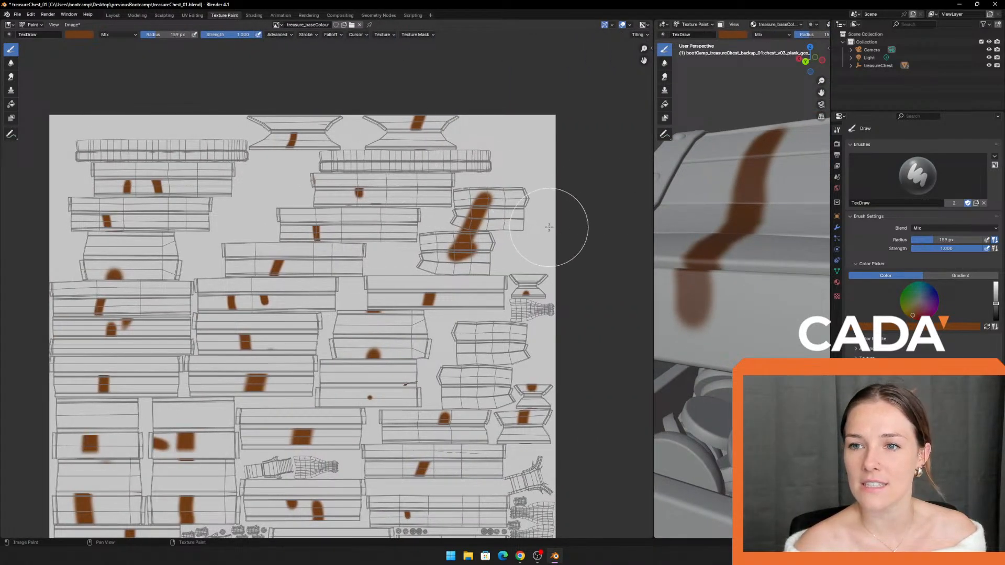
{"action": "scroll", "coordinate": [547, 224], "scroll_direction": "down", "scroll_amount": 1}
{"action": "middle_click_drag", "start_coordinate": [547, 224], "coordinate": [546, 203]}
{"action": "mouse_move", "coordinate": [131, 160]}
{"action": "left_mouse_down"}
{"action": "mouse_move", "coordinate": [304, 158]}
{"action": "mouse_move", "coordinate": [288, 146]}
{"action": "mouse_move", "coordinate": [303, 128]}
{"action": "mouse_move", "coordinate": [432, 143]}
{"action": "mouse_move", "coordinate": [335, 149]}
{"action": "mouse_move", "coordinate": [398, 167]}
{"action": "mouse_move", "coordinate": [317, 177]}
{"action": "mouse_move", "coordinate": [325, 214]}
{"action": "mouse_move", "coordinate": [306, 206]}
{"action": "mouse_move", "coordinate": [392, 210]}
{"action": "mouse_move", "coordinate": [334, 232]}
{"action": "mouse_move", "coordinate": [338, 244]}
{"action": "mouse_move", "coordinate": [251, 249]}
{"action": "mouse_move", "coordinate": [312, 246]}
{"action": "mouse_move", "coordinate": [344, 260]}
{"action": "mouse_move", "coordinate": [209, 262]}
{"action": "mouse_move", "coordinate": [272, 251]}
{"action": "mouse_move", "coordinate": [260, 287]}
{"action": "mouse_move", "coordinate": [210, 273]}
{"action": "left_mouse_up"}
{"action": "mouse_move", "coordinate": [246, 179]}
{"action": "left_mouse_down"}
{"action": "mouse_move", "coordinate": [210, 204]}
{"action": "mouse_move", "coordinate": [247, 220]}
{"action": "mouse_move", "coordinate": [199, 178]}
{"action": "mouse_move", "coordinate": [139, 185]}
{"action": "mouse_move", "coordinate": [124, 203]}
{"action": "mouse_move", "coordinate": [134, 251]}
{"action": "mouse_move", "coordinate": [162, 220]}
{"action": "mouse_move", "coordinate": [155, 250]}
{"action": "mouse_move", "coordinate": [227, 236]}
{"action": "mouse_move", "coordinate": [260, 189]}
{"action": "mouse_move", "coordinate": [278, 191]}
{"action": "mouse_move", "coordinate": [241, 226]}
{"action": "mouse_move", "coordinate": [168, 247]}
{"action": "mouse_move", "coordinate": [197, 265]}
{"action": "mouse_move", "coordinate": [241, 261]}
{"action": "left_mouse_up"}
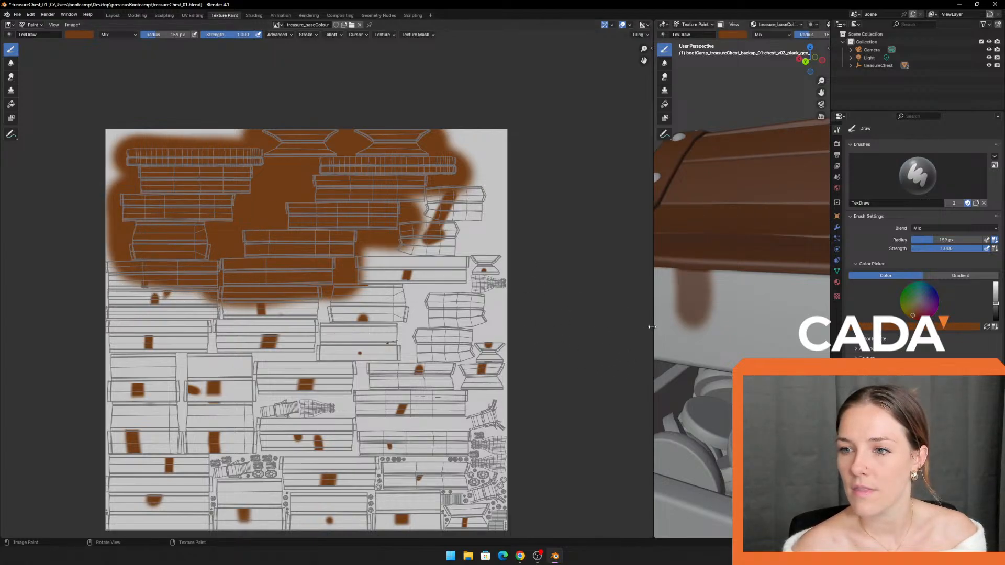
Step: Try to paint brown over a rivet on the lid's edge strap, and undo the stroke
{"action": "left_click_drag", "start_coordinate": [652, 327], "coordinate": [91, 301]}
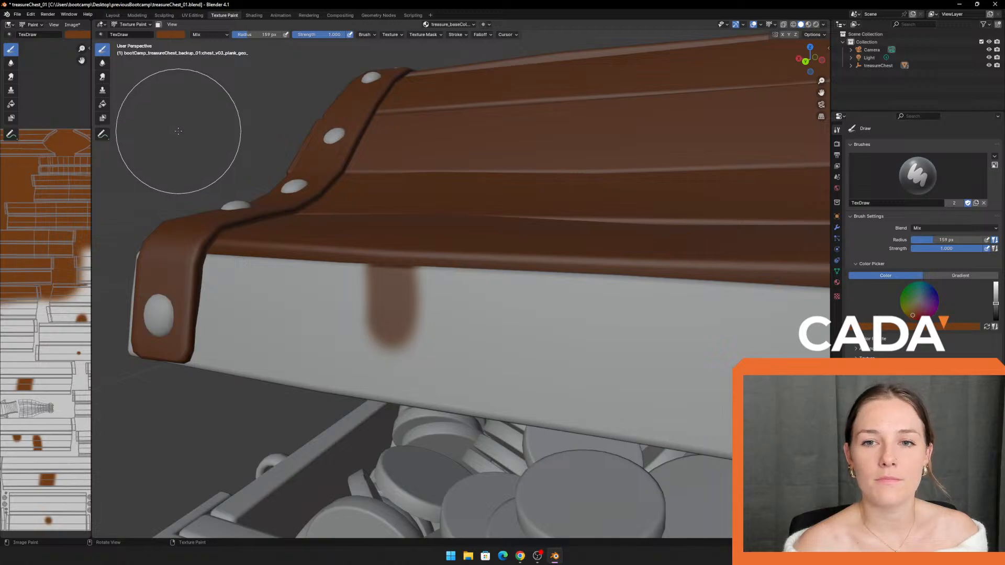
{"action": "mouse_move", "coordinate": [214, 171]}
{"action": "middle_mouse_down"}
{"action": "mouse_move", "coordinate": [288, 117]}
{"action": "mouse_move", "coordinate": [256, 123]}
{"action": "mouse_move", "coordinate": [278, 164]}
{"action": "mouse_move", "coordinate": [277, 128]}
{"action": "middle_mouse_up"}
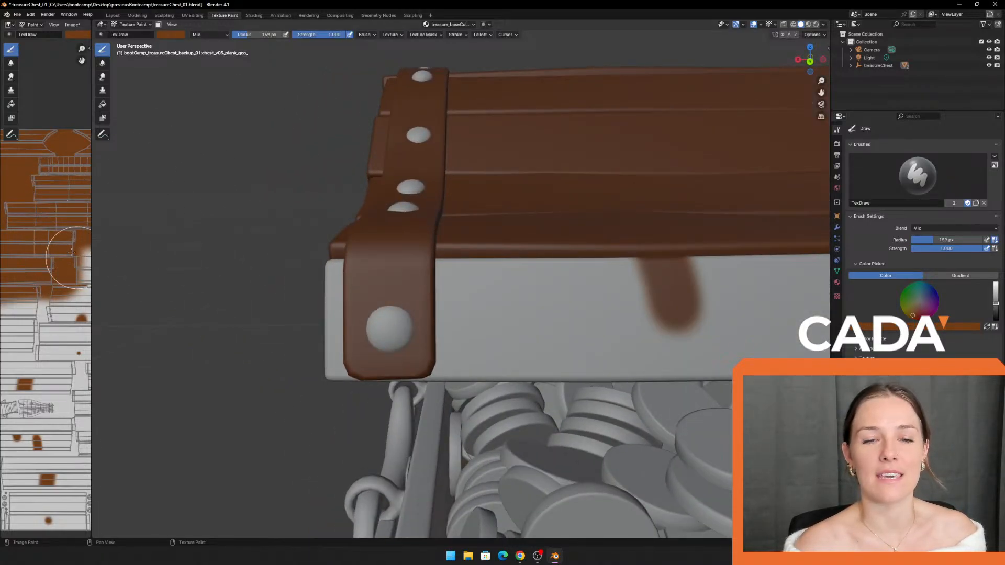
{"action": "scroll", "coordinate": [251, 207], "scroll_direction": "up", "scroll_amount": 1}
{"action": "middle_click_drag", "start_coordinate": [238, 174], "coordinate": [256, 213], "text": "shift"}
{"action": "middle_click_drag", "start_coordinate": [256, 214], "coordinate": [433, 213]}
{"action": "scroll", "coordinate": [231, 218], "scroll_direction": "up", "scroll_amount": 3}
{"action": "scroll", "coordinate": [463, 246], "scroll_direction": "up", "scroll_amount": 5}
{"action": "middle_click_drag", "start_coordinate": [511, 217], "coordinate": [471, 241]}
{"action": "mouse_move", "coordinate": [431, 246]}
{"action": "left_mouse_down"}
{"action": "mouse_move", "coordinate": [332, 258]}
{"action": "mouse_move", "coordinate": [406, 223]}
{"action": "left_mouse_up"}
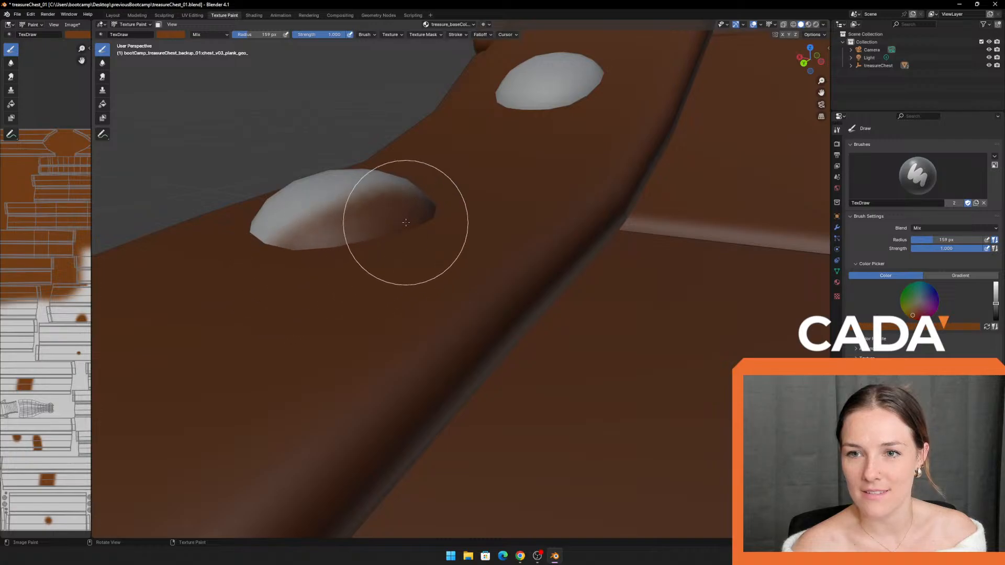
{"action": "key", "text": "ctrl+z"}
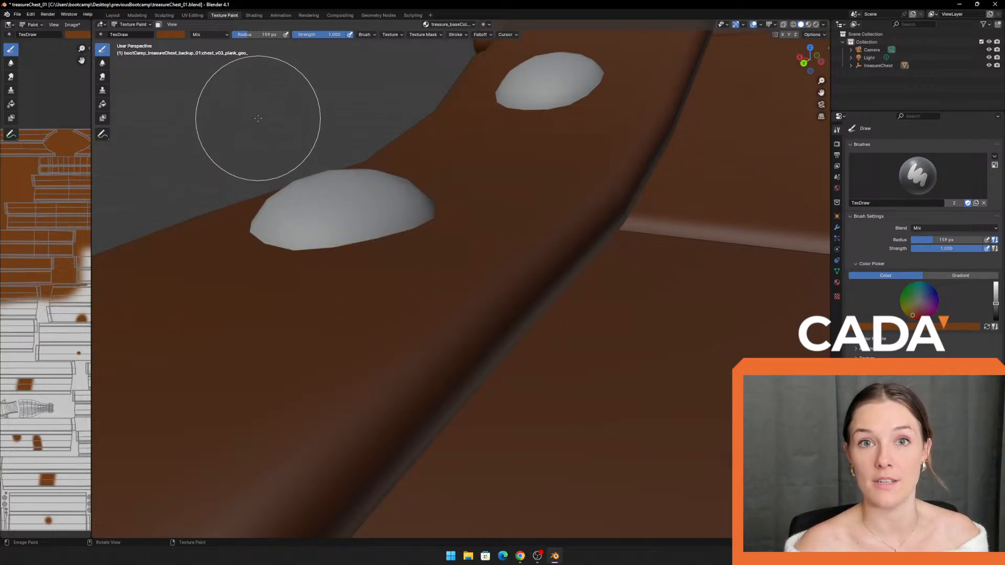
Step: Undo the broad brown strokes over the UV islands in the texture's upper part
{"action": "scroll", "coordinate": [272, 104], "scroll_direction": "down", "scroll_amount": 3}
{"action": "mouse_move", "coordinate": [308, 140]}
{"action": "middle_mouse_down", "text": "shift"}
{"action": "mouse_move", "coordinate": [283, 140]}
{"action": "mouse_move", "coordinate": [315, 138]}
{"action": "mouse_move", "coordinate": [330, 169]}
{"action": "mouse_move", "coordinate": [467, 172]}
{"action": "middle_mouse_up", "text": "shift"}
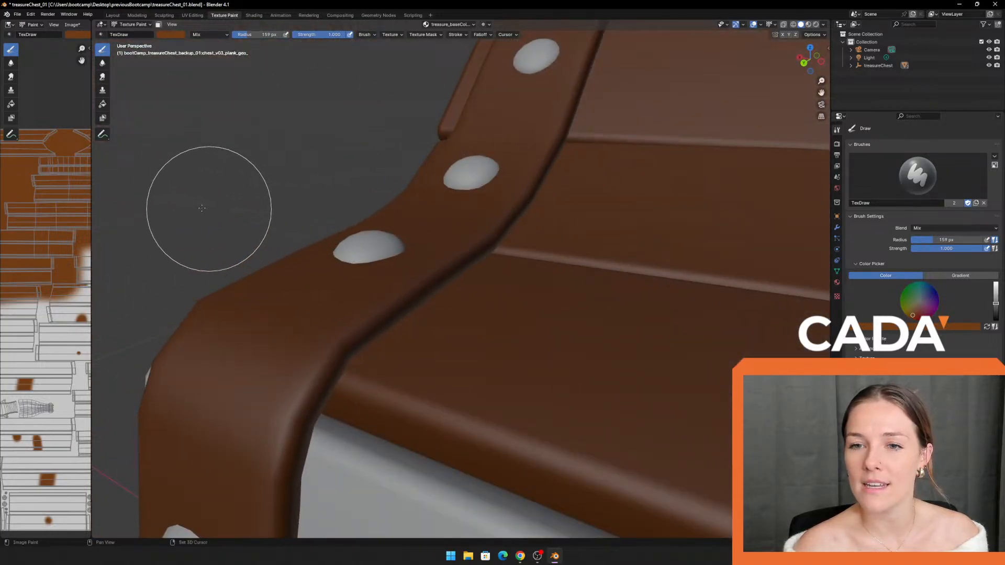
{"action": "middle_click_drag", "start_coordinate": [268, 498], "coordinate": [395, 294], "text": "shift"}
{"action": "scroll", "coordinate": [340, 246], "scroll_direction": "down", "scroll_amount": 6}
{"action": "middle_click_drag", "start_coordinate": [395, 189], "coordinate": [307, 185], "text": "shift"}
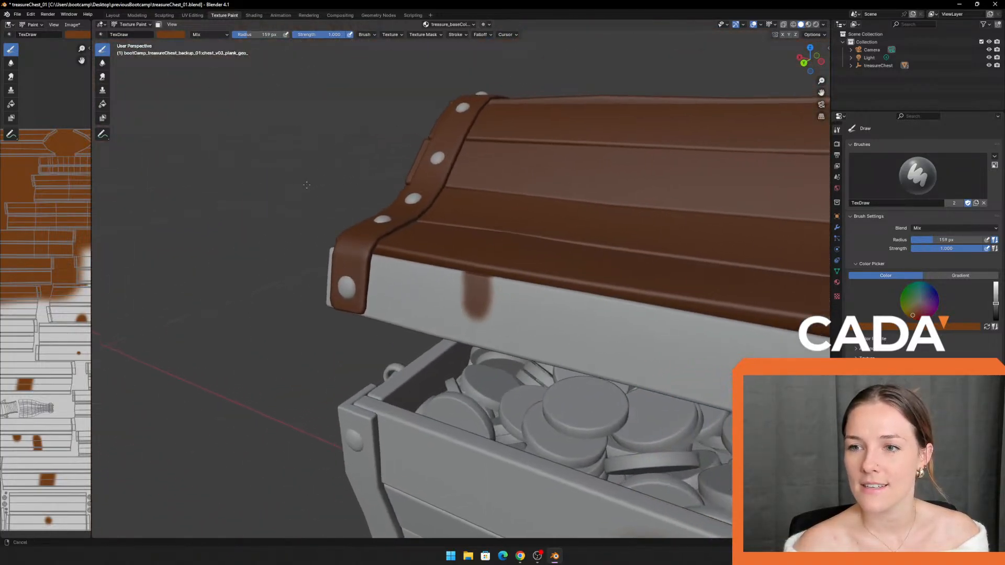
{"action": "left_click_drag", "start_coordinate": [91, 202], "coordinate": [487, 205]}
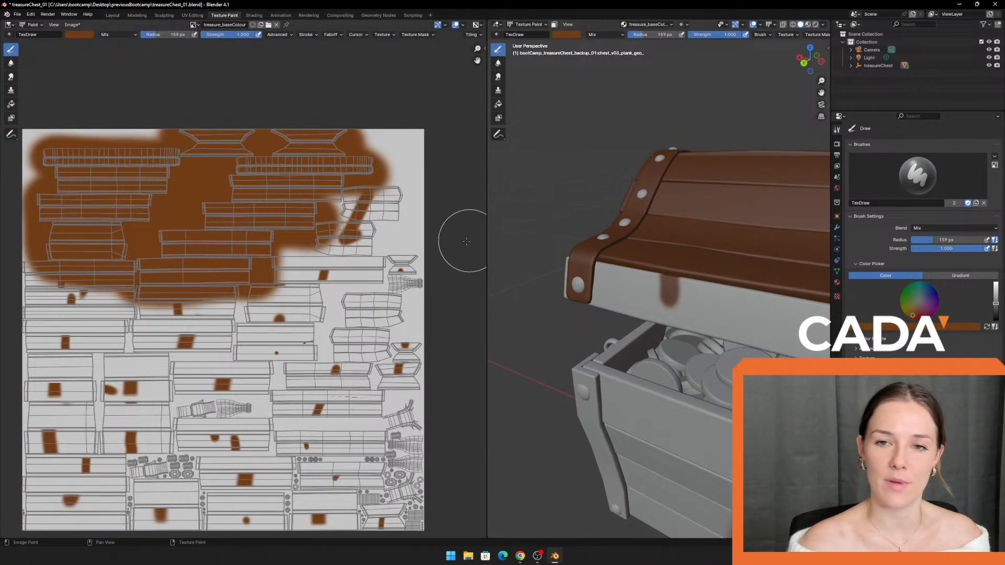
{"action": "key", "text": "ctrl+z"}
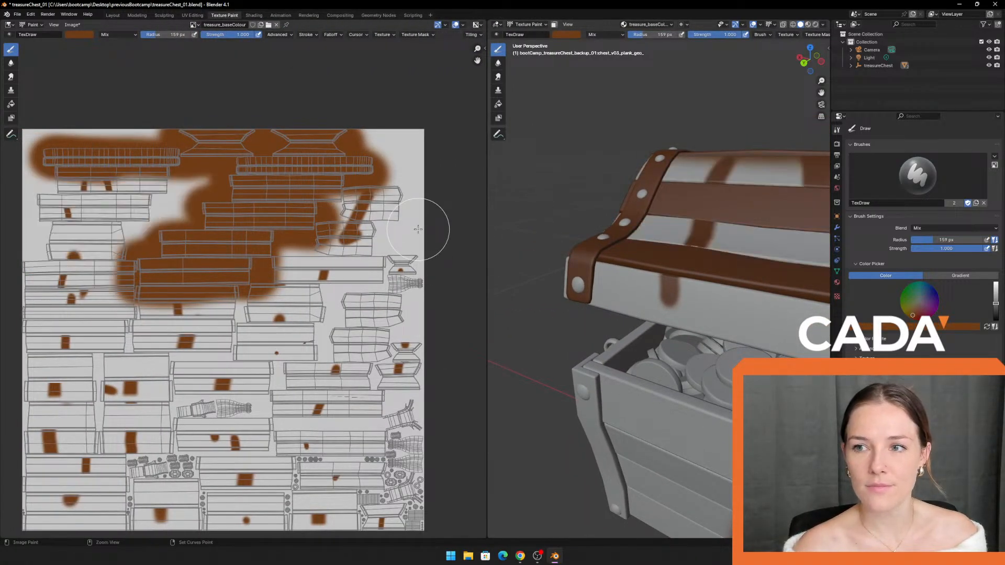
{"action": "key", "text": "ctrl+z"}
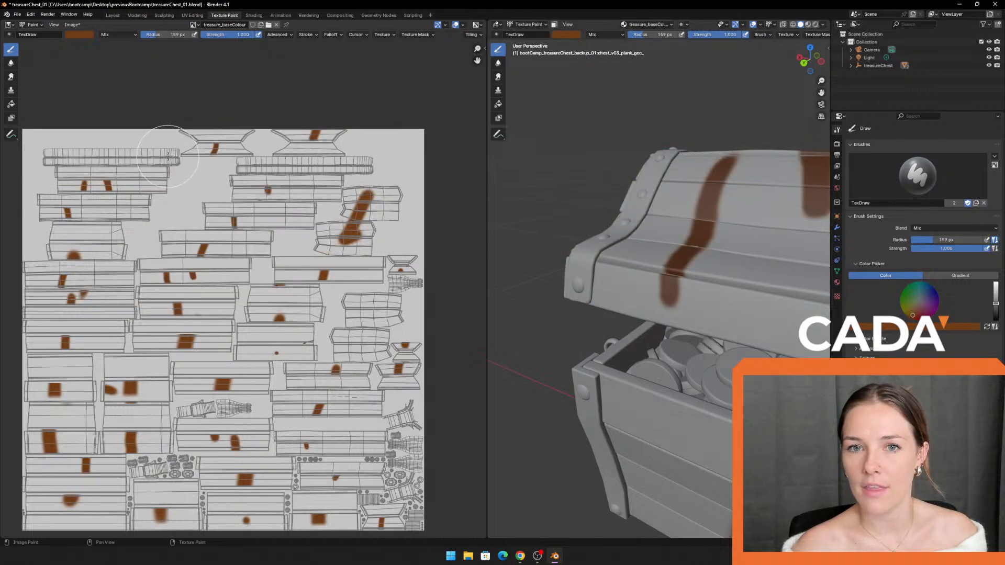
Step: Try brown strokes over the two long strap UV islands, and undo both
{"action": "left_click_drag", "start_coordinate": [167, 156], "coordinate": [100, 157]}
{"action": "left_click_drag", "start_coordinate": [352, 163], "coordinate": [299, 169]}
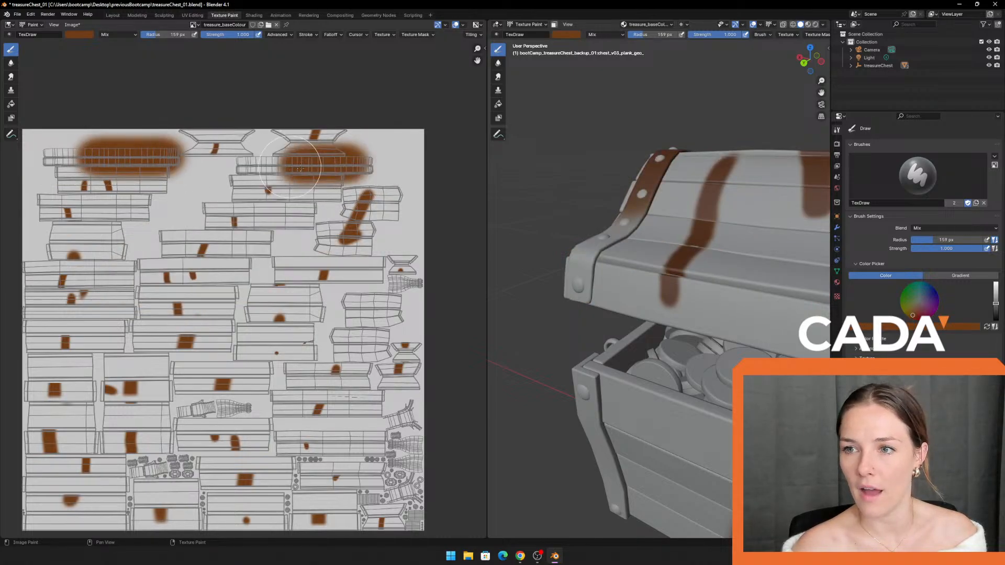
{"action": "key", "text": "ctrl+z"}
{"action": "key", "text": "ctrl+z"}
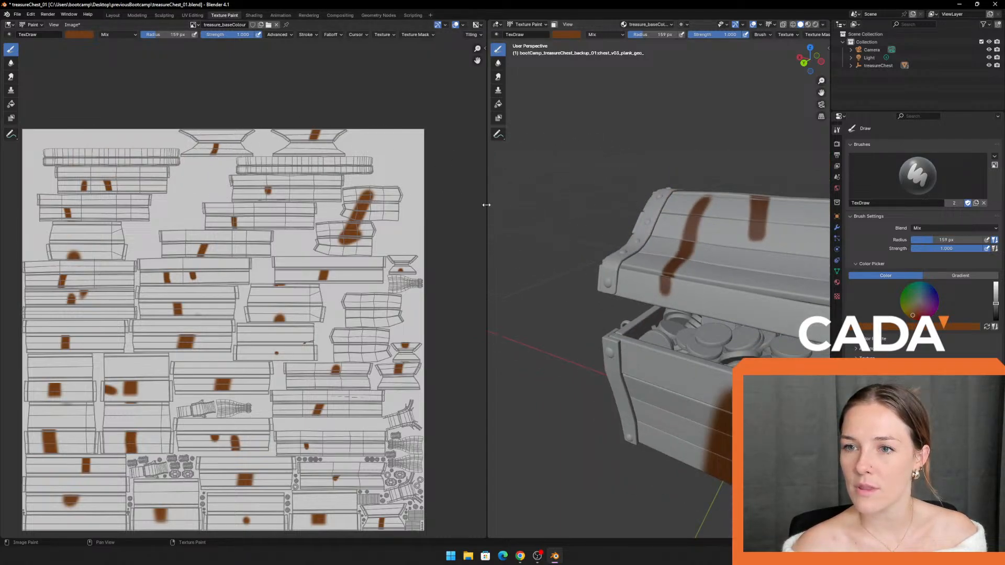
Step: Try a brown stroke on the right-hand strap UV island to identify its lid strap on the model, and undo it
{"action": "left_click_drag", "start_coordinate": [487, 207], "coordinate": [377, 206]}
{"action": "scroll", "coordinate": [498, 200], "scroll_direction": "down", "scroll_amount": 3}
{"action": "middle_click_drag", "start_coordinate": [652, 205], "coordinate": [563, 193]}
{"action": "scroll", "coordinate": [564, 193], "scroll_direction": "up", "scroll_amount": 2}
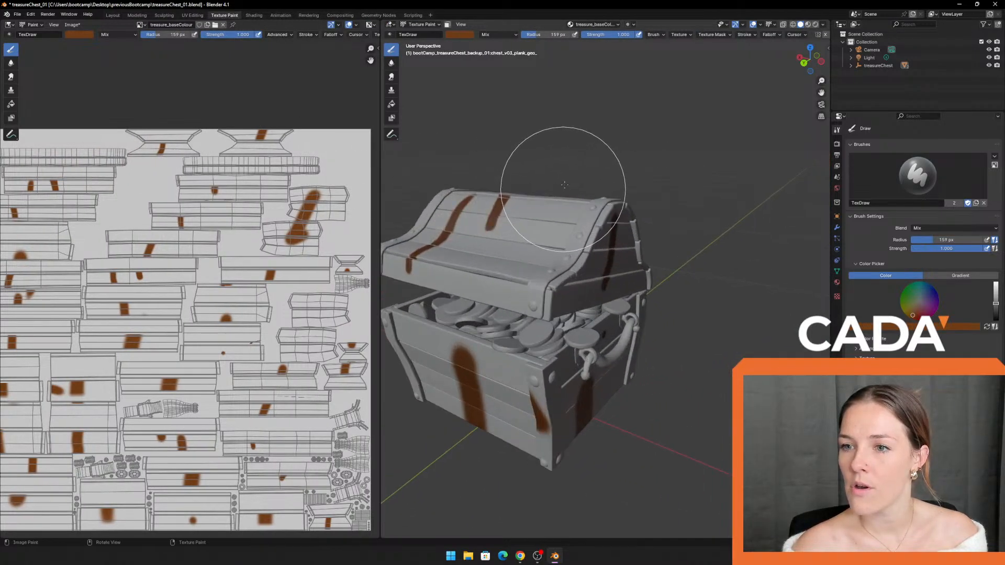
{"action": "left_click_drag", "start_coordinate": [224, 168], "coordinate": [264, 168]}
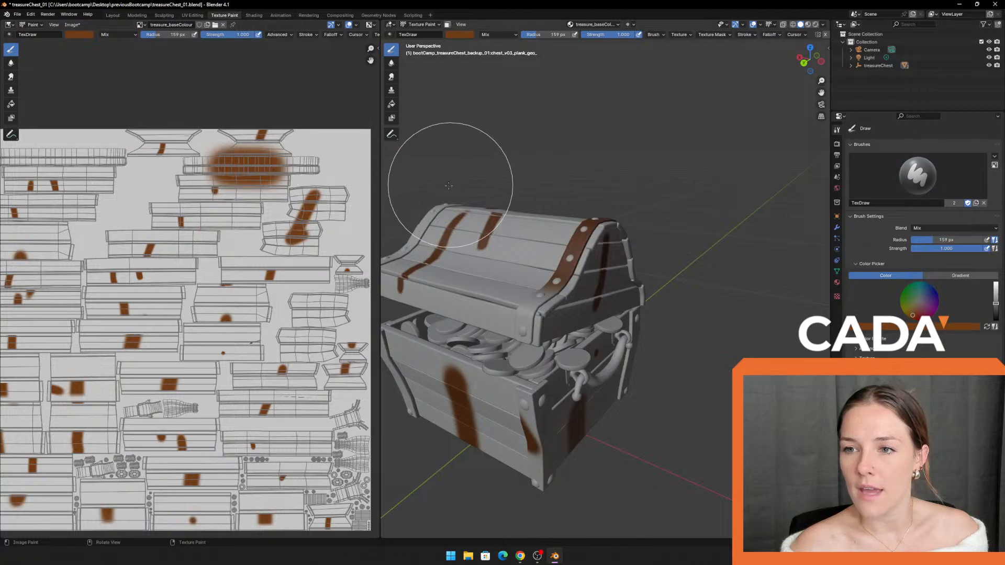
{"action": "key", "text": "ctrl+z"}
Step: Enlarge the image editor around the plank UV islands and set the brush radius to 50 px
{"action": "left_click_drag", "start_coordinate": [379, 188], "coordinate": [601, 204]}
{"action": "scroll", "coordinate": [254, 289], "scroll_direction": "up", "scroll_amount": 1}
{"action": "middle_click_drag", "start_coordinate": [199, 237], "coordinate": [323, 234]}
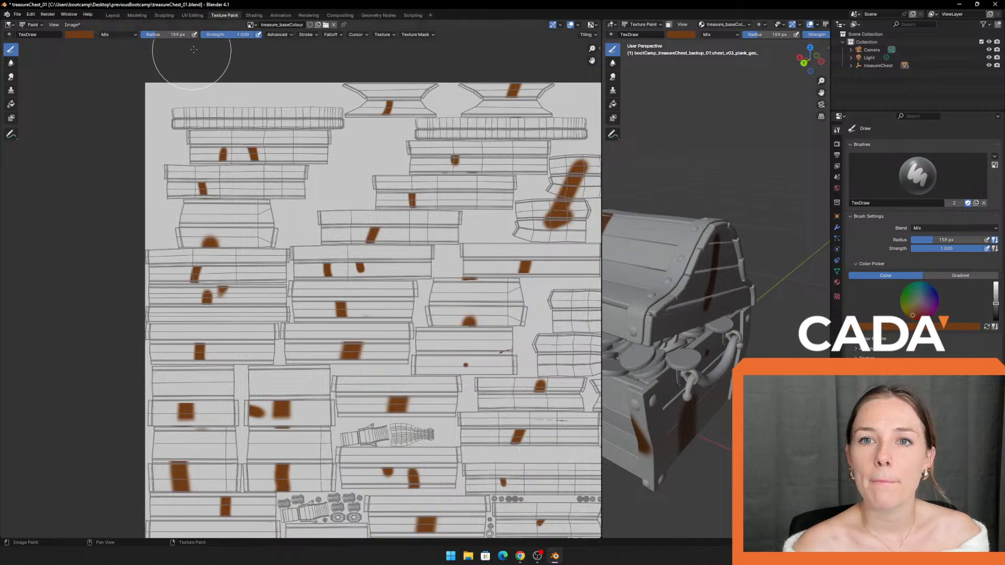
{"action": "left_click", "coordinate": [118, 35]}
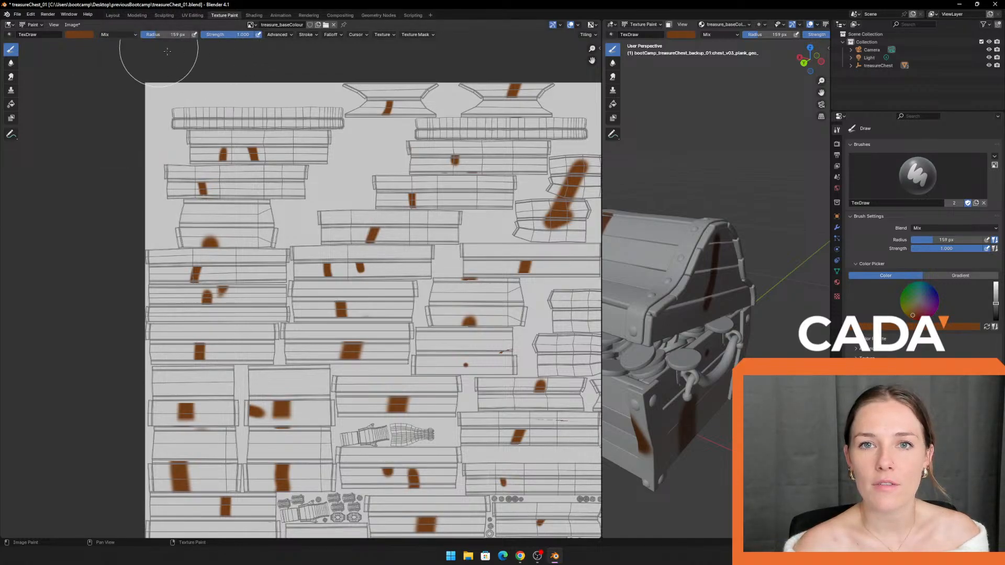
{"action": "scroll", "coordinate": [216, 137], "scroll_direction": "up", "scroll_amount": 2}
{"action": "middle_click_drag", "start_coordinate": [249, 124], "coordinate": [221, 188]}
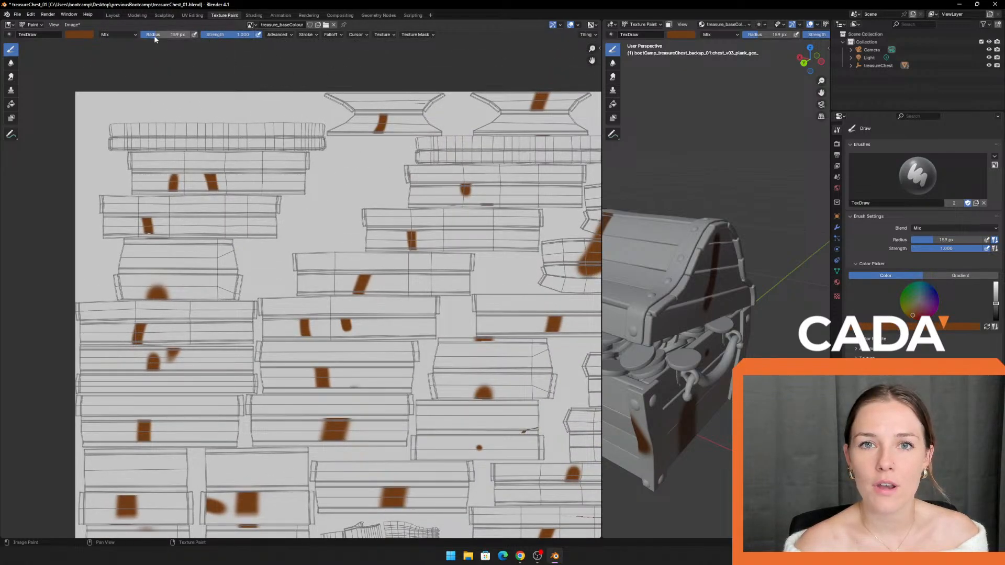
{"action": "left_click_drag", "start_coordinate": [169, 35], "coordinate": [164, 35]}
{"action": "scroll", "coordinate": [156, 107], "scroll_direction": "up", "scroll_amount": 3}
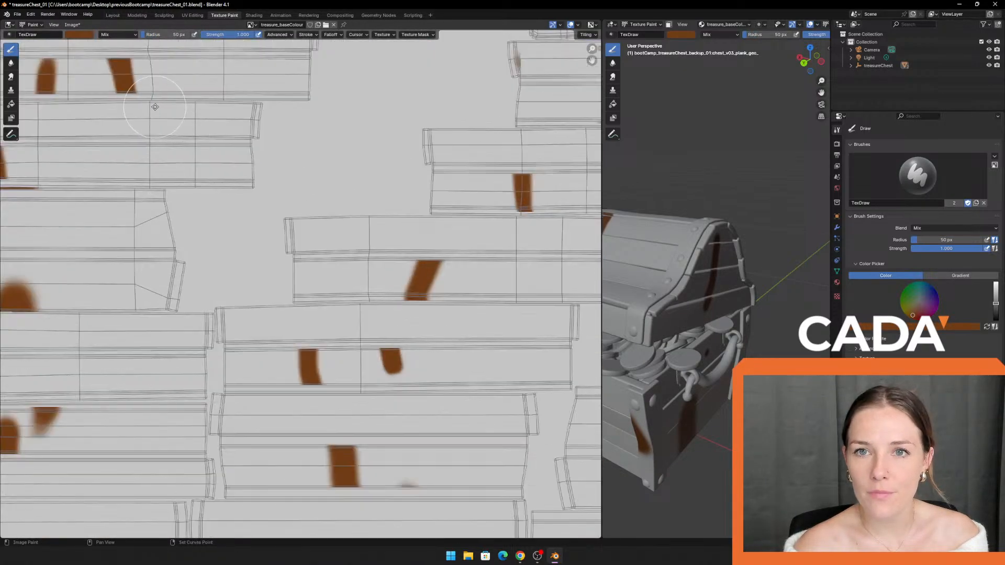
Step: Set the brush radius to 3 px and paint a thin brown line along the upper edge of the uppermost left plank's UV island
{"action": "middle_click_drag", "start_coordinate": [155, 105], "coordinate": [422, 240]}
{"action": "scroll", "coordinate": [368, 228], "scroll_direction": "up", "scroll_amount": 2}
{"action": "middle_click_drag", "start_coordinate": [385, 154], "coordinate": [233, 274]}
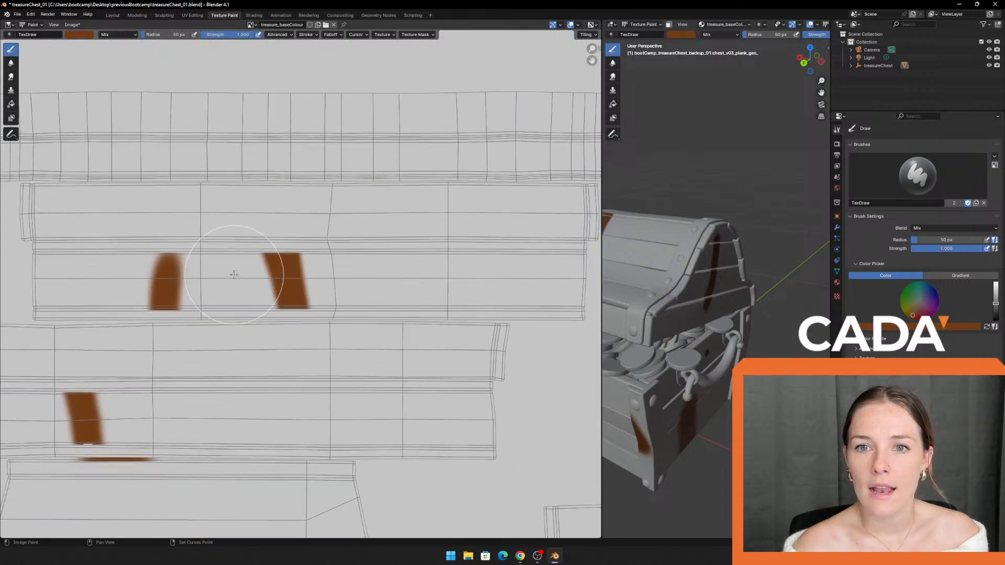
{"action": "scroll", "coordinate": [272, 251], "scroll_direction": "down", "scroll_amount": 1}
{"action": "scroll", "coordinate": [172, 207], "scroll_direction": "up", "scroll_amount": 3}
{"action": "middle_click_drag", "start_coordinate": [171, 197], "coordinate": [468, 267]}
{"action": "scroll", "coordinate": [209, 222], "scroll_direction": "up", "scroll_amount": 2}
{"action": "scroll", "coordinate": [171, 154], "scroll_direction": "up", "scroll_amount": 1}
{"action": "mouse_move", "coordinate": [170, 155]}
{"action": "middle_mouse_down"}
{"action": "mouse_move", "coordinate": [240, 265]}
{"action": "mouse_move", "coordinate": [220, 275]}
{"action": "middle_mouse_up"}
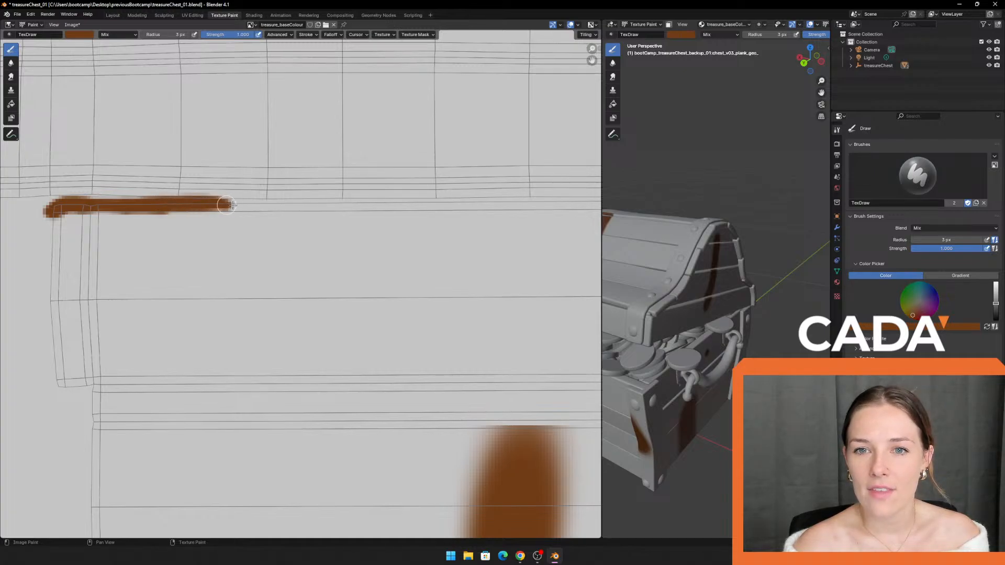
{"action": "left_click_drag", "start_coordinate": [227, 205], "coordinate": [266, 207]}
{"action": "left_click_drag", "start_coordinate": [204, 206], "coordinate": [310, 203]}
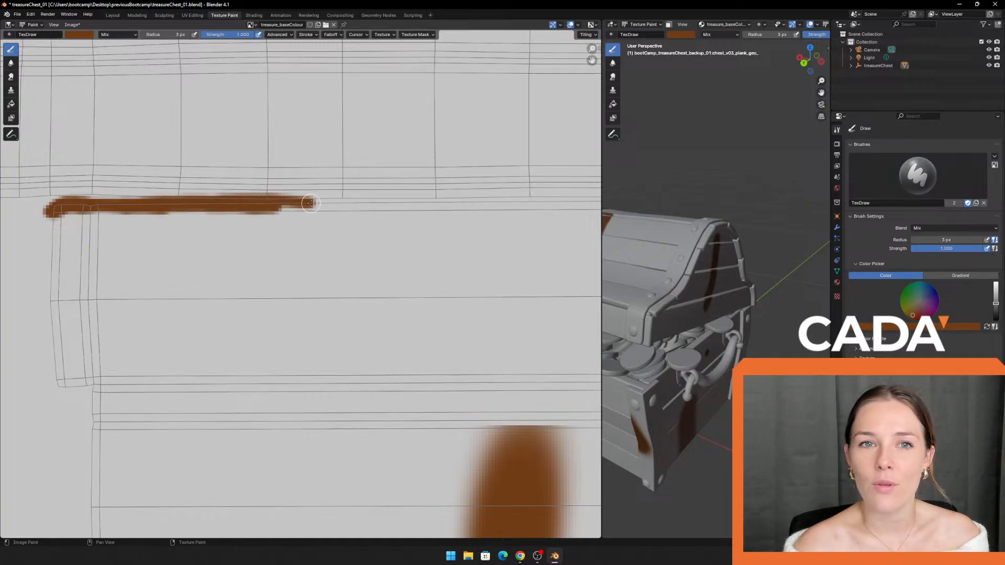
Step: Try the Smear tool on the thin brown line along the plank island's edge, and undo it
{"action": "left_click", "coordinate": [11, 77]}
{"action": "mouse_move", "coordinate": [191, 205]}
{"action": "left_mouse_down"}
{"action": "mouse_move", "coordinate": [123, 260]}
{"action": "mouse_move", "coordinate": [298, 241]}
{"action": "mouse_move", "coordinate": [112, 238]}
{"action": "mouse_move", "coordinate": [183, 210]}
{"action": "mouse_move", "coordinate": [197, 152]}
{"action": "left_mouse_up"}
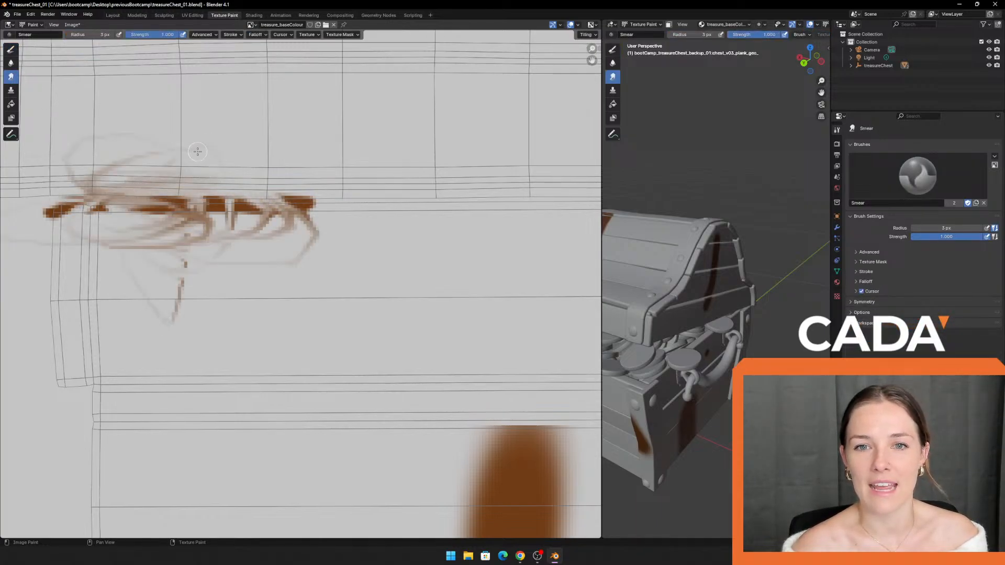
{"action": "key", "text": "ctrl+z"}
Step: Try the Soften tool on the middle of the thin brown line, and undo it
{"action": "left_click", "coordinate": [11, 63]}
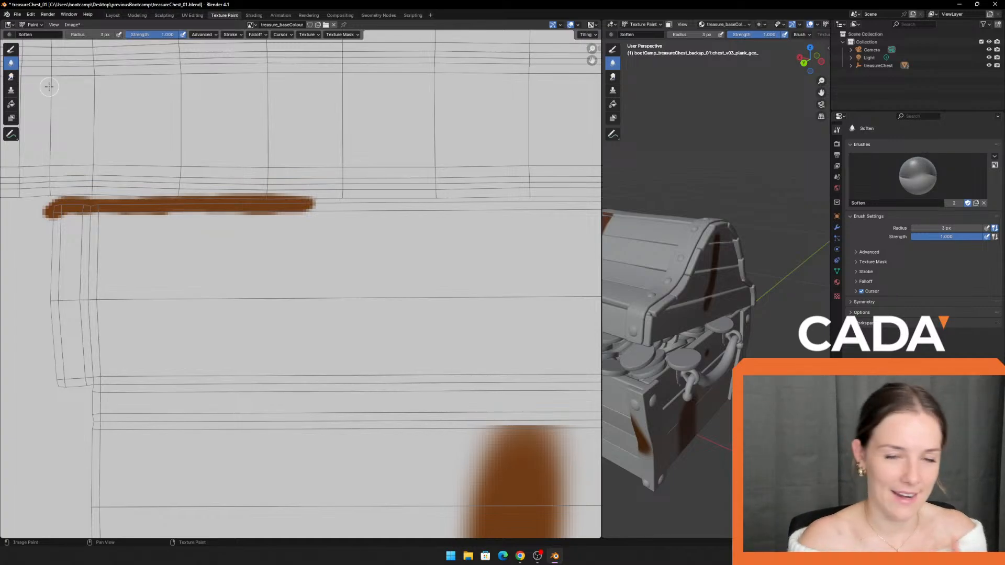
{"action": "mouse_move", "coordinate": [186, 207]}
{"action": "left_mouse_down"}
{"action": "mouse_move", "coordinate": [226, 209]}
{"action": "mouse_move", "coordinate": [199, 195]}
{"action": "mouse_move", "coordinate": [136, 207]}
{"action": "mouse_move", "coordinate": [188, 206]}
{"action": "mouse_move", "coordinate": [131, 200]}
{"action": "left_mouse_up"}
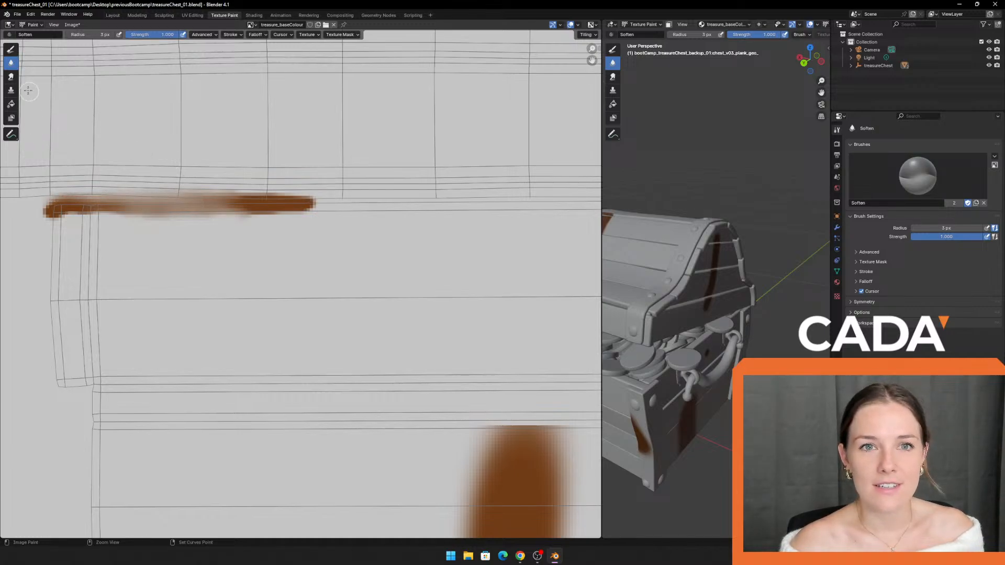
{"action": "key", "text": "ctrl+z"}
Step: Browse the Clone, Fill and Mask tools, and return to the Draw brush
{"action": "left_click", "coordinate": [11, 90]}
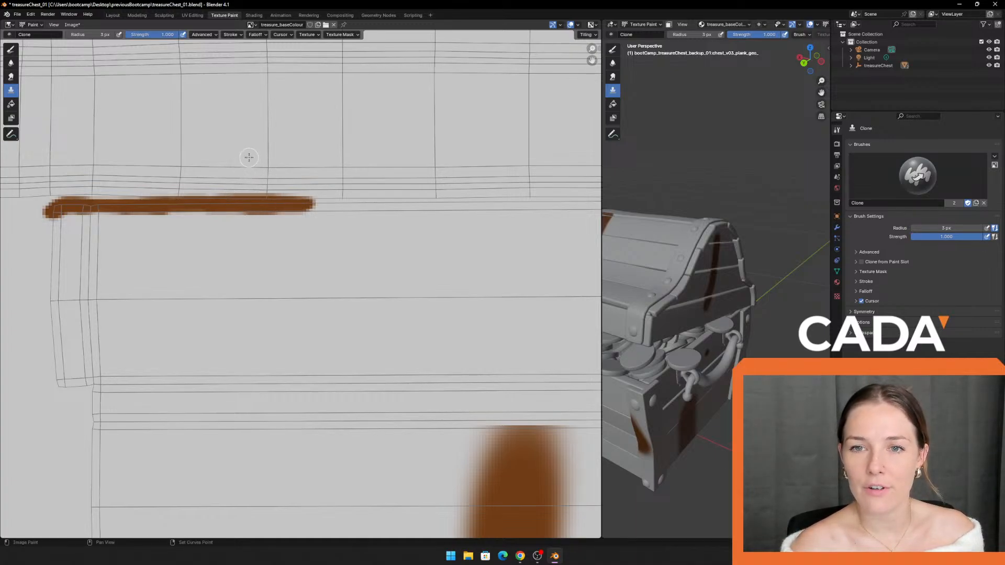
{"action": "left_click", "coordinate": [11, 104]}
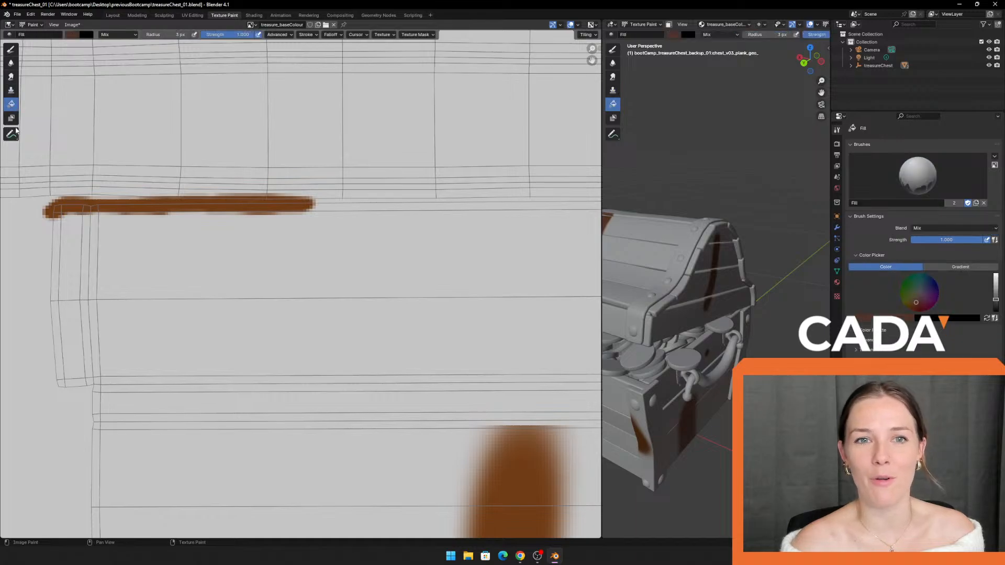
{"action": "left_click", "coordinate": [11, 49]}
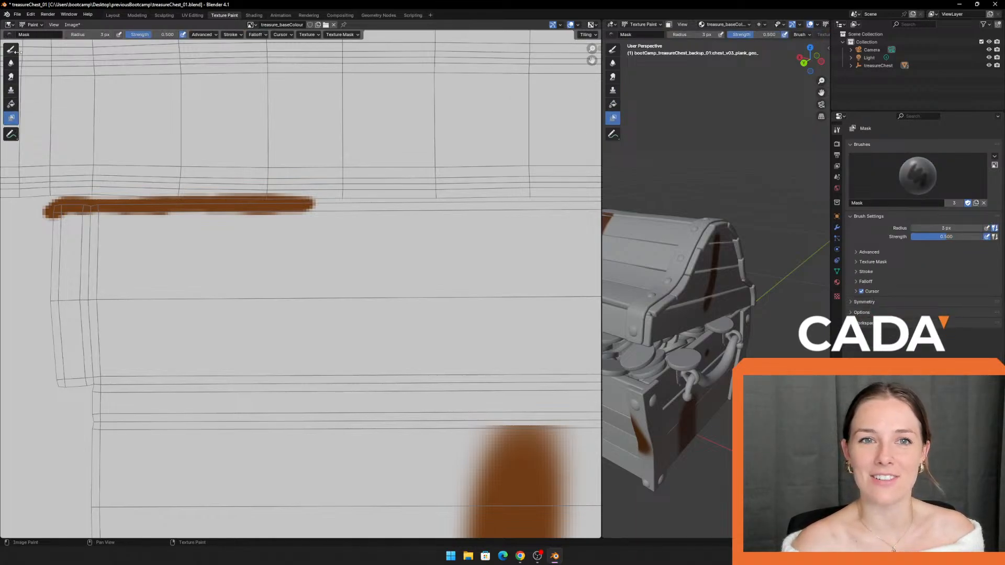
Step: Extend the thin brown line with a zigzag across the plank's UV island and a line down its left edge
{"action": "left_click_drag", "start_coordinate": [306, 205], "coordinate": [345, 203]}
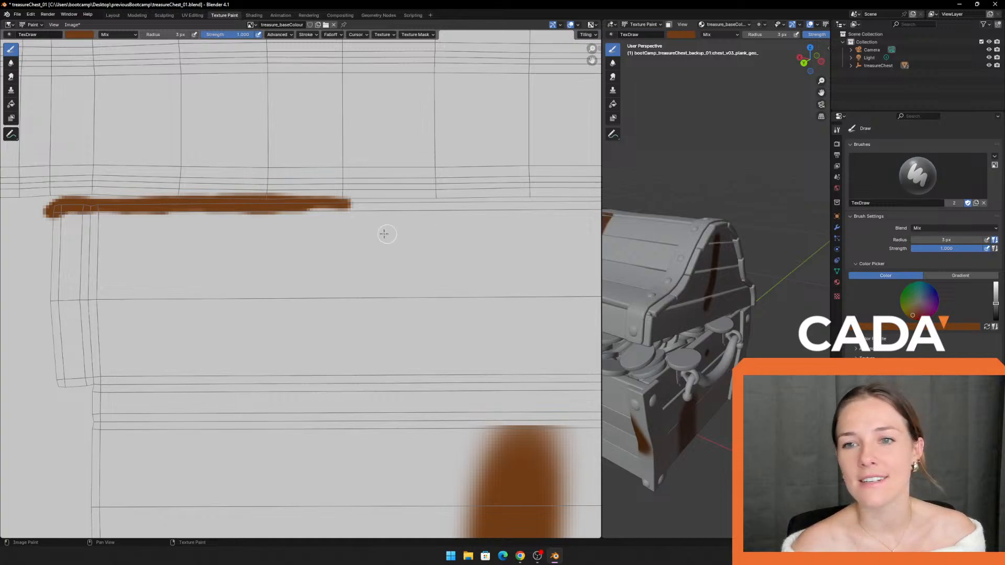
{"action": "mouse_move", "coordinate": [284, 200]}
{"action": "left_mouse_down"}
{"action": "mouse_move", "coordinate": [392, 202]}
{"action": "mouse_move", "coordinate": [274, 209]}
{"action": "mouse_move", "coordinate": [188, 238]}
{"action": "mouse_move", "coordinate": [236, 328]}
{"action": "mouse_move", "coordinate": [297, 363]}
{"action": "left_mouse_up"}
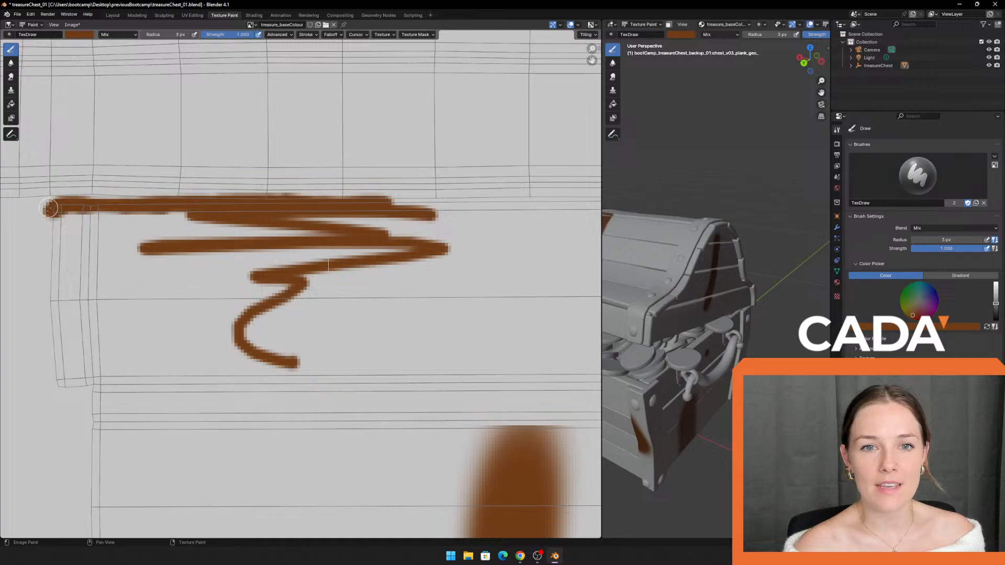
{"action": "left_click_drag", "start_coordinate": [54, 215], "coordinate": [64, 416]}
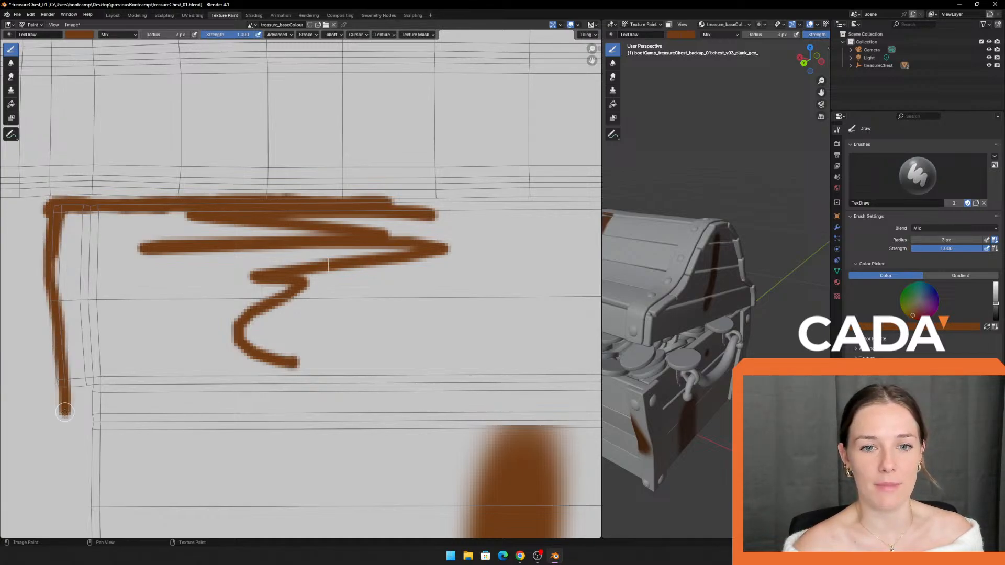
Step: Try long diagonal brown strokes across the whole texture, and undo them
{"action": "scroll", "coordinate": [224, 366], "scroll_direction": "down", "scroll_amount": 6}
{"action": "scroll", "coordinate": [382, 356], "scroll_direction": "down", "scroll_amount": 4}
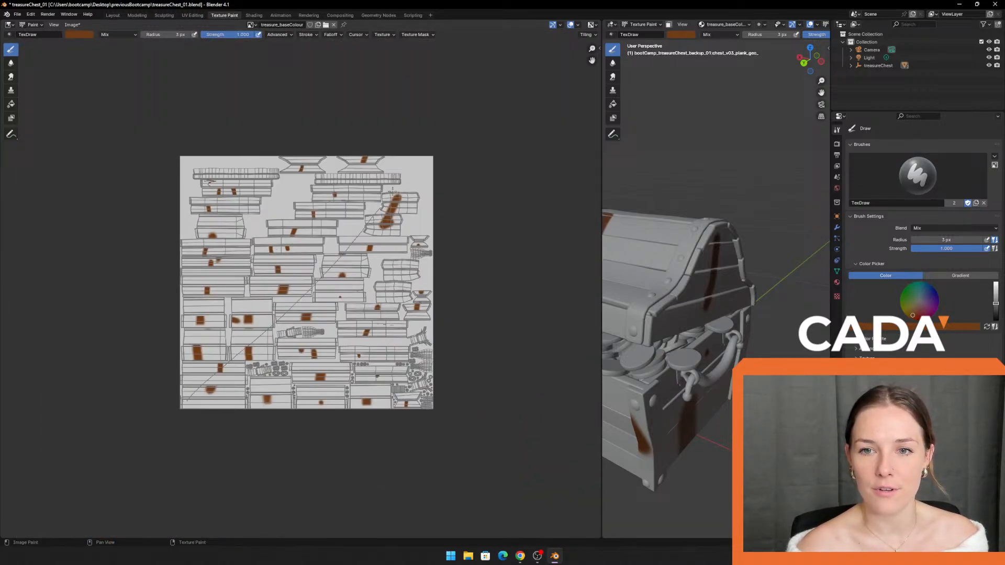
{"action": "scroll", "coordinate": [393, 317], "scroll_direction": "up", "scroll_amount": 2}
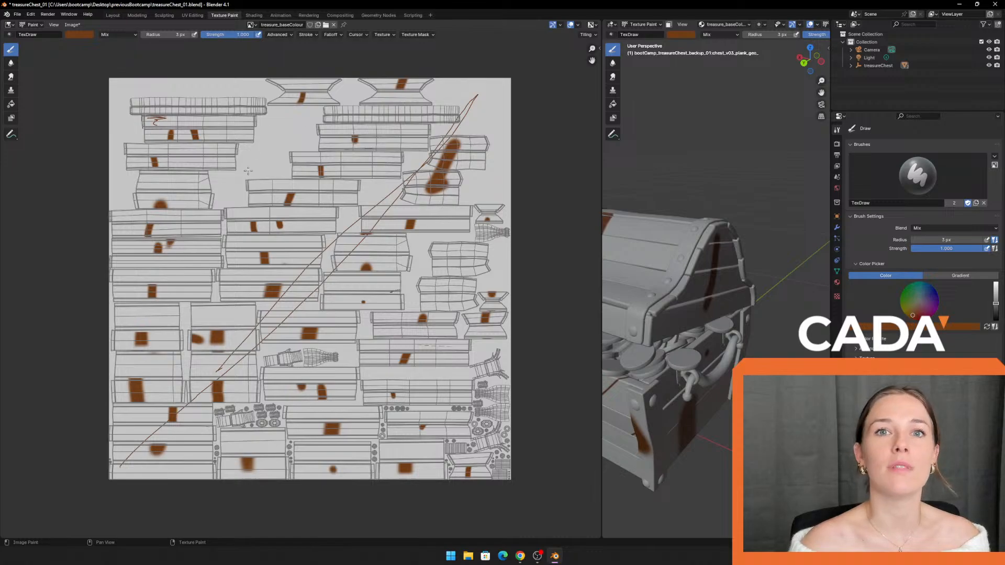
{"action": "key", "text": "ctrl+z"}
{"action": "key", "text": "ctrl+z"}
Step: Undo the zigzag, the left-edge line and the latest extensions of the brown line on the uppermost left plank's UV island
{"action": "scroll", "coordinate": [247, 181], "scroll_direction": "up", "scroll_amount": 4}
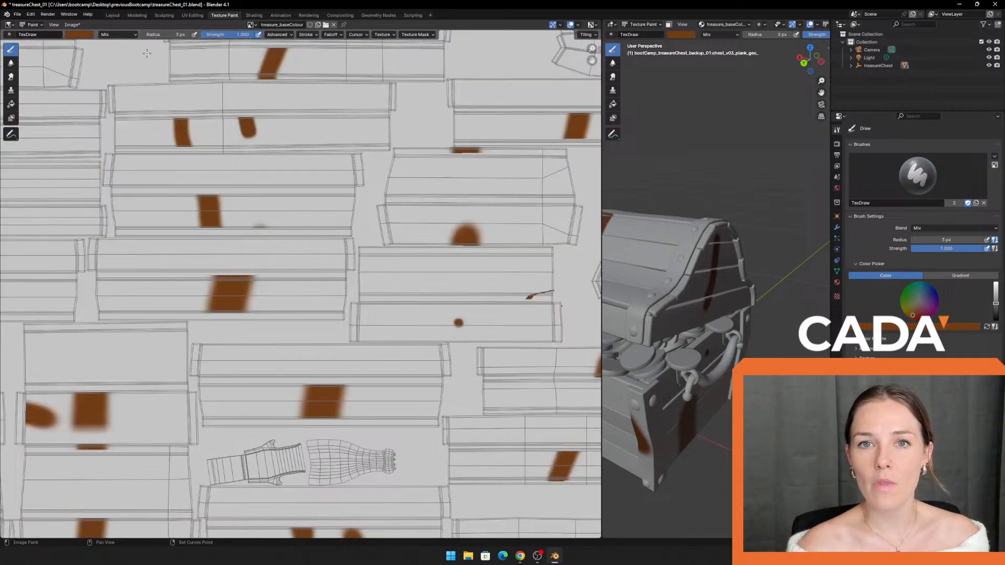
{"action": "middle_click_drag", "start_coordinate": [147, 53], "coordinate": [346, 421]}
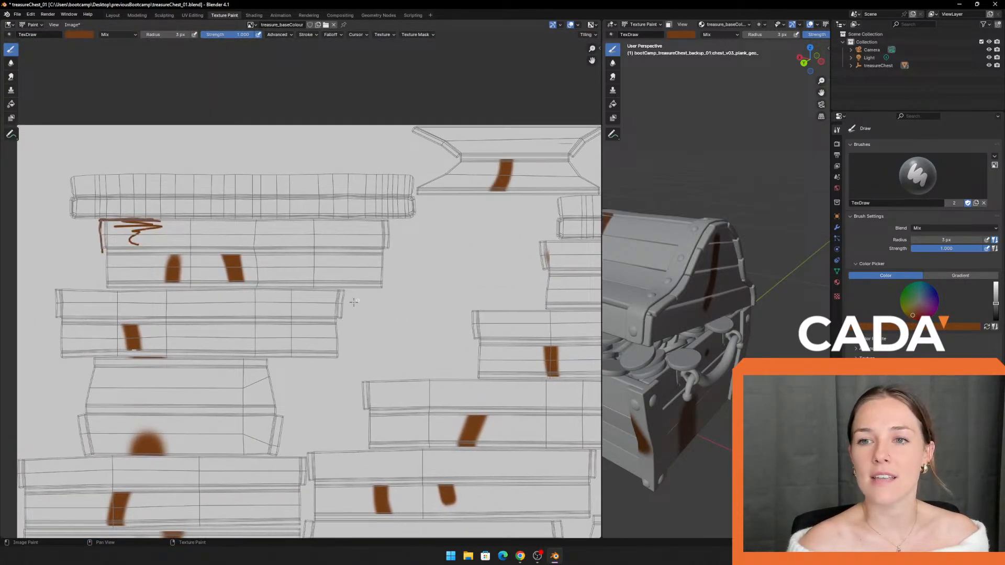
{"action": "scroll", "coordinate": [324, 236], "scroll_direction": "down", "scroll_amount": 4}
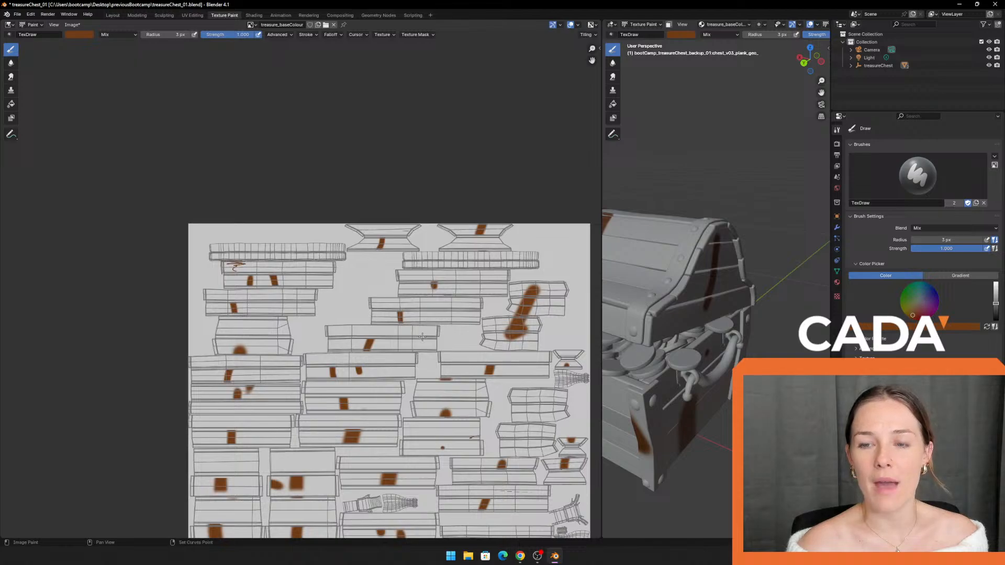
{"action": "middle_click_drag", "start_coordinate": [419, 337], "coordinate": [292, 233]}
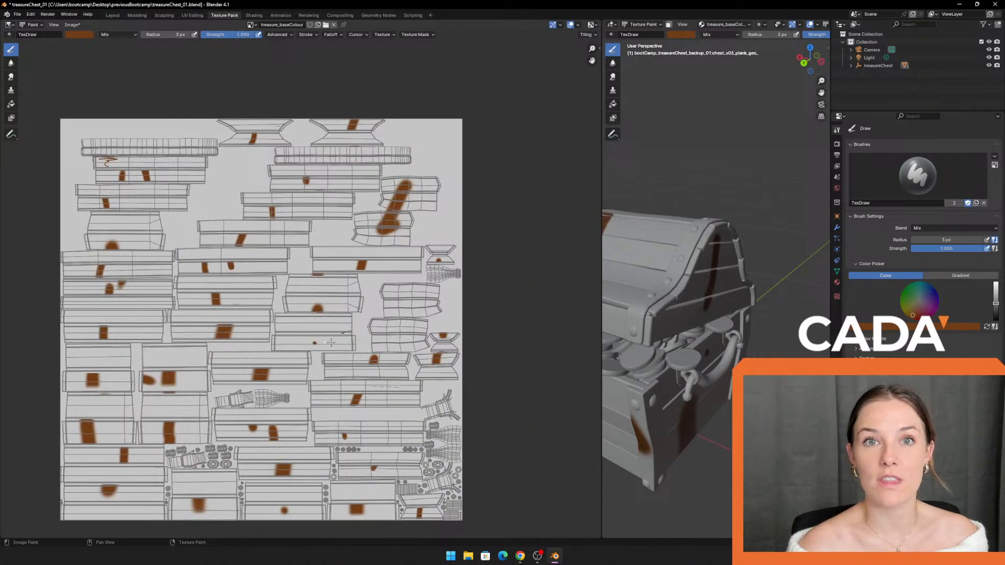
{"action": "scroll", "coordinate": [125, 186], "scroll_direction": "up", "scroll_amount": 3}
{"action": "middle_click_drag", "start_coordinate": [160, 164], "coordinate": [346, 330]}
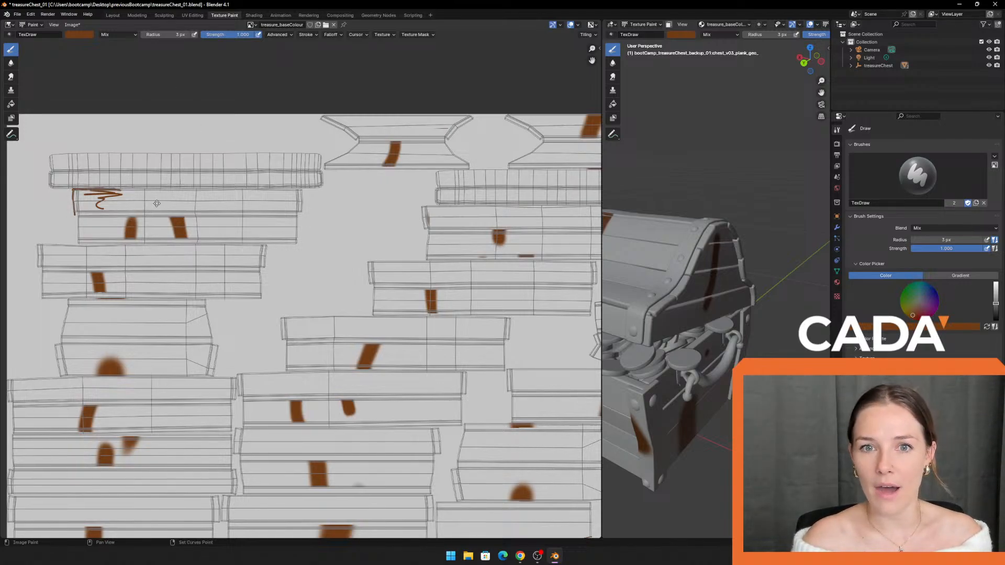
{"action": "middle_click_drag", "start_coordinate": [157, 204], "coordinate": [225, 212]}
{"action": "scroll", "coordinate": [303, 292], "scroll_direction": "up", "scroll_amount": 4}
{"action": "middle_click_drag", "start_coordinate": [94, 148], "coordinate": [370, 314]}
{"action": "key", "text": "ctrl+z"}
{"action": "key", "text": "ctrl+z"}
{"action": "scroll", "coordinate": [232, 268], "scroll_direction": "up", "scroll_amount": 3}
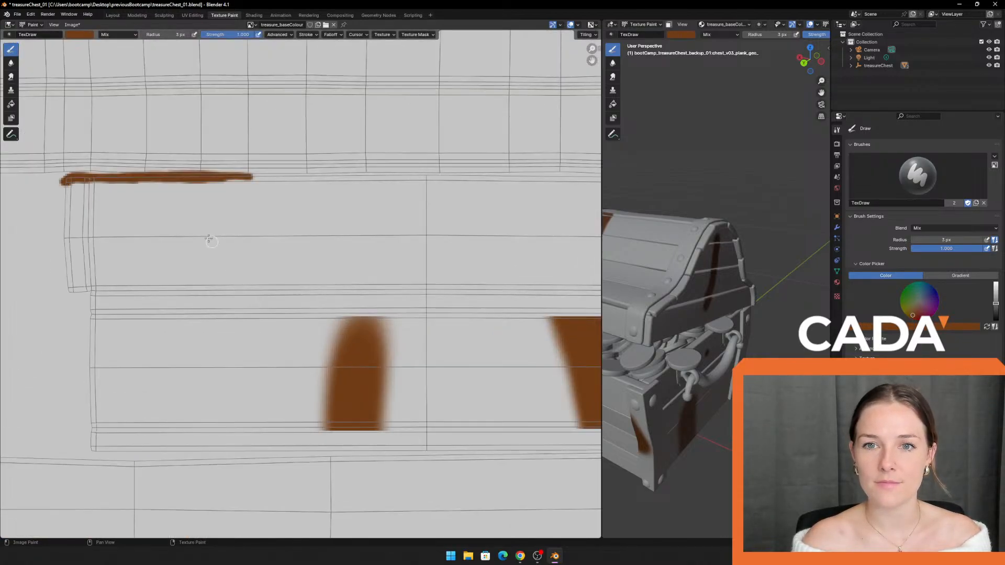
{"action": "key", "text": "ctrl+z"}
{"action": "key", "text": "ctrl+z"}
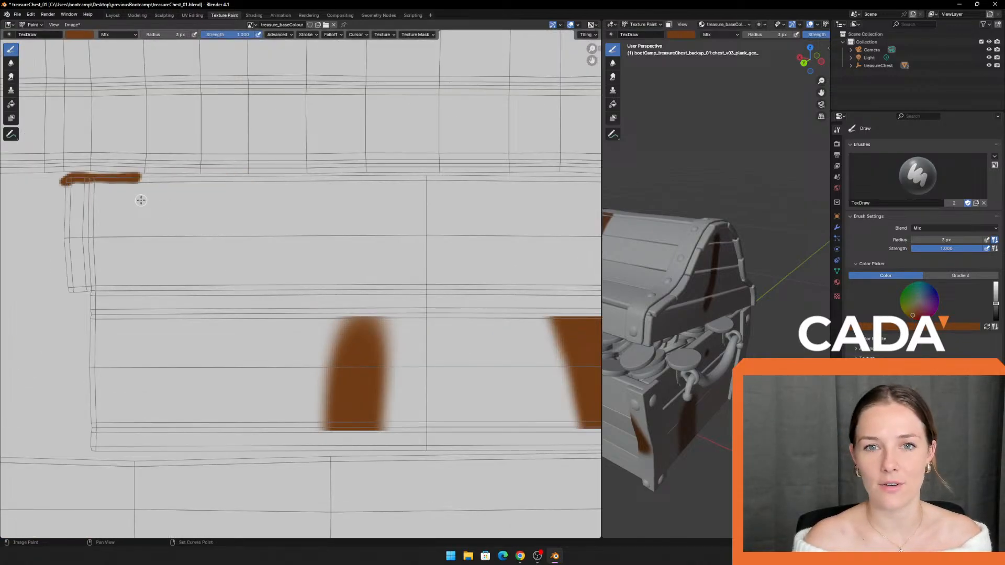
Step: Extend the thin brown line further along the plank island's upper edge with the 3 px brush
{"action": "middle_click_drag", "start_coordinate": [142, 203], "coordinate": [189, 215]}
{"action": "scroll", "coordinate": [104, 198], "scroll_direction": "up", "scroll_amount": 1}
{"action": "middle_click_drag", "start_coordinate": [104, 197], "coordinate": [120, 211]}
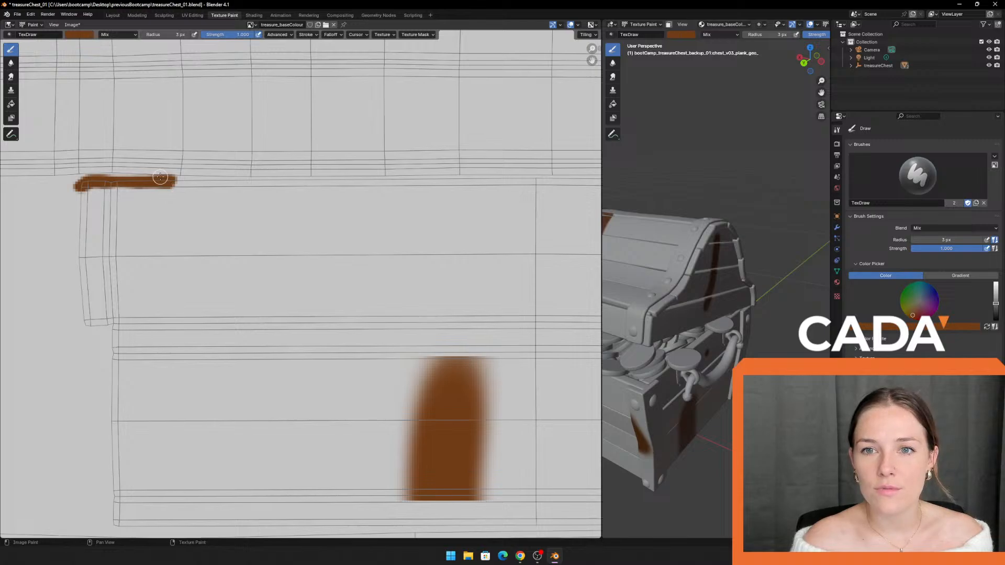
{"action": "mouse_move", "coordinate": [160, 177]}
{"action": "left_mouse_down"}
{"action": "mouse_move", "coordinate": [474, 179]}
{"action": "mouse_move", "coordinate": [194, 178]}
{"action": "left_mouse_up"}
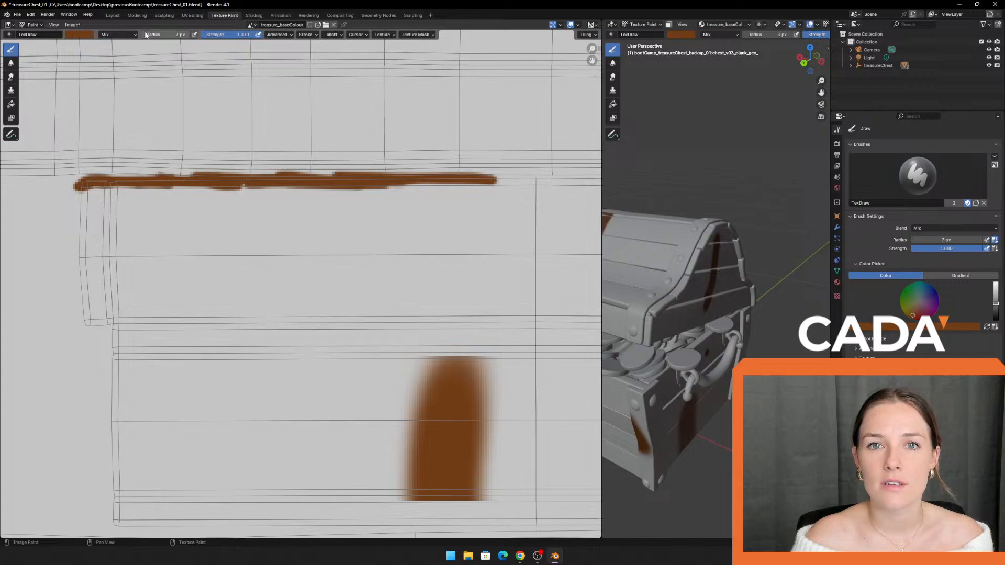
Step: Set the brush radius to 65 px, test a stroke over the plank's UV island, and undo it
{"action": "mouse_move", "coordinate": [148, 35]}
{"action": "left_mouse_down"}
{"action": "mouse_move", "coordinate": [173, 36]}
{"action": "mouse_move", "coordinate": [139, 34]}
{"action": "left_mouse_up"}
{"action": "mouse_move", "coordinate": [115, 289]}
{"action": "left_mouse_down"}
{"action": "mouse_move", "coordinate": [124, 281]}
{"action": "mouse_move", "coordinate": [134, 291]}
{"action": "mouse_move", "coordinate": [258, 303]}
{"action": "mouse_move", "coordinate": [307, 240]}
{"action": "mouse_move", "coordinate": [212, 368]}
{"action": "mouse_move", "coordinate": [293, 362]}
{"action": "left_mouse_up"}
{"action": "key", "text": "ctrl+z"}
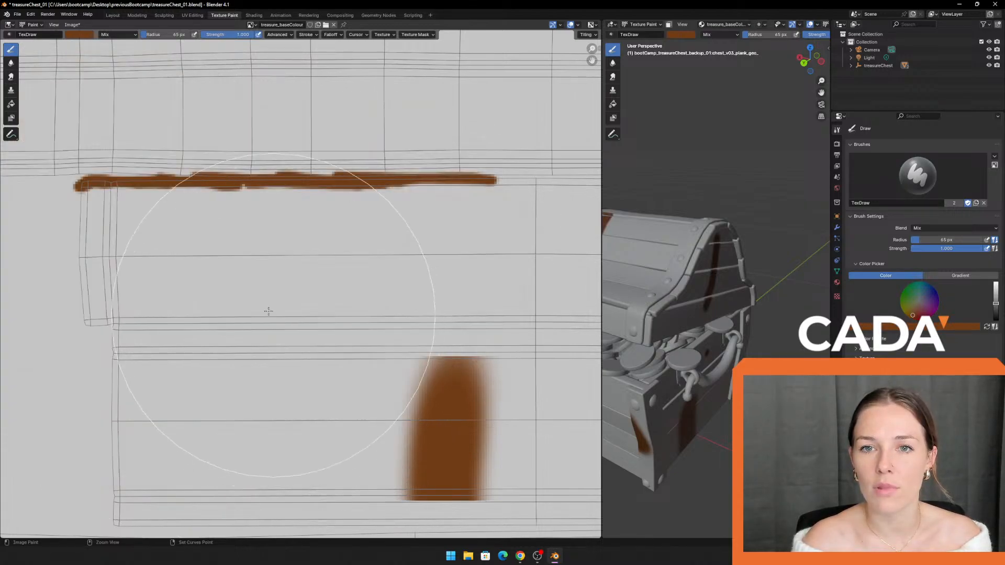
Step: Raise the outer points of the brush's custom falloff curve, test a stroke over the plank's UV island, and undo it
{"action": "scroll", "coordinate": [359, 293], "scroll_direction": "down", "scroll_amount": 3}
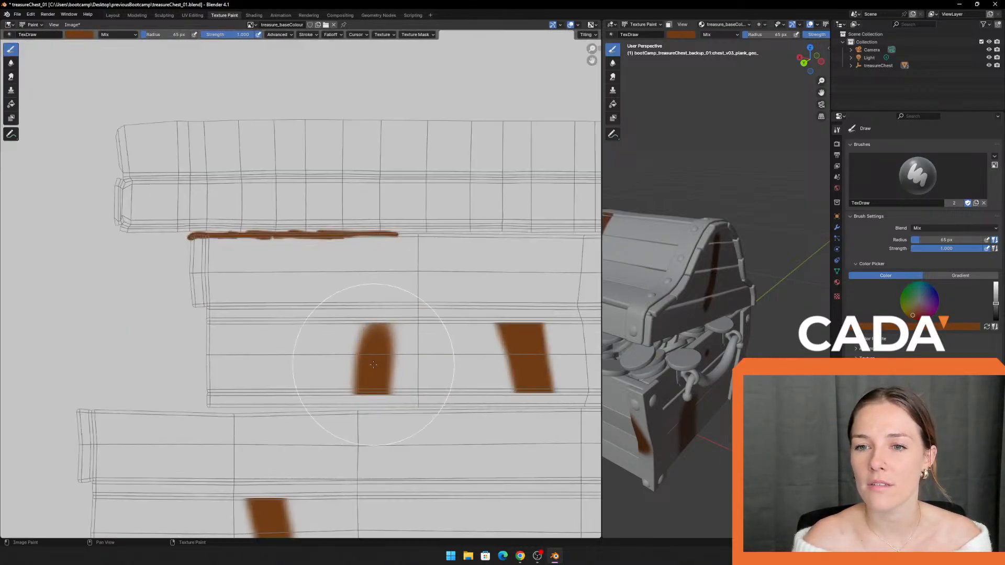
{"action": "scroll", "coordinate": [412, 254], "scroll_direction": "up", "scroll_amount": 1}
{"action": "middle_click_drag", "start_coordinate": [419, 240], "coordinate": [326, 223]}
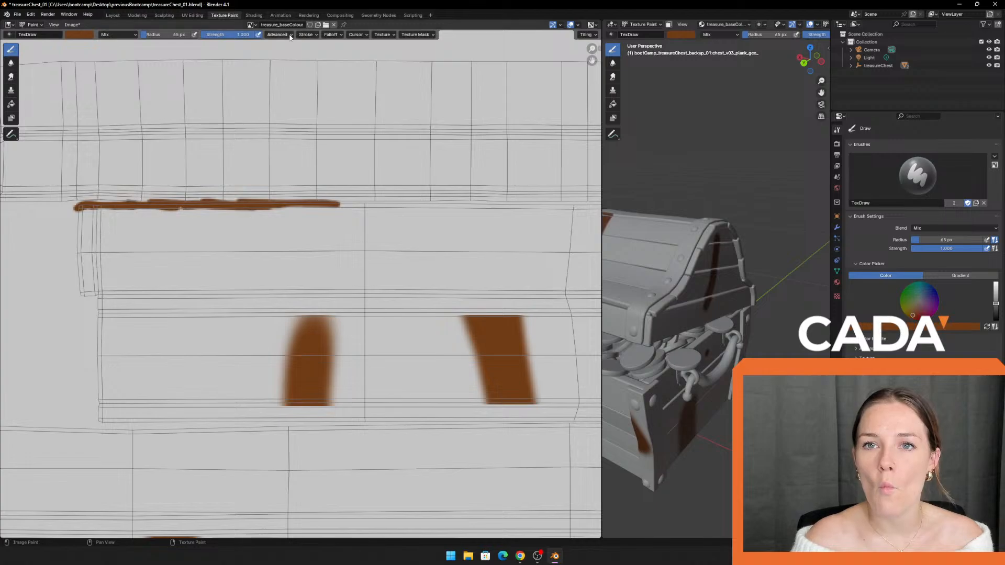
{"action": "left_click", "coordinate": [290, 34]}
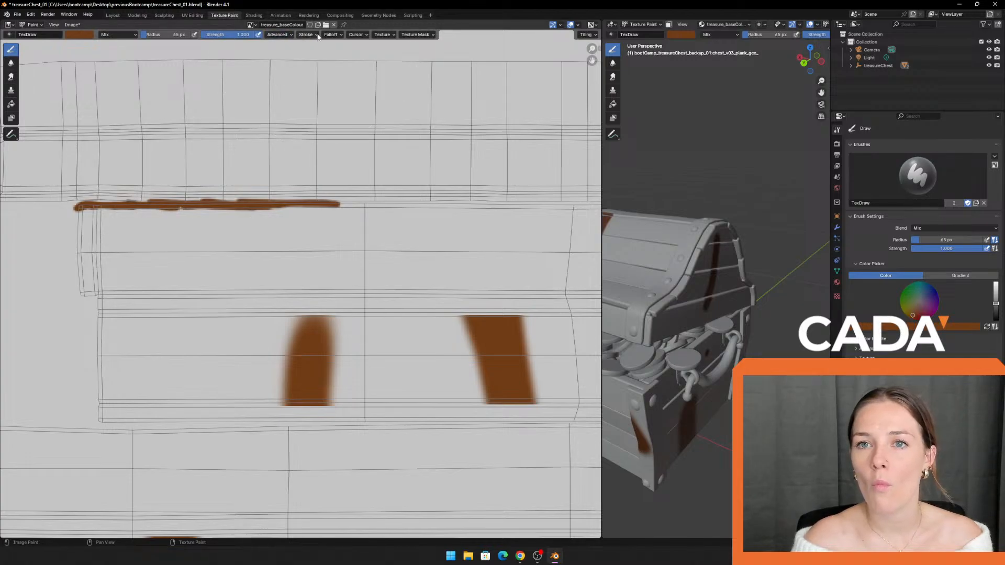
{"action": "left_click", "coordinate": [316, 35]}
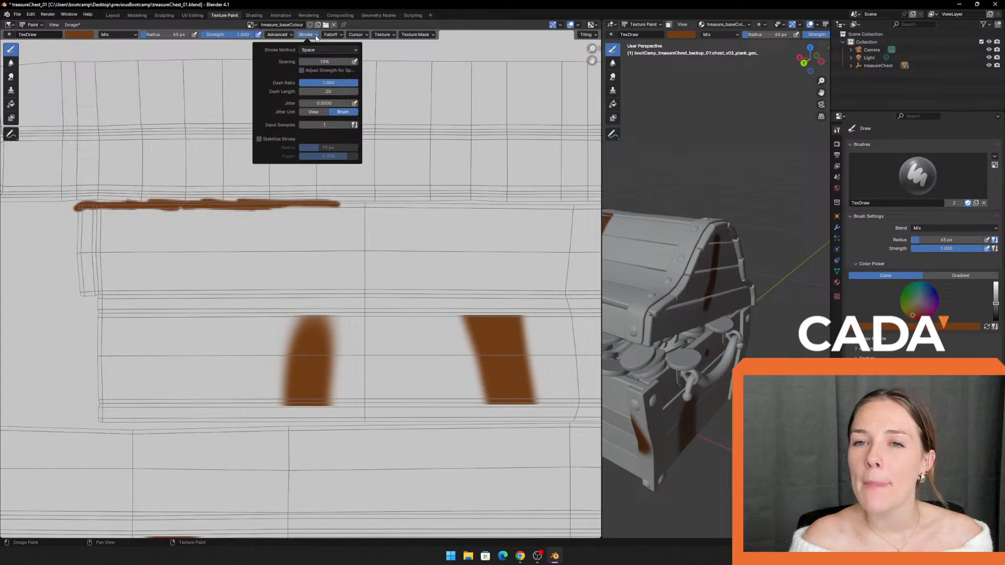
{"action": "left_click", "coordinate": [333, 35]}
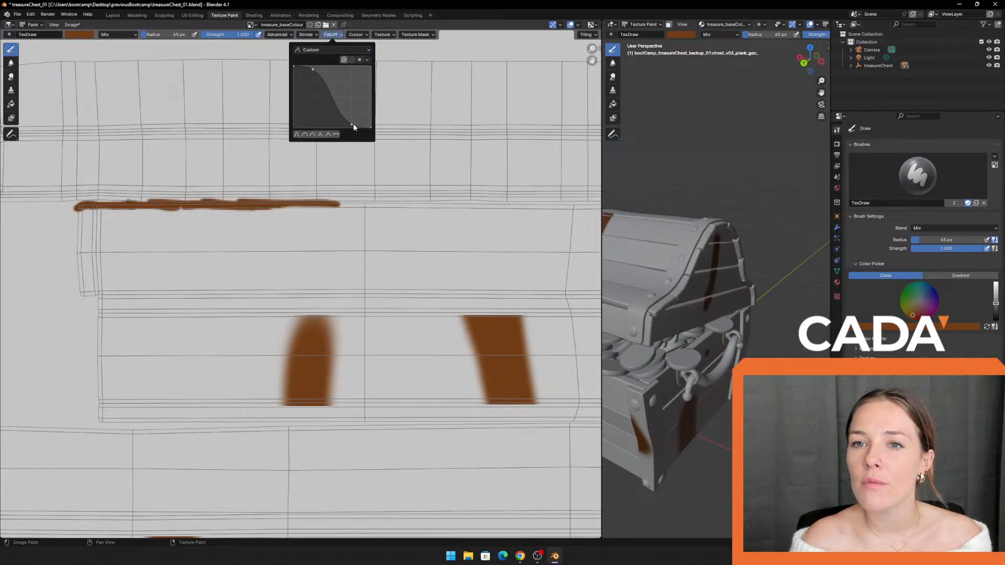
{"action": "left_click_drag", "start_coordinate": [353, 123], "coordinate": [362, 91]}
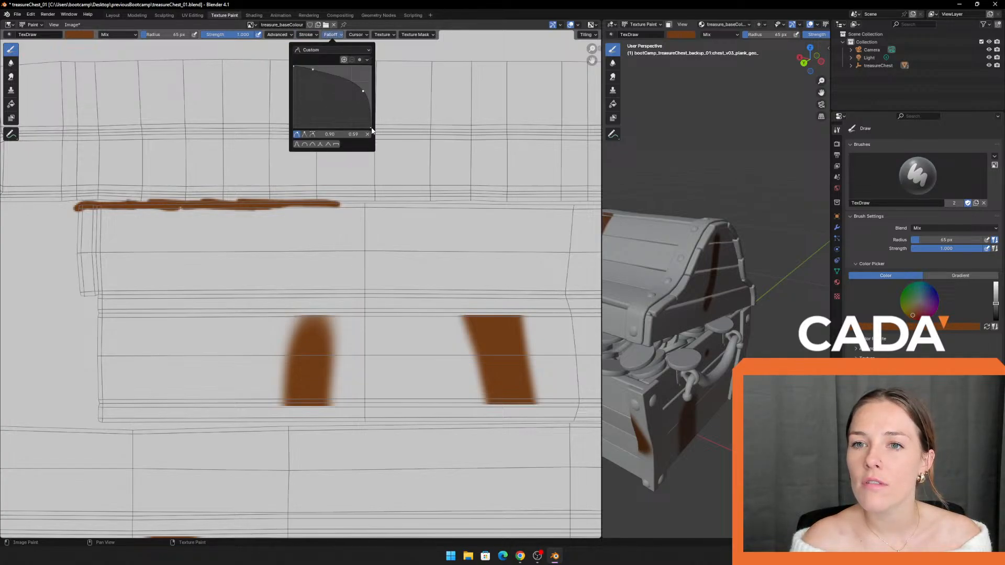
{"action": "mouse_move", "coordinate": [371, 128]}
{"action": "left_mouse_down"}
{"action": "mouse_move", "coordinate": [371, 81]}
{"action": "mouse_move", "coordinate": [363, 85]}
{"action": "left_mouse_up"}
{"action": "left_click_drag", "start_coordinate": [298, 218], "coordinate": [266, 303]}
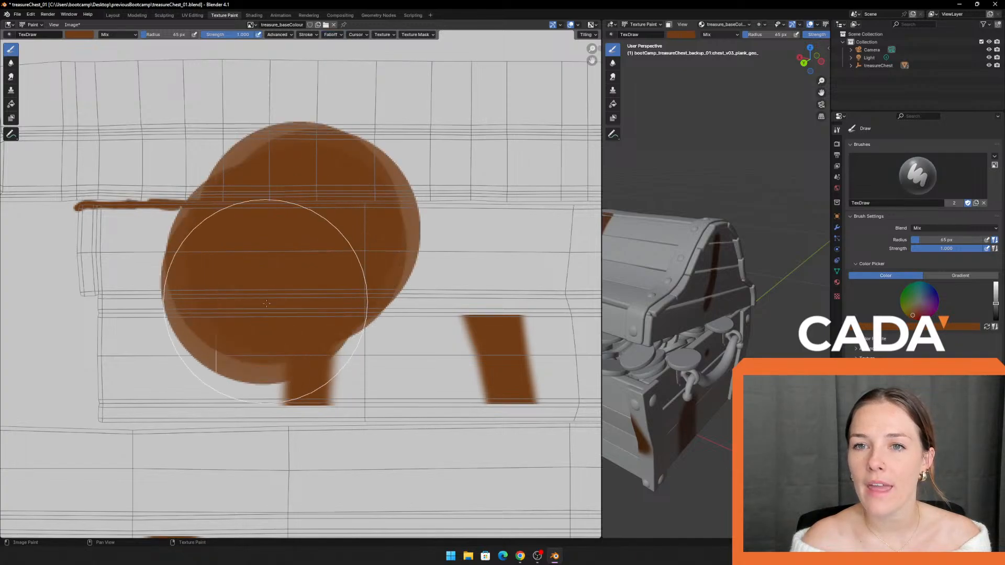
{"action": "key", "text": "ctrl+z"}
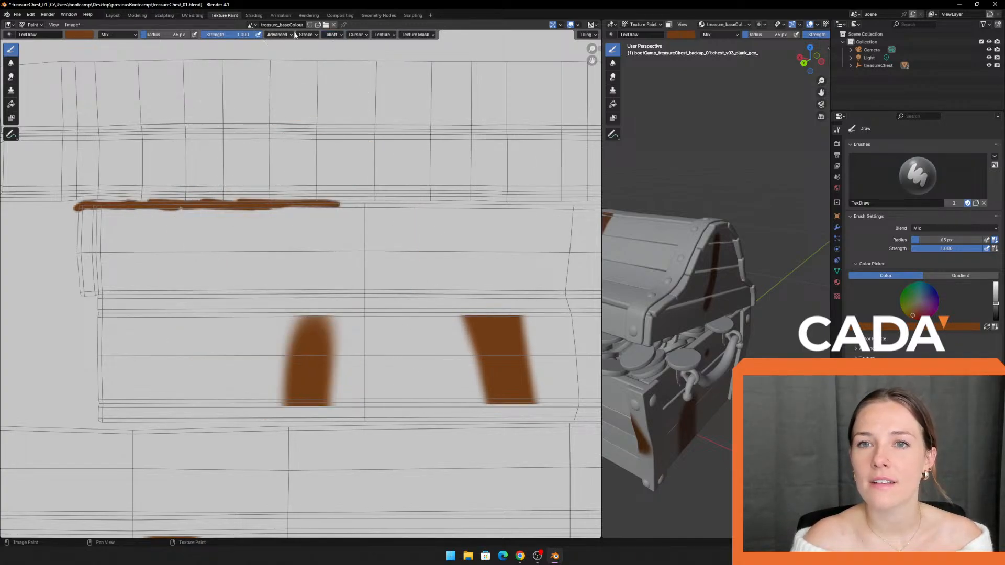
Step: Flatten the brush's custom falloff curve at 1.00 across its full width for a hard edge
{"action": "left_click", "coordinate": [332, 35]}
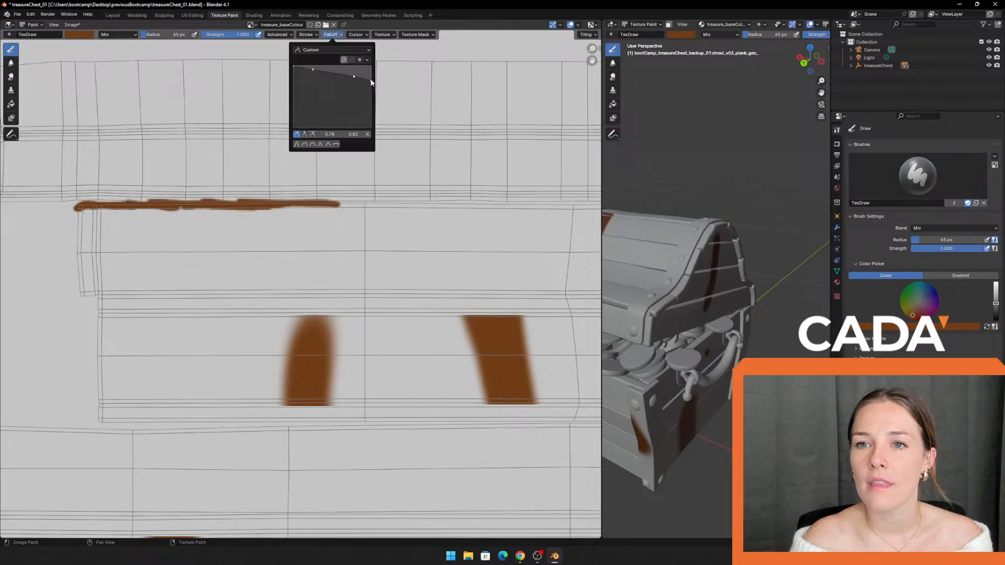
{"action": "left_click_drag", "start_coordinate": [371, 80], "coordinate": [363, 66]}
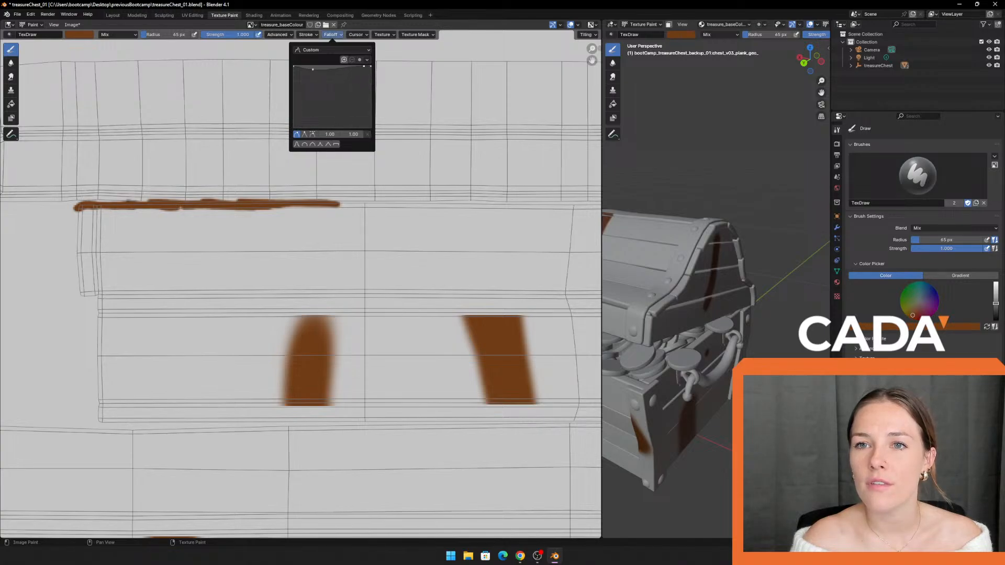
{"action": "left_click", "coordinate": [336, 66]}
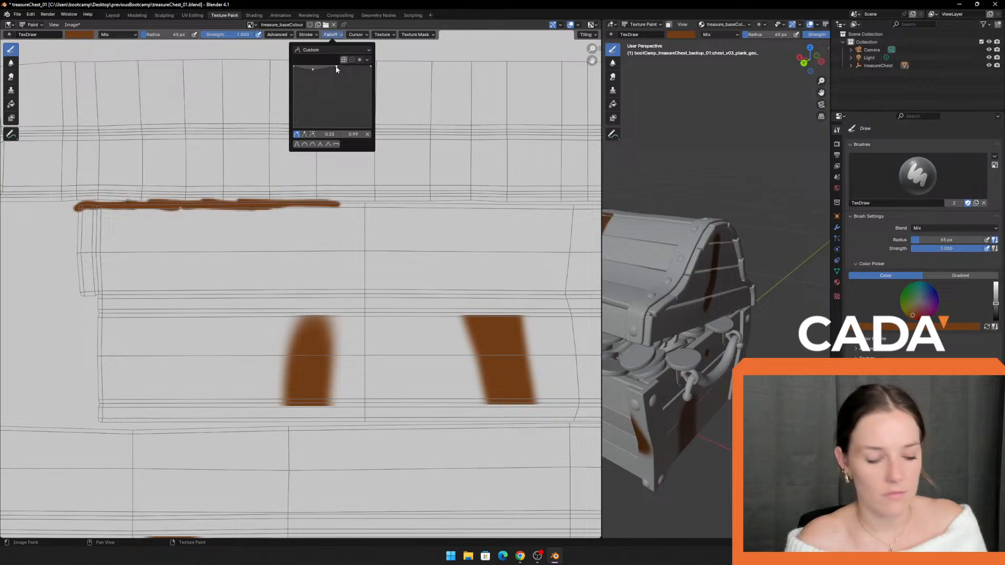
{"action": "left_click_drag", "start_coordinate": [338, 67], "coordinate": [305, 66]}
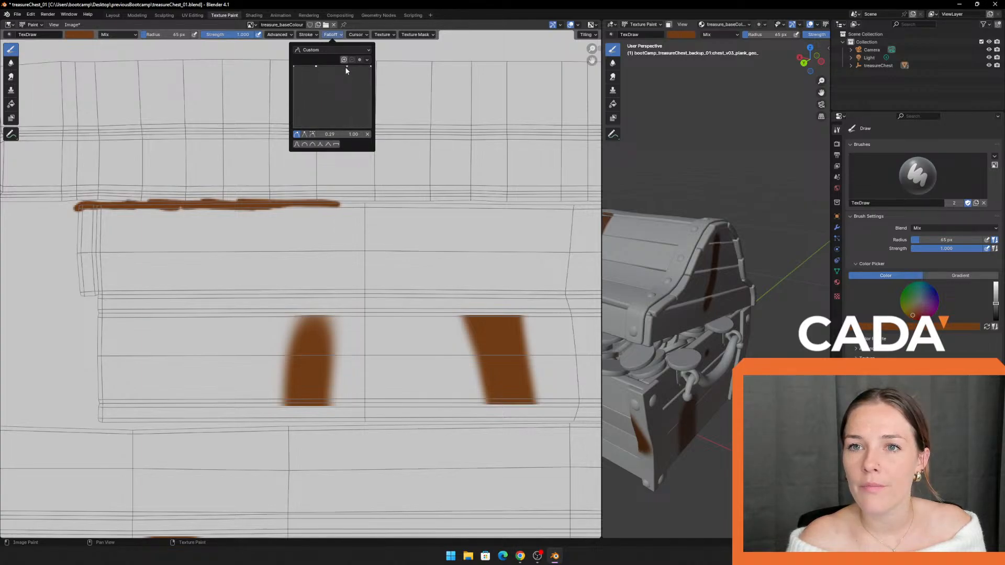
{"action": "left_click_drag", "start_coordinate": [370, 67], "coordinate": [371, 66]}
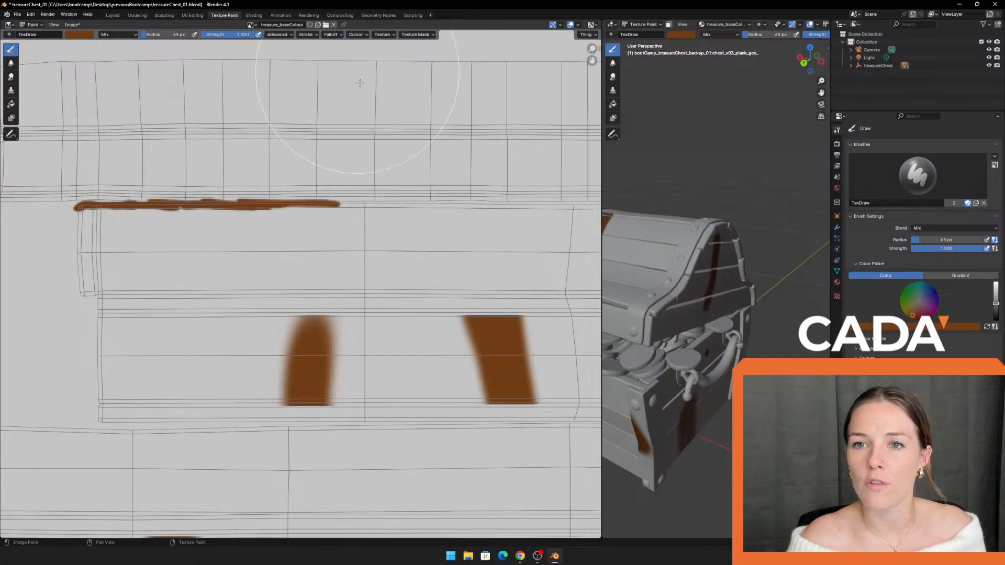
Step: Test a hard-edged brown stroke, undo it, and paint solid brown over the uppermost left plank's UV island
{"action": "mouse_move", "coordinate": [293, 308]}
{"action": "left_mouse_down"}
{"action": "mouse_move", "coordinate": [351, 196]}
{"action": "mouse_move", "coordinate": [250, 221]}
{"action": "left_mouse_up"}
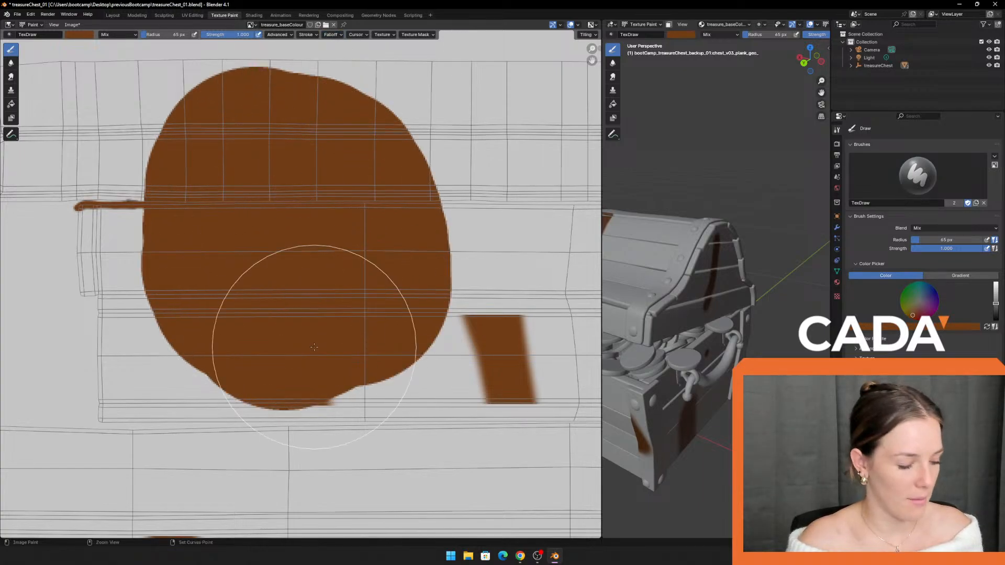
{"action": "key", "text": "ctrl+z"}
{"action": "mouse_move", "coordinate": [236, 353]}
{"action": "left_mouse_down"}
{"action": "mouse_move", "coordinate": [87, 304]}
{"action": "mouse_move", "coordinate": [94, 287]}
{"action": "mouse_move", "coordinate": [403, 287]}
{"action": "mouse_move", "coordinate": [348, 346]}
{"action": "mouse_move", "coordinate": [161, 359]}
{"action": "mouse_move", "coordinate": [238, 363]}
{"action": "mouse_move", "coordinate": [404, 342]}
{"action": "left_mouse_up"}
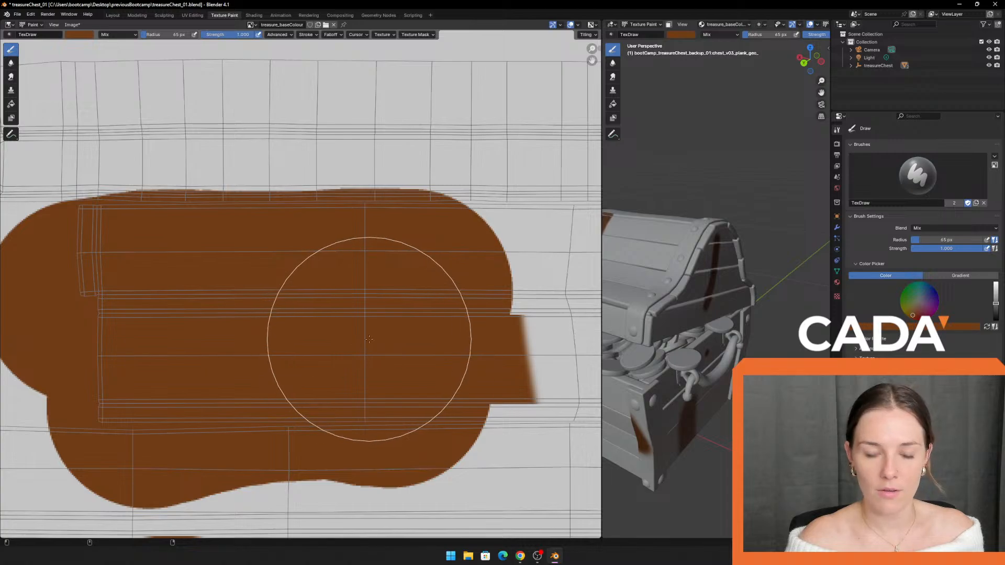
Step: Paint the upper-left group of plank UV islands solid brown in the texture image with the Draw brush at 65 px radius
{"action": "middle_click_drag", "start_coordinate": [391, 359], "coordinate": [113, 348]}
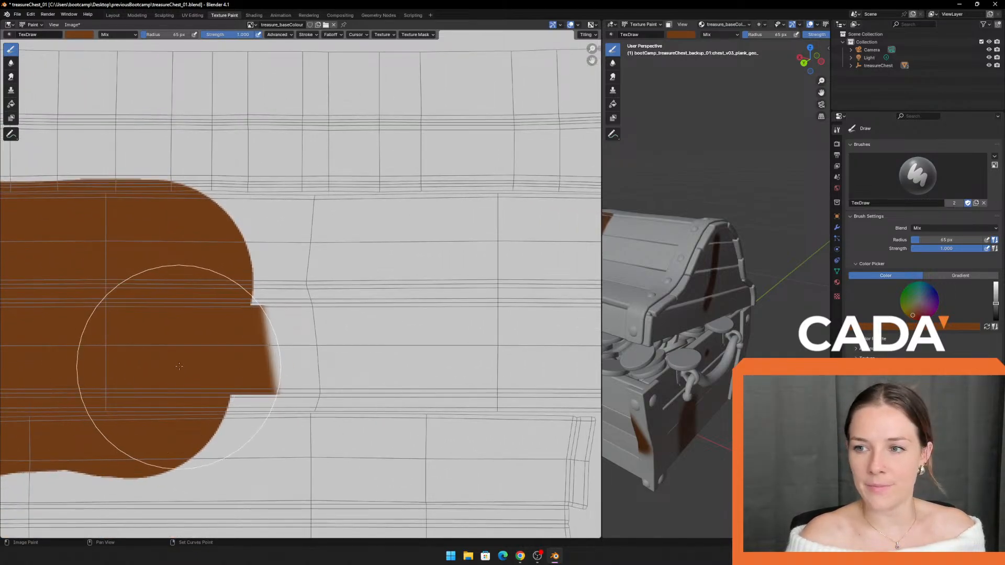
{"action": "left_click_drag", "start_coordinate": [156, 286], "coordinate": [510, 290]}
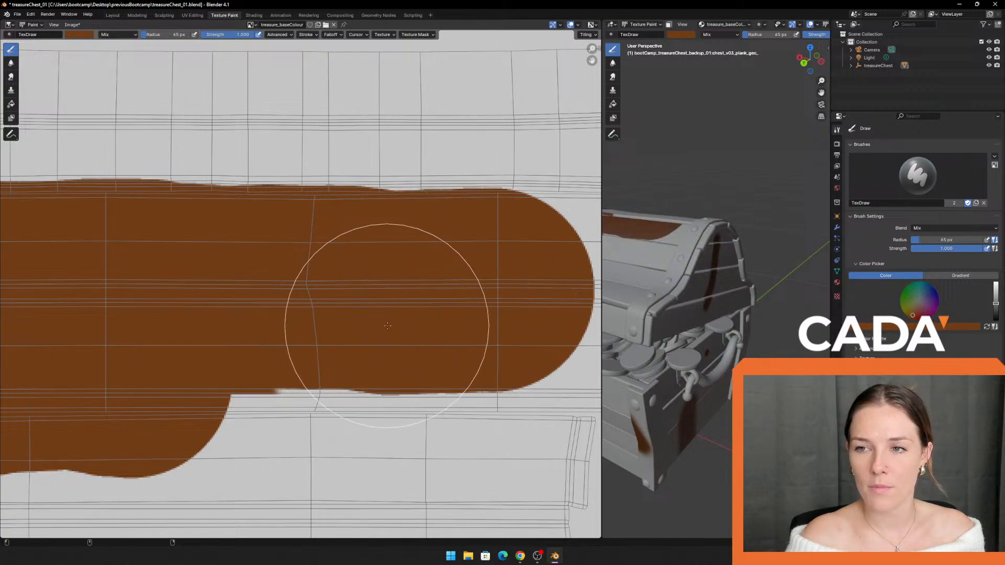
{"action": "middle_click_drag", "start_coordinate": [373, 323], "coordinate": [45, 309]}
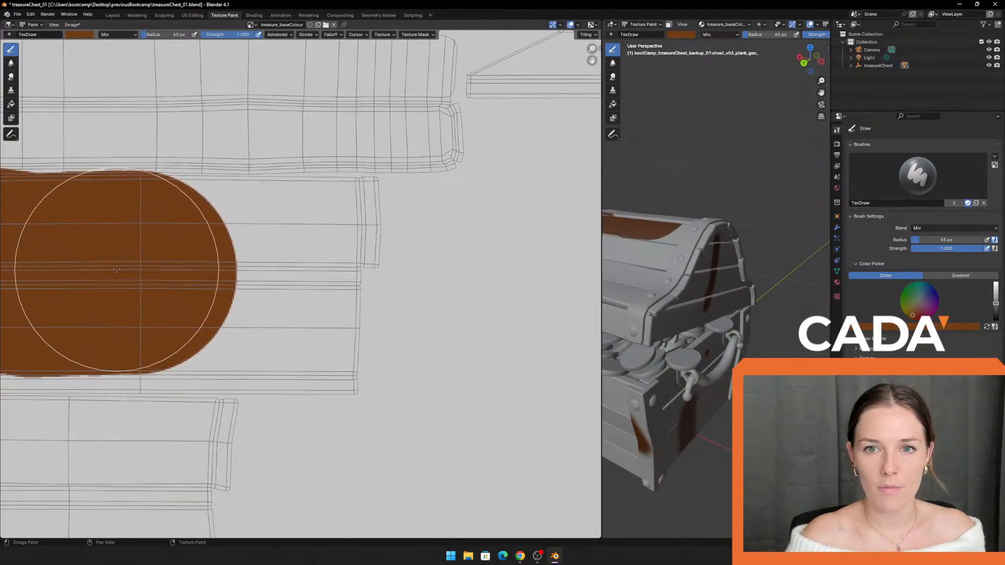
{"action": "mouse_move", "coordinate": [156, 270]}
{"action": "left_mouse_down"}
{"action": "mouse_move", "coordinate": [365, 270]}
{"action": "mouse_move", "coordinate": [401, 289]}
{"action": "mouse_move", "coordinate": [320, 348]}
{"action": "mouse_move", "coordinate": [366, 272]}
{"action": "mouse_move", "coordinate": [314, 348]}
{"action": "mouse_move", "coordinate": [276, 370]}
{"action": "left_mouse_up"}
{"action": "scroll", "coordinate": [282, 387], "scroll_direction": "down", "scroll_amount": 5}
{"action": "middle_click_drag", "start_coordinate": [282, 388], "coordinate": [414, 304]}
{"action": "mouse_move", "coordinate": [415, 228]}
{"action": "left_mouse_down"}
{"action": "mouse_move", "coordinate": [125, 240]}
{"action": "mouse_move", "coordinate": [118, 296]}
{"action": "mouse_move", "coordinate": [375, 301]}
{"action": "mouse_move", "coordinate": [227, 279]}
{"action": "mouse_move", "coordinate": [151, 307]}
{"action": "mouse_move", "coordinate": [146, 377]}
{"action": "mouse_move", "coordinate": [325, 382]}
{"action": "mouse_move", "coordinate": [324, 331]}
{"action": "mouse_move", "coordinate": [168, 360]}
{"action": "left_mouse_up"}
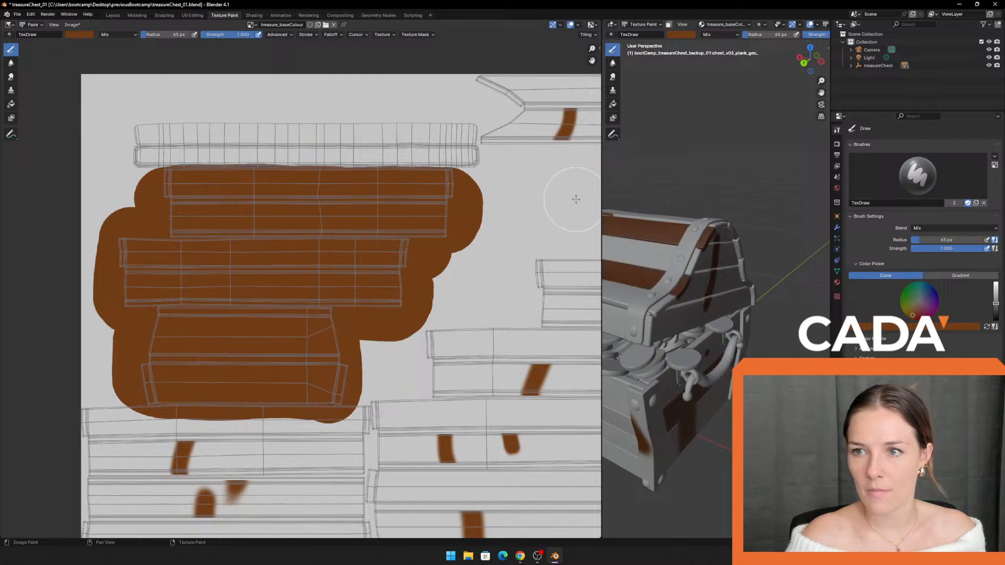
Step: Inspect the painted lid planks and the metal strap up close on the 3D chest
{"action": "mouse_move", "coordinate": [602, 201]}
{"action": "left_mouse_down"}
{"action": "mouse_move", "coordinate": [464, 202]}
{"action": "mouse_move", "coordinate": [263, 235]}
{"action": "left_mouse_up"}
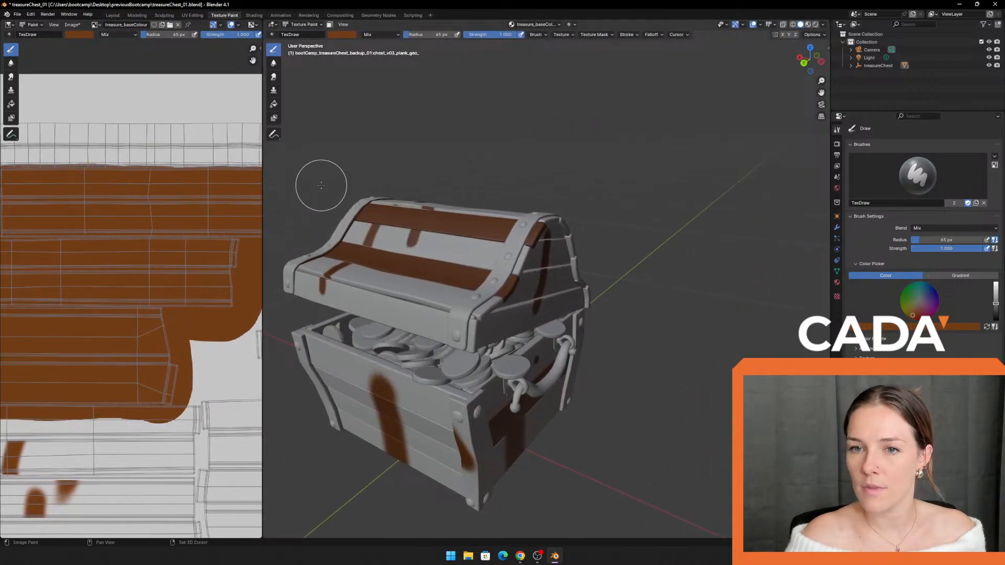
{"action": "middle_click_drag", "start_coordinate": [321, 184], "coordinate": [456, 209], "text": "shift"}
{"action": "scroll", "coordinate": [456, 209], "scroll_direction": "up", "scroll_amount": 5}
{"action": "scroll", "coordinate": [414, 280], "scroll_direction": "up", "scroll_amount": 4}
{"action": "middle_click_drag", "start_coordinate": [314, 198], "coordinate": [472, 236], "text": "shift"}
{"action": "scroll", "coordinate": [511, 298], "scroll_direction": "up", "scroll_amount": 3}
{"action": "scroll", "coordinate": [406, 303], "scroll_direction": "down", "scroll_amount": 5}
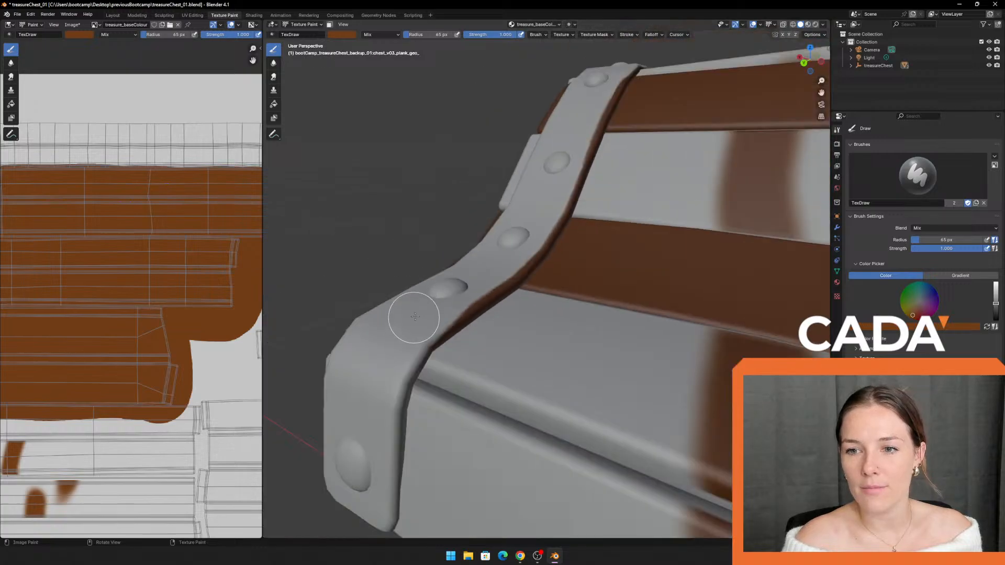
{"action": "scroll", "coordinate": [413, 288], "scroll_direction": "up", "scroll_amount": 4}
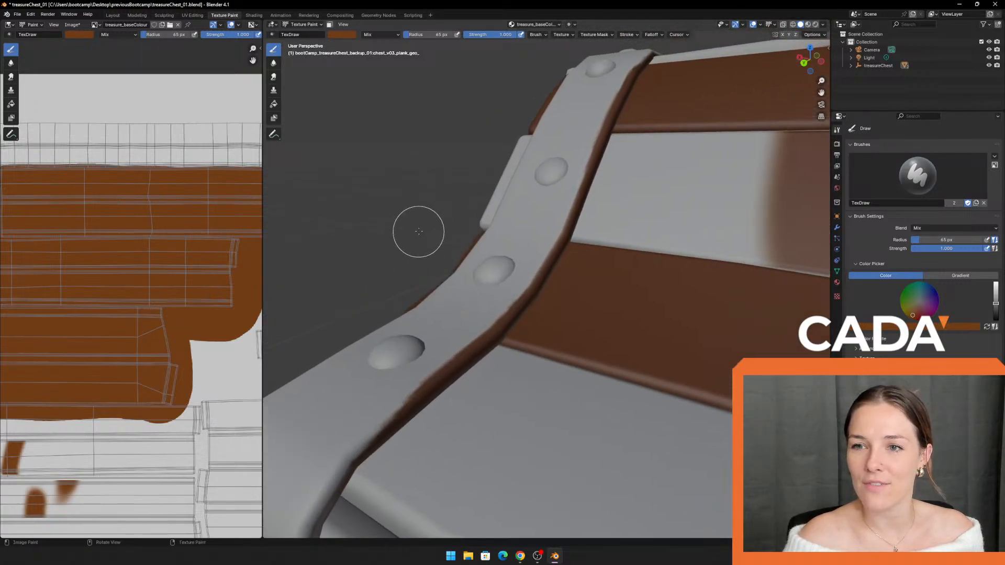
{"action": "middle_click_drag", "start_coordinate": [418, 228], "coordinate": [387, 241]}
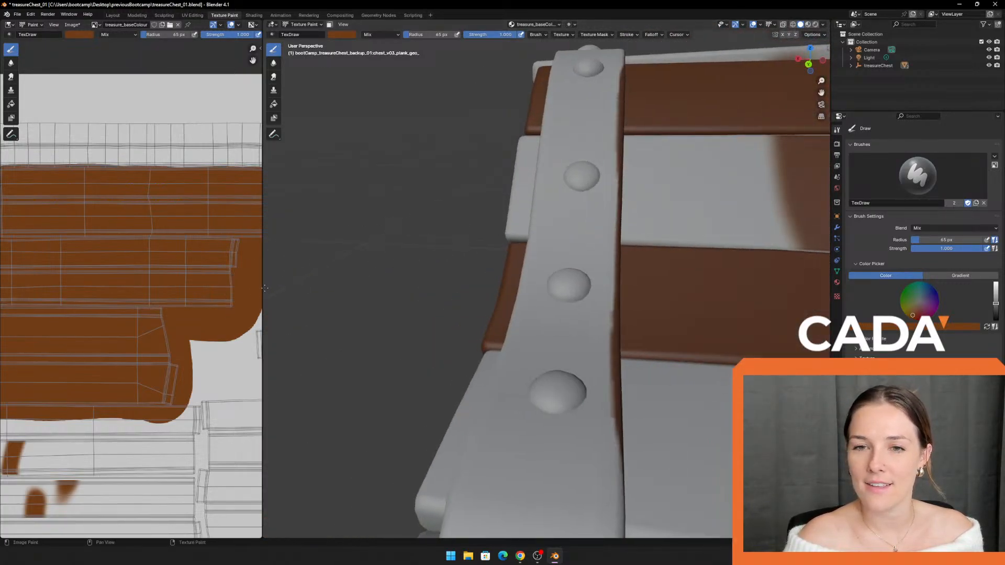
Step: Enlarge the image editor and paint the plank UV island directly below the brown group solid brown
{"action": "left_click_drag", "start_coordinate": [263, 288], "coordinate": [609, 283]}
{"action": "scroll", "coordinate": [423, 311], "scroll_direction": "down", "scroll_amount": 3}
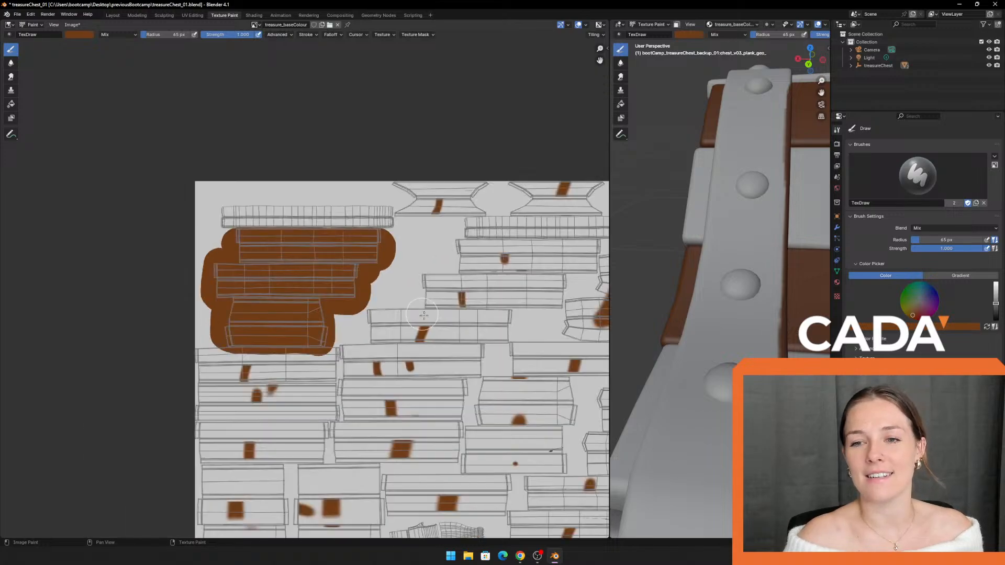
{"action": "middle_click_drag", "start_coordinate": [388, 291], "coordinate": [338, 258]}
{"action": "scroll", "coordinate": [356, 245], "scroll_direction": "up", "scroll_amount": 2}
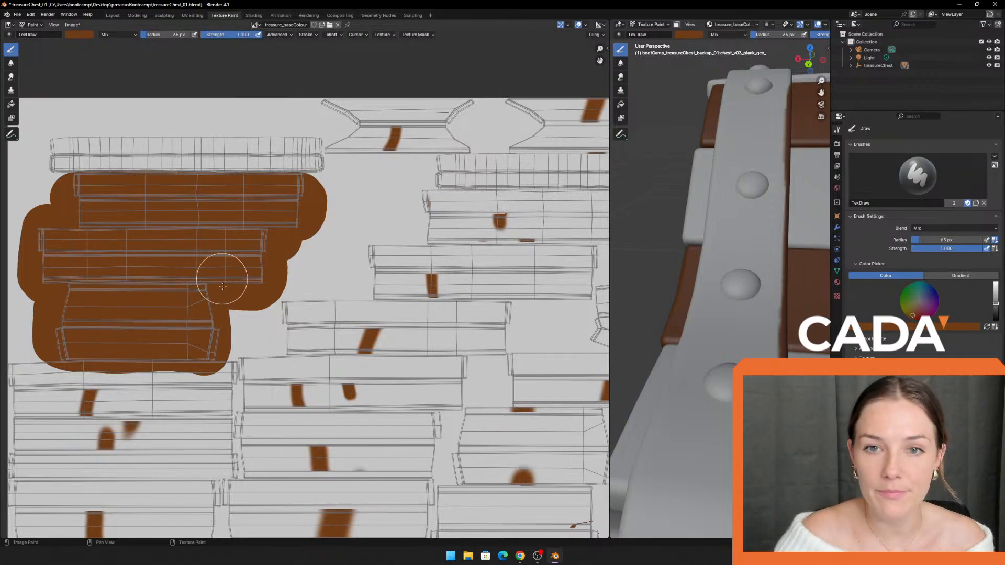
{"action": "mouse_move", "coordinate": [254, 309]}
{"action": "middle_mouse_down"}
{"action": "mouse_move", "coordinate": [413, 181]}
{"action": "mouse_move", "coordinate": [396, 189]}
{"action": "middle_mouse_up"}
{"action": "scroll", "coordinate": [354, 226], "scroll_direction": "up", "scroll_amount": 2}
{"action": "middle_click_drag", "start_coordinate": [262, 230], "coordinate": [260, 256]}
{"action": "mouse_move", "coordinate": [255, 256]}
{"action": "left_mouse_down"}
{"action": "mouse_move", "coordinate": [218, 235]}
{"action": "mouse_move", "coordinate": [116, 233]}
{"action": "mouse_move", "coordinate": [105, 243]}
{"action": "mouse_move", "coordinate": [96, 297]}
{"action": "mouse_move", "coordinate": [420, 285]}
{"action": "mouse_move", "coordinate": [392, 224]}
{"action": "mouse_move", "coordinate": [292, 270]}
{"action": "left_mouse_up"}
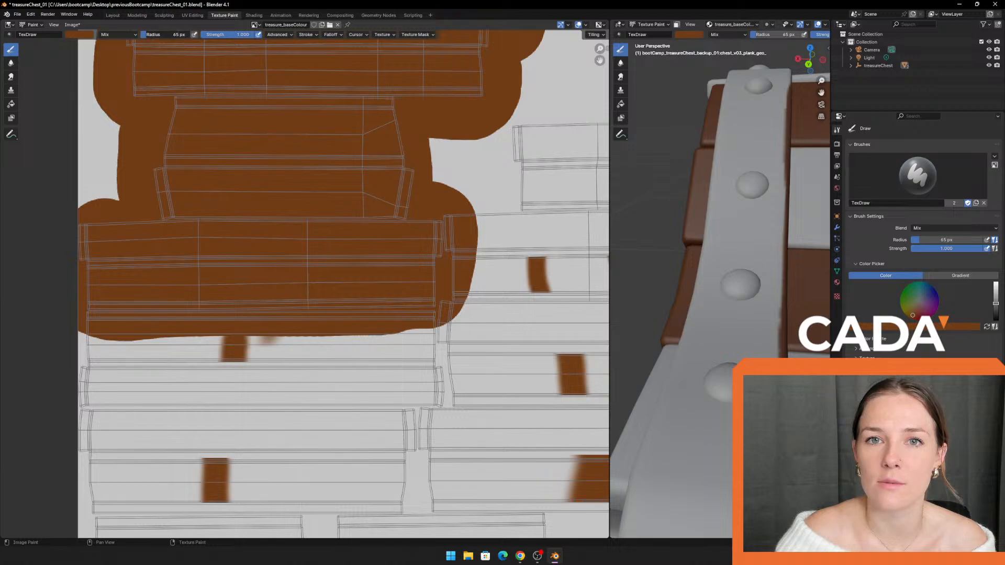
Step: Reduce the brush radius to 22 px and paint a brown border around the neighbouring unpainted plank UV island
{"action": "left_click_drag", "start_coordinate": [145, 35], "coordinate": [143, 35]}
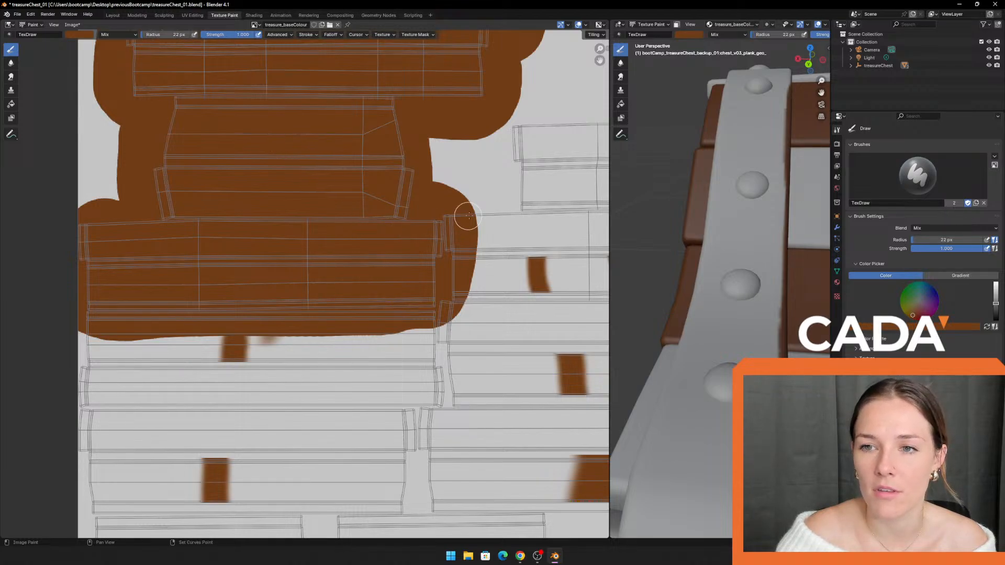
{"action": "mouse_move", "coordinate": [488, 201]}
{"action": "middle_mouse_down"}
{"action": "mouse_move", "coordinate": [280, 204]}
{"action": "mouse_move", "coordinate": [139, 270]}
{"action": "mouse_move", "coordinate": [140, 254]}
{"action": "middle_mouse_up"}
{"action": "mouse_move", "coordinate": [162, 169]}
{"action": "left_mouse_down"}
{"action": "mouse_move", "coordinate": [160, 262]}
{"action": "mouse_move", "coordinate": [174, 188]}
{"action": "mouse_move", "coordinate": [168, 258]}
{"action": "mouse_move", "coordinate": [516, 263]}
{"action": "mouse_move", "coordinate": [526, 192]}
{"action": "mouse_move", "coordinate": [504, 174]}
{"action": "mouse_move", "coordinate": [163, 177]}
{"action": "mouse_move", "coordinate": [157, 251]}
{"action": "mouse_move", "coordinate": [240, 263]}
{"action": "left_mouse_up"}
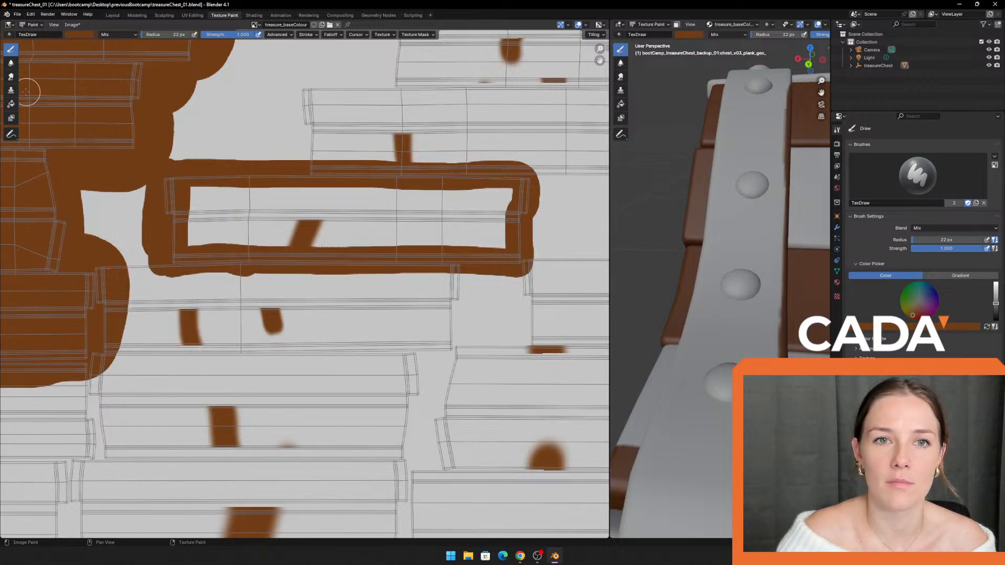
Step: Fill the interior of the brown-bordered plank UV island with the Fill tool's dark brown
{"action": "left_click", "coordinate": [11, 104]}
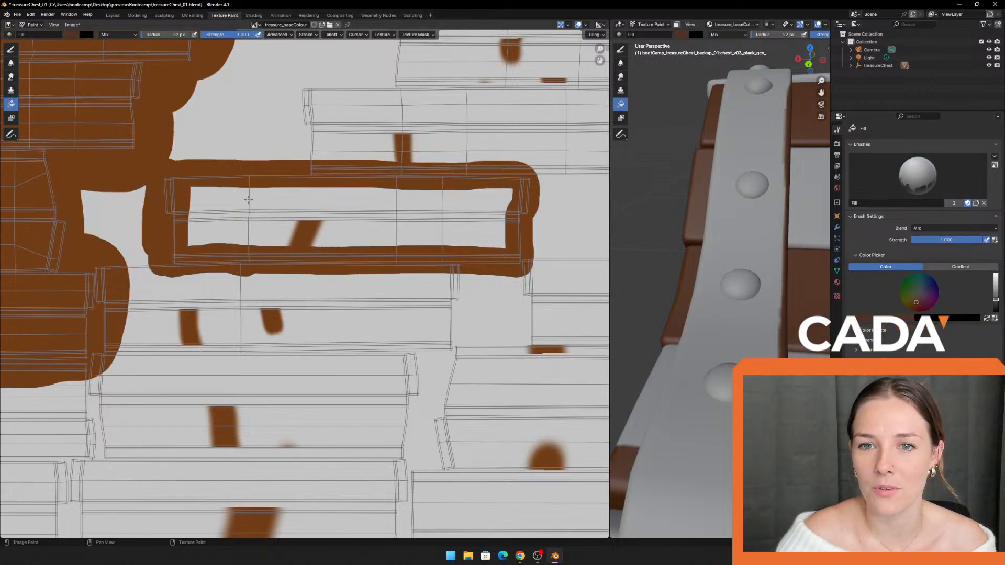
{"action": "left_click", "coordinate": [372, 214]}
{"action": "scroll", "coordinate": [372, 214], "scroll_direction": "down", "scroll_amount": 5}
{"action": "scroll", "coordinate": [249, 215], "scroll_direction": "up", "scroll_amount": 5}
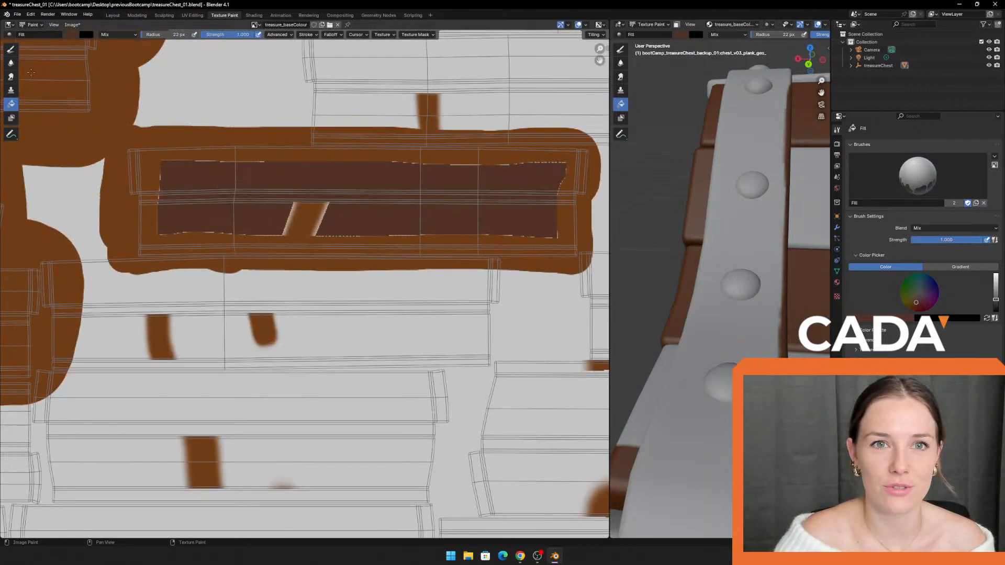
Step: Paint over the dark interior of the bordered plank UV island with the brown Draw brush at 22 px radius
{"action": "left_click", "coordinate": [11, 49]}
{"action": "mouse_move", "coordinate": [152, 160]}
{"action": "left_mouse_down"}
{"action": "mouse_move", "coordinate": [160, 225]}
{"action": "mouse_move", "coordinate": [168, 159]}
{"action": "mouse_move", "coordinate": [567, 167]}
{"action": "mouse_move", "coordinate": [509, 233]}
{"action": "mouse_move", "coordinate": [155, 225]}
{"action": "mouse_move", "coordinate": [179, 184]}
{"action": "mouse_move", "coordinate": [185, 208]}
{"action": "left_mouse_up"}
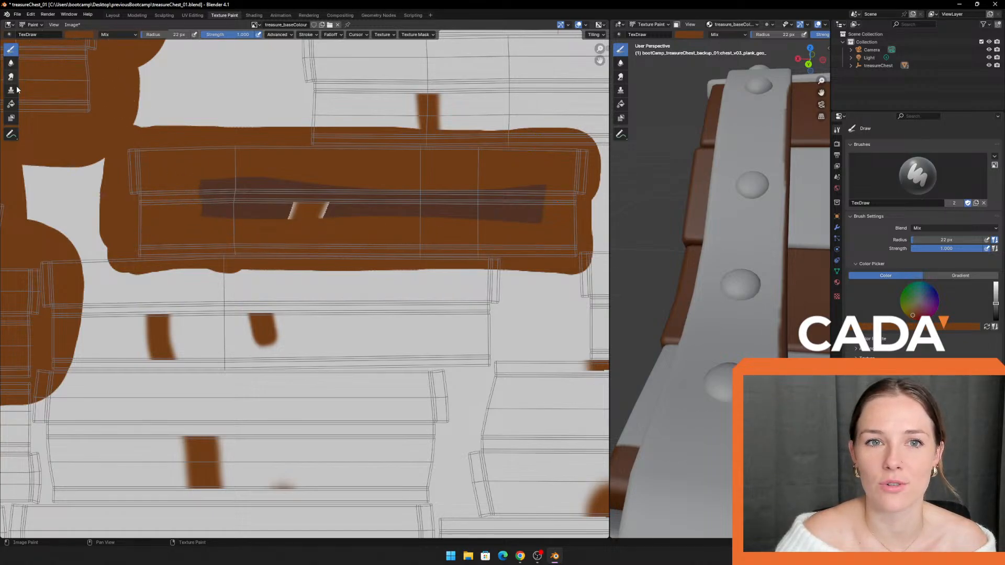
{"action": "left_click", "coordinate": [11, 104]}
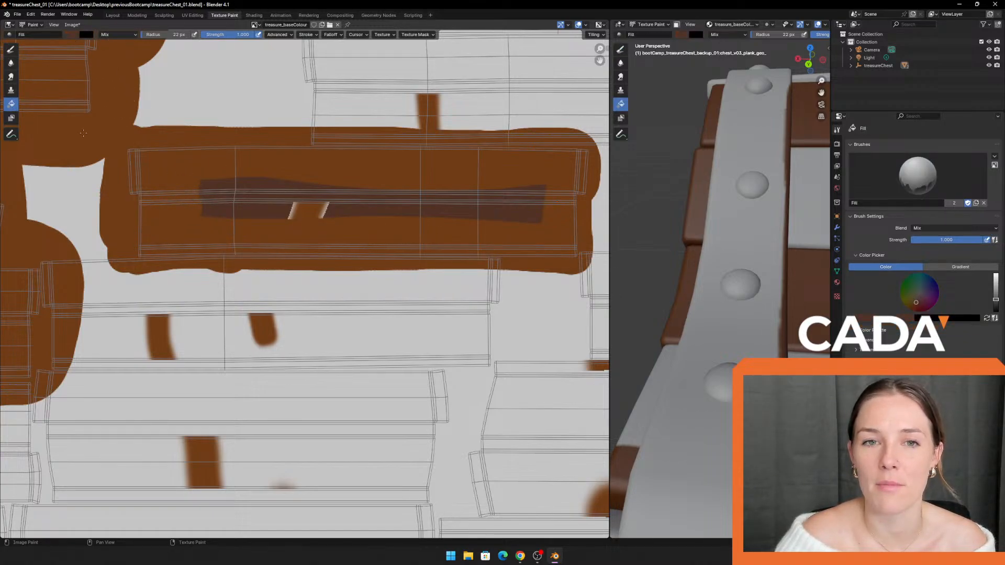
{"action": "left_click", "coordinate": [10, 48]}
{"action": "mouse_move", "coordinate": [218, 166]}
{"action": "left_mouse_down"}
{"action": "mouse_move", "coordinate": [321, 186]}
{"action": "mouse_move", "coordinate": [215, 209]}
{"action": "mouse_move", "coordinate": [458, 213]}
{"action": "mouse_move", "coordinate": [539, 181]}
{"action": "mouse_move", "coordinate": [480, 189]}
{"action": "left_mouse_up"}
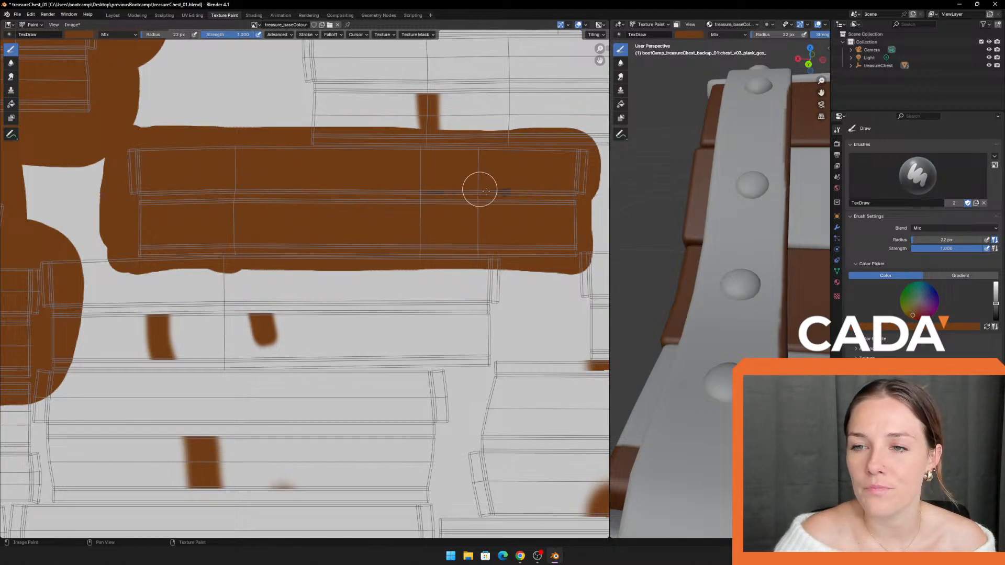
{"action": "scroll", "coordinate": [291, 226], "scroll_direction": "down", "scroll_amount": 3}
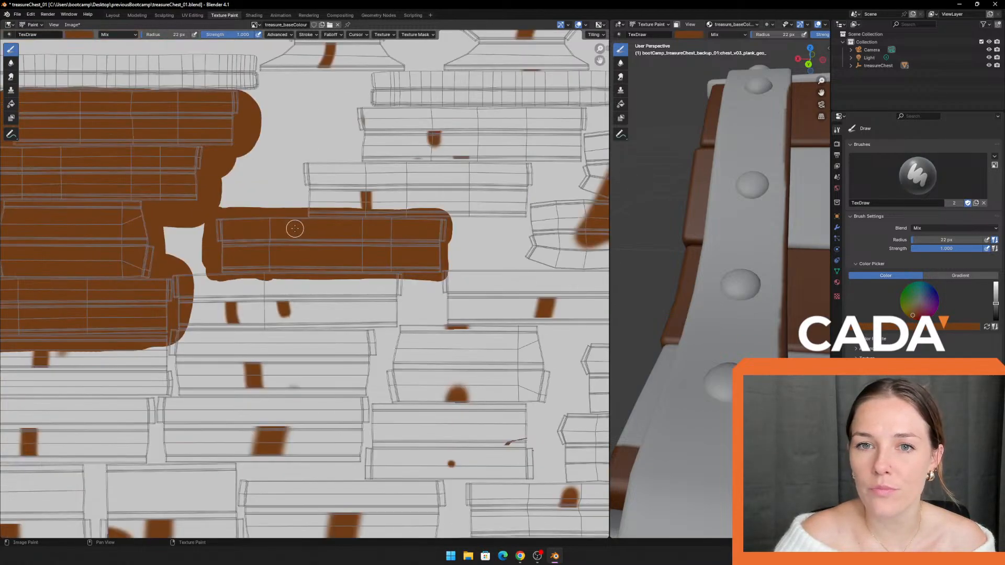
Step: Brush a border around the plank UV island just above the brown one with the Mask tool at 22 px and 0.500 strength
{"action": "left_click", "coordinate": [11, 119]}
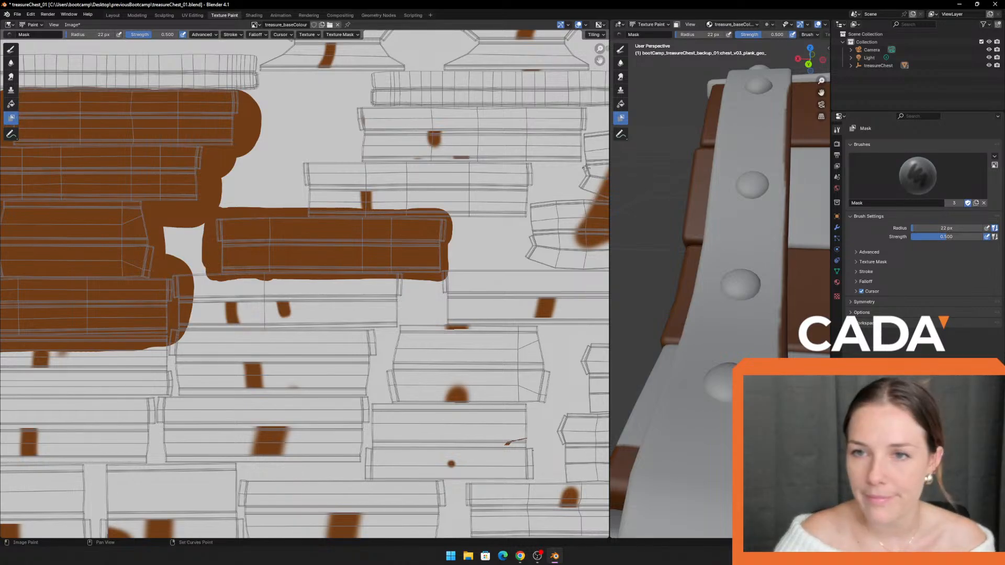
{"action": "middle_click_drag", "start_coordinate": [522, 151], "coordinate": [386, 250]}
{"action": "scroll", "coordinate": [305, 283], "scroll_direction": "up", "scroll_amount": 2}
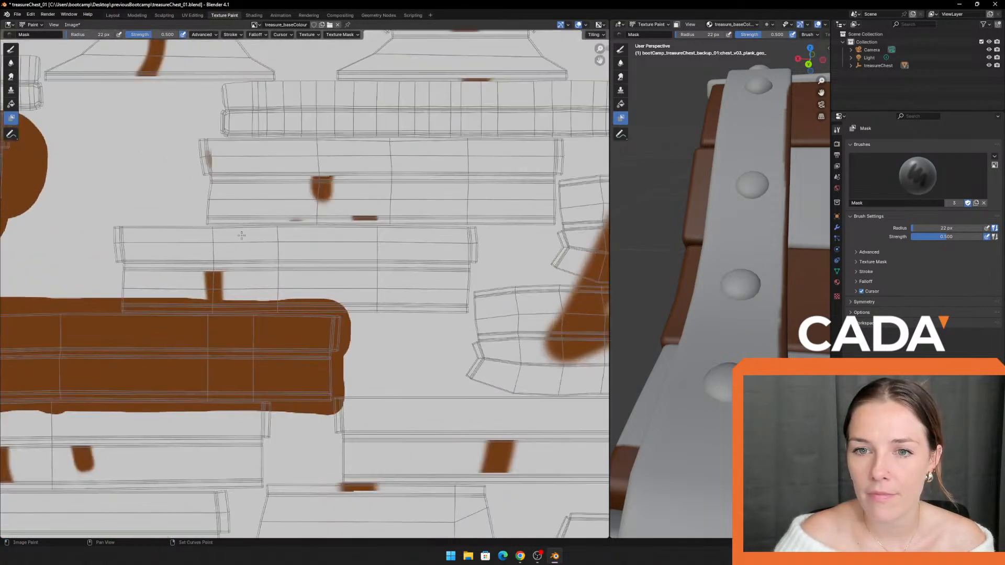
{"action": "middle_click_drag", "start_coordinate": [242, 235], "coordinate": [236, 239]}
{"action": "mouse_move", "coordinate": [130, 296]}
{"action": "left_mouse_down"}
{"action": "mouse_move", "coordinate": [117, 230]}
{"action": "mouse_move", "coordinate": [117, 314]}
{"action": "mouse_move", "coordinate": [130, 309]}
{"action": "mouse_move", "coordinate": [124, 233]}
{"action": "mouse_move", "coordinate": [479, 233]}
{"action": "mouse_move", "coordinate": [460, 270]}
{"action": "mouse_move", "coordinate": [471, 304]}
{"action": "mouse_move", "coordinate": [461, 322]}
{"action": "mouse_move", "coordinate": [450, 319]}
{"action": "mouse_move", "coordinate": [473, 317]}
{"action": "mouse_move", "coordinate": [139, 305]}
{"action": "mouse_move", "coordinate": [128, 314]}
{"action": "mouse_move", "coordinate": [404, 309]}
{"action": "mouse_move", "coordinate": [314, 322]}
{"action": "mouse_move", "coordinate": [457, 271]}
{"action": "mouse_move", "coordinate": [460, 224]}
{"action": "mouse_move", "coordinate": [225, 214]}
{"action": "mouse_move", "coordinate": [168, 230]}
{"action": "mouse_move", "coordinate": [367, 244]}
{"action": "mouse_move", "coordinate": [220, 245]}
{"action": "mouse_move", "coordinate": [141, 290]}
{"action": "mouse_move", "coordinate": [116, 209]}
{"action": "mouse_move", "coordinate": [105, 312]}
{"action": "mouse_move", "coordinate": [181, 209]}
{"action": "left_mouse_up"}
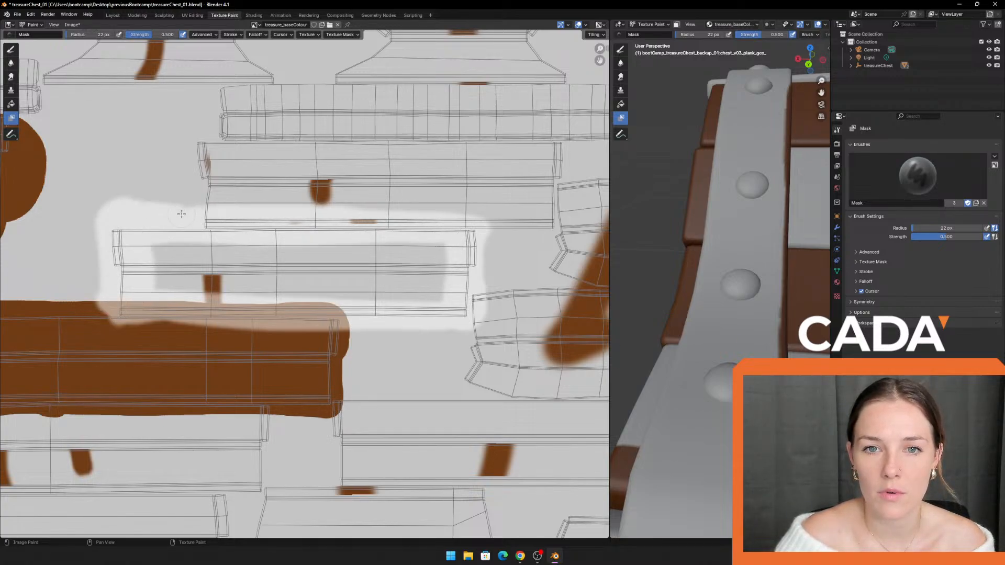
Step: Try to fill the inside of the mask-bordered plank UV island with dark brown, and undo the fill
{"action": "left_click", "coordinate": [12, 103]}
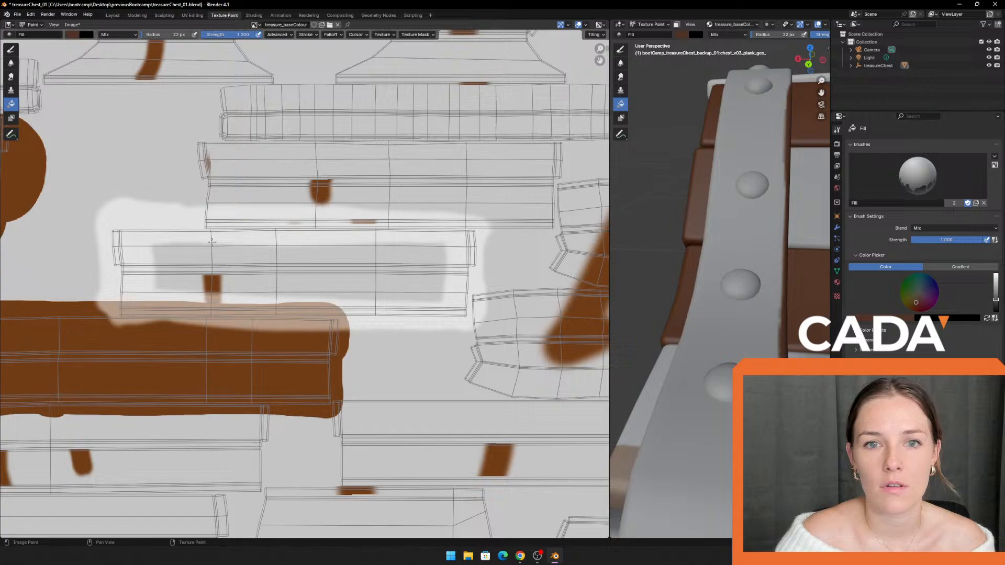
{"action": "left_click", "coordinate": [234, 262]}
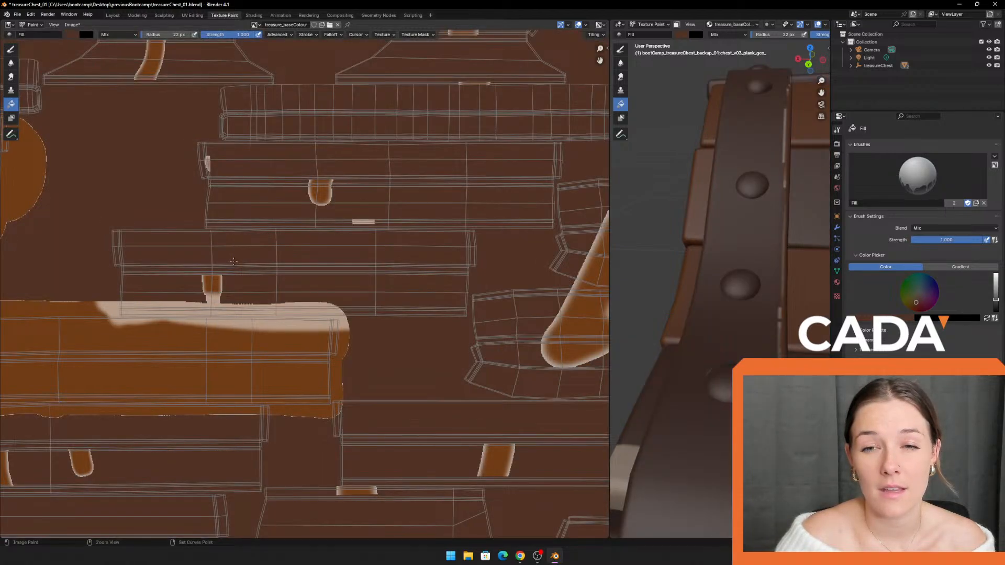
{"action": "key", "text": "ctrl+z"}
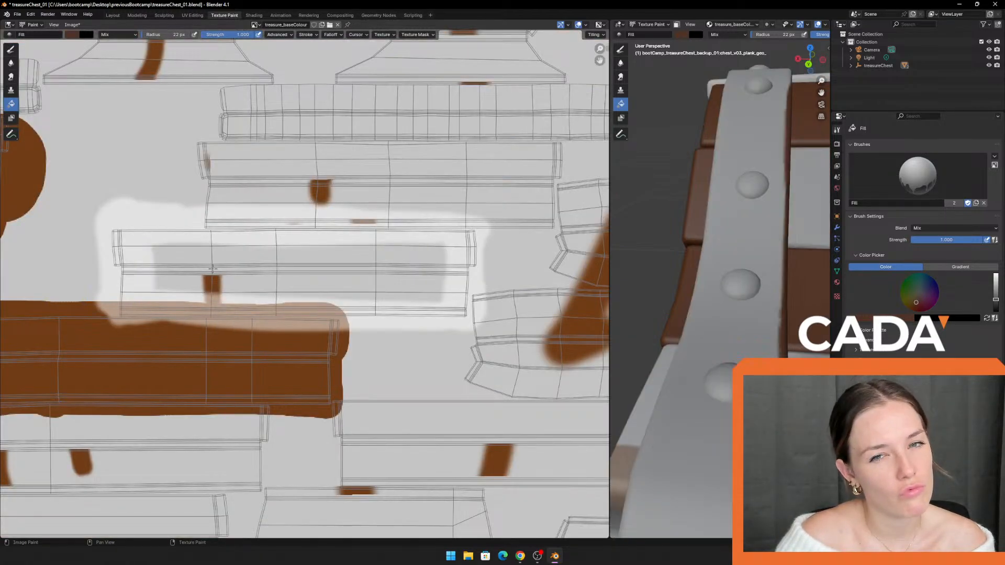
Step: Apply the dark brown fill from the edge of the mask border and check its spread across the whole texture
{"action": "left_click", "coordinate": [167, 195]}
{"action": "scroll", "coordinate": [237, 285], "scroll_direction": "down", "scroll_amount": 5}
{"action": "scroll", "coordinate": [237, 286], "scroll_direction": "down", "scroll_amount": 3}
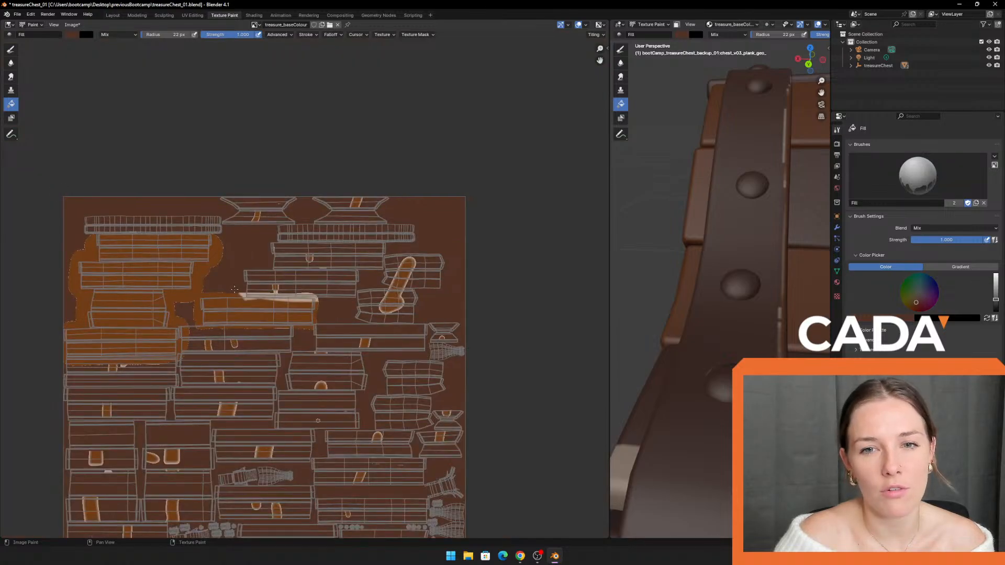
{"action": "scroll", "coordinate": [283, 310], "scroll_direction": "up", "scroll_amount": 8}
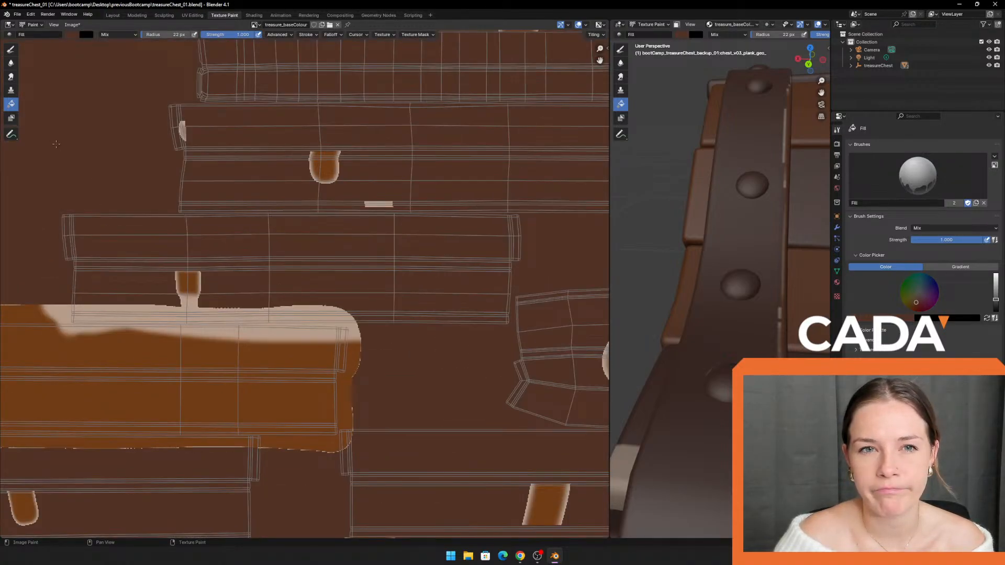
Step: Activate the Annotate tool in the image editor and view the filled texture on the front of the 3D chest
{"action": "left_click", "coordinate": [11, 133]}
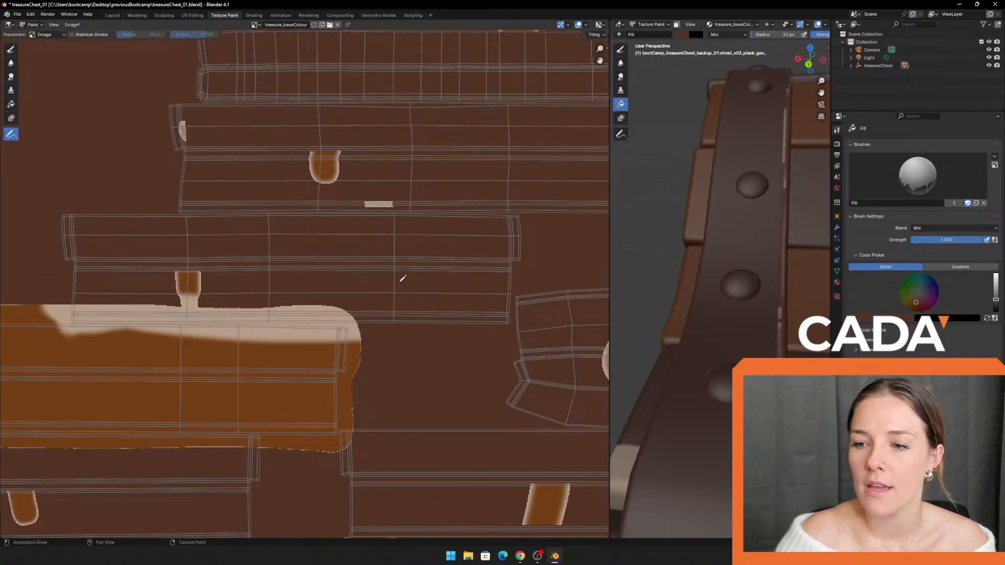
{"action": "left_click_drag", "start_coordinate": [610, 268], "coordinate": [312, 272]}
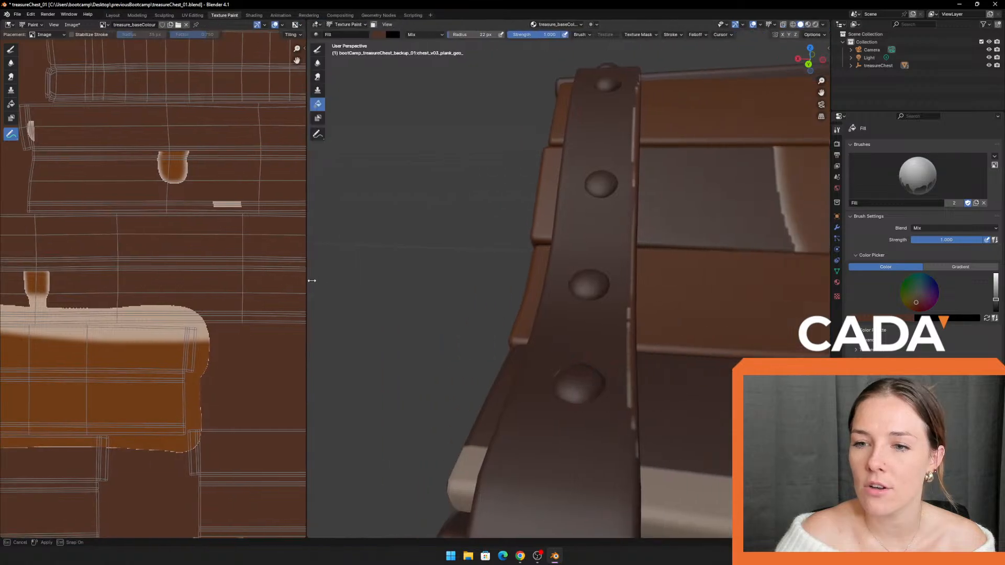
{"action": "scroll", "coordinate": [488, 296], "scroll_direction": "down", "scroll_amount": 5}
{"action": "middle_click_drag", "start_coordinate": [489, 296], "coordinate": [374, 301], "text": "shift"}
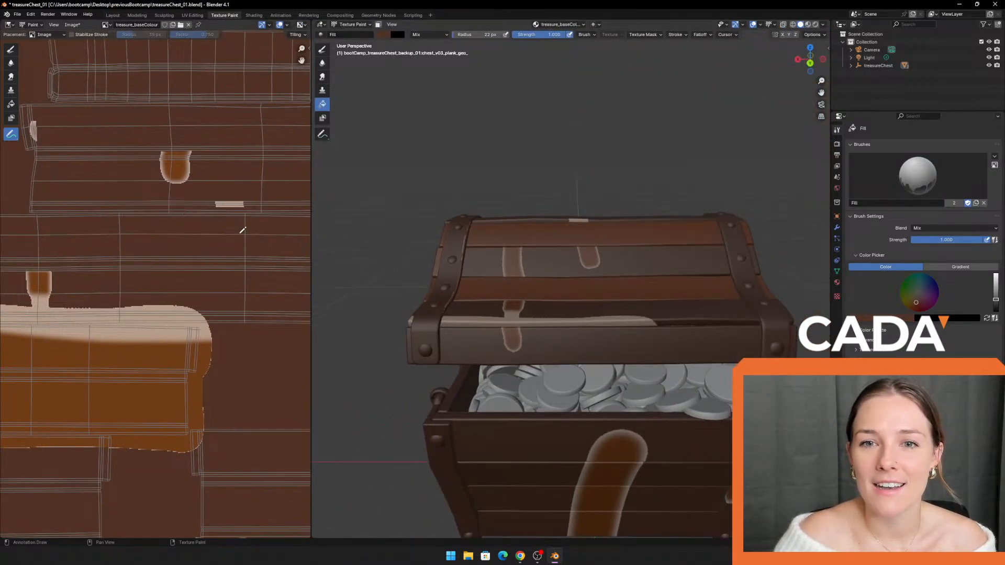
{"action": "left_click_drag", "start_coordinate": [310, 212], "coordinate": [557, 234]}
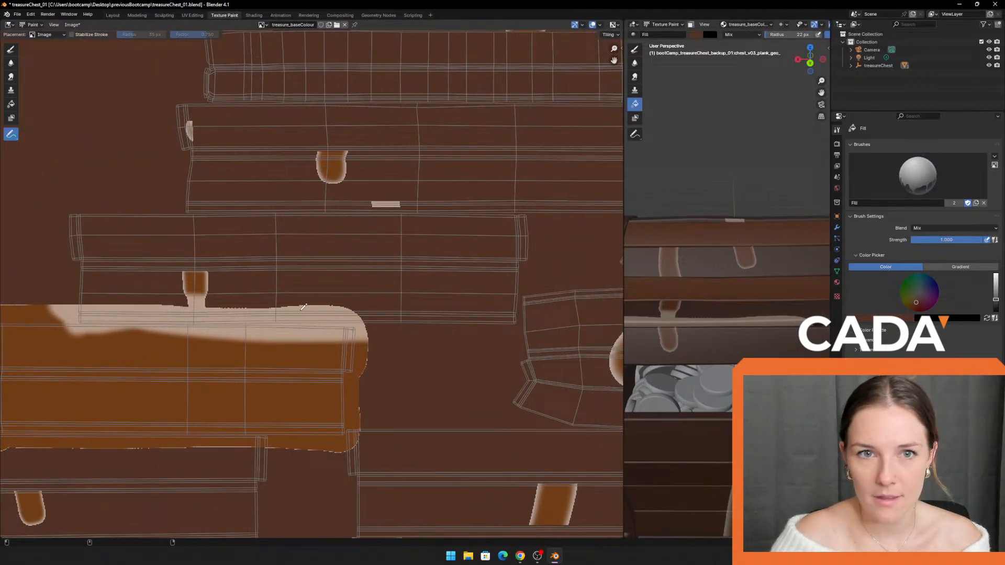
Step: Try erasing and placing an annotation dot on the plank UV island, and undo and redo the last texture change
{"action": "left_click", "coordinate": [258, 325], "text": "ctrl"}
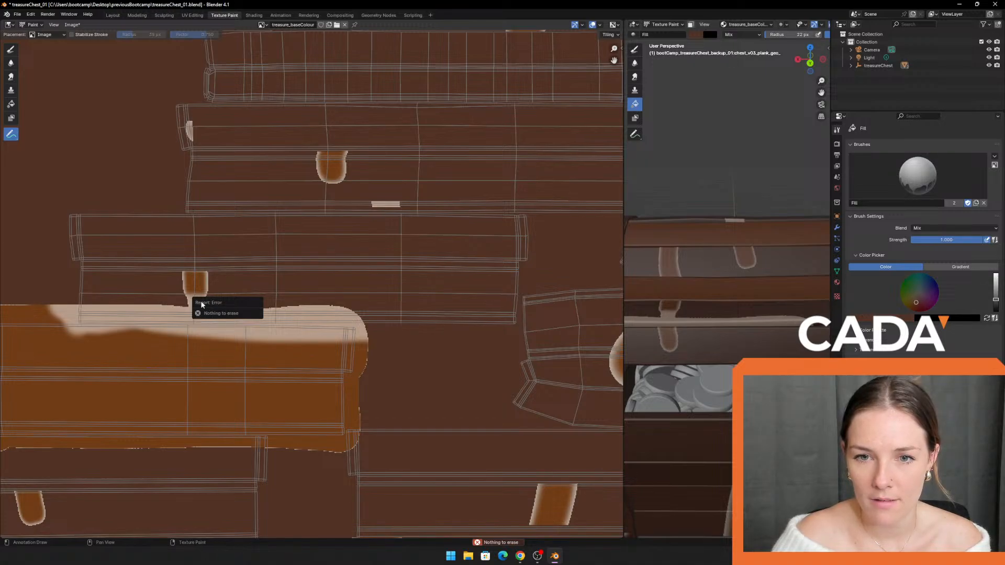
{"action": "left_click", "coordinate": [271, 273]}
{"action": "left_click_drag", "start_coordinate": [261, 297], "coordinate": [257, 299], "text": "ctrl"}
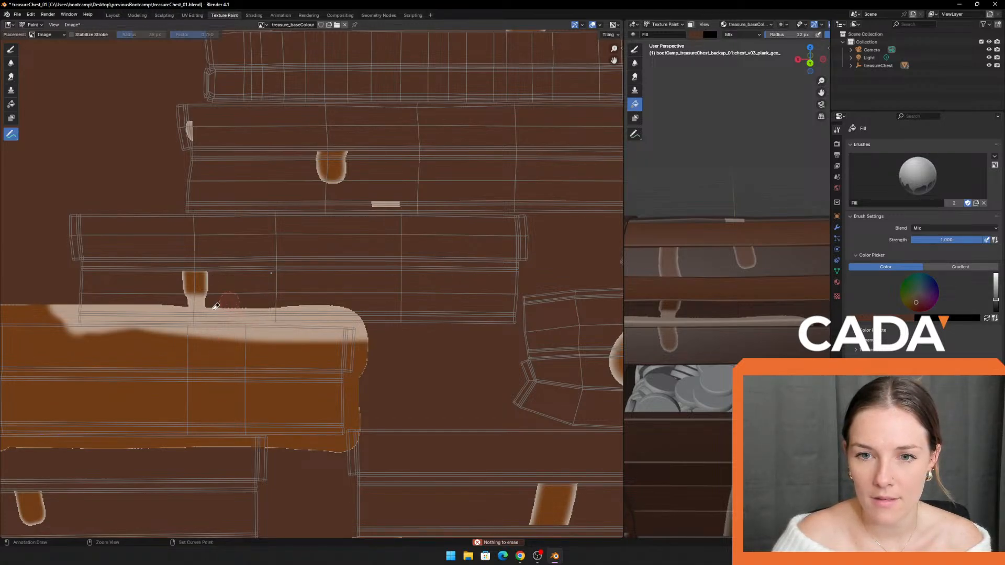
{"action": "key", "text": "ctrl+z"}
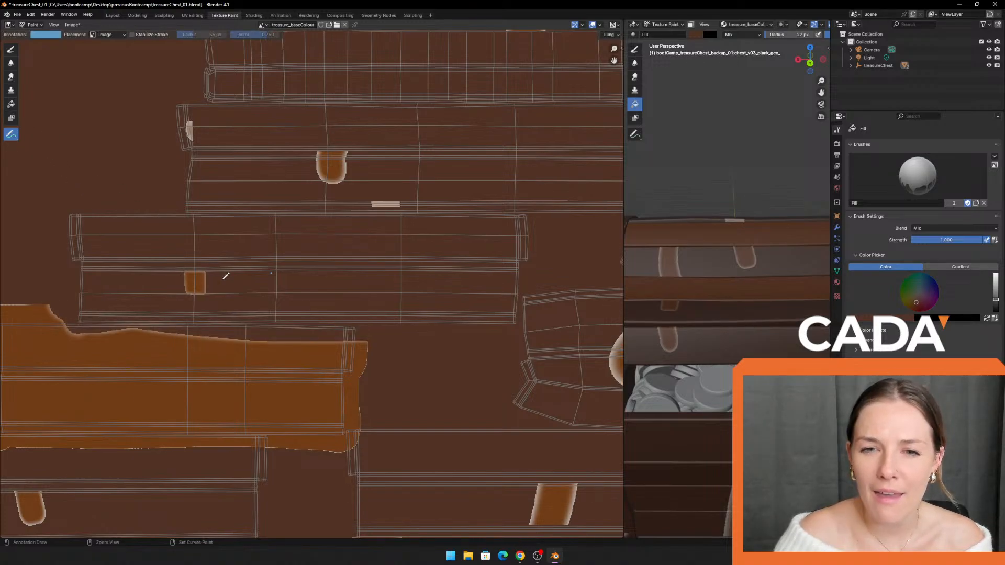
{"action": "key", "text": "ctrl+shift+z"}
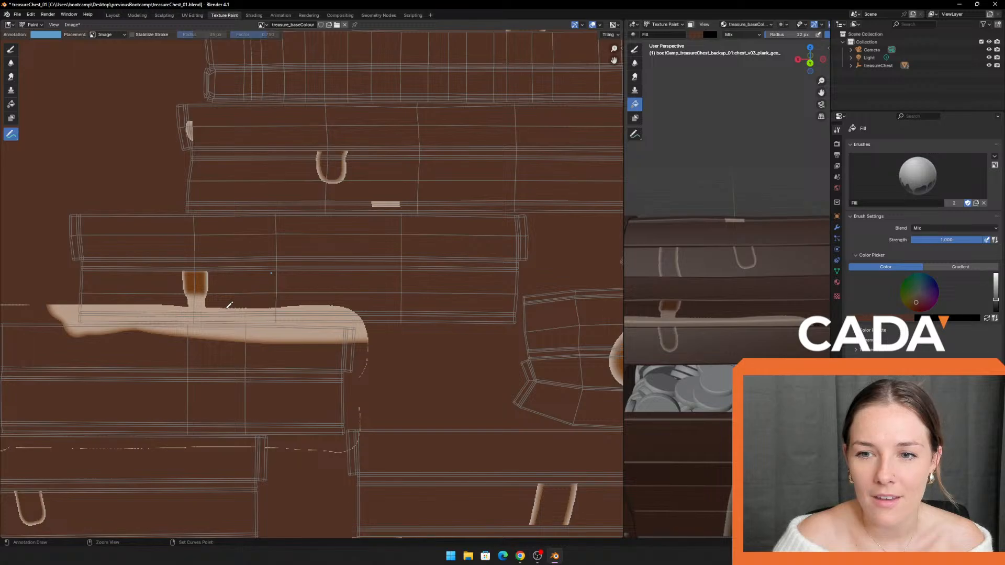
Step: Undo and redo the recent texture changes, and step back to before the dark brown fill
{"action": "left_click", "coordinate": [277, 309]}
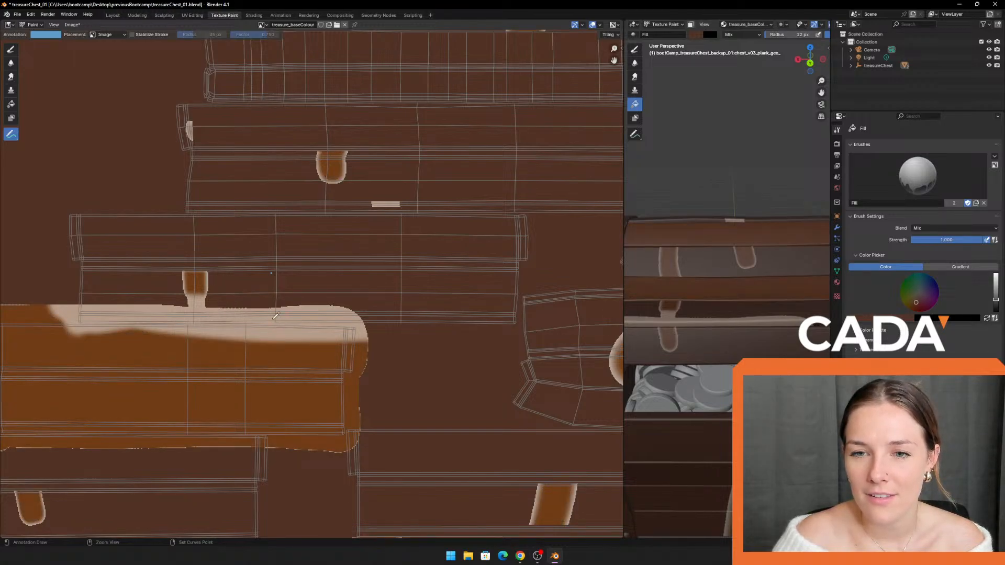
{"action": "key", "text": "ctrl+z"}
{"action": "key", "text": "ctrl+z"}
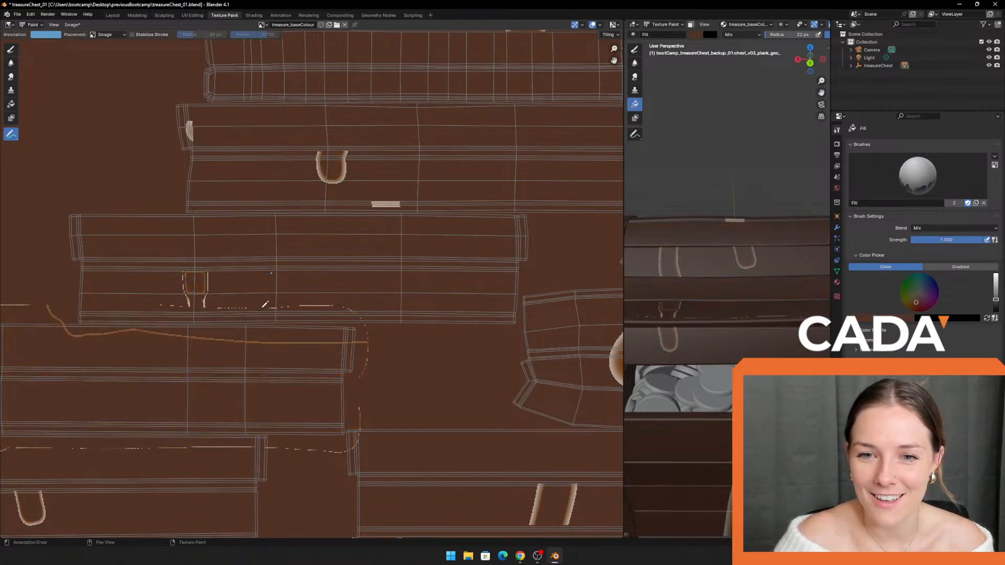
{"action": "key", "text": "ctrl+shift+z"}
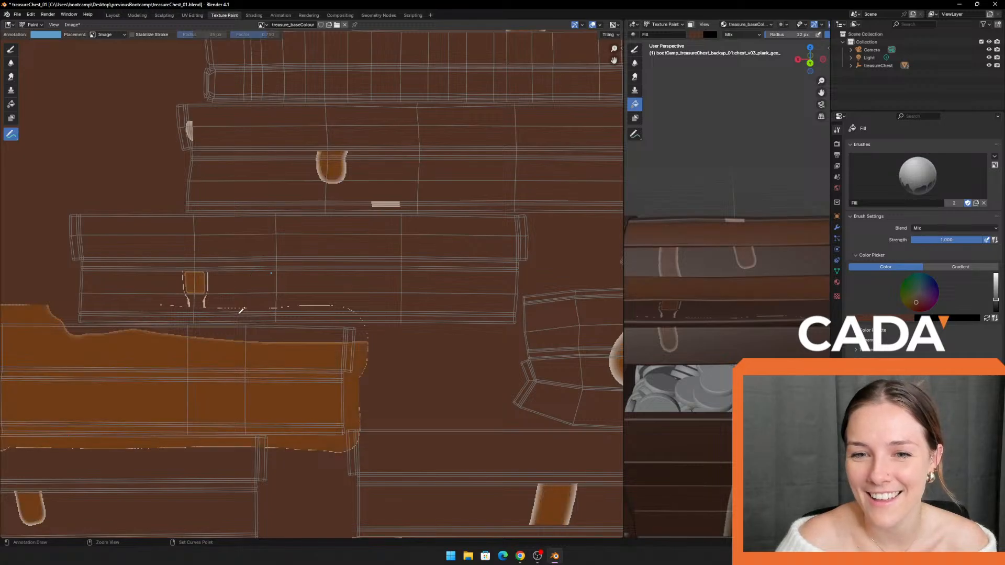
{"action": "key", "text": "ctrl+shift+z"}
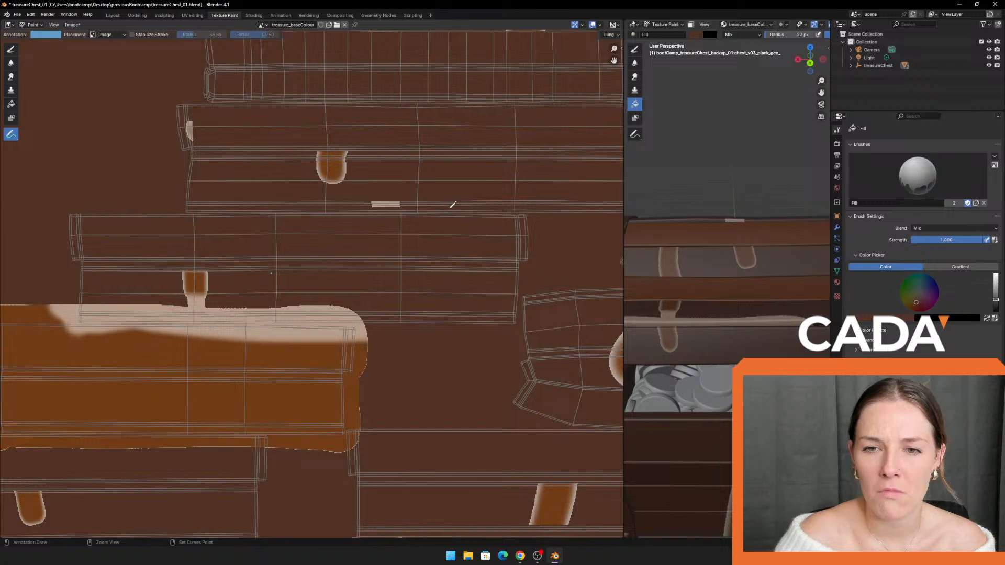
{"action": "key", "text": "ctrl+z"}
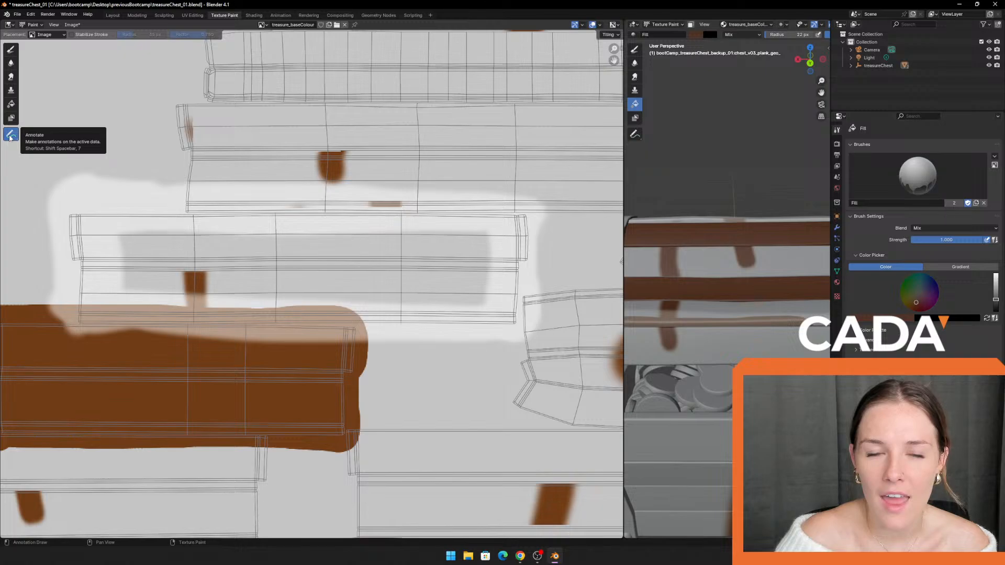
Step: Try the Fill tool with dark brown inside the mask-bordered plank UV island
{"action": "left_click", "coordinate": [11, 118]}
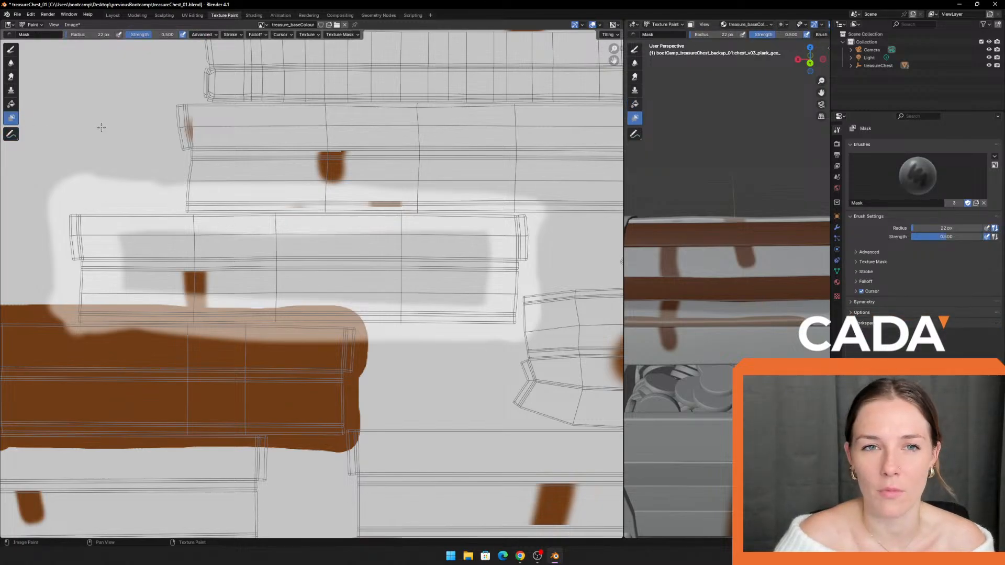
{"action": "left_click", "coordinate": [11, 104]}
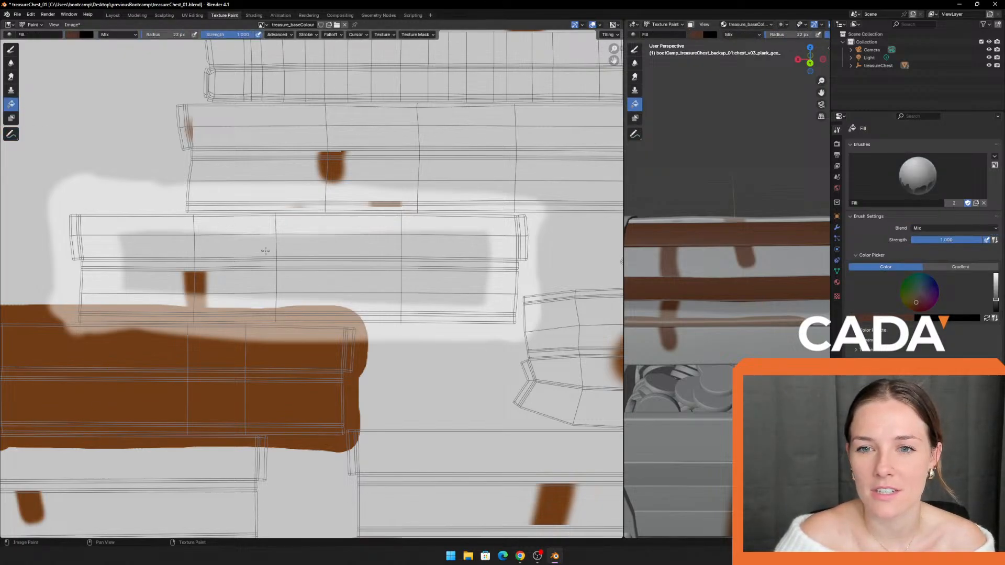
{"action": "left_click", "coordinate": [266, 251]}
Step: Try the Mask brush with scribbled strokes over the filled plank islands and inspect the strokes on the texture
{"action": "left_click", "coordinate": [10, 118]}
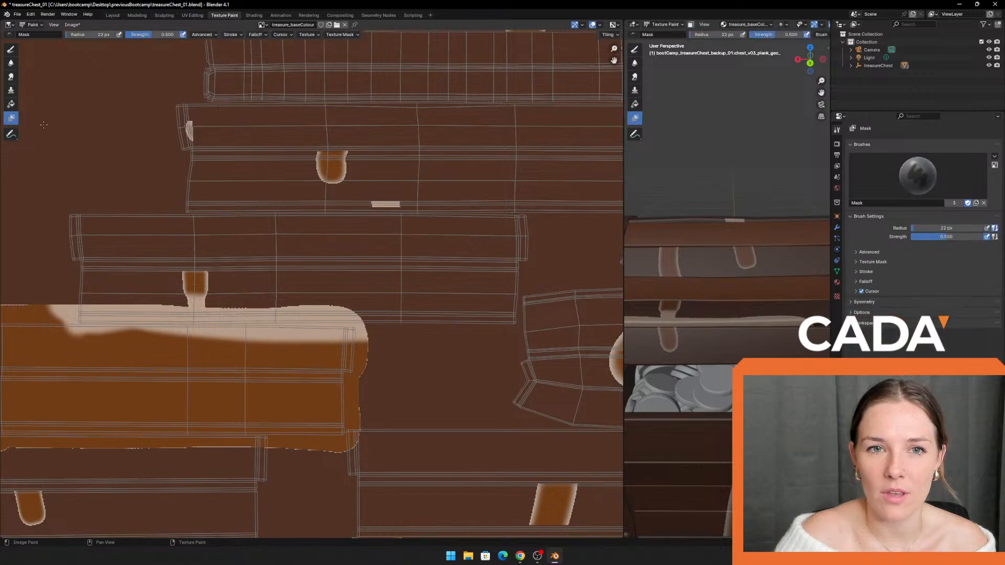
{"action": "mouse_move", "coordinate": [130, 274]}
{"action": "left_mouse_down"}
{"action": "mouse_move", "coordinate": [149, 302]}
{"action": "mouse_move", "coordinate": [168, 292]}
{"action": "mouse_move", "coordinate": [142, 306]}
{"action": "left_mouse_up"}
{"action": "key", "text": "ctrl+z"}
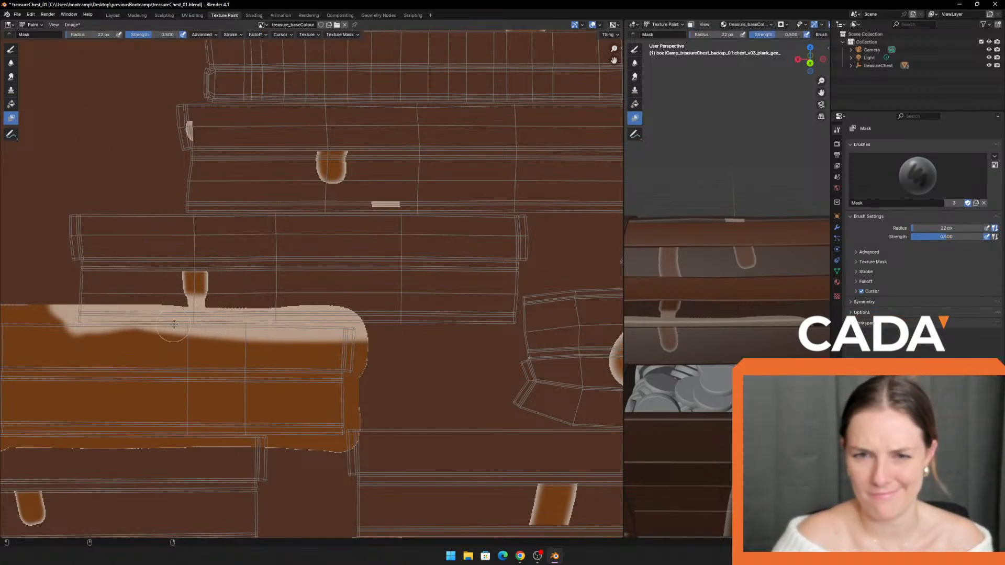
{"action": "mouse_move", "coordinate": [192, 280]}
{"action": "left_mouse_down"}
{"action": "mouse_move", "coordinate": [114, 311]}
{"action": "mouse_move", "coordinate": [158, 276]}
{"action": "mouse_move", "coordinate": [260, 392]}
{"action": "mouse_move", "coordinate": [225, 330]}
{"action": "mouse_move", "coordinate": [122, 312]}
{"action": "mouse_move", "coordinate": [293, 387]}
{"action": "mouse_move", "coordinate": [110, 324]}
{"action": "left_mouse_up"}
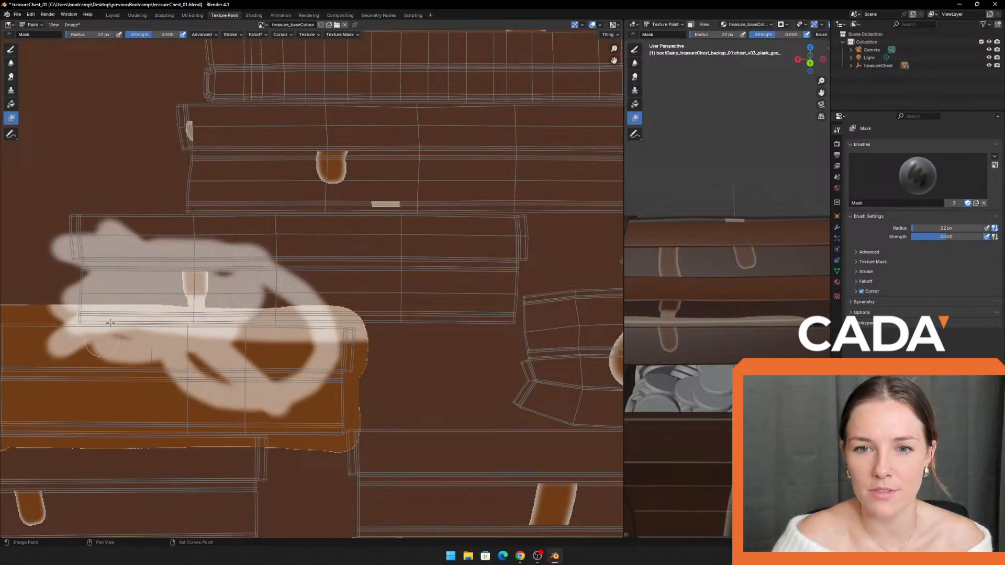
{"action": "mouse_move", "coordinate": [190, 310]}
{"action": "left_mouse_down"}
{"action": "mouse_move", "coordinate": [277, 327]}
{"action": "mouse_move", "coordinate": [317, 299]}
{"action": "mouse_move", "coordinate": [63, 335]}
{"action": "mouse_move", "coordinate": [224, 345]}
{"action": "mouse_move", "coordinate": [237, 300]}
{"action": "left_mouse_up"}
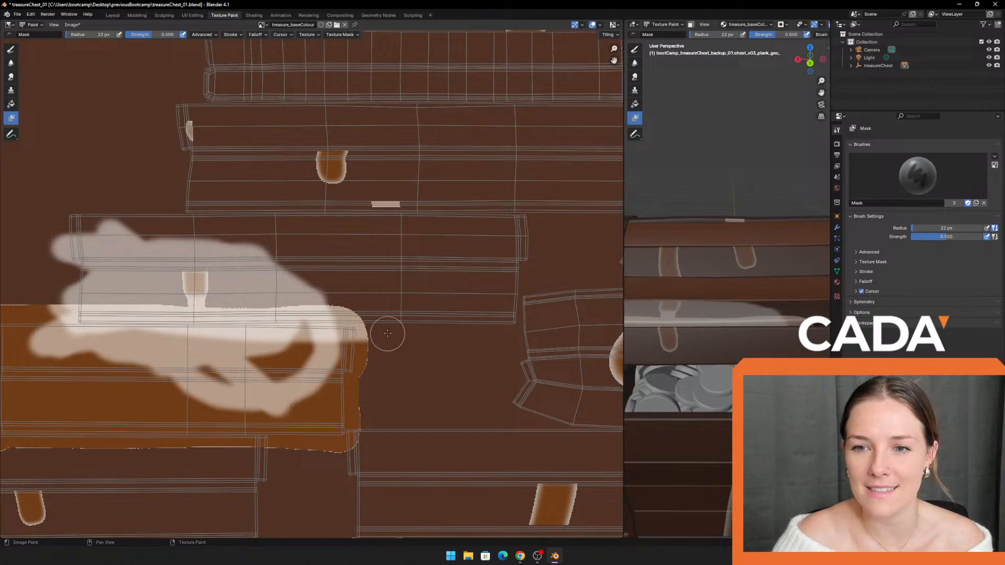
{"action": "scroll", "coordinate": [382, 337], "scroll_direction": "up", "scroll_amount": 6}
{"action": "scroll", "coordinate": [411, 403], "scroll_direction": "down", "scroll_amount": 6}
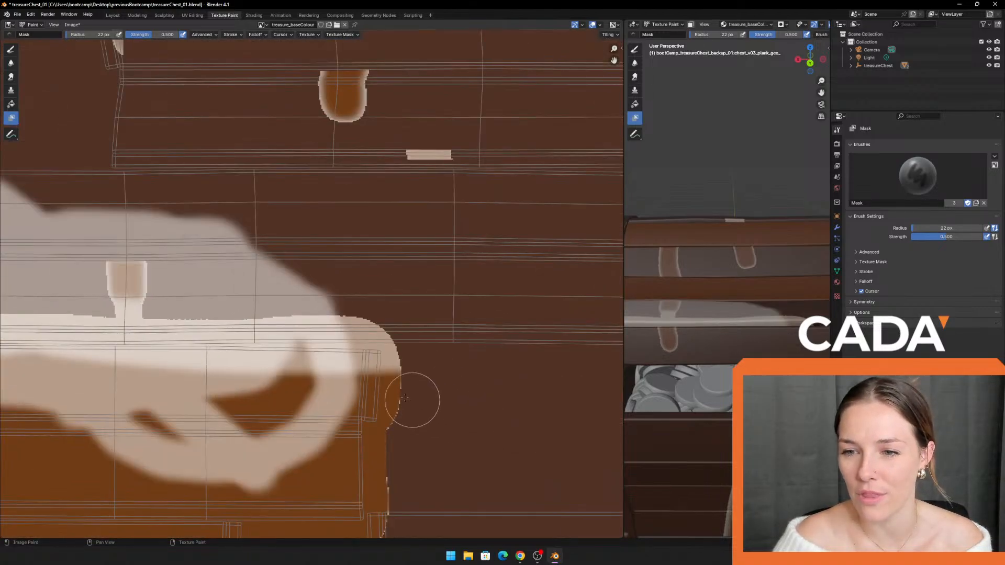
{"action": "scroll", "coordinate": [474, 272], "scroll_direction": "down", "scroll_amount": 4}
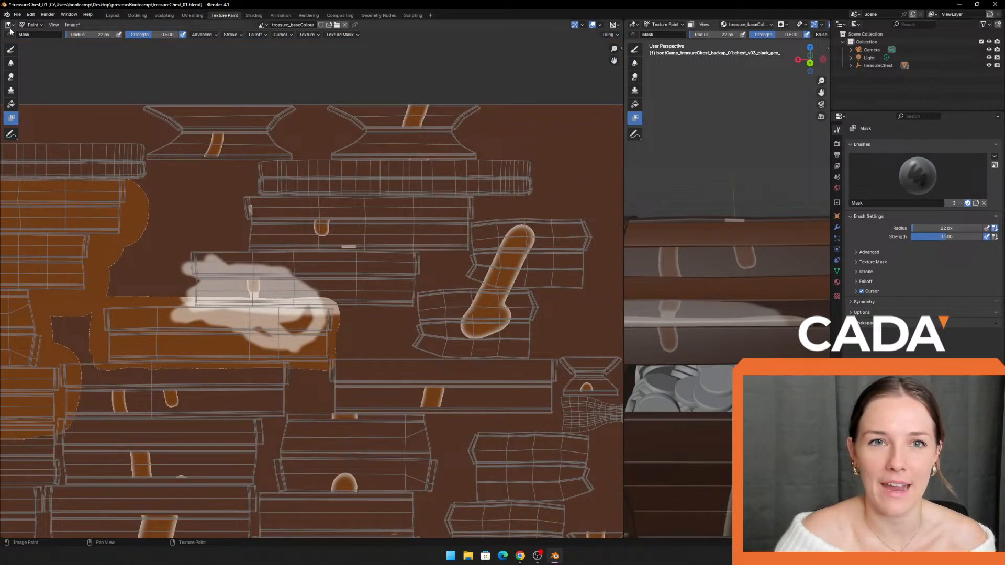
Step: Try painting brown Draw strokes over the masked area, both on the texture and on the 3D chest's lid
{"action": "left_click", "coordinate": [10, 49]}
{"action": "left_click_drag", "start_coordinate": [244, 238], "coordinate": [219, 335]}
{"action": "left_click_drag", "start_coordinate": [220, 251], "coordinate": [209, 314]}
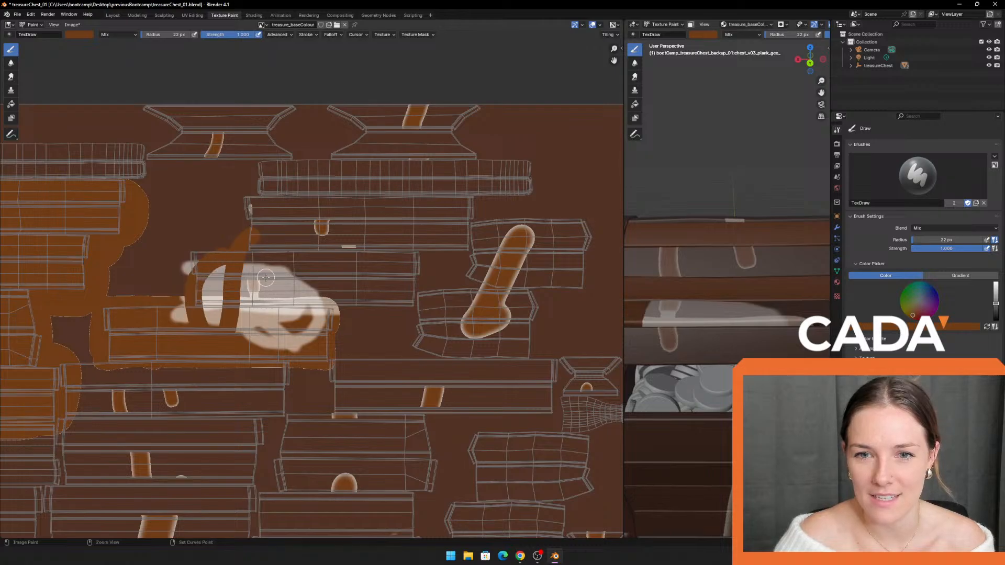
{"action": "key", "text": "ctrl+z"}
{"action": "mouse_move", "coordinate": [341, 271]}
{"action": "left_mouse_down"}
{"action": "mouse_move", "coordinate": [266, 341]}
{"action": "mouse_move", "coordinate": [280, 335]}
{"action": "left_mouse_up"}
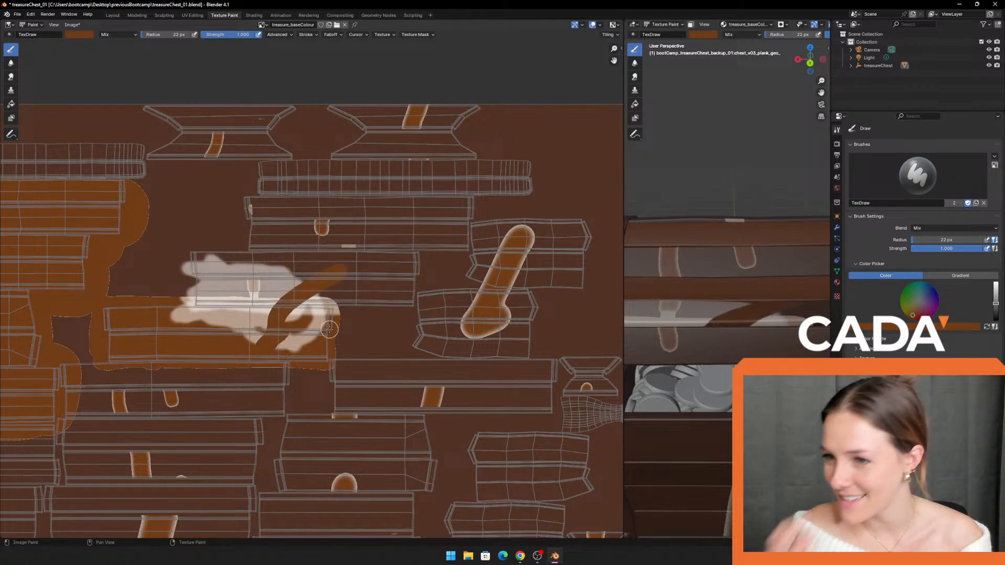
{"action": "key", "text": "ctrl+z"}
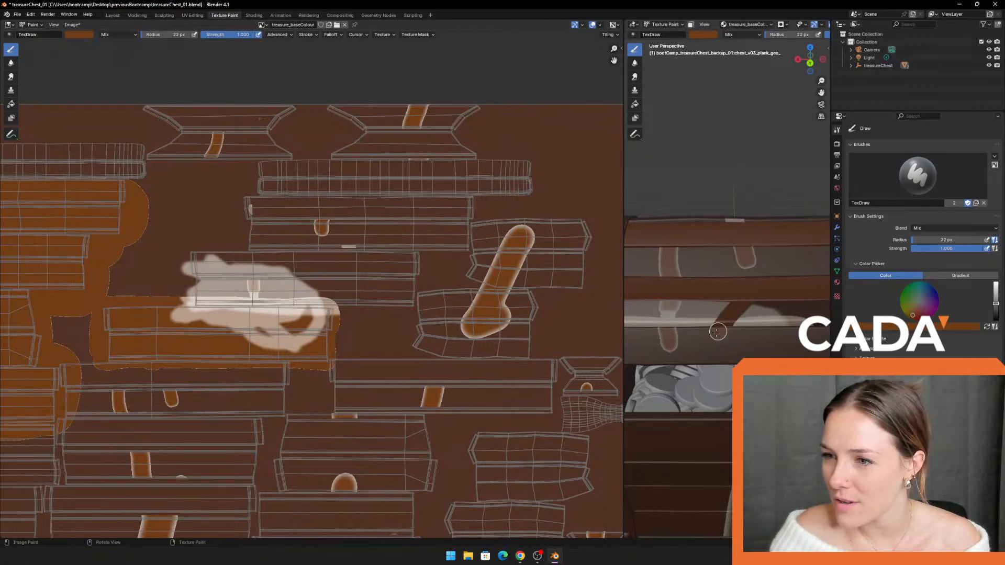
{"action": "mouse_move", "coordinate": [691, 289]}
{"action": "left_mouse_down"}
{"action": "mouse_move", "coordinate": [669, 323]}
{"action": "mouse_move", "coordinate": [754, 316]}
{"action": "mouse_move", "coordinate": [722, 333]}
{"action": "left_mouse_up"}
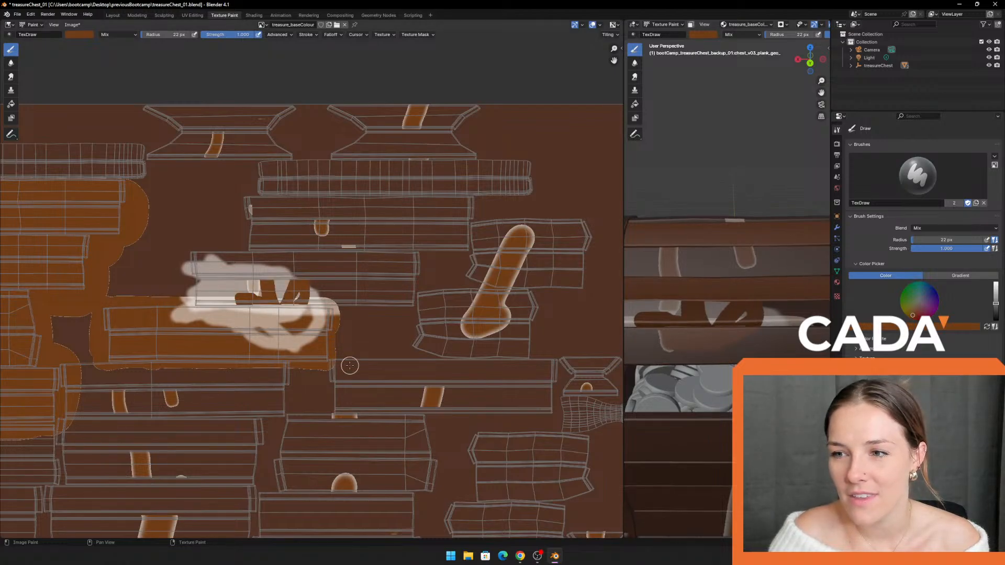
Step: Undo the test strokes, the dark brown fill and the mask border around the plank UV island
{"action": "key", "text": "ctrl+z"}
{"action": "key", "text": "ctrl+z"}
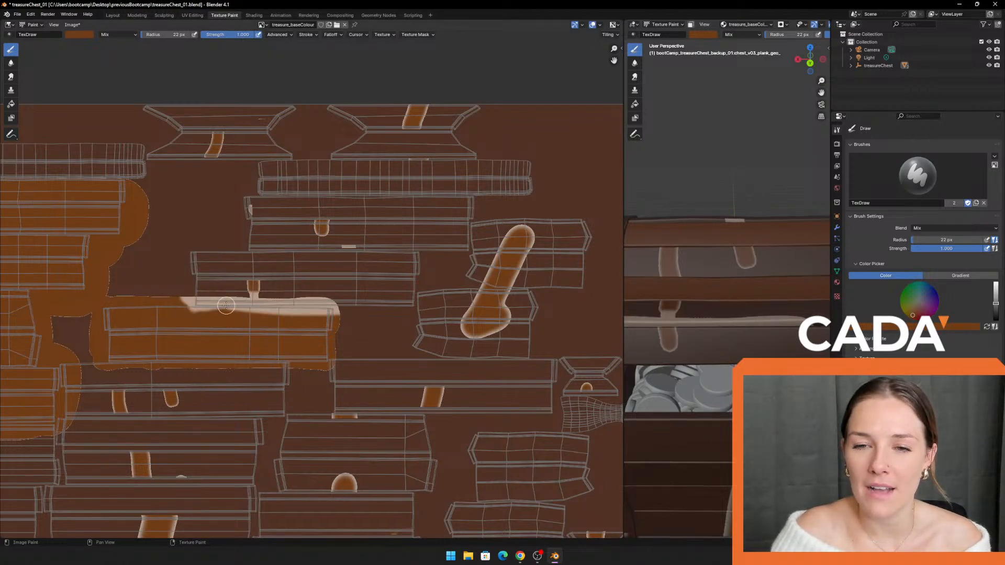
{"action": "scroll", "coordinate": [225, 304], "scroll_direction": "up", "scroll_amount": 2}
{"action": "key", "text": "ctrl+z"}
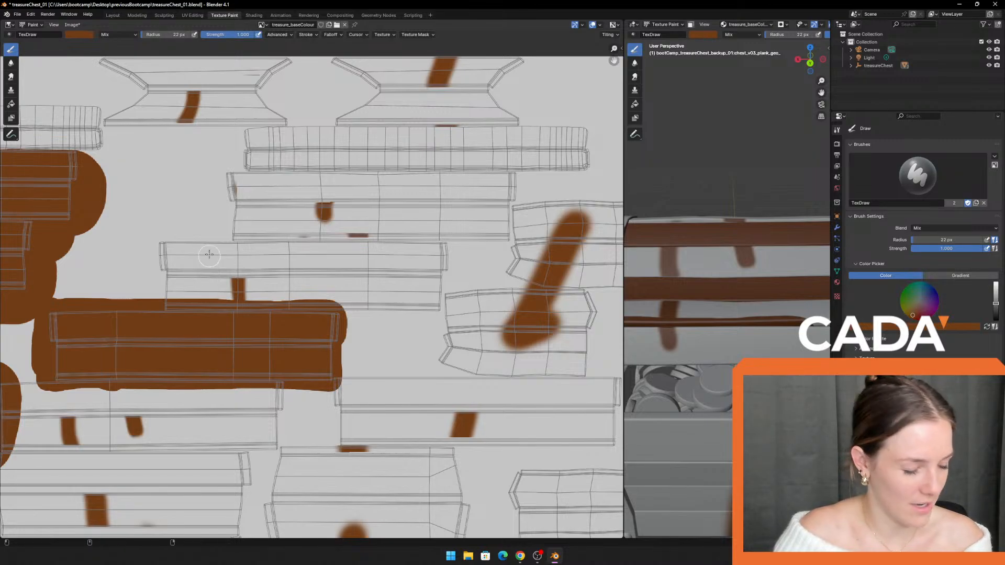
{"action": "key", "text": "ctrl+shift+z"}
{"action": "key", "text": "ctrl+z"}
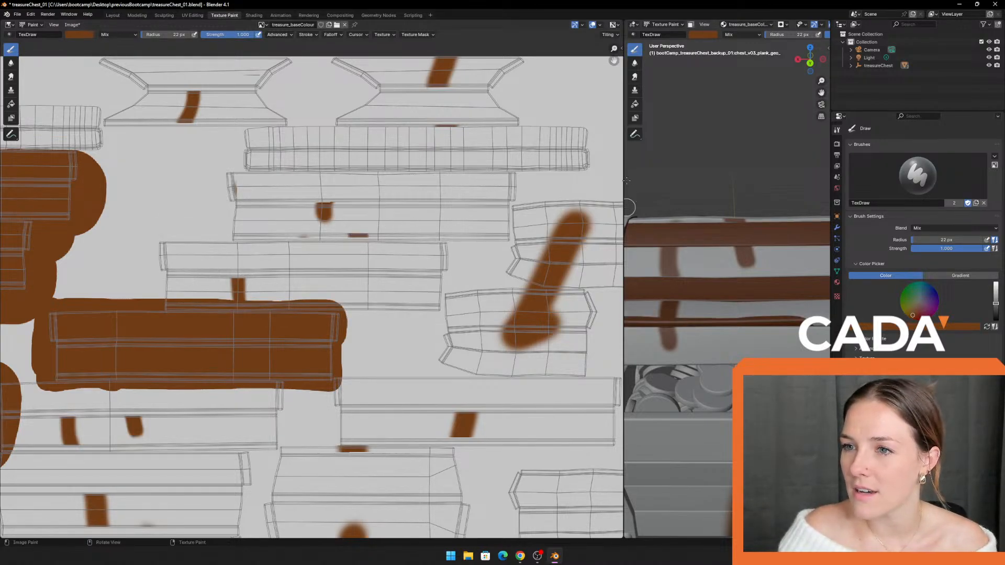
Step: Adjust the split between the image editor and 3D viewport, and examine the painted lid planks and the UV layout
{"action": "left_click_drag", "start_coordinate": [622, 178], "coordinate": [328, 180]}
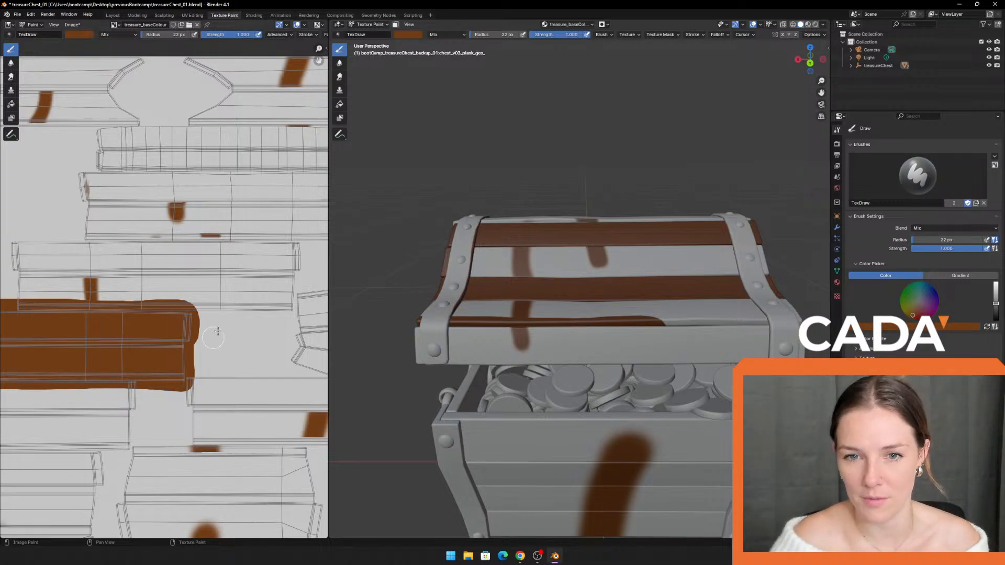
{"action": "left_click_drag", "start_coordinate": [329, 221], "coordinate": [591, 208]}
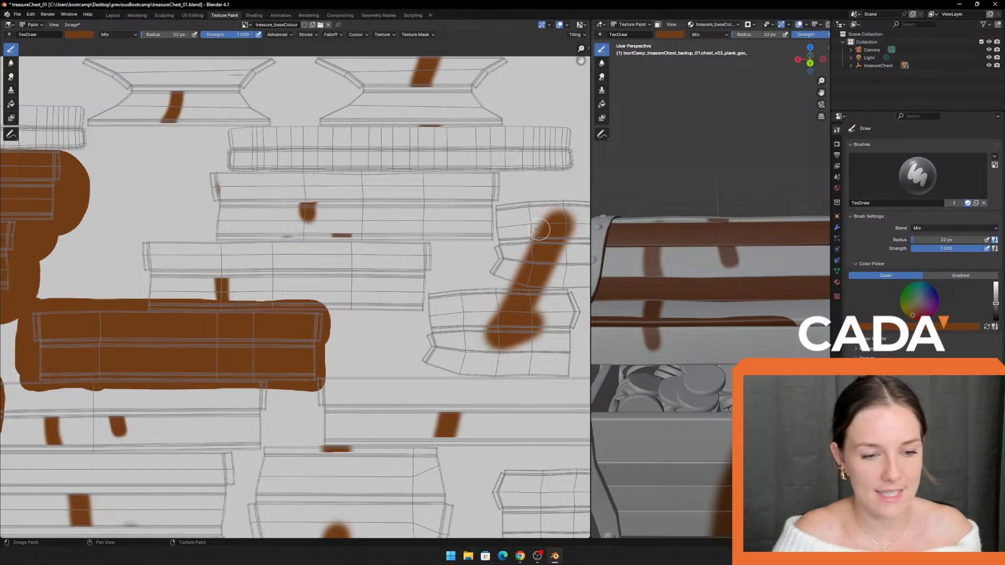
{"action": "scroll", "coordinate": [220, 292], "scroll_direction": "down", "scroll_amount": 4}
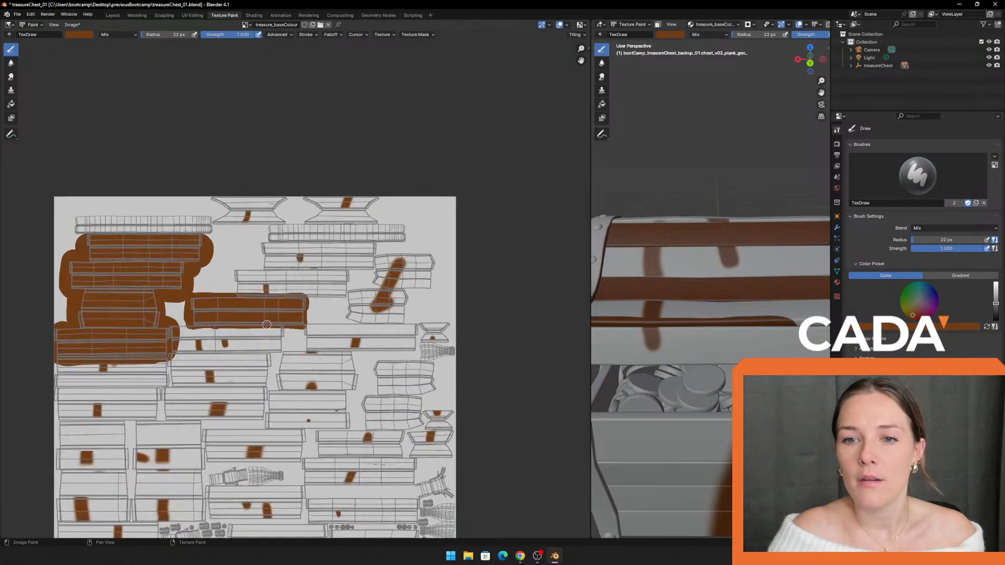
{"action": "scroll", "coordinate": [229, 237], "scroll_direction": "up", "scroll_amount": 3}
{"action": "middle_click_drag", "start_coordinate": [232, 233], "coordinate": [273, 207]}
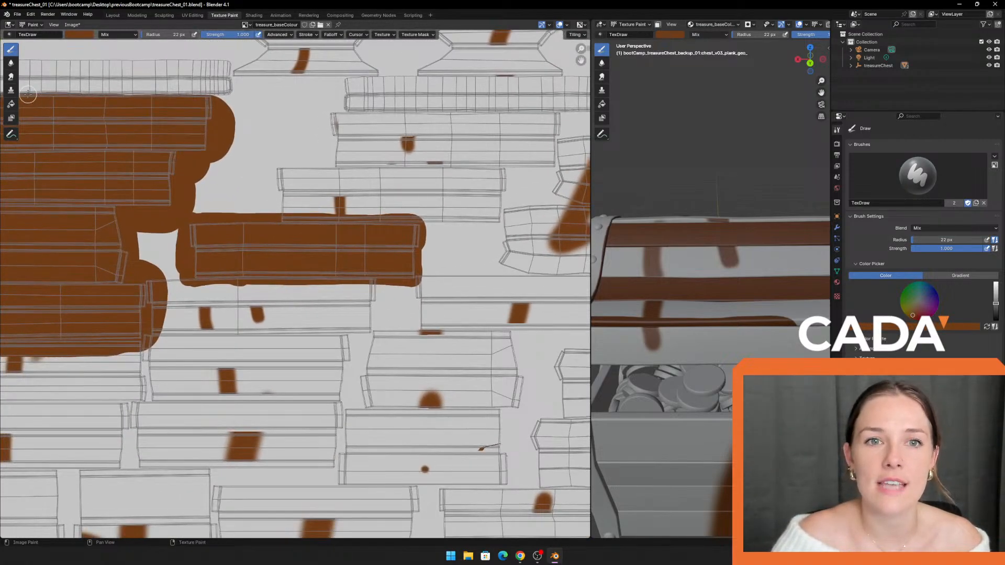
{"action": "scroll", "coordinate": [288, 236], "scroll_direction": "down", "scroll_amount": 3}
{"action": "middle_click_drag", "start_coordinate": [269, 250], "coordinate": [247, 271]}
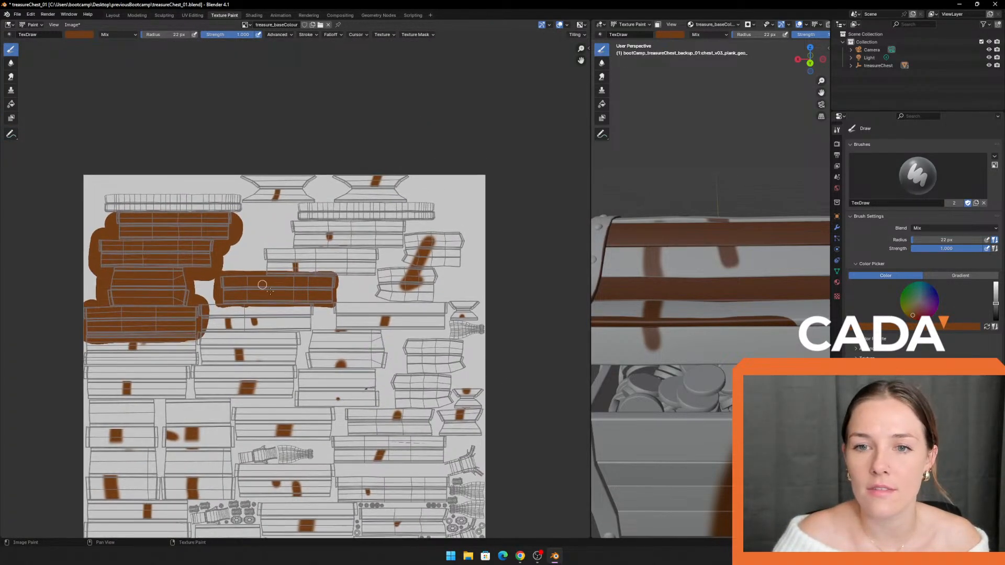
Step: Outline the unpainted plank UV island above the wide brown plank with a closed brown Draw border at 22 px radius
{"action": "scroll", "coordinate": [262, 284], "scroll_direction": "up", "scroll_amount": 2}
{"action": "scroll", "coordinate": [249, 307], "scroll_direction": "up", "scroll_amount": 3}
{"action": "middle_click_drag", "start_coordinate": [291, 209], "coordinate": [239, 235]}
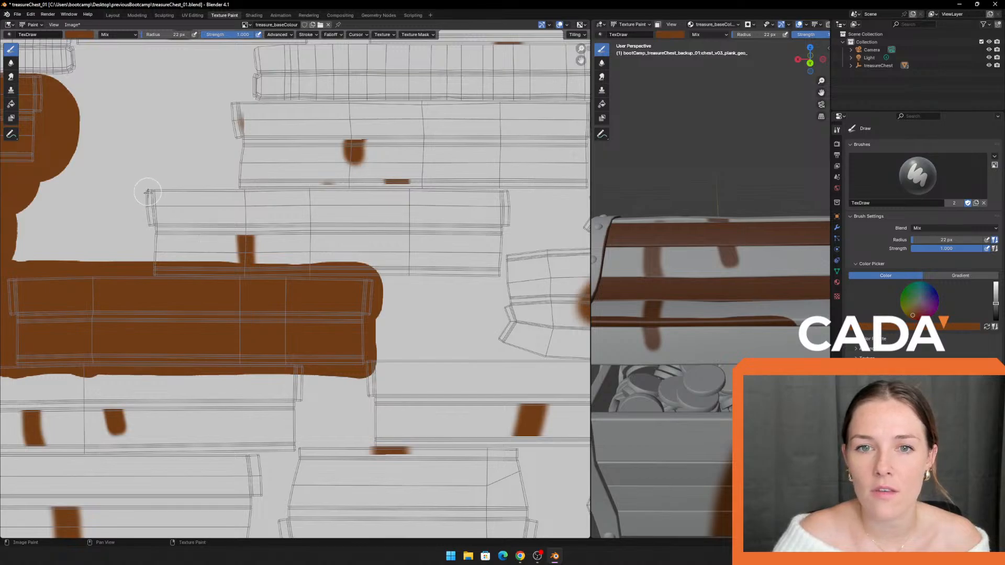
{"action": "mouse_move", "coordinate": [148, 189]}
{"action": "left_mouse_down"}
{"action": "mouse_move", "coordinate": [148, 229]}
{"action": "mouse_move", "coordinate": [230, 186]}
{"action": "mouse_move", "coordinate": [516, 191]}
{"action": "mouse_move", "coordinate": [490, 275]}
{"action": "mouse_move", "coordinate": [348, 278]}
{"action": "mouse_move", "coordinate": [267, 264]}
{"action": "left_mouse_up"}
Step: Fill the inside of the brown-outlined plank UV island with the dark brown fill colour
{"action": "left_click", "coordinate": [11, 103]}
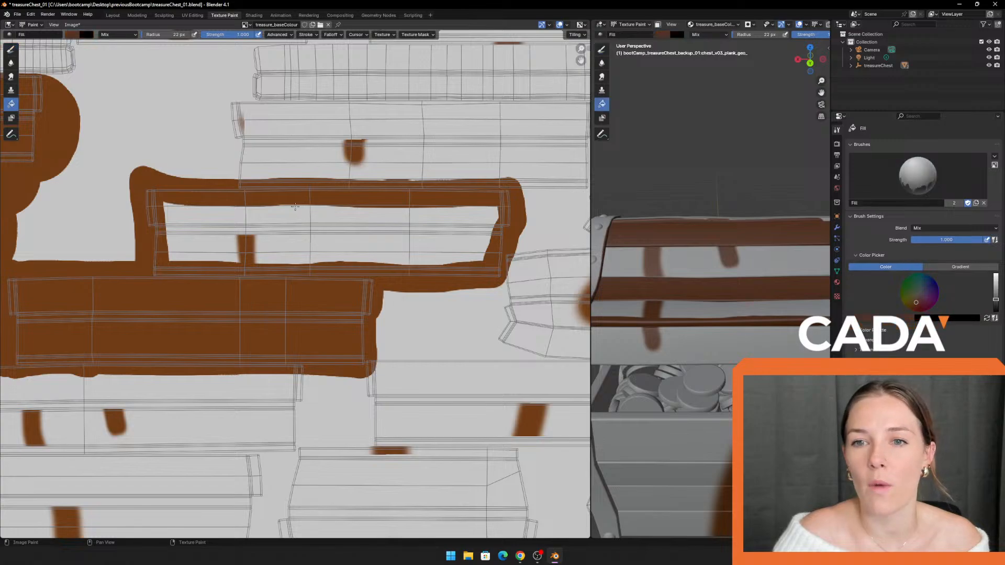
{"action": "left_click", "coordinate": [299, 209]}
{"action": "middle_click_drag", "start_coordinate": [350, 207], "coordinate": [315, 226]}
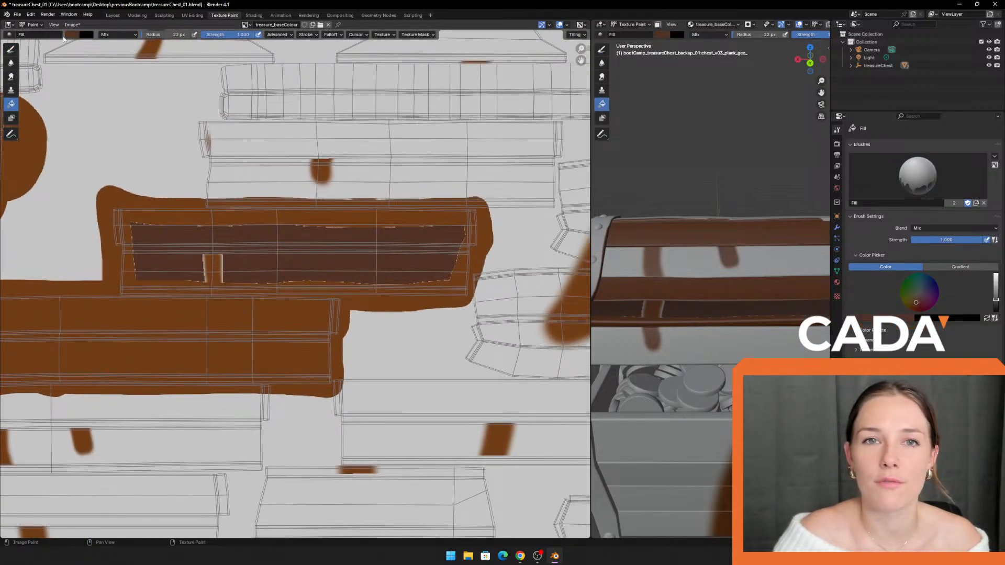
Step: Sample the painted brown as the fill colour and paint brown Draw strokes over the inner edges of the plank island
{"action": "left_click", "coordinate": [72, 35]}
{"action": "left_click", "coordinate": [144, 131]}
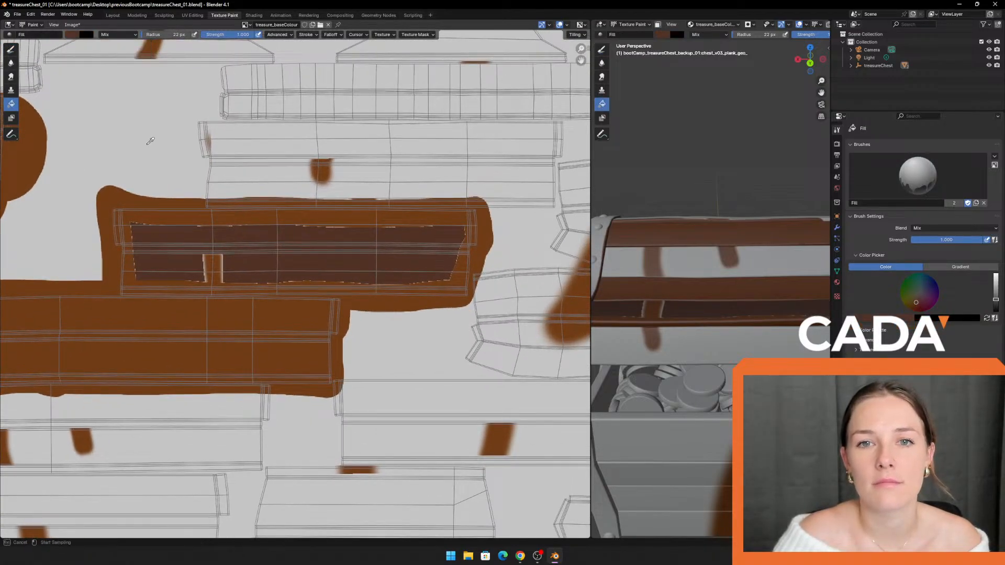
{"action": "left_click", "coordinate": [143, 281]}
{"action": "left_click", "coordinate": [11, 50]}
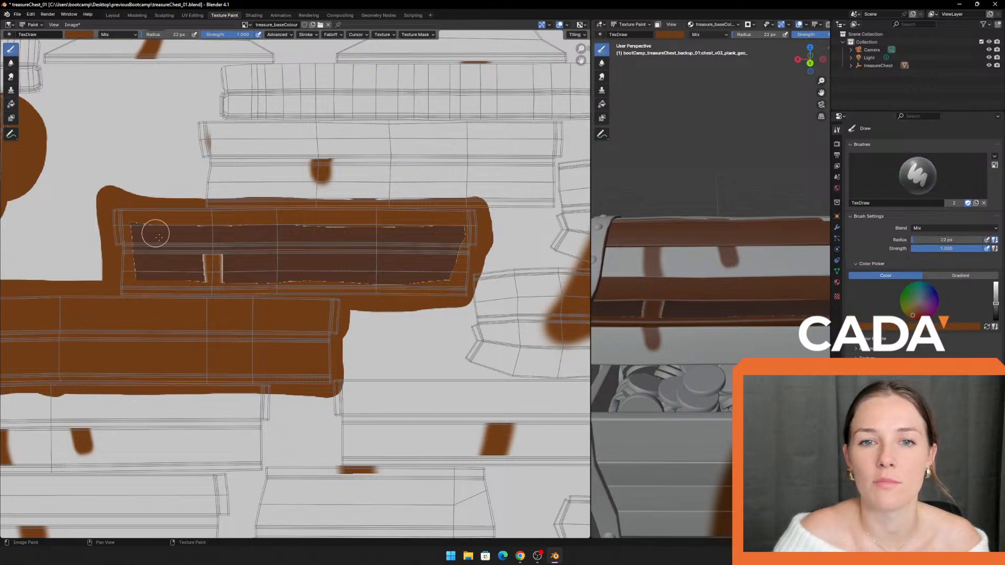
{"action": "mouse_move", "coordinate": [136, 220]}
{"action": "left_mouse_down"}
{"action": "mouse_move", "coordinate": [126, 222]}
{"action": "mouse_move", "coordinate": [438, 226]}
{"action": "mouse_move", "coordinate": [449, 272]}
{"action": "mouse_move", "coordinate": [140, 277]}
{"action": "left_mouse_up"}
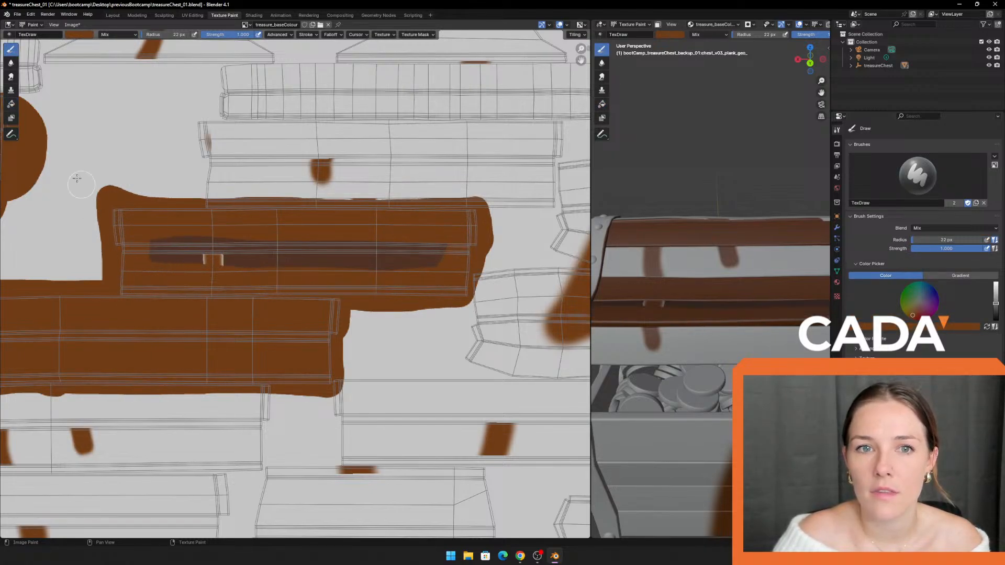
Step: Fill the remaining dark area of the plank island with the sampled brown and paint over the leftover light gaps
{"action": "left_click", "coordinate": [12, 103]}
{"action": "left_click", "coordinate": [167, 242]}
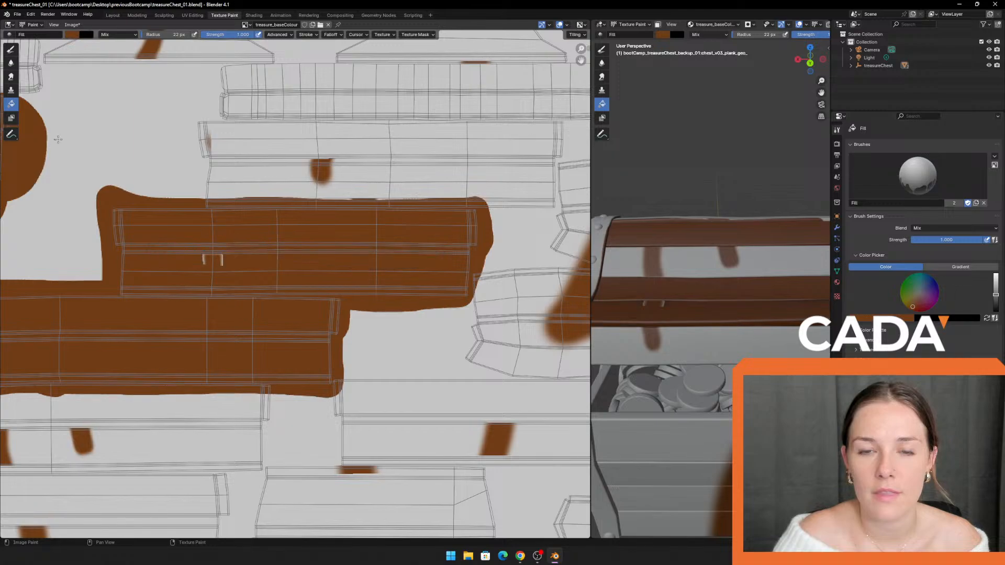
{"action": "left_click", "coordinate": [11, 50]}
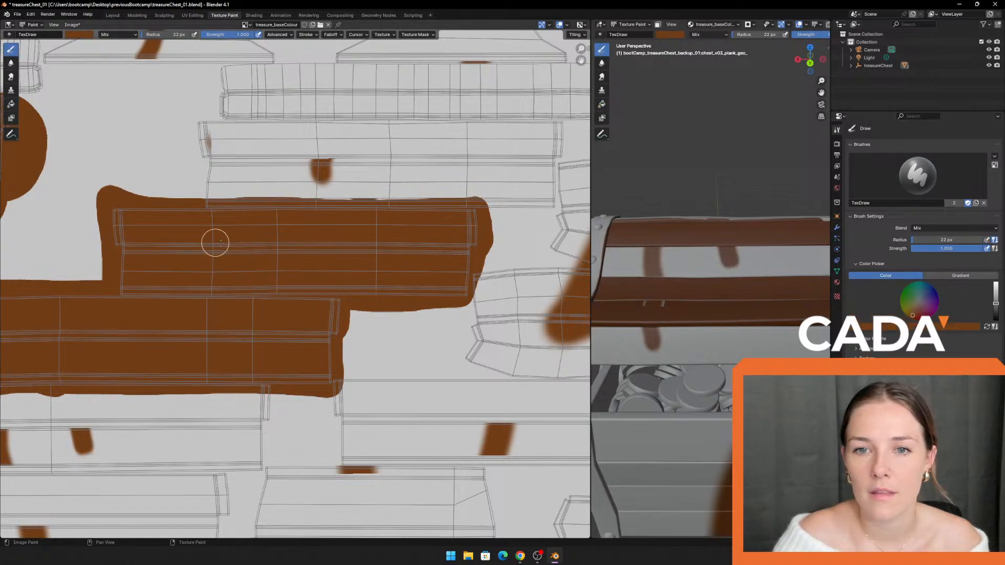
Step: Enlarge the 3D viewport slightly and examine the flared UV island along the texture's upper edge
{"action": "scroll", "coordinate": [369, 233], "scroll_direction": "down", "scroll_amount": 3}
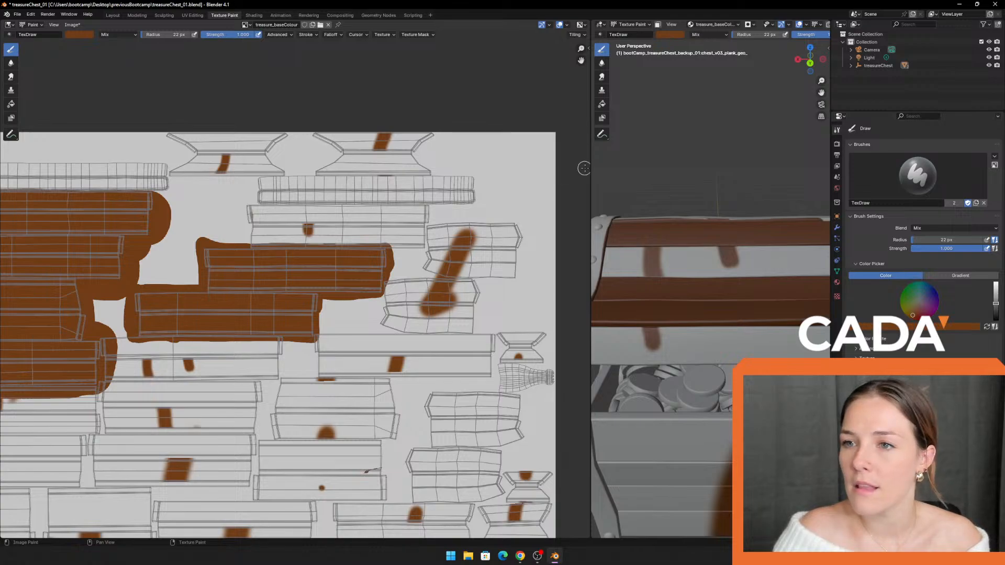
{"action": "left_click_drag", "start_coordinate": [591, 167], "coordinate": [558, 186]}
{"action": "scroll", "coordinate": [224, 182], "scroll_direction": "up", "scroll_amount": 8}
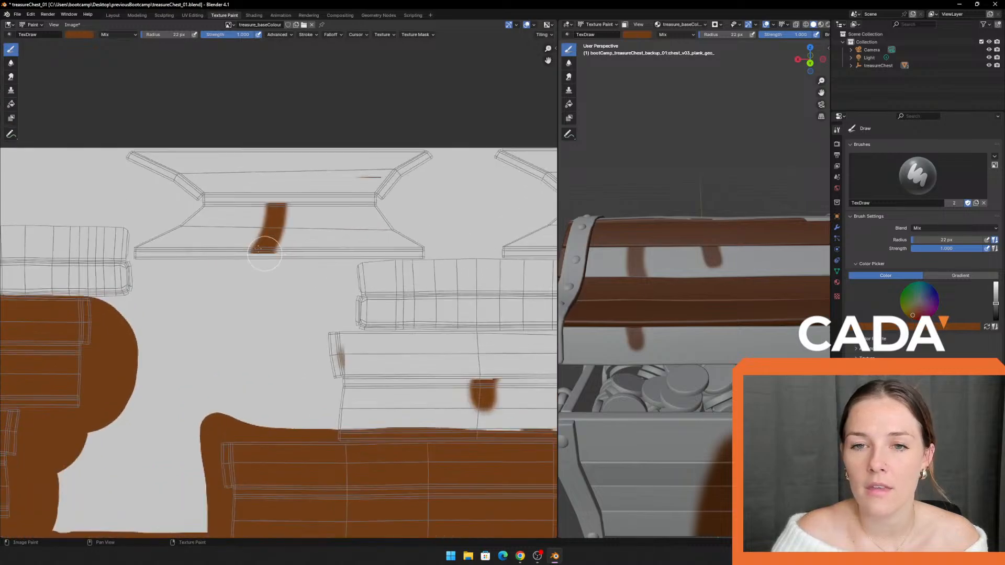
Step: Paint brown Draw strokes over one side of the flared UV island along the texture's upper edge
{"action": "middle_click_drag", "start_coordinate": [173, 197], "coordinate": [323, 211]}
{"action": "mouse_move", "coordinate": [206, 224]}
{"action": "left_mouse_down"}
{"action": "mouse_move", "coordinate": [180, 238]}
{"action": "mouse_move", "coordinate": [179, 251]}
{"action": "mouse_move", "coordinate": [225, 209]}
{"action": "mouse_move", "coordinate": [293, 194]}
{"action": "mouse_move", "coordinate": [214, 228]}
{"action": "left_mouse_up"}
{"action": "middle_click_drag", "start_coordinate": [310, 158], "coordinate": [265, 203]}
{"action": "mouse_move", "coordinate": [264, 203]}
{"action": "left_mouse_down"}
{"action": "mouse_move", "coordinate": [104, 123]}
{"action": "mouse_move", "coordinate": [308, 124]}
{"action": "left_mouse_up"}
{"action": "scroll", "coordinate": [372, 189], "scroll_direction": "down", "scroll_amount": 2}
{"action": "middle_click_drag", "start_coordinate": [262, 257], "coordinate": [252, 254]}
Step: Fill the remaining light background across the whole texture with the brown fill colour
{"action": "middle_click_drag", "start_coordinate": [195, 266], "coordinate": [398, 182]}
{"action": "scroll", "coordinate": [373, 224], "scroll_direction": "down", "scroll_amount": 5}
{"action": "scroll", "coordinate": [373, 222], "scroll_direction": "down", "scroll_amount": 5}
{"action": "middle_click_drag", "start_coordinate": [309, 350], "coordinate": [303, 230]}
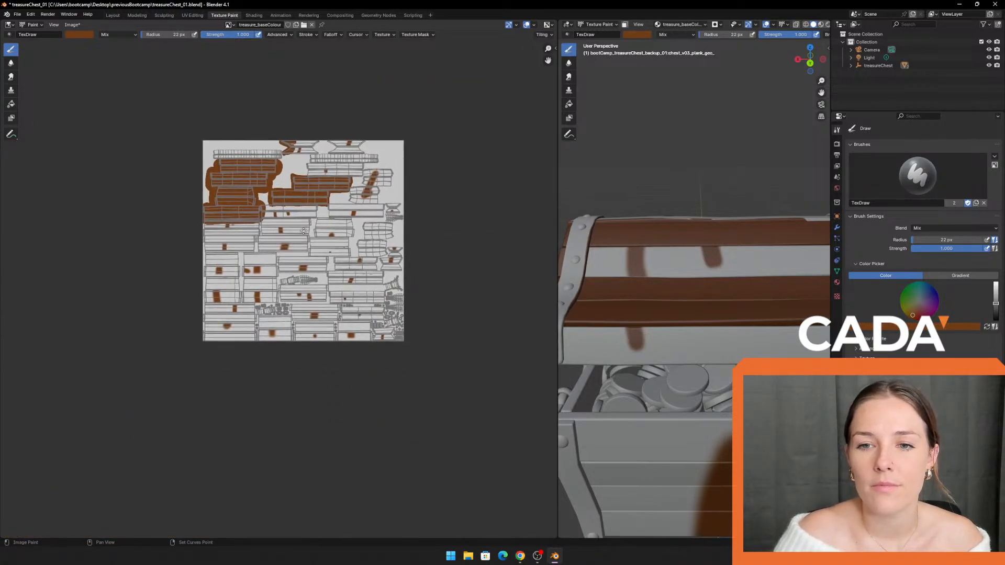
{"action": "scroll", "coordinate": [306, 231], "scroll_direction": "up", "scroll_amount": 3}
{"action": "middle_click_drag", "start_coordinate": [402, 245], "coordinate": [346, 259]}
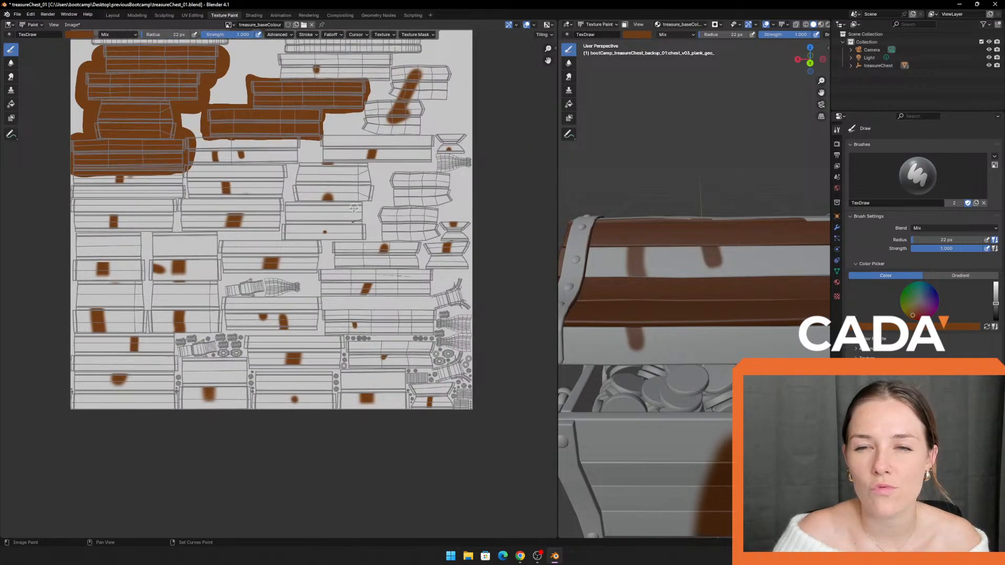
{"action": "middle_click_drag", "start_coordinate": [354, 208], "coordinate": [339, 272]}
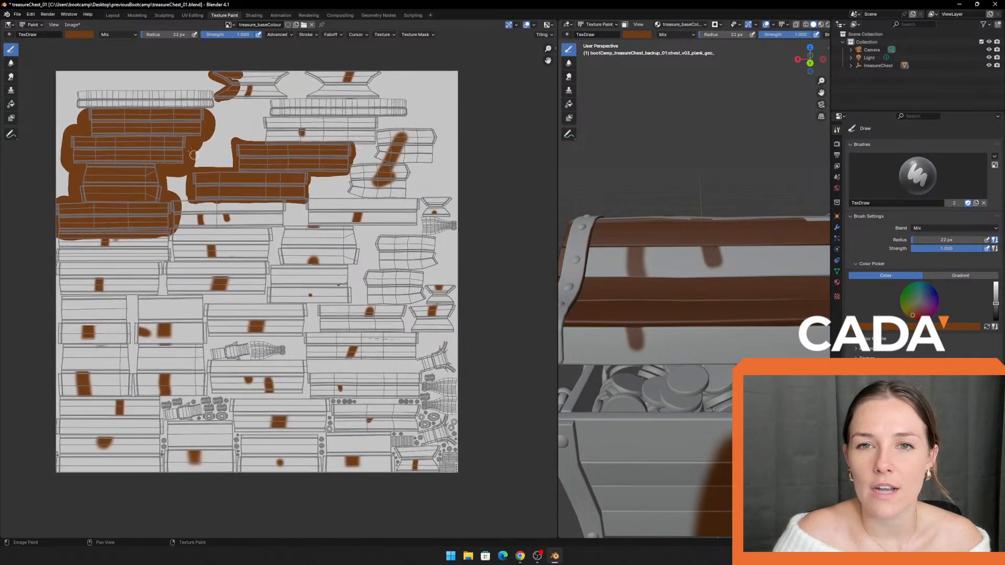
{"action": "left_click", "coordinate": [11, 105]}
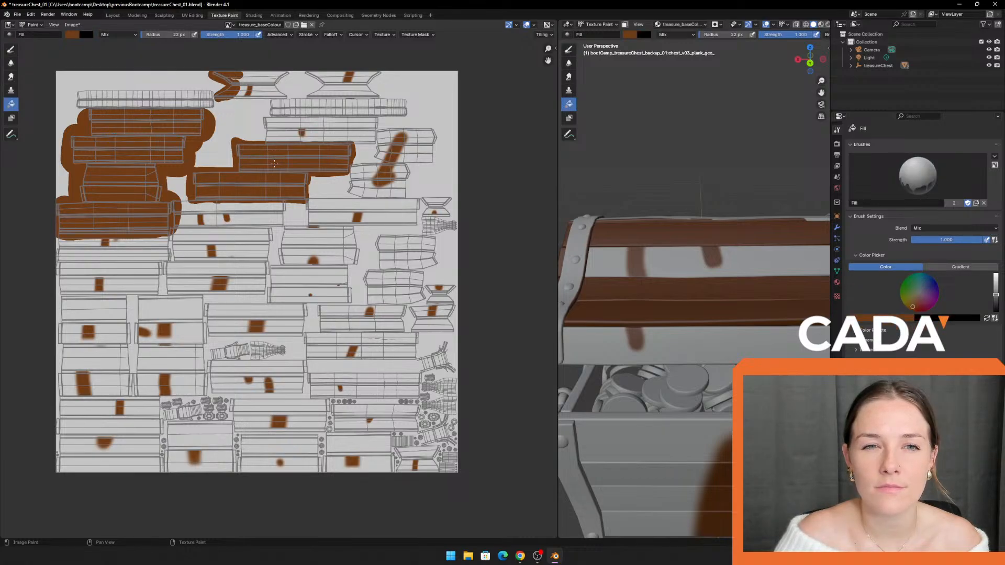
{"action": "left_click", "coordinate": [342, 199]}
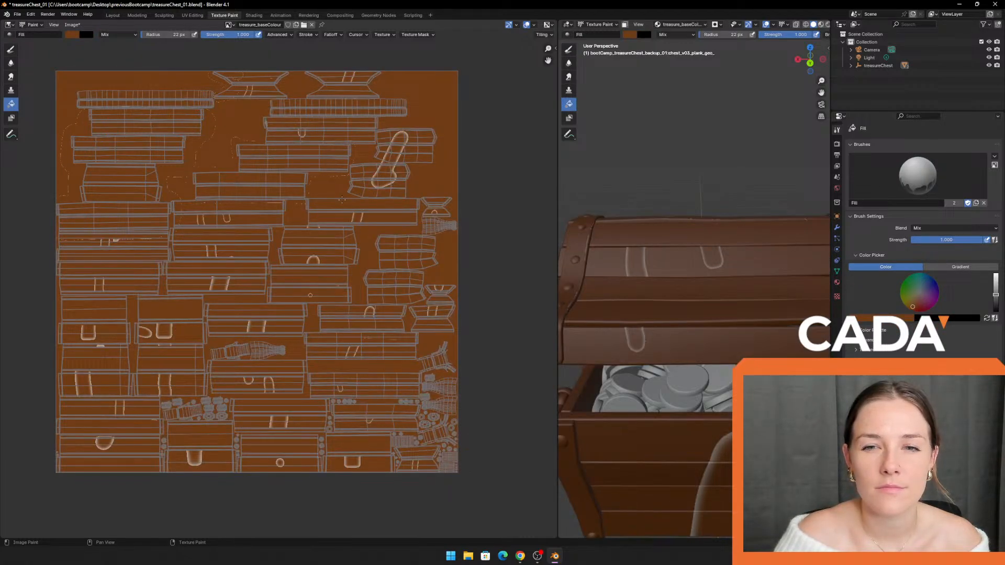
Step: Match the Draw brush's primary colour to its secondary brown by sampling that swatch
{"action": "left_click", "coordinate": [11, 50]}
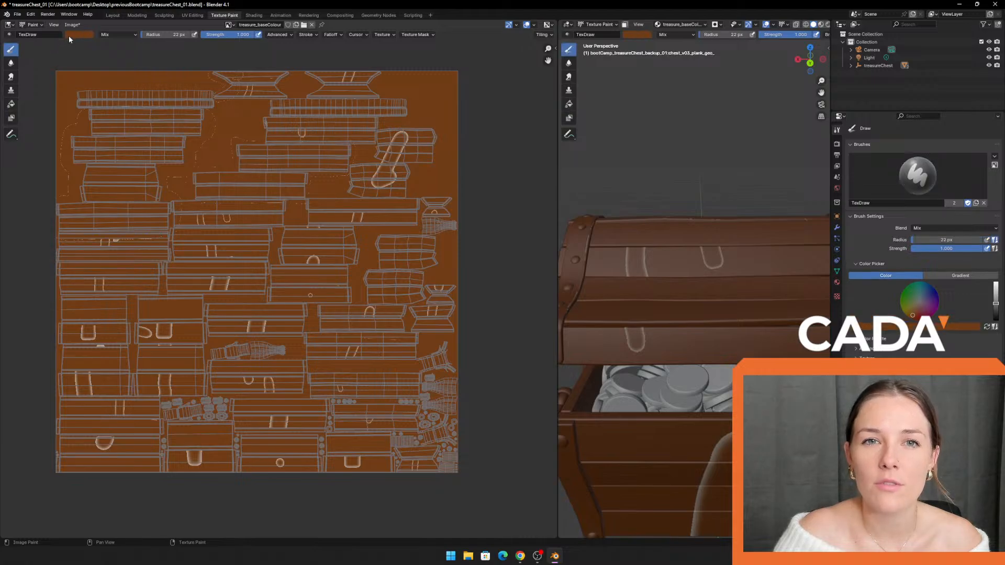
{"action": "left_click", "coordinate": [71, 34]}
{"action": "left_click_drag", "start_coordinate": [143, 81], "coordinate": [144, 74]}
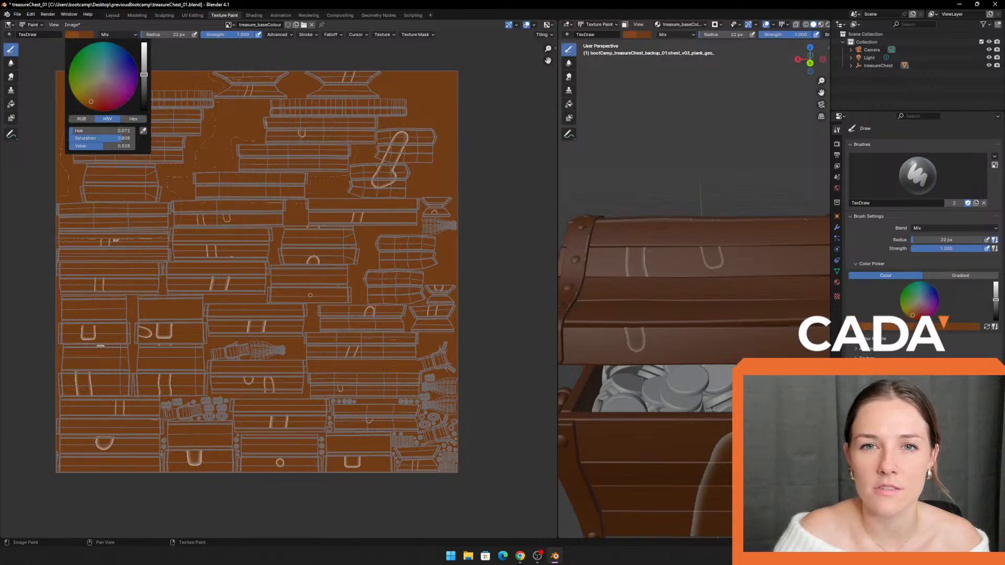
{"action": "left_click", "coordinate": [83, 35]}
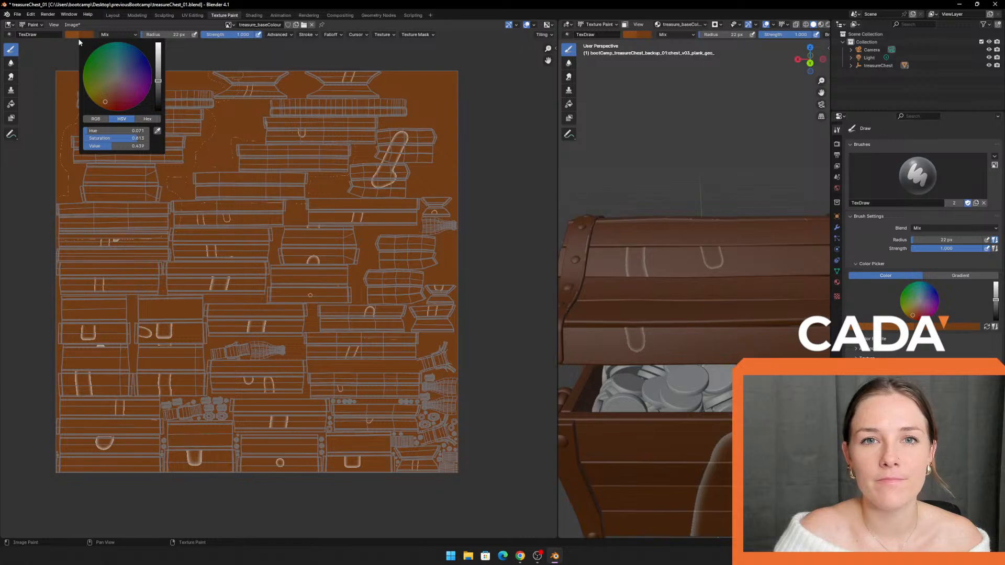
{"action": "left_click", "coordinate": [75, 35]}
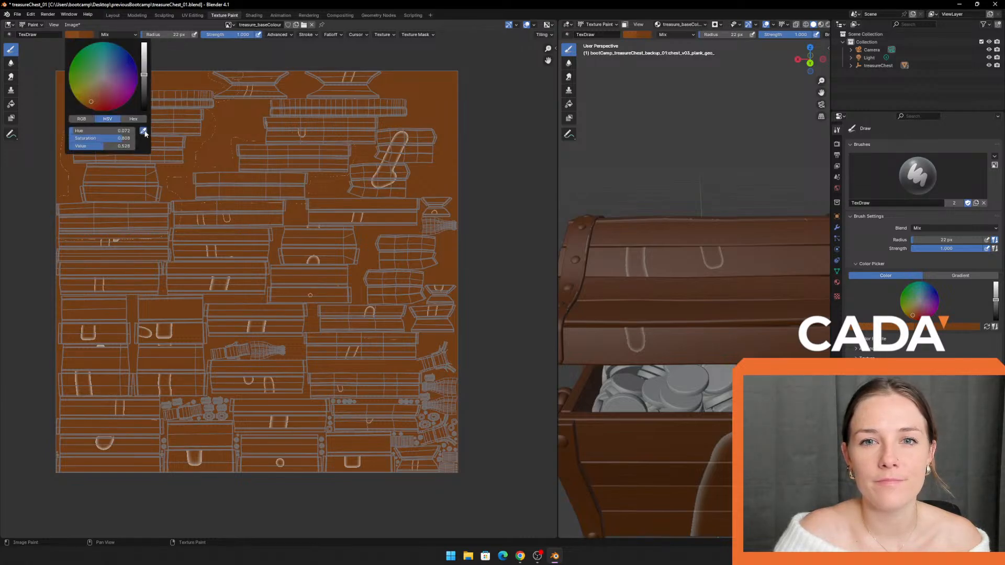
{"action": "left_click", "coordinate": [144, 131]}
{"action": "left_click", "coordinate": [90, 35]}
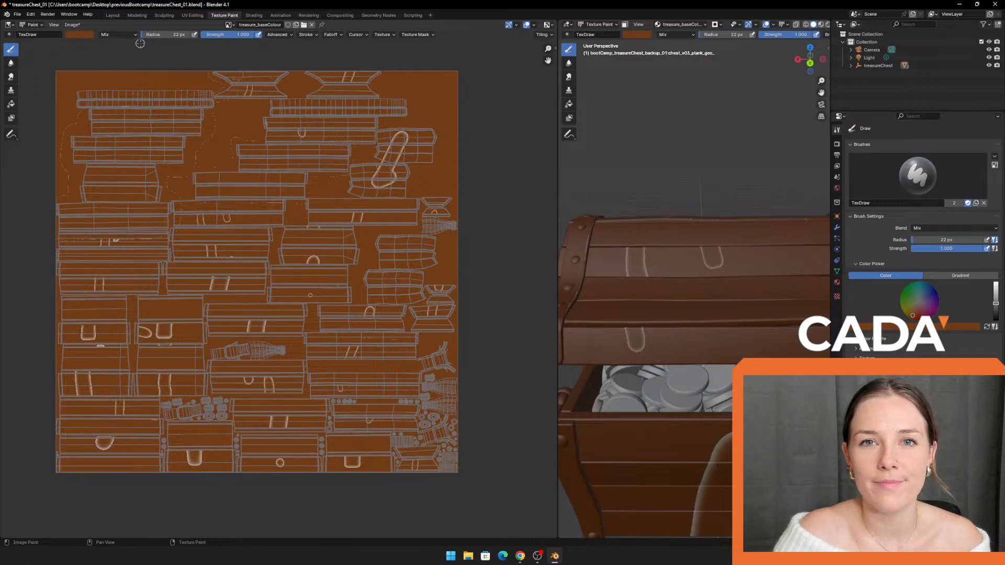
Step: Enlarge the Draw brush radius to 268 px and paint brown over all leftover light outlines on the texture
{"action": "left_click_drag", "start_coordinate": [157, 34], "coordinate": [204, 35]}
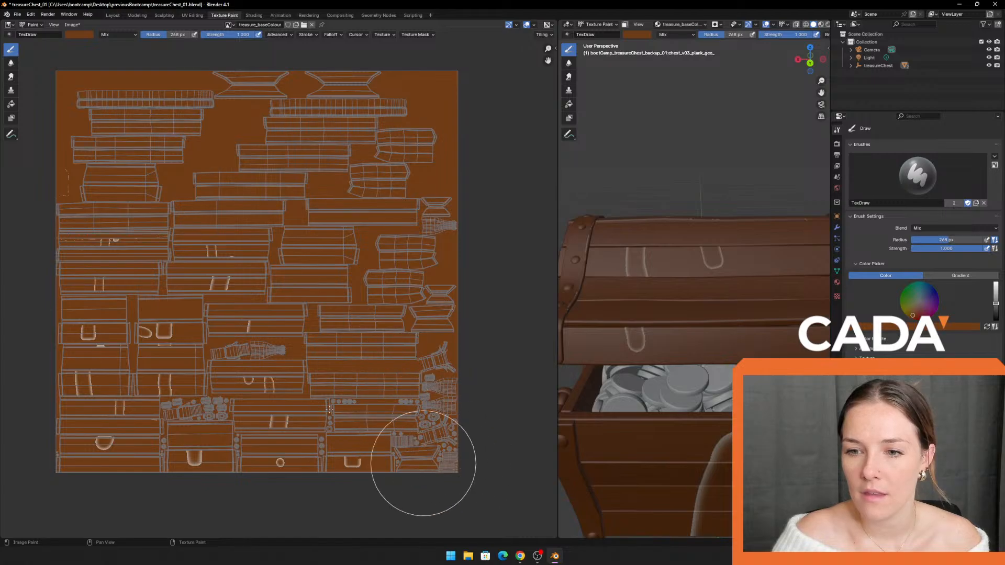
{"action": "mouse_move", "coordinate": [329, 408]}
{"action": "left_mouse_down"}
{"action": "mouse_move", "coordinate": [293, 395]}
{"action": "mouse_move", "coordinate": [230, 411]}
{"action": "mouse_move", "coordinate": [194, 461]}
{"action": "mouse_move", "coordinate": [80, 420]}
{"action": "mouse_move", "coordinate": [119, 386]}
{"action": "mouse_move", "coordinate": [90, 291]}
{"action": "mouse_move", "coordinate": [236, 281]}
{"action": "mouse_move", "coordinate": [52, 153]}
{"action": "left_mouse_up"}
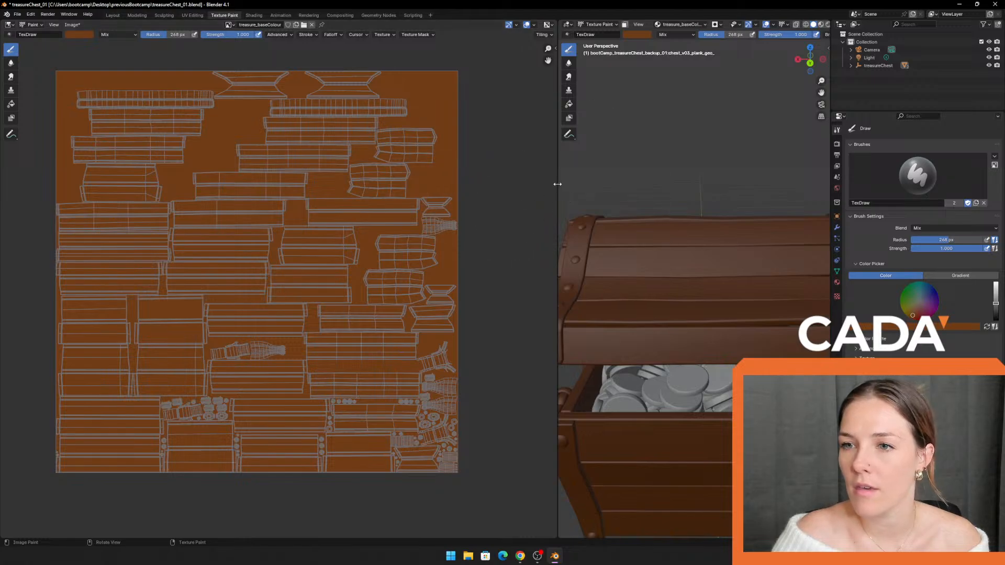
{"action": "mouse_move", "coordinate": [558, 185]}
{"action": "left_mouse_down"}
{"action": "mouse_move", "coordinate": [314, 184]}
{"action": "mouse_move", "coordinate": [556, 184]}
{"action": "left_mouse_up"}
Step: Set the Draw brush's primary colour to a neutral grey with a saturation of 0.032
{"action": "scroll", "coordinate": [250, 120], "scroll_direction": "up", "scroll_amount": 1}
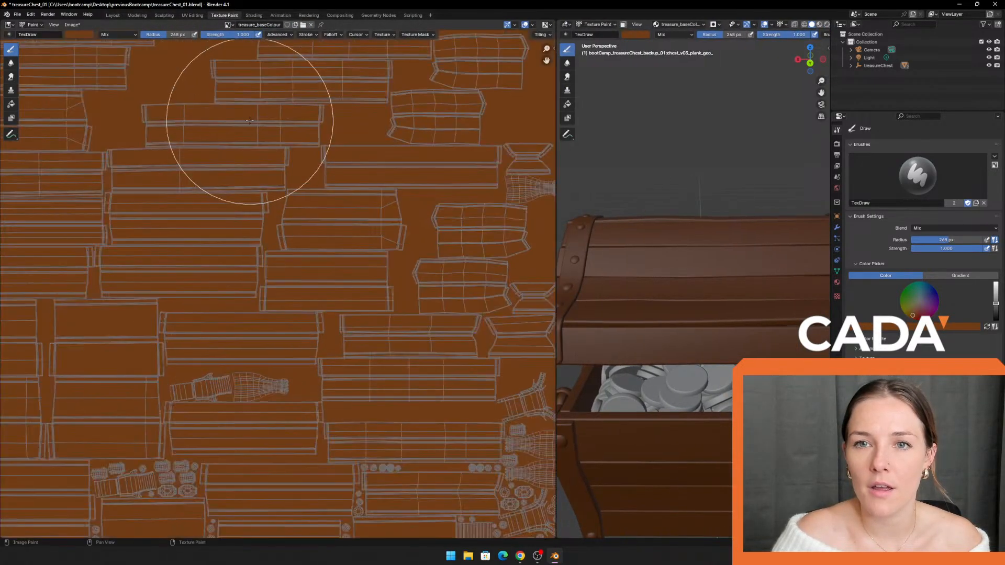
{"action": "middle_click_drag", "start_coordinate": [211, 64], "coordinate": [341, 289]}
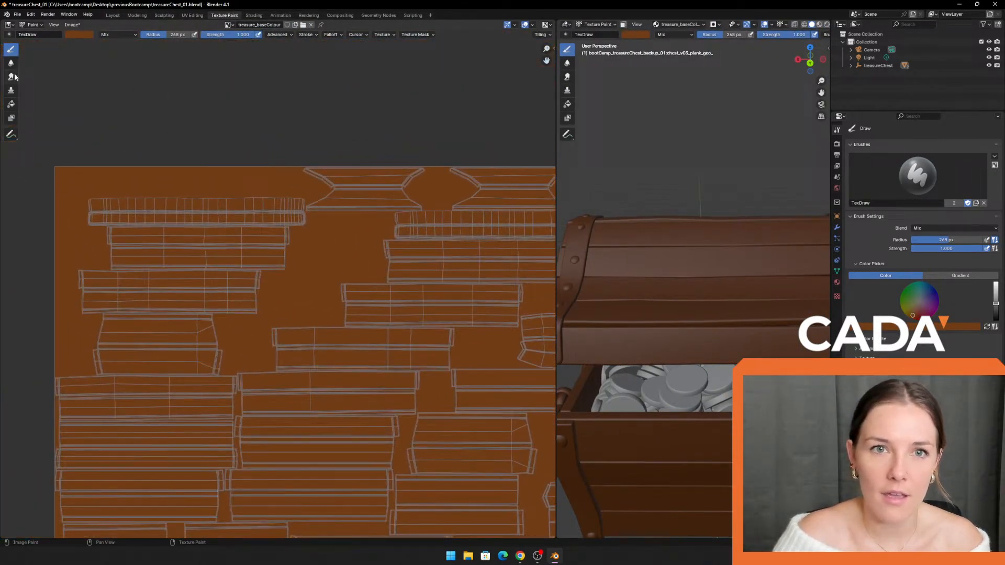
{"action": "left_click", "coordinate": [73, 35]}
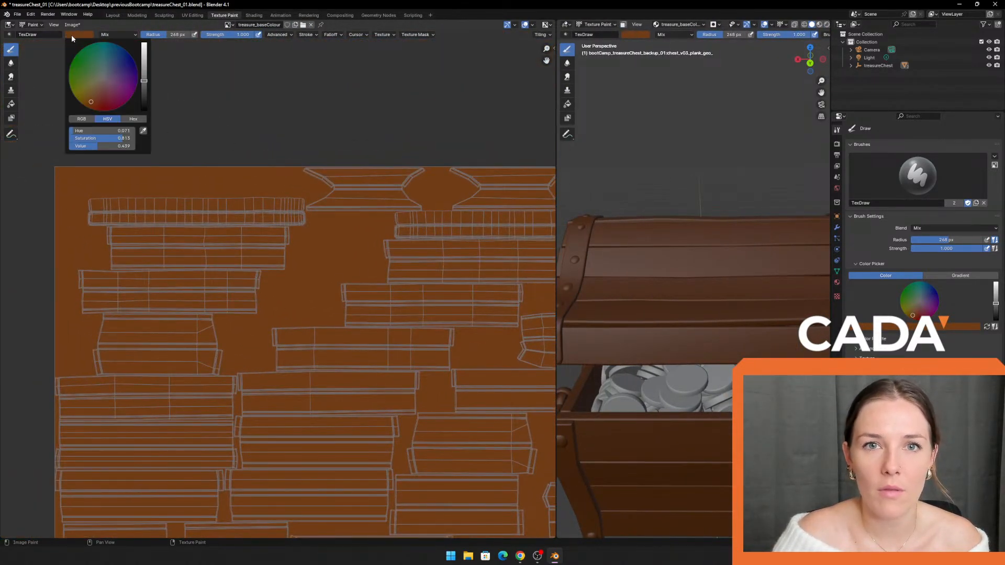
{"action": "left_click", "coordinate": [104, 77]}
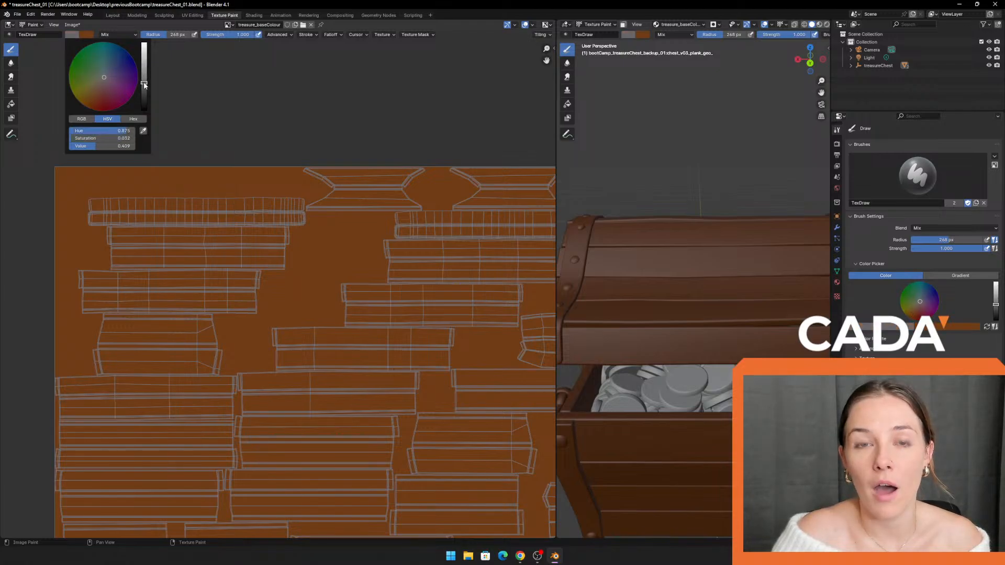
{"action": "scroll", "coordinate": [202, 141], "scroll_direction": "up", "scroll_amount": 1}
{"action": "middle_click_drag", "start_coordinate": [135, 115], "coordinate": [247, 140]}
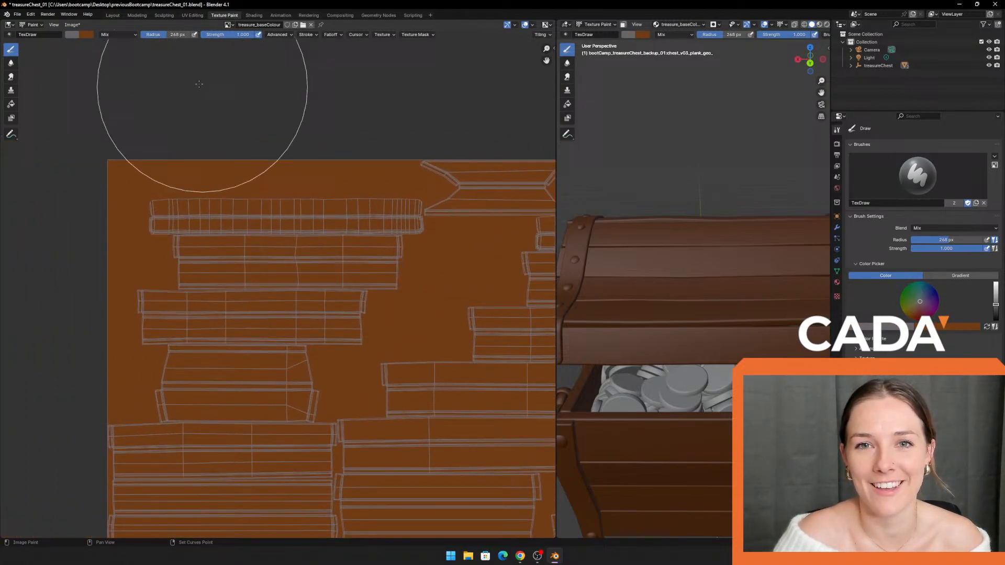
Step: Reduce the Draw brush radius to 15 px for painting the long, finely divided strap UV island
{"action": "left_click", "coordinate": [148, 37]}
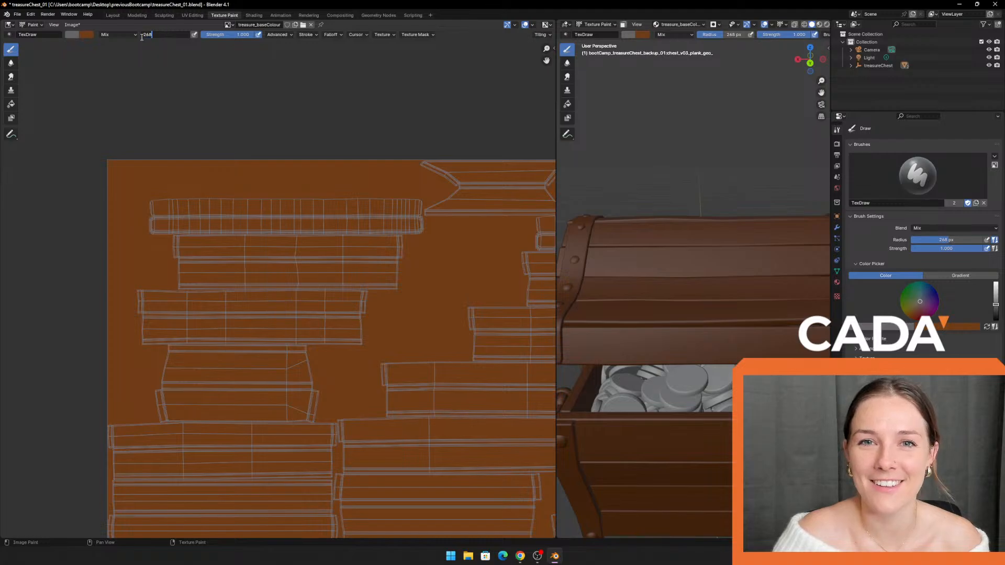
{"action": "type", "text": "54"}
{"action": "key", "text": "Return"}
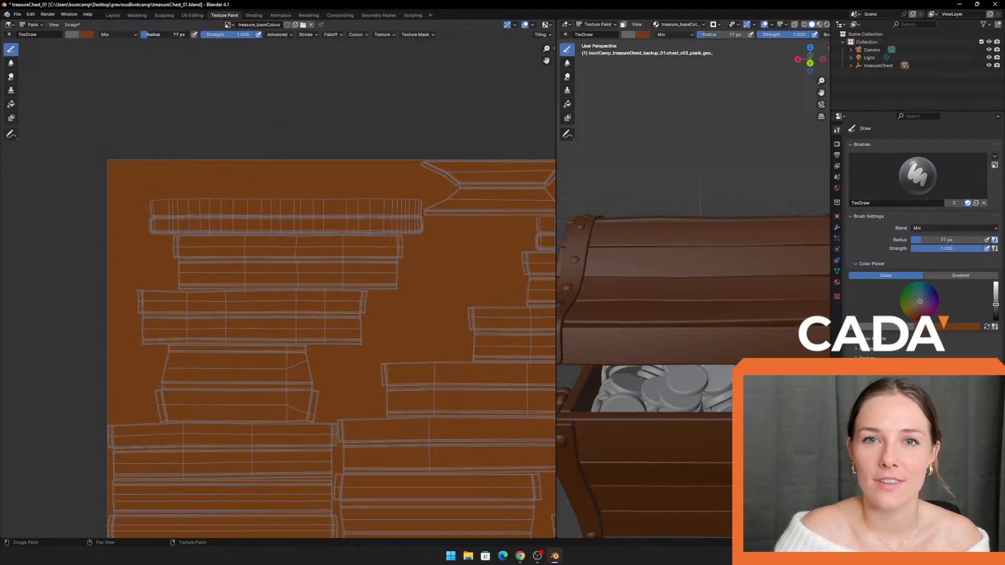
{"action": "scroll", "coordinate": [243, 205], "scroll_direction": "up", "scroll_amount": 2}
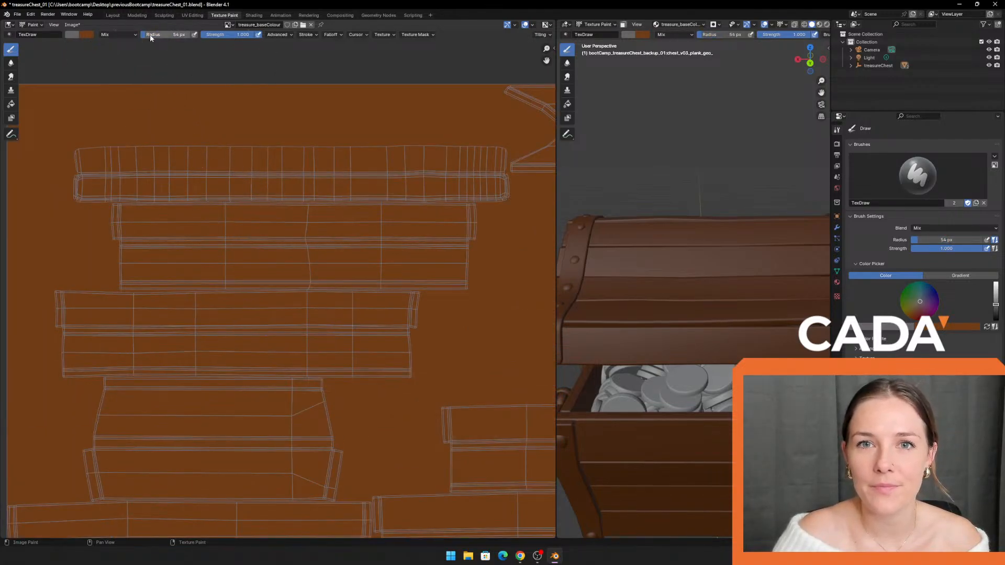
{"action": "left_click_drag", "start_coordinate": [152, 35], "coordinate": [146, 35]}
{"action": "middle_click_drag", "start_coordinate": [89, 101], "coordinate": [244, 191]}
{"action": "scroll", "coordinate": [253, 175], "scroll_direction": "up", "scroll_amount": 1}
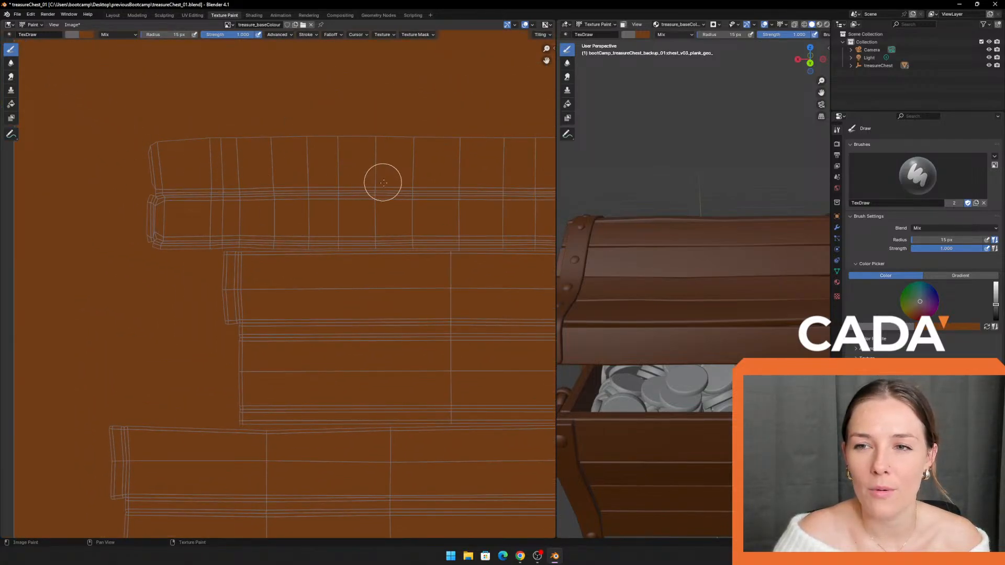
Step: Try painting grey Draw strokes over one end of the long strap UV island near the texture's upper corner
{"action": "scroll", "coordinate": [383, 183], "scroll_direction": "down", "scroll_amount": 4}
{"action": "scroll", "coordinate": [263, 228], "scroll_direction": "up", "scroll_amount": 5}
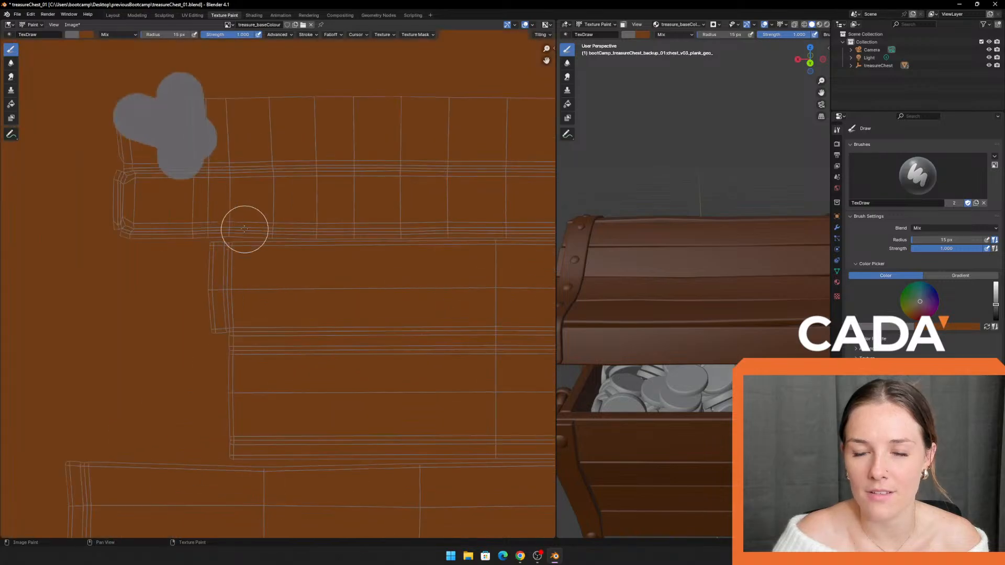
{"action": "key", "text": "ctrl+z"}
{"action": "key", "text": "ctrl+z"}
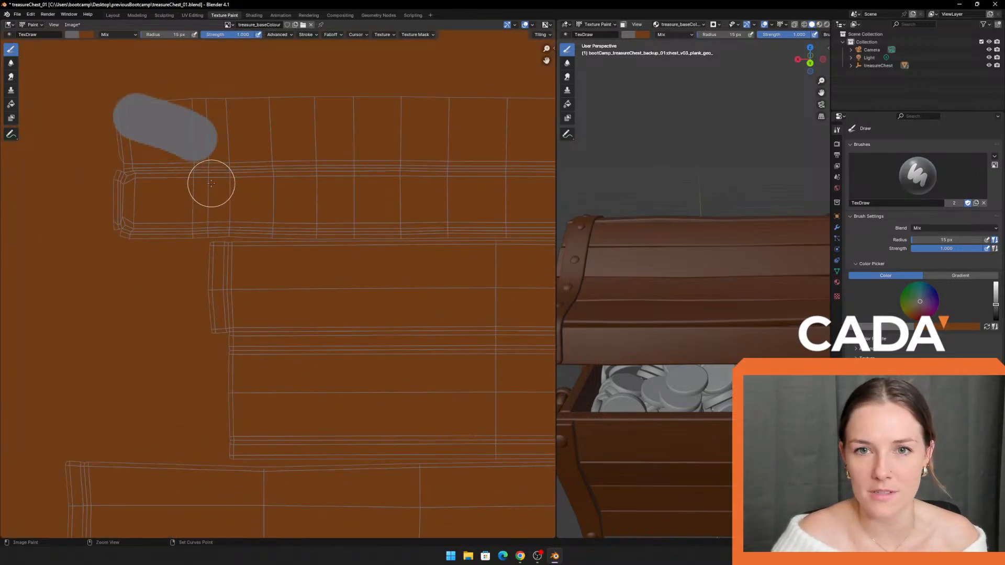
{"action": "middle_click_drag", "start_coordinate": [188, 139], "coordinate": [274, 237]}
{"action": "scroll", "coordinate": [277, 241], "scroll_direction": "up", "scroll_amount": 2}
{"action": "middle_click_drag", "start_coordinate": [328, 206], "coordinate": [295, 207]}
{"action": "mouse_move", "coordinate": [320, 175]}
{"action": "left_mouse_down"}
{"action": "mouse_move", "coordinate": [272, 163]}
{"action": "mouse_move", "coordinate": [162, 168]}
{"action": "mouse_move", "coordinate": [143, 197]}
{"action": "mouse_move", "coordinate": [136, 337]}
{"action": "mouse_move", "coordinate": [287, 338]}
{"action": "mouse_move", "coordinate": [263, 296]}
{"action": "mouse_move", "coordinate": [184, 231]}
{"action": "mouse_move", "coordinate": [218, 202]}
{"action": "mouse_move", "coordinate": [307, 236]}
{"action": "left_mouse_up"}
{"action": "scroll", "coordinate": [307, 235], "scroll_direction": "down", "scroll_amount": 6}
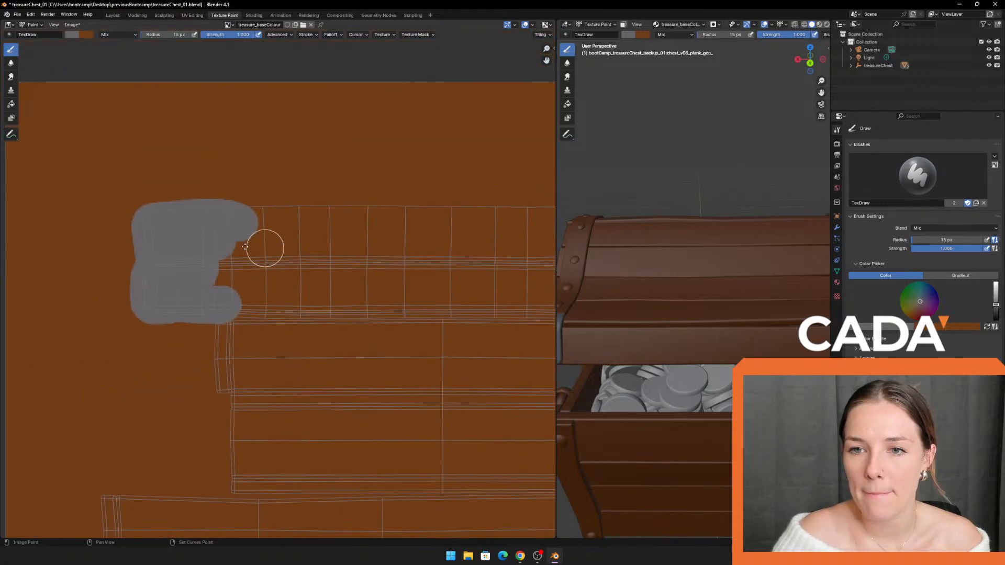
Step: Undo the grey strokes on the strap UV island and widen the 3D viewport to show the whole chest lid
{"action": "mouse_move", "coordinate": [557, 178]}
{"action": "left_mouse_down"}
{"action": "mouse_move", "coordinate": [458, 193]}
{"action": "mouse_move", "coordinate": [556, 199]}
{"action": "mouse_move", "coordinate": [496, 206]}
{"action": "left_mouse_up"}
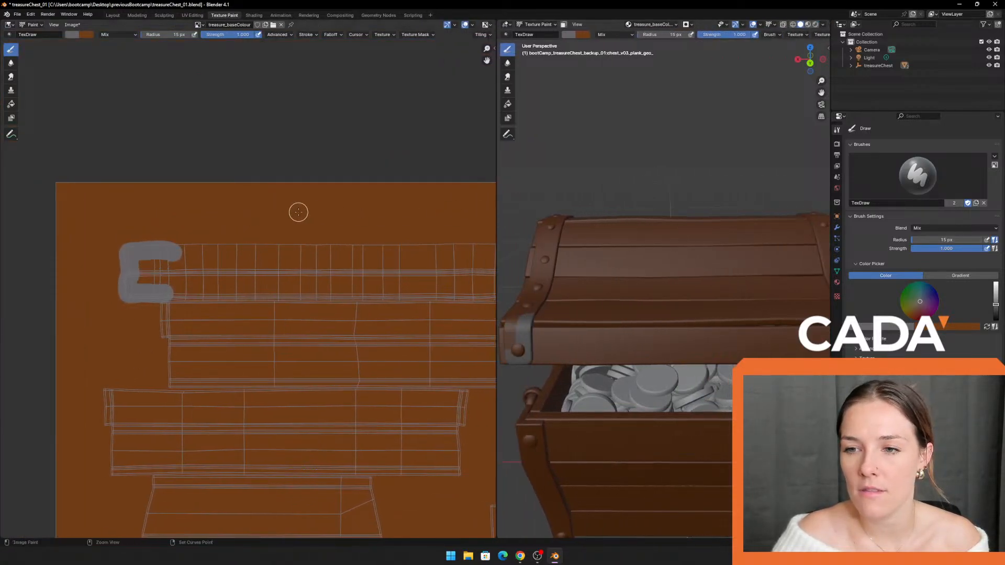
{"action": "key", "text": "ctrl+z"}
{"action": "scroll", "coordinate": [325, 206], "scroll_direction": "down", "scroll_amount": 3}
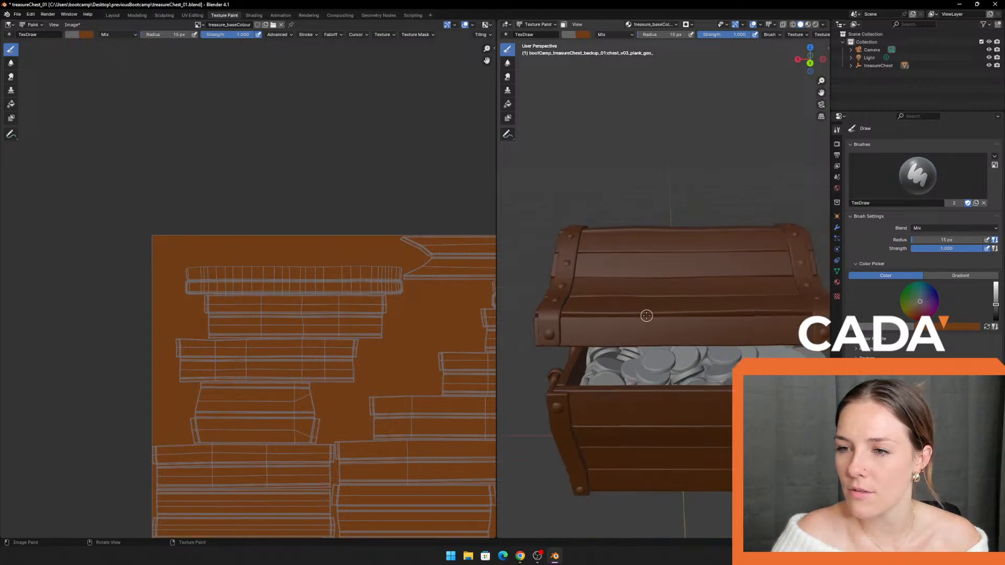
{"action": "middle_click_drag", "start_coordinate": [261, 187], "coordinate": [133, 33]}
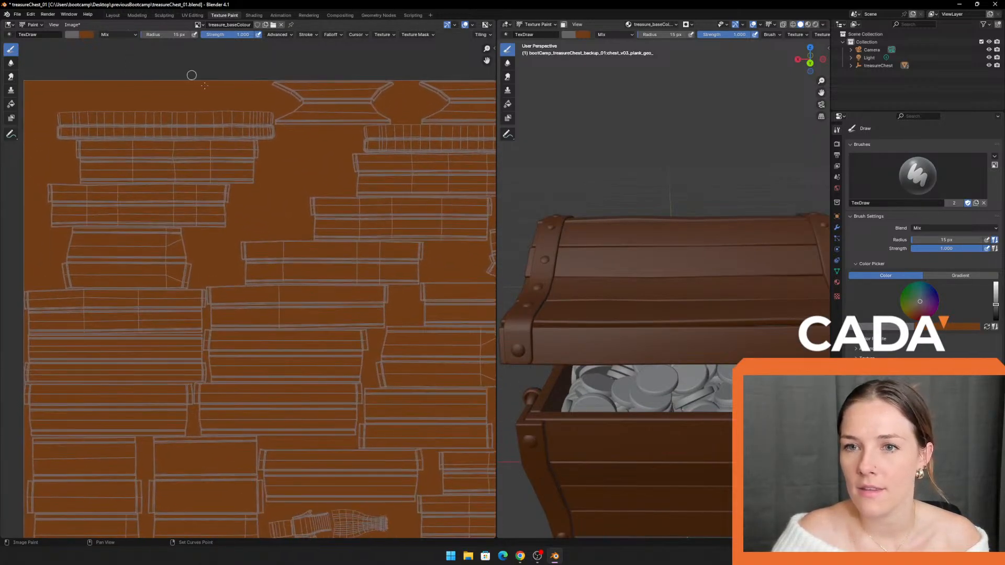
{"action": "left_click_drag", "start_coordinate": [495, 214], "coordinate": [422, 214]}
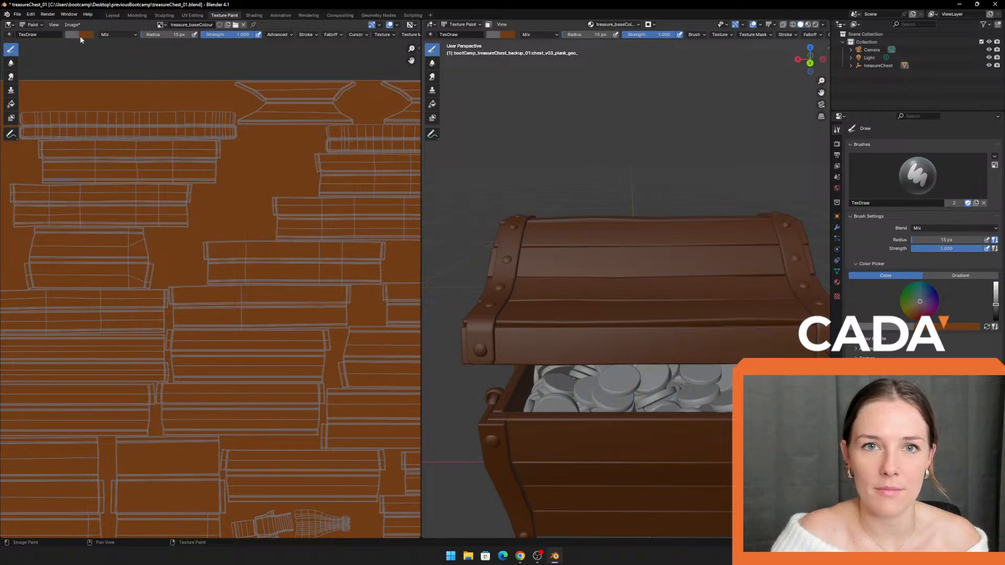
Step: Raise the fill colour's value to about 0.55 and fill the whole texture with this lighter brown
{"action": "left_click", "coordinate": [12, 104]}
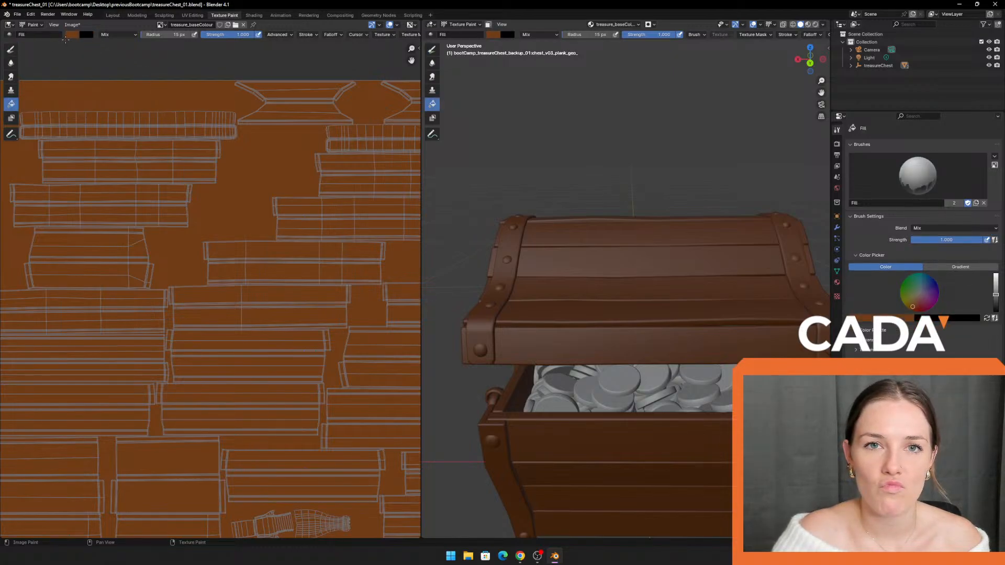
{"action": "left_click", "coordinate": [70, 34]}
{"action": "left_click_drag", "start_coordinate": [144, 81], "coordinate": [145, 74]}
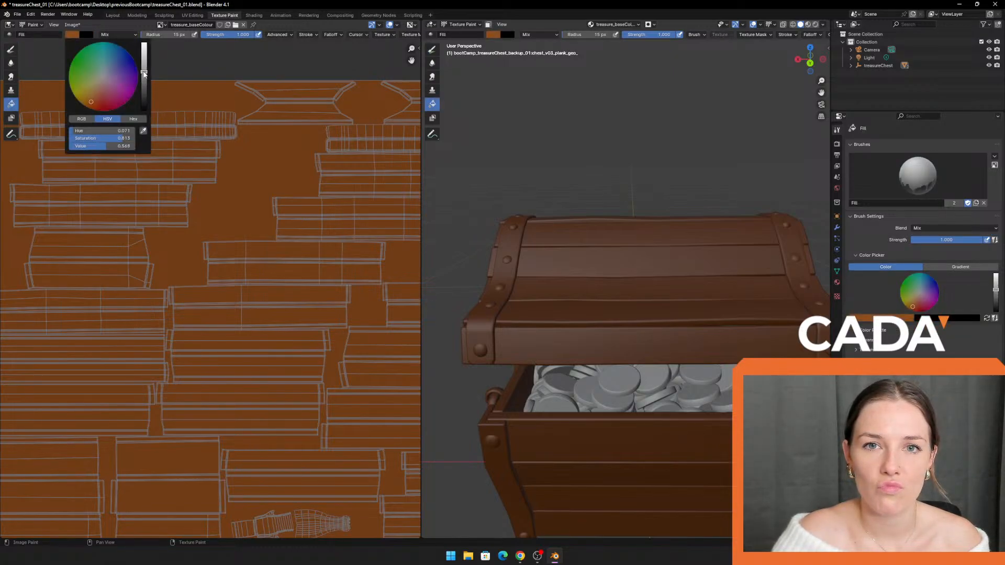
{"action": "left_click", "coordinate": [257, 182]}
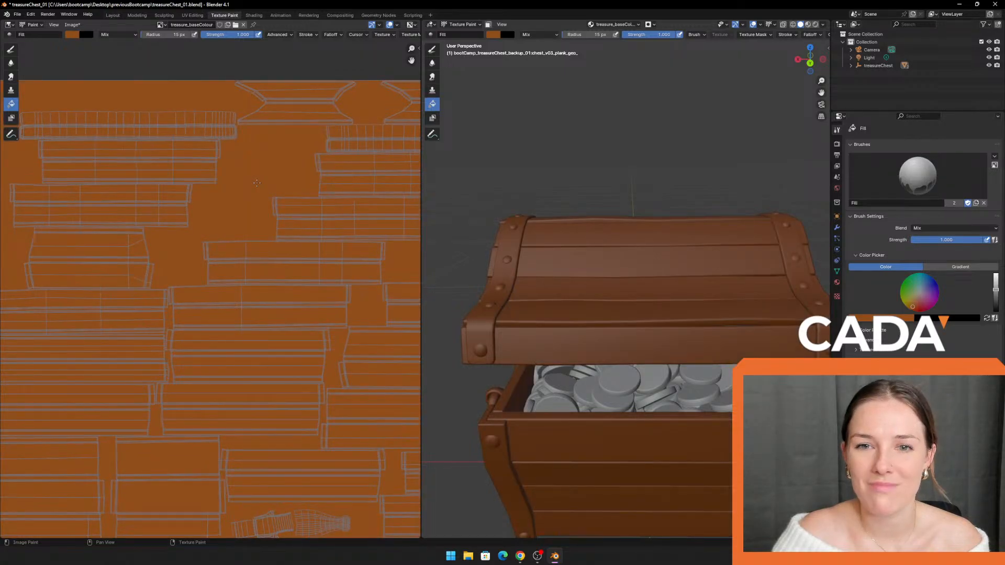
Step: Lighten the fill colour to hue 0.080, saturation 0.804 and value about 0.72, and fill the whole chest texture with this brown
{"action": "left_click", "coordinate": [72, 34]}
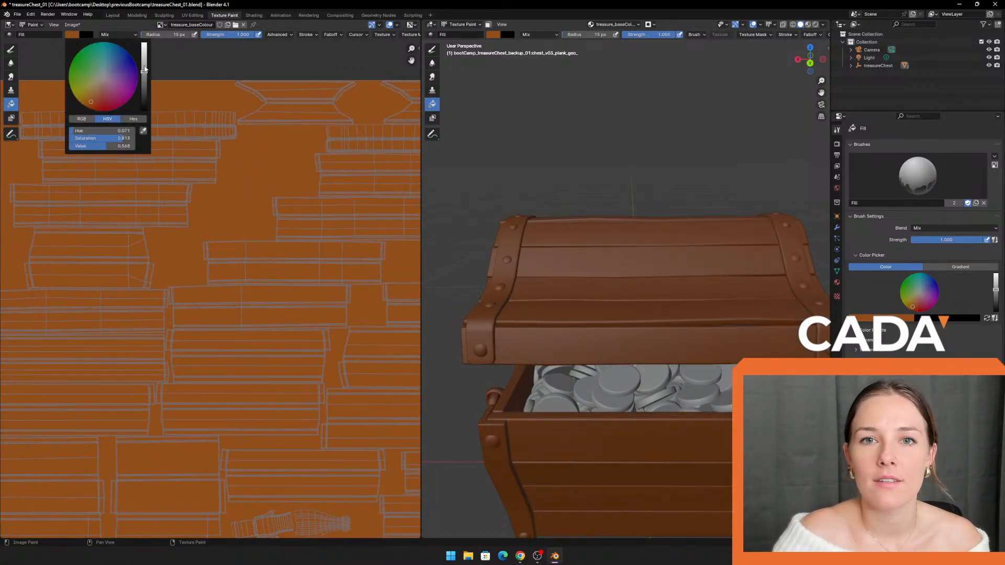
{"action": "left_click_drag", "start_coordinate": [144, 68], "coordinate": [144, 64]}
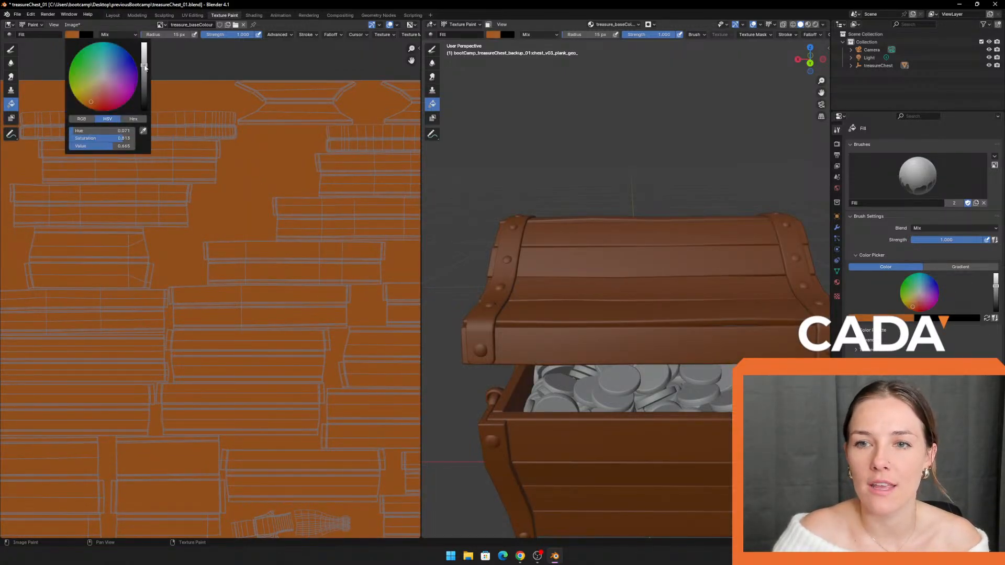
{"action": "left_click", "coordinate": [90, 104]}
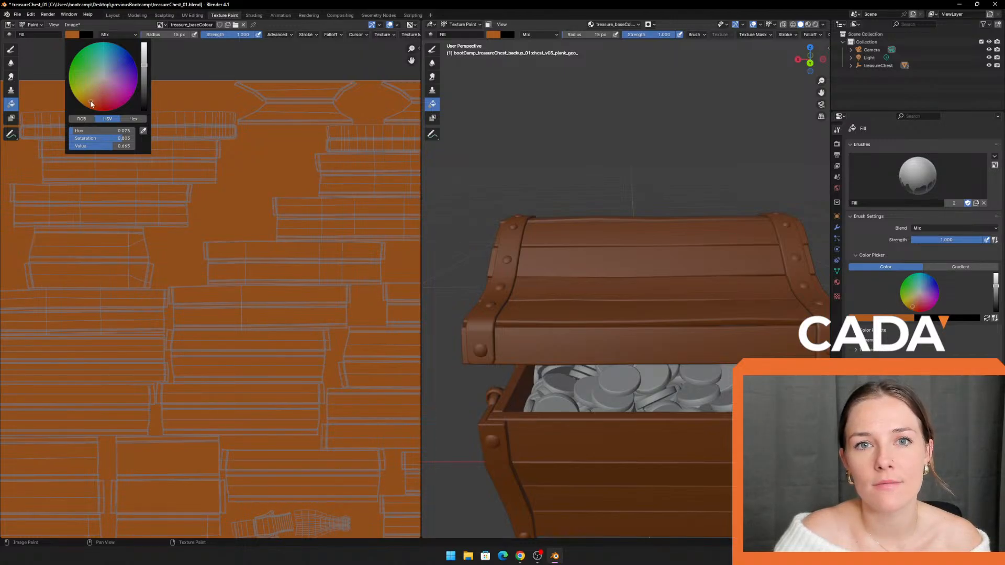
{"action": "left_click_drag", "start_coordinate": [144, 65], "coordinate": [144, 60]}
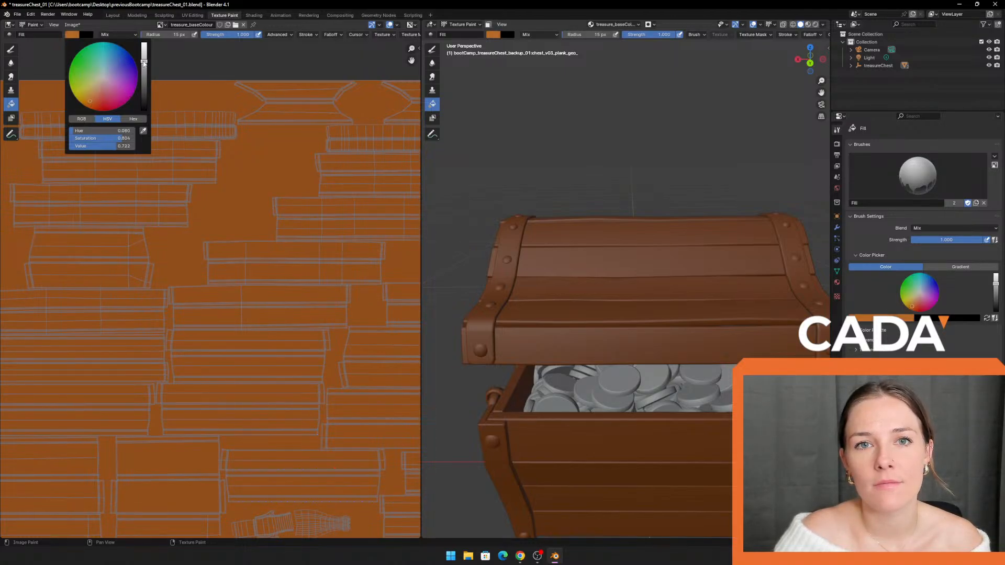
{"action": "left_click", "coordinate": [265, 174]}
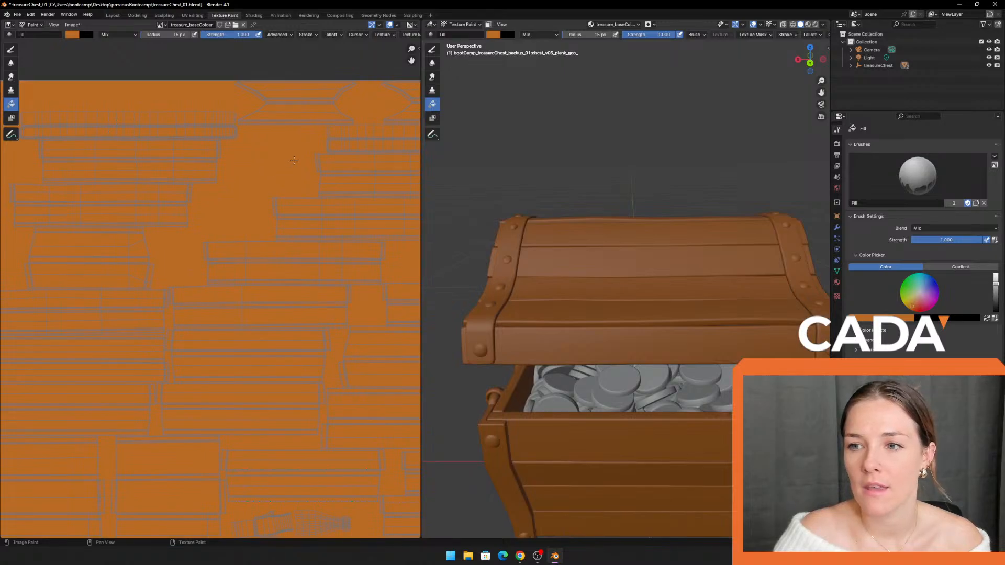
{"action": "scroll", "coordinate": [549, 204], "scroll_direction": "down", "scroll_amount": 3}
{"action": "middle_click_drag", "start_coordinate": [613, 208], "coordinate": [680, 163]}
{"action": "scroll", "coordinate": [681, 162], "scroll_direction": "up", "scroll_amount": 1}
{"action": "middle_click_drag", "start_coordinate": [500, 158], "coordinate": [579, 145], "text": "shift"}
Step: Change the fill colour to a neutral grey with saturation 0 and value about 0.75, and switch to the Draw brush
{"action": "left_click_drag", "start_coordinate": [422, 218], "coordinate": [608, 202]}
{"action": "middle_click_drag", "start_coordinate": [160, 130], "coordinate": [130, 150]}
{"action": "scroll", "coordinate": [235, 164], "scroll_direction": "up", "scroll_amount": 3}
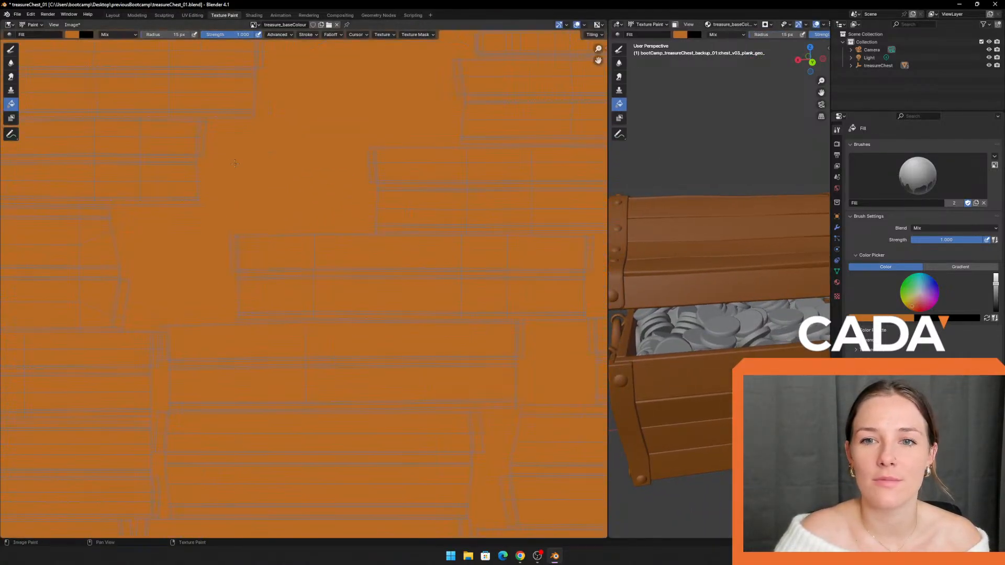
{"action": "scroll", "coordinate": [297, 223], "scroll_direction": "down", "scroll_amount": 4}
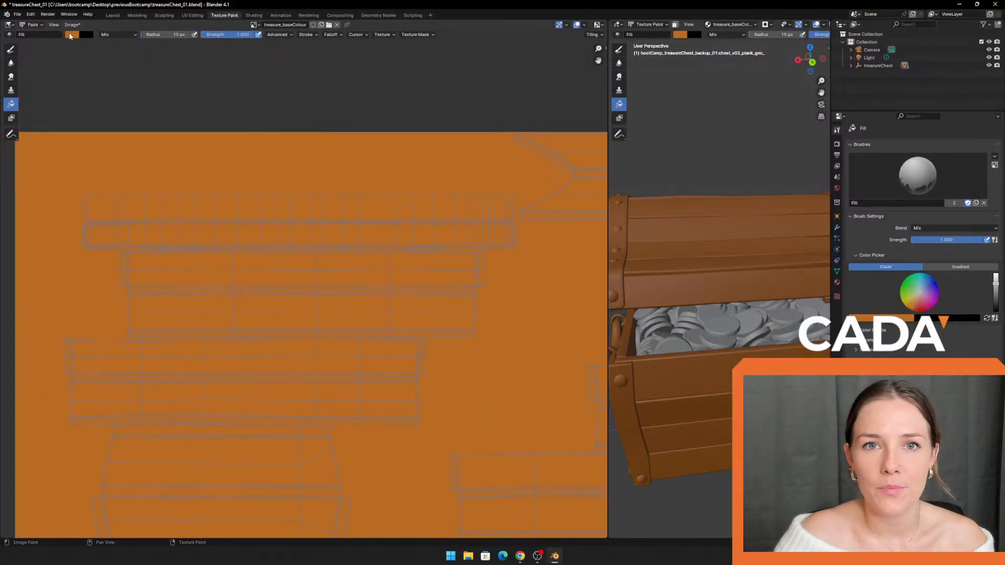
{"action": "left_click", "coordinate": [71, 34]}
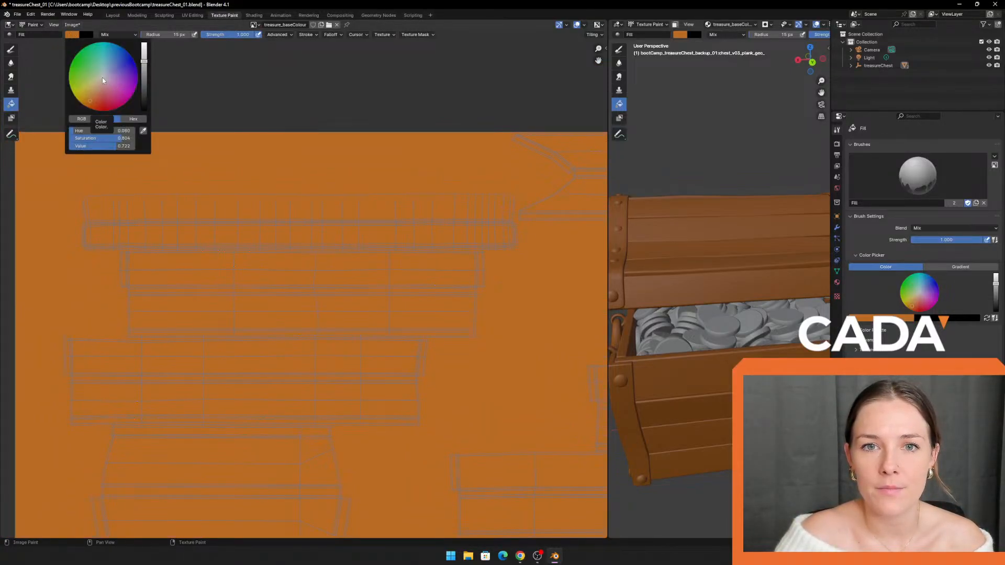
{"action": "left_click", "coordinate": [102, 78]}
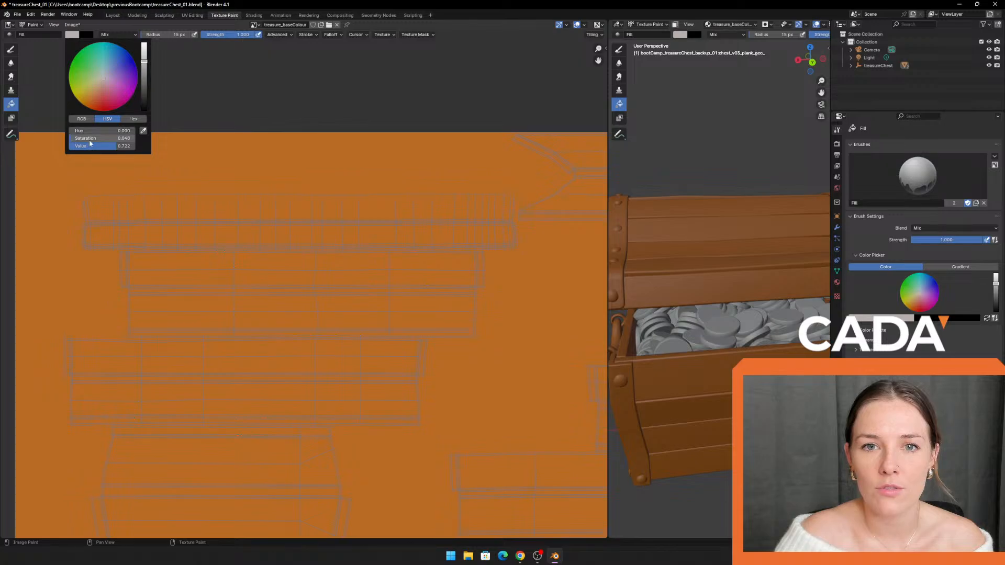
{"action": "left_click_drag", "start_coordinate": [93, 142], "coordinate": [73, 141]}
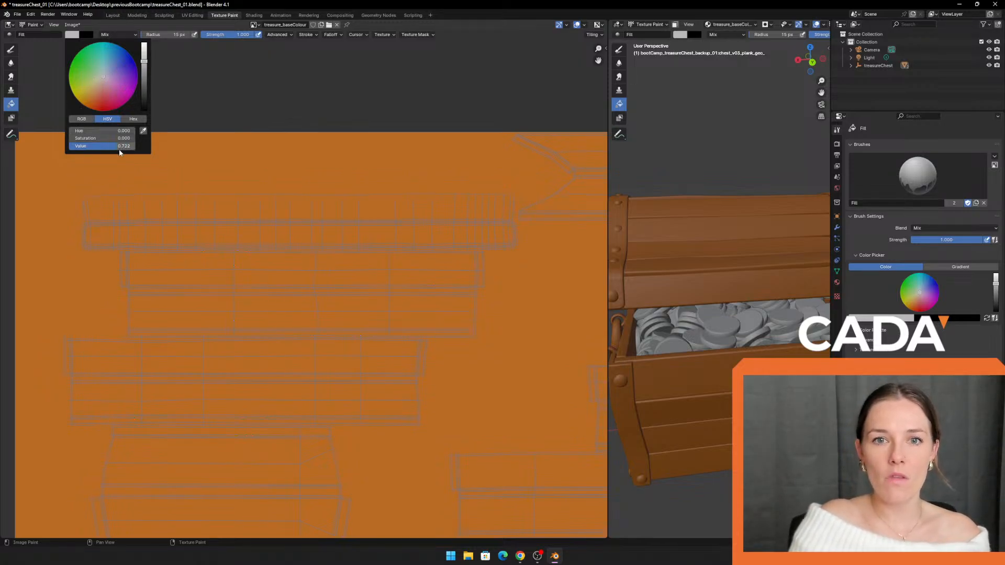
{"action": "mouse_move", "coordinate": [144, 62]}
{"action": "left_mouse_down"}
{"action": "mouse_move", "coordinate": [144, 48]}
{"action": "mouse_move", "coordinate": [144, 58]}
{"action": "left_mouse_up"}
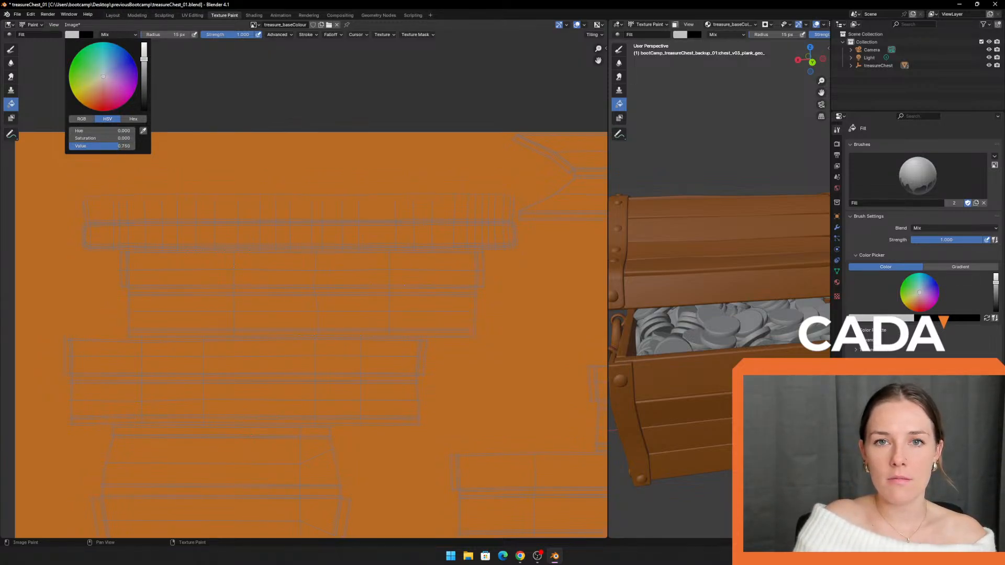
{"action": "left_click", "coordinate": [11, 52]}
Step: Try a grey Draw stroke along the upper row of the long strap UV island, inspect the lid and undo the stroke
{"action": "left_click_drag", "start_coordinate": [106, 198], "coordinate": [245, 213]}
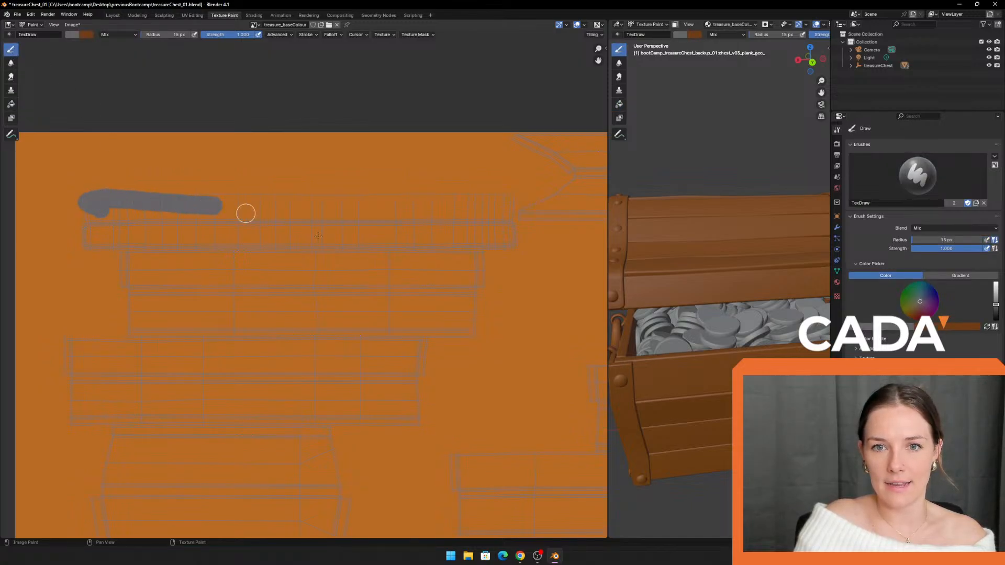
{"action": "left_click_drag", "start_coordinate": [608, 293], "coordinate": [384, 293]}
{"action": "scroll", "coordinate": [626, 247], "scroll_direction": "up", "scroll_amount": 5}
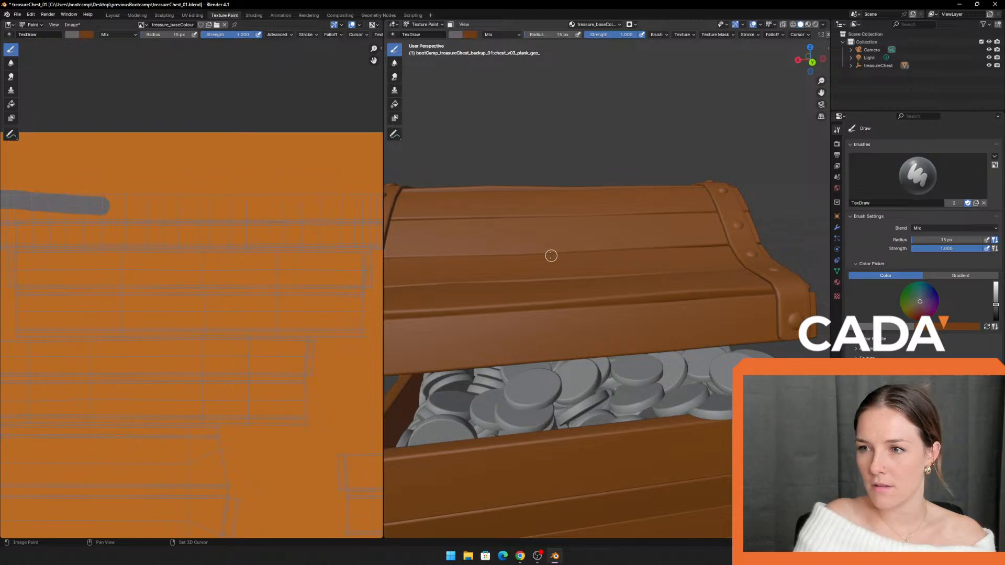
{"action": "middle_click_drag", "start_coordinate": [638, 176], "coordinate": [596, 127]}
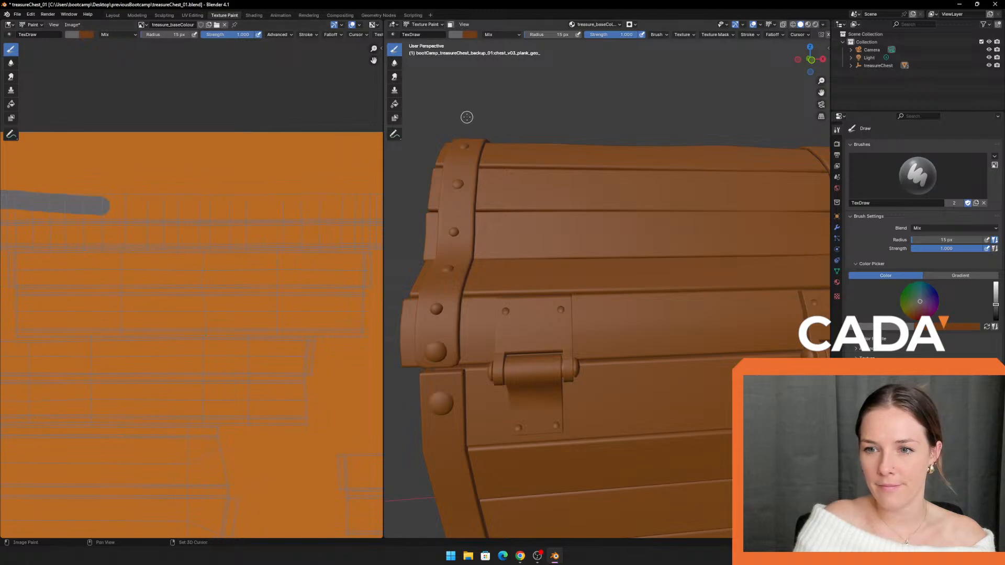
{"action": "mouse_move", "coordinate": [466, 117]}
{"action": "middle_mouse_down"}
{"action": "mouse_move", "coordinate": [442, 101]}
{"action": "mouse_move", "coordinate": [666, 130]}
{"action": "mouse_move", "coordinate": [643, 231]}
{"action": "mouse_move", "coordinate": [490, 185]}
{"action": "middle_mouse_up"}
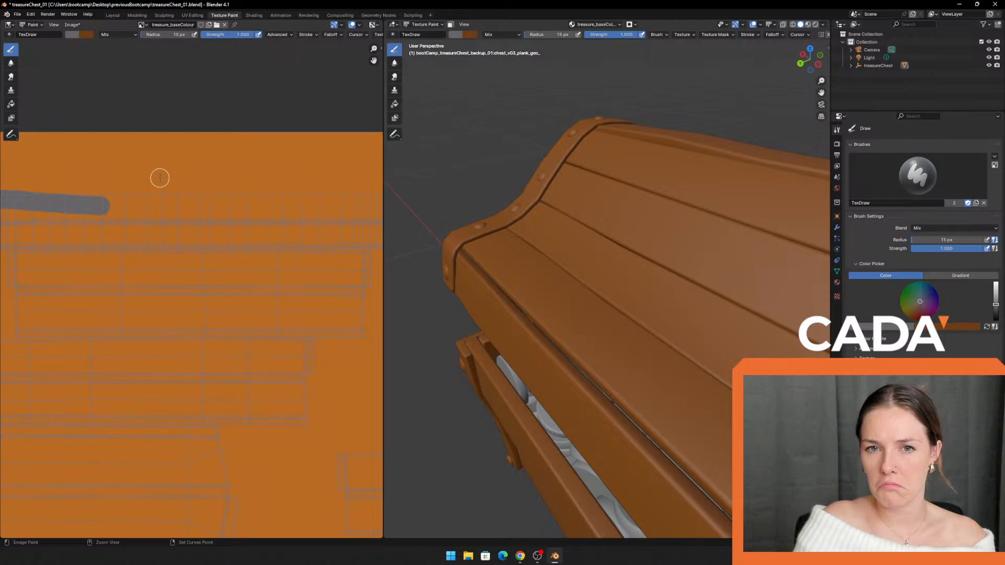
{"action": "key", "text": "ctrl+z"}
Step: Try covering about half of the long strap UV island with grey, check the strap on the chest lid and undo the paint
{"action": "left_click_drag", "start_coordinate": [382, 178], "coordinate": [644, 183]}
{"action": "mouse_move", "coordinate": [115, 212]}
{"action": "left_mouse_down"}
{"action": "mouse_move", "coordinate": [99, 226]}
{"action": "mouse_move", "coordinate": [242, 240]}
{"action": "mouse_move", "coordinate": [198, 238]}
{"action": "mouse_move", "coordinate": [262, 215]}
{"action": "mouse_move", "coordinate": [143, 199]}
{"action": "mouse_move", "coordinate": [336, 224]}
{"action": "left_mouse_up"}
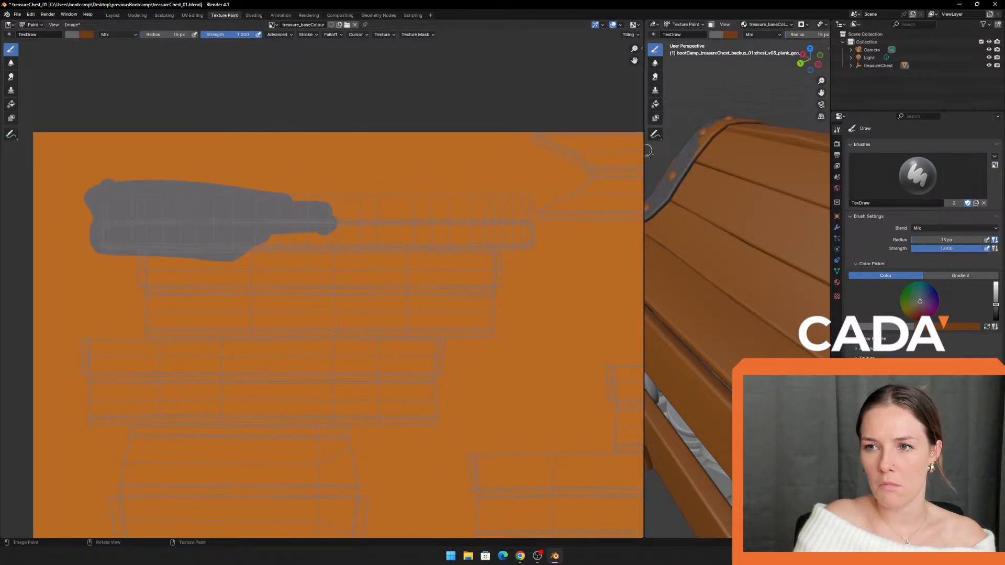
{"action": "left_click_drag", "start_coordinate": [644, 156], "coordinate": [357, 176]}
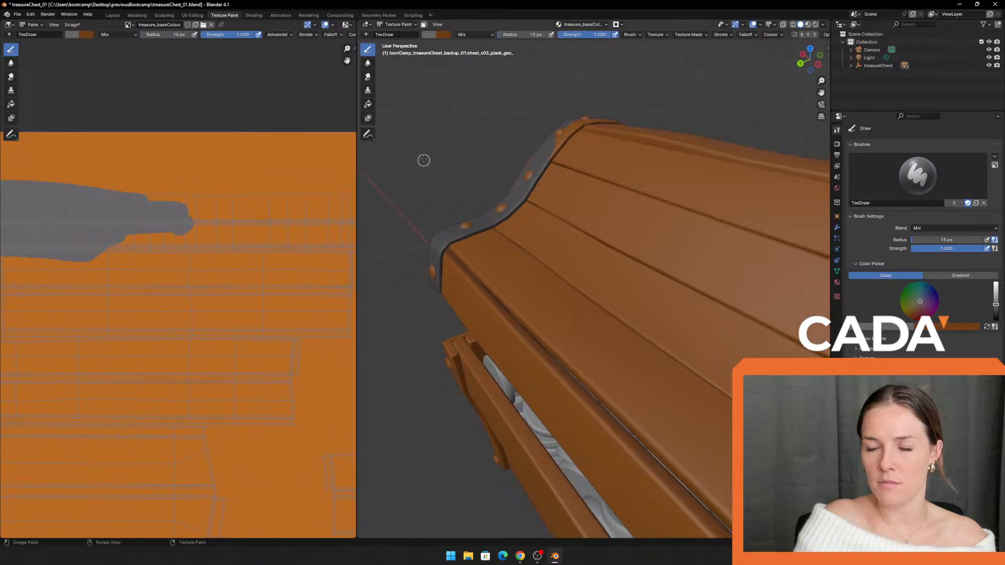
{"action": "scroll", "coordinate": [414, 136], "scroll_direction": "up", "scroll_amount": 1}
{"action": "middle_click_drag", "start_coordinate": [430, 109], "coordinate": [432, 193], "text": "shift"}
{"action": "key", "text": "ctrl+z"}
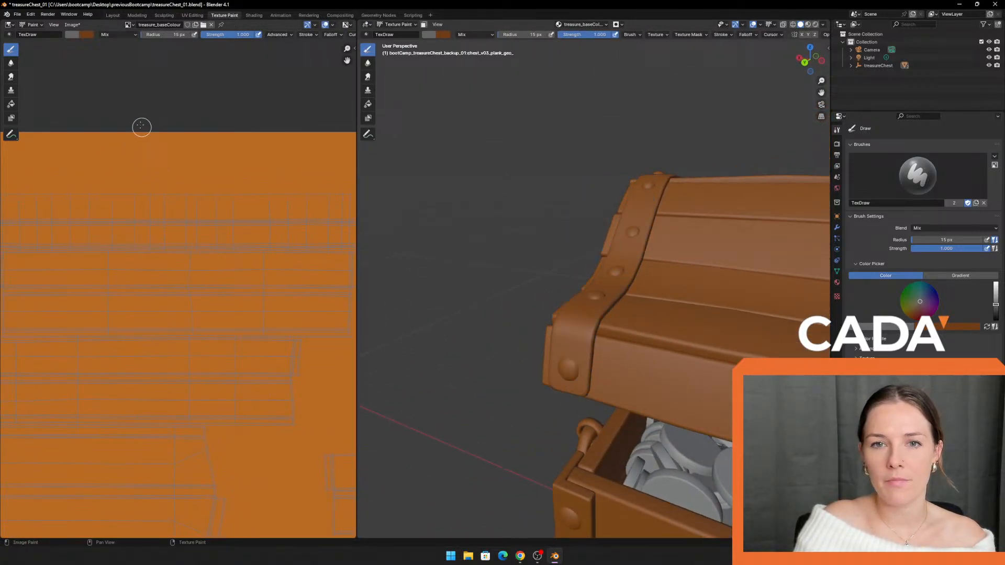
Step: Raise the Draw brush grey's value to about 0.52 and test it with a stroke on the strap island, undoing the stroke
{"action": "left_click", "coordinate": [74, 35]}
{"action": "left_click_drag", "start_coordinate": [145, 80], "coordinate": [145, 75]}
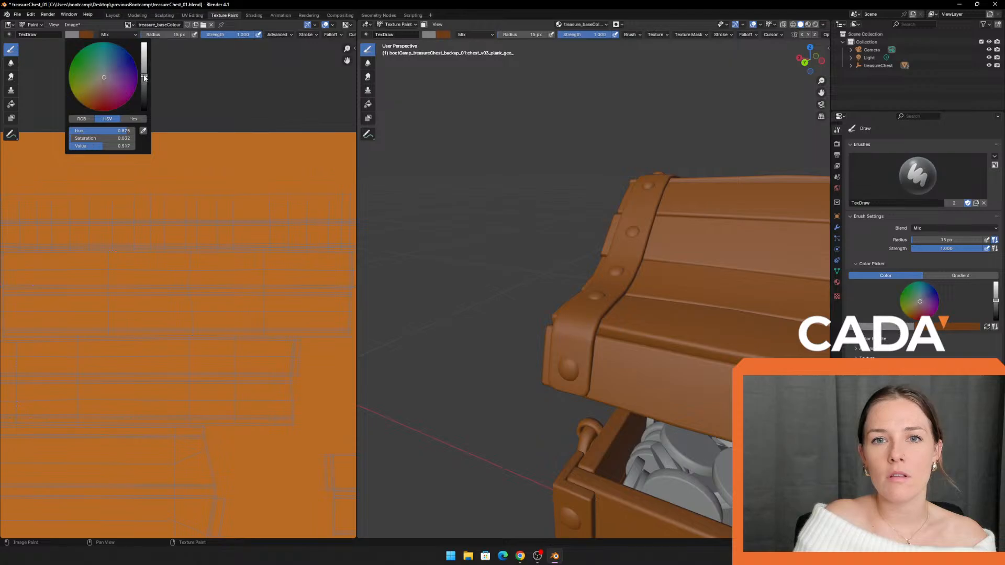
{"action": "left_click", "coordinate": [73, 35]}
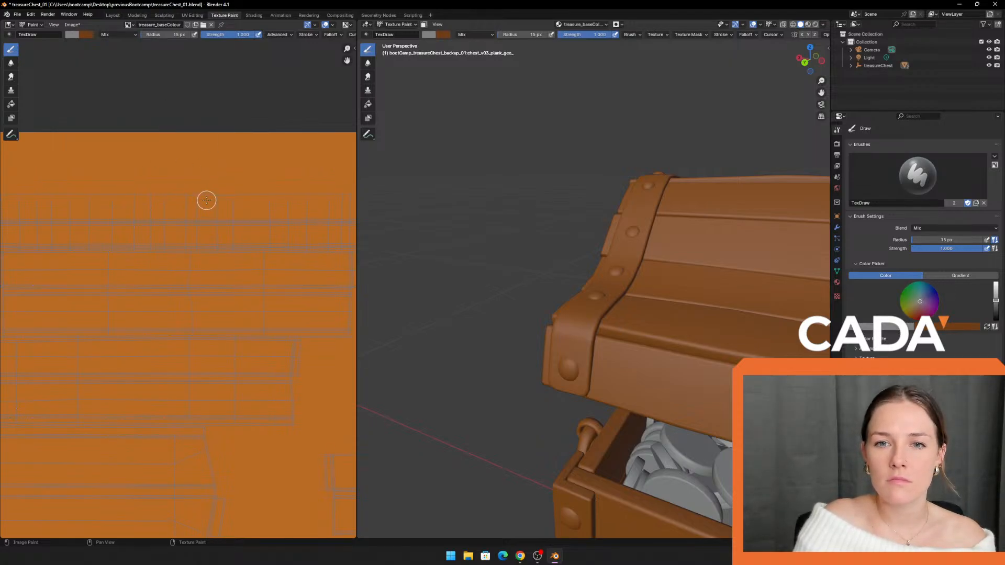
{"action": "mouse_move", "coordinate": [206, 200]}
{"action": "left_mouse_down"}
{"action": "mouse_move", "coordinate": [103, 218]}
{"action": "mouse_move", "coordinate": [287, 231]}
{"action": "left_mouse_up"}
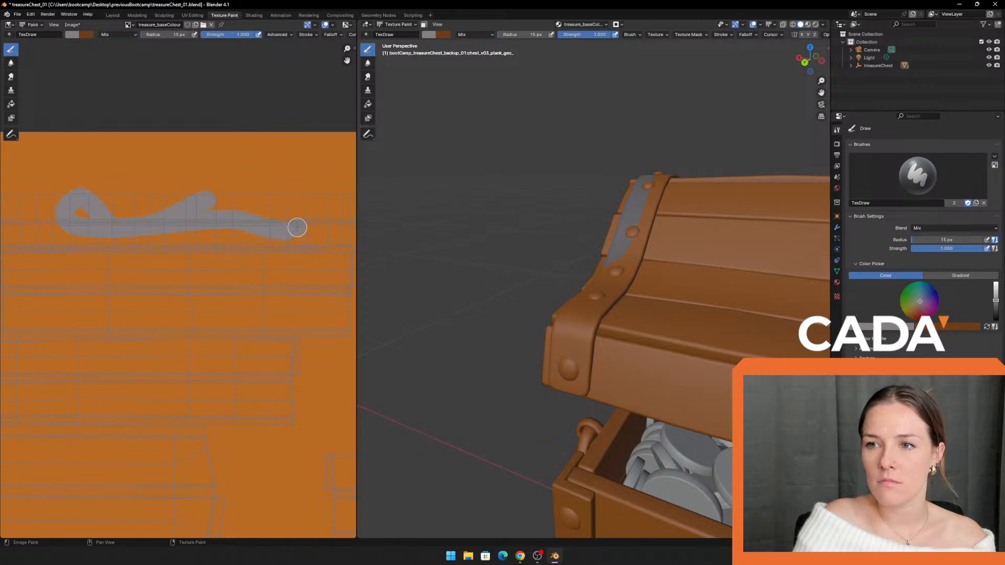
{"action": "key", "text": "ctrl+z"}
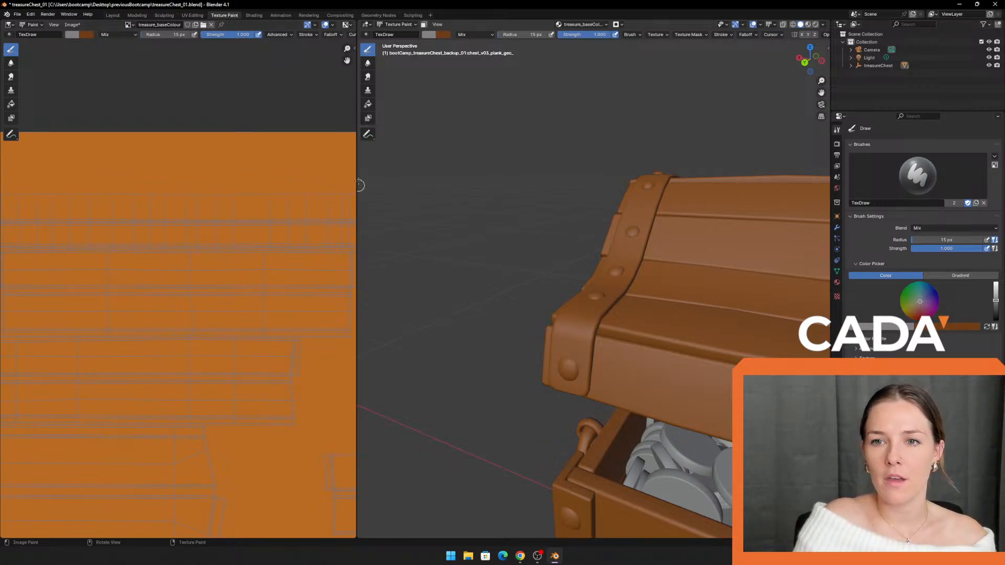
Step: Paint the lighter grey along the strap island's upper edge, around its squared end and onto the start of its lower edge
{"action": "left_click_drag", "start_coordinate": [359, 186], "coordinate": [627, 191]}
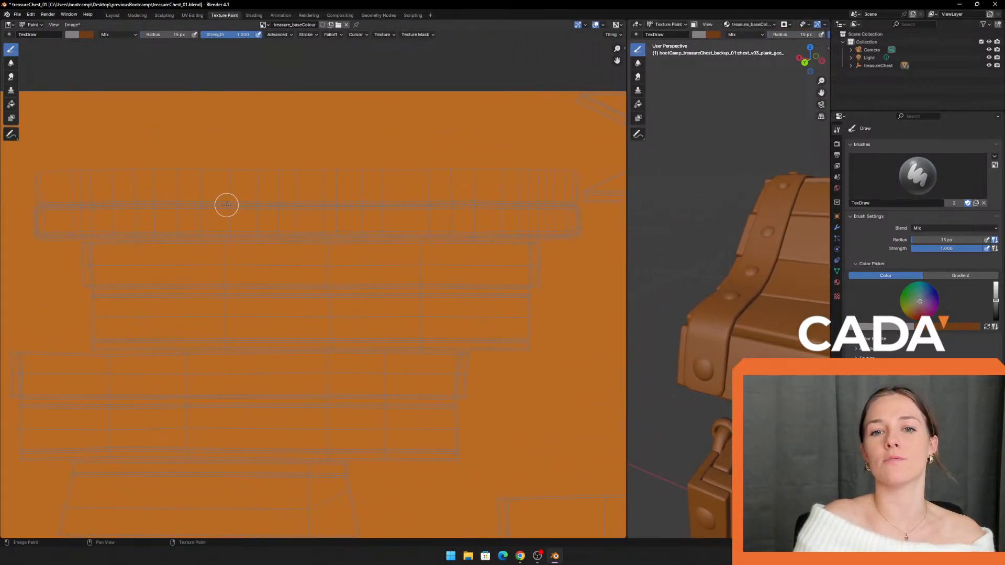
{"action": "scroll", "coordinate": [262, 193], "scroll_direction": "down", "scroll_amount": 2}
{"action": "scroll", "coordinate": [298, 168], "scroll_direction": "up", "scroll_amount": 4}
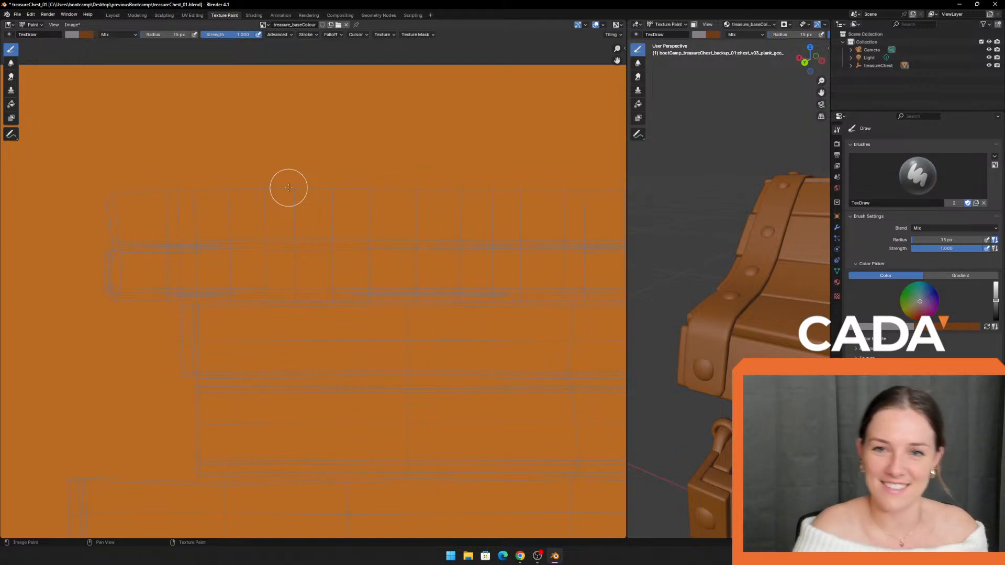
{"action": "left_click_drag", "start_coordinate": [109, 201], "coordinate": [394, 197]}
{"action": "scroll", "coordinate": [145, 287], "scroll_direction": "up", "scroll_amount": 2}
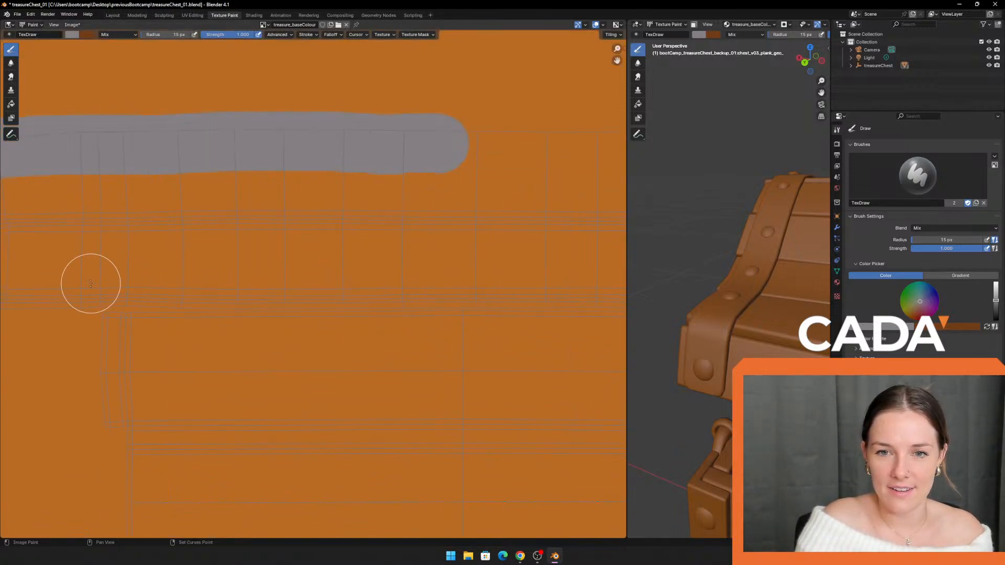
{"action": "mouse_move", "coordinate": [100, 281]}
{"action": "middle_mouse_down"}
{"action": "mouse_move", "coordinate": [314, 245]}
{"action": "mouse_move", "coordinate": [309, 234]}
{"action": "middle_mouse_up"}
{"action": "scroll", "coordinate": [278, 238], "scroll_direction": "up", "scroll_amount": 1}
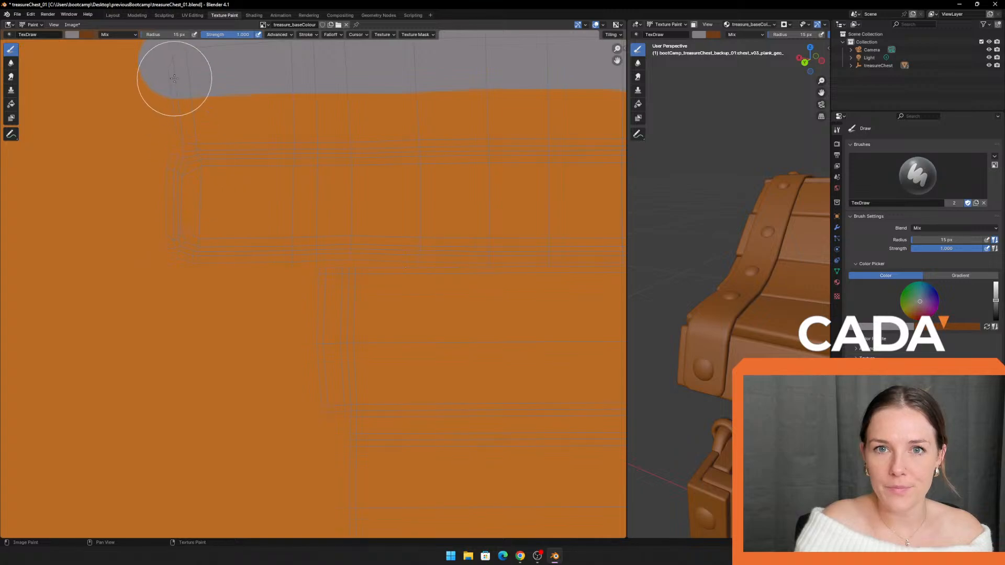
{"action": "mouse_move", "coordinate": [180, 81]}
{"action": "left_mouse_down"}
{"action": "mouse_move", "coordinate": [188, 233]}
{"action": "mouse_move", "coordinate": [417, 227]}
{"action": "left_mouse_up"}
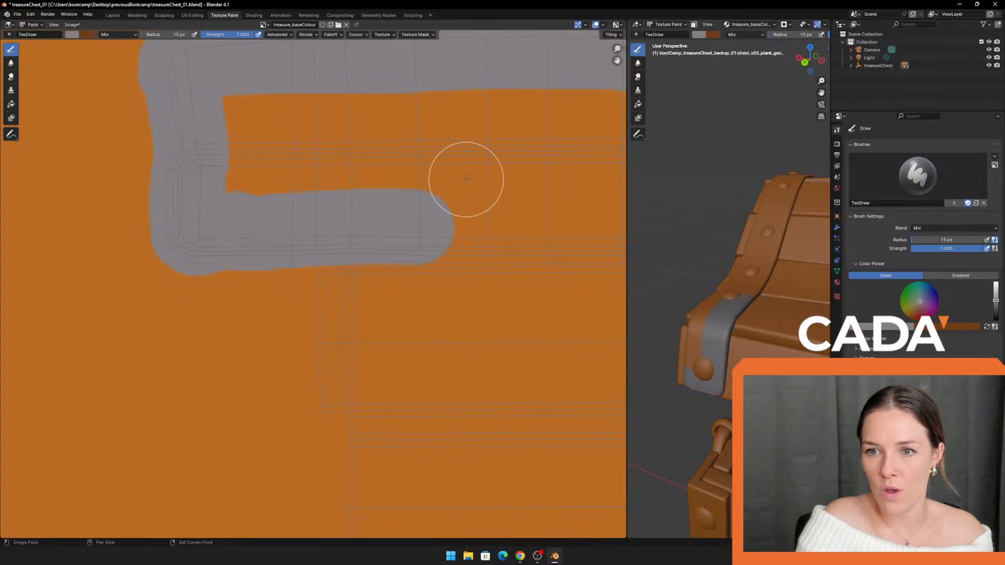
Step: Fill the area inside the outlined end of the strap island with solid grey
{"action": "middle_click_drag", "start_coordinate": [457, 164], "coordinate": [397, 154]}
{"action": "middle_click_drag", "start_coordinate": [158, 87], "coordinate": [137, 126]}
{"action": "mouse_move", "coordinate": [136, 125]}
{"action": "left_mouse_down"}
{"action": "mouse_move", "coordinate": [180, 168]}
{"action": "mouse_move", "coordinate": [410, 134]}
{"action": "mouse_move", "coordinate": [238, 180]}
{"action": "mouse_move", "coordinate": [338, 196]}
{"action": "mouse_move", "coordinate": [390, 225]}
{"action": "left_mouse_up"}
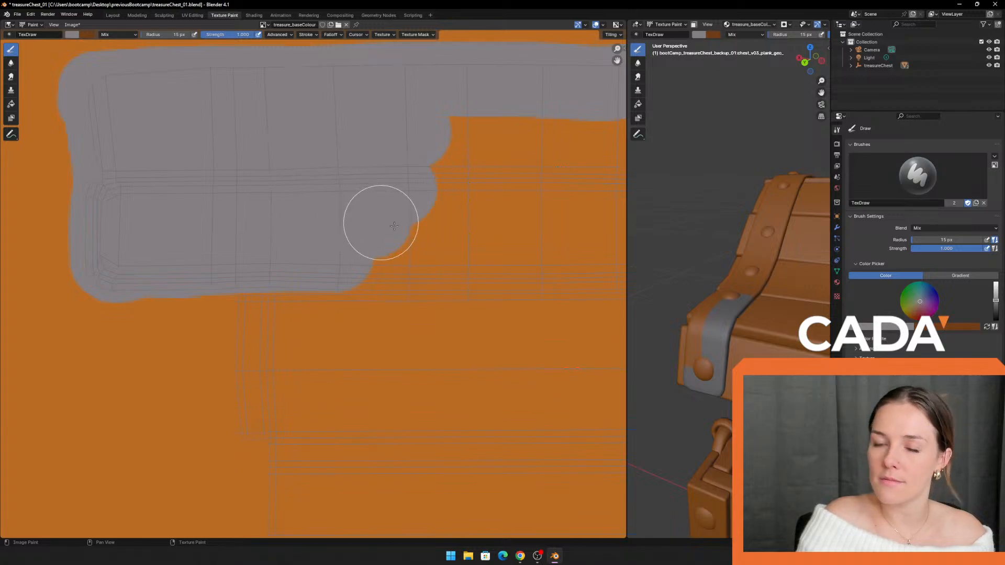
Step: Extend the grey along the strap island's lower row from the filled end, keeping the strokes close to the lower border
{"action": "middle_click_drag", "start_coordinate": [428, 239], "coordinate": [344, 193]}
{"action": "scroll", "coordinate": [293, 183], "scroll_direction": "up", "scroll_amount": 3}
{"action": "middle_click_drag", "start_coordinate": [191, 133], "coordinate": [193, 158]}
{"action": "mouse_move", "coordinate": [193, 158]}
{"action": "left_mouse_down"}
{"action": "mouse_move", "coordinate": [161, 148]}
{"action": "mouse_move", "coordinate": [155, 157]}
{"action": "mouse_move", "coordinate": [212, 155]}
{"action": "mouse_move", "coordinate": [234, 143]}
{"action": "mouse_move", "coordinate": [213, 157]}
{"action": "mouse_move", "coordinate": [493, 157]}
{"action": "left_mouse_up"}
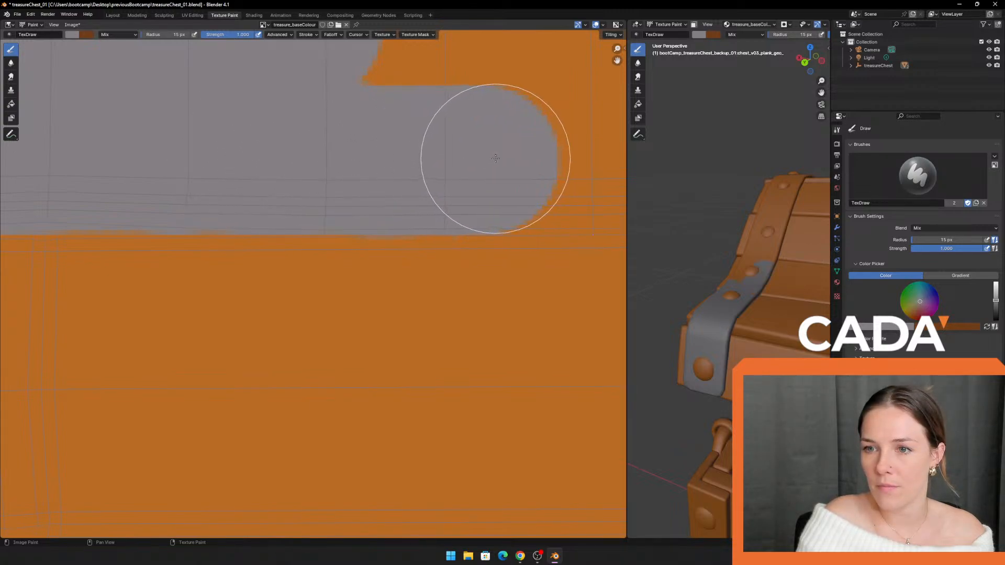
{"action": "mouse_move", "coordinate": [475, 153]}
{"action": "middle_mouse_down"}
{"action": "mouse_move", "coordinate": [314, 140]}
{"action": "mouse_move", "coordinate": [168, 156]}
{"action": "middle_mouse_up"}
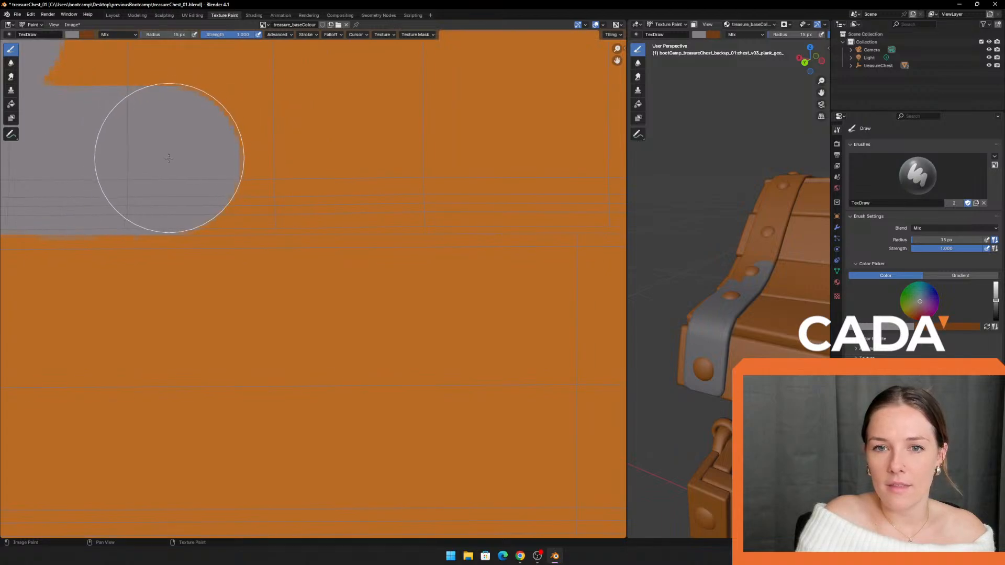
{"action": "left_click_drag", "start_coordinate": [168, 155], "coordinate": [481, 158]}
{"action": "mouse_move", "coordinate": [482, 158]}
{"action": "middle_mouse_down"}
{"action": "mouse_move", "coordinate": [109, 156]}
{"action": "mouse_move", "coordinate": [133, 155]}
{"action": "middle_mouse_up"}
{"action": "left_click_drag", "start_coordinate": [133, 154], "coordinate": [522, 156]}
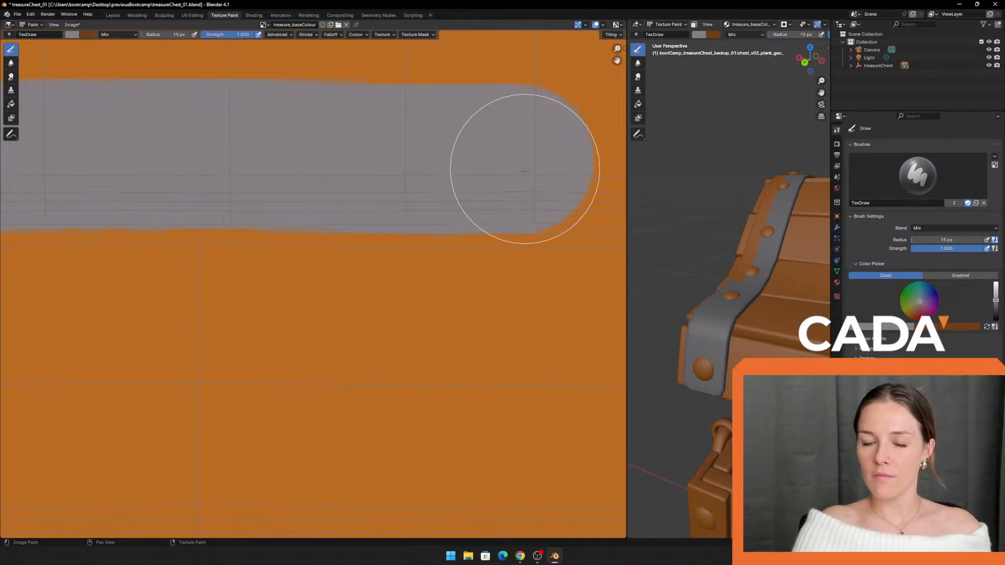
Step: Continue the grey band along the lower row through the middle stretch of the strap island
{"action": "middle_click_drag", "start_coordinate": [483, 184], "coordinate": [184, 196]}
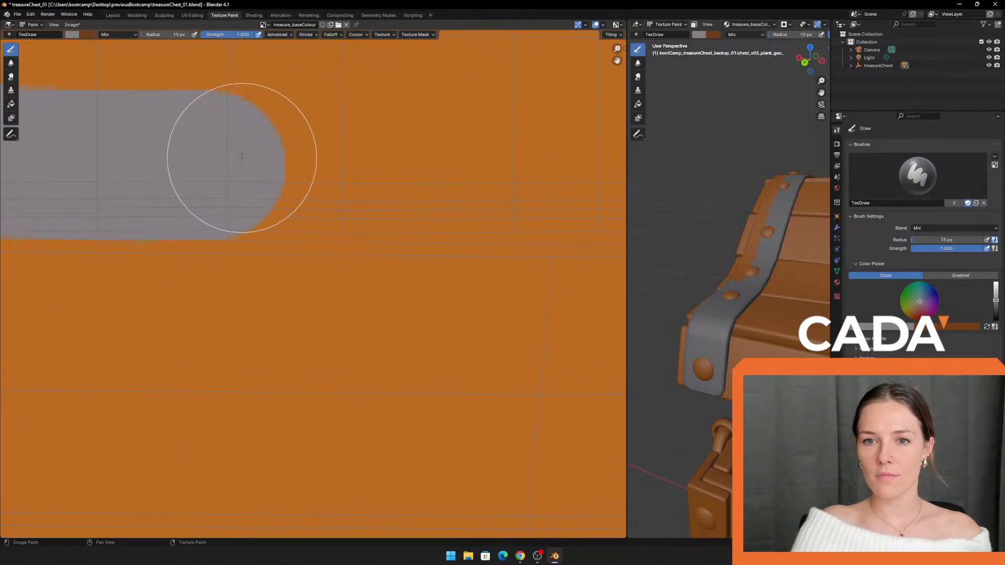
{"action": "mouse_move", "coordinate": [226, 162]}
{"action": "left_mouse_down"}
{"action": "mouse_move", "coordinate": [451, 167]}
{"action": "mouse_move", "coordinate": [270, 147]}
{"action": "mouse_move", "coordinate": [273, 165]}
{"action": "left_mouse_up"}
{"action": "mouse_move", "coordinate": [476, 180]}
{"action": "middle_mouse_down"}
{"action": "mouse_move", "coordinate": [251, 184]}
{"action": "mouse_move", "coordinate": [206, 173]}
{"action": "mouse_move", "coordinate": [237, 173]}
{"action": "middle_mouse_up"}
{"action": "left_click_drag", "start_coordinate": [237, 173], "coordinate": [413, 169]}
{"action": "middle_click_drag", "start_coordinate": [440, 173], "coordinate": [246, 192]}
{"action": "mouse_move", "coordinate": [246, 192]}
{"action": "left_mouse_down"}
{"action": "mouse_move", "coordinate": [203, 190]}
{"action": "mouse_move", "coordinate": [448, 189]}
{"action": "left_mouse_up"}
Step: Extend the grey band along the remaining lower row of the strap island, almost to its far end
{"action": "middle_click_drag", "start_coordinate": [448, 189], "coordinate": [202, 205]}
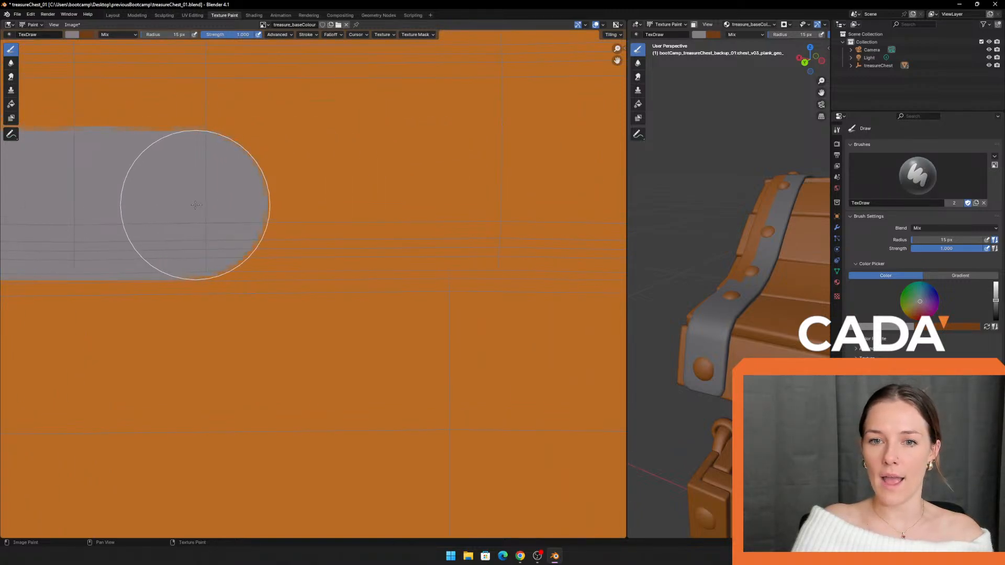
{"action": "left_click_drag", "start_coordinate": [198, 203], "coordinate": [466, 202]}
{"action": "middle_click_drag", "start_coordinate": [466, 202], "coordinate": [189, 213]}
{"action": "mouse_move", "coordinate": [188, 213]}
{"action": "left_mouse_down"}
{"action": "mouse_move", "coordinate": [303, 206]}
{"action": "mouse_move", "coordinate": [437, 218]}
{"action": "left_mouse_up"}
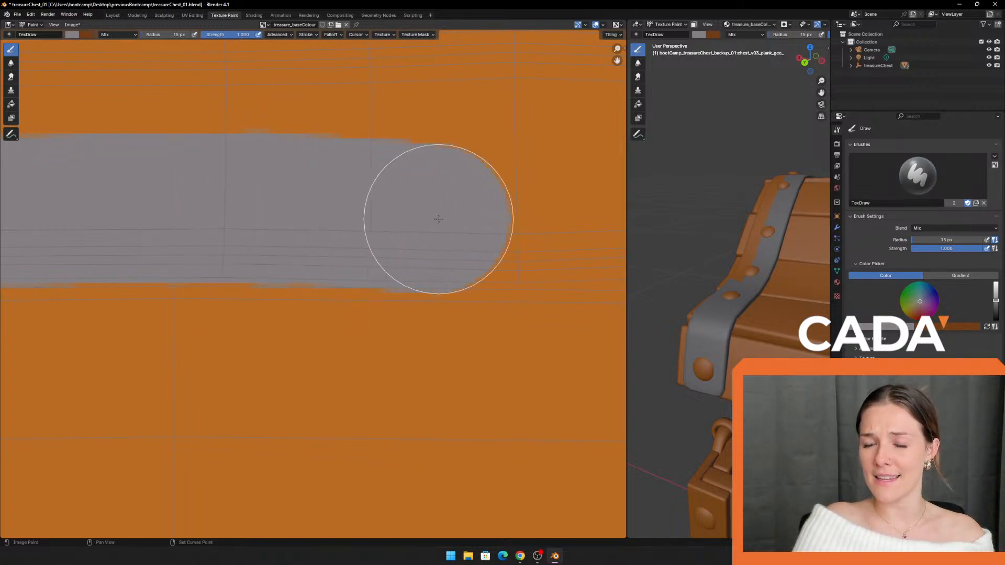
{"action": "middle_click_drag", "start_coordinate": [433, 203], "coordinate": [237, 217]}
{"action": "mouse_move", "coordinate": [237, 218]}
{"action": "left_mouse_down"}
{"action": "mouse_move", "coordinate": [458, 227]}
{"action": "mouse_move", "coordinate": [426, 214]}
{"action": "left_mouse_up"}
{"action": "middle_click_drag", "start_coordinate": [426, 214], "coordinate": [63, 225]}
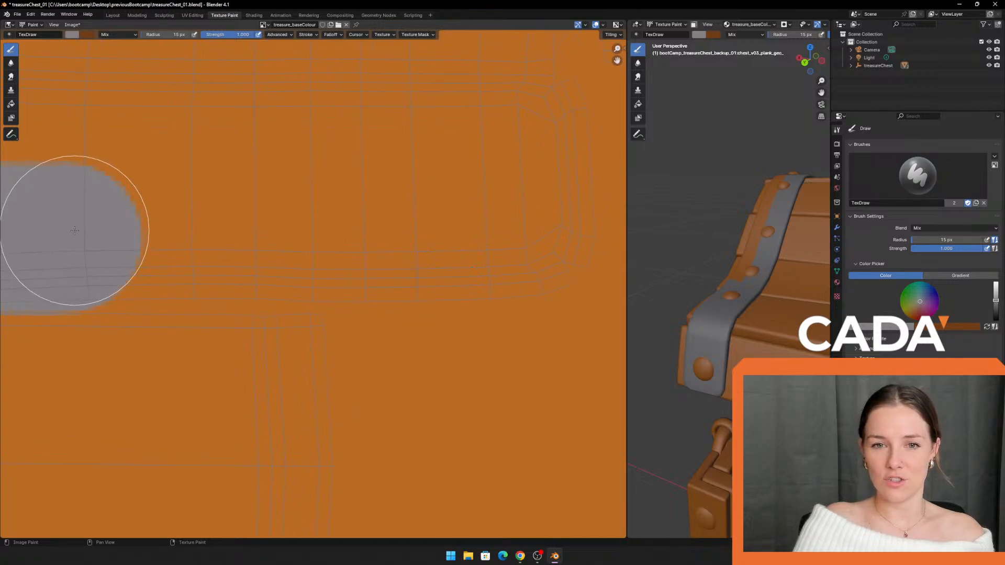
{"action": "left_click_drag", "start_coordinate": [75, 230], "coordinate": [451, 243]}
Step: Carry the grey around the strap island's far end and back along its upper row until the outline closes
{"action": "scroll", "coordinate": [440, 235], "scroll_direction": "down", "scroll_amount": 2}
{"action": "middle_click_drag", "start_coordinate": [363, 231], "coordinate": [447, 294]}
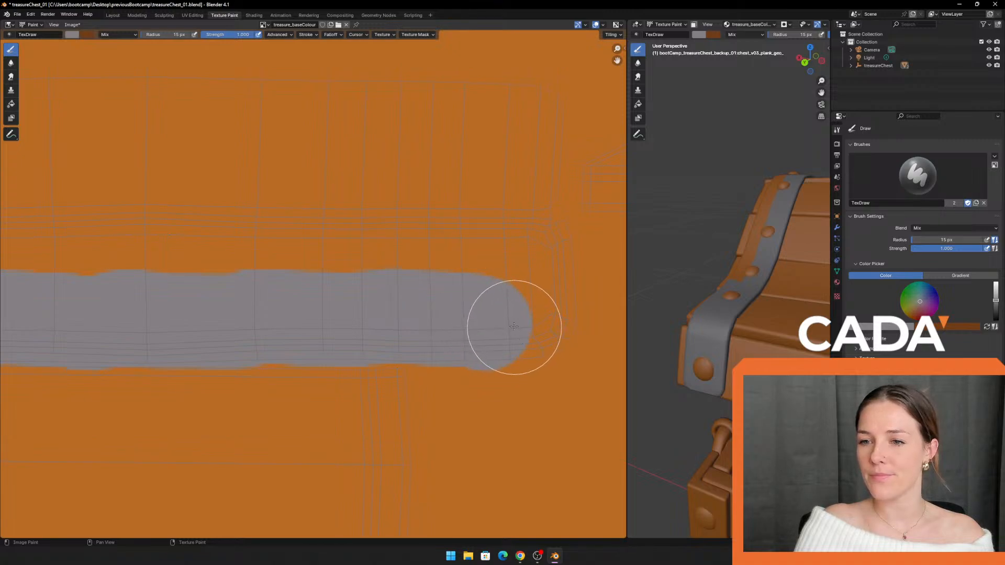
{"action": "mouse_move", "coordinate": [514, 327]}
{"action": "left_mouse_down"}
{"action": "mouse_move", "coordinate": [493, 316]}
{"action": "mouse_move", "coordinate": [527, 321]}
{"action": "mouse_move", "coordinate": [542, 279]}
{"action": "mouse_move", "coordinate": [520, 198]}
{"action": "mouse_move", "coordinate": [518, 123]}
{"action": "mouse_move", "coordinate": [505, 103]}
{"action": "mouse_move", "coordinate": [312, 102]}
{"action": "left_mouse_up"}
{"action": "scroll", "coordinate": [246, 249], "scroll_direction": "down", "scroll_amount": 2}
{"action": "middle_click_drag", "start_coordinate": [200, 266], "coordinate": [333, 311]}
{"action": "scroll", "coordinate": [314, 303], "scroll_direction": "down", "scroll_amount": 1}
{"action": "middle_click_drag", "start_coordinate": [243, 286], "coordinate": [283, 288]}
{"action": "left_click_drag", "start_coordinate": [464, 239], "coordinate": [138, 235]}
{"action": "middle_click_drag", "start_coordinate": [124, 282], "coordinate": [247, 299]}
{"action": "scroll", "coordinate": [239, 285], "scroll_direction": "down", "scroll_amount": 1}
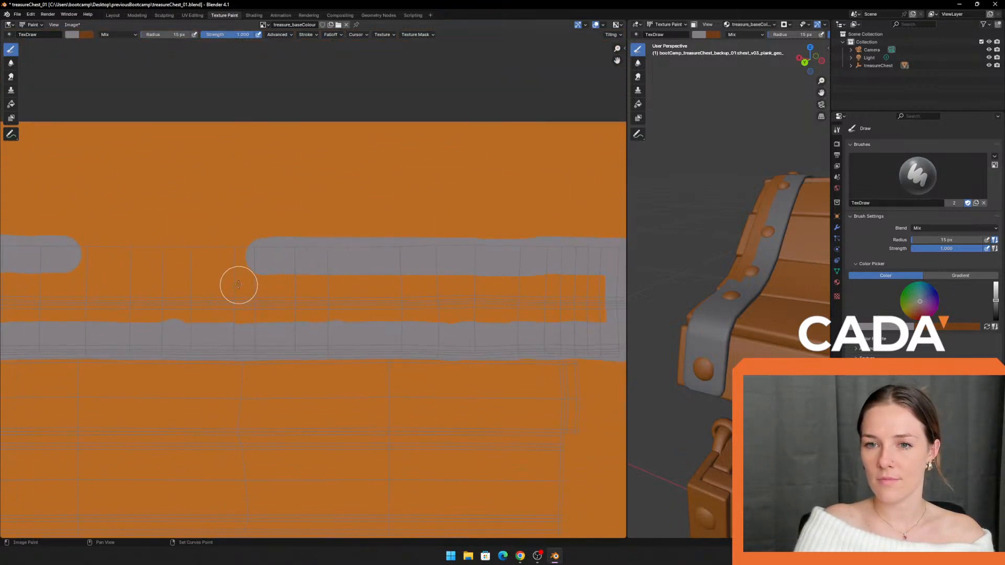
{"action": "left_click_drag", "start_coordinate": [255, 256], "coordinate": [75, 251]}
{"action": "middle_click_drag", "start_coordinate": [106, 283], "coordinate": [243, 273]}
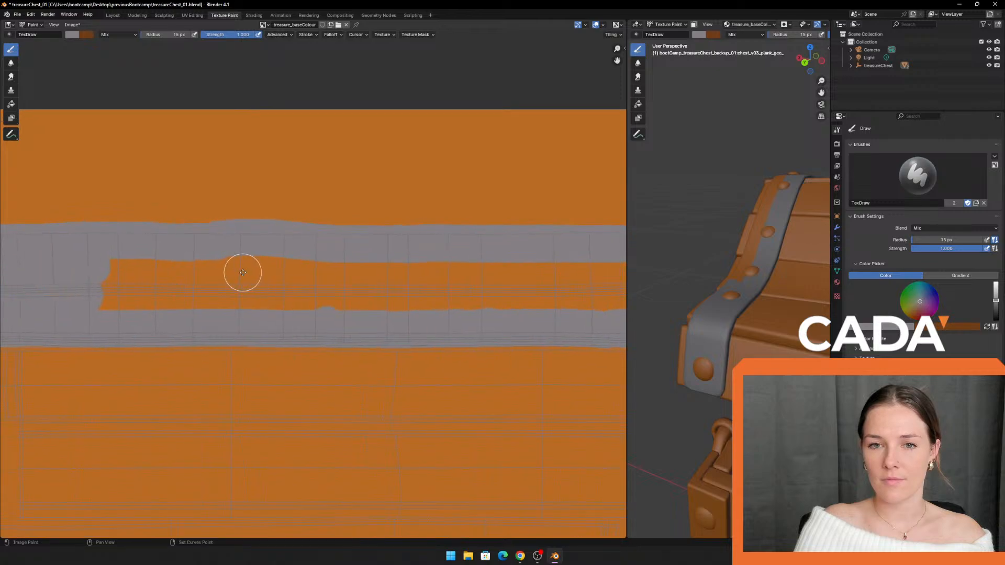
Step: Fill the enclosed orange area of the strap island with the strap grey sampled from the painted band, and return to the Draw brush
{"action": "left_click", "coordinate": [10, 105]}
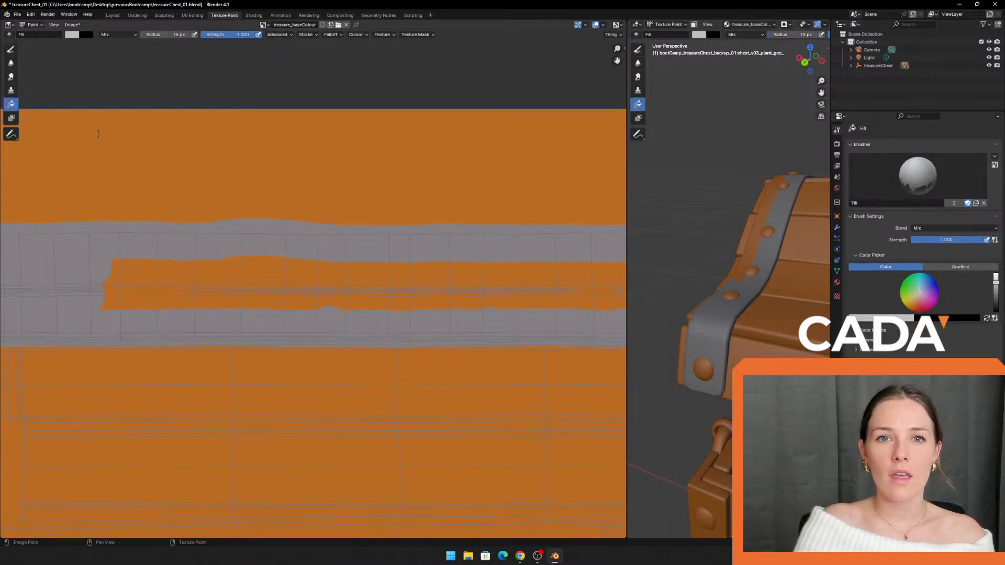
{"action": "left_click", "coordinate": [71, 35]}
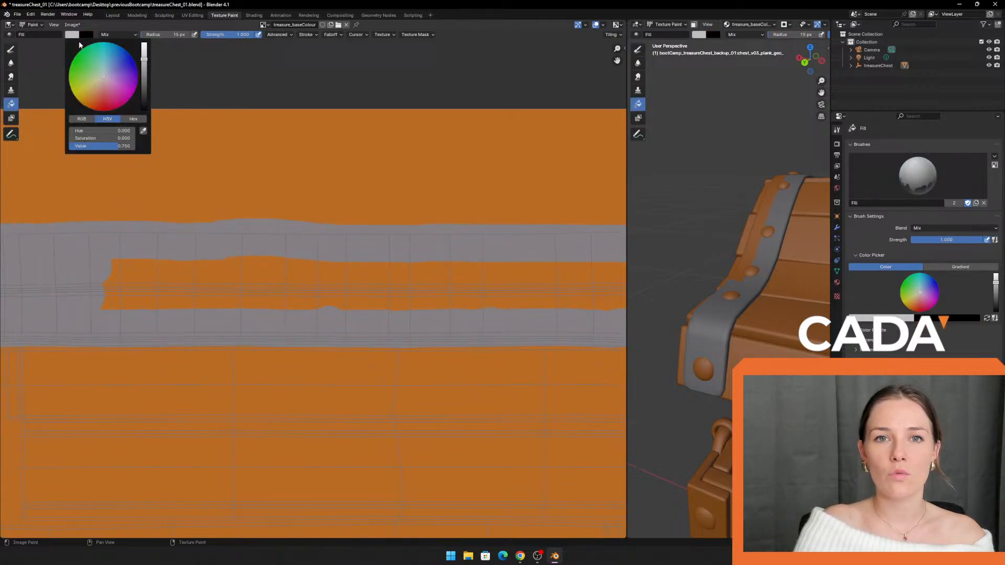
{"action": "left_click", "coordinate": [144, 132]}
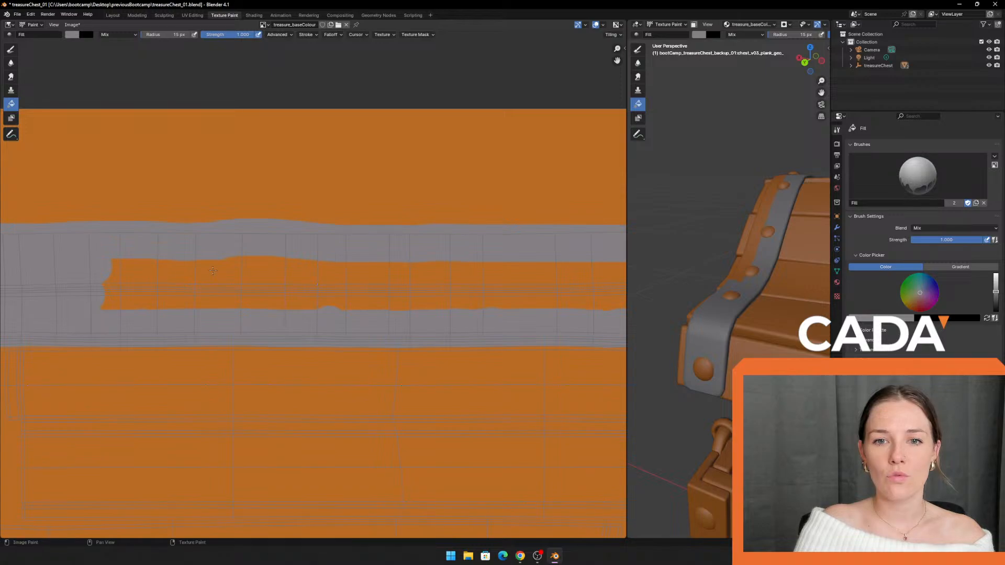
{"action": "left_click", "coordinate": [212, 271]}
{"action": "left_click", "coordinate": [10, 51]}
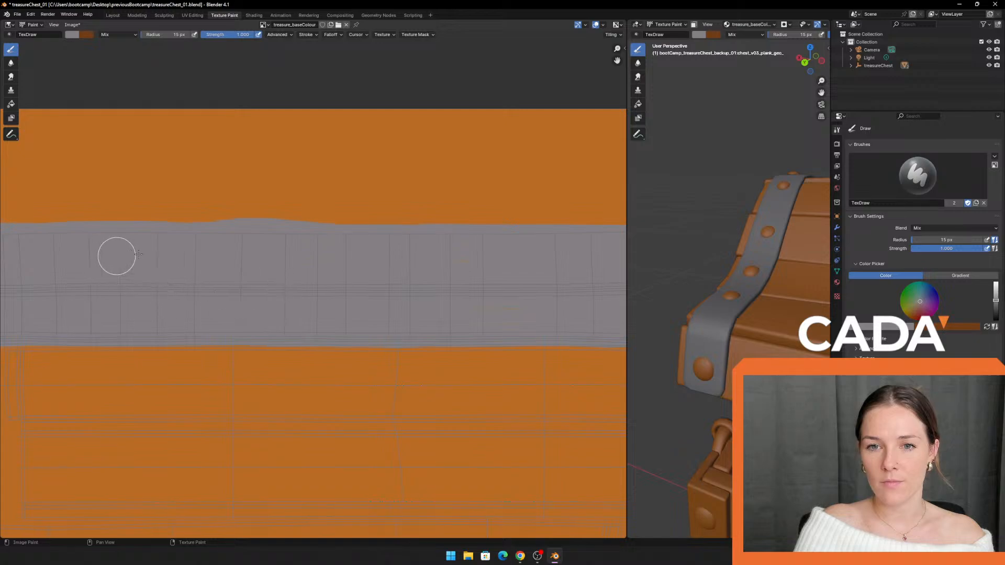
{"action": "middle_click_drag", "start_coordinate": [440, 275], "coordinate": [231, 277]}
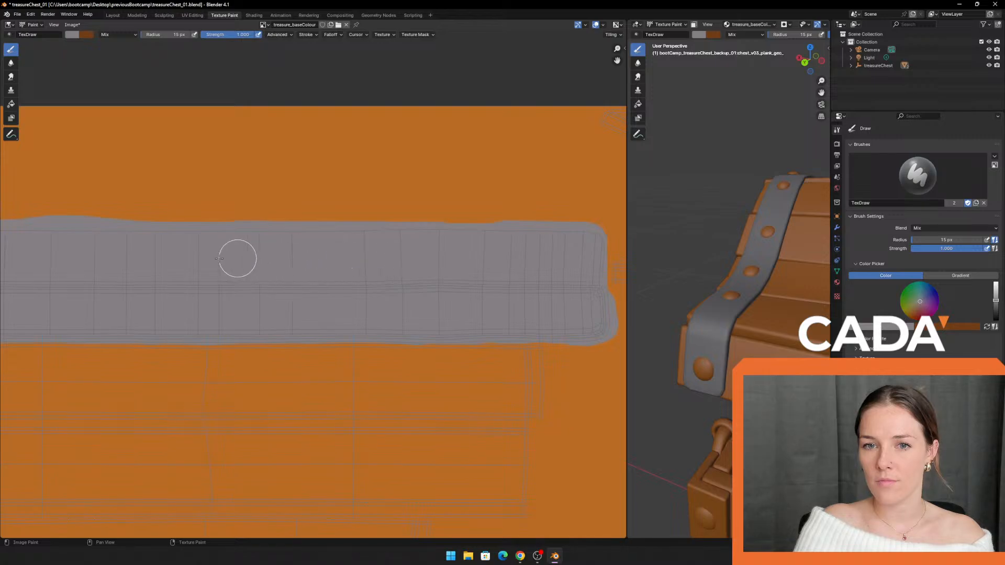
{"action": "scroll", "coordinate": [524, 263], "scroll_direction": "down", "scroll_amount": 4}
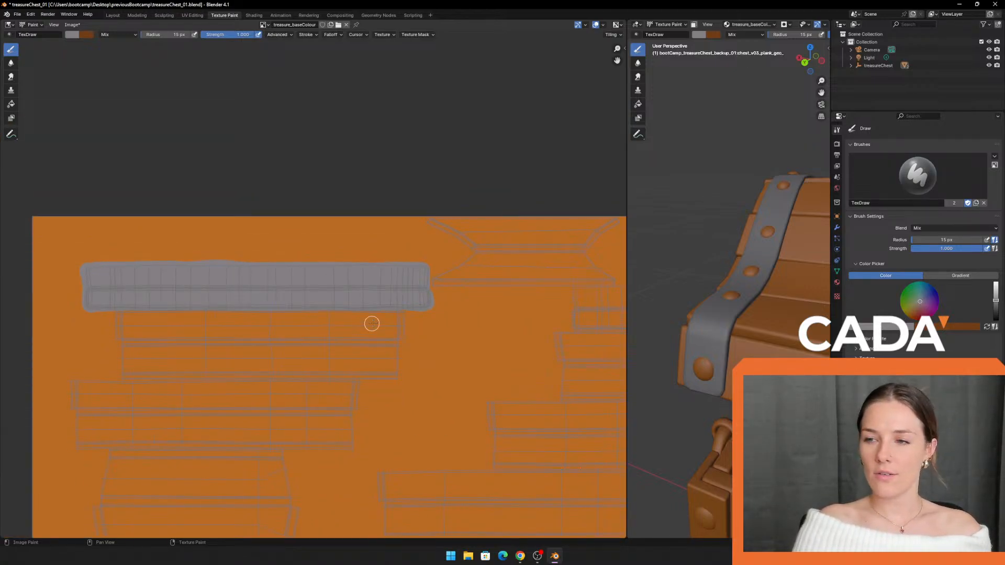
Step: Examine the painted lid strap on the 3D chest up close and check the chest's other sides for unpainted straps
{"action": "left_click_drag", "start_coordinate": [627, 190], "coordinate": [94, 199]}
{"action": "middle_click_drag", "start_coordinate": [364, 196], "coordinate": [423, 180]}
{"action": "scroll", "coordinate": [346, 227], "scroll_direction": "up", "scroll_amount": 2}
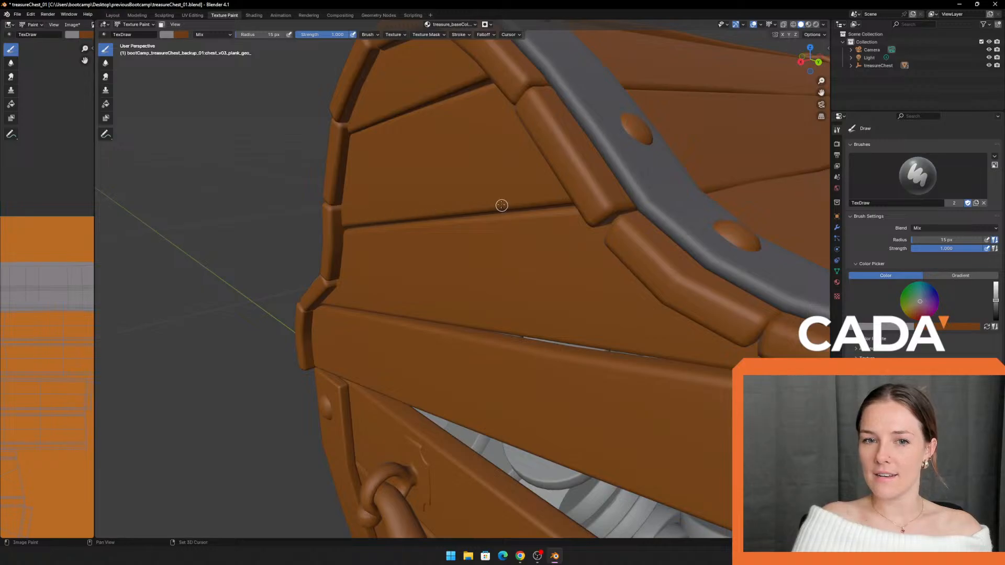
{"action": "middle_click_drag", "start_coordinate": [501, 205], "coordinate": [458, 283]}
{"action": "scroll", "coordinate": [459, 283], "scroll_direction": "up", "scroll_amount": 3}
{"action": "middle_click_drag", "start_coordinate": [497, 241], "coordinate": [400, 256], "text": "shift"}
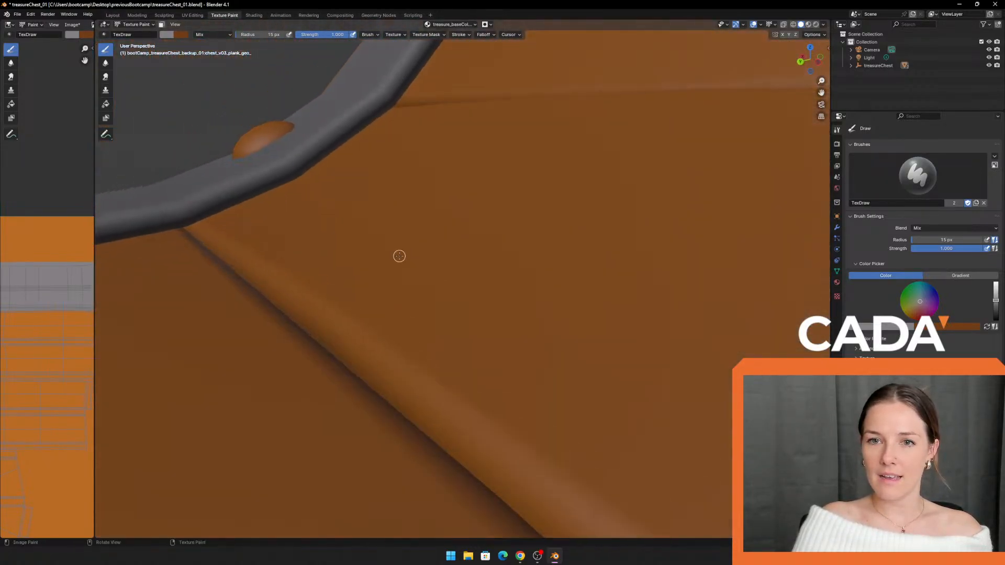
{"action": "middle_click_drag", "start_coordinate": [204, 210], "coordinate": [381, 220], "text": "shift"}
{"action": "scroll", "coordinate": [382, 243], "scroll_direction": "up", "scroll_amount": 1}
{"action": "middle_click_drag", "start_coordinate": [308, 248], "coordinate": [352, 233], "text": "shift"}
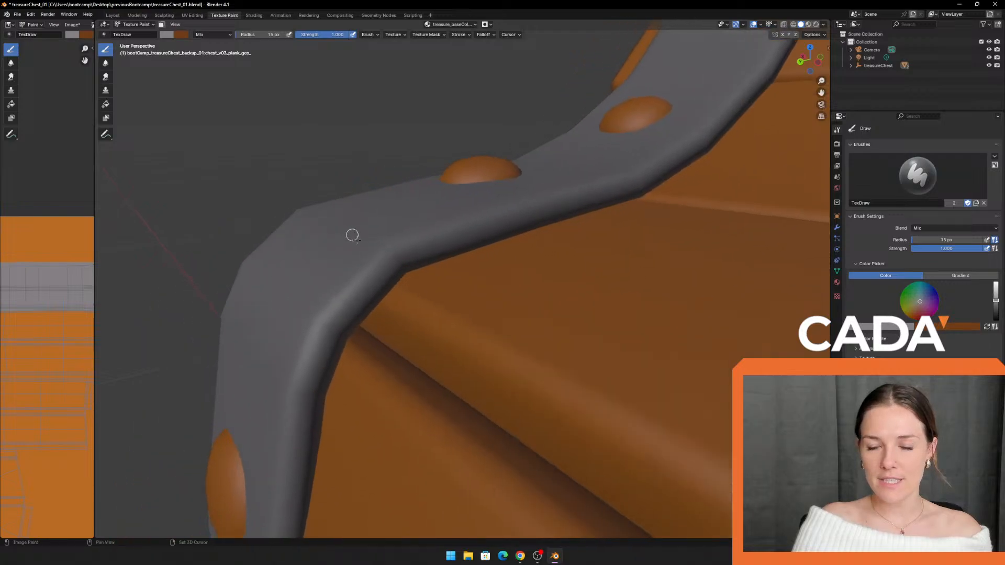
{"action": "middle_click_drag", "start_coordinate": [411, 263], "coordinate": [525, 251]}
{"action": "scroll", "coordinate": [526, 251], "scroll_direction": "down", "scroll_amount": 3}
{"action": "middle_click_drag", "start_coordinate": [377, 316], "coordinate": [356, 283]}
{"action": "middle_click_drag", "start_coordinate": [356, 283], "coordinate": [293, 162], "text": "shift"}
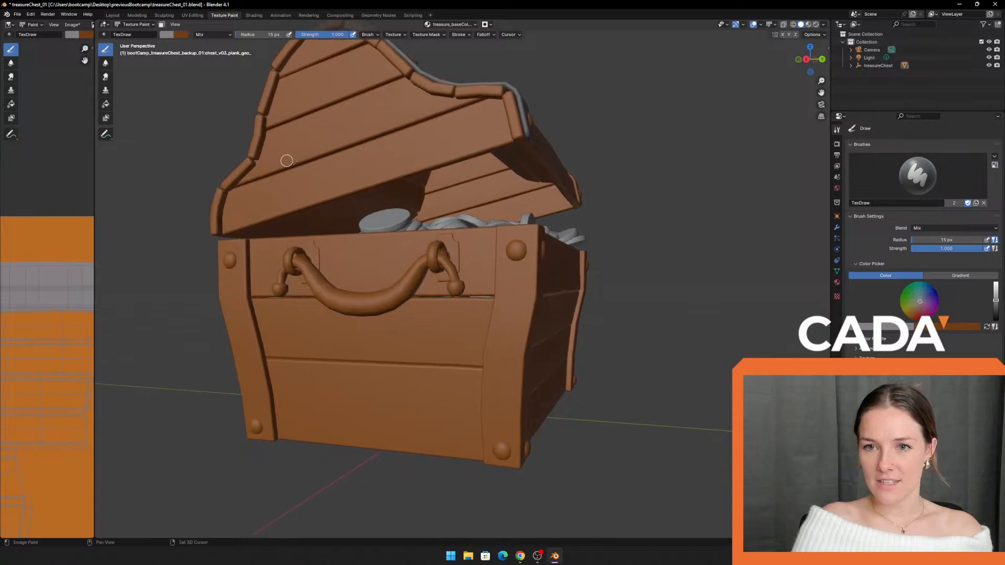
{"action": "middle_click_drag", "start_coordinate": [235, 146], "coordinate": [341, 195], "text": "shift"}
{"action": "scroll", "coordinate": [341, 195], "scroll_direction": "down", "scroll_amount": 5}
{"action": "middle_click_drag", "start_coordinate": [233, 236], "coordinate": [279, 225], "text": "shift"}
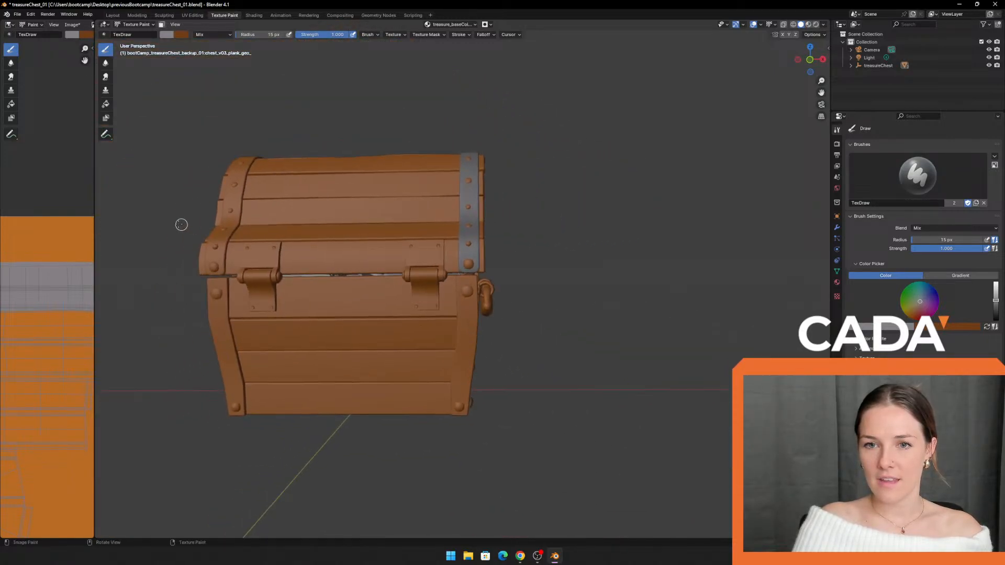
{"action": "middle_click_drag", "start_coordinate": [183, 219], "coordinate": [270, 254], "text": "shift"}
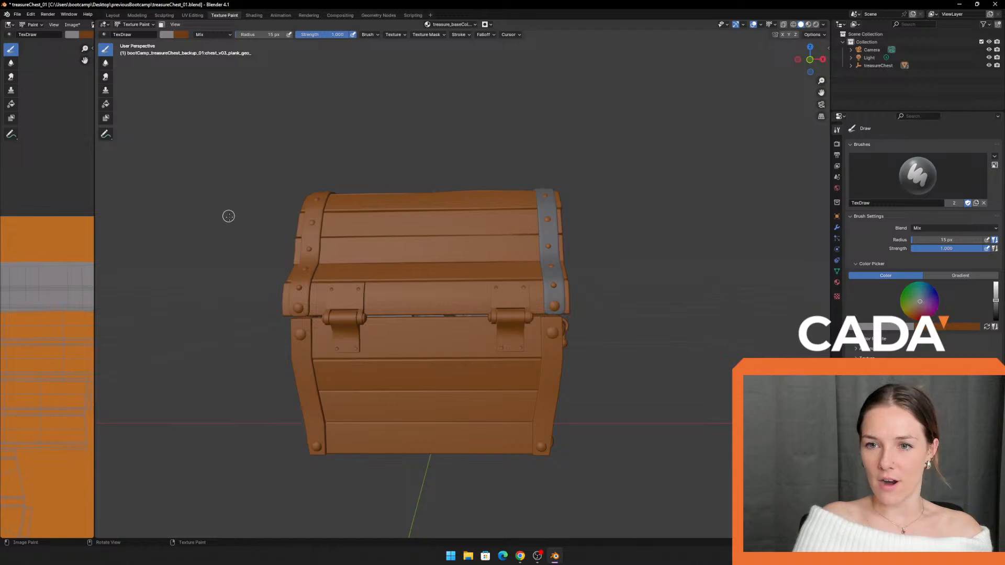
{"action": "middle_click_drag", "start_coordinate": [229, 216], "coordinate": [67, 198]}
Step: Paint grey over the squared end of the second strap island and the start of its upper and lower rows
{"action": "left_click_drag", "start_coordinate": [94, 184], "coordinate": [665, 209]}
{"action": "middle_click_drag", "start_coordinate": [520, 362], "coordinate": [51, 309]}
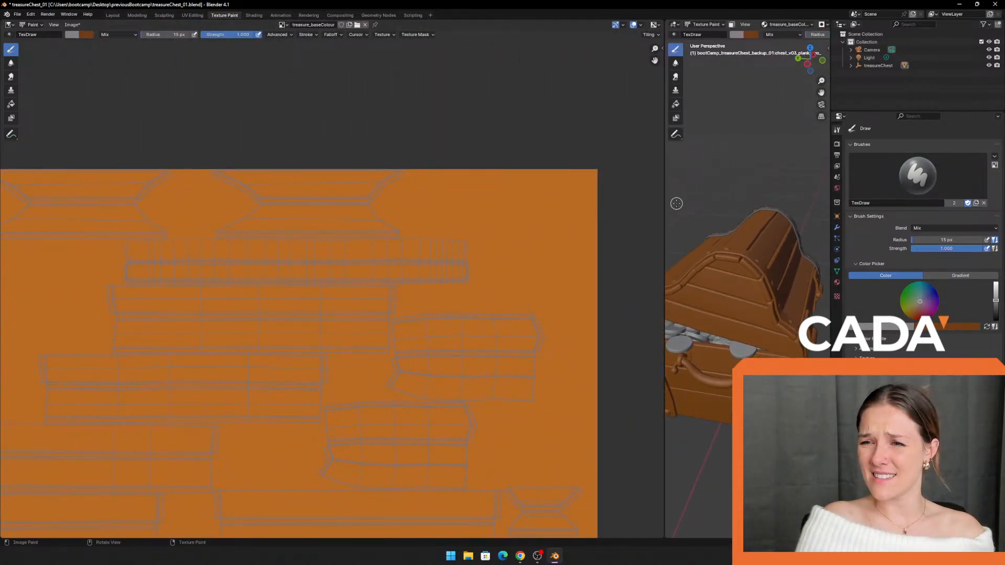
{"action": "mouse_move", "coordinate": [664, 208]}
{"action": "left_mouse_down"}
{"action": "mouse_move", "coordinate": [691, 192]}
{"action": "mouse_move", "coordinate": [762, 199]}
{"action": "left_mouse_up"}
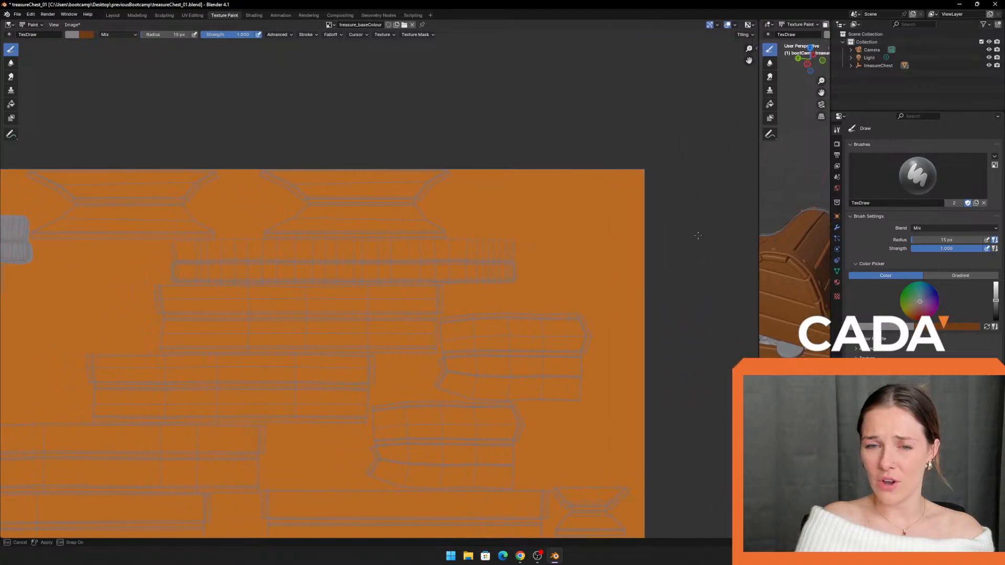
{"action": "scroll", "coordinate": [239, 263], "scroll_direction": "up", "scroll_amount": 3}
{"action": "mouse_move", "coordinate": [122, 201]}
{"action": "middle_mouse_down"}
{"action": "mouse_move", "coordinate": [254, 235]}
{"action": "mouse_move", "coordinate": [405, 234]}
{"action": "middle_mouse_up"}
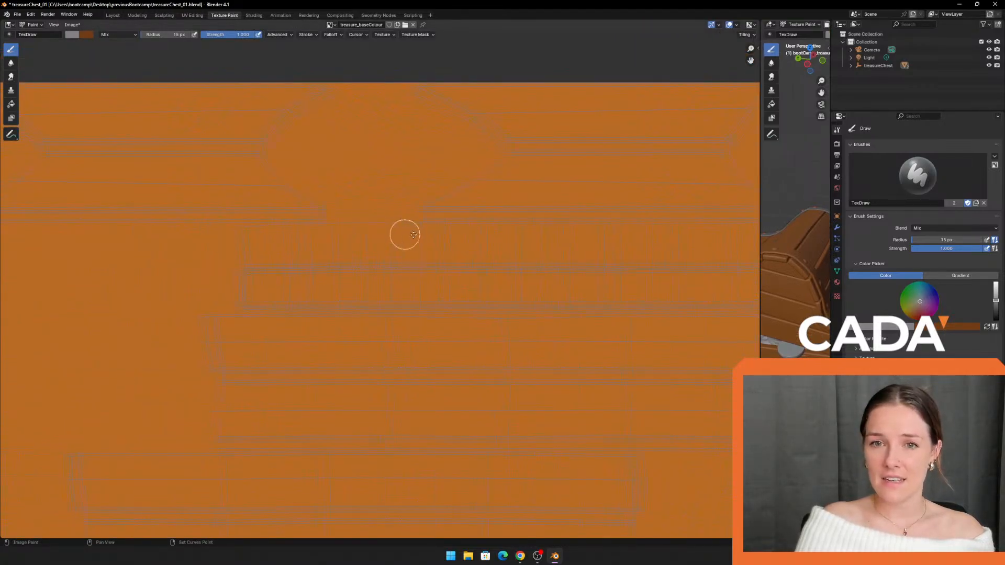
{"action": "scroll", "coordinate": [267, 229], "scroll_direction": "up", "scroll_amount": 2}
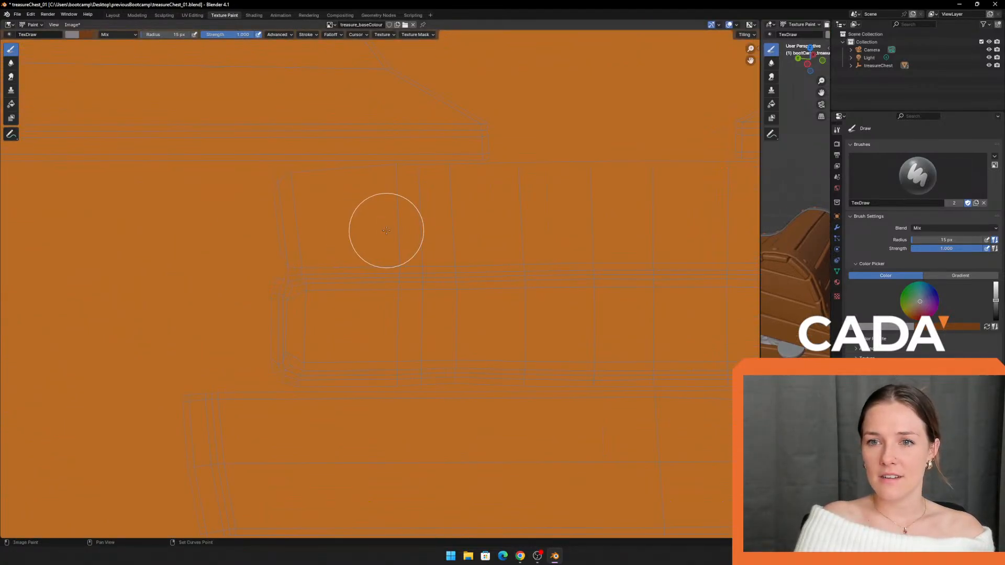
{"action": "left_click_drag", "start_coordinate": [280, 235], "coordinate": [224, 217]}
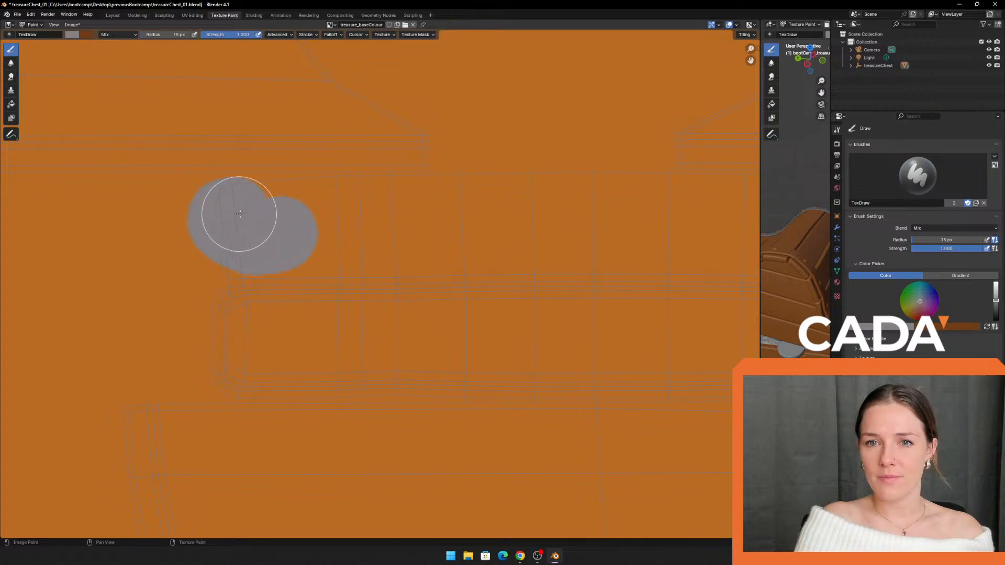
{"action": "left_click_drag", "start_coordinate": [328, 206], "coordinate": [457, 207]}
{"action": "mouse_move", "coordinate": [223, 230]}
{"action": "left_mouse_down"}
{"action": "mouse_move", "coordinate": [240, 292]}
{"action": "mouse_move", "coordinate": [227, 358]}
{"action": "mouse_move", "coordinate": [422, 364]}
{"action": "left_mouse_up"}
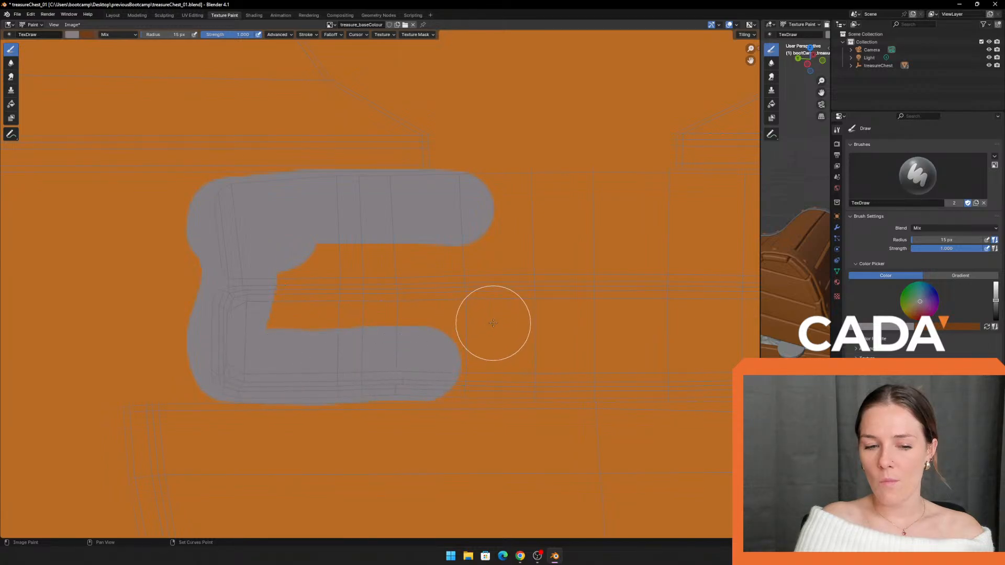
Step: Extend the grey along the second strap island's upper row from the painted end, keeping the strokes close to the upper border
{"action": "middle_click_drag", "start_coordinate": [493, 323], "coordinate": [198, 319]}
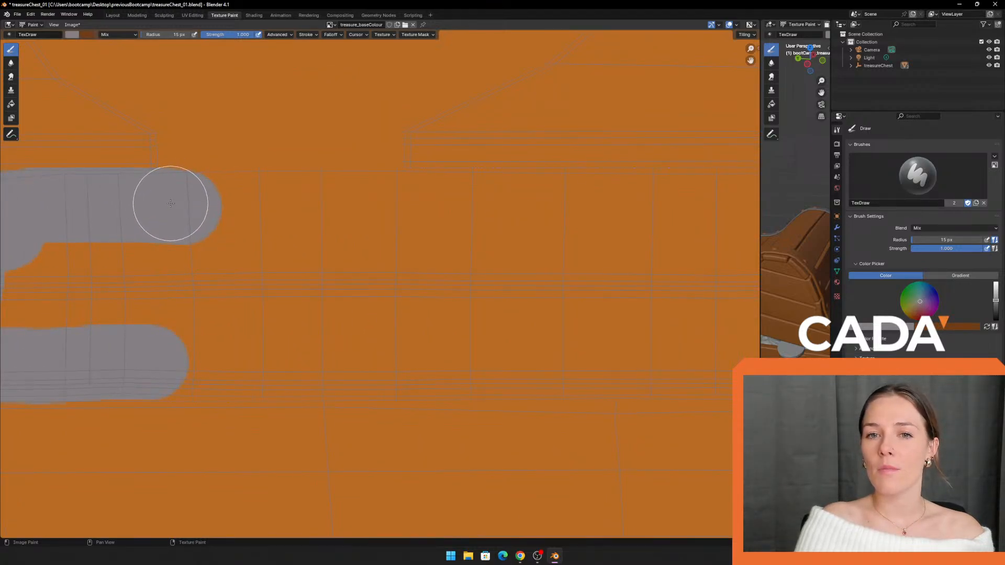
{"action": "mouse_move", "coordinate": [170, 204]}
{"action": "left_mouse_down"}
{"action": "mouse_move", "coordinate": [333, 209]}
{"action": "mouse_move", "coordinate": [386, 199]}
{"action": "left_mouse_up"}
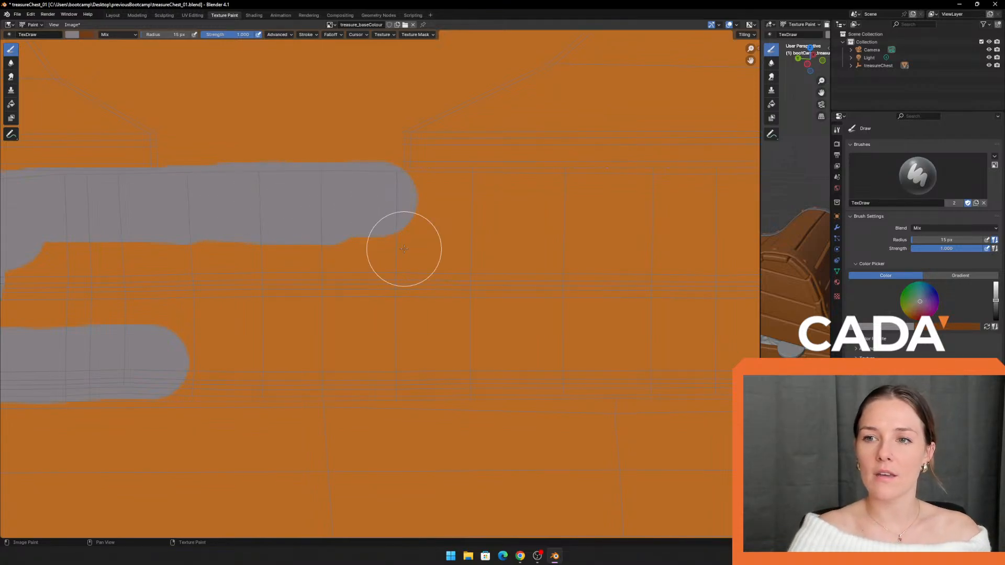
{"action": "middle_click_drag", "start_coordinate": [493, 162], "coordinate": [420, 246]}
{"action": "scroll", "coordinate": [393, 222], "scroll_direction": "up", "scroll_amount": 3}
{"action": "middle_click_drag", "start_coordinate": [319, 214], "coordinate": [247, 234]}
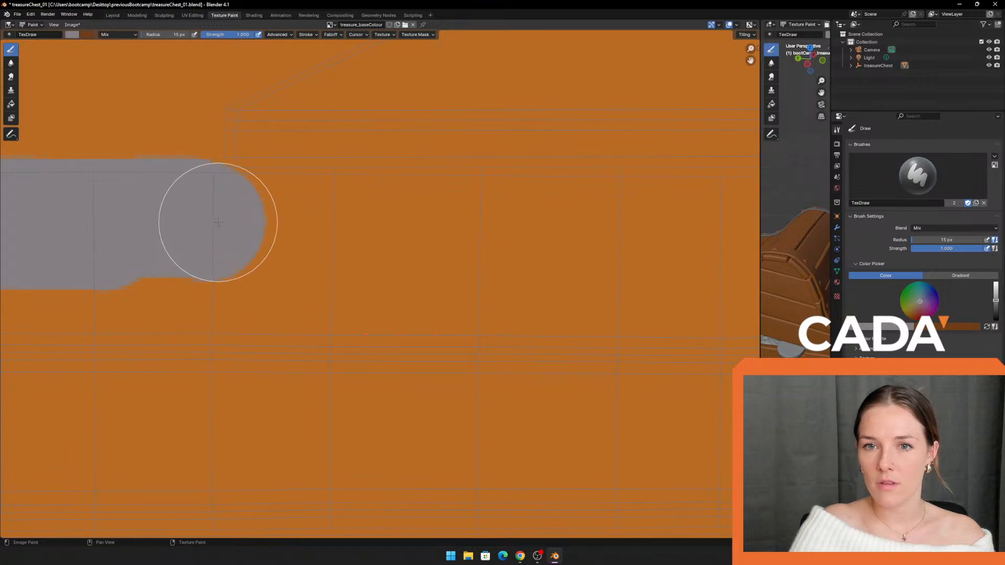
{"action": "left_click_drag", "start_coordinate": [219, 222], "coordinate": [342, 235]}
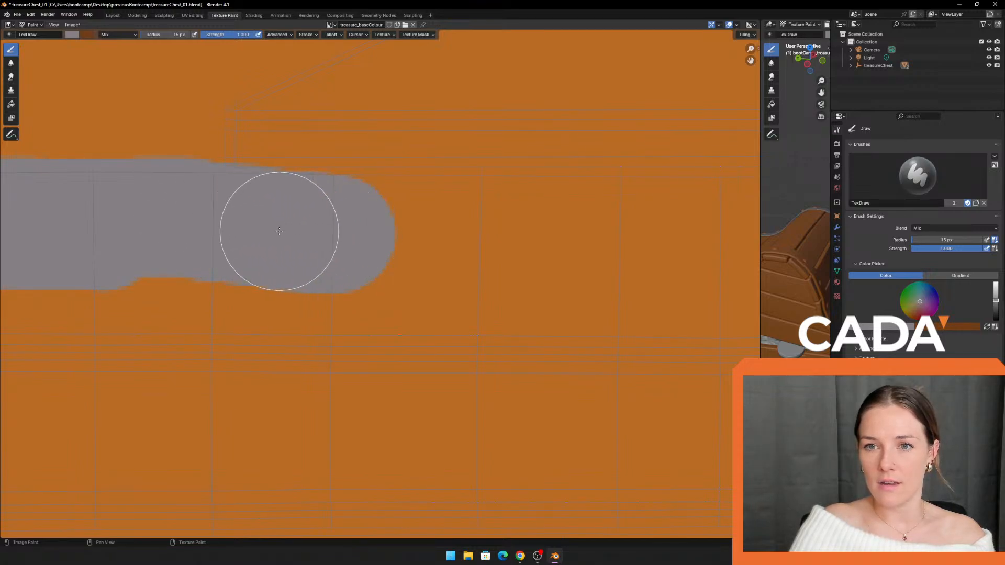
{"action": "left_click_drag", "start_coordinate": [261, 229], "coordinate": [478, 231]}
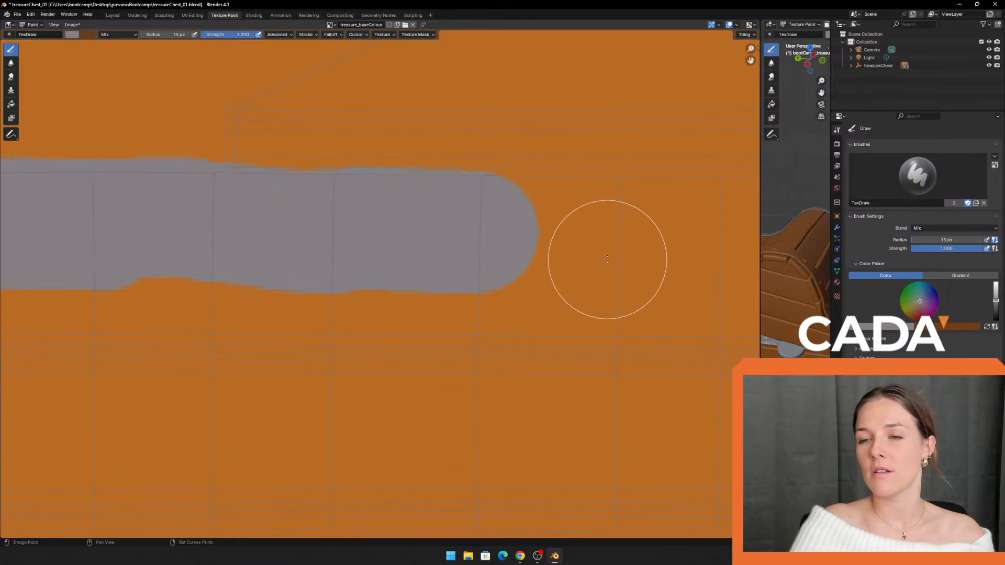
Step: Continue the grey band through the middle stretch of the second strap island's upper row
{"action": "middle_click_drag", "start_coordinate": [545, 262], "coordinate": [246, 260]}
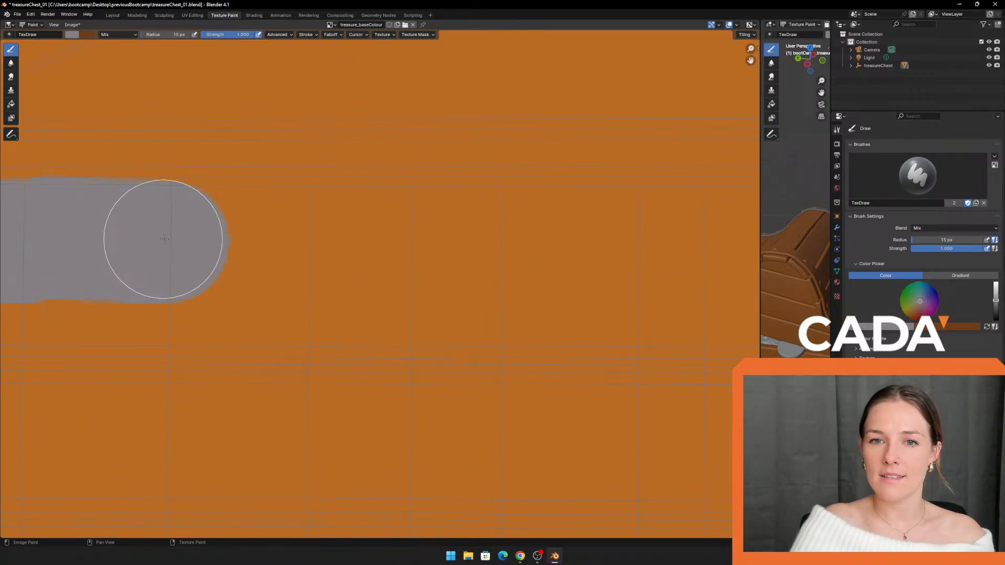
{"action": "left_click_drag", "start_coordinate": [164, 239], "coordinate": [431, 242]}
{"action": "middle_click_drag", "start_coordinate": [456, 247], "coordinate": [218, 243]}
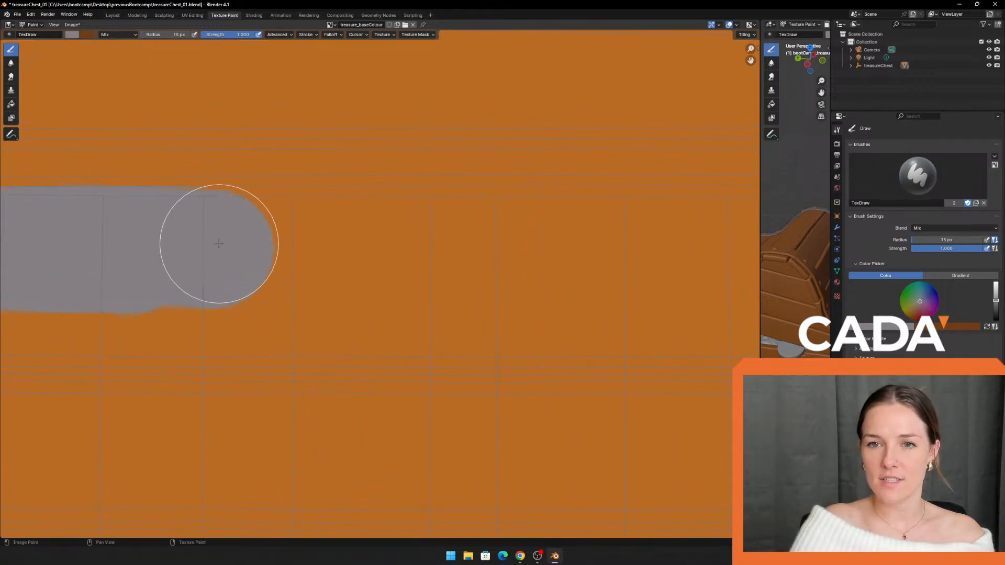
{"action": "left_click_drag", "start_coordinate": [203, 248], "coordinate": [613, 252]}
{"action": "middle_click_drag", "start_coordinate": [595, 256], "coordinate": [151, 271]}
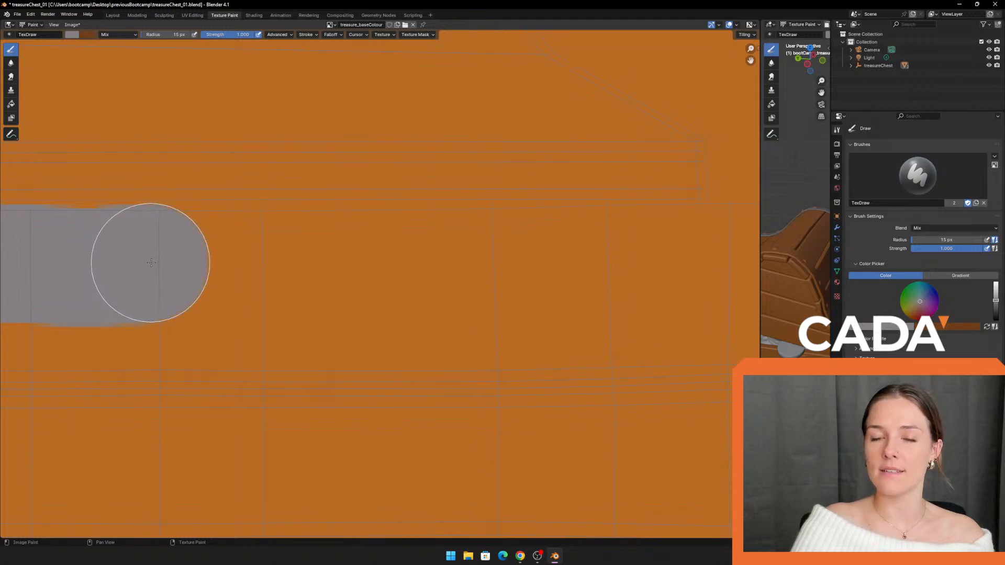
Step: Extend the grey band along the remaining stretch of the second strap island's upper row towards its unpainted end
{"action": "left_click_drag", "start_coordinate": [151, 263], "coordinate": [604, 260]}
{"action": "mouse_move", "coordinate": [622, 272]}
{"action": "middle_mouse_down"}
{"action": "mouse_move", "coordinate": [408, 277]}
{"action": "mouse_move", "coordinate": [281, 265]}
{"action": "middle_mouse_up"}
{"action": "left_click_drag", "start_coordinate": [271, 272], "coordinate": [579, 281]}
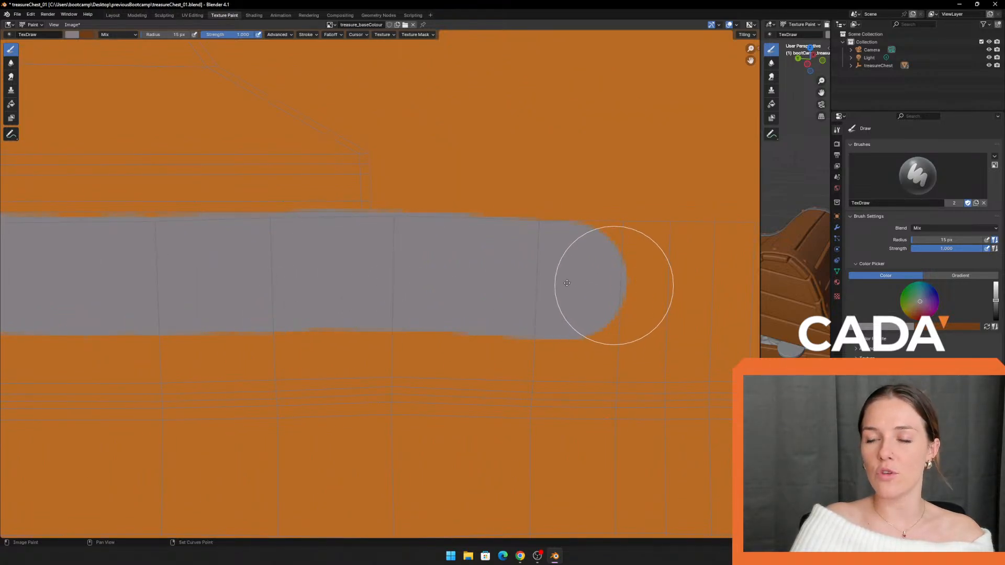
{"action": "middle_click_drag", "start_coordinate": [567, 283], "coordinate": [219, 284]}
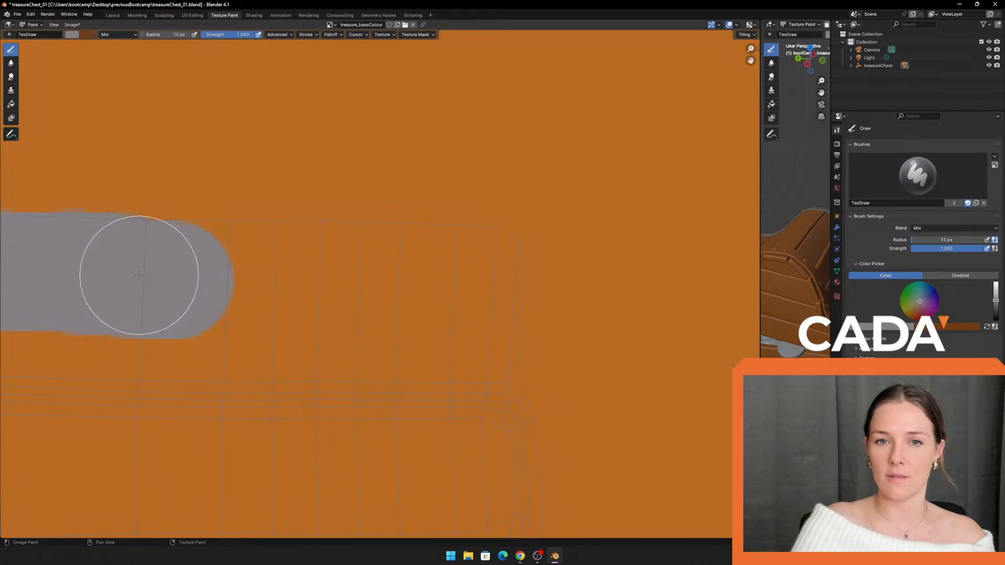
{"action": "left_click_drag", "start_coordinate": [154, 269], "coordinate": [328, 278]}
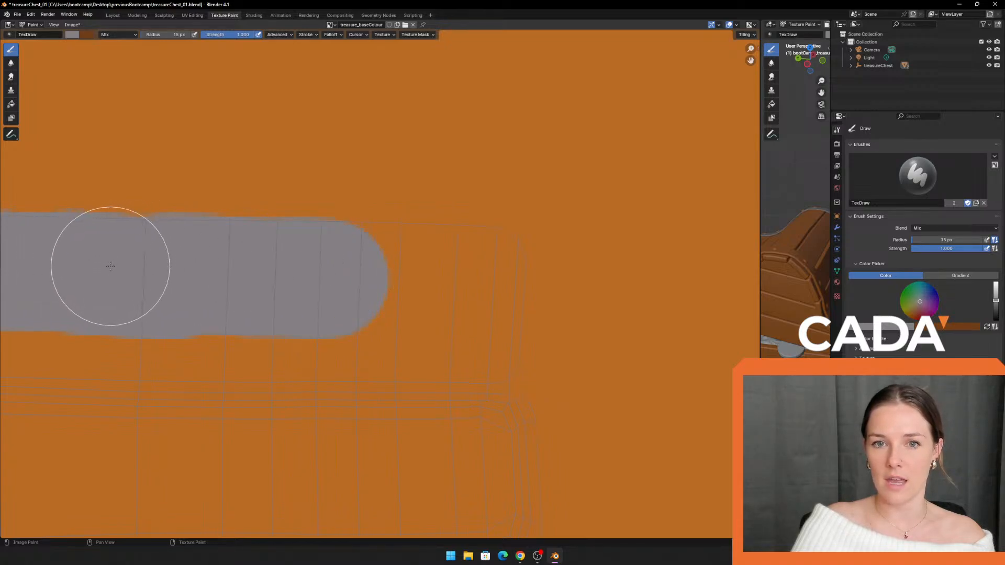
Step: Carry the grey around the far end of the second strap island and over the start of its lower row
{"action": "mouse_move", "coordinate": [111, 266]}
{"action": "left_mouse_down"}
{"action": "mouse_move", "coordinate": [465, 274]}
{"action": "mouse_move", "coordinate": [492, 290]}
{"action": "mouse_move", "coordinate": [471, 407]}
{"action": "left_mouse_up"}
{"action": "scroll", "coordinate": [402, 403], "scroll_direction": "down", "scroll_amount": 3}
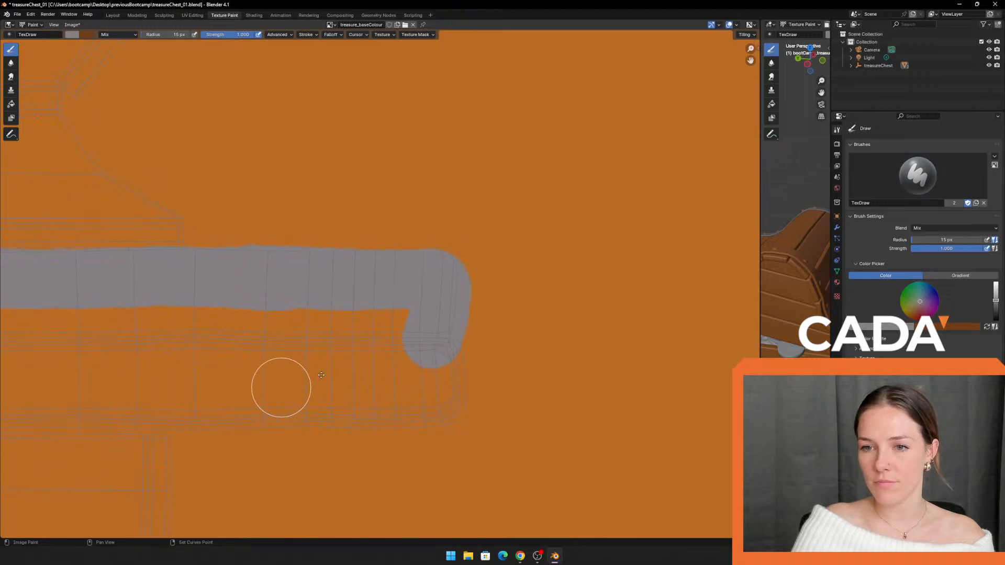
{"action": "middle_click_drag", "start_coordinate": [321, 375], "coordinate": [398, 351]}
{"action": "mouse_move", "coordinate": [527, 331]}
{"action": "left_mouse_down"}
{"action": "mouse_move", "coordinate": [532, 364]}
{"action": "mouse_move", "coordinate": [496, 382]}
{"action": "mouse_move", "coordinate": [372, 382]}
{"action": "mouse_move", "coordinate": [412, 304]}
{"action": "mouse_move", "coordinate": [461, 306]}
{"action": "left_mouse_up"}
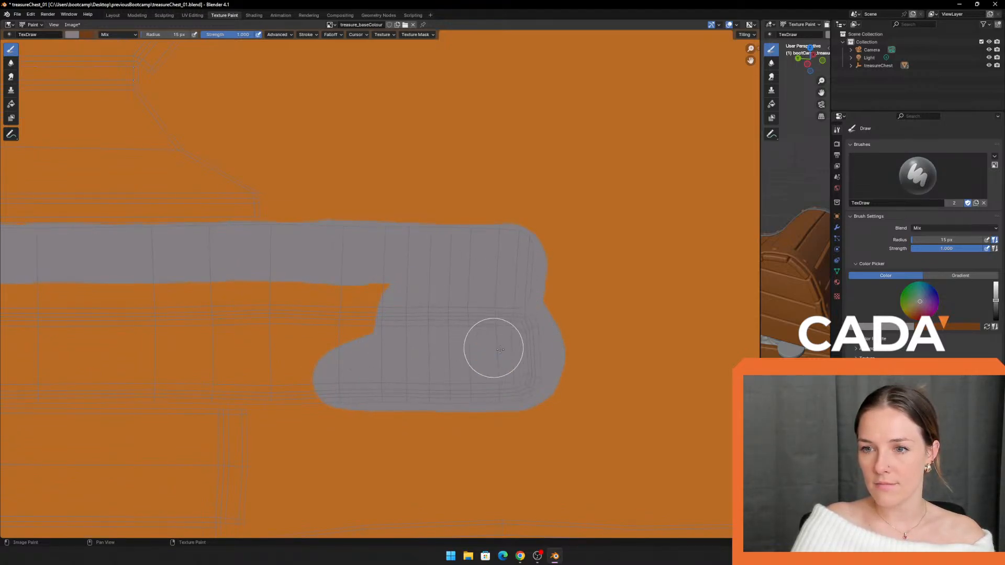
Step: Extend the grey along the second strap island's lower row from the first painted end through the middle stretch
{"action": "middle_click_drag", "start_coordinate": [161, 376], "coordinate": [717, 300]}
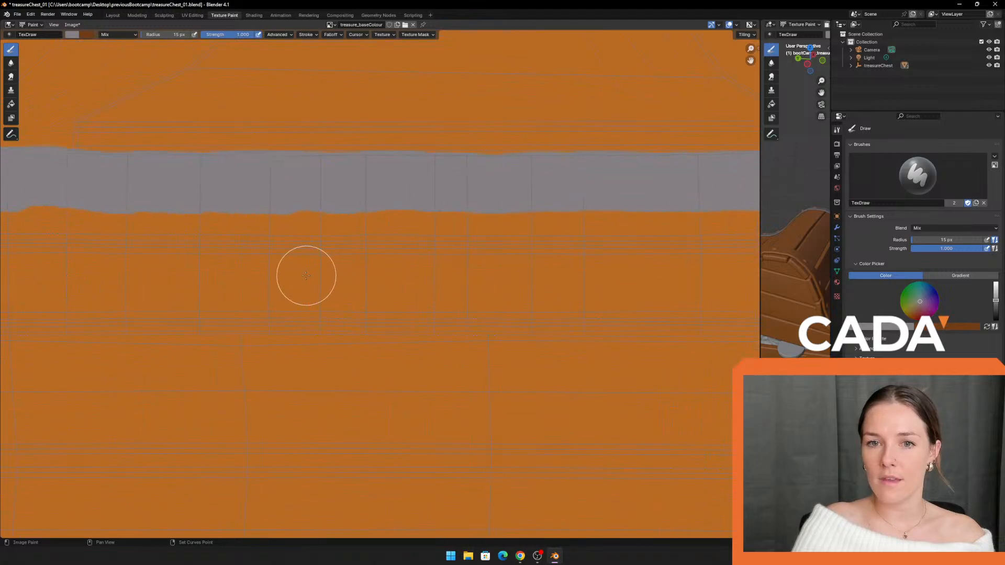
{"action": "mouse_move", "coordinate": [305, 274]}
{"action": "middle_mouse_down"}
{"action": "mouse_move", "coordinate": [655, 285]}
{"action": "mouse_move", "coordinate": [801, 273]}
{"action": "middle_mouse_up"}
{"action": "middle_click_drag", "start_coordinate": [336, 279], "coordinate": [386, 288]}
{"action": "scroll", "coordinate": [450, 350], "scroll_direction": "up", "scroll_amount": 3}
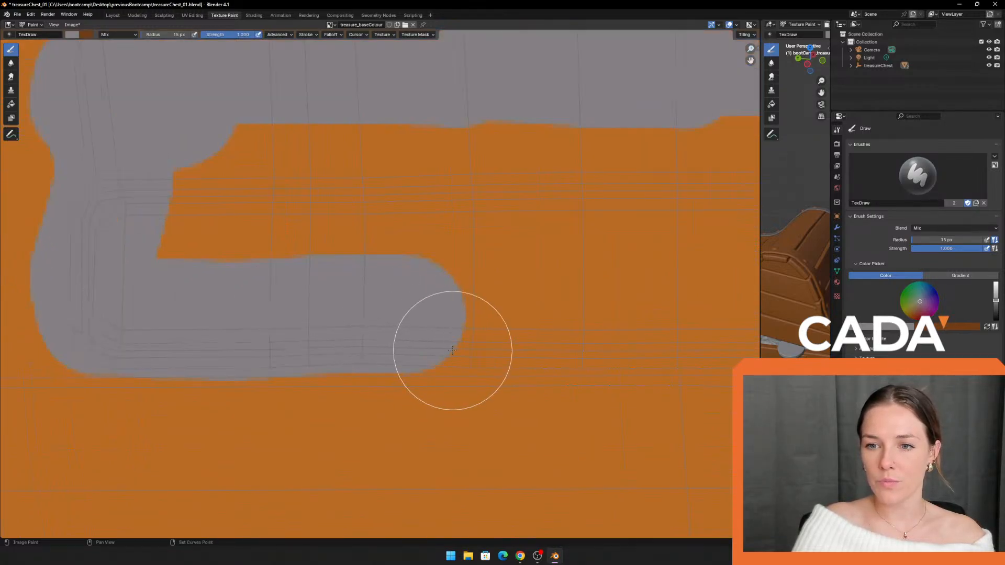
{"action": "left_click_drag", "start_coordinate": [308, 305], "coordinate": [370, 305]}
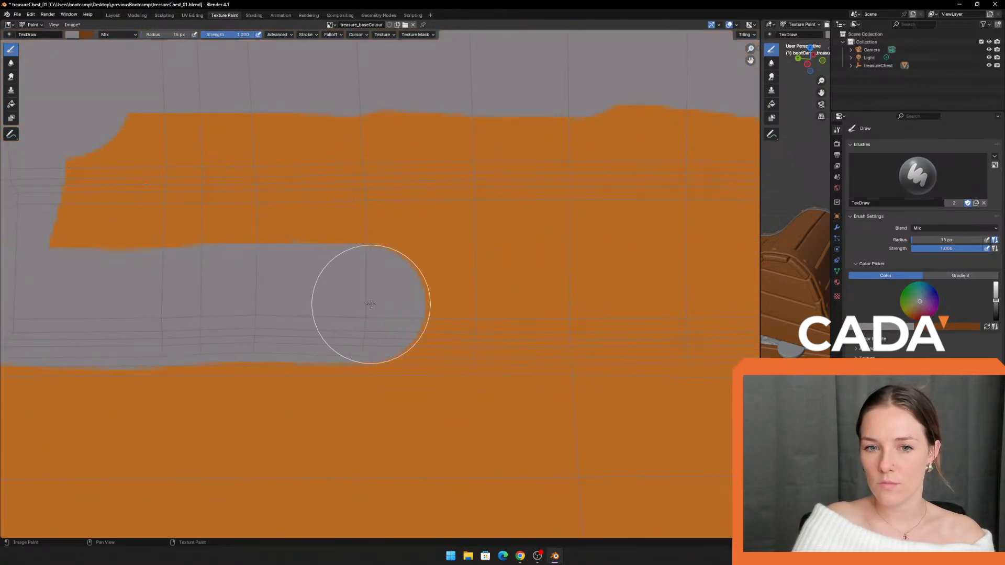
{"action": "mouse_move", "coordinate": [234, 299]}
{"action": "middle_mouse_down"}
{"action": "mouse_move", "coordinate": [432, 280]}
{"action": "mouse_move", "coordinate": [168, 265]}
{"action": "middle_mouse_up"}
{"action": "mouse_move", "coordinate": [352, 268]}
{"action": "left_mouse_down"}
{"action": "mouse_move", "coordinate": [179, 262]}
{"action": "mouse_move", "coordinate": [217, 260]}
{"action": "left_mouse_up"}
{"action": "mouse_move", "coordinate": [241, 266]}
{"action": "left_mouse_down"}
{"action": "mouse_move", "coordinate": [525, 265]}
{"action": "mouse_move", "coordinate": [581, 251]}
{"action": "left_mouse_up"}
{"action": "mouse_move", "coordinate": [581, 251]}
{"action": "middle_mouse_down"}
{"action": "mouse_move", "coordinate": [166, 248]}
{"action": "mouse_move", "coordinate": [74, 258]}
{"action": "middle_mouse_up"}
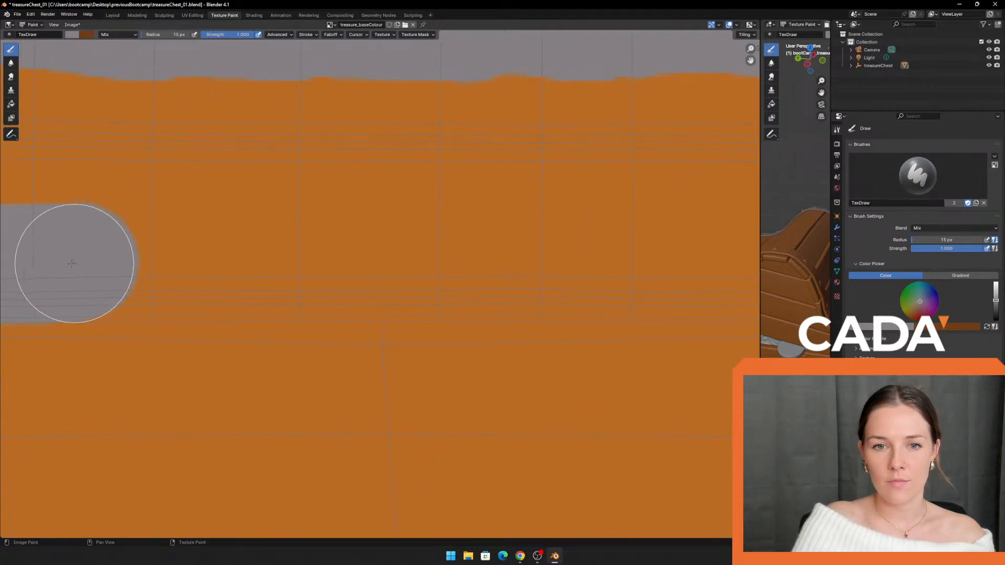
{"action": "mouse_move", "coordinate": [74, 258]}
{"action": "left_mouse_down"}
{"action": "mouse_move", "coordinate": [476, 265]}
{"action": "mouse_move", "coordinate": [601, 259]}
{"action": "mouse_move", "coordinate": [236, 247]}
{"action": "mouse_move", "coordinate": [67, 254]}
{"action": "mouse_move", "coordinate": [582, 251]}
{"action": "mouse_move", "coordinate": [606, 235]}
{"action": "left_mouse_up"}
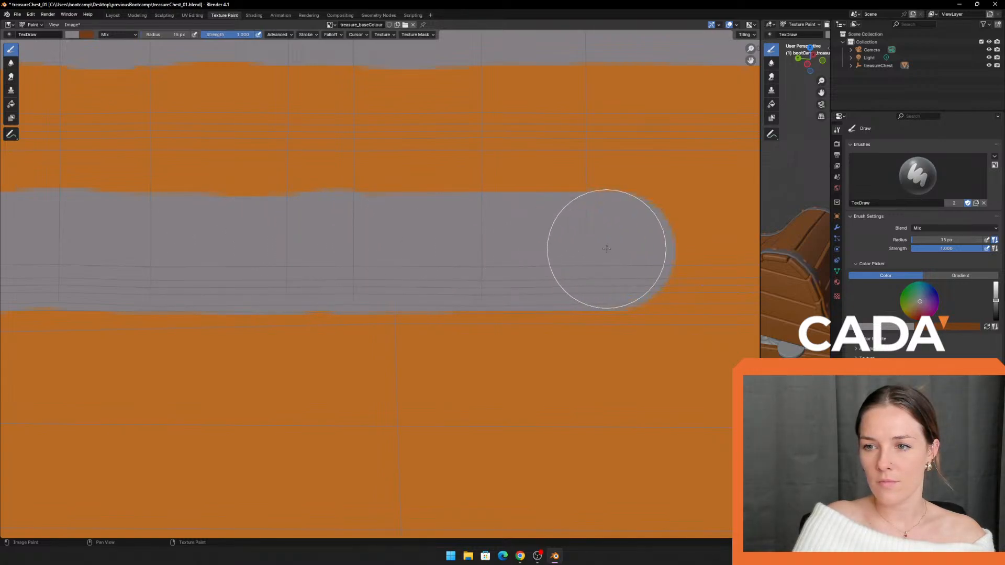
Step: Continue the lower grey band until it joins the painted far end, closing the second strap island's outline
{"action": "middle_click_drag", "start_coordinate": [613, 242], "coordinate": [160, 245]}
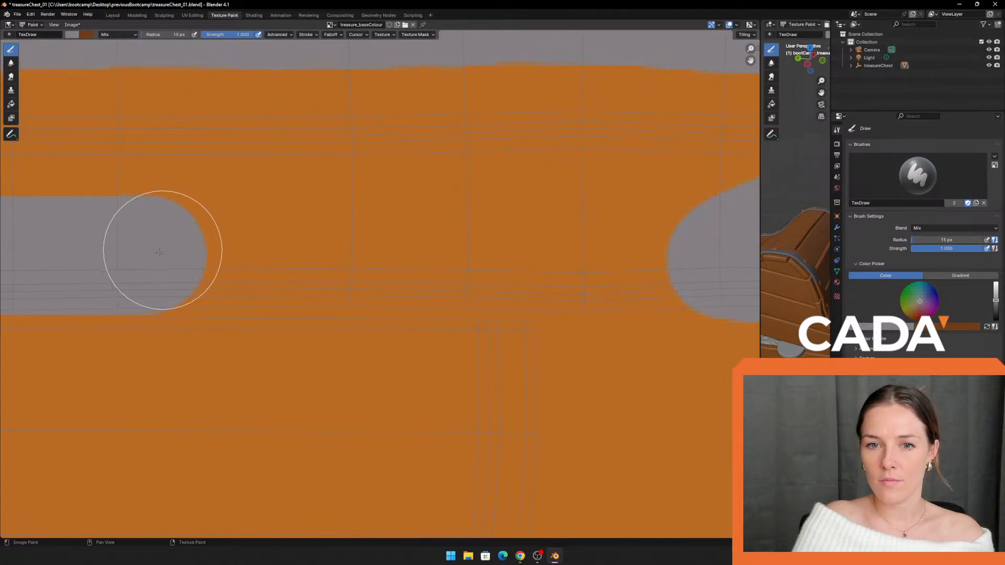
{"action": "left_click", "coordinate": [156, 251]}
{"action": "left_click_drag", "start_coordinate": [161, 255], "coordinate": [202, 247]}
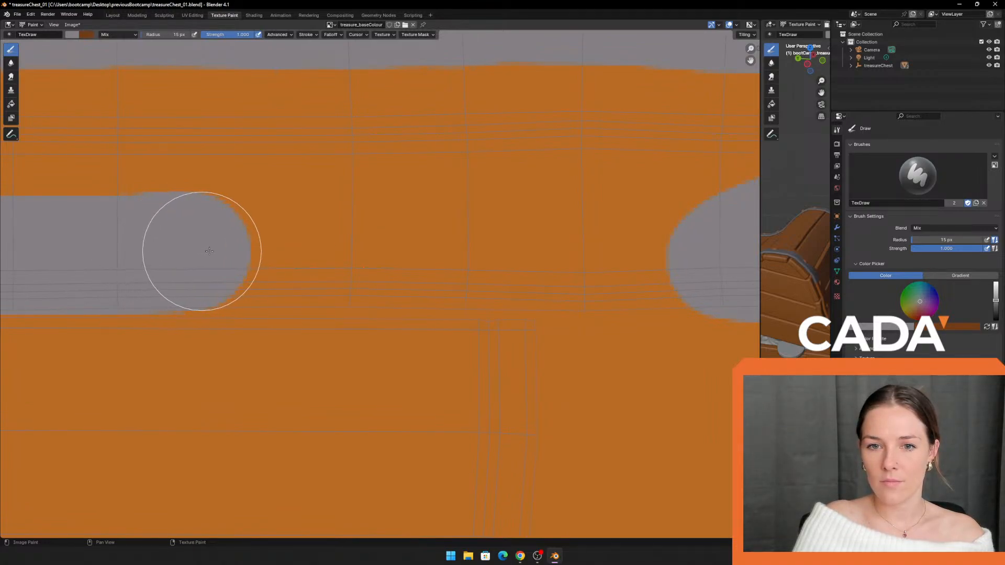
{"action": "mouse_move", "coordinate": [140, 255]}
{"action": "left_mouse_down"}
{"action": "mouse_move", "coordinate": [678, 261]}
{"action": "mouse_move", "coordinate": [662, 263]}
{"action": "left_mouse_up"}
{"action": "middle_click_drag", "start_coordinate": [662, 263], "coordinate": [383, 274]}
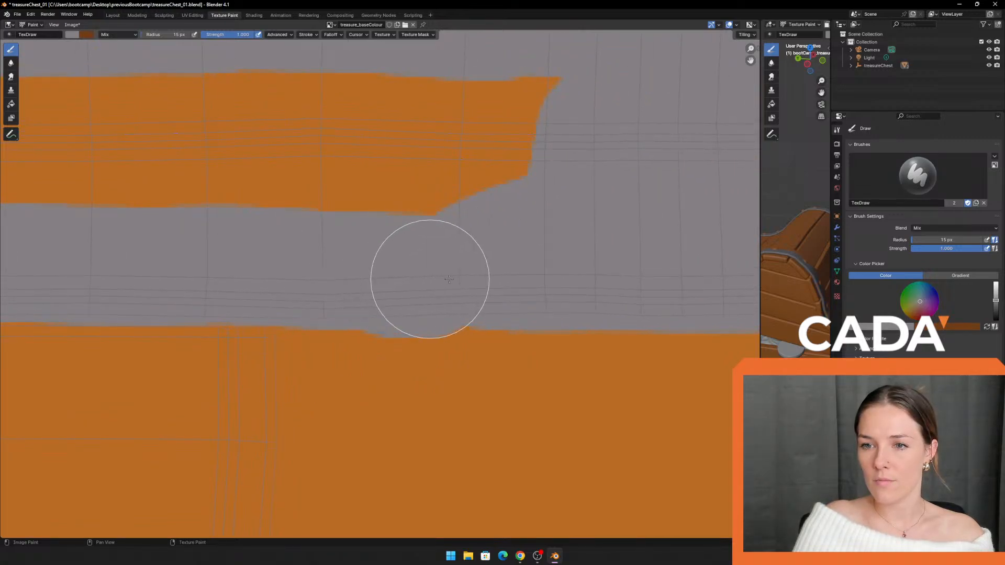
Step: Flood the brown gap enclosed by the second strap island's outline with grey using the Fill tool, and return to the Draw brush
{"action": "scroll", "coordinate": [310, 250], "scroll_direction": "down", "scroll_amount": 4}
{"action": "middle_click_drag", "start_coordinate": [309, 249], "coordinate": [602, 291]}
{"action": "scroll", "coordinate": [356, 274], "scroll_direction": "down", "scroll_amount": 2}
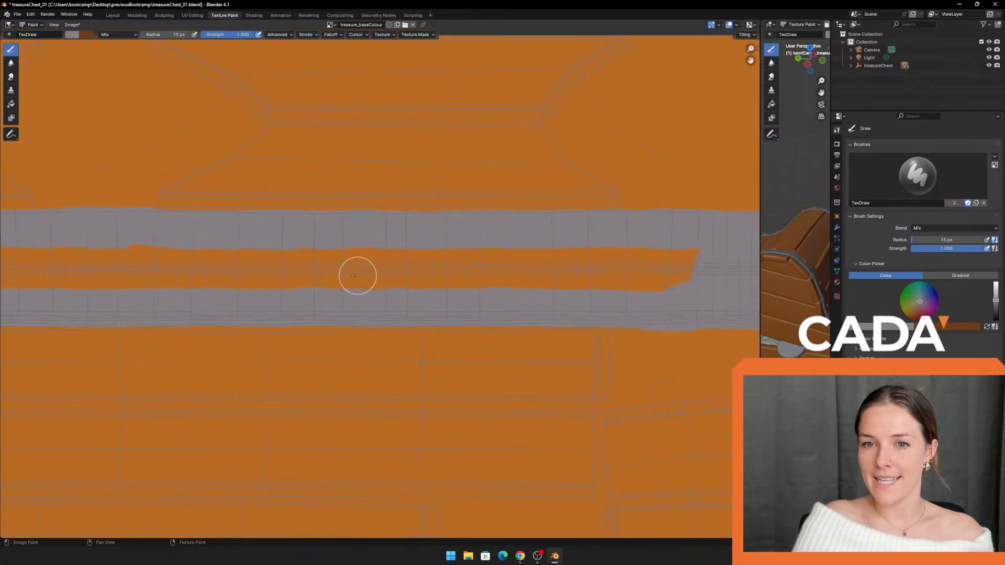
{"action": "middle_click_drag", "start_coordinate": [238, 265], "coordinate": [296, 269]}
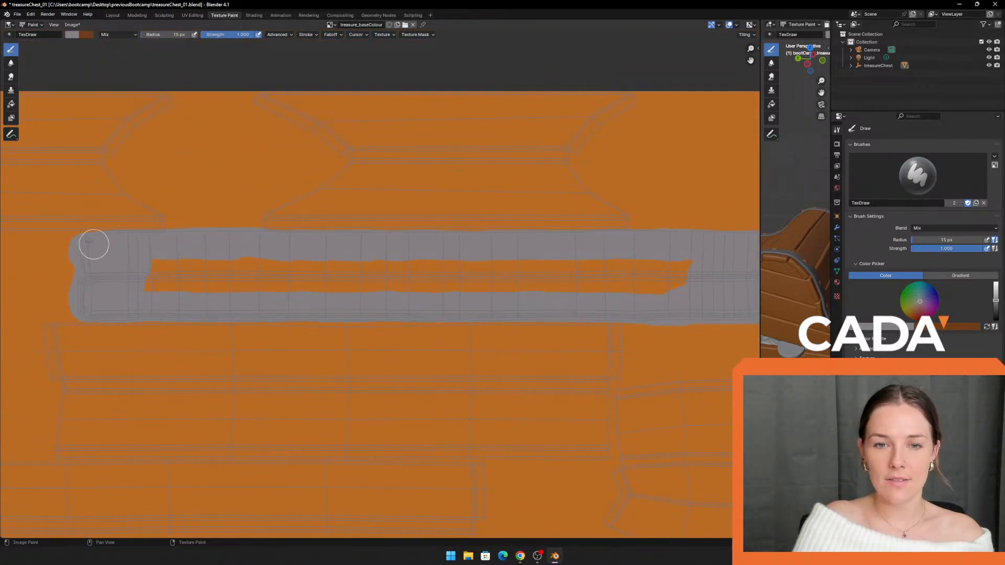
{"action": "left_click", "coordinate": [11, 103]}
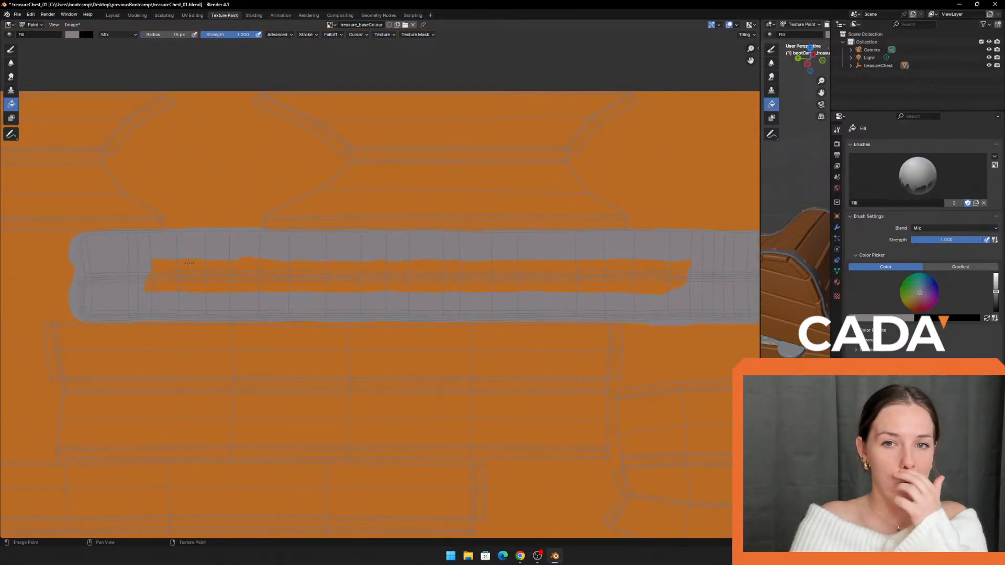
{"action": "left_click", "coordinate": [190, 263]}
{"action": "left_click", "coordinate": [13, 51]}
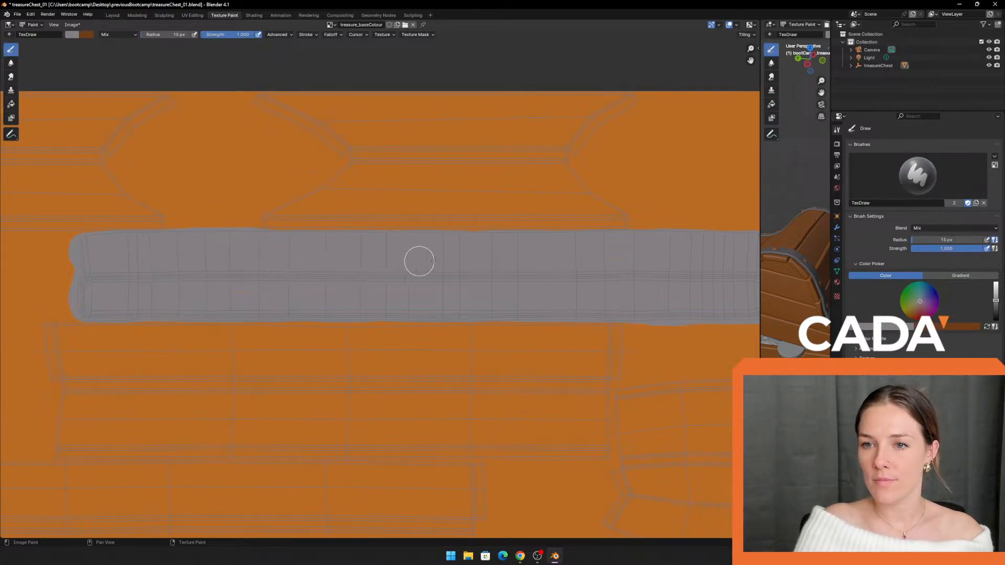
Step: Examine the filled strap island from end to end and look over the whole UV layout for unpainted islands
{"action": "middle_click_drag", "start_coordinate": [682, 267], "coordinate": [515, 281]}
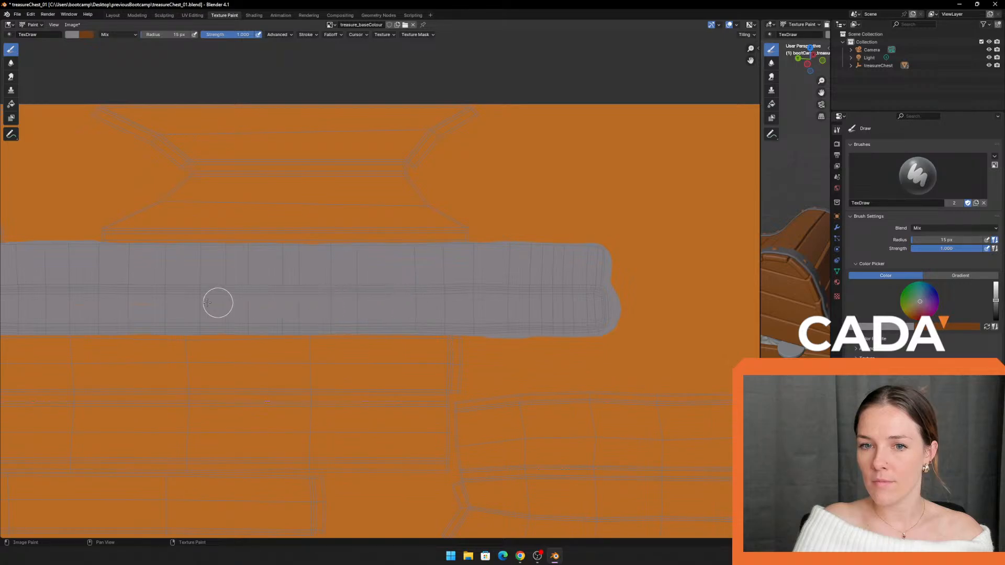
{"action": "middle_click_drag", "start_coordinate": [76, 293], "coordinate": [250, 314]}
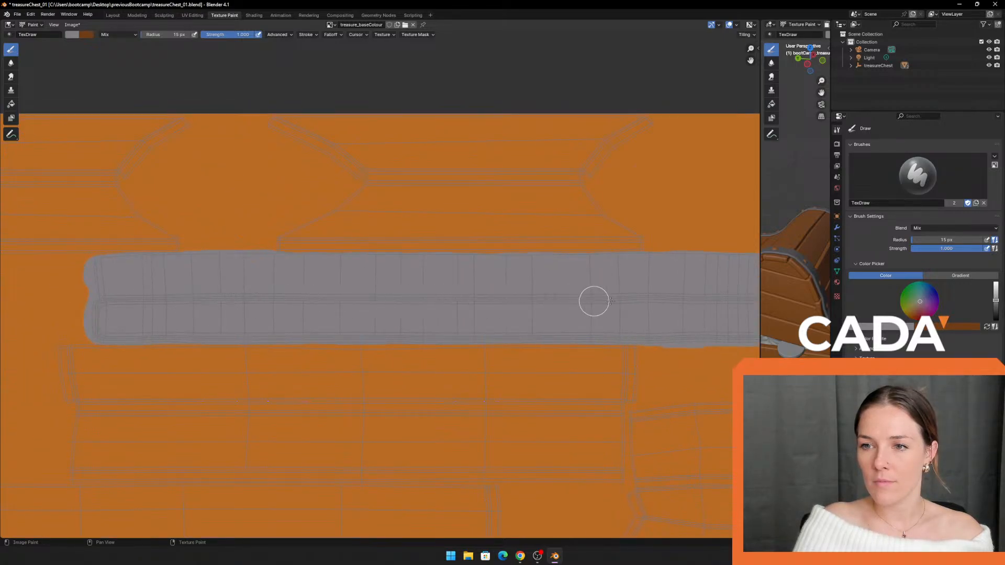
{"action": "scroll", "coordinate": [418, 329], "scroll_direction": "down", "scroll_amount": 5}
{"action": "scroll", "coordinate": [299, 362], "scroll_direction": "down", "scroll_amount": 5}
{"action": "scroll", "coordinate": [217, 378], "scroll_direction": "up", "scroll_amount": 5}
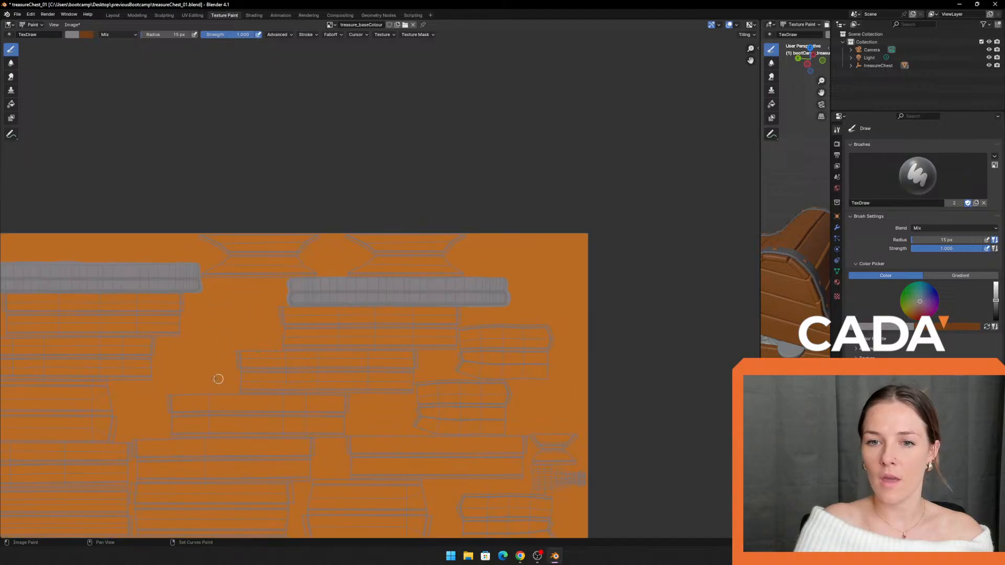
{"action": "scroll", "coordinate": [276, 297], "scroll_direction": "down", "scroll_amount": 1}
{"action": "middle_click_drag", "start_coordinate": [276, 296], "coordinate": [314, 170]}
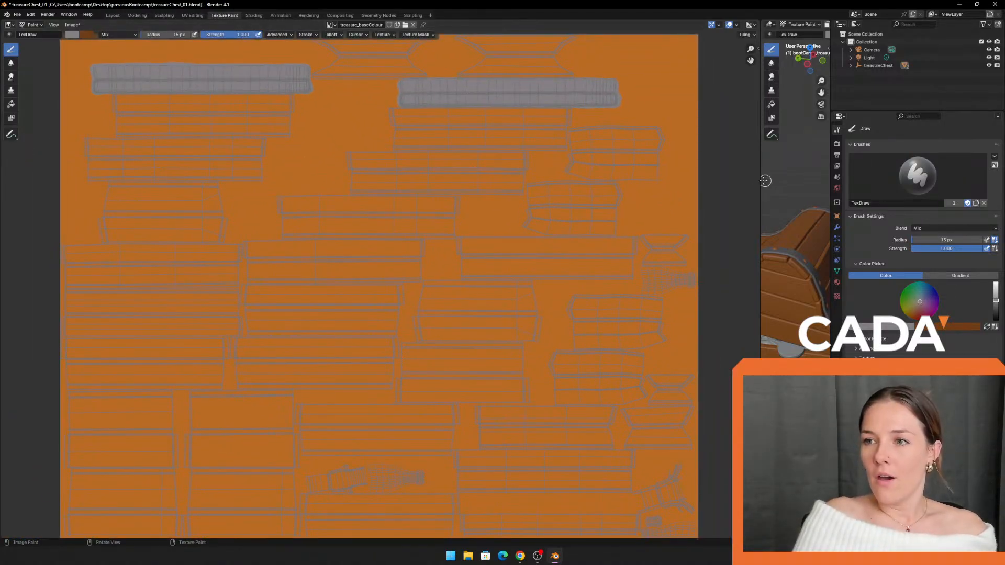
Step: Enlarge the 3D viewport and paint a grey cross-shaped mark on a corner post of the chest's base
{"action": "left_click_drag", "start_coordinate": [762, 181], "coordinate": [278, 183]}
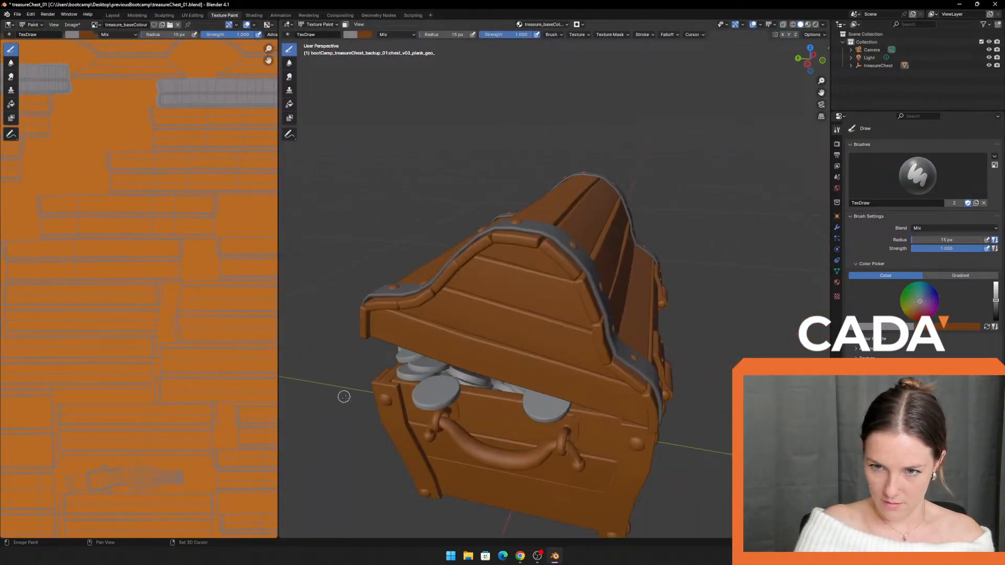
{"action": "mouse_move", "coordinate": [344, 397]}
{"action": "middle_mouse_down"}
{"action": "mouse_move", "coordinate": [348, 296]}
{"action": "mouse_move", "coordinate": [422, 315]}
{"action": "mouse_move", "coordinate": [435, 332]}
{"action": "middle_mouse_up"}
{"action": "scroll", "coordinate": [332, 371], "scroll_direction": "up", "scroll_amount": 1}
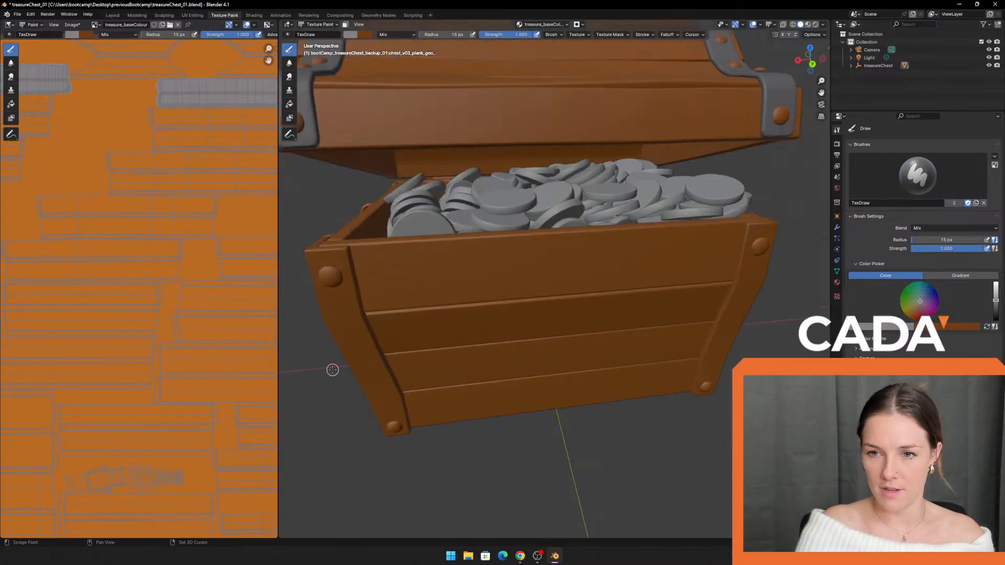
{"action": "middle_click_drag", "start_coordinate": [333, 370], "coordinate": [407, 399]}
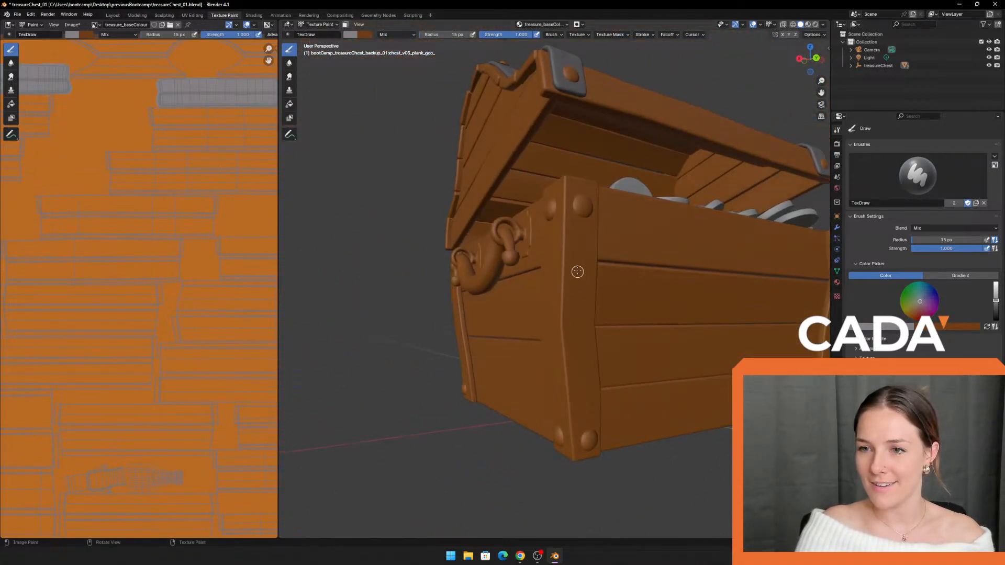
{"action": "scroll", "coordinate": [577, 272], "scroll_direction": "up", "scroll_amount": 3}
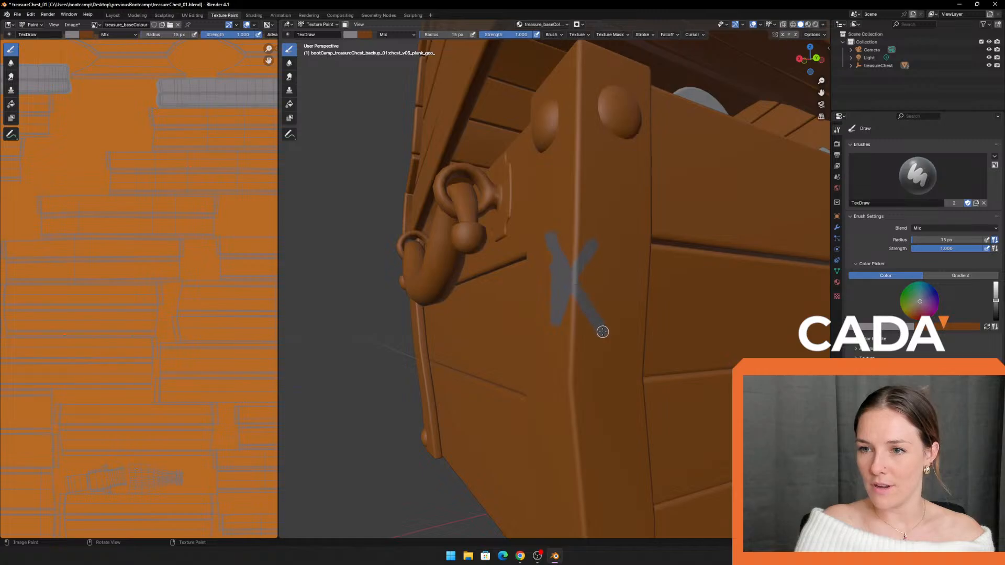
Step: Check the corner mark on the other posts and paint grey marks on the hinge plates and pins at the chest's back
{"action": "middle_click_drag", "start_coordinate": [429, 346], "coordinate": [386, 388], "text": "shift"}
{"action": "middle_click_drag", "start_coordinate": [360, 355], "coordinate": [564, 326]}
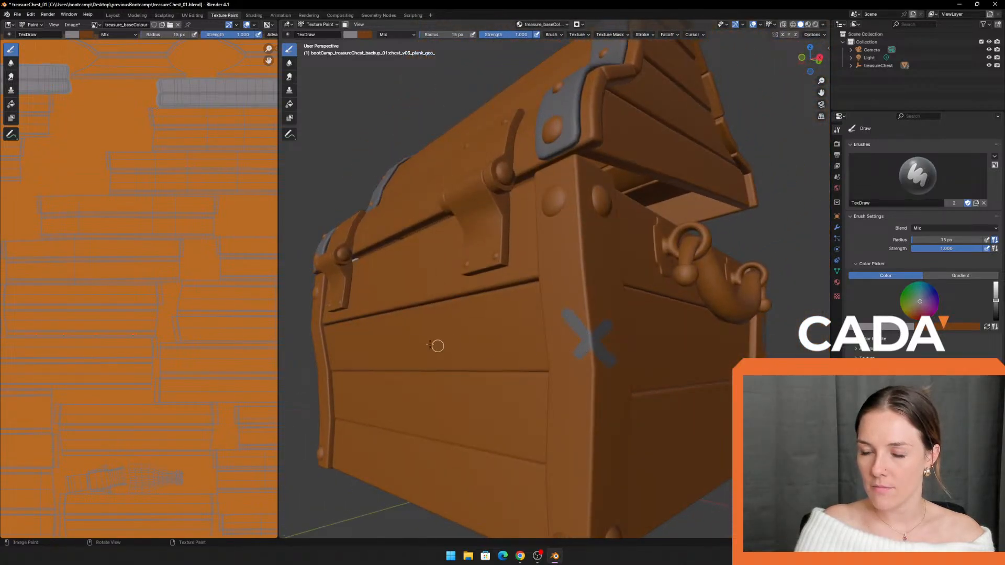
{"action": "middle_click_drag", "start_coordinate": [428, 345], "coordinate": [483, 340]}
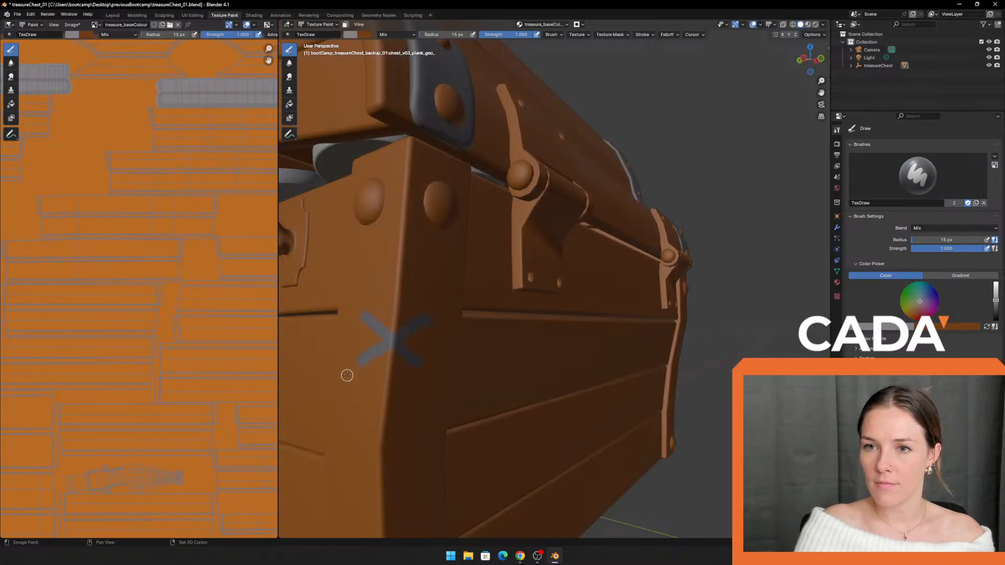
{"action": "middle_click_drag", "start_coordinate": [347, 376], "coordinate": [395, 304]}
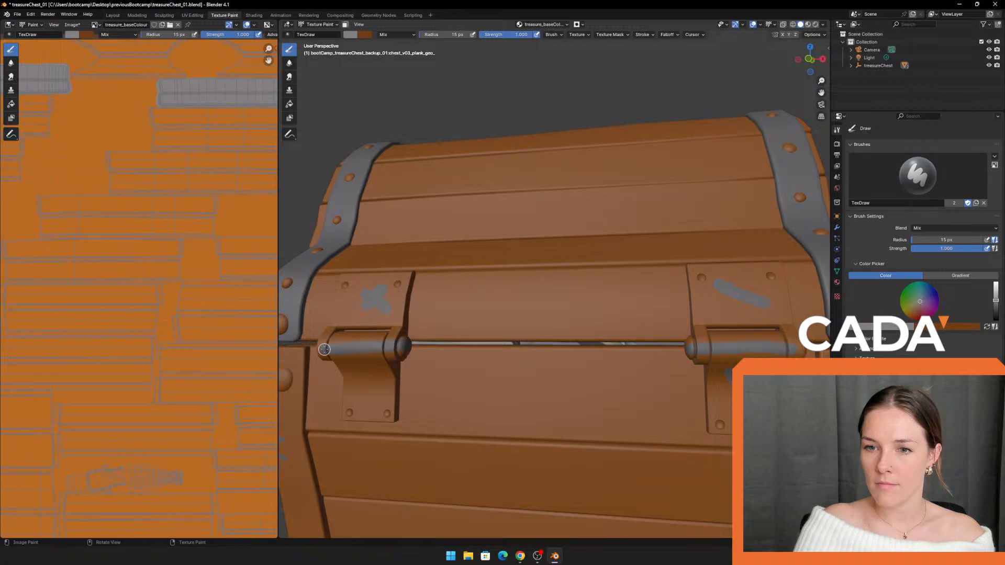
{"action": "scroll", "coordinate": [374, 406], "scroll_direction": "down", "scroll_amount": 5}
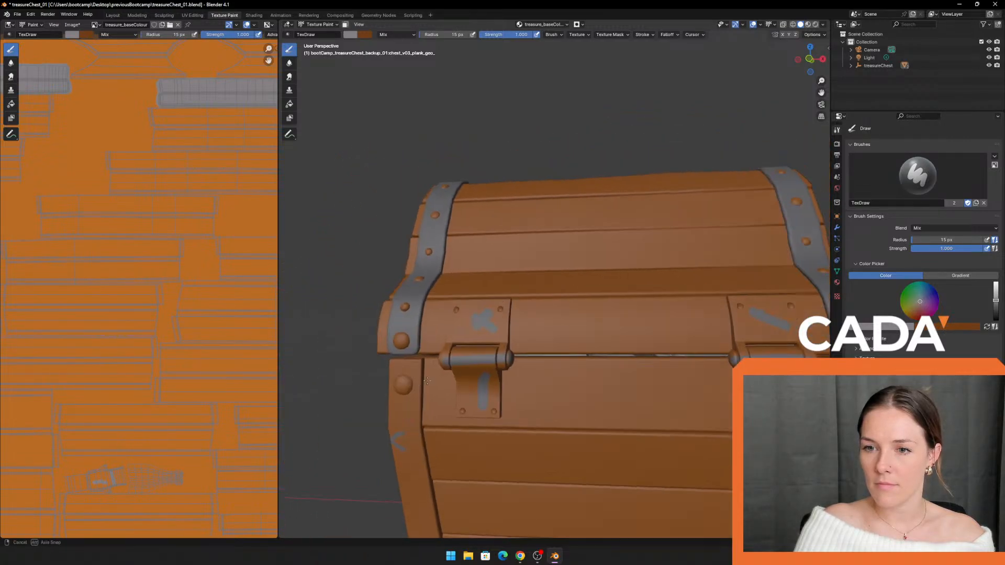
Step: Dab grey on the base corner rivets and inspect the marked corners and hinges from both ends of the chest
{"action": "middle_click_drag", "start_coordinate": [374, 406], "coordinate": [600, 359]}
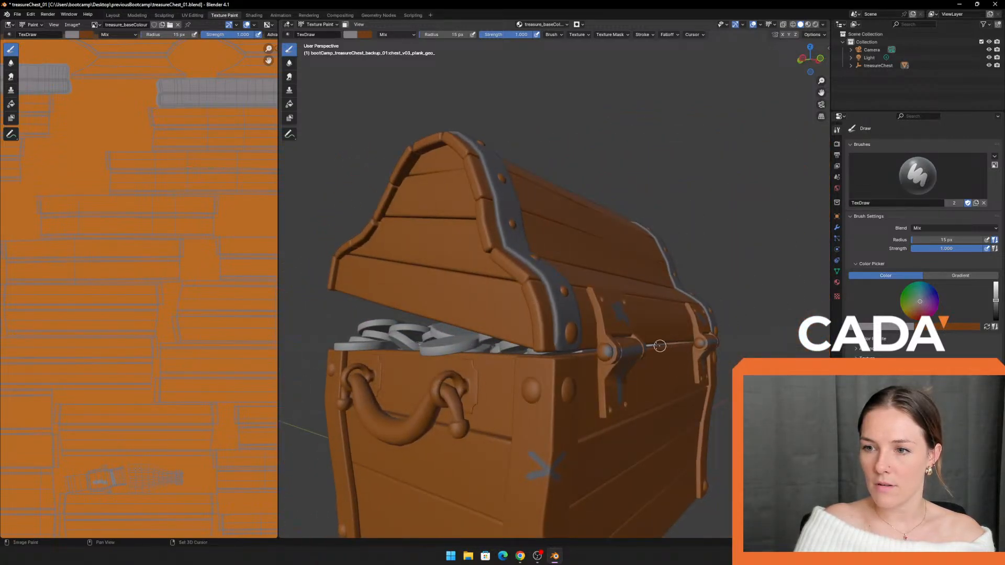
{"action": "middle_click_drag", "start_coordinate": [673, 336], "coordinate": [608, 348]}
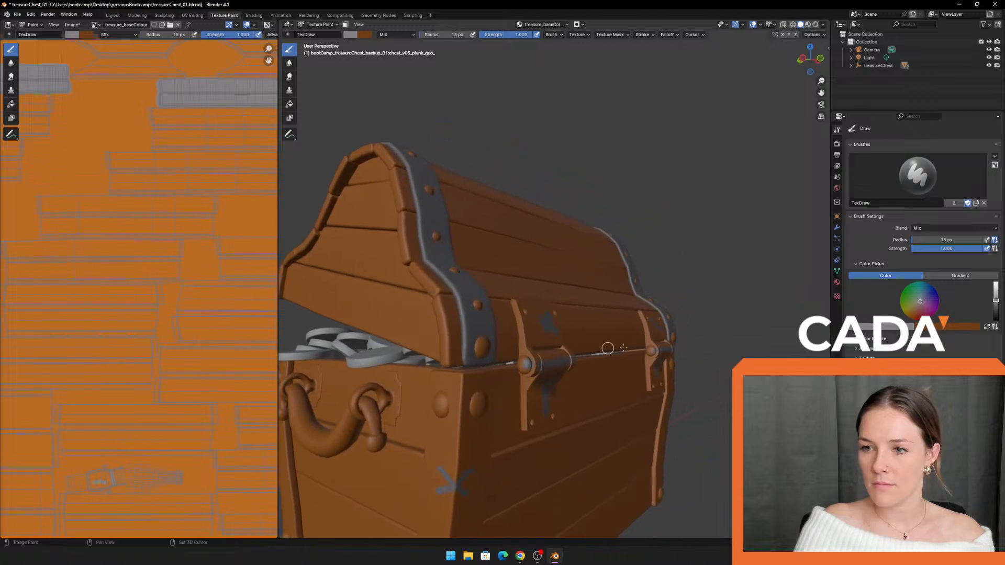
{"action": "middle_click_drag", "start_coordinate": [730, 305], "coordinate": [594, 319], "text": "shift"}
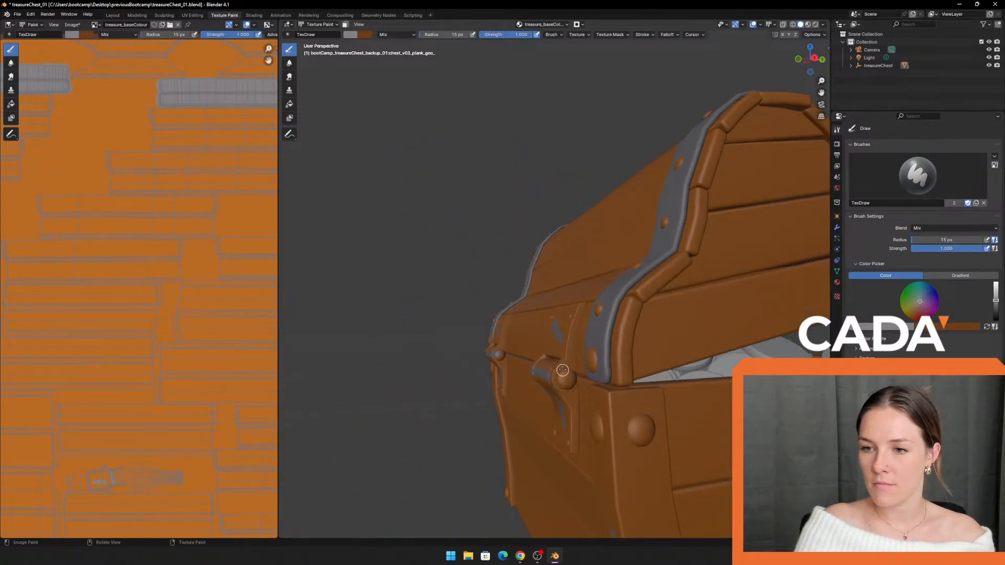
{"action": "middle_click_drag", "start_coordinate": [424, 343], "coordinate": [431, 292]}
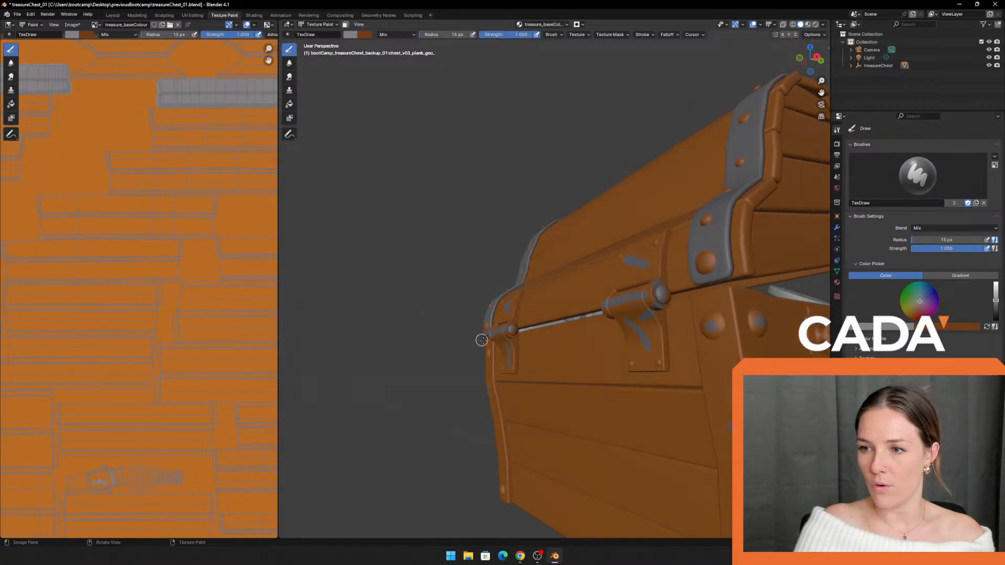
{"action": "middle_click_drag", "start_coordinate": [482, 340], "coordinate": [533, 254]}
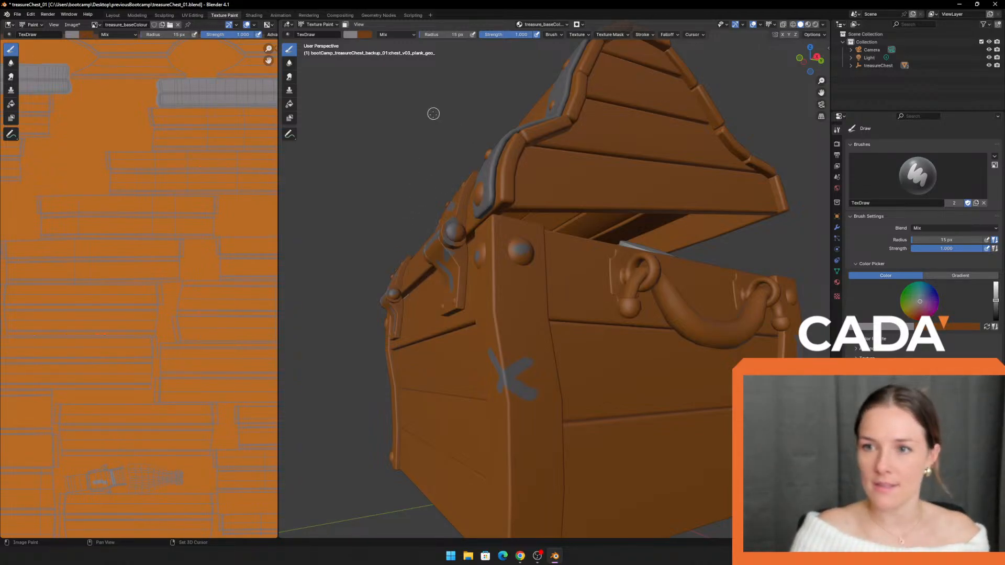
{"action": "middle_click_drag", "start_coordinate": [433, 114], "coordinate": [500, 140]}
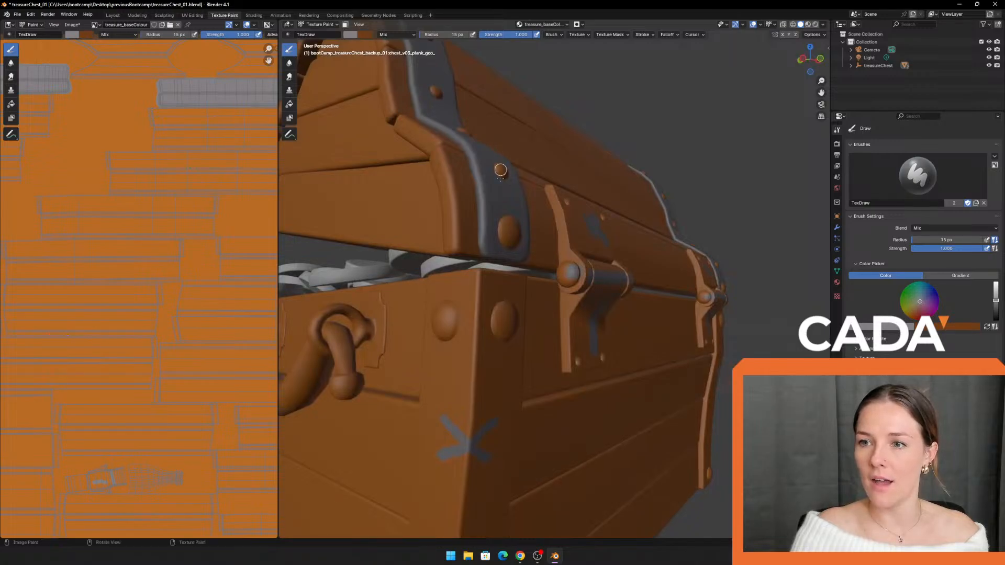
Step: Check the marked corner posts, enlarge the UV image view and outline the uppermost cross-marked corner-post island in grey
{"action": "middle_click_drag", "start_coordinate": [467, 236], "coordinate": [562, 157], "text": "shift"}
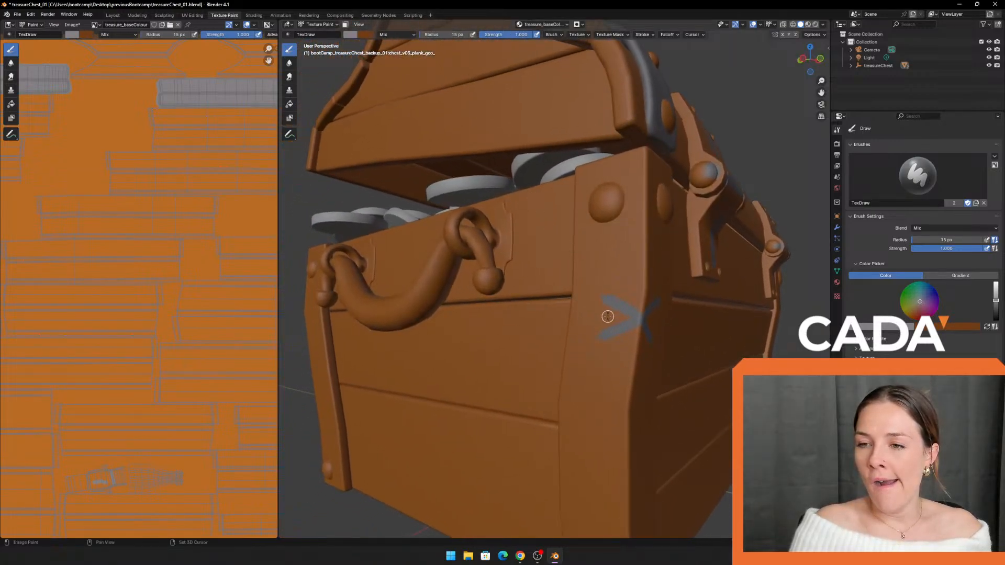
{"action": "middle_click_drag", "start_coordinate": [608, 316], "coordinate": [594, 176], "text": "shift"}
{"action": "middle_click_drag", "start_coordinate": [580, 210], "coordinate": [574, 302]}
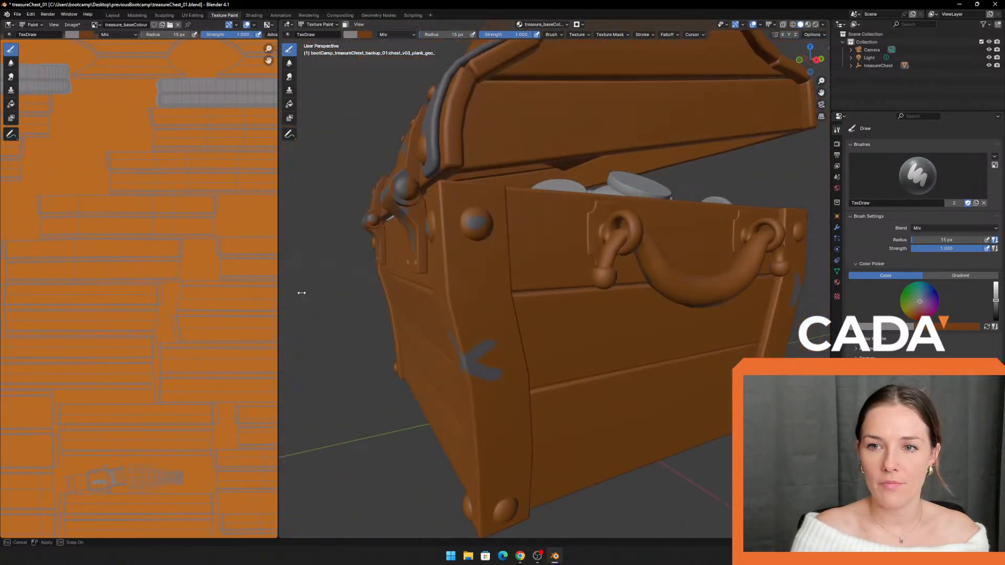
{"action": "left_click_drag", "start_coordinate": [302, 292], "coordinate": [708, 294]}
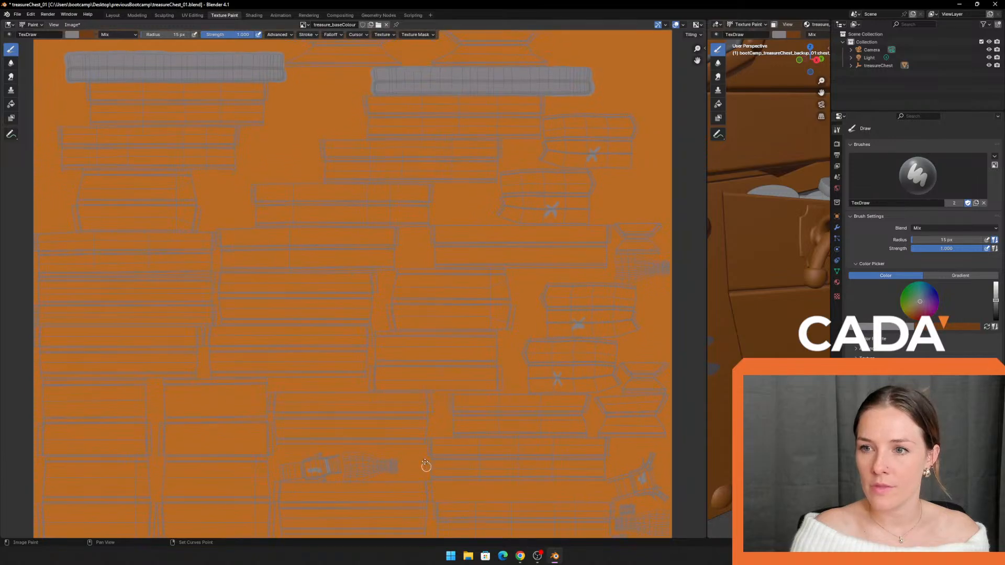
{"action": "mouse_move", "coordinate": [518, 229]}
{"action": "middle_mouse_down", "text": "shift"}
{"action": "mouse_move", "coordinate": [433, 224]}
{"action": "mouse_move", "coordinate": [348, 340]}
{"action": "mouse_move", "coordinate": [394, 242]}
{"action": "mouse_move", "coordinate": [446, 206]}
{"action": "mouse_move", "coordinate": [250, 227]}
{"action": "mouse_move", "coordinate": [291, 184]}
{"action": "mouse_move", "coordinate": [325, 231]}
{"action": "middle_mouse_up", "text": "shift"}
{"action": "mouse_move", "coordinate": [199, 176]}
{"action": "left_mouse_down"}
{"action": "mouse_move", "coordinate": [163, 145]}
{"action": "mouse_move", "coordinate": [171, 275]}
{"action": "mouse_move", "coordinate": [139, 328]}
{"action": "mouse_move", "coordinate": [141, 344]}
{"action": "mouse_move", "coordinate": [259, 377]}
{"action": "mouse_move", "coordinate": [579, 395]}
{"action": "mouse_move", "coordinate": [595, 345]}
{"action": "mouse_move", "coordinate": [601, 224]}
{"action": "mouse_move", "coordinate": [619, 168]}
{"action": "mouse_move", "coordinate": [592, 130]}
{"action": "mouse_move", "coordinate": [419, 119]}
{"action": "mouse_move", "coordinate": [177, 135]}
{"action": "left_mouse_up"}
{"action": "key", "text": "ctrl+z"}
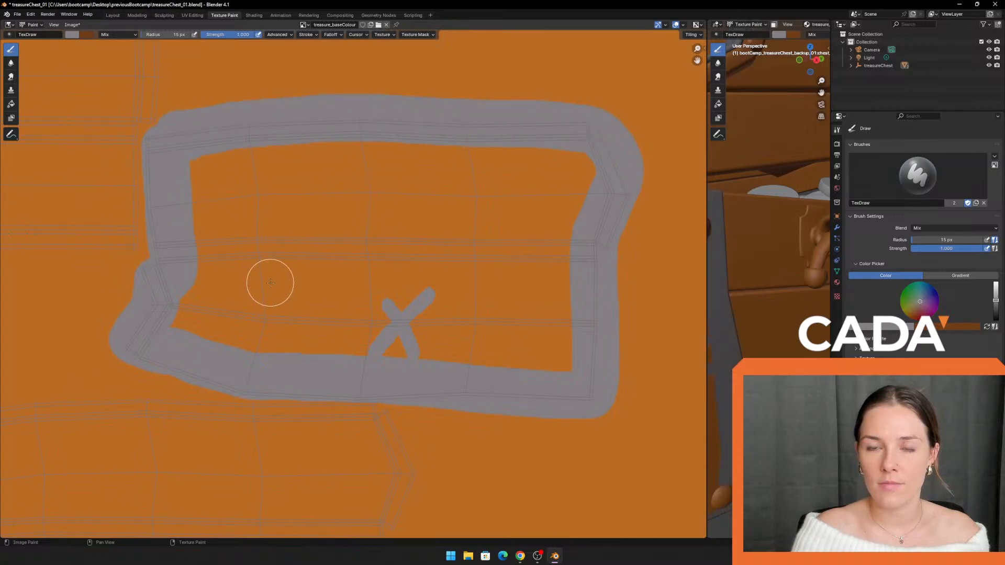
Step: Paint a grey border along the lower edge of the second cross-marked corner-post island
{"action": "scroll", "coordinate": [270, 283], "scroll_direction": "down", "scroll_amount": 4}
{"action": "middle_click_drag", "start_coordinate": [315, 293], "coordinate": [382, 173]}
{"action": "scroll", "coordinate": [367, 193], "scroll_direction": "up", "scroll_amount": 4}
{"action": "middle_click_drag", "start_coordinate": [263, 168], "coordinate": [316, 223]}
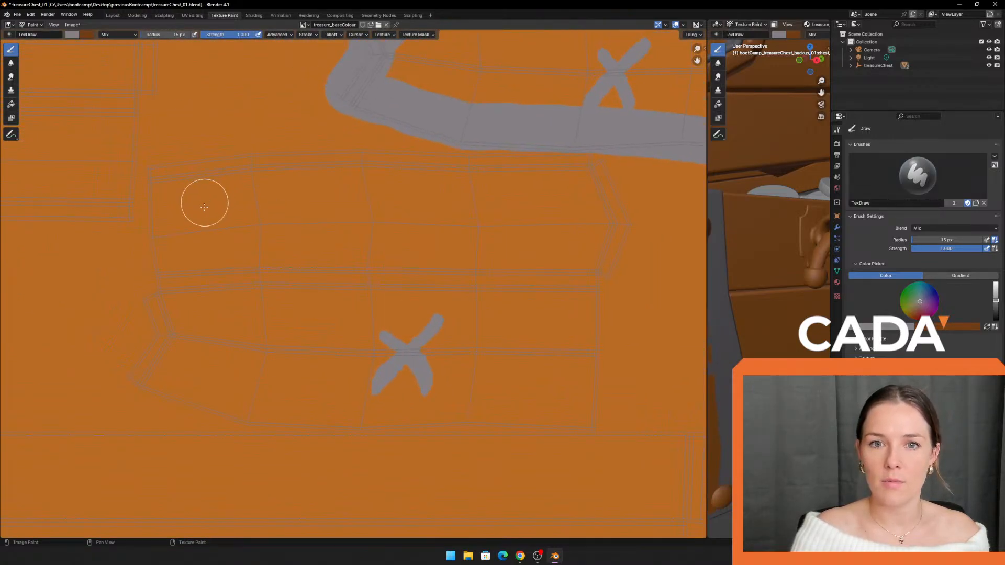
{"action": "middle_click_drag", "start_coordinate": [242, 387], "coordinate": [288, 280]}
{"action": "scroll", "coordinate": [325, 288], "scroll_direction": "up", "scroll_amount": 3}
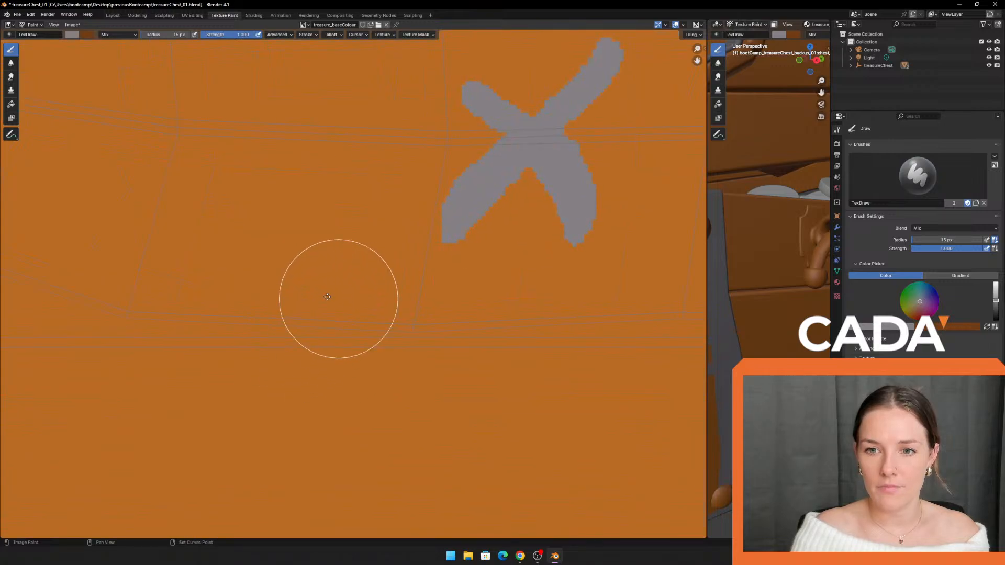
{"action": "left_click", "coordinate": [94, 266]}
{"action": "left_click_drag", "start_coordinate": [94, 266], "coordinate": [572, 267]}
{"action": "middle_click_drag", "start_coordinate": [572, 267], "coordinate": [224, 269]}
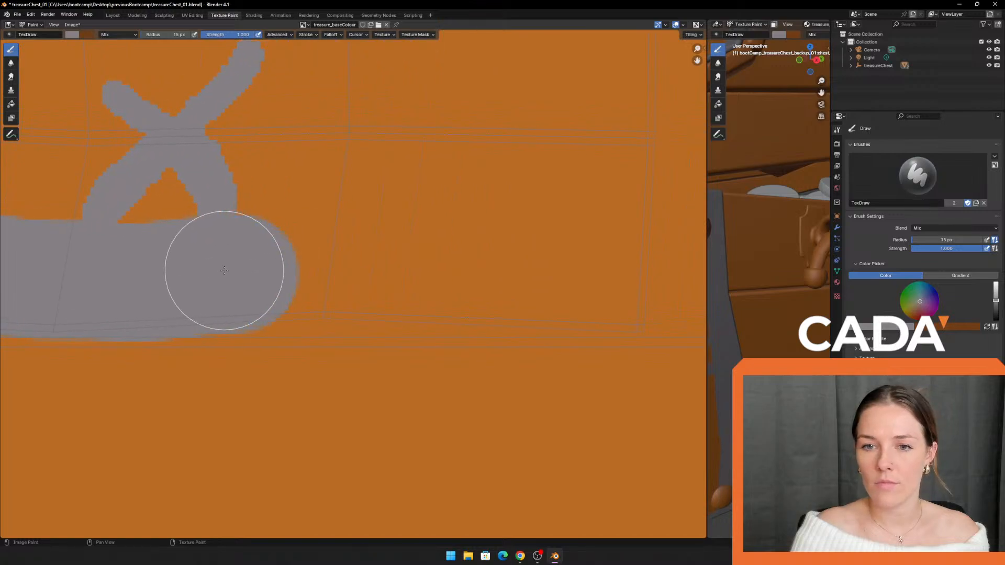
{"action": "left_click_drag", "start_coordinate": [229, 269], "coordinate": [460, 268]}
{"action": "middle_click_drag", "start_coordinate": [498, 263], "coordinate": [288, 269]}
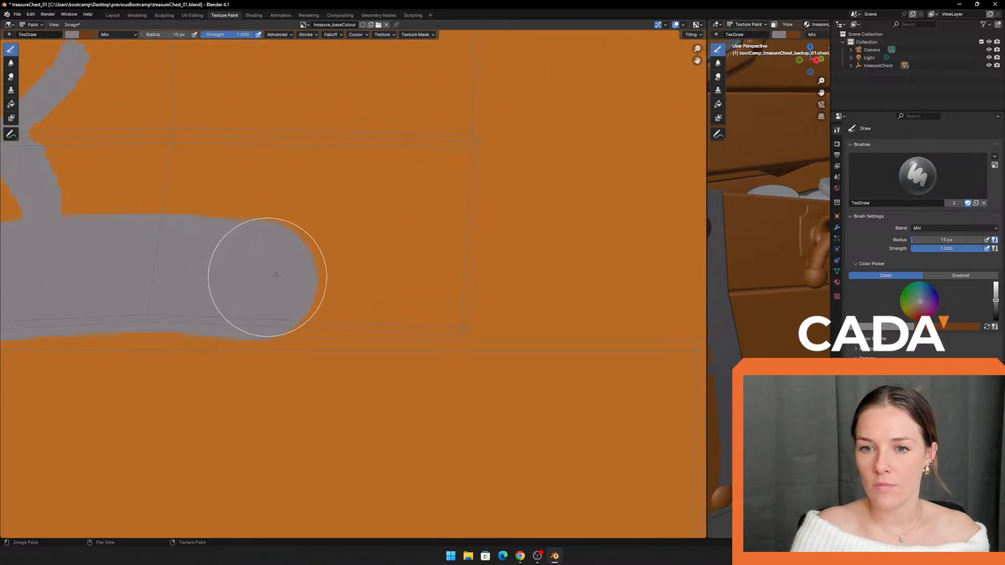
{"action": "left_click_drag", "start_coordinate": [267, 278], "coordinate": [473, 282]}
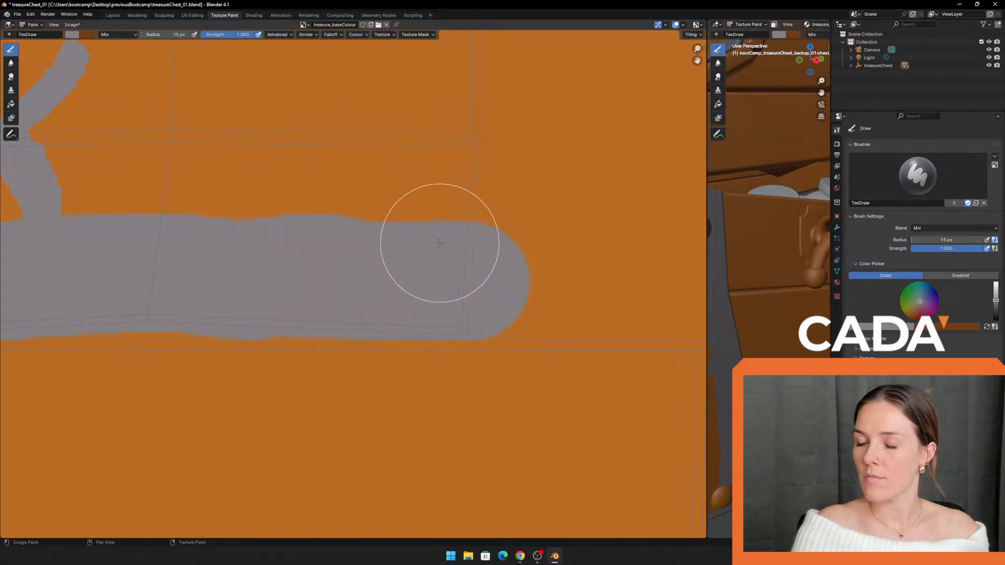
{"action": "scroll", "coordinate": [440, 246], "scroll_direction": "down", "scroll_amount": 4}
{"action": "middle_click_drag", "start_coordinate": [272, 207], "coordinate": [489, 385]}
{"action": "scroll", "coordinate": [388, 346], "scroll_direction": "down", "scroll_amount": 1}
{"action": "middle_click_drag", "start_coordinate": [350, 346], "coordinate": [368, 329]}
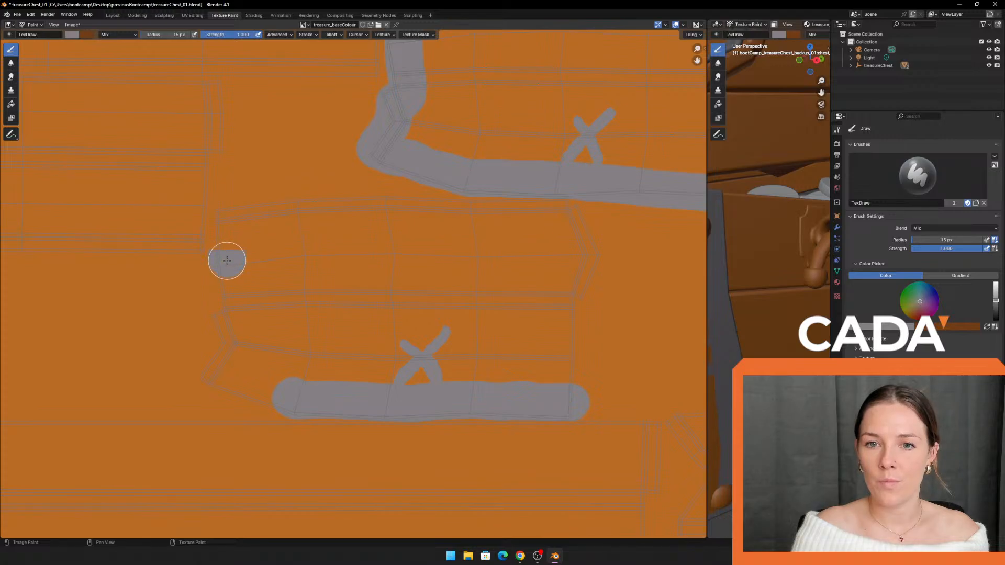
{"action": "key", "text": "ctrl+z"}
{"action": "left_click_drag", "start_coordinate": [238, 301], "coordinate": [238, 271]}
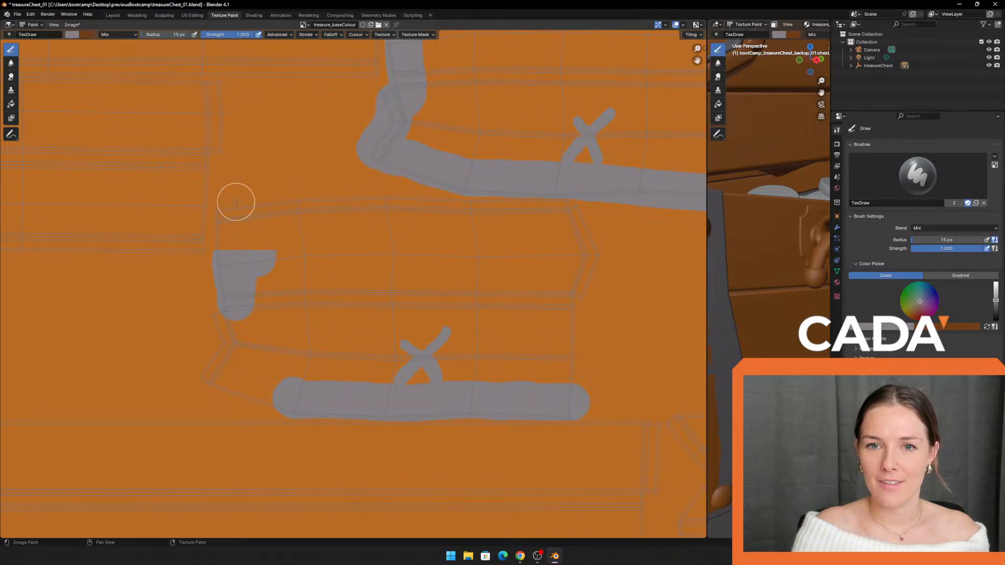
{"action": "left_click_drag", "start_coordinate": [155, 262], "coordinate": [156, 282]}
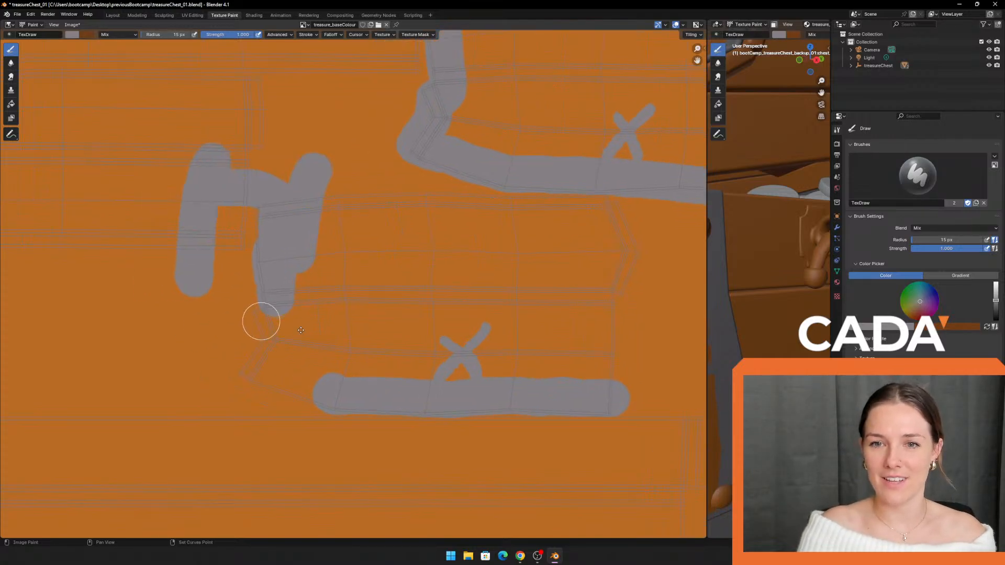
{"action": "mouse_move", "coordinate": [260, 321]}
{"action": "middle_mouse_down"}
{"action": "mouse_move", "coordinate": [352, 363]}
{"action": "mouse_move", "coordinate": [283, 290]}
{"action": "middle_mouse_up"}
{"action": "scroll", "coordinate": [283, 289], "scroll_direction": "up", "scroll_amount": 1}
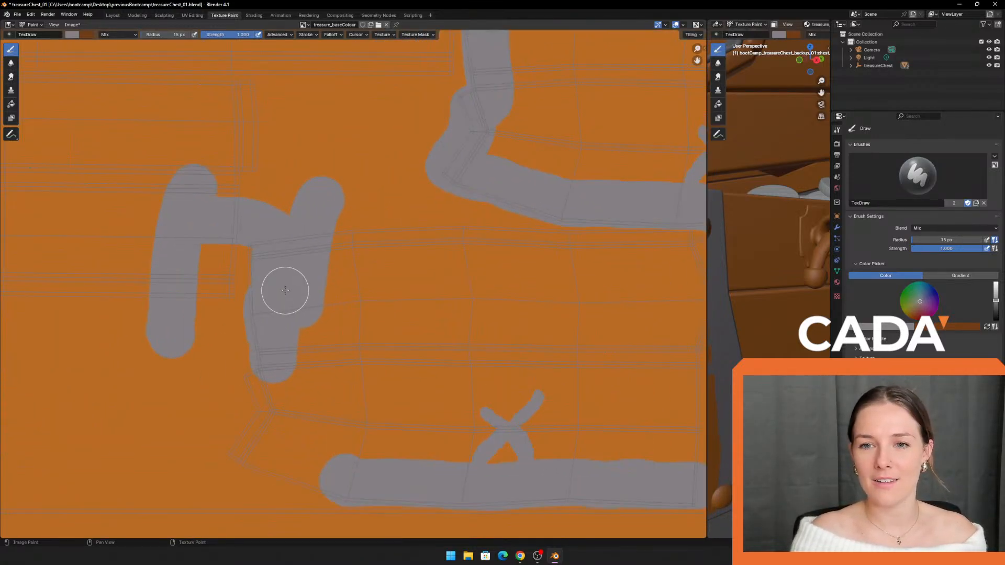
{"action": "key", "text": "ctrl+z"}
{"action": "key", "text": "ctrl+z"}
{"action": "key", "text": "ctrl+z"}
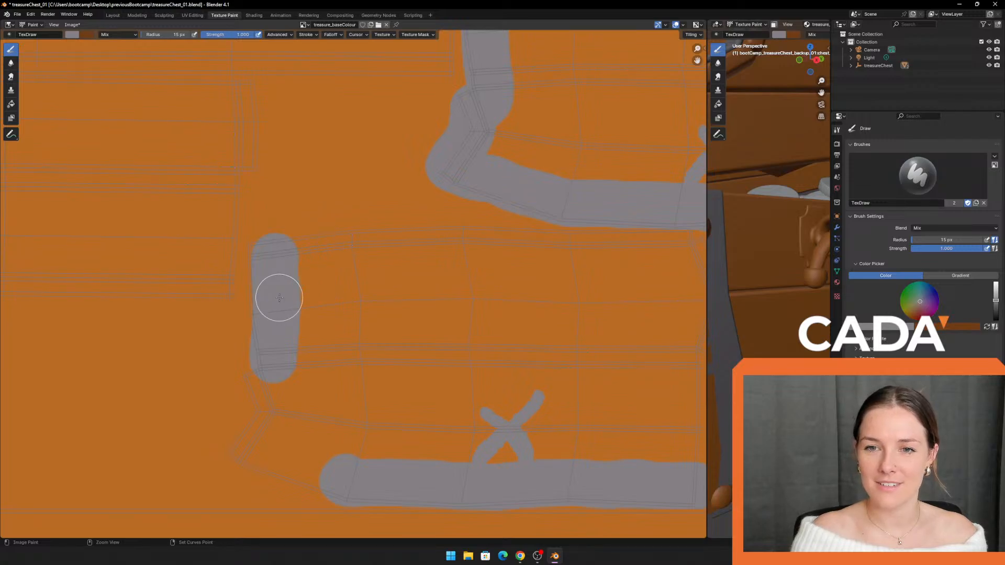
{"action": "key", "text": "ctrl+z"}
Step: Close the second corner-post island's grey outline by painting along its left, upper and right edges
{"action": "mouse_move", "coordinate": [272, 256]}
{"action": "left_mouse_down"}
{"action": "mouse_move", "coordinate": [265, 250]}
{"action": "mouse_move", "coordinate": [272, 371]}
{"action": "mouse_move", "coordinate": [241, 451]}
{"action": "mouse_move", "coordinate": [359, 485]}
{"action": "left_mouse_up"}
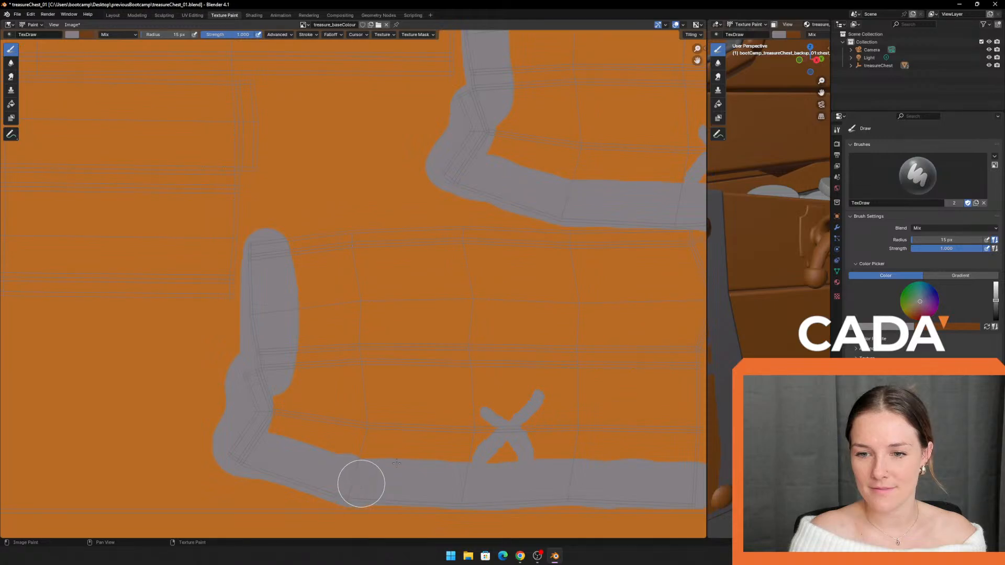
{"action": "mouse_move", "coordinate": [466, 436]}
{"action": "middle_mouse_down"}
{"action": "mouse_move", "coordinate": [400, 394]}
{"action": "mouse_move", "coordinate": [381, 404]}
{"action": "middle_mouse_up"}
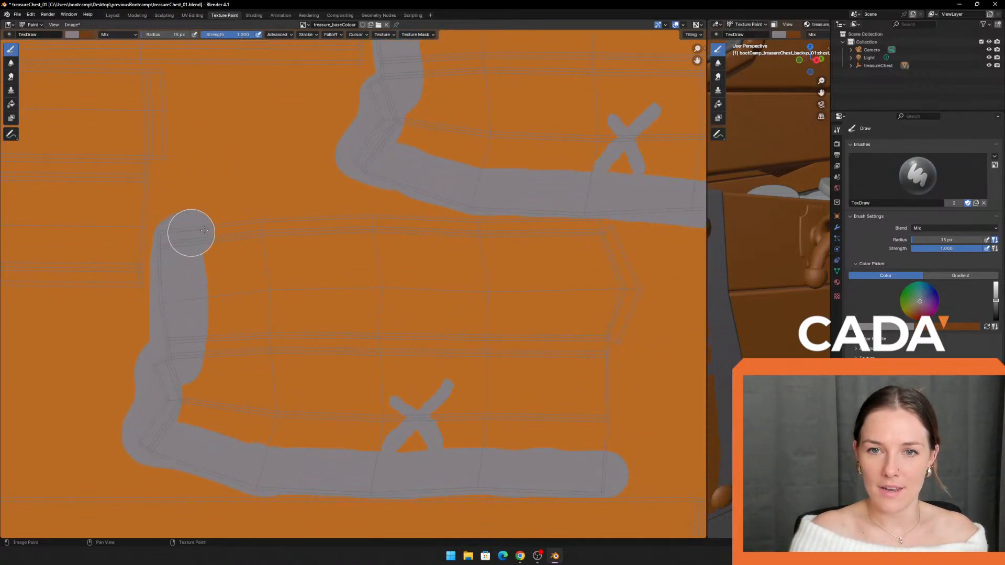
{"action": "mouse_move", "coordinate": [186, 231]}
{"action": "left_mouse_down"}
{"action": "mouse_move", "coordinate": [541, 222]}
{"action": "mouse_move", "coordinate": [623, 242]}
{"action": "left_mouse_up"}
{"action": "middle_click_drag", "start_coordinate": [609, 275], "coordinate": [558, 275]}
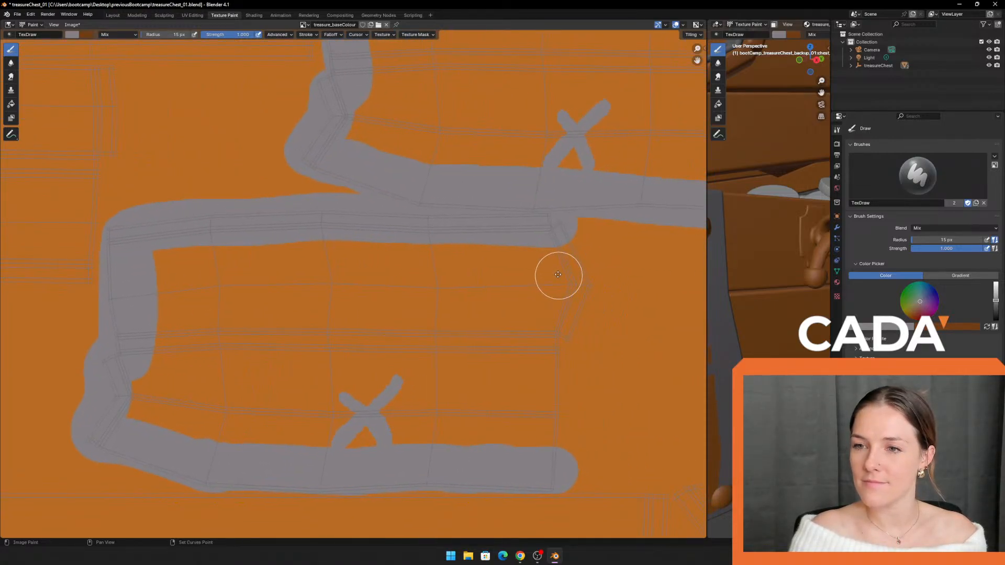
{"action": "mouse_move", "coordinate": [565, 229]}
{"action": "left_mouse_down"}
{"action": "mouse_move", "coordinate": [581, 296]}
{"action": "mouse_move", "coordinate": [555, 364]}
{"action": "mouse_move", "coordinate": [552, 451]}
{"action": "left_mouse_up"}
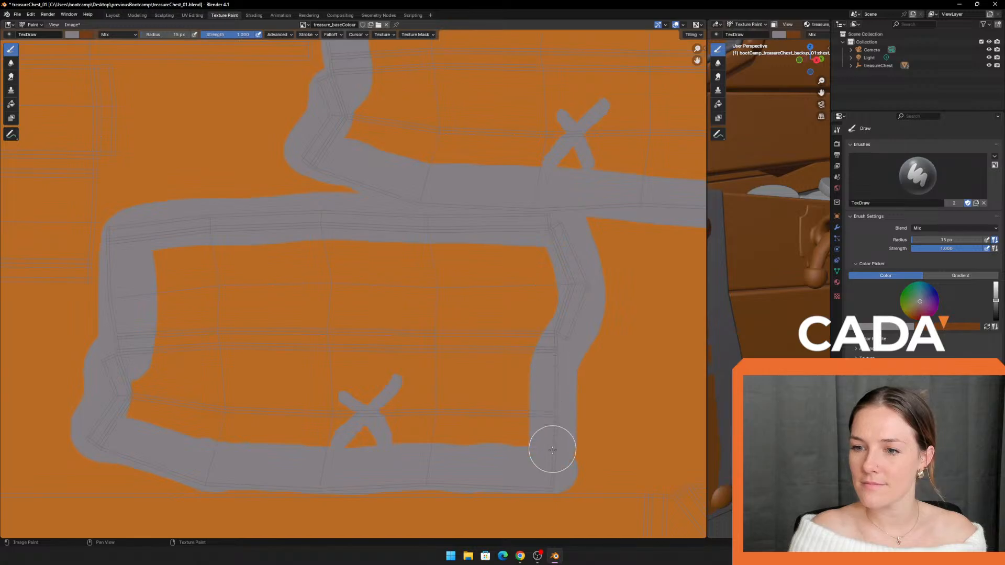
Step: Fill both outlined corner-post islands with grey and paint over the small orange triangles left beside the crosses
{"action": "scroll", "coordinate": [512, 386], "scroll_direction": "down", "scroll_amount": 2}
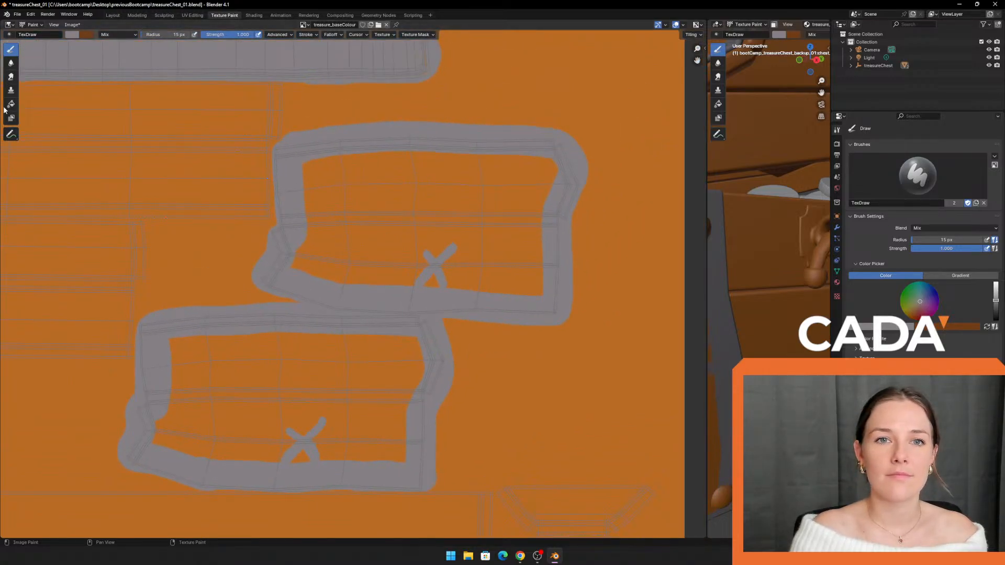
{"action": "left_click", "coordinate": [11, 104]}
{"action": "left_click", "coordinate": [418, 225]}
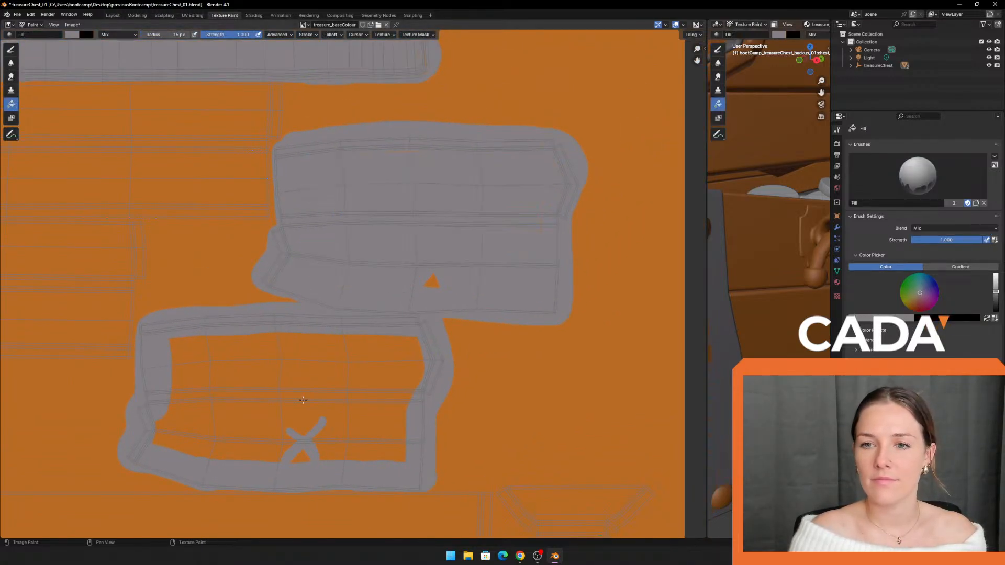
{"action": "left_click", "coordinate": [207, 375]}
{"action": "left_click", "coordinate": [11, 50]}
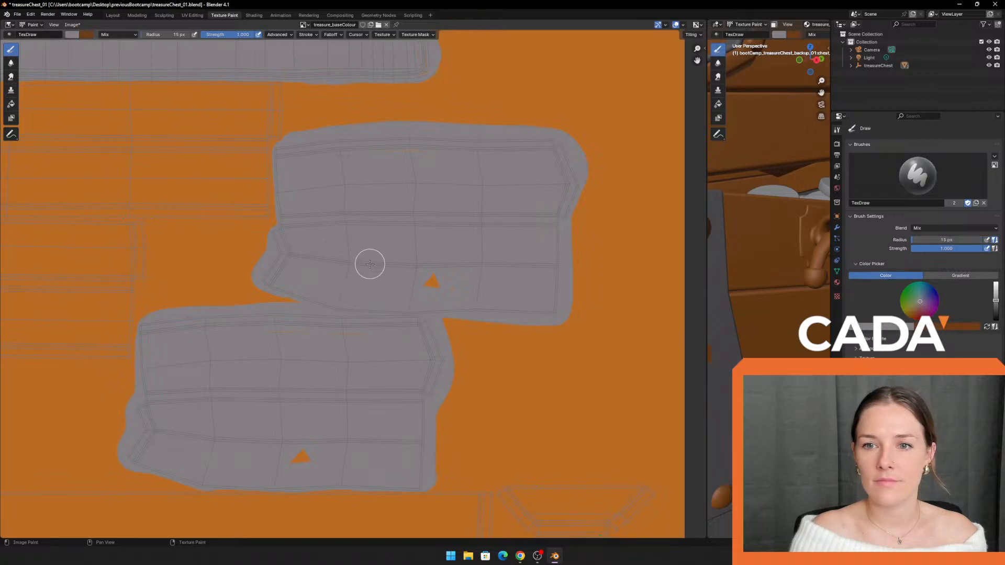
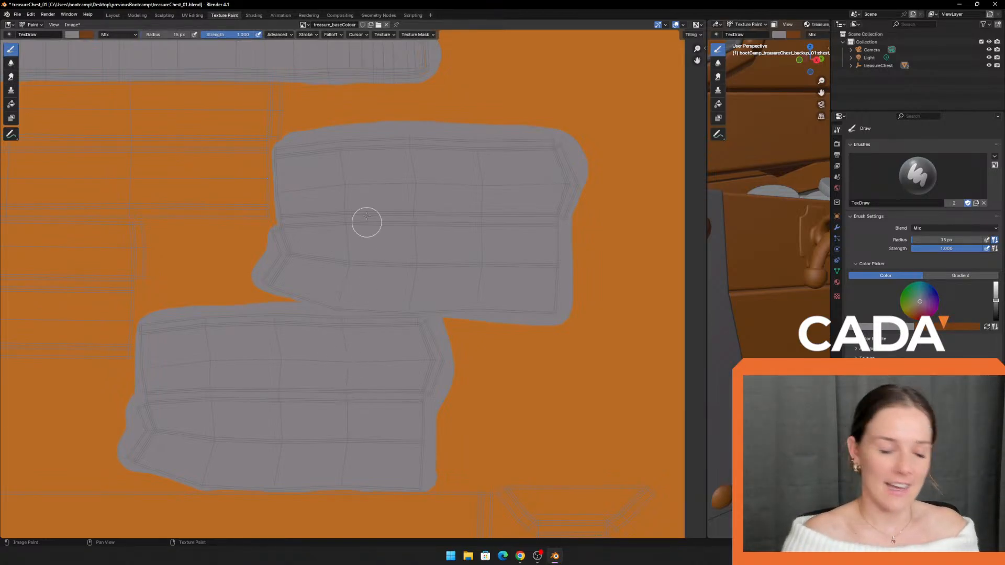
Step: Outline the lower pair of cross-marked islands in grey along the upper one's left side, their shared edge and the lower one's right side
{"action": "scroll", "coordinate": [184, 360], "scroll_direction": "down", "scroll_amount": 5}
{"action": "scroll", "coordinate": [218, 309], "scroll_direction": "up", "scroll_amount": 2}
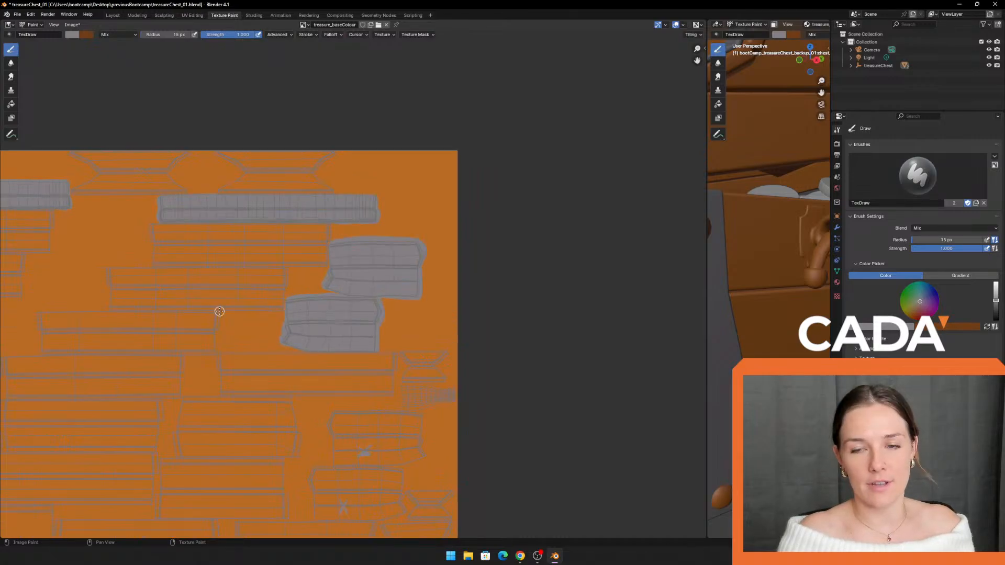
{"action": "middle_click_drag", "start_coordinate": [197, 378], "coordinate": [377, 192]}
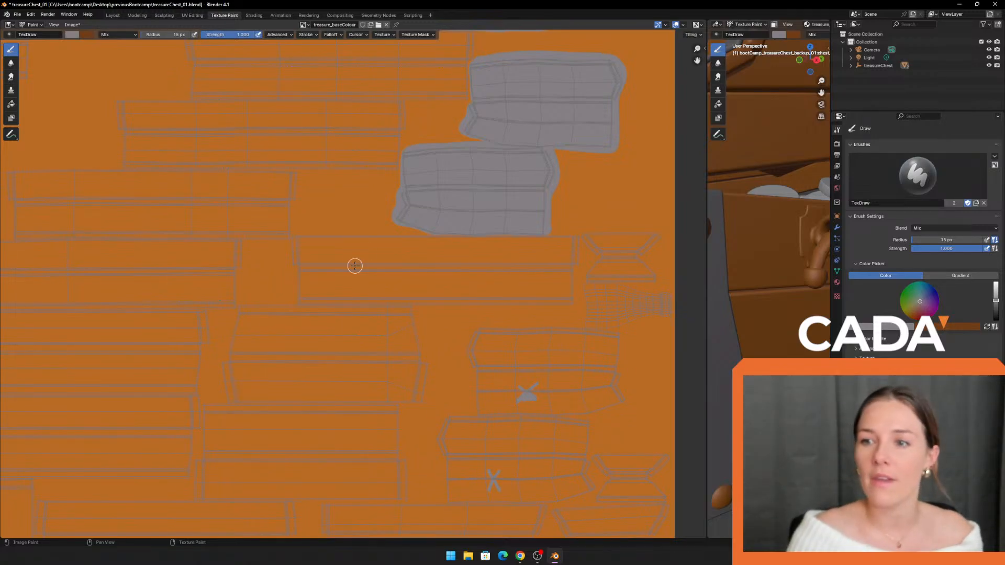
{"action": "middle_click_drag", "start_coordinate": [469, 420], "coordinate": [347, 284]}
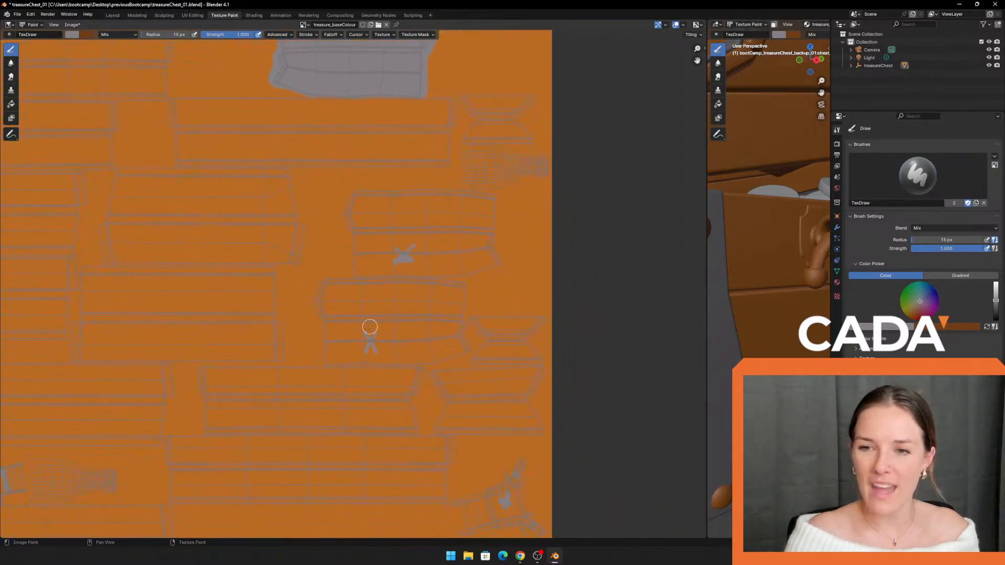
{"action": "scroll", "coordinate": [378, 340], "scroll_direction": "up", "scroll_amount": 2}
{"action": "middle_click_drag", "start_coordinate": [417, 320], "coordinate": [377, 305]}
{"action": "scroll", "coordinate": [378, 305], "scroll_direction": "up", "scroll_amount": 1}
{"action": "middle_click_drag", "start_coordinate": [445, 244], "coordinate": [330, 285]}
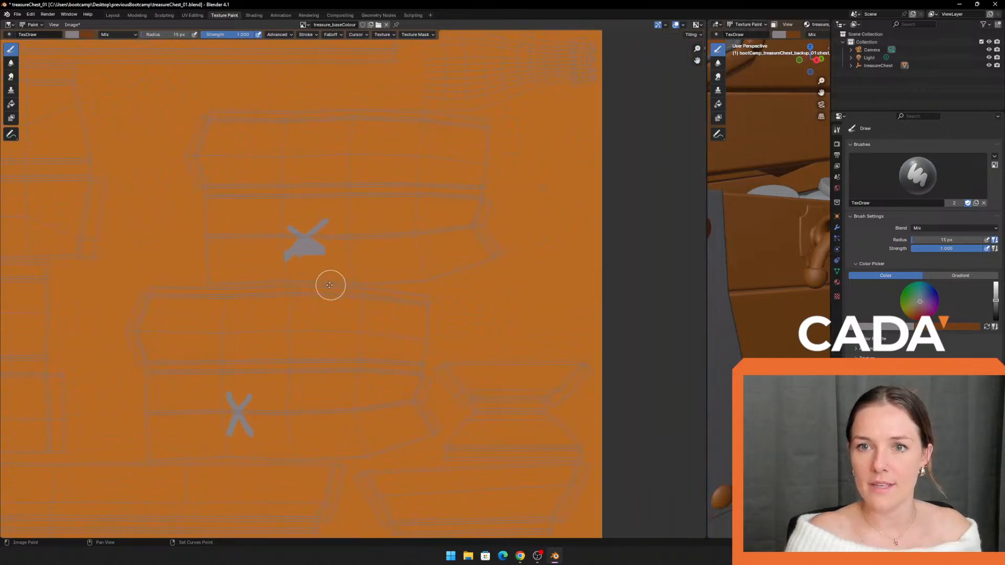
{"action": "mouse_move", "coordinate": [208, 112]}
{"action": "left_mouse_down"}
{"action": "mouse_move", "coordinate": [184, 157]}
{"action": "mouse_move", "coordinate": [202, 209]}
{"action": "mouse_move", "coordinate": [208, 151]}
{"action": "left_mouse_up"}
{"action": "left_click_drag", "start_coordinate": [218, 111], "coordinate": [384, 121]}
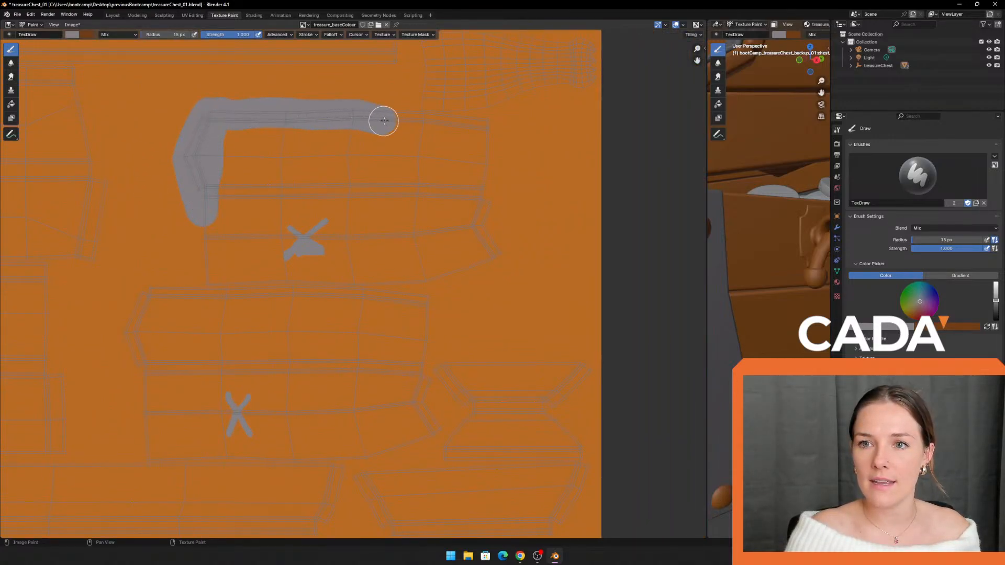
{"action": "mouse_move", "coordinate": [199, 205]}
{"action": "left_mouse_down"}
{"action": "mouse_move", "coordinate": [204, 282]}
{"action": "mouse_move", "coordinate": [415, 288]}
{"action": "mouse_move", "coordinate": [422, 349]}
{"action": "left_mouse_up"}
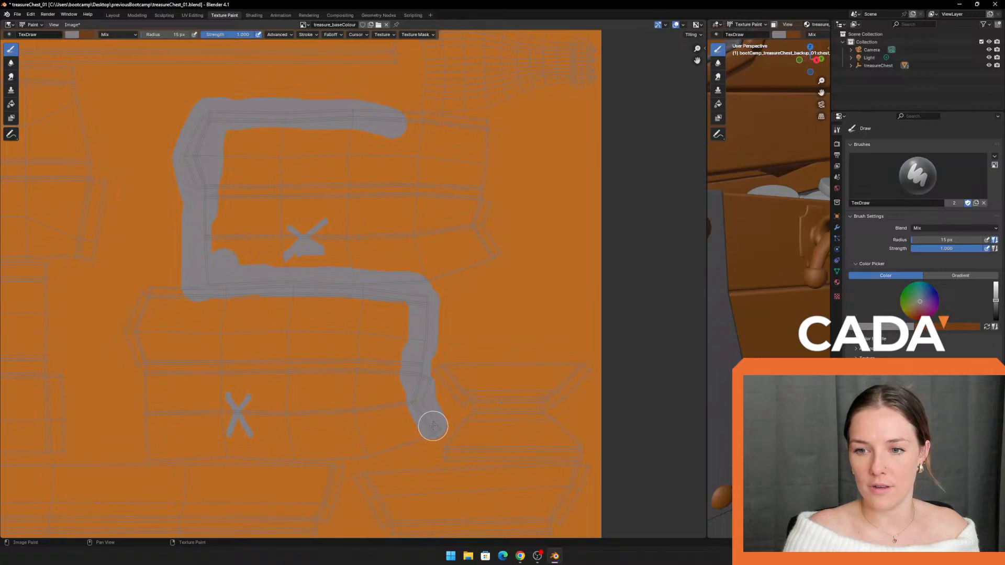
{"action": "left_click_drag", "start_coordinate": [433, 426], "coordinate": [368, 443]}
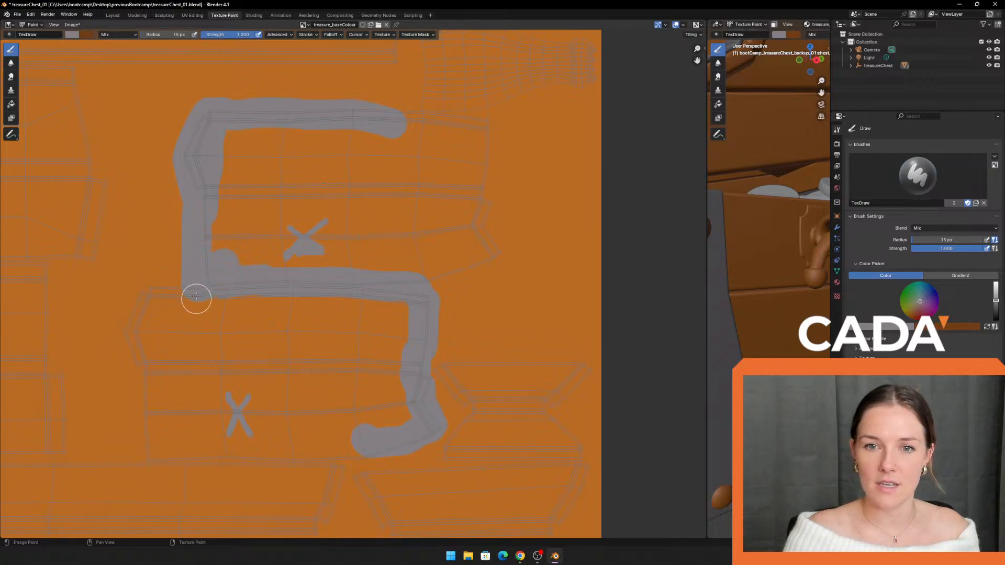
Step: Close the lowest cross-marked island's grey outline by painting down its left side and along its lower edge
{"action": "mouse_move", "coordinate": [196, 299]}
{"action": "left_mouse_down"}
{"action": "mouse_move", "coordinate": [180, 284]}
{"action": "mouse_move", "coordinate": [148, 289]}
{"action": "mouse_move", "coordinate": [128, 332]}
{"action": "mouse_move", "coordinate": [152, 364]}
{"action": "left_mouse_up"}
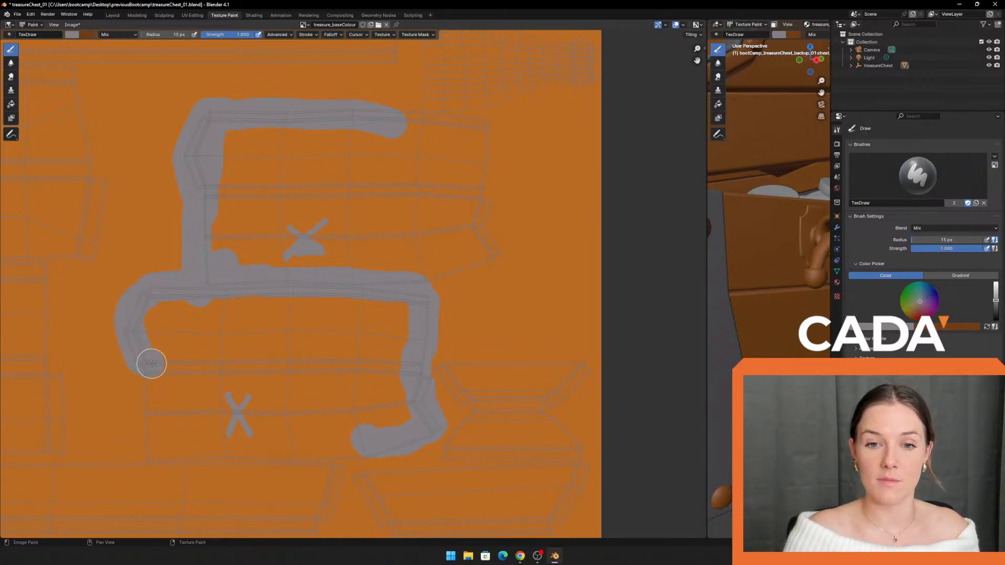
{"action": "scroll", "coordinate": [160, 400], "scroll_direction": "up", "scroll_amount": 4}
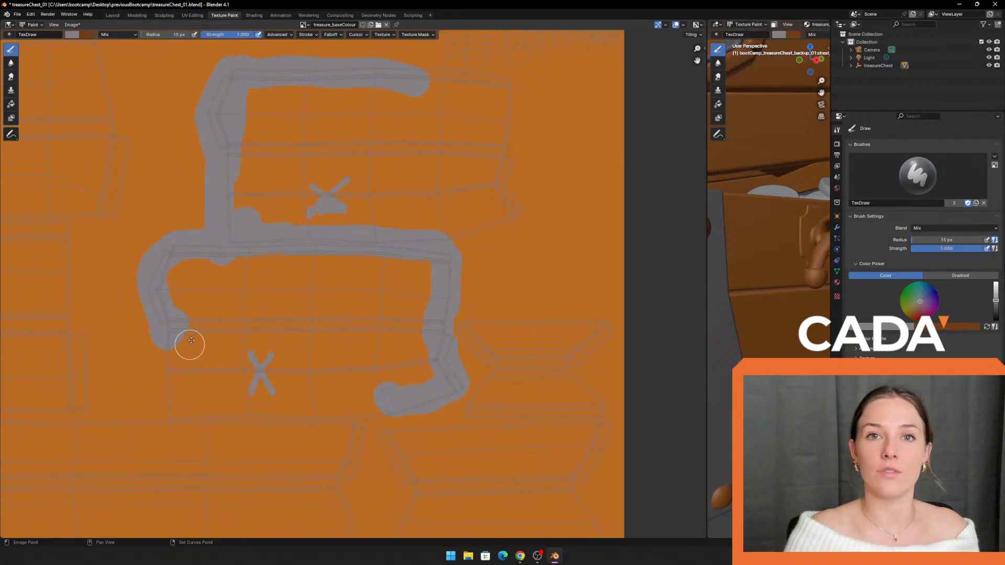
{"action": "middle_click_drag", "start_coordinate": [183, 281], "coordinate": [211, 288]}
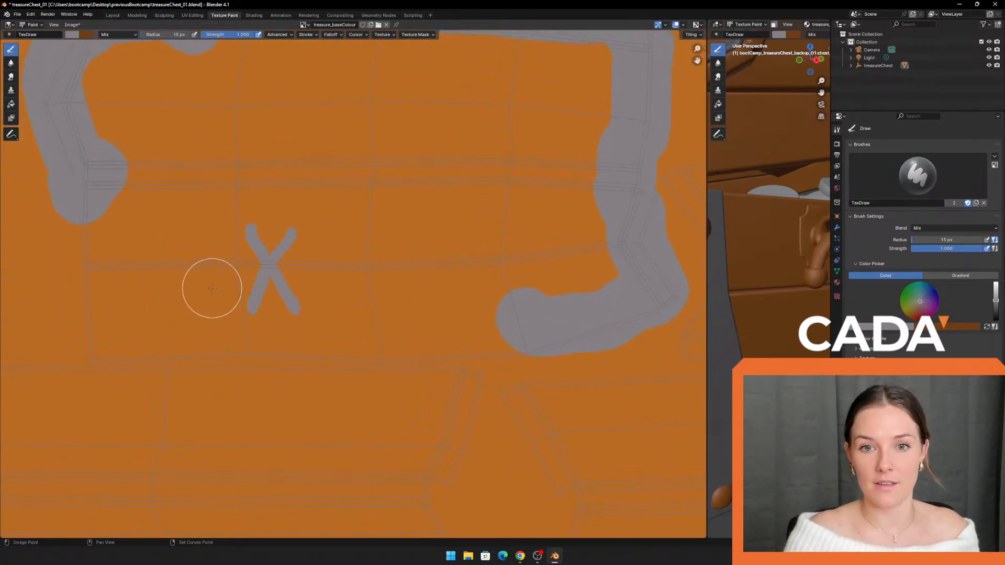
{"action": "scroll", "coordinate": [192, 273], "scroll_direction": "up", "scroll_amount": 1}
{"action": "middle_click_drag", "start_coordinate": [164, 243], "coordinate": [347, 242]}
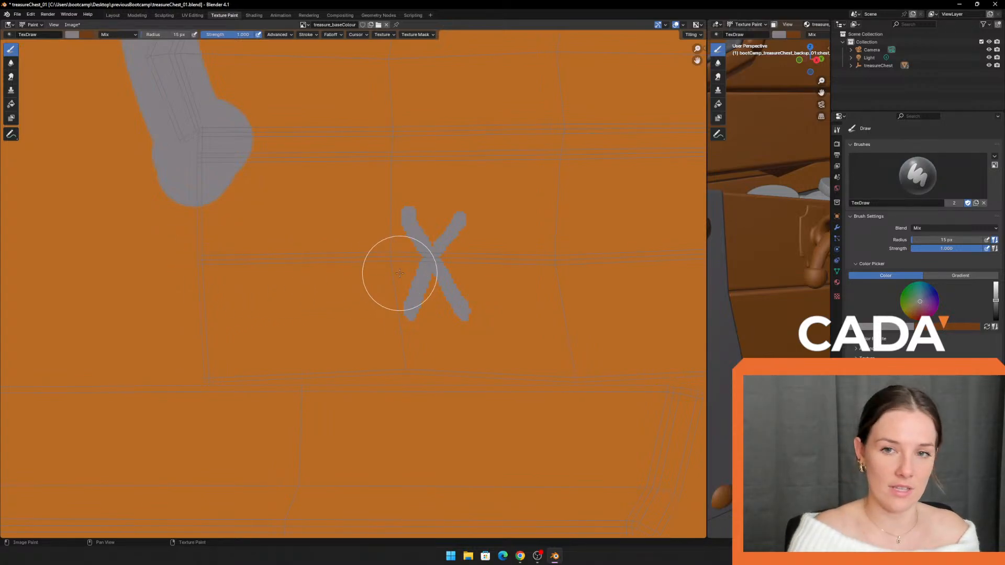
{"action": "mouse_move", "coordinate": [498, 294]}
{"action": "middle_mouse_down"}
{"action": "mouse_move", "coordinate": [377, 238]}
{"action": "mouse_move", "coordinate": [440, 234]}
{"action": "middle_mouse_up"}
{"action": "mouse_move", "coordinate": [150, 220]}
{"action": "left_mouse_down"}
{"action": "mouse_move", "coordinate": [161, 294]}
{"action": "mouse_move", "coordinate": [366, 294]}
{"action": "mouse_move", "coordinate": [454, 271]}
{"action": "left_mouse_up"}
{"action": "middle_click_drag", "start_coordinate": [471, 256], "coordinate": [294, 242]}
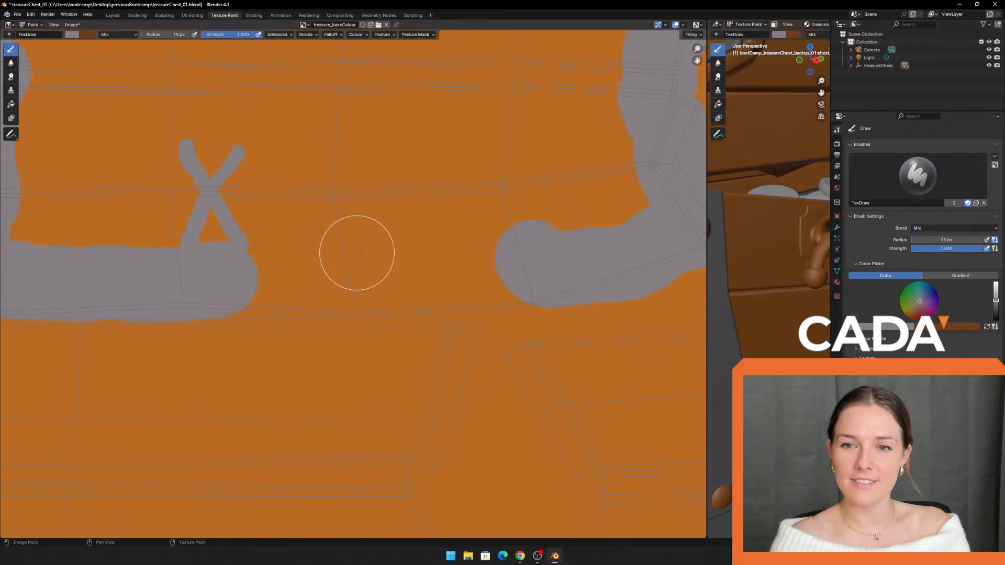
{"action": "scroll", "coordinate": [354, 251], "scroll_direction": "down", "scroll_amount": 8}
{"action": "scroll", "coordinate": [352, 268], "scroll_direction": "up", "scroll_amount": 8}
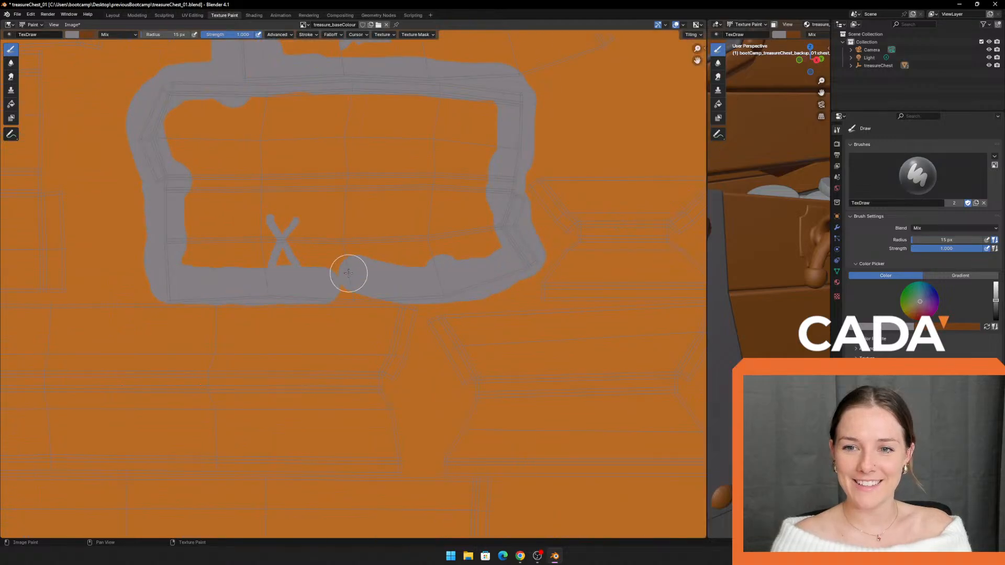
Step: Smooth the lowest island's lower grey outline and extend the island above's upper-edge outline to its far right corner
{"action": "left_click_drag", "start_coordinate": [285, 283], "coordinate": [484, 275]}
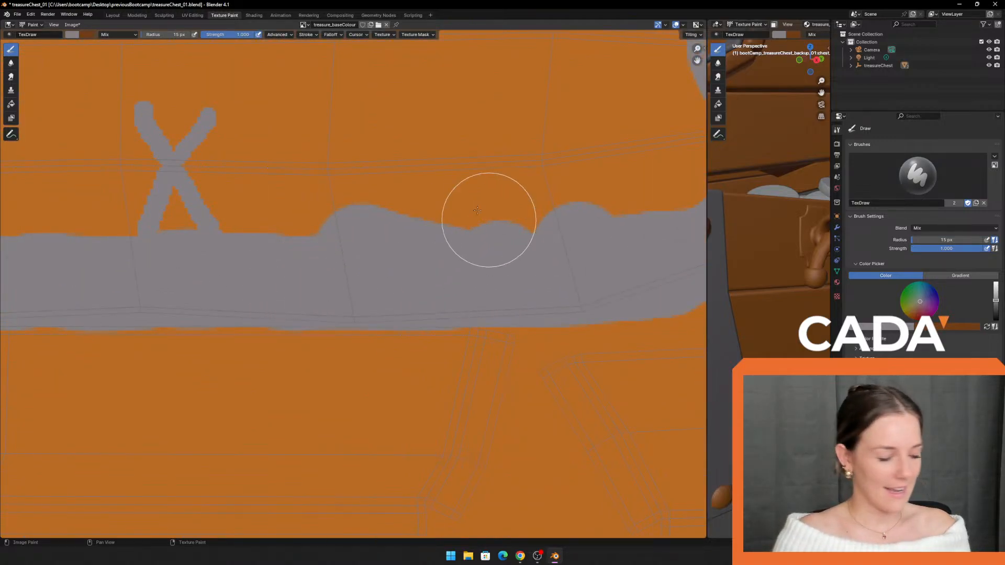
{"action": "scroll", "coordinate": [432, 168], "scroll_direction": "down", "scroll_amount": 5}
{"action": "mouse_move", "coordinate": [374, 157]}
{"action": "middle_mouse_down"}
{"action": "mouse_move", "coordinate": [354, 292]}
{"action": "mouse_move", "coordinate": [324, 392]}
{"action": "middle_mouse_up"}
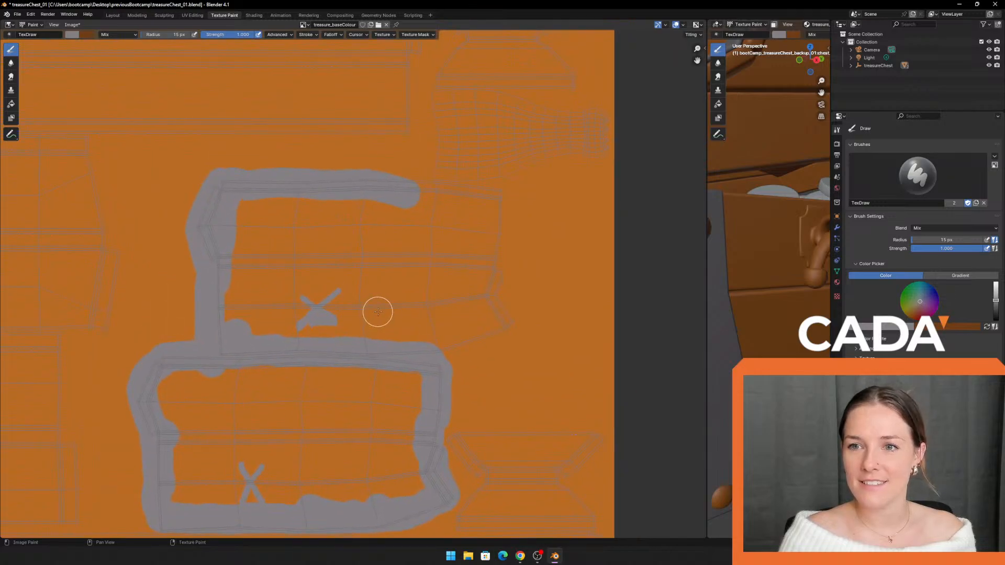
{"action": "scroll", "coordinate": [377, 297], "scroll_direction": "up", "scroll_amount": 1}
{"action": "scroll", "coordinate": [470, 212], "scroll_direction": "up", "scroll_amount": 4}
{"action": "scroll", "coordinate": [375, 234], "scroll_direction": "up", "scroll_amount": 1}
{"action": "middle_click_drag", "start_coordinate": [415, 128], "coordinate": [286, 248]}
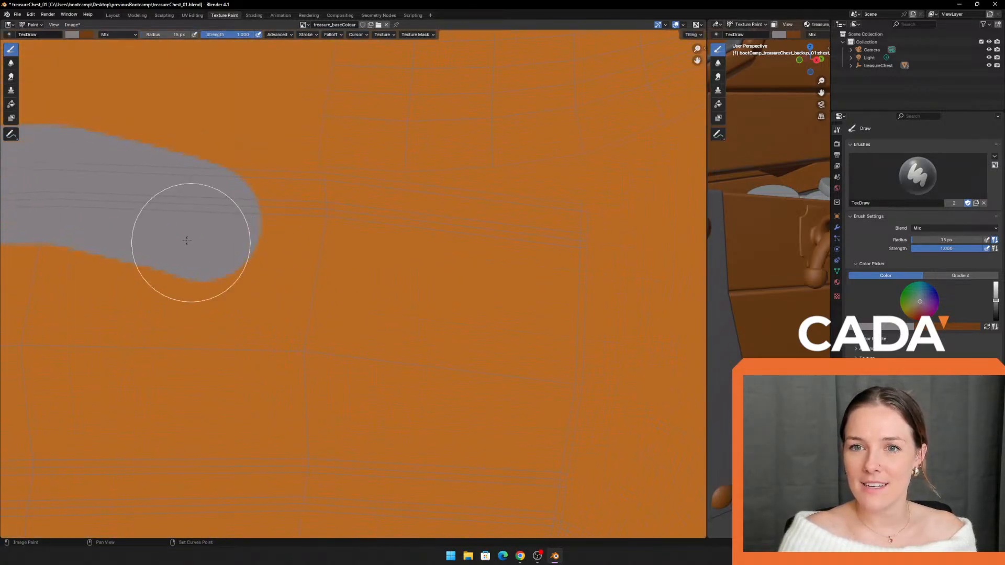
{"action": "left_click_drag", "start_coordinate": [231, 218], "coordinate": [577, 242]}
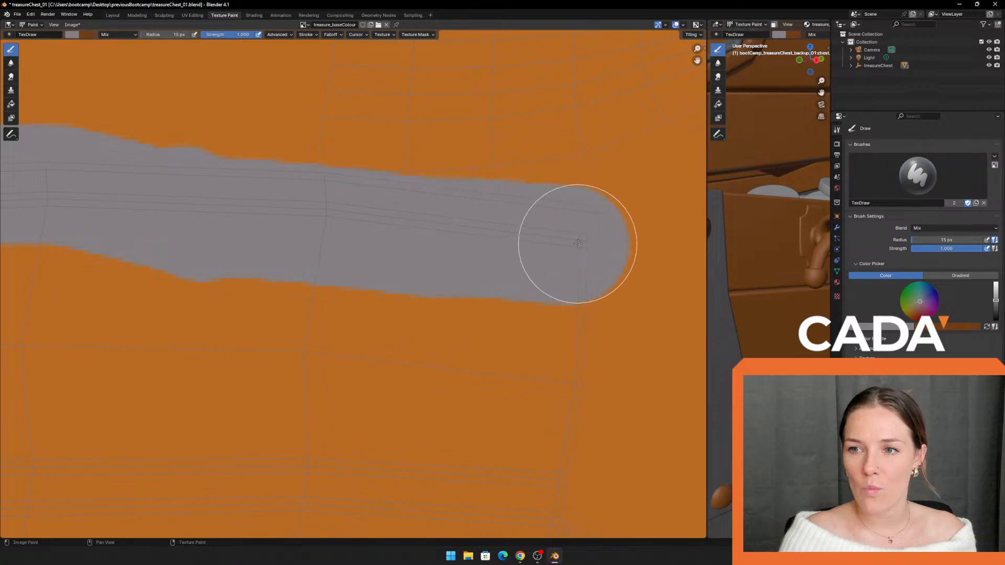
Step: Close the upper island's grey outline by painting down its right side and back along the slanted lower-right edge
{"action": "mouse_move", "coordinate": [631, 293]}
{"action": "middle_mouse_down"}
{"action": "mouse_move", "coordinate": [534, 325]}
{"action": "mouse_move", "coordinate": [480, 186]}
{"action": "middle_mouse_up"}
{"action": "mouse_move", "coordinate": [487, 128]}
{"action": "left_mouse_down"}
{"action": "mouse_move", "coordinate": [474, 144]}
{"action": "mouse_move", "coordinate": [442, 294]}
{"action": "mouse_move", "coordinate": [449, 350]}
{"action": "mouse_move", "coordinate": [483, 405]}
{"action": "left_mouse_up"}
{"action": "mouse_move", "coordinate": [483, 404]}
{"action": "middle_mouse_down"}
{"action": "mouse_move", "coordinate": [456, 314]}
{"action": "mouse_move", "coordinate": [539, 303]}
{"action": "middle_mouse_up"}
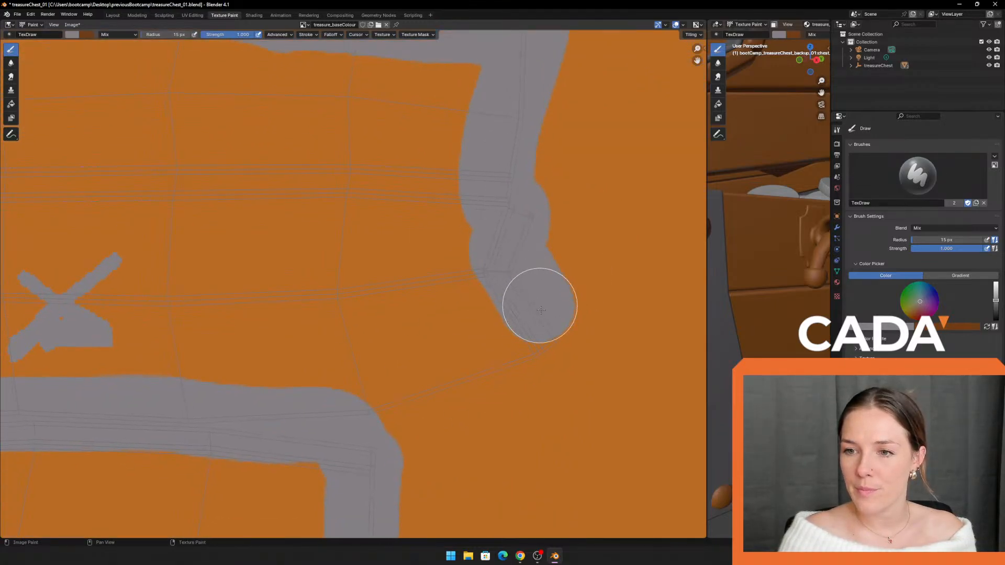
{"action": "left_click_drag", "start_coordinate": [539, 303], "coordinate": [563, 338]}
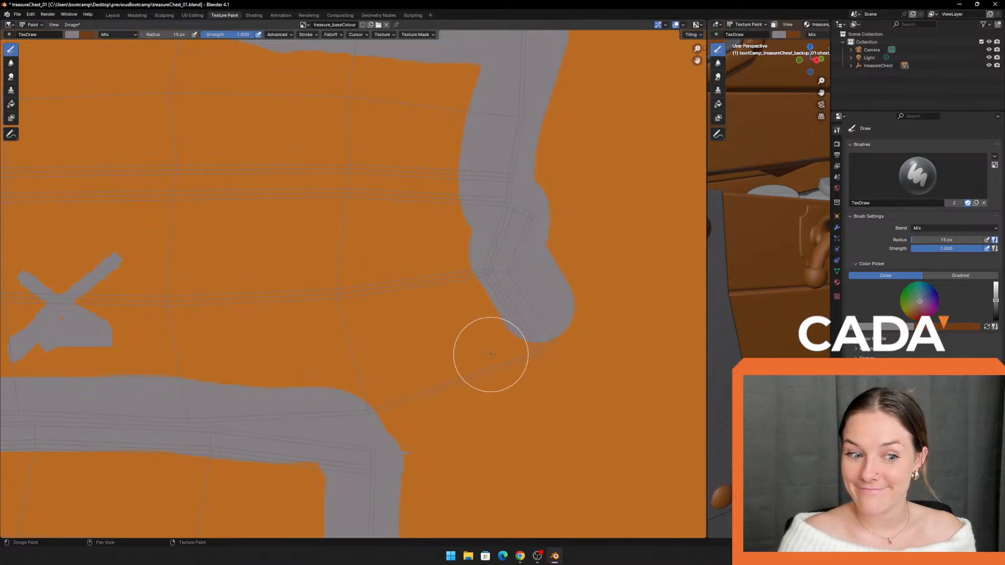
{"action": "scroll", "coordinate": [487, 350], "scroll_direction": "down", "scroll_amount": 4}
{"action": "middle_click_drag", "start_coordinate": [343, 314], "coordinate": [421, 283]}
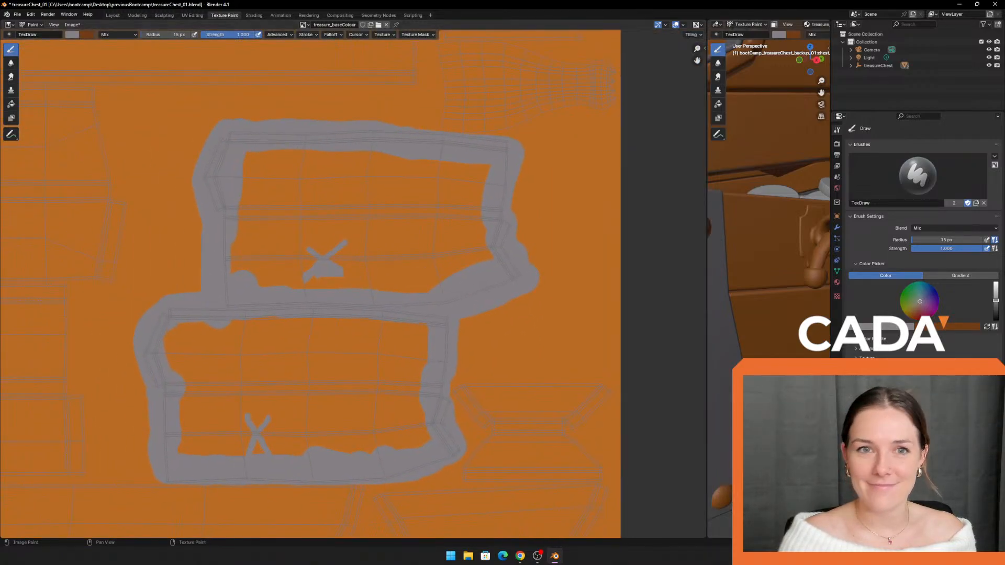
Step: Fill both outlined islands with grey and paint over the small orange triangle left at the lower cross
{"action": "left_click", "coordinate": [10, 103]}
{"action": "left_click", "coordinate": [297, 209]}
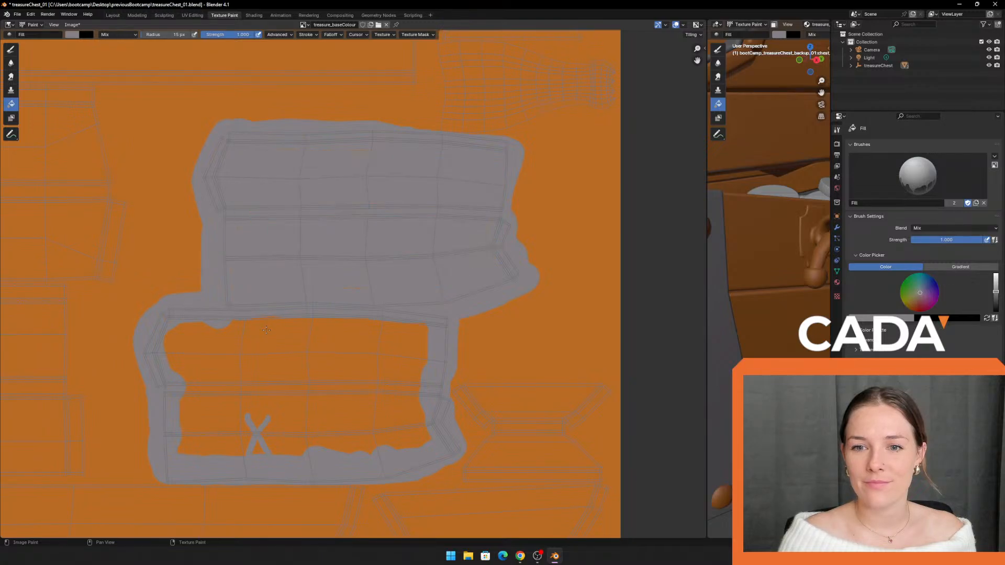
{"action": "left_click", "coordinate": [231, 356]}
{"action": "left_click", "coordinate": [11, 48]}
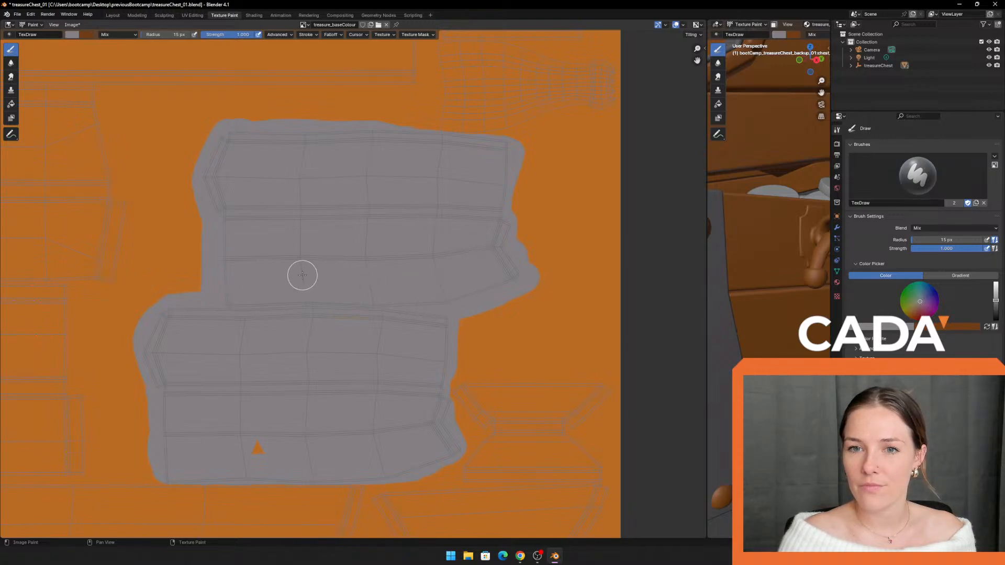
{"action": "middle_click_drag", "start_coordinate": [312, 290], "coordinate": [354, 224]}
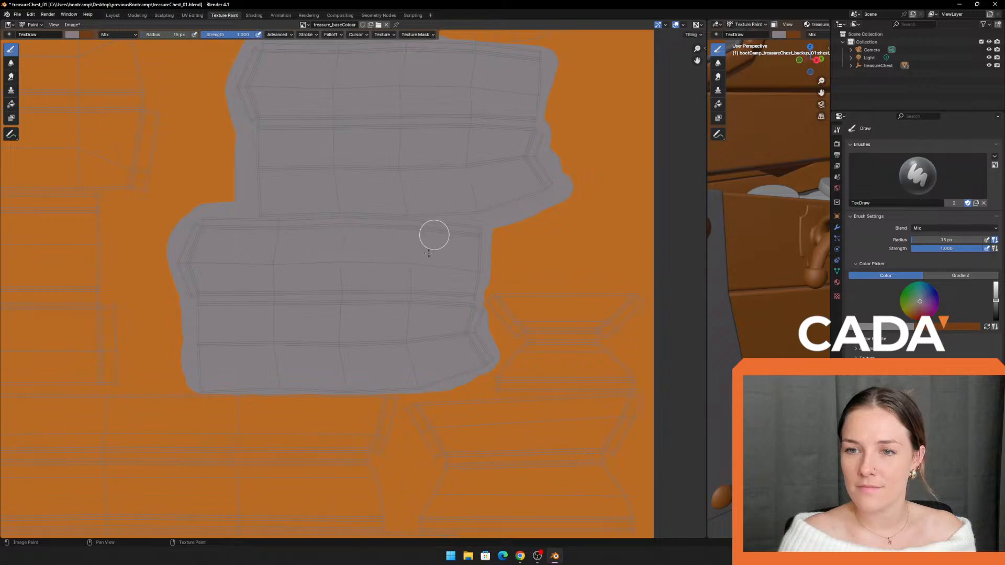
Step: Examine the grey corner posts and lid straps on the 3D chest, including the areas around the hinges and side handle
{"action": "scroll", "coordinate": [319, 342], "scroll_direction": "down", "scroll_amount": 5}
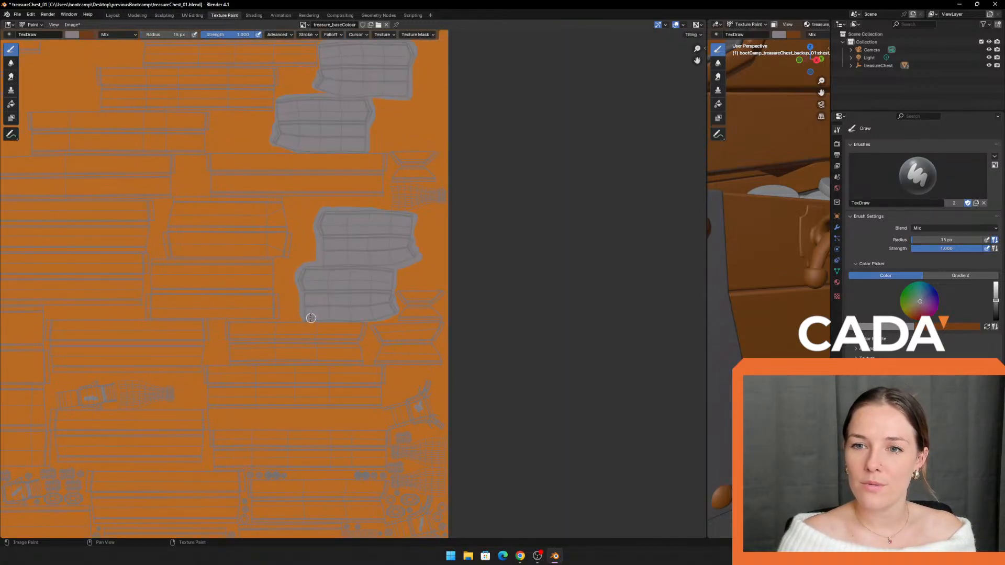
{"action": "scroll", "coordinate": [311, 318], "scroll_direction": "down", "scroll_amount": 5}
{"action": "left_click_drag", "start_coordinate": [708, 286], "coordinate": [168, 285]}
{"action": "scroll", "coordinate": [242, 278], "scroll_direction": "down", "scroll_amount": 3}
{"action": "mouse_move", "coordinate": [338, 325]}
{"action": "middle_mouse_down"}
{"action": "mouse_move", "coordinate": [530, 300]}
{"action": "mouse_move", "coordinate": [585, 200]}
{"action": "middle_mouse_up"}
{"action": "middle_click_drag", "start_coordinate": [656, 125], "coordinate": [684, 336]}
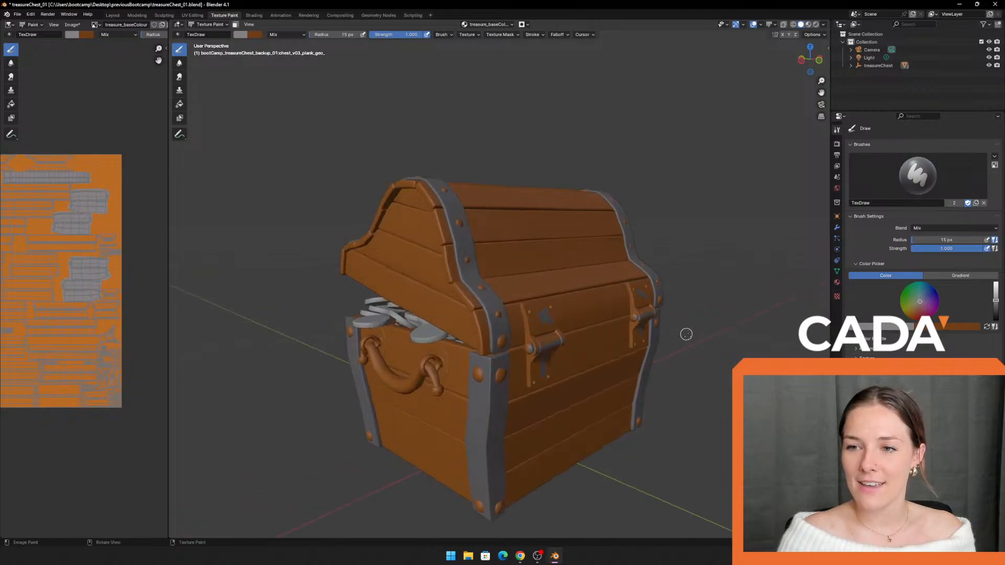
{"action": "scroll", "coordinate": [685, 337], "scroll_direction": "up", "scroll_amount": 5}
{"action": "middle_click_drag", "start_coordinate": [747, 239], "coordinate": [383, 282]}
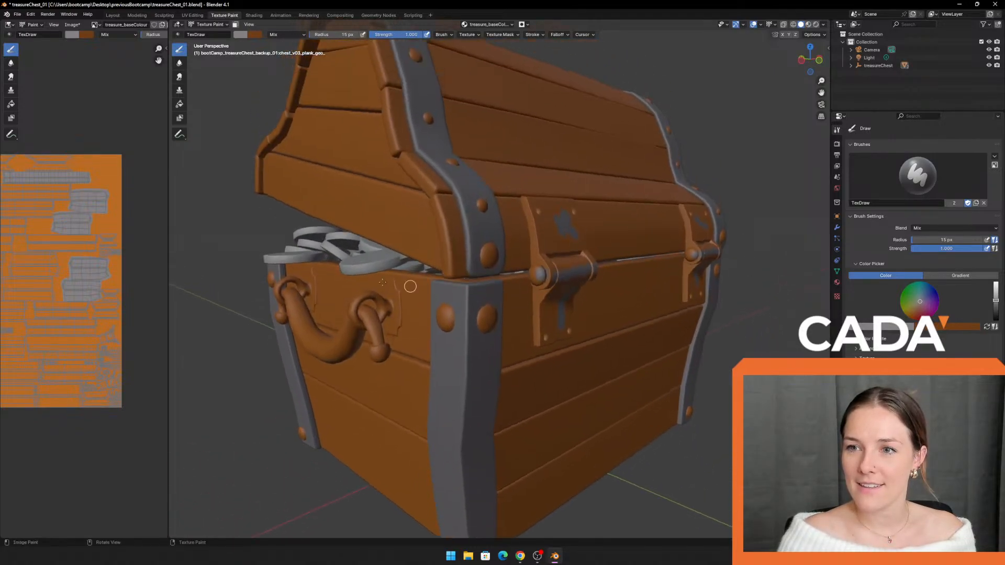
Step: Paint the upper marked hinge-plate island completely grey in the texture, including its curved arms and narrow end strips
{"action": "left_click_drag", "start_coordinate": [166, 180], "coordinate": [648, 184]}
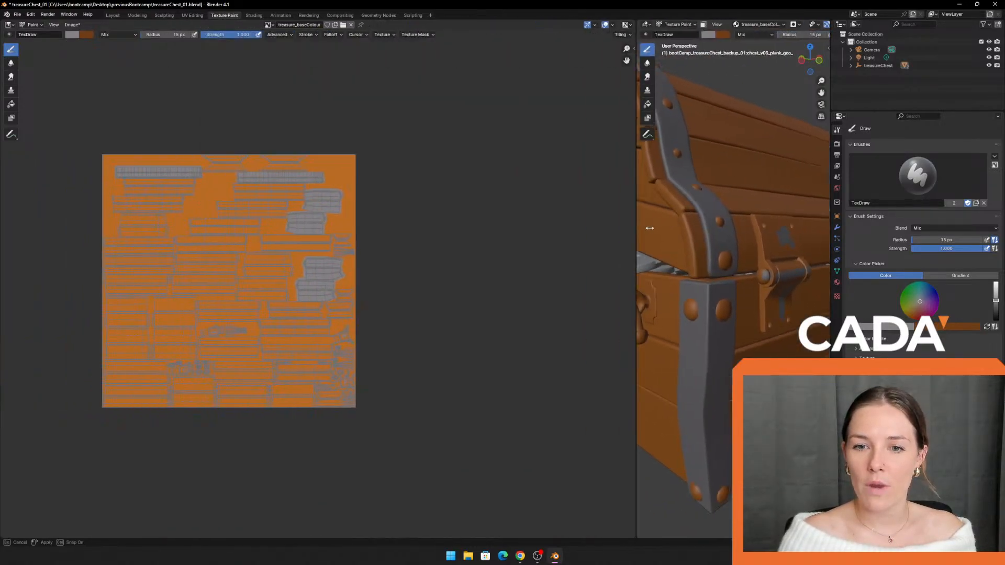
{"action": "scroll", "coordinate": [319, 365], "scroll_direction": "up", "scroll_amount": 4}
{"action": "middle_click_drag", "start_coordinate": [286, 368], "coordinate": [316, 179]}
{"action": "scroll", "coordinate": [316, 179], "scroll_direction": "up", "scroll_amount": 4}
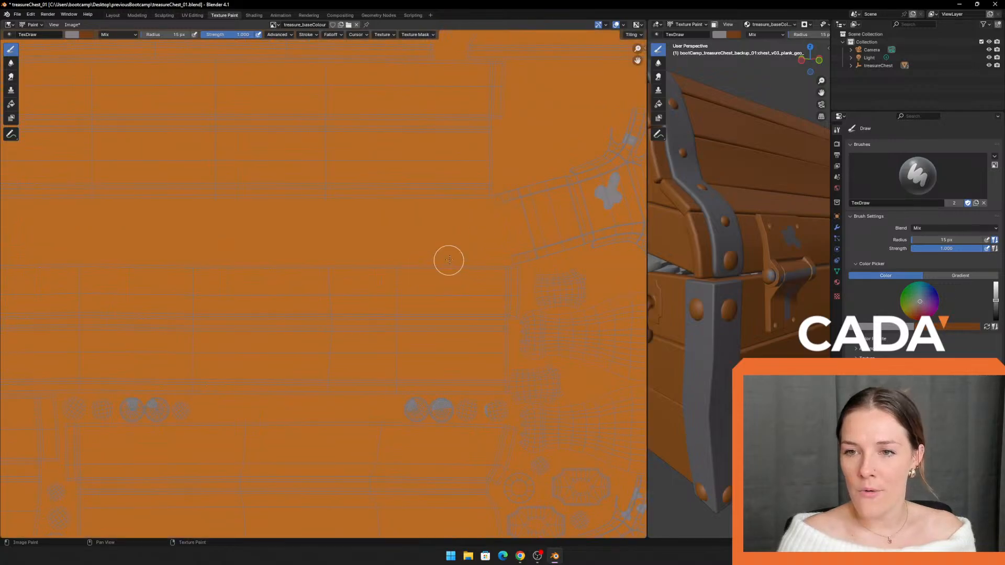
{"action": "mouse_move", "coordinate": [507, 218]}
{"action": "middle_mouse_down"}
{"action": "mouse_move", "coordinate": [212, 256]}
{"action": "mouse_move", "coordinate": [309, 259]}
{"action": "mouse_move", "coordinate": [397, 282]}
{"action": "mouse_move", "coordinate": [309, 290]}
{"action": "middle_mouse_up"}
{"action": "scroll", "coordinate": [299, 243], "scroll_direction": "up", "scroll_amount": 2}
{"action": "scroll", "coordinate": [418, 288], "scroll_direction": "up", "scroll_amount": 1}
{"action": "mouse_move", "coordinate": [224, 250]}
{"action": "left_mouse_down"}
{"action": "mouse_move", "coordinate": [205, 256]}
{"action": "mouse_move", "coordinate": [381, 213]}
{"action": "mouse_move", "coordinate": [422, 135]}
{"action": "mouse_move", "coordinate": [480, 80]}
{"action": "mouse_move", "coordinate": [473, 252]}
{"action": "mouse_move", "coordinate": [564, 353]}
{"action": "mouse_move", "coordinate": [545, 372]}
{"action": "mouse_move", "coordinate": [460, 341]}
{"action": "mouse_move", "coordinate": [482, 334]}
{"action": "mouse_move", "coordinate": [226, 360]}
{"action": "mouse_move", "coordinate": [251, 314]}
{"action": "mouse_move", "coordinate": [489, 292]}
{"action": "mouse_move", "coordinate": [429, 215]}
{"action": "mouse_move", "coordinate": [278, 276]}
{"action": "mouse_move", "coordinate": [341, 220]}
{"action": "mouse_move", "coordinate": [342, 230]}
{"action": "left_mouse_up"}
{"action": "key", "text": "ctrl+z"}
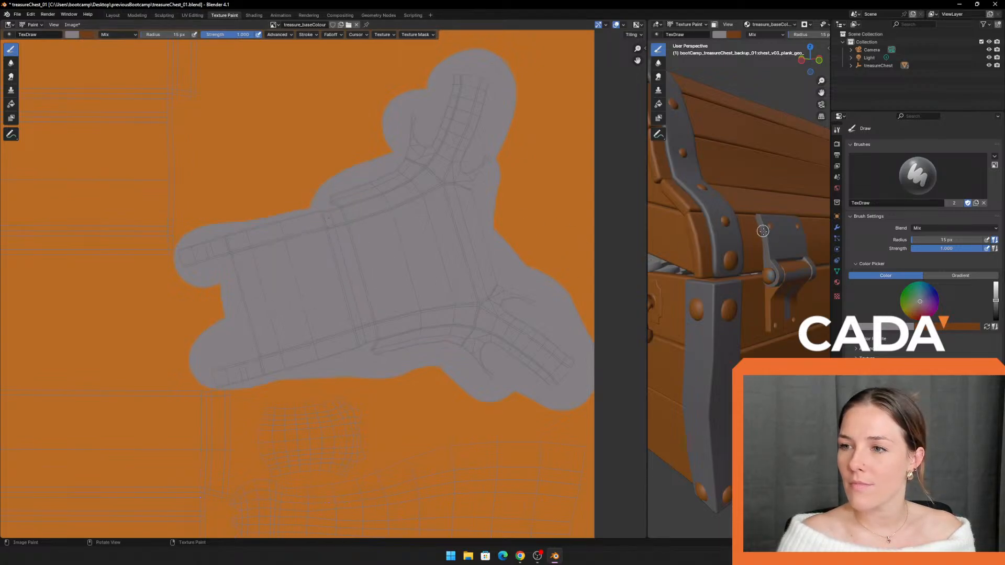
Step: Reduce the brush radius to 13 px and paint the first round rivet island in the row of four grey
{"action": "scroll", "coordinate": [408, 355], "scroll_direction": "down", "scroll_amount": 1}
{"action": "middle_click_drag", "start_coordinate": [391, 367], "coordinate": [375, 123]}
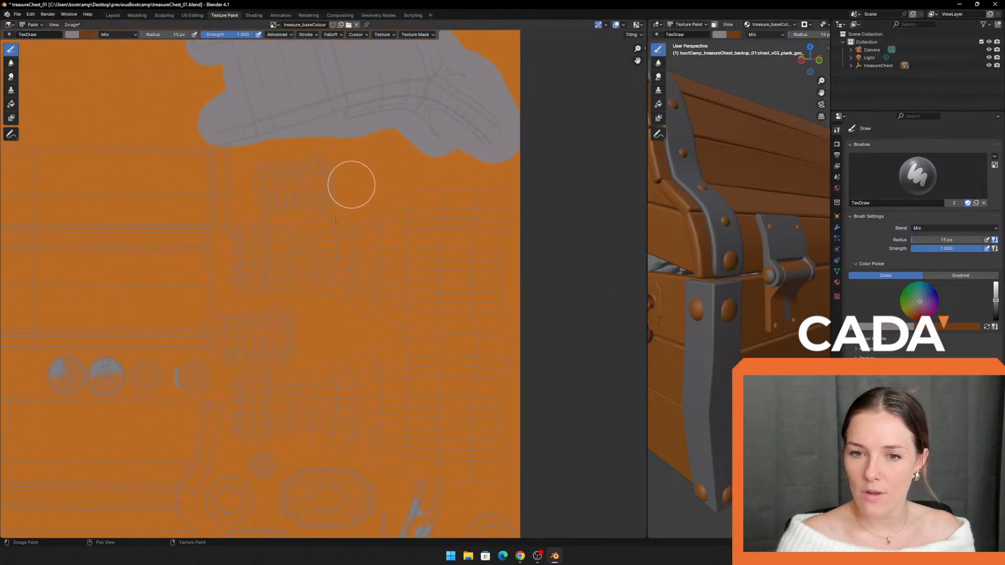
{"action": "scroll", "coordinate": [335, 204], "scroll_direction": "down", "scroll_amount": 1}
{"action": "middle_click_drag", "start_coordinate": [258, 301], "coordinate": [403, 199]}
{"action": "scroll", "coordinate": [272, 266], "scroll_direction": "up", "scroll_amount": 3}
{"action": "middle_click_drag", "start_coordinate": [203, 222], "coordinate": [303, 266]}
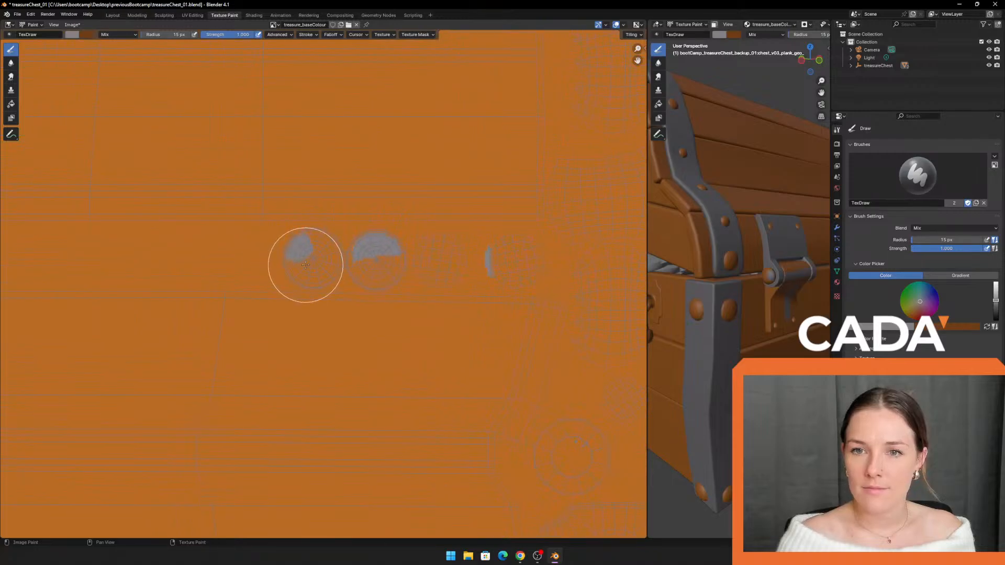
{"action": "scroll", "coordinate": [311, 259], "scroll_direction": "up", "scroll_amount": 3}
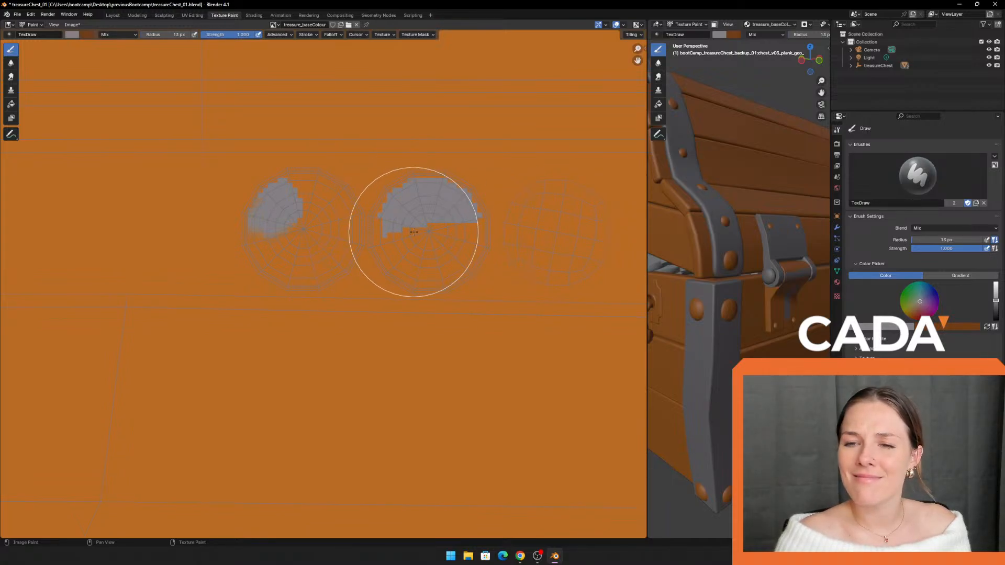
{"action": "middle_click_drag", "start_coordinate": [413, 225], "coordinate": [341, 223]}
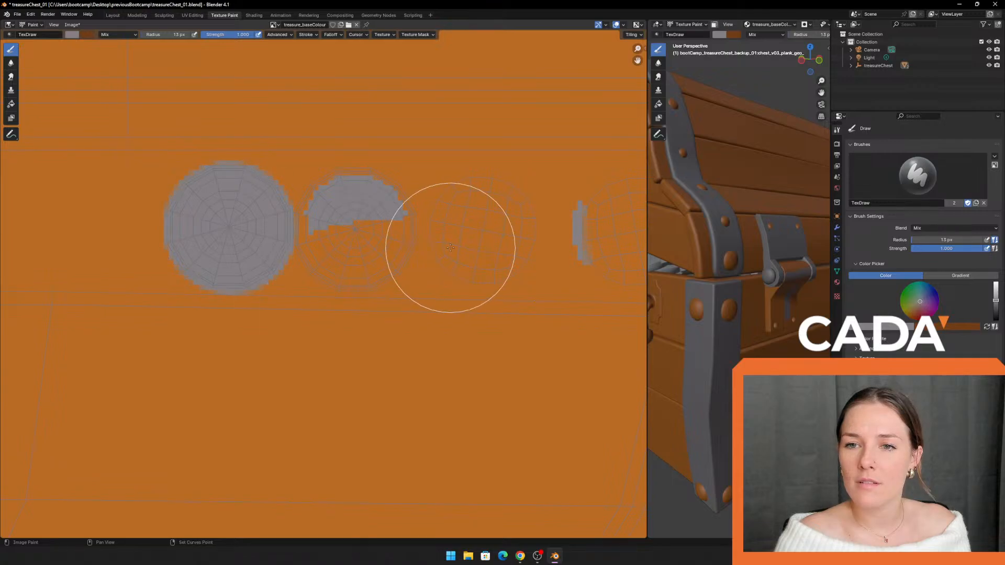
Step: Paint the remaining three round rivet islands in the row grey
{"action": "middle_click_drag", "start_coordinate": [449, 229], "coordinate": [319, 230]}
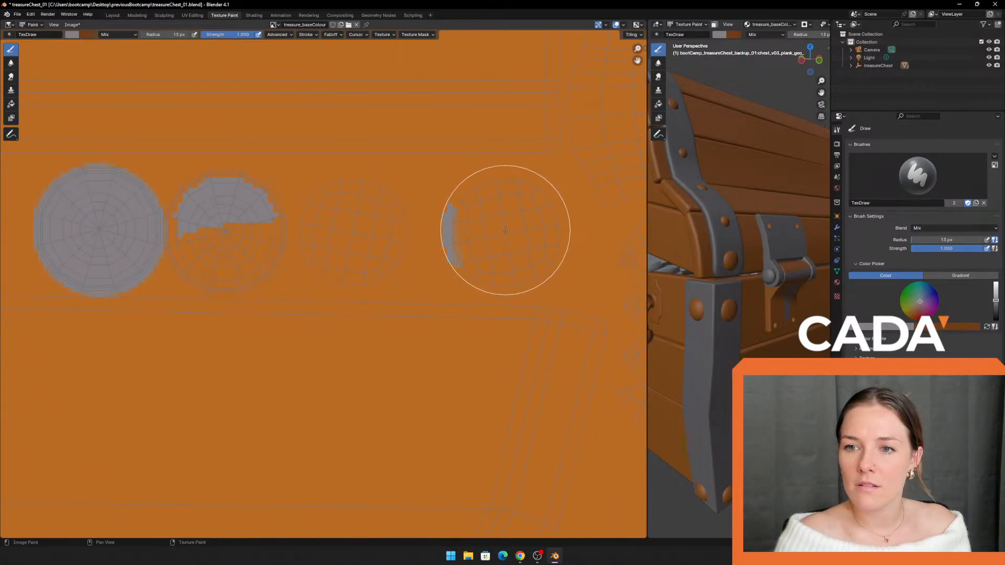
{"action": "scroll", "coordinate": [371, 254], "scroll_direction": "down", "scroll_amount": 3}
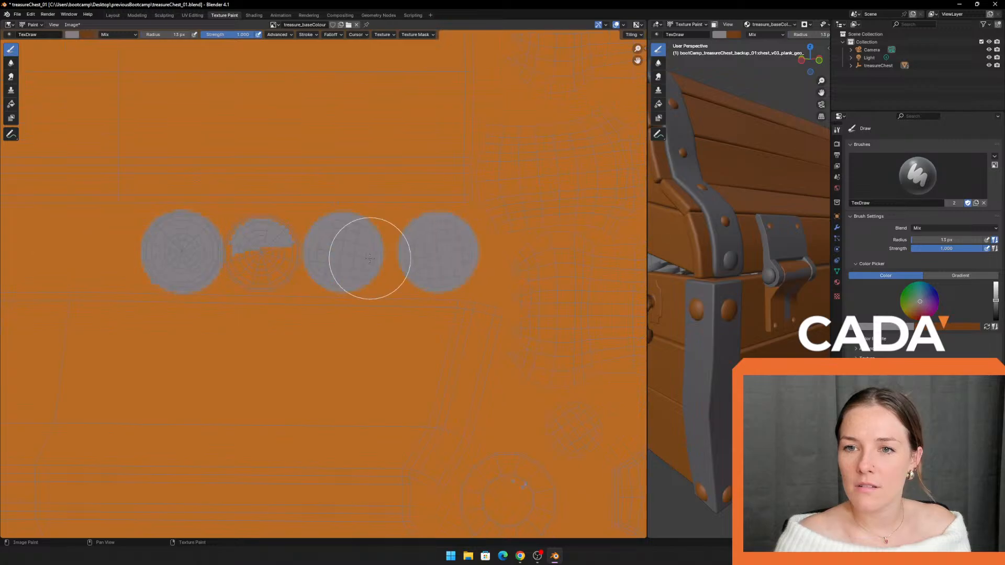
{"action": "scroll", "coordinate": [314, 238], "scroll_direction": "up", "scroll_amount": 4}
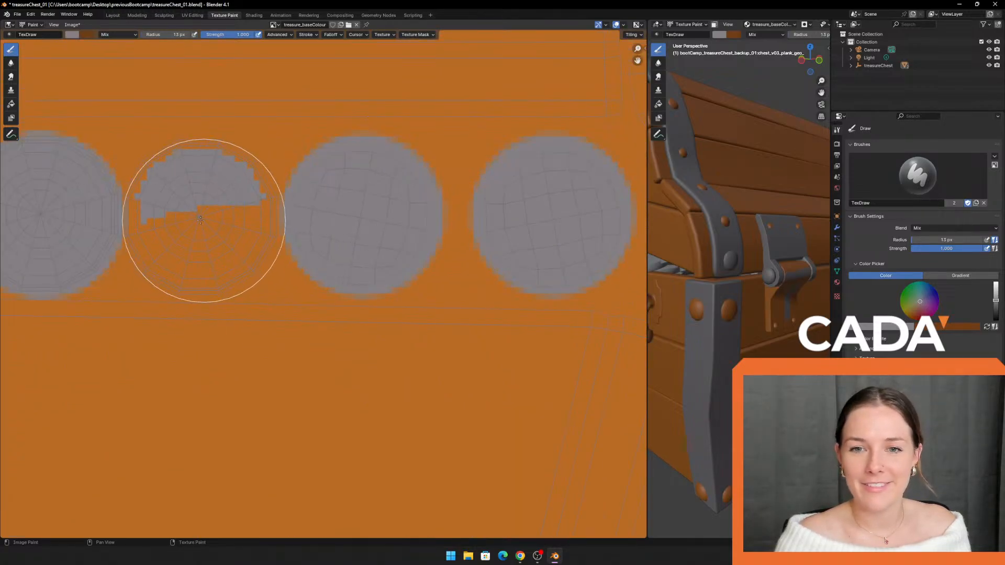
{"action": "left_click_drag", "start_coordinate": [198, 218], "coordinate": [195, 218]}
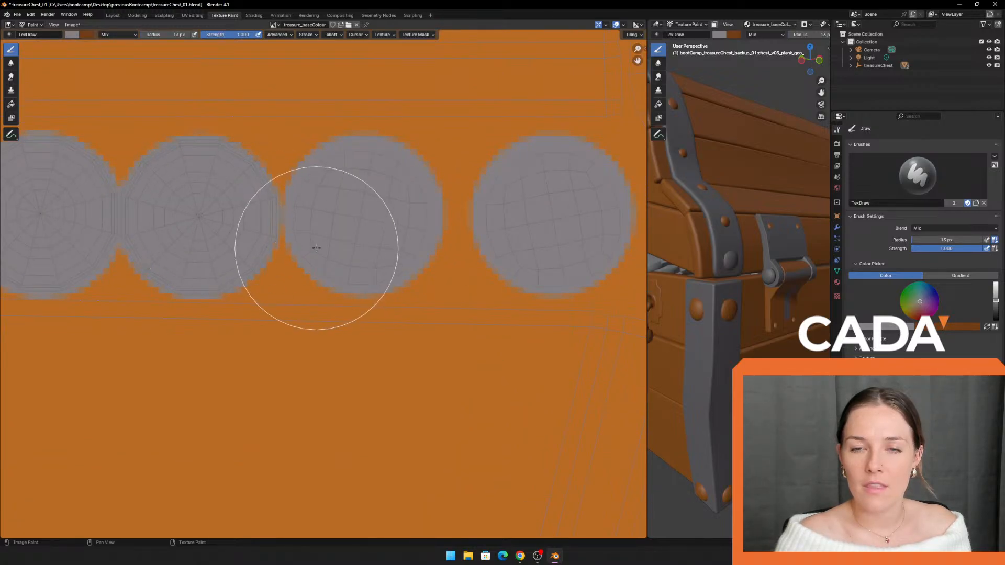
{"action": "scroll", "coordinate": [313, 272], "scroll_direction": "down", "scroll_amount": 2}
{"action": "scroll", "coordinate": [308, 252], "scroll_direction": "up", "scroll_amount": 3}
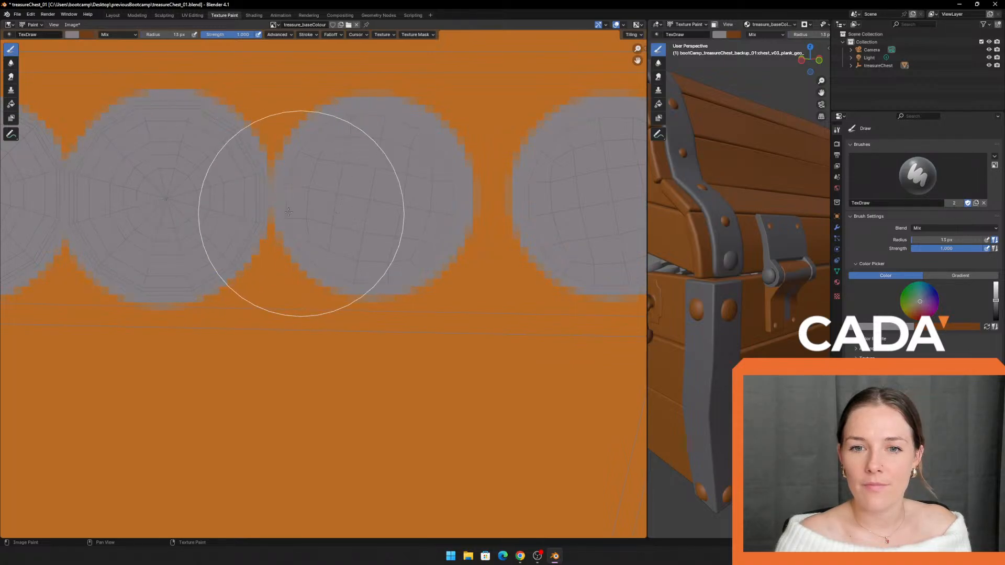
{"action": "scroll", "coordinate": [202, 188], "scroll_direction": "down", "scroll_amount": 10}
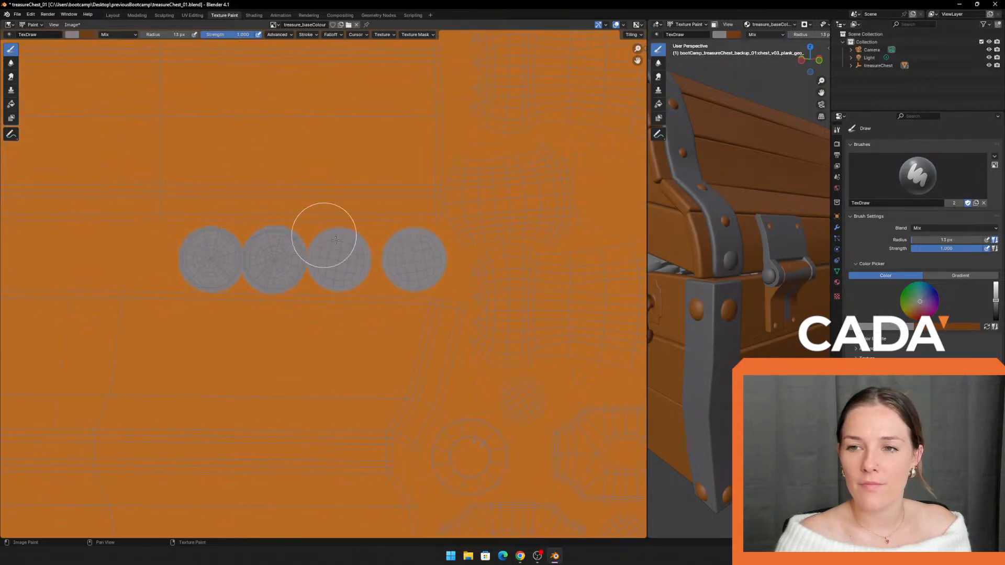
Step: Mark the side handle, its rings, end knob and mounting plates with short grey strokes on the 3D chest
{"action": "scroll", "coordinate": [262, 308], "scroll_direction": "up", "scroll_amount": 6}
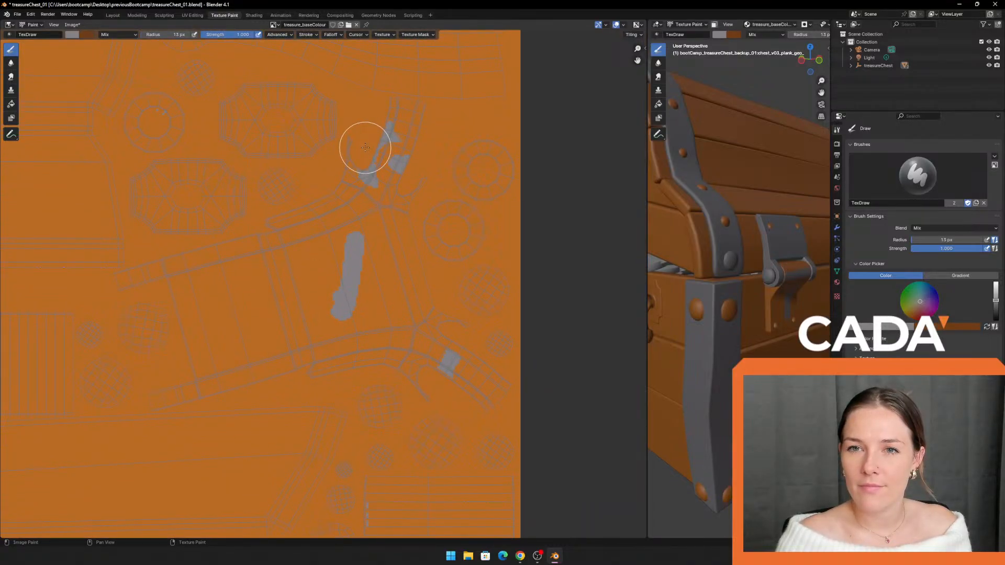
{"action": "scroll", "coordinate": [676, 257], "scroll_direction": "down", "scroll_amount": 5}
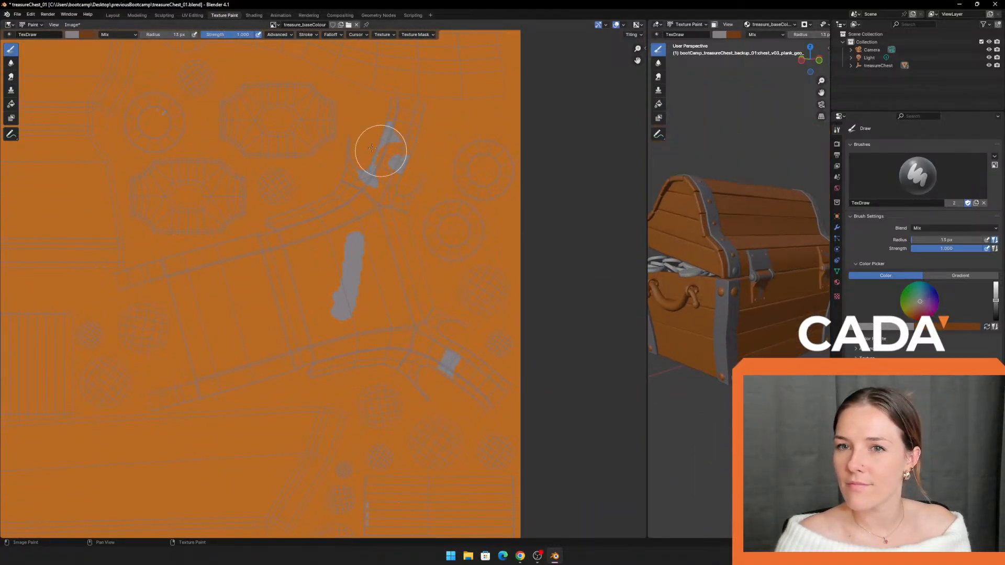
{"action": "scroll", "coordinate": [693, 302], "scroll_direction": "up", "scroll_amount": 5}
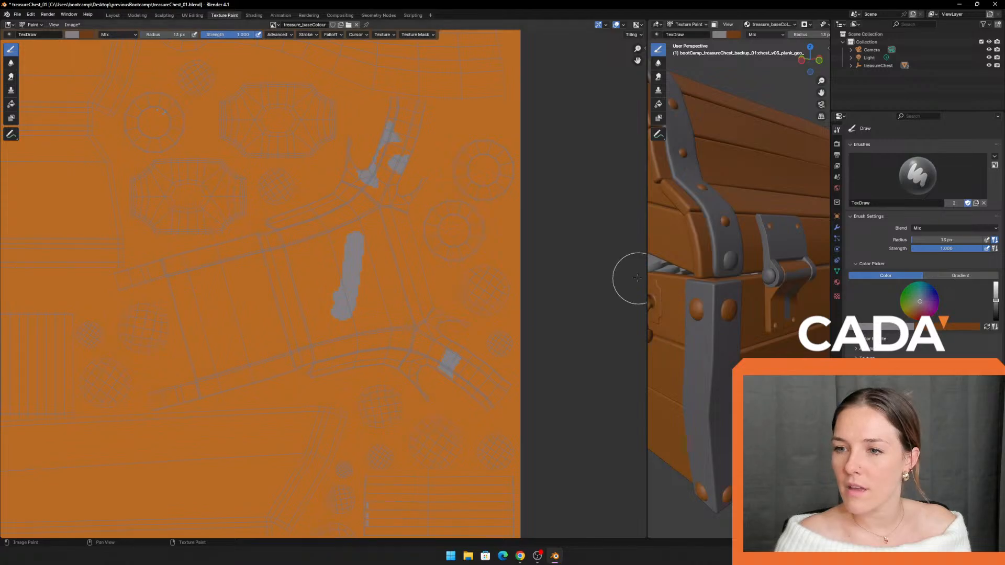
{"action": "left_click_drag", "start_coordinate": [648, 254], "coordinate": [336, 255]}
{"action": "scroll", "coordinate": [567, 296], "scroll_direction": "down", "scroll_amount": 3}
{"action": "scroll", "coordinate": [566, 295], "scroll_direction": "up", "scroll_amount": 6}
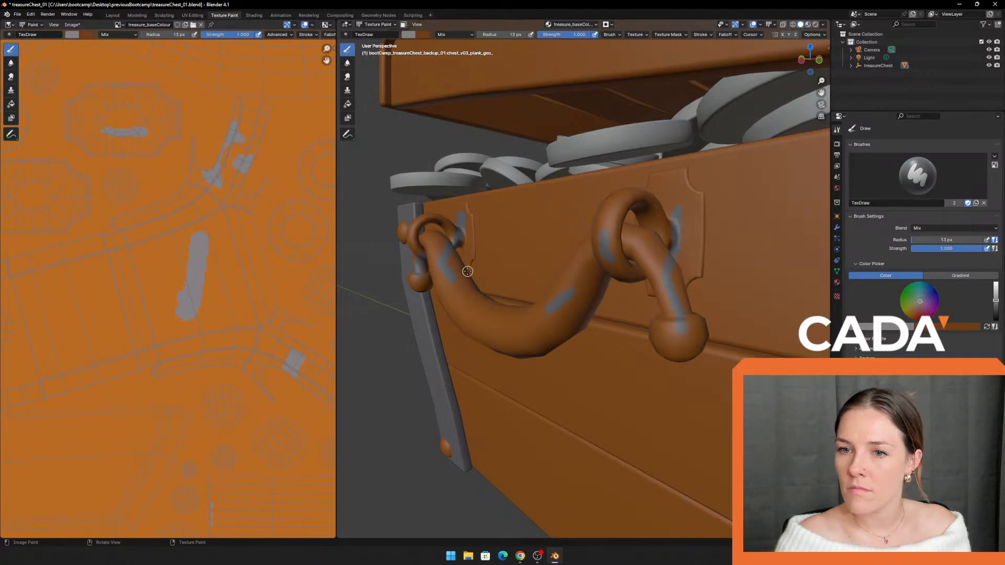
{"action": "middle_click_drag", "start_coordinate": [378, 261], "coordinate": [432, 266]}
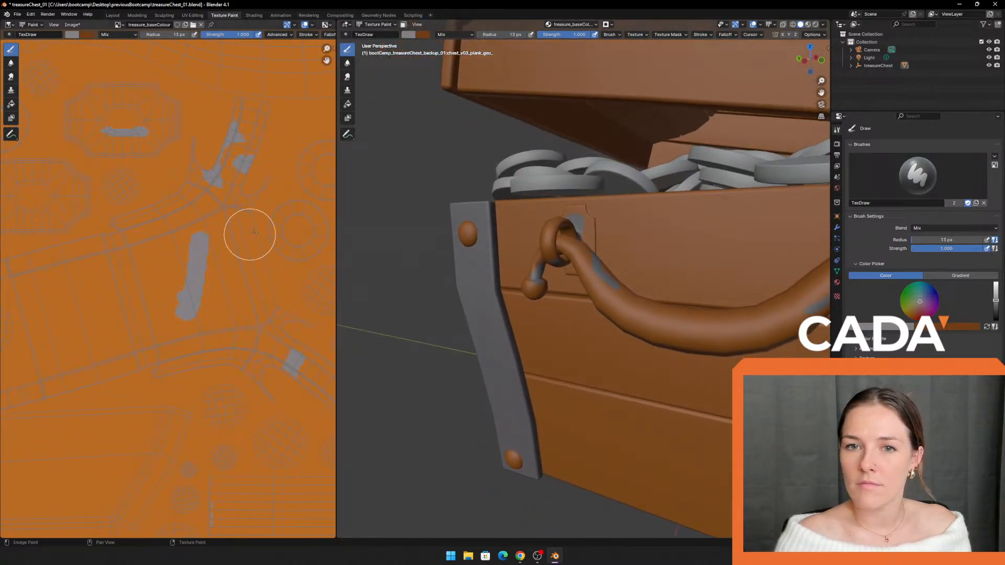
Step: Paint the upper curved arm of the lower hinge-plate island grey over its existing marks
{"action": "left_click_drag", "start_coordinate": [336, 247], "coordinate": [647, 250]}
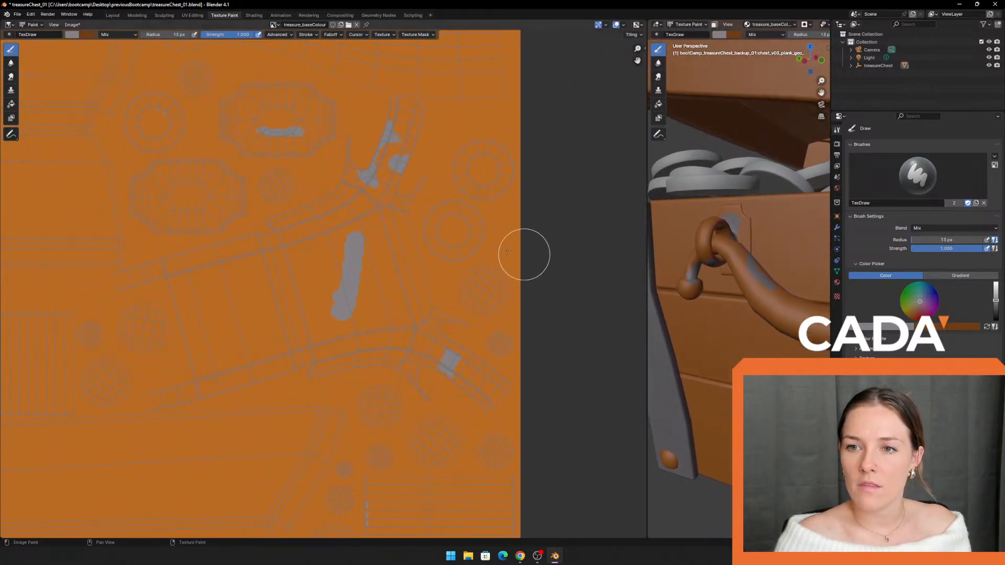
{"action": "mouse_move", "coordinate": [369, 158]}
{"action": "left_mouse_down"}
{"action": "mouse_move", "coordinate": [362, 150]}
{"action": "mouse_move", "coordinate": [411, 178]}
{"action": "left_mouse_up"}
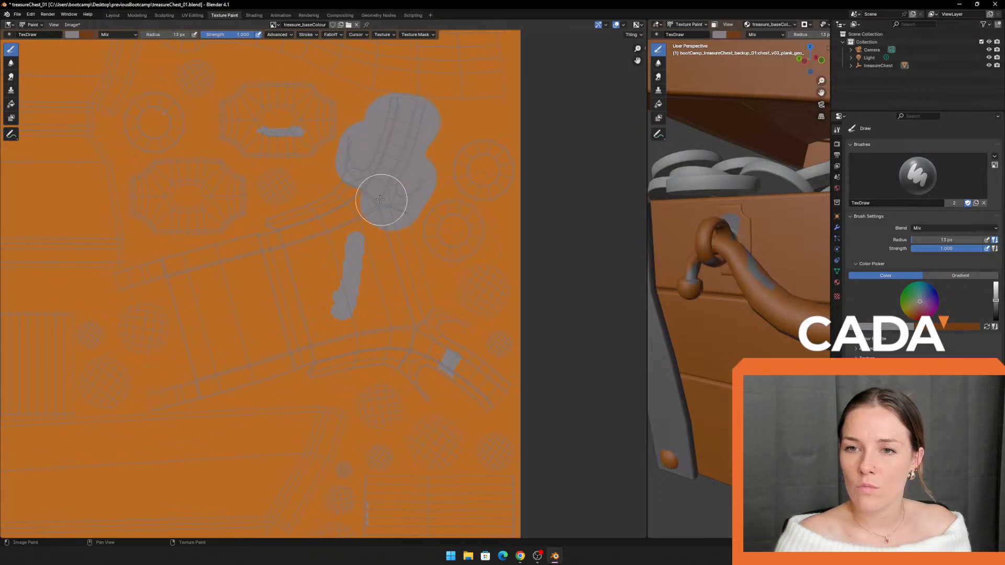
{"action": "scroll", "coordinate": [380, 200], "scroll_direction": "down", "scroll_amount": 3}
Step: Paint the small marked handle-part grid island just right of the four rivets completely grey
{"action": "middle_click_drag", "start_coordinate": [325, 128], "coordinate": [424, 275]}
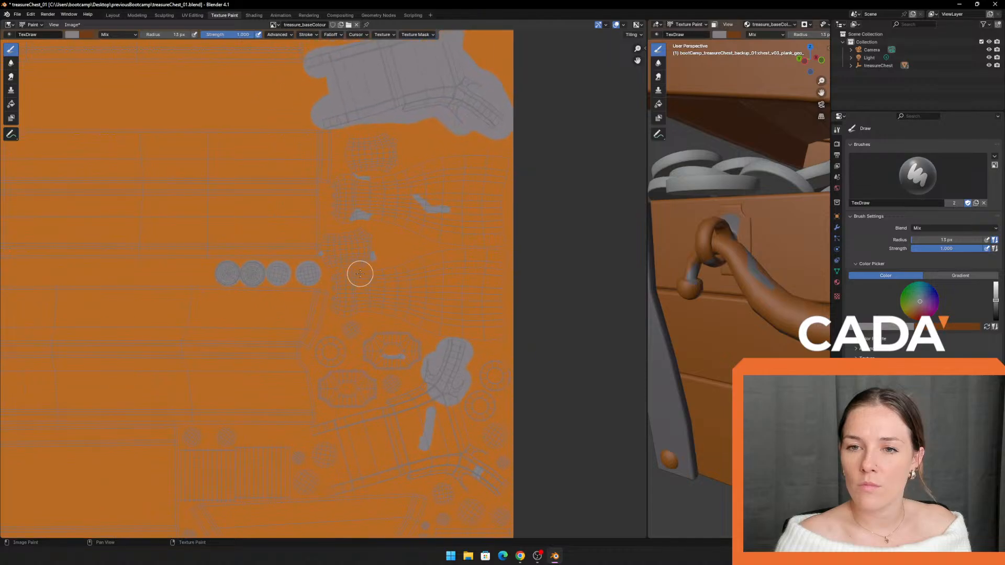
{"action": "scroll", "coordinate": [359, 273], "scroll_direction": "up", "scroll_amount": 5}
{"action": "middle_click_drag", "start_coordinate": [373, 186], "coordinate": [362, 240]}
{"action": "mouse_move", "coordinate": [344, 190]}
{"action": "left_mouse_down"}
{"action": "mouse_move", "coordinate": [344, 253]}
{"action": "mouse_move", "coordinate": [472, 236]}
{"action": "mouse_move", "coordinate": [411, 184]}
{"action": "left_mouse_up"}
{"action": "mouse_move", "coordinate": [393, 209]}
{"action": "middle_mouse_down"}
{"action": "mouse_move", "coordinate": [315, 321]}
{"action": "mouse_move", "coordinate": [298, 324]}
{"action": "middle_mouse_up"}
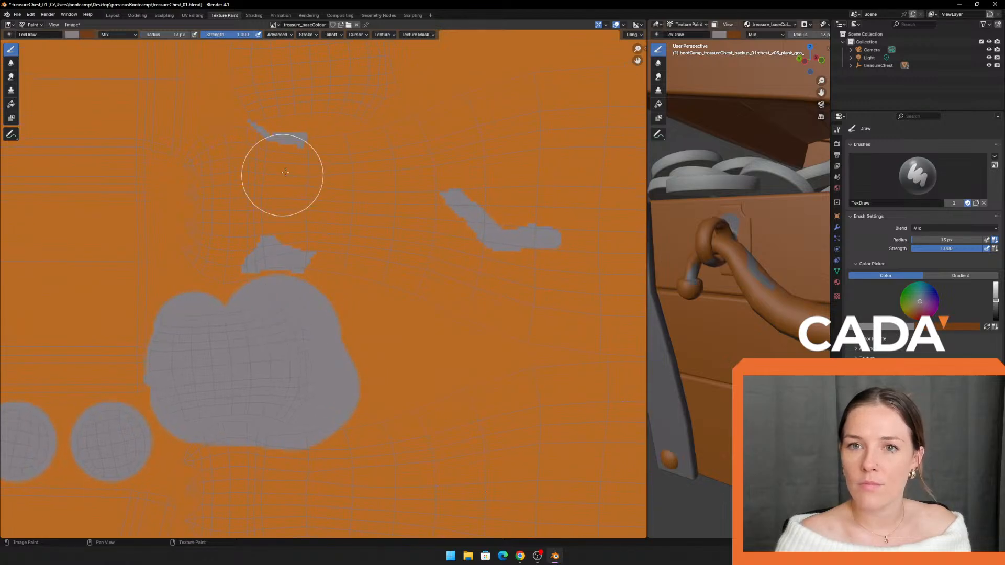
Step: Fill the marked long grid island of the side handle completely grey, including its narrow end beside the rivet row
{"action": "middle_click_drag", "start_coordinate": [281, 175], "coordinate": [224, 304]}
{"action": "mouse_move", "coordinate": [225, 297]}
{"action": "left_mouse_down"}
{"action": "mouse_move", "coordinate": [197, 253]}
{"action": "mouse_move", "coordinate": [193, 161]}
{"action": "mouse_move", "coordinate": [309, 184]}
{"action": "mouse_move", "coordinate": [218, 212]}
{"action": "left_mouse_up"}
{"action": "mouse_move", "coordinate": [193, 283]}
{"action": "left_mouse_down"}
{"action": "mouse_move", "coordinate": [153, 305]}
{"action": "mouse_move", "coordinate": [142, 327]}
{"action": "mouse_move", "coordinate": [143, 399]}
{"action": "mouse_move", "coordinate": [209, 404]}
{"action": "left_mouse_up"}
{"action": "middle_click_drag", "start_coordinate": [286, 394], "coordinate": [225, 357]}
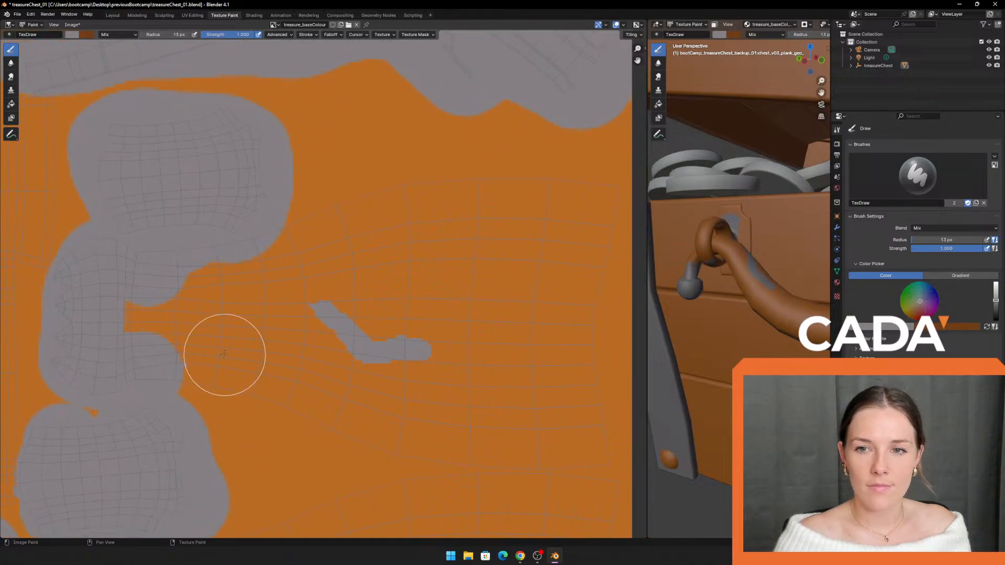
{"action": "middle_click_drag", "start_coordinate": [266, 319], "coordinate": [213, 300]}
{"action": "mouse_move", "coordinate": [135, 237]}
{"action": "left_mouse_down"}
{"action": "mouse_move", "coordinate": [292, 191]}
{"action": "mouse_move", "coordinate": [507, 175]}
{"action": "mouse_move", "coordinate": [550, 183]}
{"action": "mouse_move", "coordinate": [532, 438]}
{"action": "mouse_move", "coordinate": [325, 415]}
{"action": "mouse_move", "coordinate": [121, 357]}
{"action": "left_mouse_up"}
{"action": "mouse_move", "coordinate": [70, 393]}
{"action": "left_mouse_down"}
{"action": "mouse_move", "coordinate": [90, 331]}
{"action": "mouse_move", "coordinate": [356, 225]}
{"action": "mouse_move", "coordinate": [494, 373]}
{"action": "mouse_move", "coordinate": [182, 337]}
{"action": "mouse_move", "coordinate": [269, 273]}
{"action": "mouse_move", "coordinate": [456, 347]}
{"action": "mouse_move", "coordinate": [364, 312]}
{"action": "left_mouse_up"}
{"action": "scroll", "coordinate": [423, 354], "scroll_direction": "down", "scroll_amount": 3}
{"action": "middle_click_drag", "start_coordinate": [398, 323], "coordinate": [463, 126]}
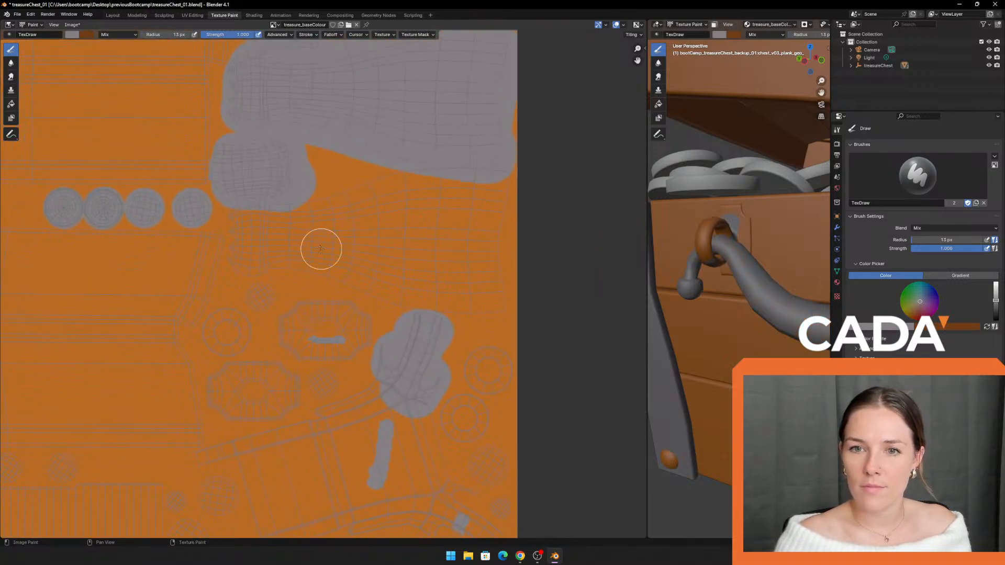
Step: Fill the unmarked long handle grid island directly below the painted one grey, from its narrow end to the texture's edge
{"action": "scroll", "coordinate": [321, 249], "scroll_direction": "up", "scroll_amount": 2}
{"action": "mouse_move", "coordinate": [296, 267]}
{"action": "middle_mouse_down"}
{"action": "mouse_move", "coordinate": [196, 421]}
{"action": "mouse_move", "coordinate": [306, 298]}
{"action": "mouse_move", "coordinate": [299, 280]}
{"action": "middle_mouse_up"}
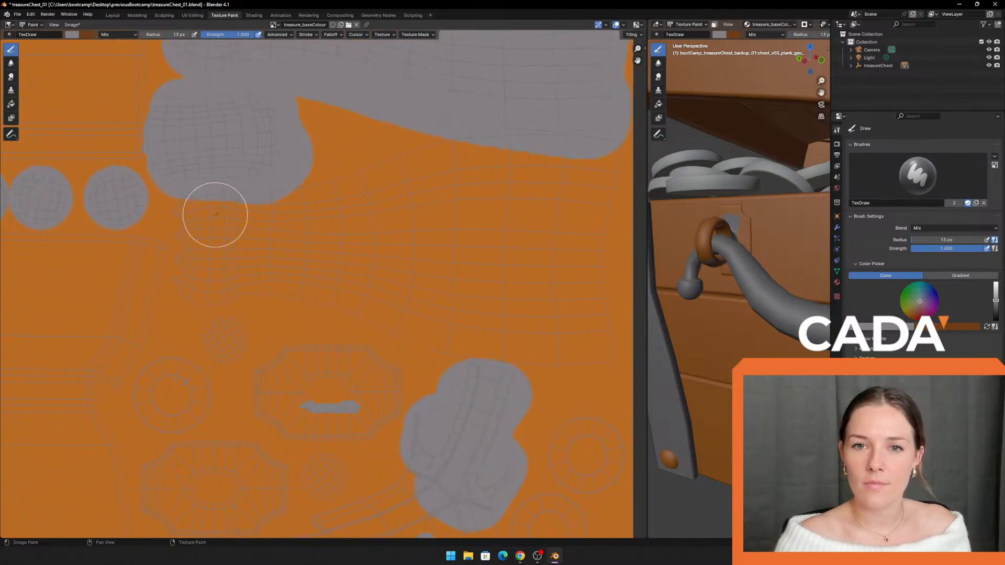
{"action": "mouse_move", "coordinate": [217, 212]}
{"action": "left_mouse_down"}
{"action": "mouse_move", "coordinate": [203, 197]}
{"action": "mouse_move", "coordinate": [192, 274]}
{"action": "mouse_move", "coordinate": [223, 283]}
{"action": "left_mouse_up"}
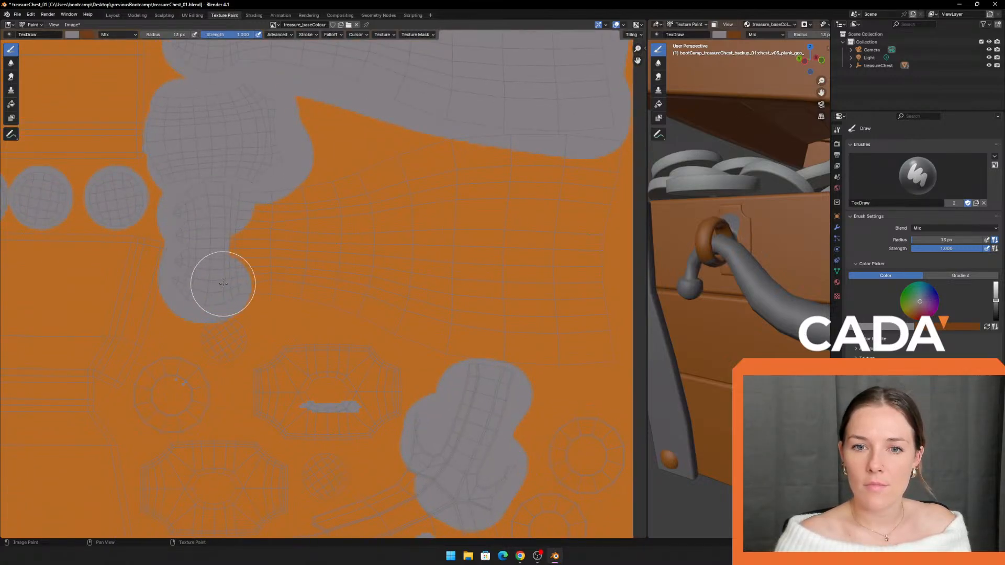
{"action": "key", "text": "ctrl+z"}
{"action": "left_click", "coordinate": [209, 287]}
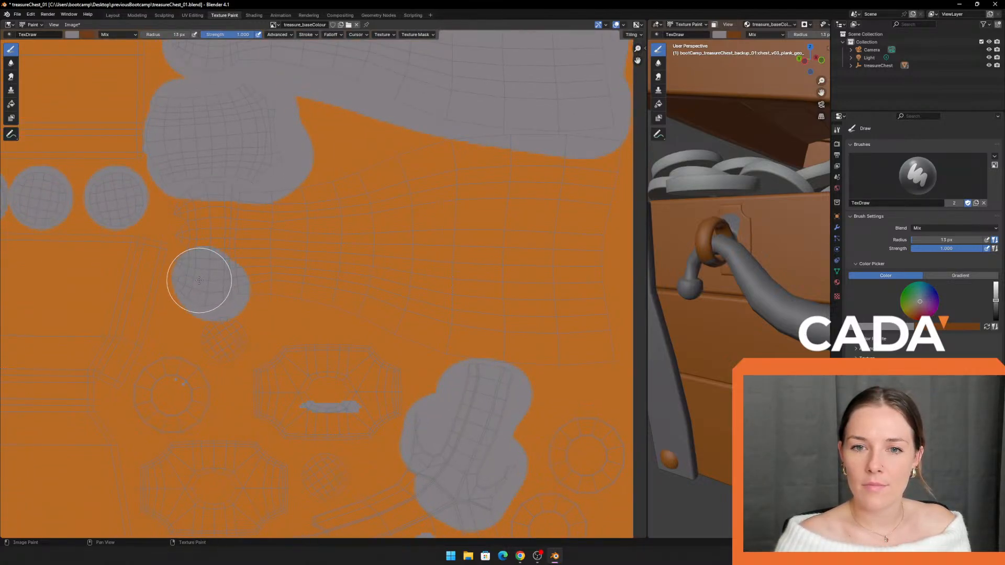
{"action": "mouse_move", "coordinate": [203, 264]}
{"action": "left_mouse_down"}
{"action": "mouse_move", "coordinate": [204, 223]}
{"action": "mouse_move", "coordinate": [510, 150]}
{"action": "mouse_move", "coordinate": [617, 157]}
{"action": "mouse_move", "coordinate": [599, 345]}
{"action": "mouse_move", "coordinate": [463, 353]}
{"action": "mouse_move", "coordinate": [267, 300]}
{"action": "mouse_move", "coordinate": [249, 228]}
{"action": "mouse_move", "coordinate": [400, 227]}
{"action": "mouse_move", "coordinate": [442, 204]}
{"action": "mouse_move", "coordinate": [568, 236]}
{"action": "mouse_move", "coordinate": [388, 296]}
{"action": "mouse_move", "coordinate": [532, 270]}
{"action": "left_mouse_up"}
{"action": "middle_click_drag", "start_coordinate": [461, 308], "coordinate": [501, 184]}
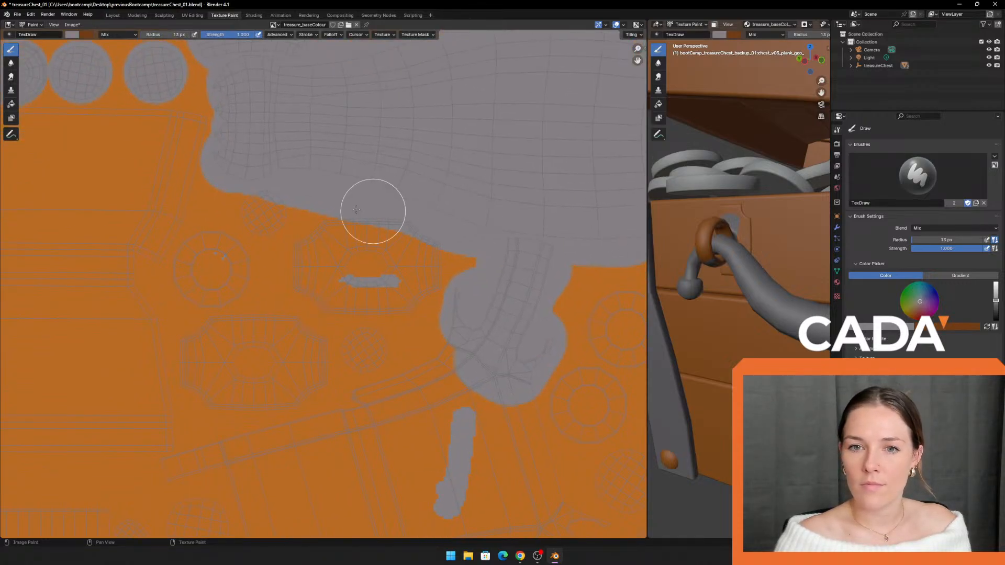
Step: Paint the marked octagonal mounting-plate island below the handle grid grey
{"action": "mouse_move", "coordinate": [372, 211]}
{"action": "left_mouse_down"}
{"action": "mouse_move", "coordinate": [267, 220]}
{"action": "mouse_move", "coordinate": [298, 189]}
{"action": "mouse_move", "coordinate": [341, 296]}
{"action": "mouse_move", "coordinate": [437, 234]}
{"action": "mouse_move", "coordinate": [379, 251]}
{"action": "left_mouse_up"}
{"action": "scroll", "coordinate": [431, 315], "scroll_direction": "down", "scroll_amount": 3}
{"action": "mouse_move", "coordinate": [431, 315]}
{"action": "middle_mouse_down"}
{"action": "mouse_move", "coordinate": [424, 209]}
{"action": "mouse_move", "coordinate": [414, 203]}
{"action": "middle_mouse_up"}
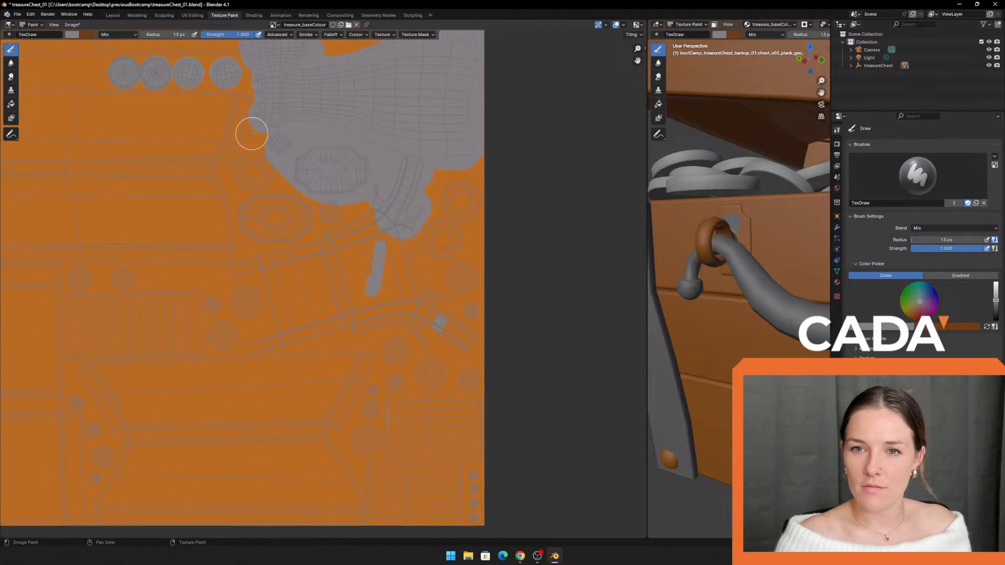
{"action": "left_click_drag", "start_coordinate": [247, 156], "coordinate": [483, 348]}
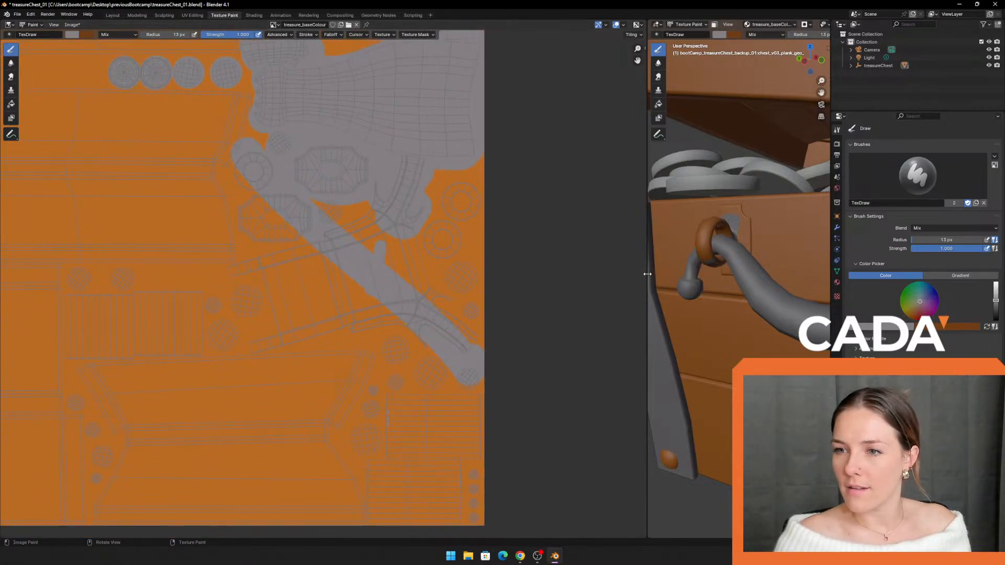
Step: Enlarge the 3D view to examine the chest's handle side, then resize the texture and 3D views to share the space
{"action": "left_click_drag", "start_coordinate": [648, 274], "coordinate": [156, 274]}
{"action": "scroll", "coordinate": [570, 297], "scroll_direction": "down", "scroll_amount": 4}
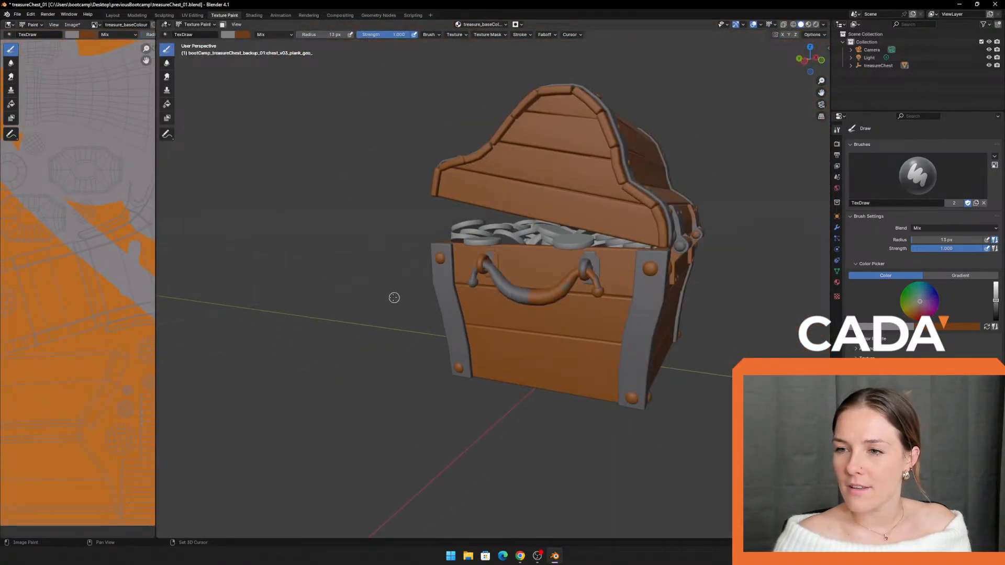
{"action": "middle_click_drag", "start_coordinate": [634, 290], "coordinate": [380, 206]}
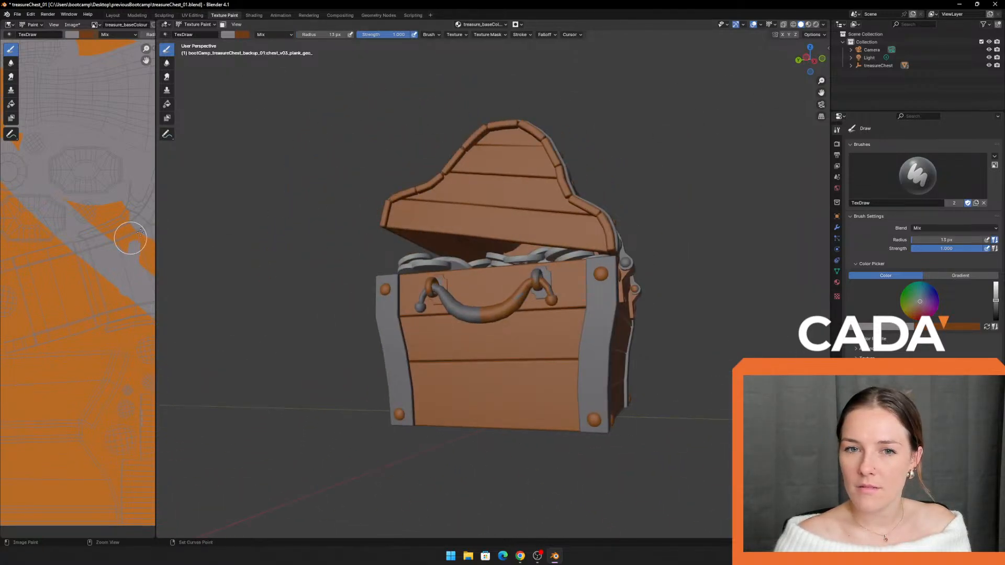
{"action": "left_click_drag", "start_coordinate": [156, 232], "coordinate": [521, 246]}
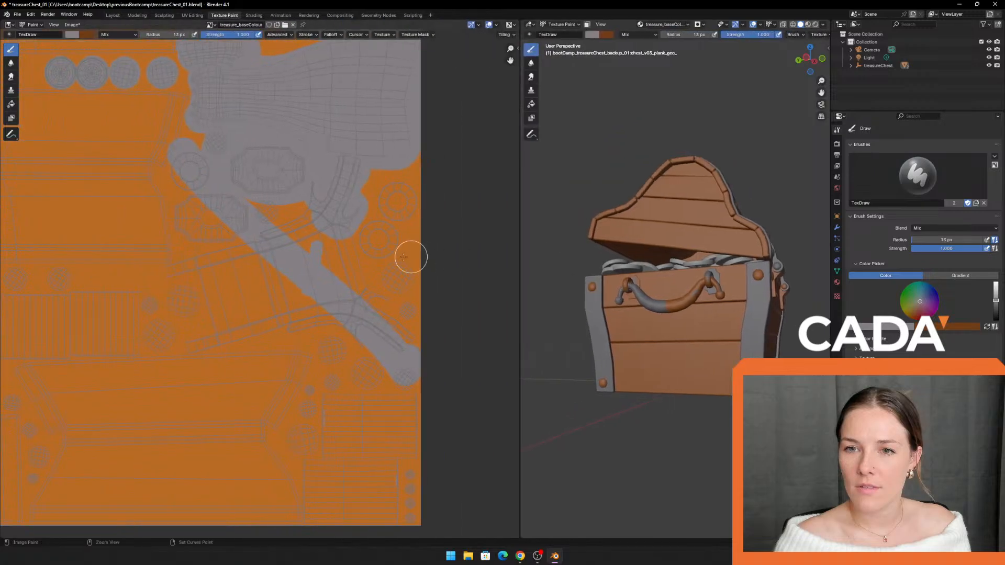
{"action": "scroll", "coordinate": [206, 174], "scroll_direction": "up", "scroll_amount": 3}
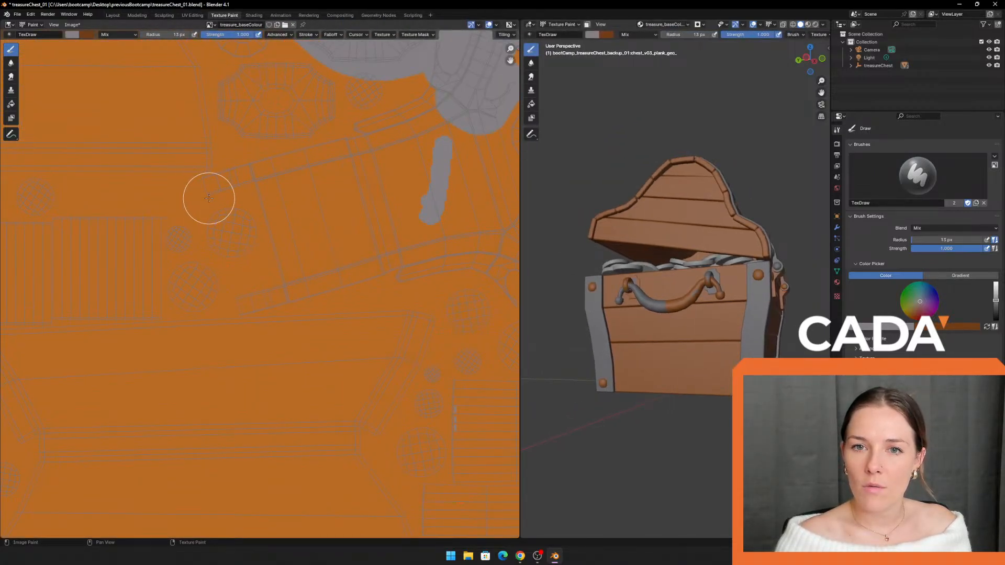
{"action": "mouse_move", "coordinate": [208, 198]}
{"action": "left_mouse_down"}
{"action": "mouse_move", "coordinate": [262, 168]}
{"action": "mouse_move", "coordinate": [442, 128]}
{"action": "mouse_move", "coordinate": [412, 110]}
{"action": "mouse_move", "coordinate": [251, 226]}
{"action": "mouse_move", "coordinate": [258, 294]}
{"action": "mouse_move", "coordinate": [405, 260]}
{"action": "left_mouse_up"}
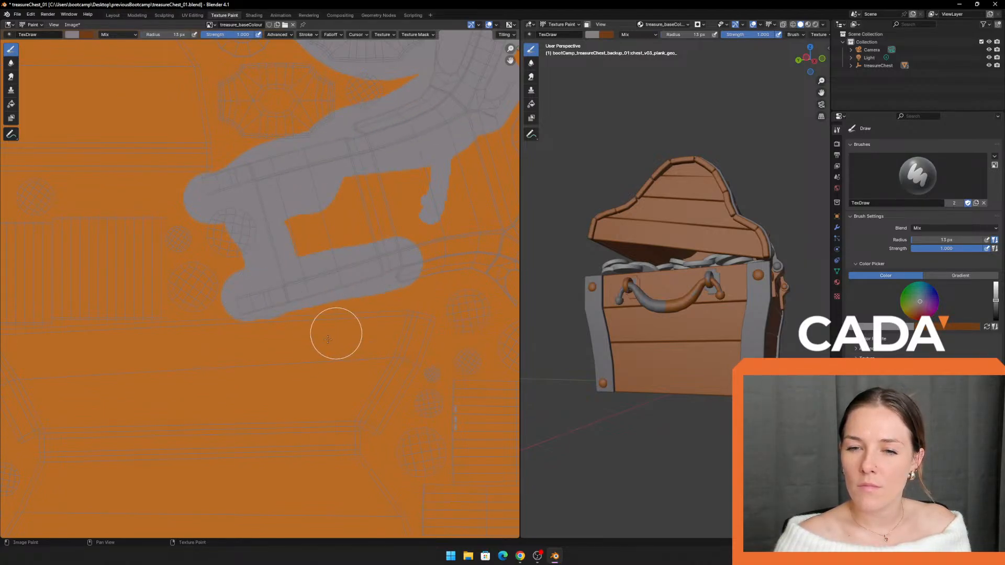
{"action": "left_click_drag", "start_coordinate": [336, 334], "coordinate": [242, 477]}
{"action": "key", "text": "ctrl+z"}
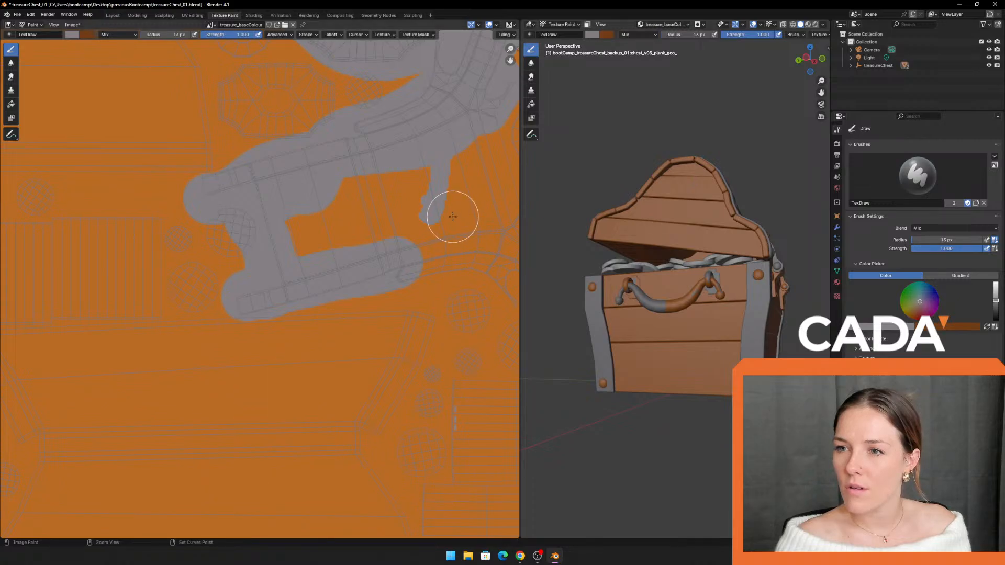
{"action": "key", "text": "ctrl+z"}
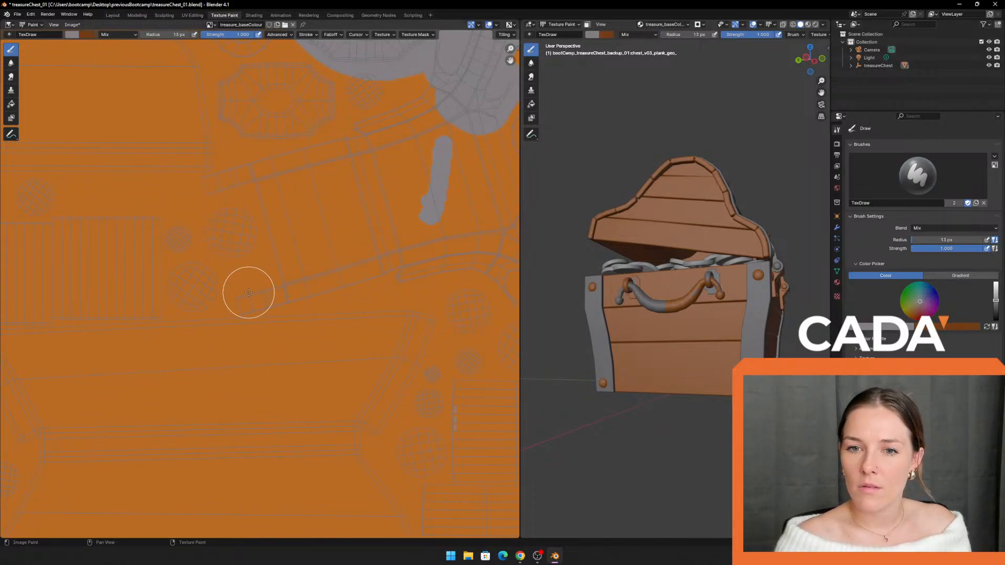
Step: Paint the outer end of the large hinge-plate island's lower rail grey
{"action": "scroll", "coordinate": [246, 298], "scroll_direction": "up", "scroll_amount": 2}
{"action": "left_click_drag", "start_coordinate": [241, 269], "coordinate": [415, 252]}
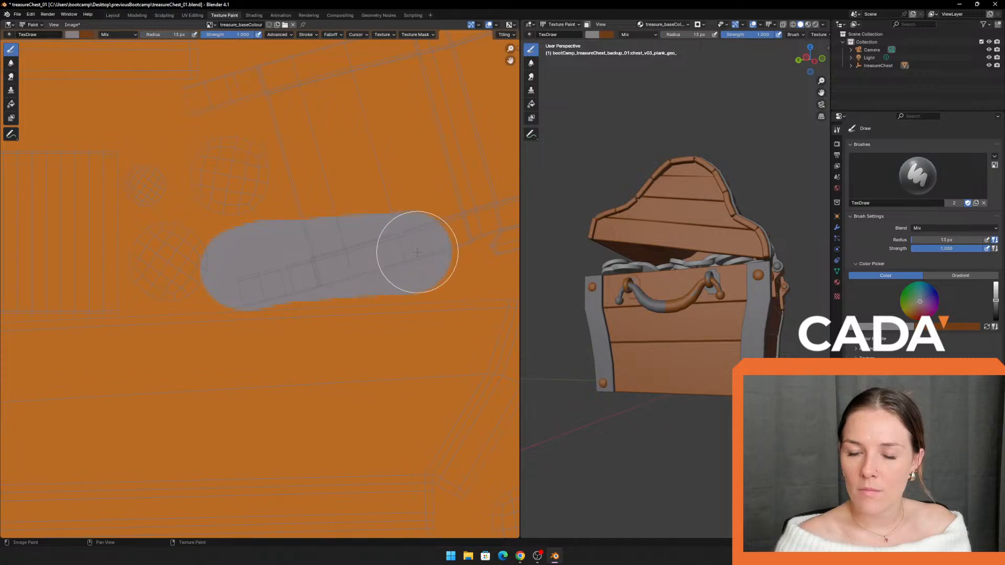
{"action": "scroll", "coordinate": [348, 269], "scroll_direction": "down", "scroll_amount": 3}
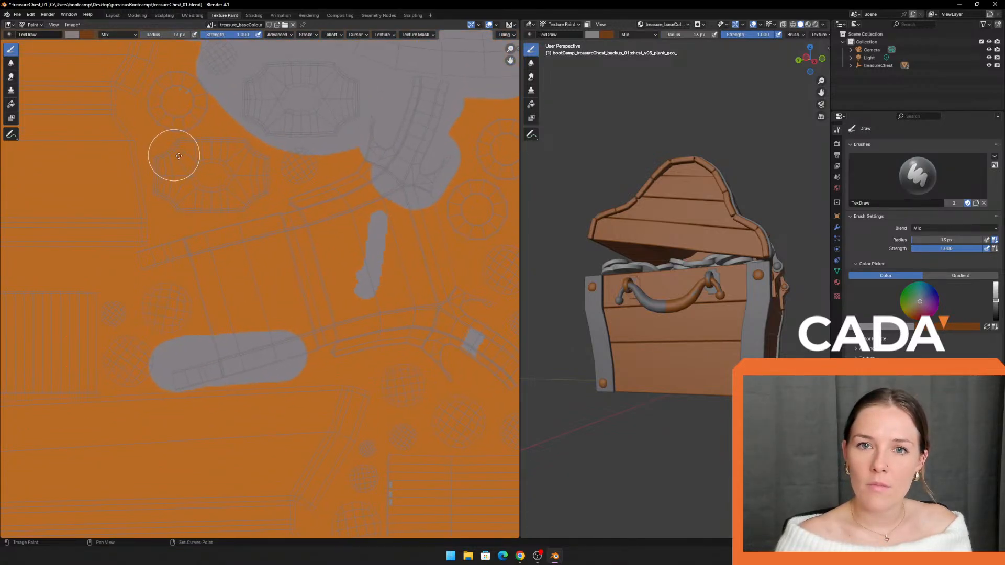
Step: Paint the ring, the second octagonal plate, the adjacent rivet and the hinge plate's upper rail grey
{"action": "middle_click_drag", "start_coordinate": [178, 156], "coordinate": [292, 207]}
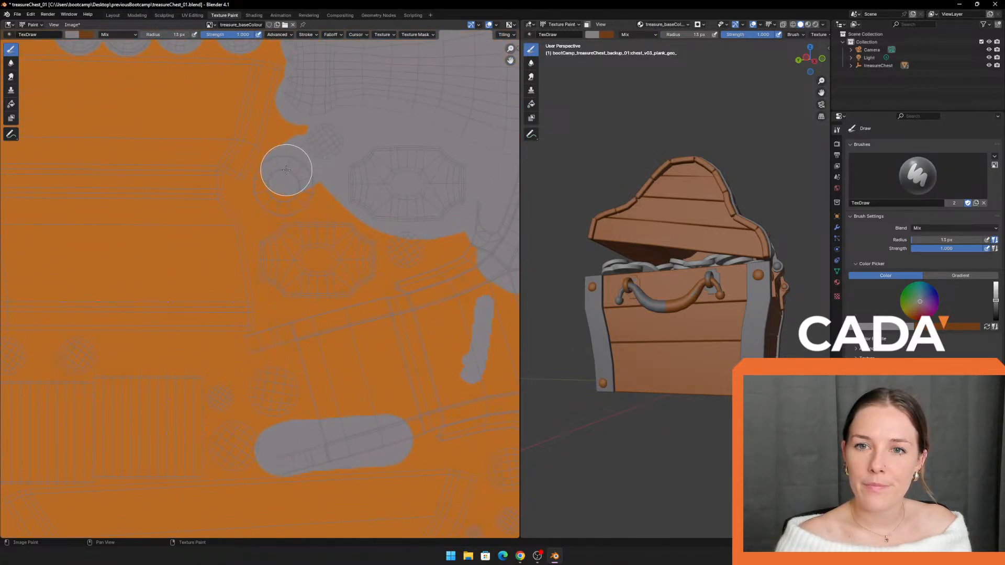
{"action": "left_click_drag", "start_coordinate": [271, 186], "coordinate": [319, 182]}
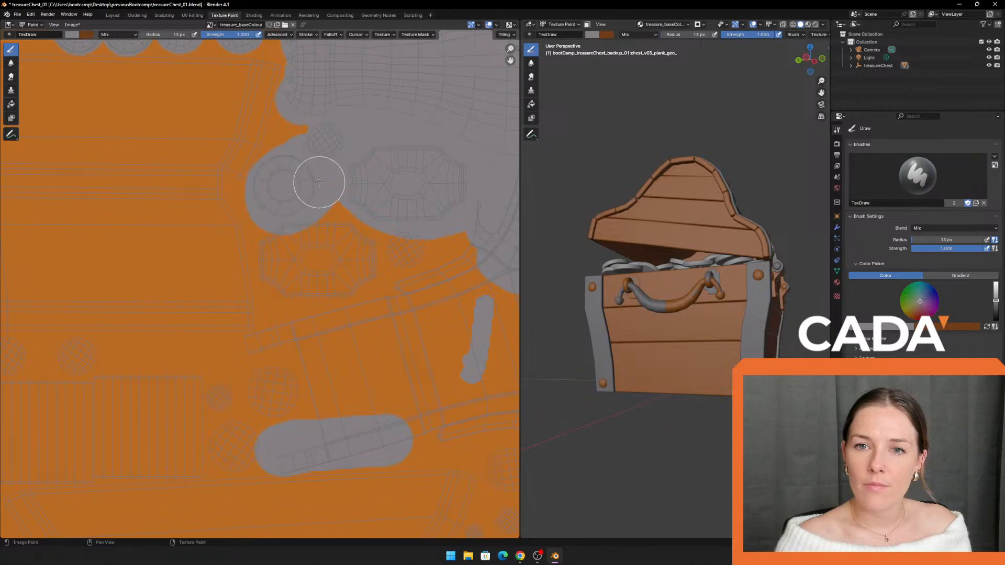
{"action": "left_click_drag", "start_coordinate": [276, 263], "coordinate": [306, 267]}
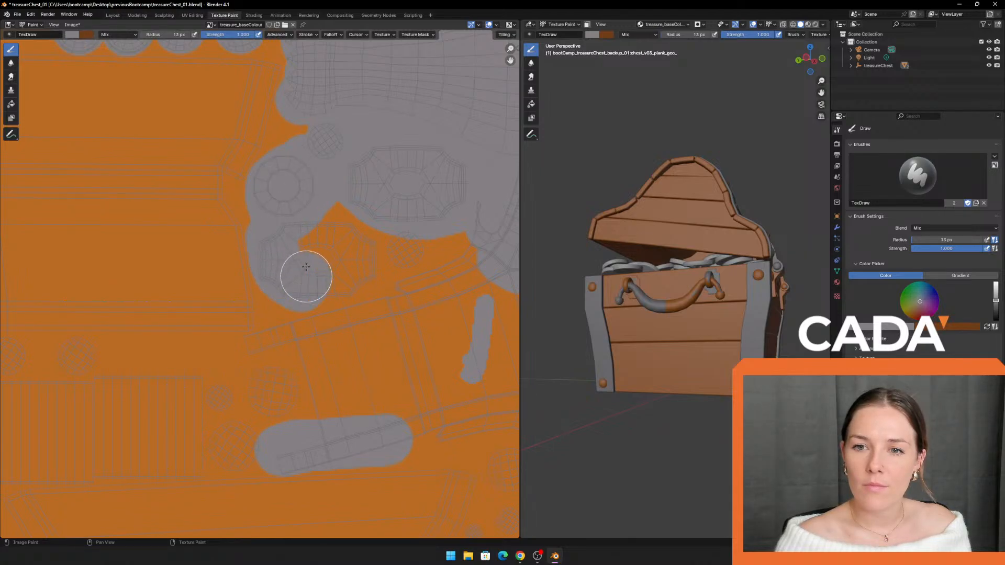
{"action": "mouse_move", "coordinate": [353, 205]}
{"action": "left_mouse_down"}
{"action": "mouse_move", "coordinate": [321, 294]}
{"action": "mouse_move", "coordinate": [415, 233]}
{"action": "mouse_move", "coordinate": [448, 238]}
{"action": "mouse_move", "coordinate": [457, 295]}
{"action": "mouse_move", "coordinate": [296, 332]}
{"action": "left_mouse_up"}
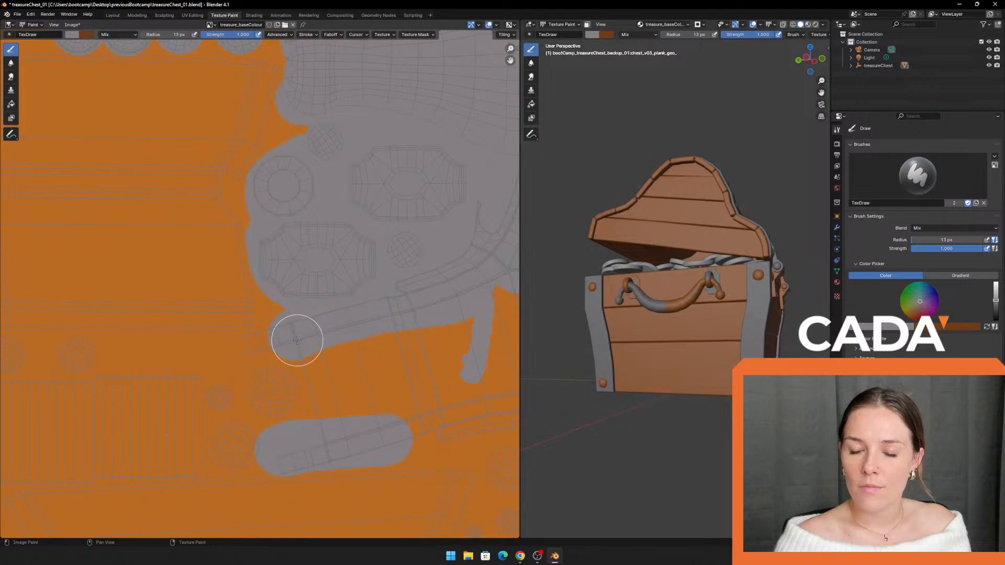
Step: Extend the grey over the outer tip of the hinge plate's upper rail
{"action": "scroll", "coordinate": [283, 346], "scroll_direction": "up", "scroll_amount": 3}
{"action": "middle_click_drag", "start_coordinate": [281, 347], "coordinate": [337, 208]}
{"action": "left_click", "coordinate": [307, 220]}
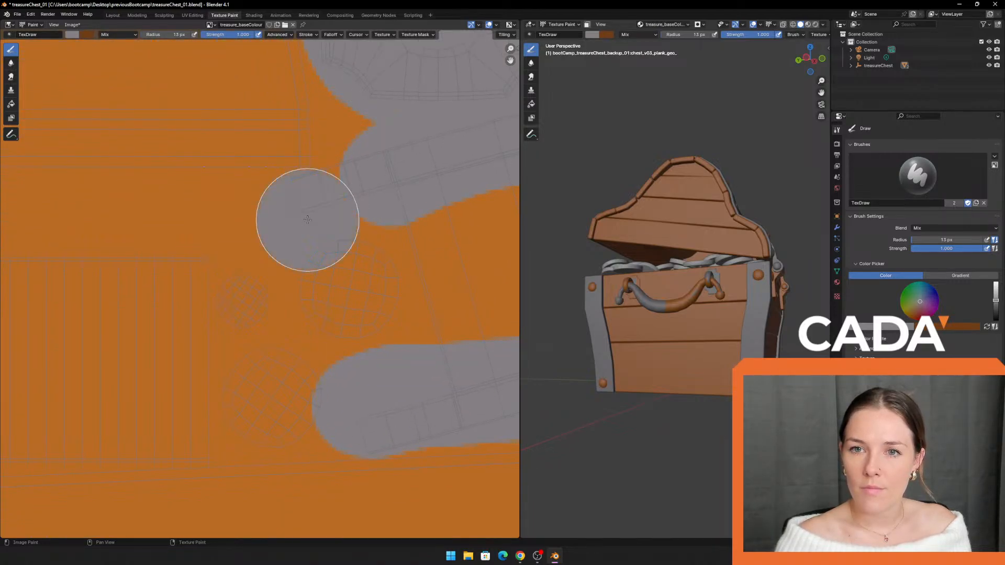
{"action": "left_click_drag", "start_coordinate": [307, 219], "coordinate": [335, 205]}
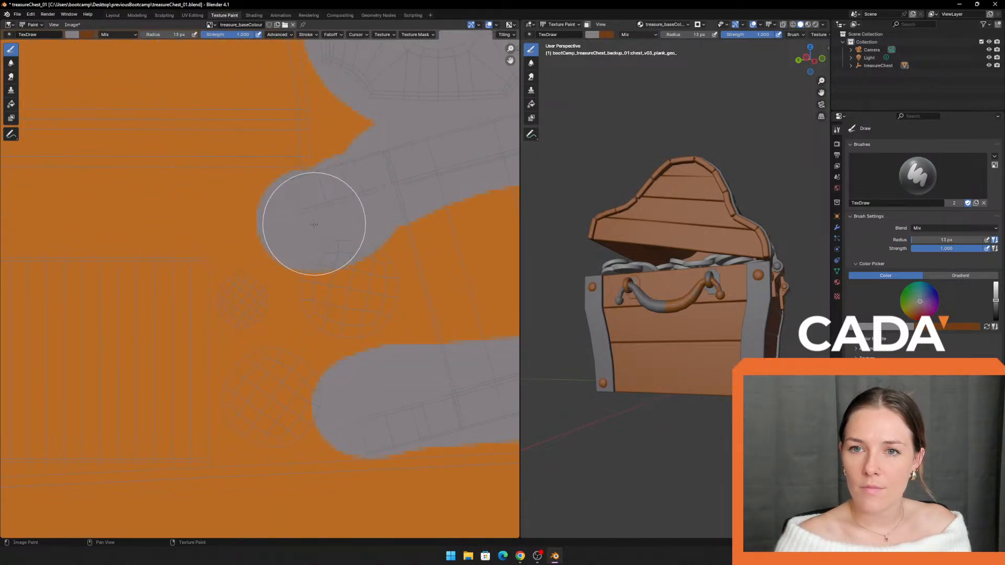
Step: Fill the hinge-plate island's centre between its upper and lower rails grey, covering the short marked strip
{"action": "scroll", "coordinate": [341, 236], "scroll_direction": "down", "scroll_amount": 3}
{"action": "middle_click_drag", "start_coordinate": [372, 258], "coordinate": [269, 241]}
{"action": "mouse_move", "coordinate": [312, 309]}
{"action": "left_mouse_down"}
{"action": "mouse_move", "coordinate": [404, 316]}
{"action": "mouse_move", "coordinate": [294, 233]}
{"action": "mouse_move", "coordinate": [395, 227]}
{"action": "left_mouse_up"}
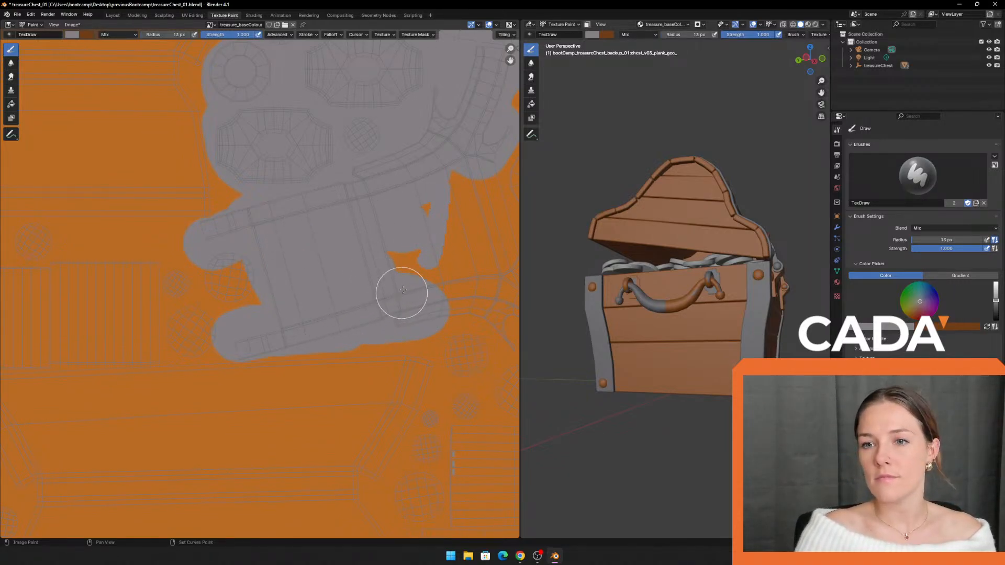
{"action": "middle_click_drag", "start_coordinate": [397, 261], "coordinate": [283, 246]}
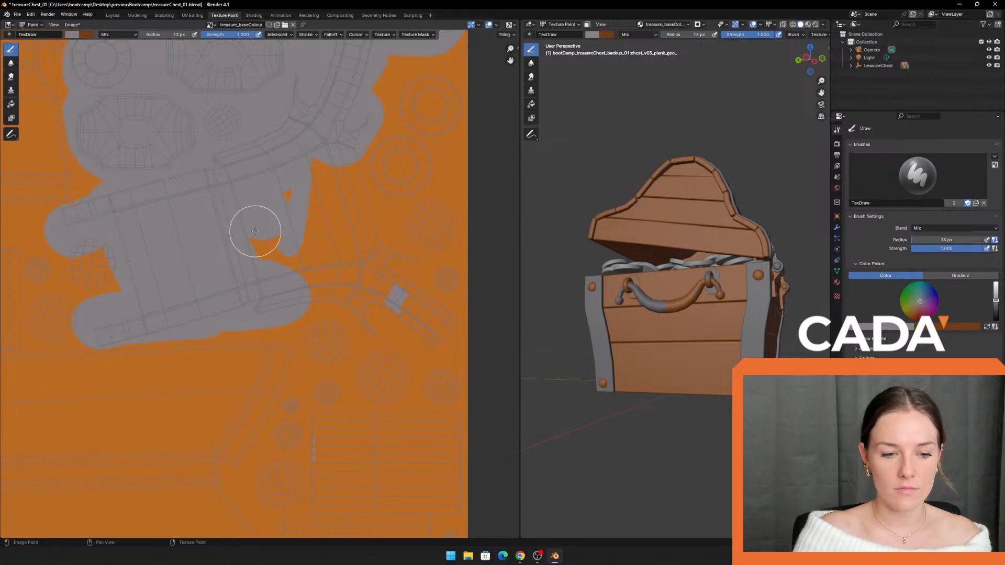
{"action": "mouse_move", "coordinate": [242, 231]}
{"action": "left_mouse_down"}
{"action": "mouse_move", "coordinate": [293, 247]}
{"action": "mouse_move", "coordinate": [313, 189]}
{"action": "left_mouse_up"}
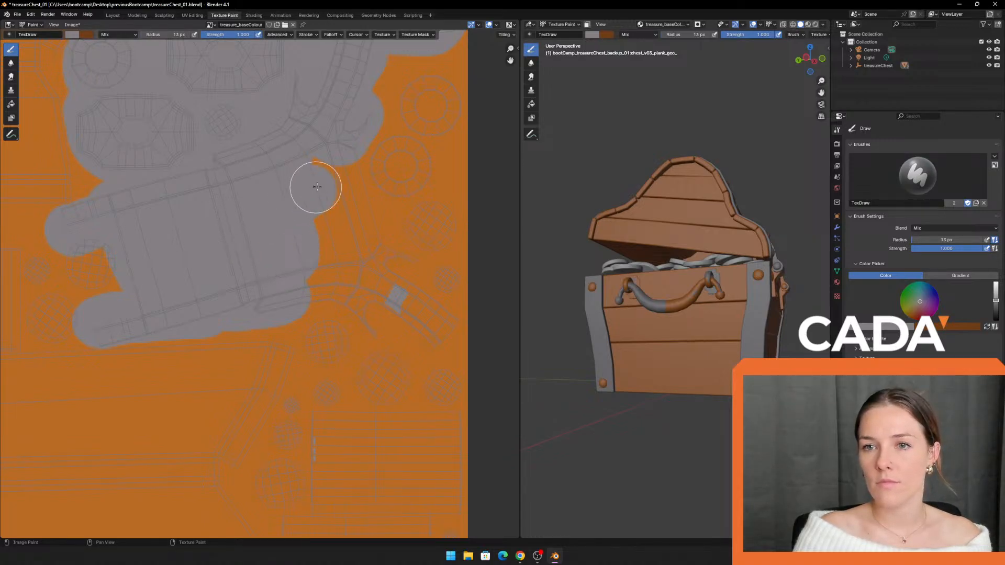
Step: Paint the hinge-plate island's wide end and lower curved arm grey, closing the gap beside the centre
{"action": "middle_click_drag", "start_coordinate": [348, 152], "coordinate": [308, 173]}
{"action": "mouse_move", "coordinate": [313, 152]}
{"action": "left_mouse_down"}
{"action": "mouse_move", "coordinate": [326, 231]}
{"action": "mouse_move", "coordinate": [413, 337]}
{"action": "mouse_move", "coordinate": [285, 325]}
{"action": "left_mouse_up"}
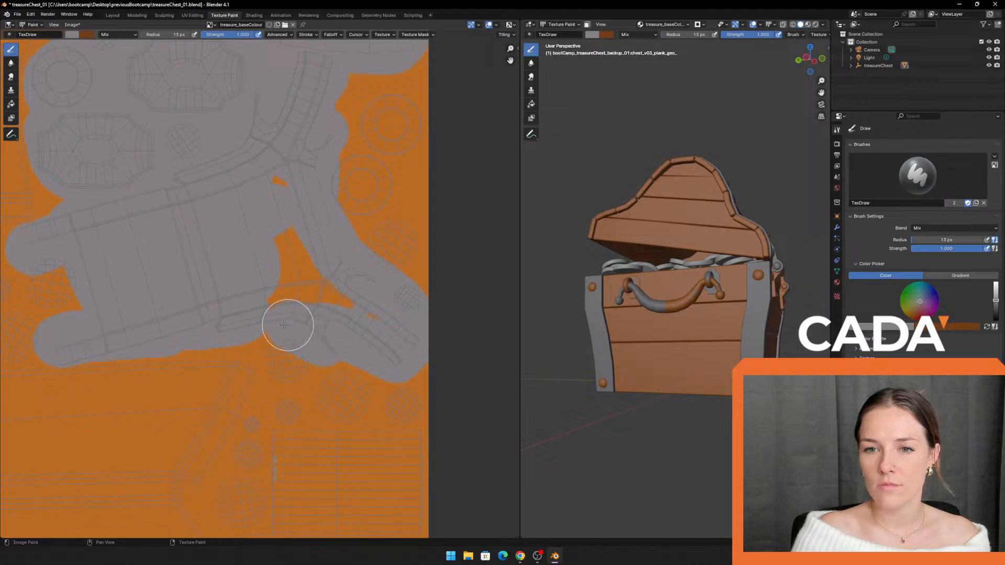
{"action": "left_click_drag", "start_coordinate": [268, 266], "coordinate": [295, 227]}
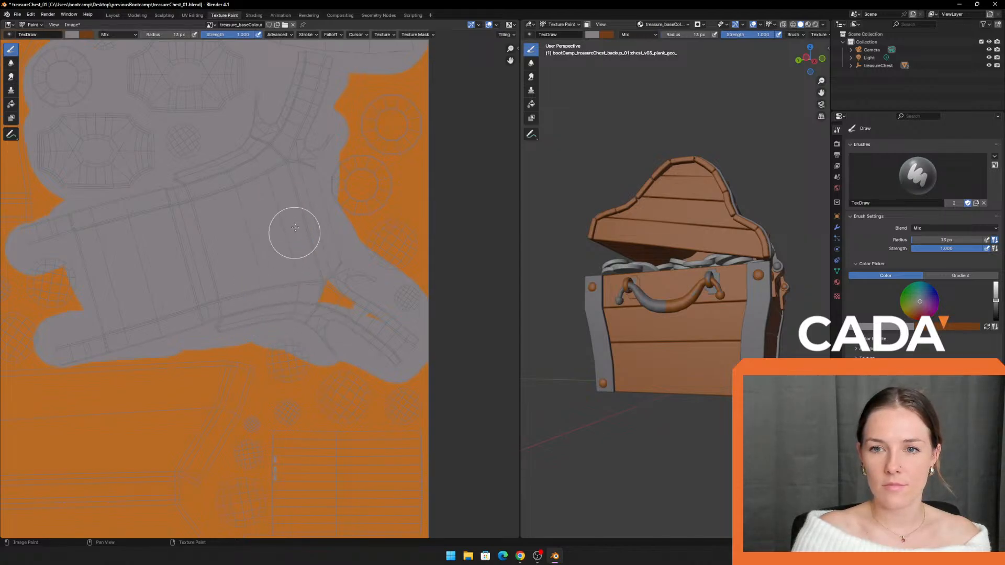
Step: Paint the two ring islands and the rivet along the texture's outer edge grey
{"action": "scroll", "coordinate": [351, 224], "scroll_direction": "down", "scroll_amount": 1}
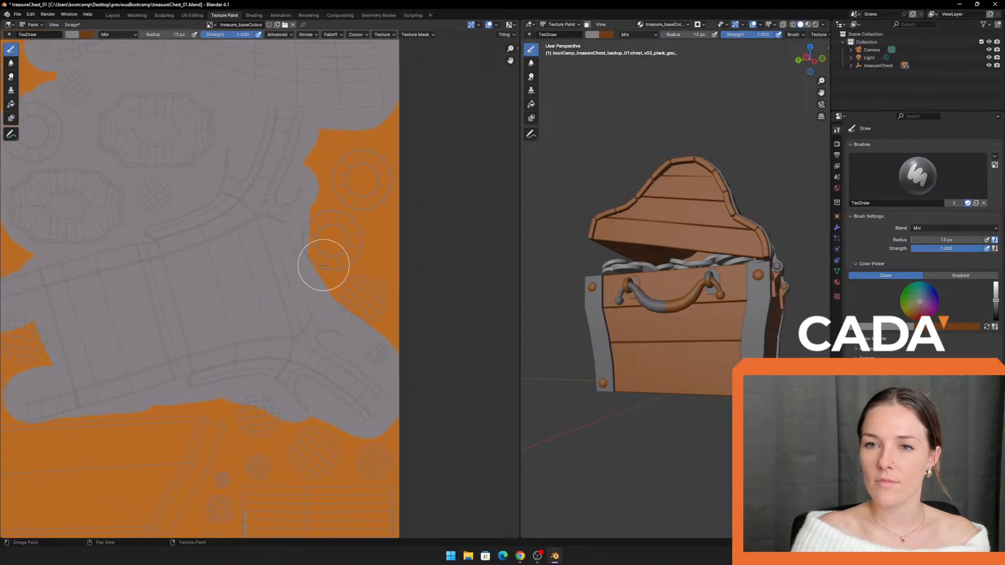
{"action": "mouse_move", "coordinate": [325, 265]}
{"action": "left_mouse_down"}
{"action": "mouse_move", "coordinate": [343, 198]}
{"action": "mouse_move", "coordinate": [370, 157]}
{"action": "mouse_move", "coordinate": [331, 246]}
{"action": "left_mouse_up"}
{"action": "mouse_move", "coordinate": [361, 314]}
{"action": "left_mouse_down"}
{"action": "mouse_move", "coordinate": [390, 341]}
{"action": "mouse_move", "coordinate": [403, 104]}
{"action": "left_mouse_up"}
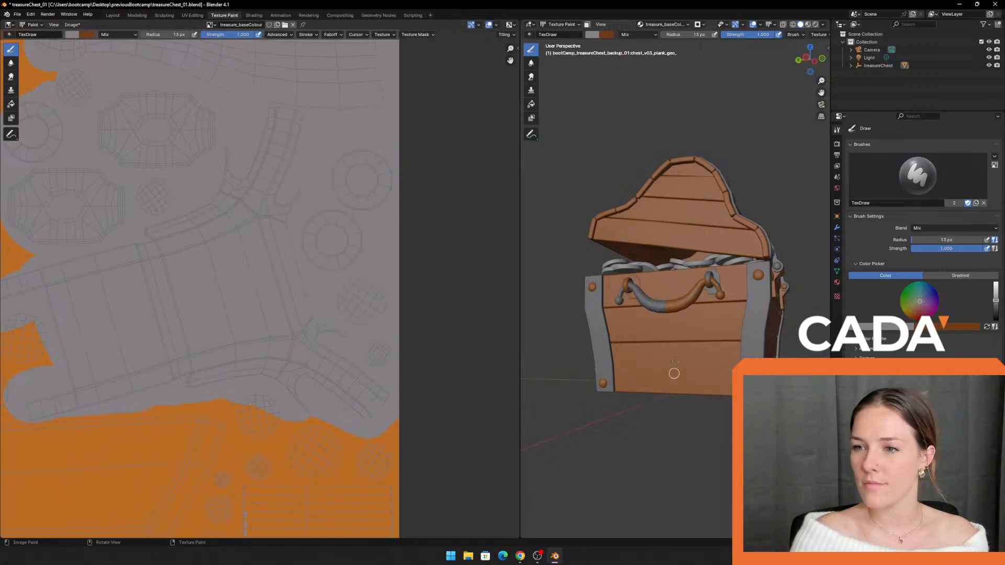
Step: Examine the side handle and the lid's hinge on the 3D chest for metal parts that are still brown
{"action": "scroll", "coordinate": [674, 373], "scroll_direction": "up", "scroll_amount": 2}
{"action": "mouse_move", "coordinate": [742, 94]}
{"action": "middle_mouse_down"}
{"action": "mouse_move", "coordinate": [628, 126]}
{"action": "mouse_move", "coordinate": [675, 131]}
{"action": "mouse_move", "coordinate": [581, 141]}
{"action": "mouse_move", "coordinate": [618, 134]}
{"action": "mouse_move", "coordinate": [578, 144]}
{"action": "mouse_move", "coordinate": [625, 213]}
{"action": "mouse_move", "coordinate": [579, 184]}
{"action": "mouse_move", "coordinate": [635, 226]}
{"action": "middle_mouse_up"}
{"action": "scroll", "coordinate": [666, 255], "scroll_direction": "up", "scroll_amount": 2}
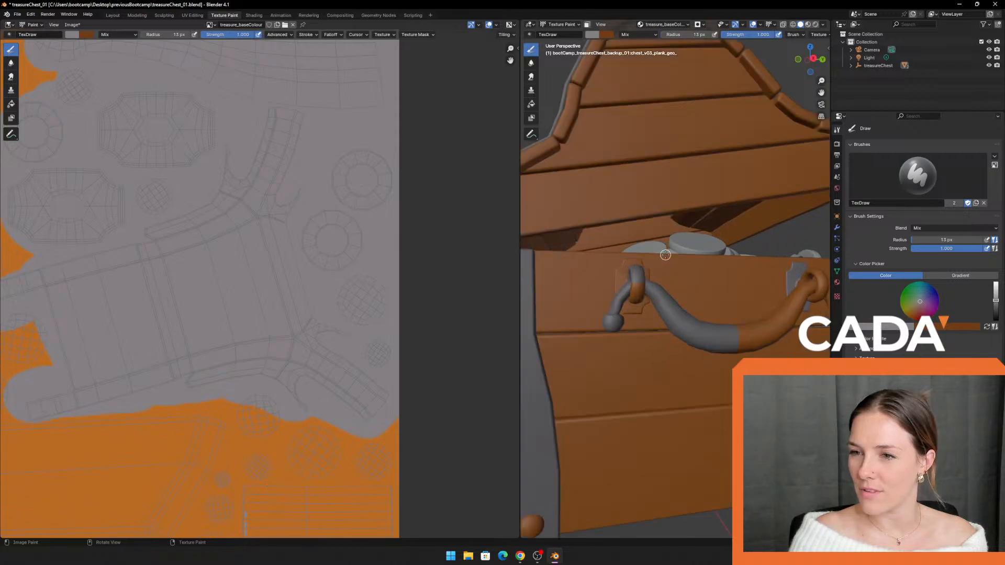
{"action": "scroll", "coordinate": [666, 255], "scroll_direction": "down", "scroll_amount": 4}
{"action": "mouse_move", "coordinate": [584, 165]}
{"action": "middle_mouse_down", "text": "shift"}
{"action": "mouse_move", "coordinate": [569, 184]}
{"action": "mouse_move", "coordinate": [739, 176]}
{"action": "middle_mouse_up", "text": "shift"}
{"action": "scroll", "coordinate": [758, 168], "scroll_direction": "up", "scroll_amount": 2}
{"action": "middle_click_drag", "start_coordinate": [796, 139], "coordinate": [723, 144], "text": "shift"}
{"action": "scroll", "coordinate": [262, 328], "scroll_direction": "down", "scroll_amount": 1}
Step: Paint the round rivet islands beside the hinge plate's rail ends grey
{"action": "middle_click_drag", "start_coordinate": [171, 284], "coordinate": [295, 247]}
{"action": "scroll", "coordinate": [200, 209], "scroll_direction": "up", "scroll_amount": 3}
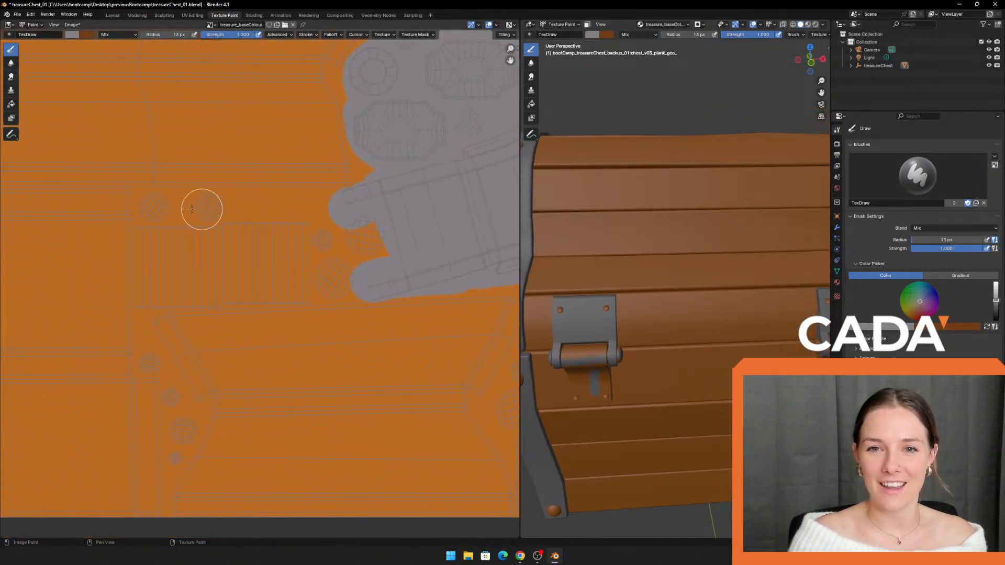
{"action": "scroll", "coordinate": [346, 269], "scroll_direction": "up", "scroll_amount": 3}
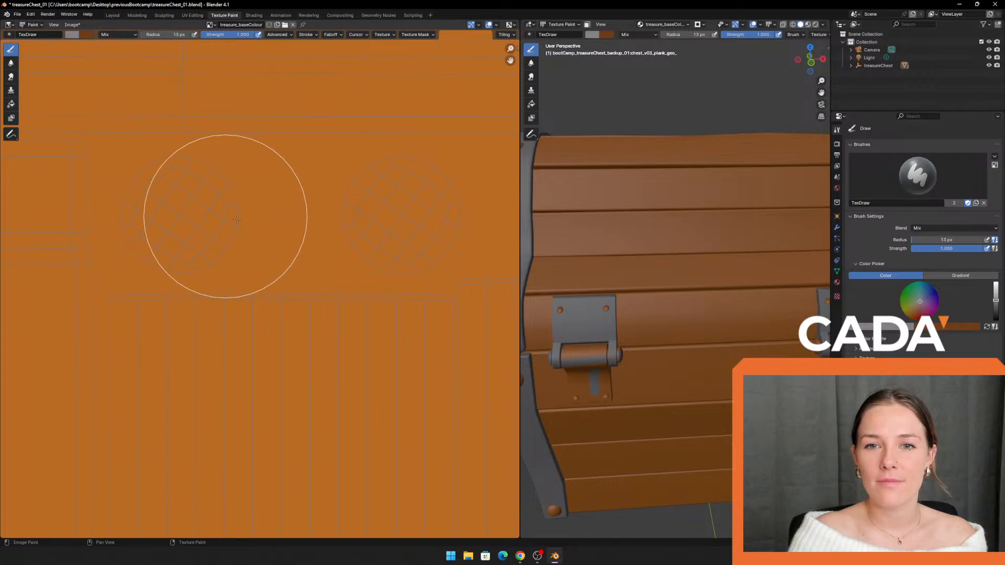
{"action": "scroll", "coordinate": [265, 231], "scroll_direction": "down", "scroll_amount": 2}
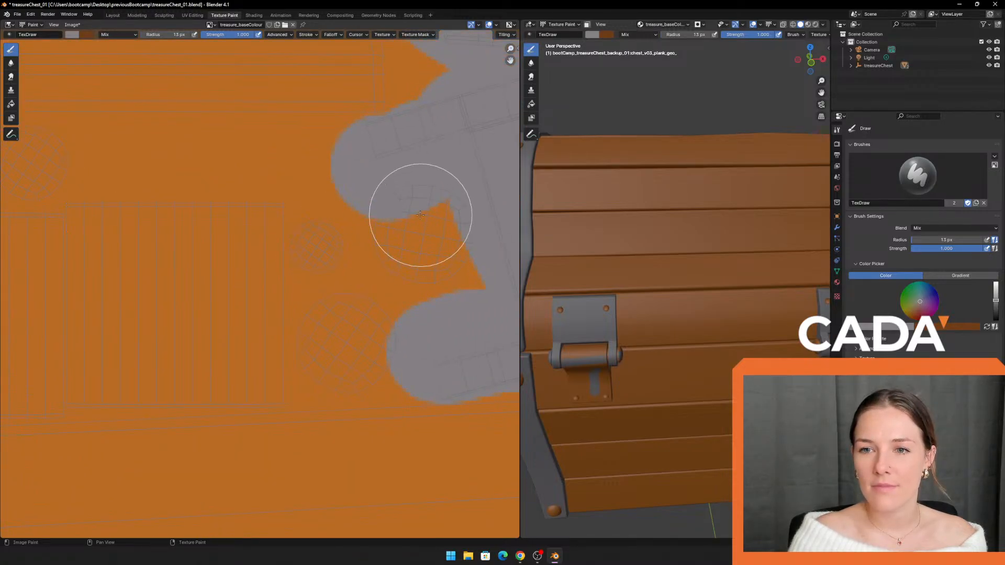
{"action": "left_click_drag", "start_coordinate": [419, 241], "coordinate": [437, 258]}
{"action": "mouse_move", "coordinate": [441, 309]}
{"action": "left_mouse_down"}
{"action": "mouse_move", "coordinate": [382, 348]}
{"action": "mouse_move", "coordinate": [352, 353]}
{"action": "mouse_move", "coordinate": [343, 331]}
{"action": "mouse_move", "coordinate": [345, 348]}
{"action": "mouse_move", "coordinate": [339, 228]}
{"action": "mouse_move", "coordinate": [344, 262]}
{"action": "mouse_move", "coordinate": [372, 202]}
{"action": "mouse_move", "coordinate": [381, 215]}
{"action": "left_mouse_up"}
{"action": "mouse_move", "coordinate": [263, 166]}
{"action": "left_mouse_down"}
{"action": "mouse_move", "coordinate": [240, 171]}
{"action": "mouse_move", "coordinate": [187, 95]}
{"action": "left_mouse_up"}
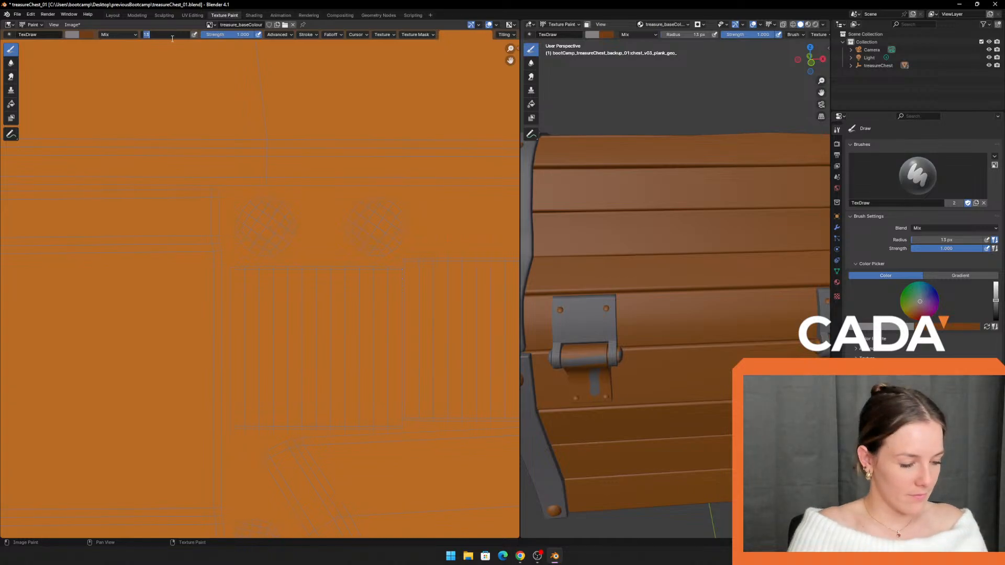
Step: Set the brush radius to 10 px and paint the two round rivet islands above the striped rectangular island grey
{"action": "type", "text": "10"}
{"action": "key", "text": "Return"}
{"action": "scroll", "coordinate": [366, 209], "scroll_direction": "up", "scroll_amount": 4}
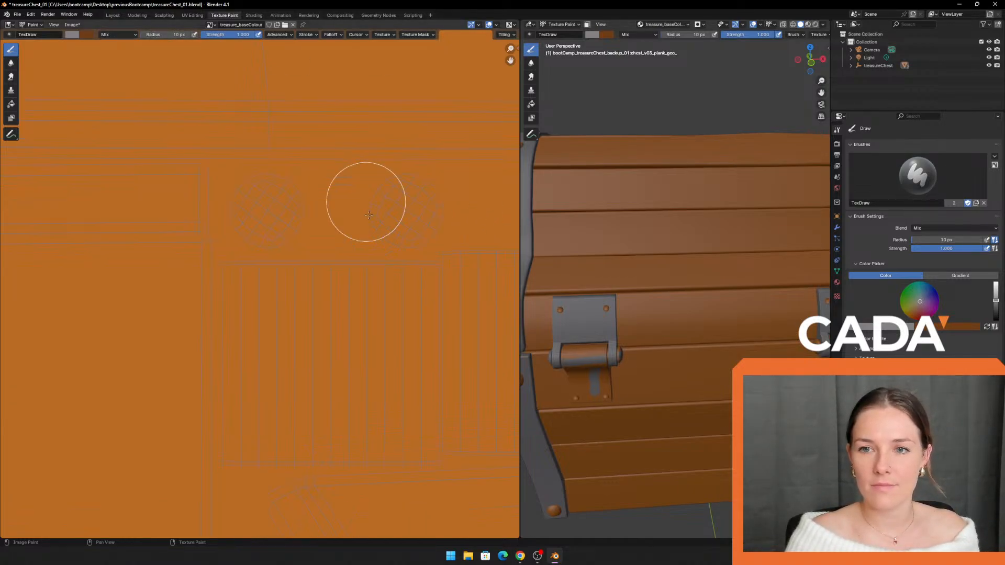
{"action": "mouse_move", "coordinate": [380, 221]}
{"action": "left_mouse_down"}
{"action": "mouse_move", "coordinate": [400, 220]}
{"action": "mouse_move", "coordinate": [382, 229]}
{"action": "mouse_move", "coordinate": [392, 215]}
{"action": "left_mouse_up"}
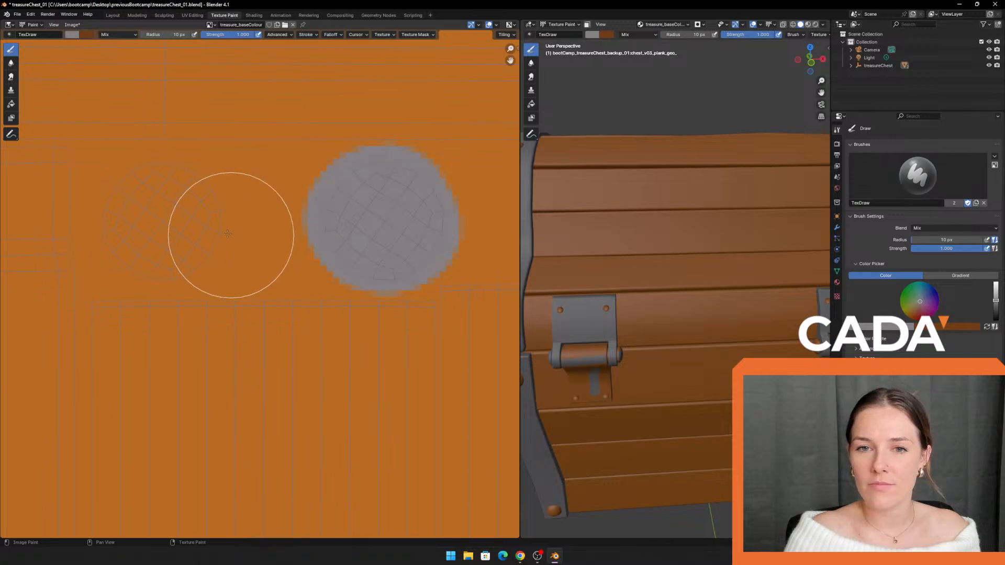
{"action": "mouse_move", "coordinate": [175, 225]}
{"action": "left_mouse_down"}
{"action": "mouse_move", "coordinate": [159, 218]}
{"action": "mouse_move", "coordinate": [173, 208]}
{"action": "left_mouse_up"}
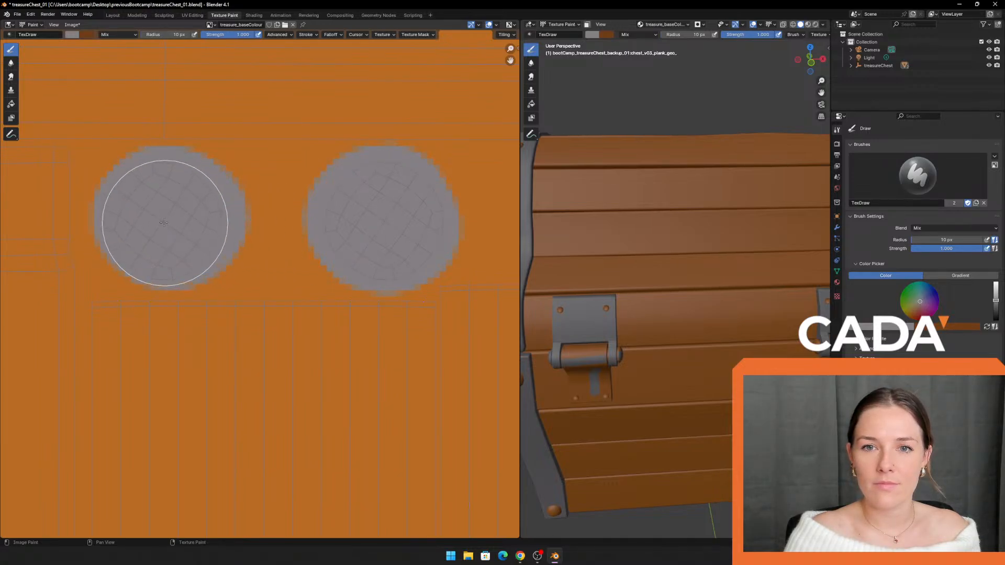
Step: Paint the uppermost round rivet island beside the slanted strip, below the striped rectangle, grey
{"action": "scroll", "coordinate": [405, 352], "scroll_direction": "down", "scroll_amount": 4}
{"action": "mouse_move", "coordinate": [404, 353]}
{"action": "middle_mouse_down"}
{"action": "mouse_move", "coordinate": [424, 148]}
{"action": "mouse_move", "coordinate": [466, 87]}
{"action": "middle_mouse_up"}
{"action": "scroll", "coordinate": [272, 339], "scroll_direction": "up", "scroll_amount": 4}
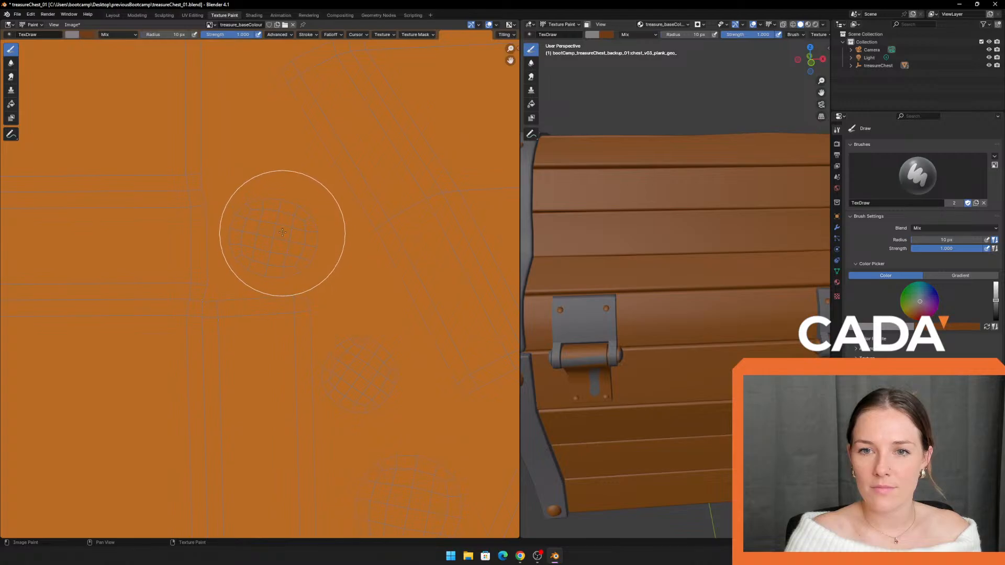
{"action": "mouse_move", "coordinate": [279, 226]}
{"action": "left_mouse_down"}
{"action": "mouse_move", "coordinate": [287, 225]}
{"action": "mouse_move", "coordinate": [276, 231]}
{"action": "left_mouse_up"}
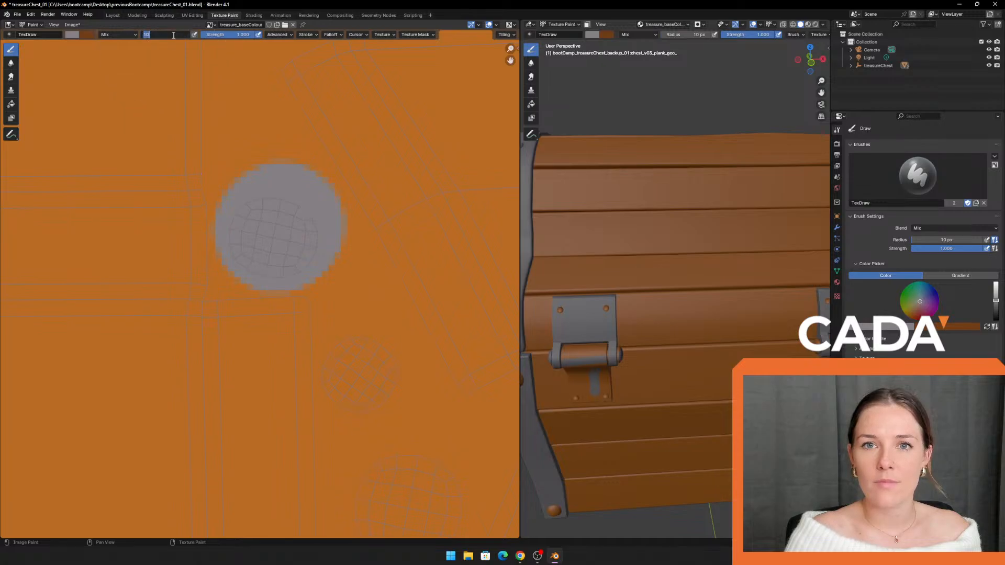
Step: Set the brush radius to 7 px and paint the three rivet islands running down beneath the painted one grey
{"action": "type", "text": "7"}
{"action": "key", "text": "Return"}
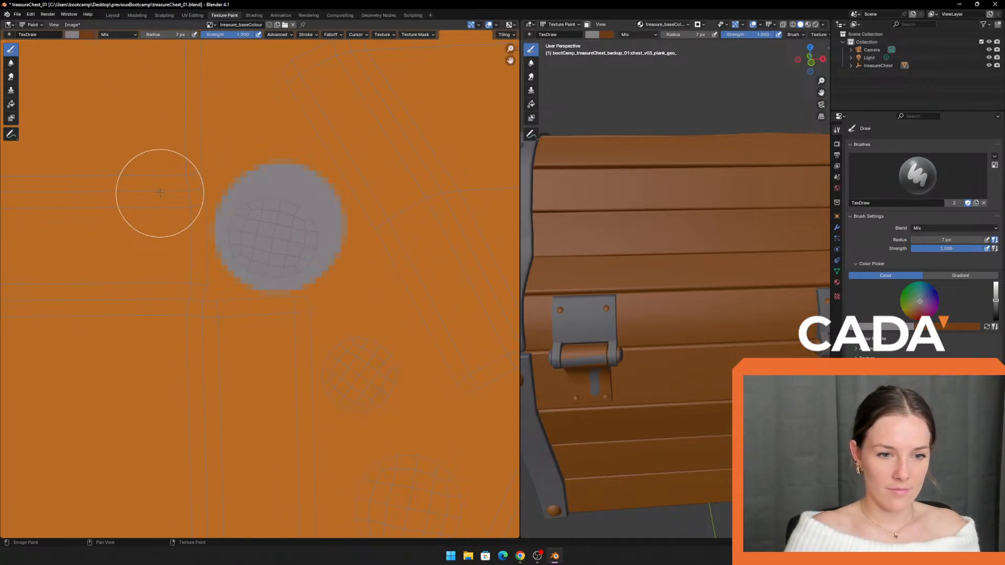
{"action": "middle_click_drag", "start_coordinate": [339, 303], "coordinate": [305, 233]}
{"action": "mouse_move", "coordinate": [321, 286]}
{"action": "left_mouse_down"}
{"action": "mouse_move", "coordinate": [330, 292]}
{"action": "mouse_move", "coordinate": [315, 316]}
{"action": "mouse_move", "coordinate": [325, 287]}
{"action": "mouse_move", "coordinate": [319, 300]}
{"action": "mouse_move", "coordinate": [342, 330]}
{"action": "left_mouse_up"}
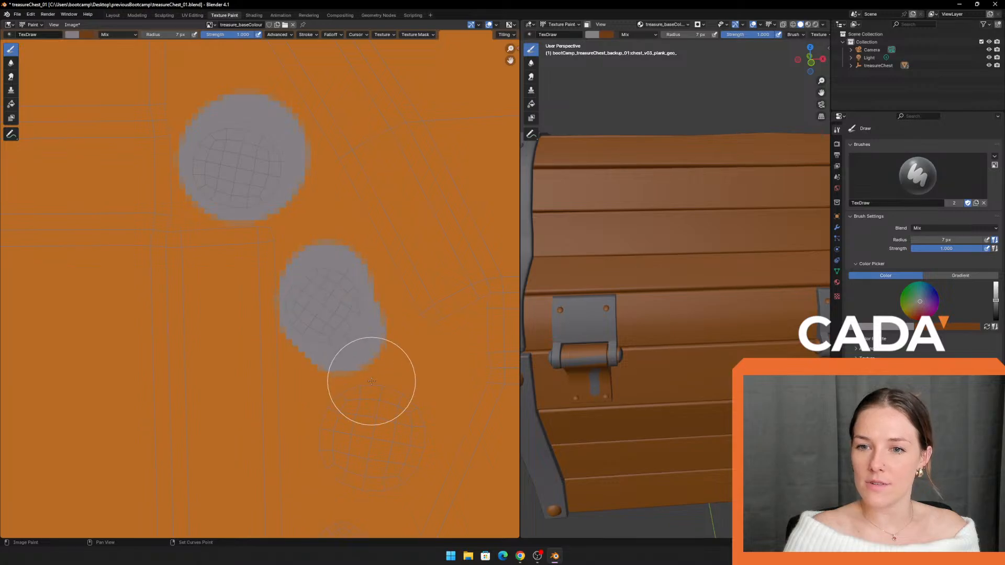
{"action": "middle_click_drag", "start_coordinate": [363, 366], "coordinate": [343, 286]}
{"action": "mouse_move", "coordinate": [351, 321]}
{"action": "left_mouse_down"}
{"action": "mouse_move", "coordinate": [321, 373]}
{"action": "mouse_move", "coordinate": [352, 386]}
{"action": "mouse_move", "coordinate": [370, 341]}
{"action": "mouse_move", "coordinate": [363, 382]}
{"action": "mouse_move", "coordinate": [344, 384]}
{"action": "left_mouse_up"}
{"action": "middle_click_drag", "start_coordinate": [344, 383], "coordinate": [365, 298]}
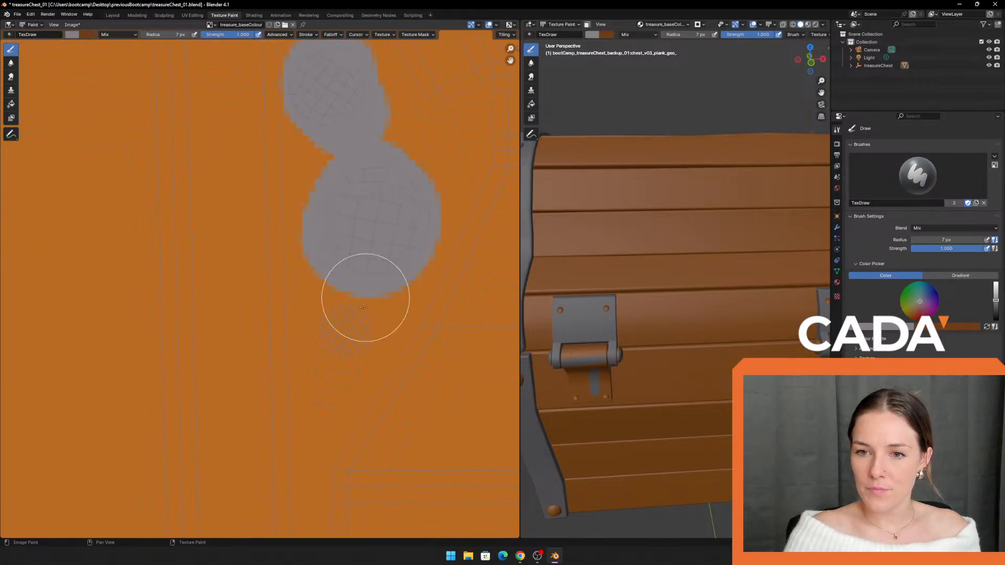
{"action": "mouse_move", "coordinate": [365, 299]}
{"action": "left_mouse_down"}
{"action": "mouse_move", "coordinate": [341, 325]}
{"action": "mouse_move", "coordinate": [354, 329]}
{"action": "left_mouse_up"}
Step: Paint the large round rivet island beside the narrow plank stack near the texture's lower outer corner grey
{"action": "scroll", "coordinate": [377, 368], "scroll_direction": "down", "scroll_amount": 4}
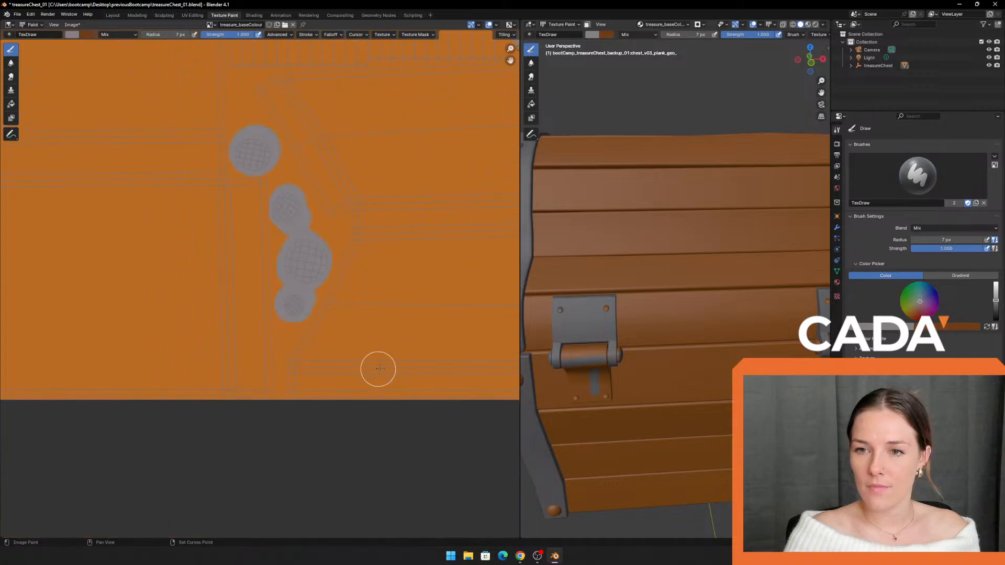
{"action": "middle_click_drag", "start_coordinate": [445, 321], "coordinate": [274, 353]}
{"action": "scroll", "coordinate": [293, 340], "scroll_direction": "down", "scroll_amount": 4}
{"action": "middle_click_drag", "start_coordinate": [334, 326], "coordinate": [219, 350]}
{"action": "scroll", "coordinate": [320, 293], "scroll_direction": "up", "scroll_amount": 4}
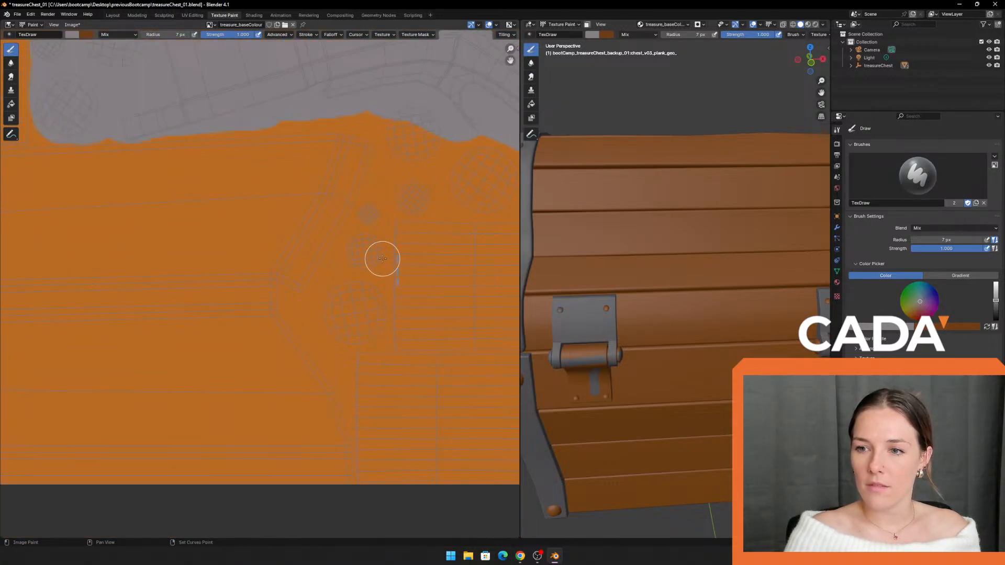
{"action": "scroll", "coordinate": [321, 263], "scroll_direction": "up", "scroll_amount": 3}
{"action": "middle_click_drag", "start_coordinate": [305, 254], "coordinate": [220, 274]}
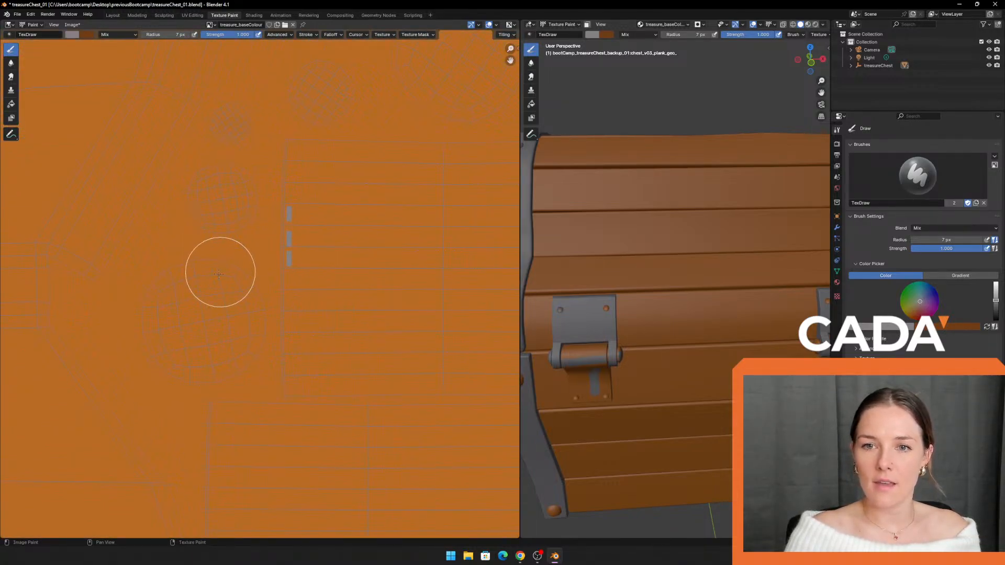
{"action": "mouse_move", "coordinate": [219, 274]}
{"action": "left_mouse_down"}
{"action": "mouse_move", "coordinate": [197, 275]}
{"action": "mouse_move", "coordinate": [150, 330]}
{"action": "mouse_move", "coordinate": [202, 359]}
{"action": "mouse_move", "coordinate": [232, 345]}
{"action": "mouse_move", "coordinate": [237, 303]}
{"action": "left_mouse_up"}
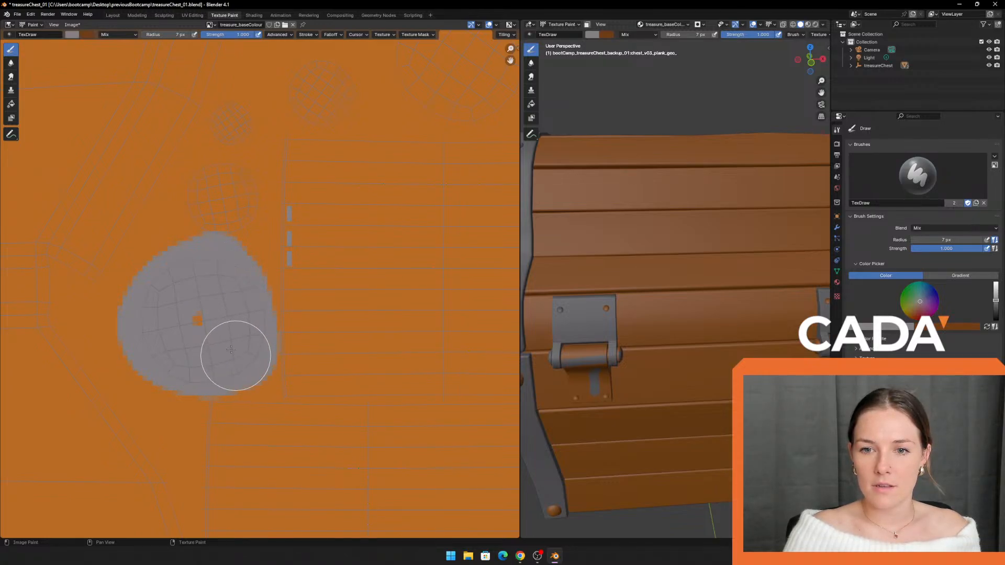
Step: Paint the medium and small rivet islands above the large one and the next one beside them grey, undoing the misplaced strokes
{"action": "middle_click_drag", "start_coordinate": [211, 195], "coordinate": [231, 313]}
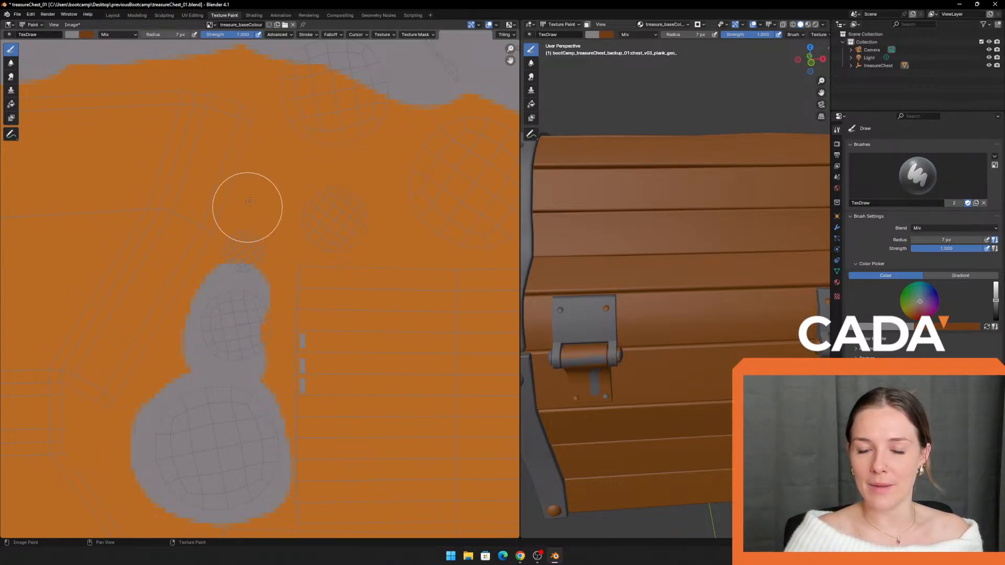
{"action": "key", "text": "ctrl+z"}
{"action": "key", "text": "ctrl+z"}
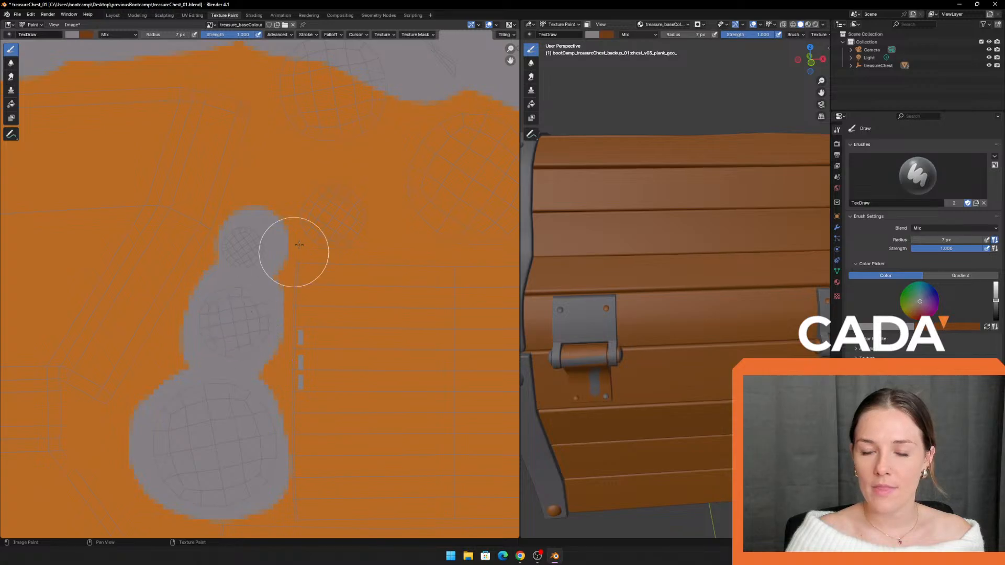
{"action": "middle_click_drag", "start_coordinate": [305, 211], "coordinate": [283, 239]}
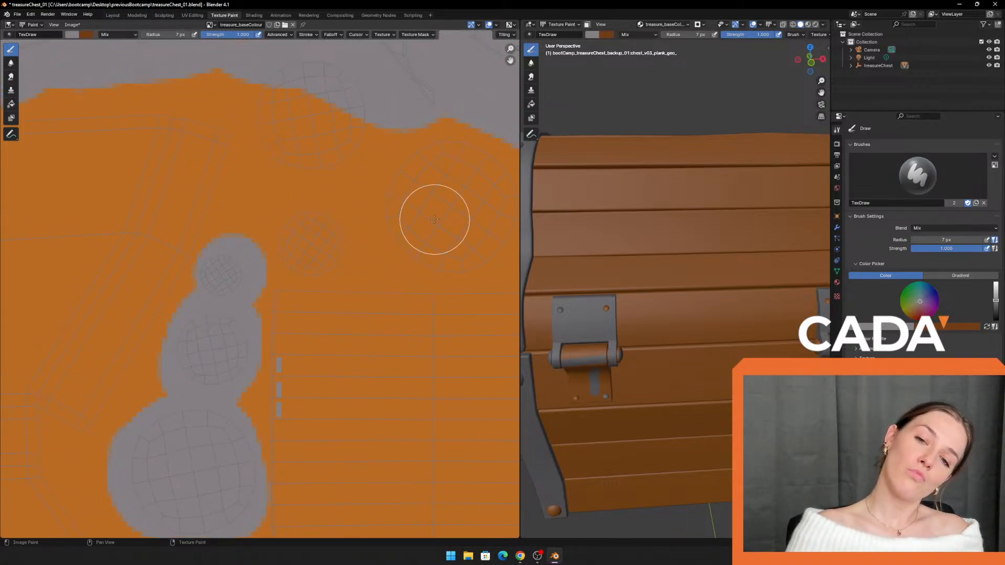
{"action": "middle_click_drag", "start_coordinate": [439, 214], "coordinate": [376, 280]}
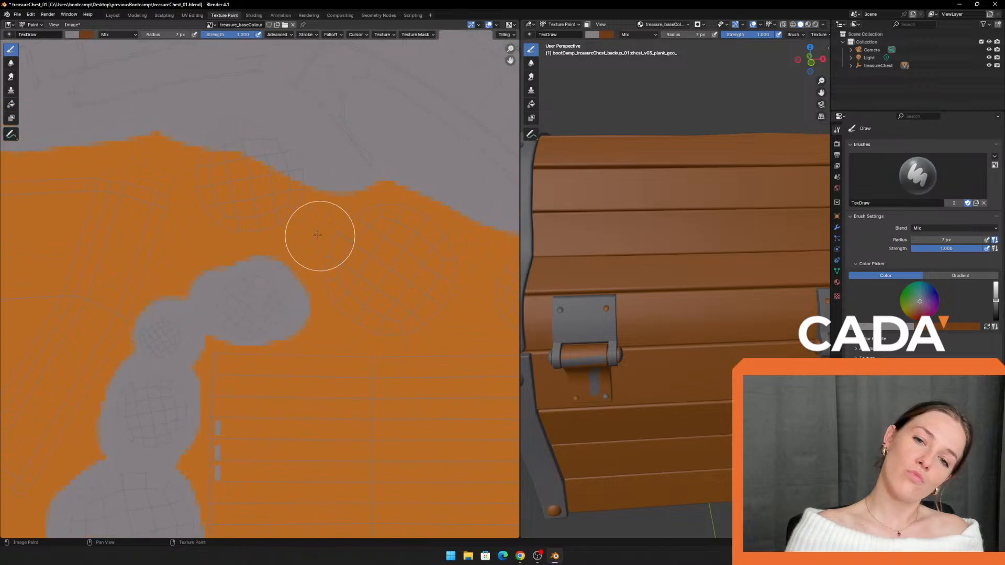
Step: Paint the three remaining rivet islands between the rivet chain and the large grey area grey, out to the texture's outer edge
{"action": "mouse_move", "coordinate": [295, 186]}
{"action": "left_mouse_down"}
{"action": "mouse_move", "coordinate": [283, 204]}
{"action": "mouse_move", "coordinate": [227, 186]}
{"action": "mouse_move", "coordinate": [215, 143]}
{"action": "mouse_move", "coordinate": [225, 197]}
{"action": "mouse_move", "coordinate": [314, 187]}
{"action": "mouse_move", "coordinate": [325, 290]}
{"action": "mouse_move", "coordinate": [273, 245]}
{"action": "left_mouse_up"}
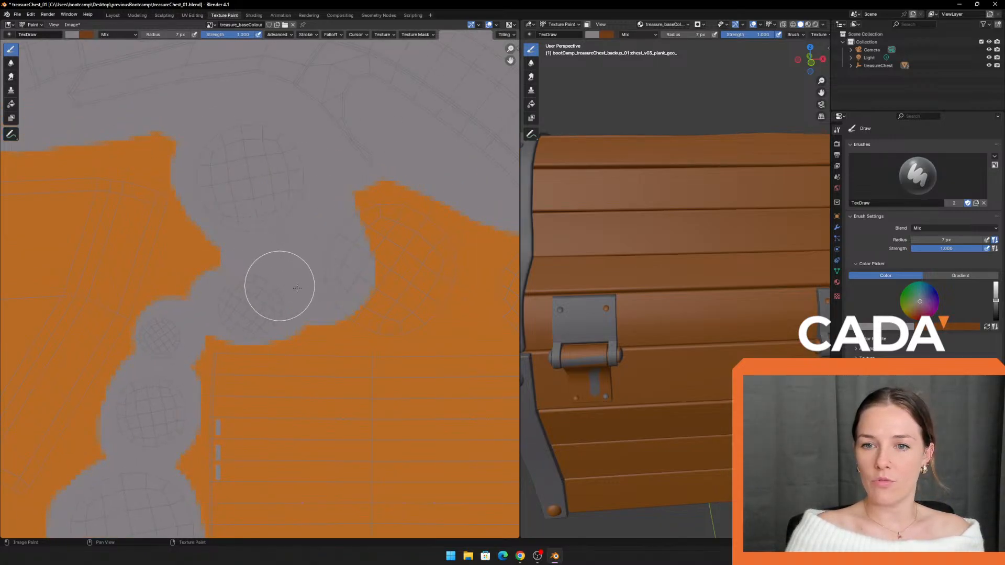
{"action": "mouse_move", "coordinate": [297, 287]}
{"action": "left_mouse_down"}
{"action": "mouse_move", "coordinate": [418, 309]}
{"action": "mouse_move", "coordinate": [399, 218]}
{"action": "mouse_move", "coordinate": [384, 262]}
{"action": "left_mouse_up"}
{"action": "scroll", "coordinate": [398, 258], "scroll_direction": "down", "scroll_amount": 2}
{"action": "mouse_move", "coordinate": [403, 256]}
{"action": "middle_mouse_down"}
{"action": "mouse_move", "coordinate": [314, 249]}
{"action": "mouse_move", "coordinate": [271, 264]}
{"action": "middle_mouse_up"}
{"action": "scroll", "coordinate": [314, 249], "scroll_direction": "up", "scroll_amount": 2}
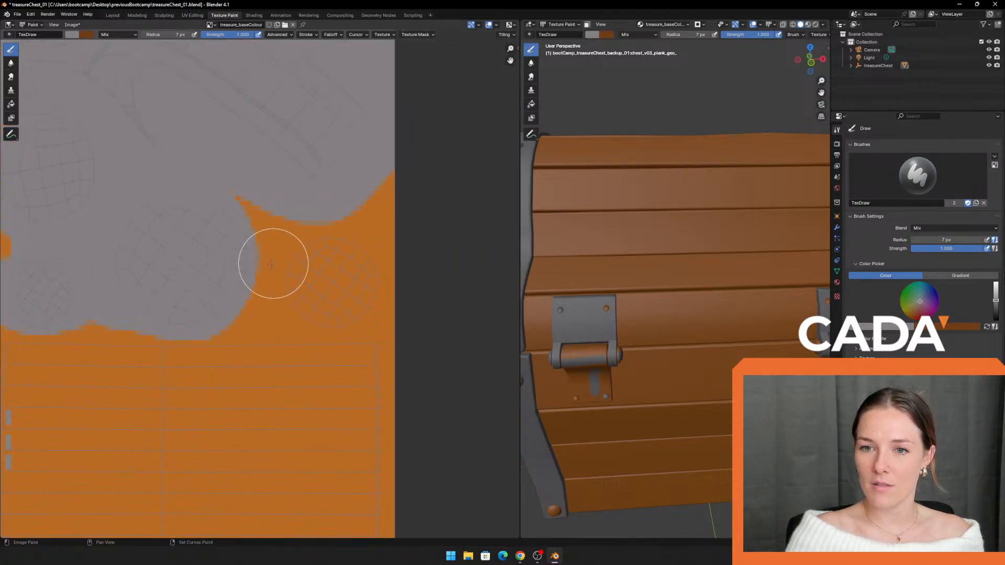
{"action": "mouse_move", "coordinate": [272, 264]}
{"action": "left_mouse_down"}
{"action": "mouse_move", "coordinate": [231, 296]}
{"action": "mouse_move", "coordinate": [351, 301]}
{"action": "mouse_move", "coordinate": [380, 282]}
{"action": "left_mouse_up"}
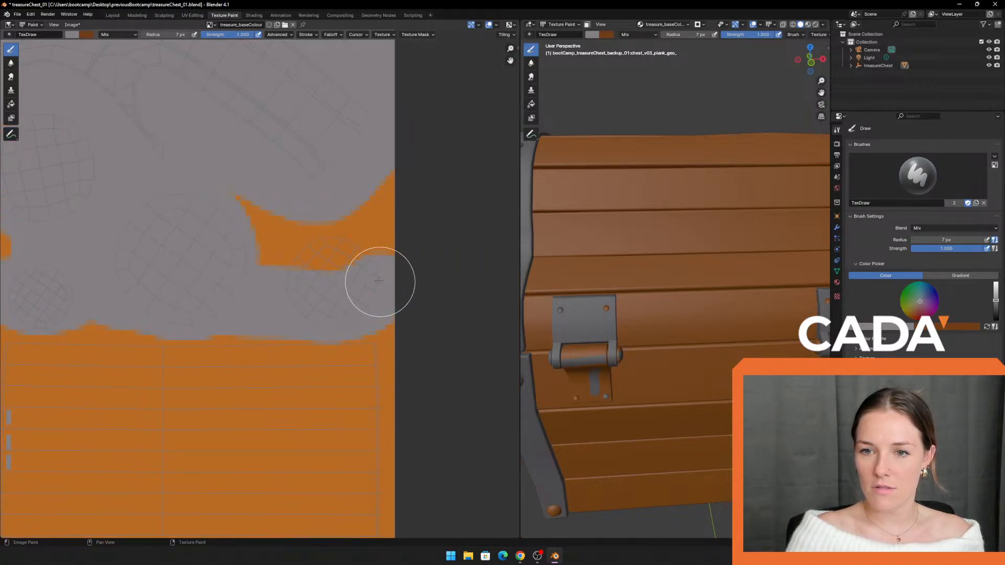
{"action": "key", "text": "ctrl+z"}
{"action": "mouse_move", "coordinate": [240, 294]}
{"action": "left_mouse_down"}
{"action": "mouse_move", "coordinate": [348, 297]}
{"action": "mouse_move", "coordinate": [321, 293]}
{"action": "mouse_move", "coordinate": [359, 278]}
{"action": "mouse_move", "coordinate": [382, 169]}
{"action": "mouse_move", "coordinate": [352, 293]}
{"action": "mouse_move", "coordinate": [218, 202]}
{"action": "mouse_move", "coordinate": [307, 254]}
{"action": "left_mouse_up"}
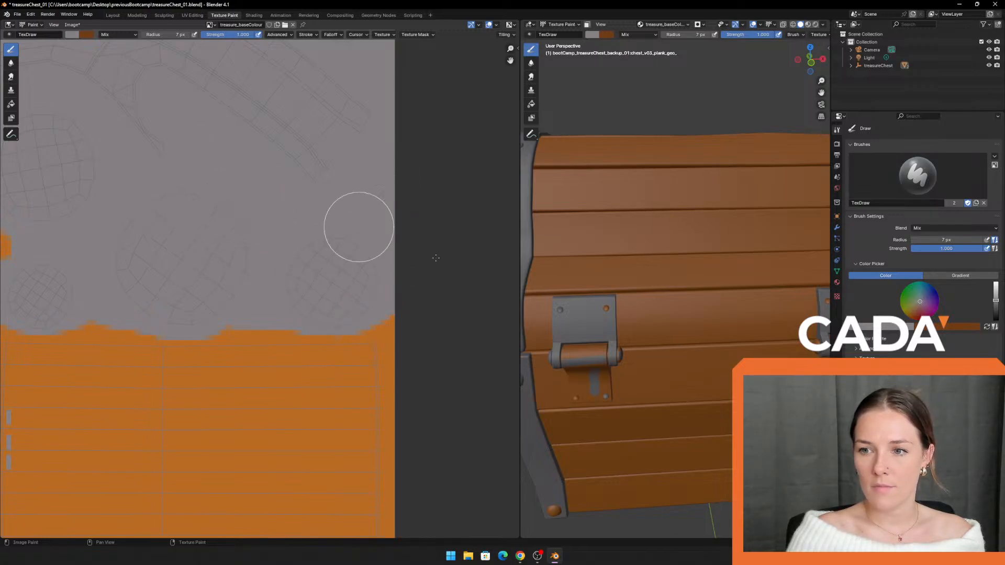
Step: Paint the column of four rivet islands in the texture's lower outer corner grey, with sweeping freehand strokes across the neighbouring plank islands
{"action": "scroll", "coordinate": [569, 314], "scroll_direction": "down", "scroll_amount": 4}
{"action": "middle_click_drag", "start_coordinate": [529, 176], "coordinate": [609, 169]}
{"action": "scroll", "coordinate": [297, 291], "scroll_direction": "down", "scroll_amount": 5}
{"action": "middle_click_drag", "start_coordinate": [240, 327], "coordinate": [299, 213]}
{"action": "scroll", "coordinate": [351, 330], "scroll_direction": "up", "scroll_amount": 3}
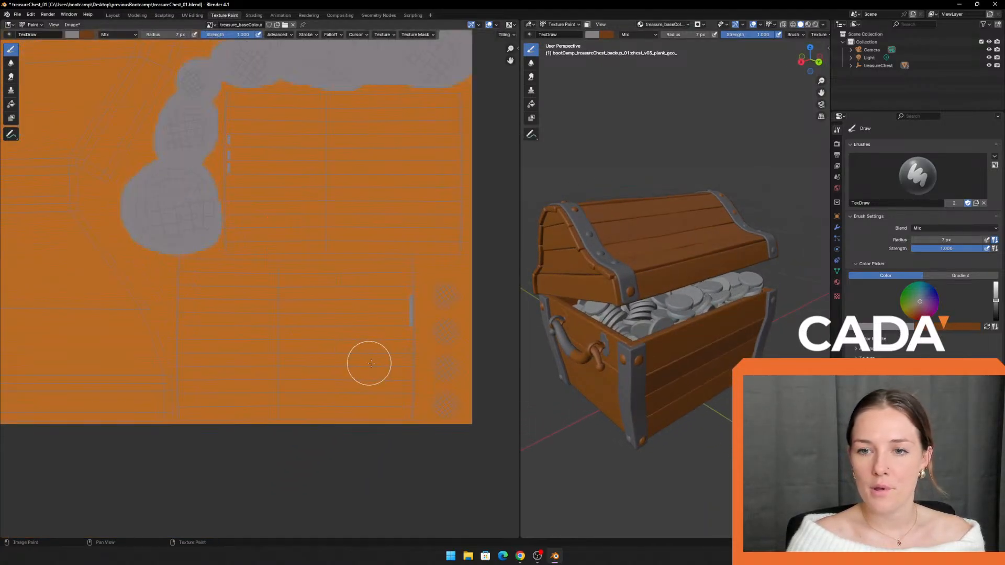
{"action": "middle_click_drag", "start_coordinate": [393, 328], "coordinate": [274, 255]}
{"action": "scroll", "coordinate": [307, 246], "scroll_direction": "up", "scroll_amount": 3}
{"action": "mouse_move", "coordinate": [394, 138]}
{"action": "left_mouse_down"}
{"action": "mouse_move", "coordinate": [386, 230]}
{"action": "mouse_move", "coordinate": [399, 385]}
{"action": "mouse_move", "coordinate": [424, 118]}
{"action": "mouse_move", "coordinate": [362, 190]}
{"action": "mouse_move", "coordinate": [134, 394]}
{"action": "mouse_move", "coordinate": [136, 342]}
{"action": "left_mouse_up"}
{"action": "middle_click_drag", "start_coordinate": [144, 296], "coordinate": [317, 316]}
{"action": "mouse_move", "coordinate": [340, 231]}
{"action": "left_mouse_down"}
{"action": "mouse_move", "coordinate": [104, 356]}
{"action": "mouse_move", "coordinate": [189, 398]}
{"action": "left_mouse_up"}
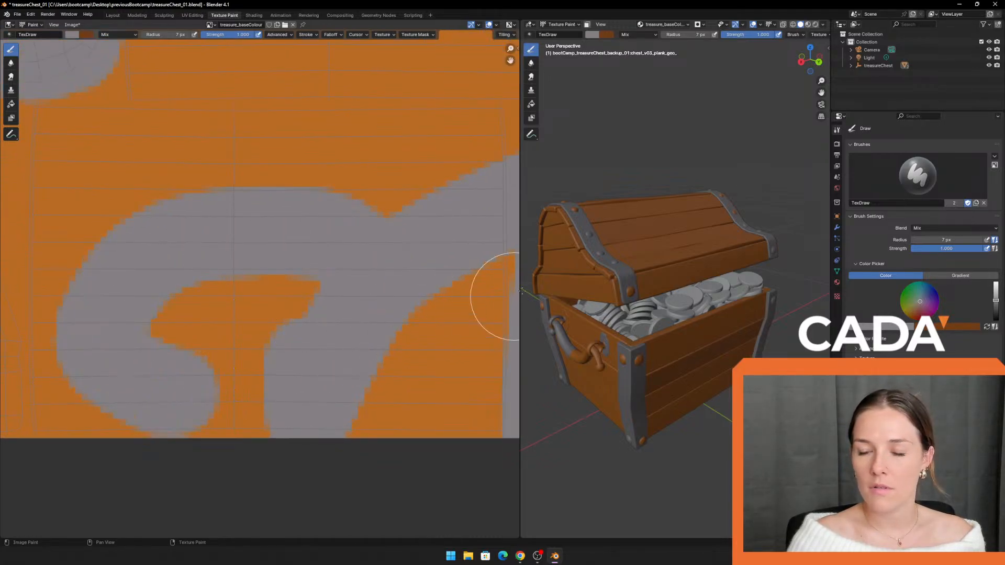
Step: Enlarge the 3D view to examine the chest's rivets from both sides, and undo the two sweeping grey strokes over the plank islands
{"action": "left_click_drag", "start_coordinate": [519, 190], "coordinate": [149, 190]}
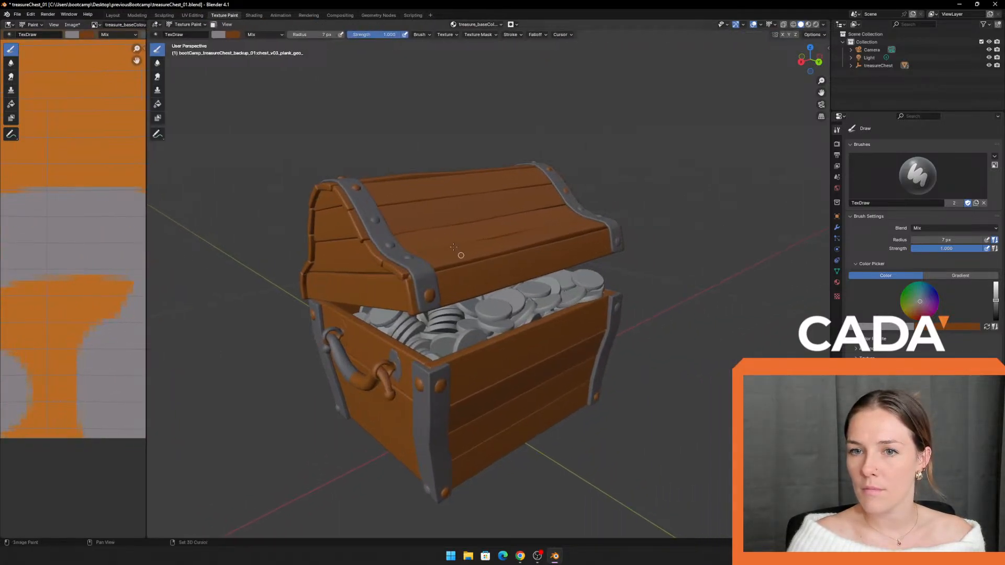
{"action": "middle_click_drag", "start_coordinate": [325, 157], "coordinate": [155, 203]}
{"action": "scroll", "coordinate": [99, 238], "scroll_direction": "down", "scroll_amount": 5}
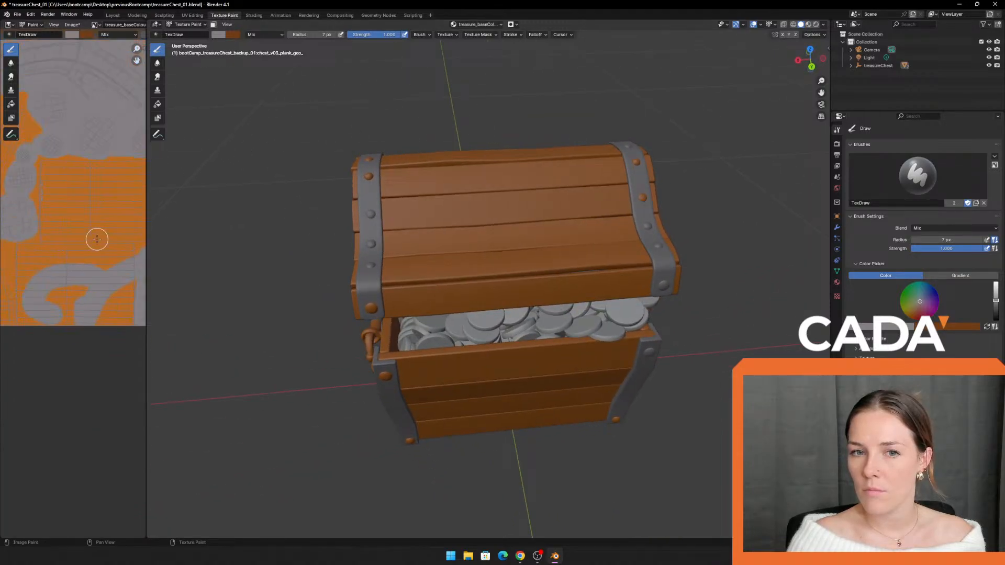
{"action": "key", "text": "ctrl+z"}
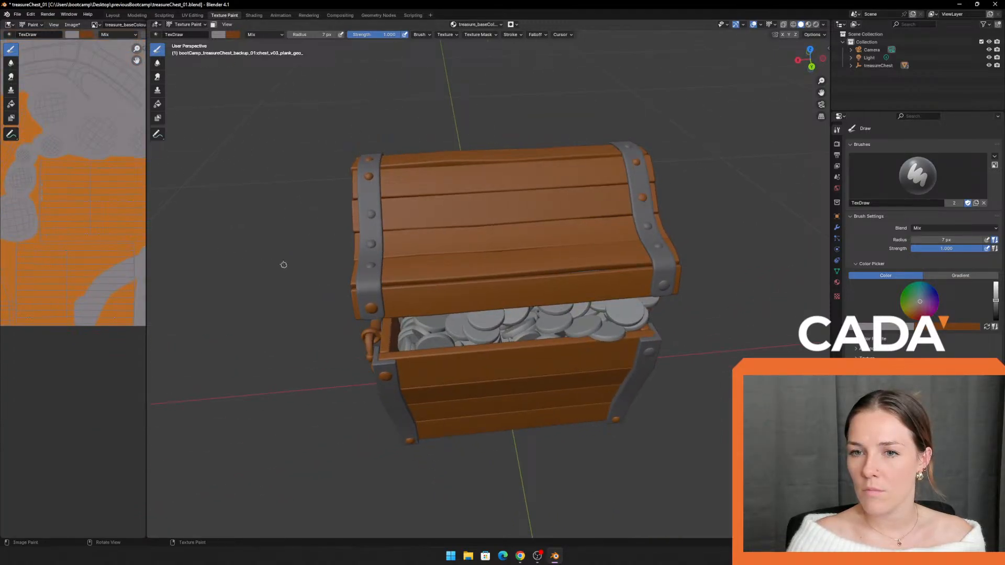
{"action": "middle_click_drag", "start_coordinate": [284, 265], "coordinate": [427, 247]}
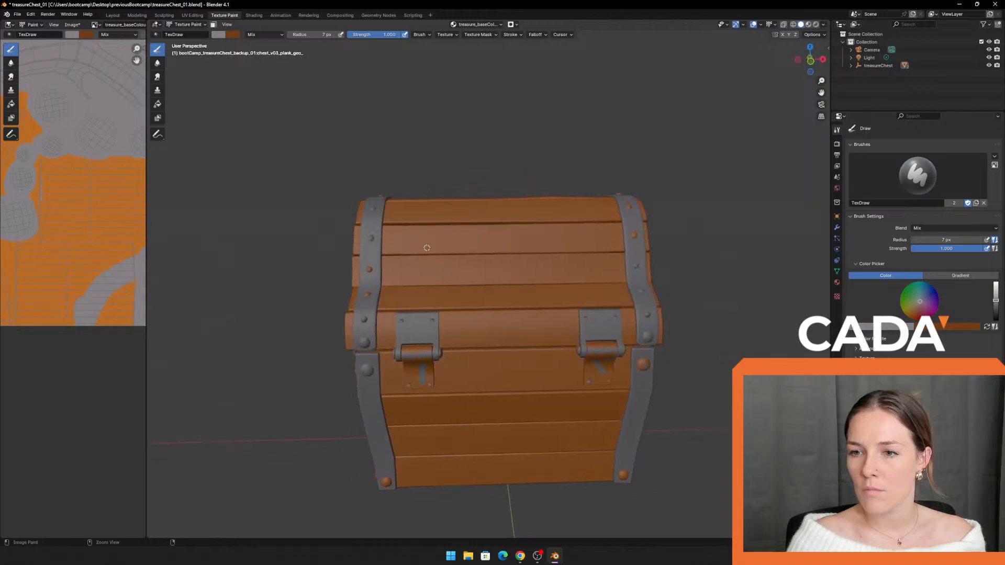
{"action": "key", "text": "ctrl+z"}
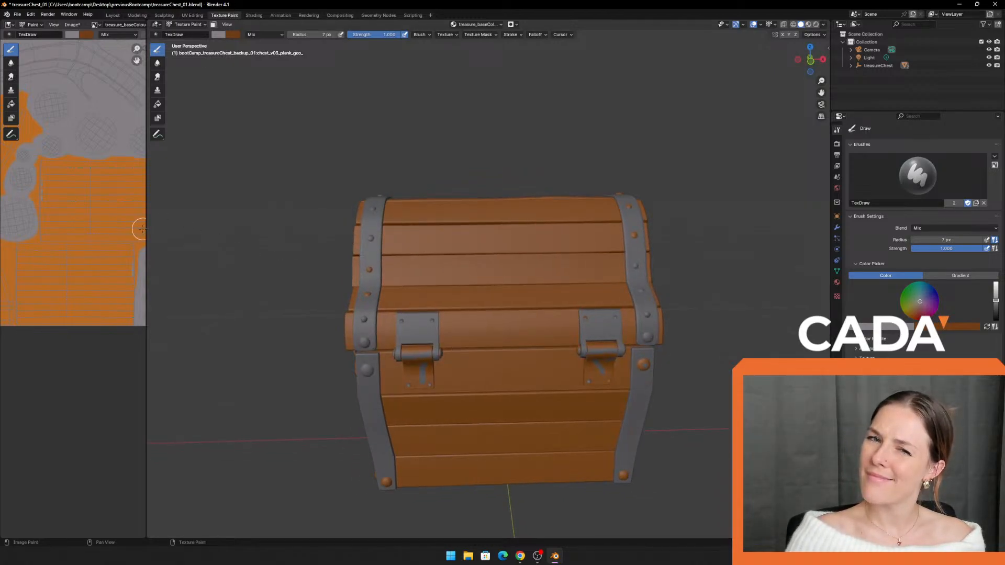
Step: Widen the image editor again and paint the two wheel-shaped islands and the rivet at the end of their row grey
{"action": "left_click_drag", "start_coordinate": [145, 229], "coordinate": [561, 243]}
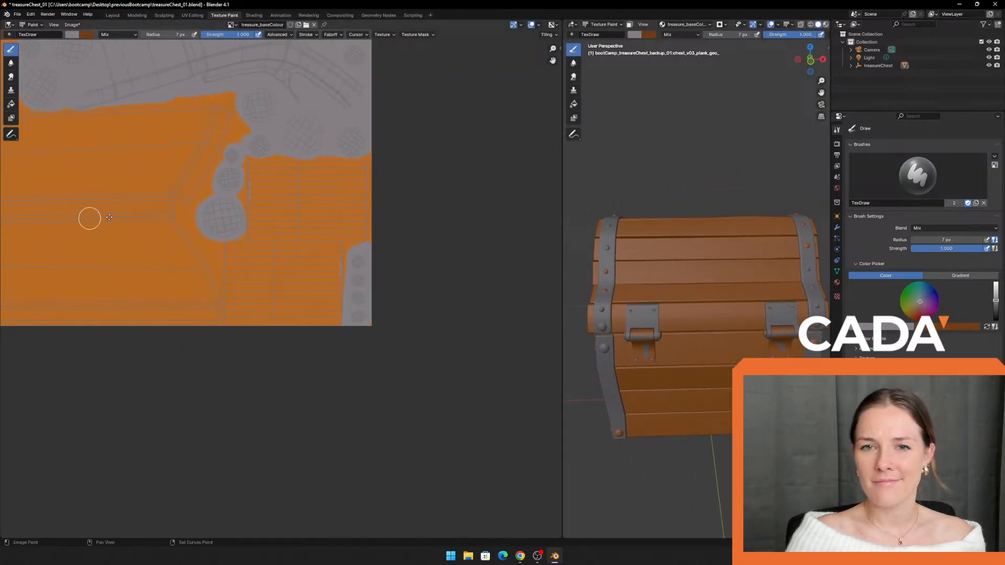
{"action": "scroll", "coordinate": [383, 312], "scroll_direction": "up", "scroll_amount": 2}
{"action": "scroll", "coordinate": [279, 290], "scroll_direction": "down", "scroll_amount": 4}
{"action": "middle_click_drag", "start_coordinate": [217, 231], "coordinate": [497, 305]}
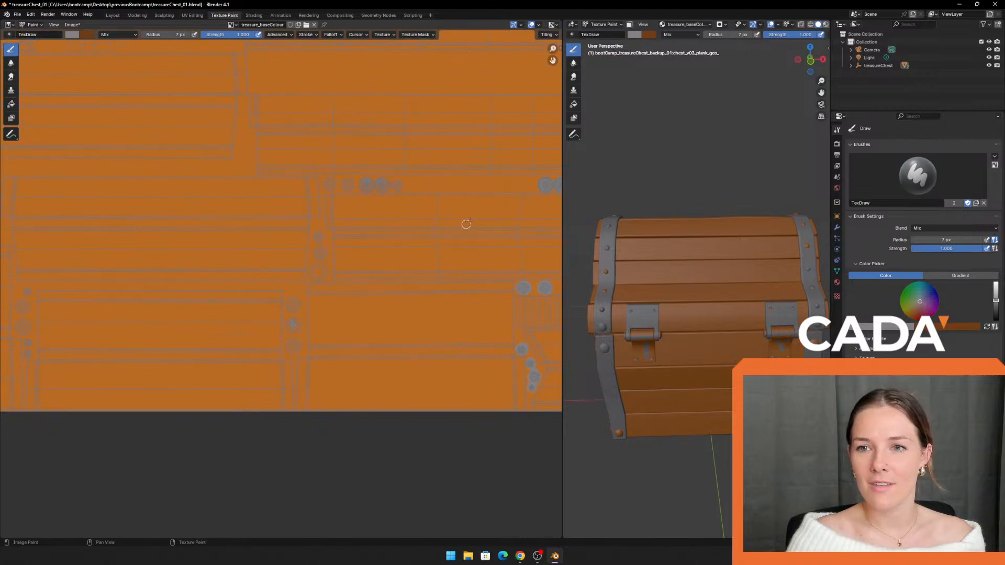
{"action": "middle_click_drag", "start_coordinate": [466, 212], "coordinate": [242, 246]}
{"action": "scroll", "coordinate": [352, 267], "scroll_direction": "up", "scroll_amount": 4}
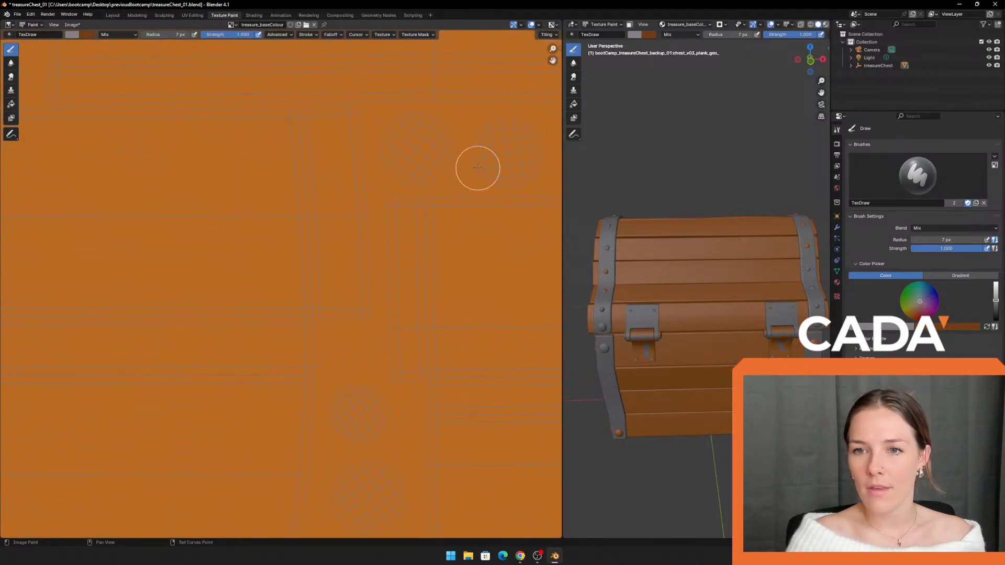
{"action": "middle_click_drag", "start_coordinate": [478, 168], "coordinate": [258, 278]}
{"action": "mouse_move", "coordinate": [422, 274]}
{"action": "middle_mouse_down"}
{"action": "mouse_move", "coordinate": [258, 268]}
{"action": "mouse_move", "coordinate": [265, 265]}
{"action": "middle_mouse_up"}
{"action": "left_click", "coordinate": [360, 261]}
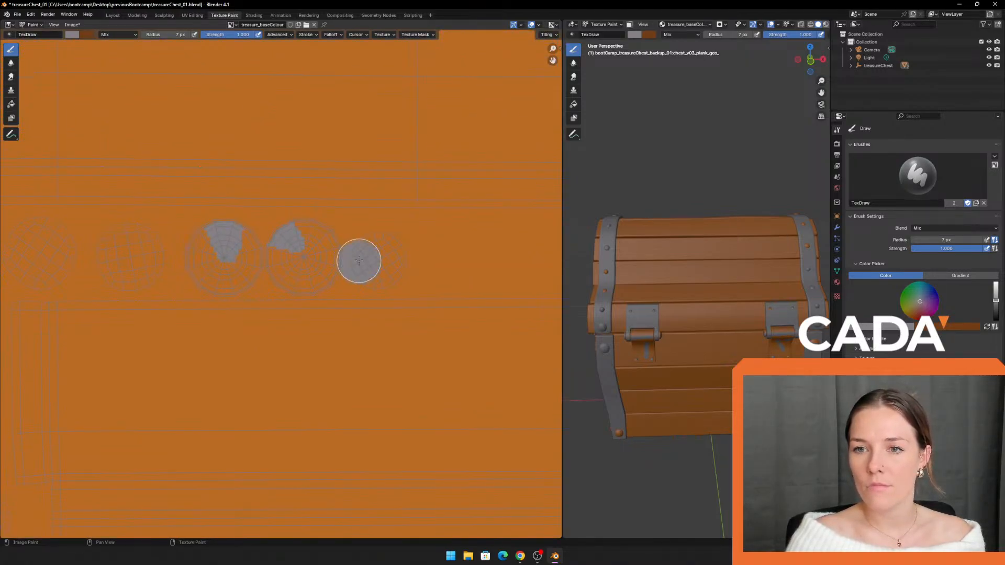
{"action": "mouse_move", "coordinate": [359, 260]}
{"action": "left_mouse_down"}
{"action": "mouse_move", "coordinate": [390, 240]}
{"action": "mouse_move", "coordinate": [375, 269]}
{"action": "mouse_move", "coordinate": [279, 273]}
{"action": "left_mouse_up"}
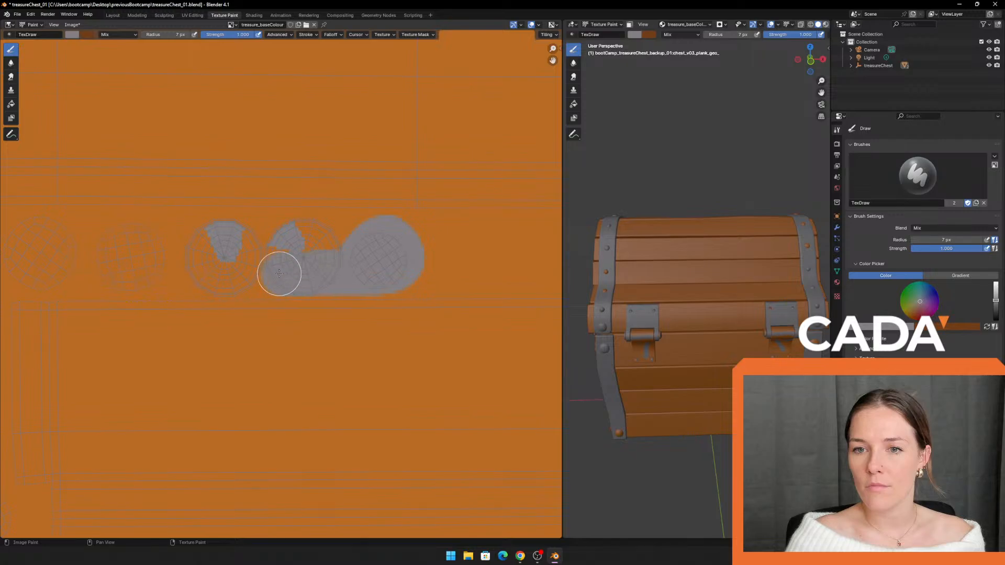
{"action": "mouse_move", "coordinate": [342, 272]}
{"action": "left_mouse_down"}
{"action": "mouse_move", "coordinate": [333, 225]}
{"action": "mouse_move", "coordinate": [294, 225]}
{"action": "mouse_move", "coordinate": [322, 253]}
{"action": "left_mouse_up"}
{"action": "left_click_drag", "start_coordinate": [208, 231], "coordinate": [187, 261]}
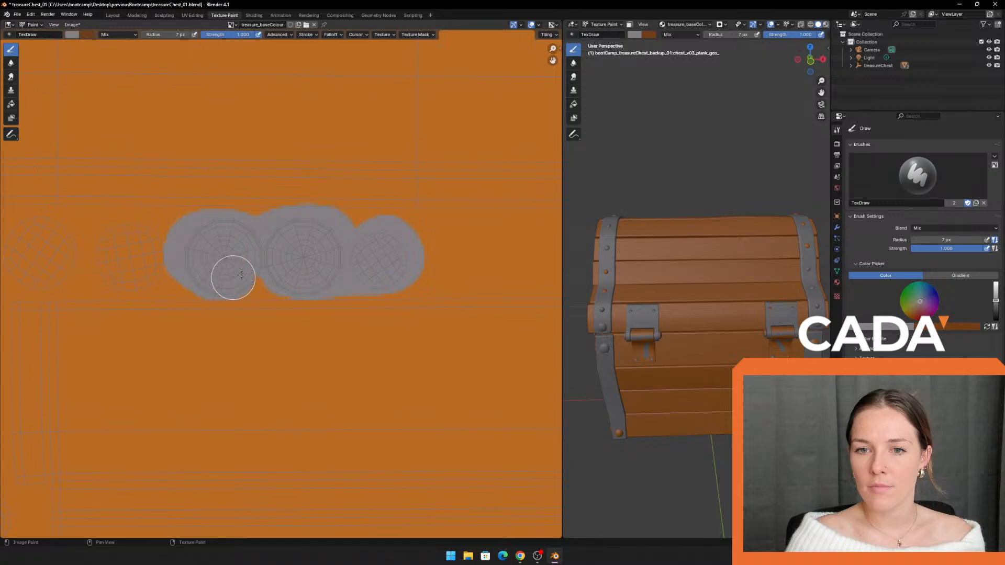
Step: Paint the rivet island on the other side of the wheel-shaped pair grey, undoing the excess strokes around it
{"action": "middle_click_drag", "start_coordinate": [210, 264], "coordinate": [333, 274]}
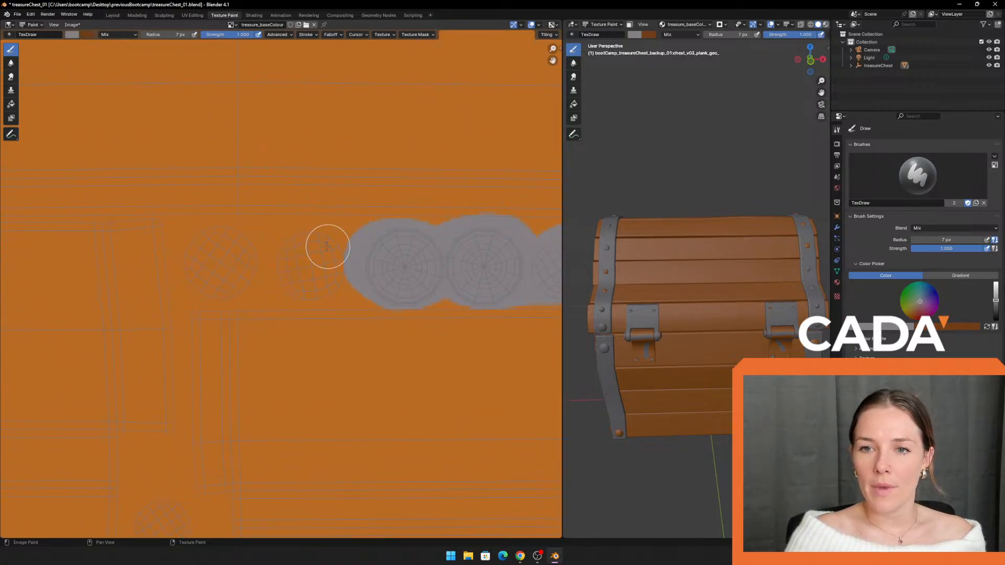
{"action": "mouse_move", "coordinate": [327, 246]}
{"action": "left_mouse_down"}
{"action": "mouse_move", "coordinate": [278, 247]}
{"action": "mouse_move", "coordinate": [288, 283]}
{"action": "mouse_move", "coordinate": [345, 273]}
{"action": "left_mouse_up"}
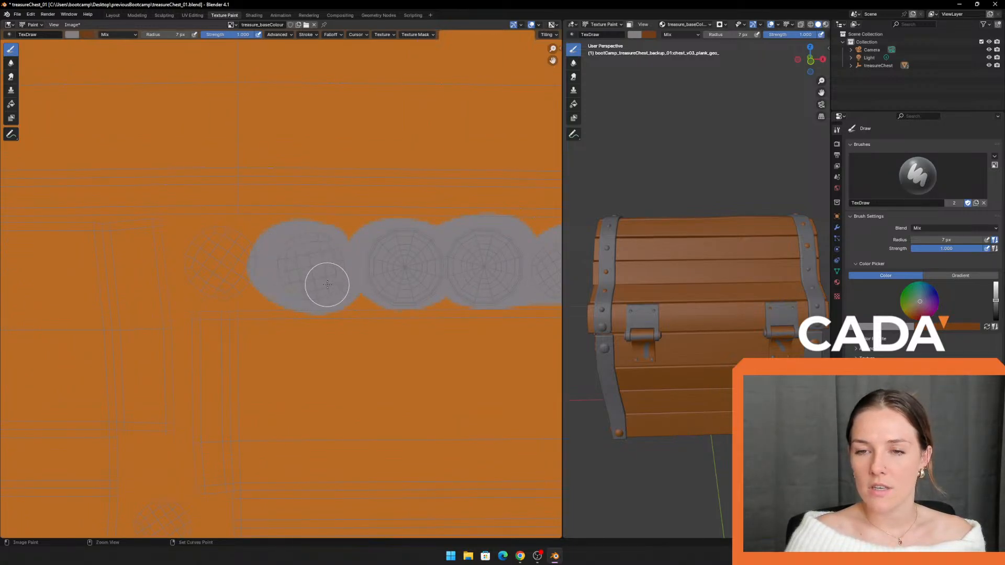
{"action": "key", "text": "ctrl+z"}
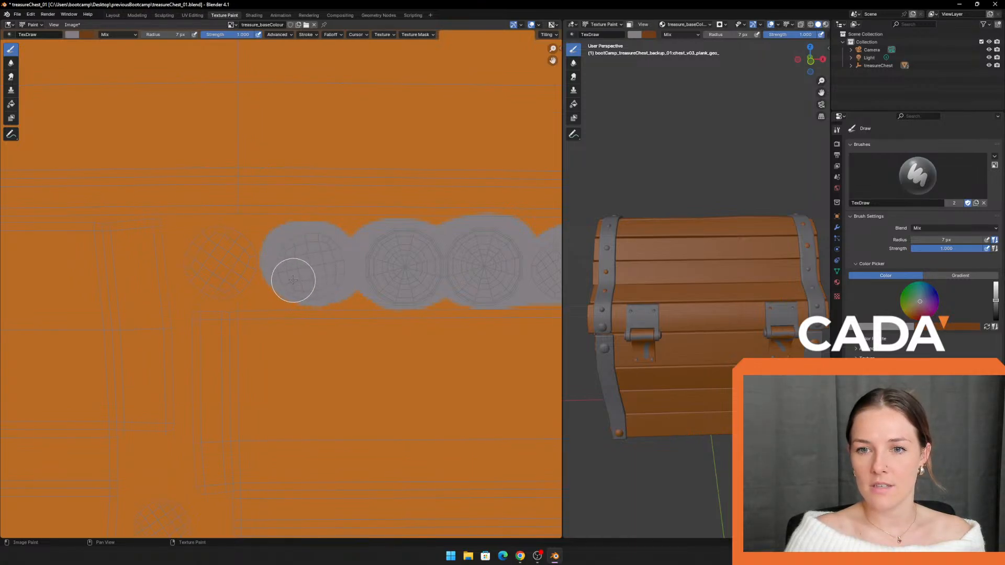
{"action": "key", "text": "ctrl+z"}
{"action": "scroll", "coordinate": [289, 267], "scroll_direction": "up", "scroll_amount": 3}
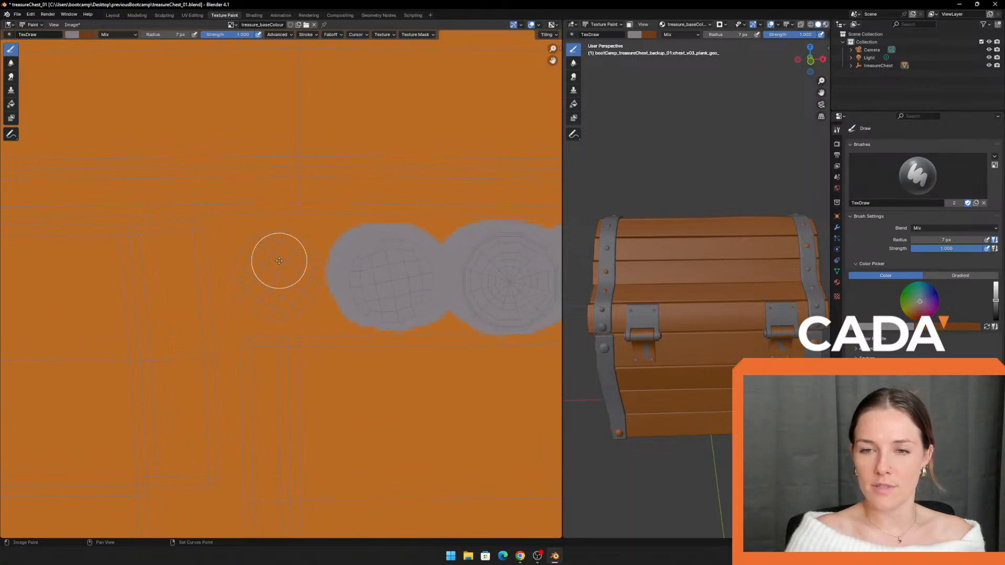
Step: Paint the leftmost round rivet island in the horizontal UV row solid grey
{"action": "mouse_move", "coordinate": [300, 256]}
{"action": "left_mouse_down"}
{"action": "mouse_move", "coordinate": [304, 292]}
{"action": "mouse_move", "coordinate": [292, 252]}
{"action": "mouse_move", "coordinate": [258, 243]}
{"action": "mouse_move", "coordinate": [215, 256]}
{"action": "mouse_move", "coordinate": [209, 285]}
{"action": "mouse_move", "coordinate": [277, 323]}
{"action": "mouse_move", "coordinate": [310, 314]}
{"action": "mouse_move", "coordinate": [236, 321]}
{"action": "mouse_move", "coordinate": [227, 254]}
{"action": "mouse_move", "coordinate": [265, 247]}
{"action": "left_mouse_up"}
{"action": "scroll", "coordinate": [265, 248], "scroll_direction": "down", "scroll_amount": 6}
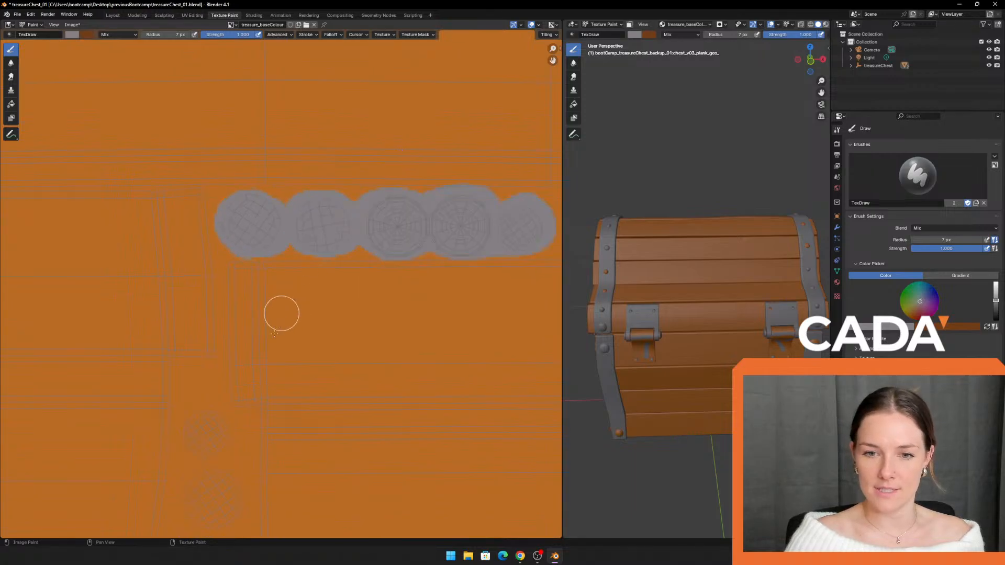
Step: Paint the vertical group of two rivet islands and the ring-shaped island below them solid grey with the TexDraw brush
{"action": "scroll", "coordinate": [228, 354], "scroll_direction": "up", "scroll_amount": 8}
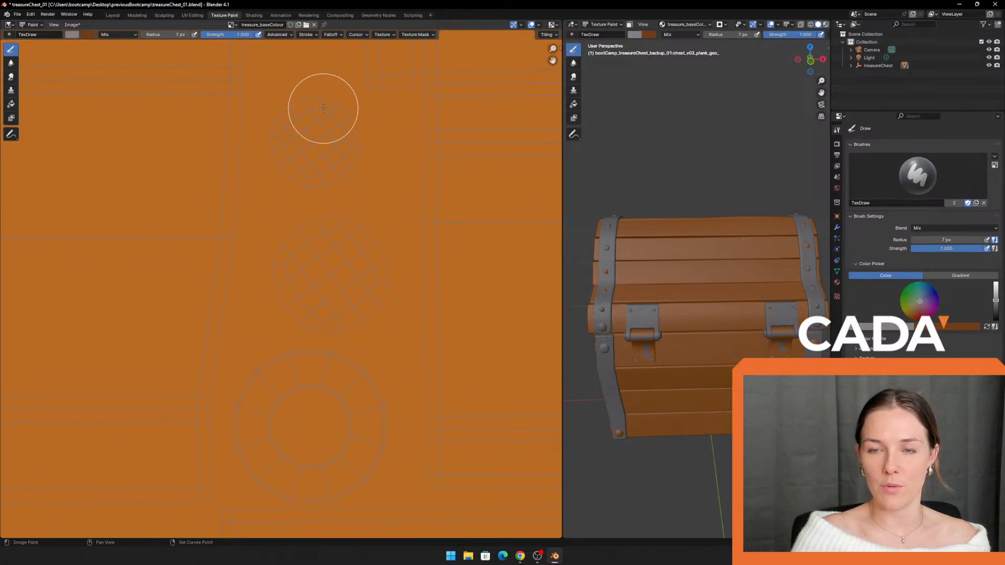
{"action": "left_click_drag", "start_coordinate": [292, 138], "coordinate": [302, 157]}
{"action": "middle_click_drag", "start_coordinate": [325, 108], "coordinate": [321, 185]}
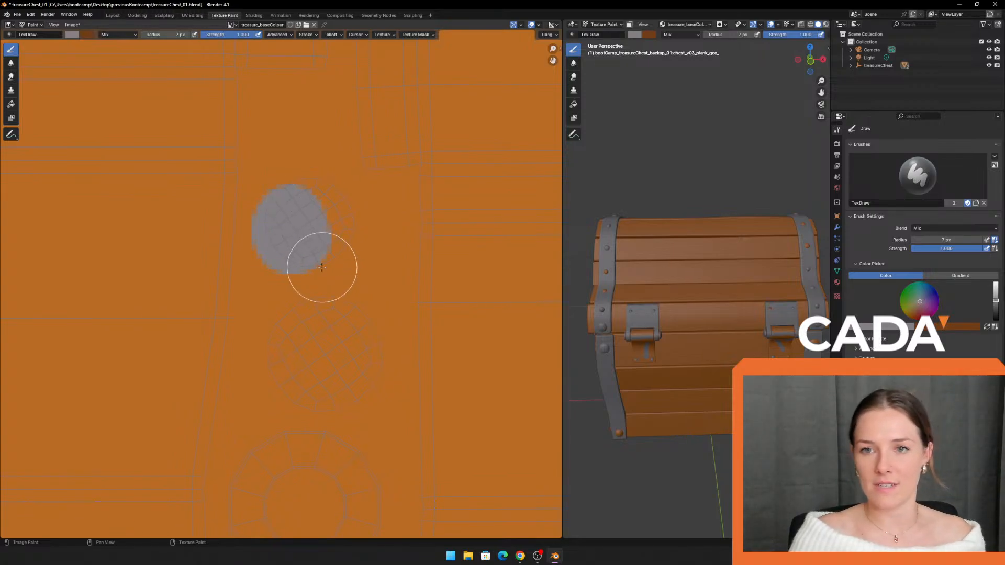
{"action": "left_click_drag", "start_coordinate": [313, 327], "coordinate": [315, 363]}
{"action": "scroll", "coordinate": [314, 363], "scroll_direction": "up", "scroll_amount": 1}
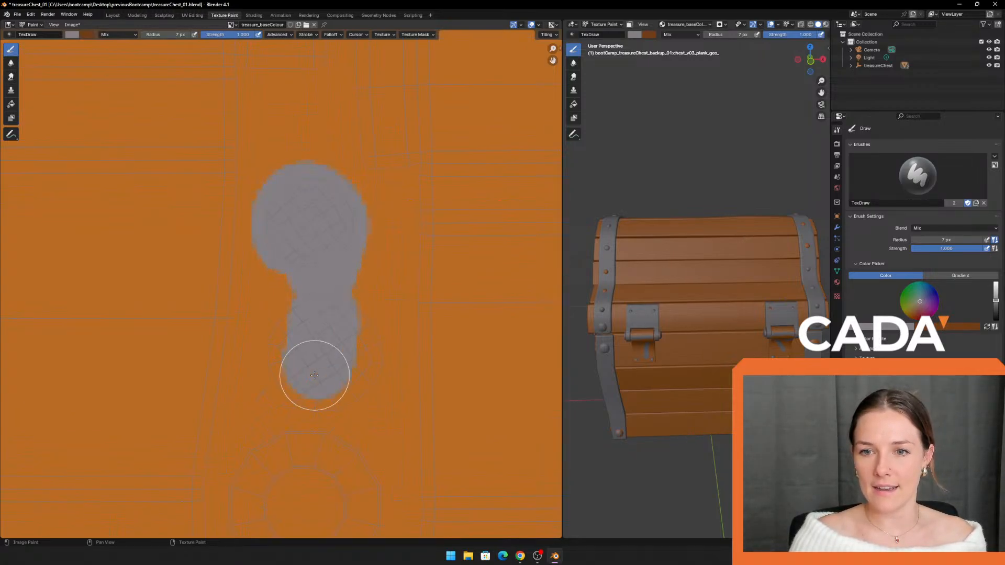
{"action": "middle_click_drag", "start_coordinate": [327, 343], "coordinate": [304, 192]}
{"action": "mouse_move", "coordinate": [272, 225]}
{"action": "left_mouse_down"}
{"action": "mouse_move", "coordinate": [285, 292]}
{"action": "mouse_move", "coordinate": [343, 262]}
{"action": "mouse_move", "coordinate": [334, 184]}
{"action": "mouse_move", "coordinate": [275, 244]}
{"action": "left_mouse_up"}
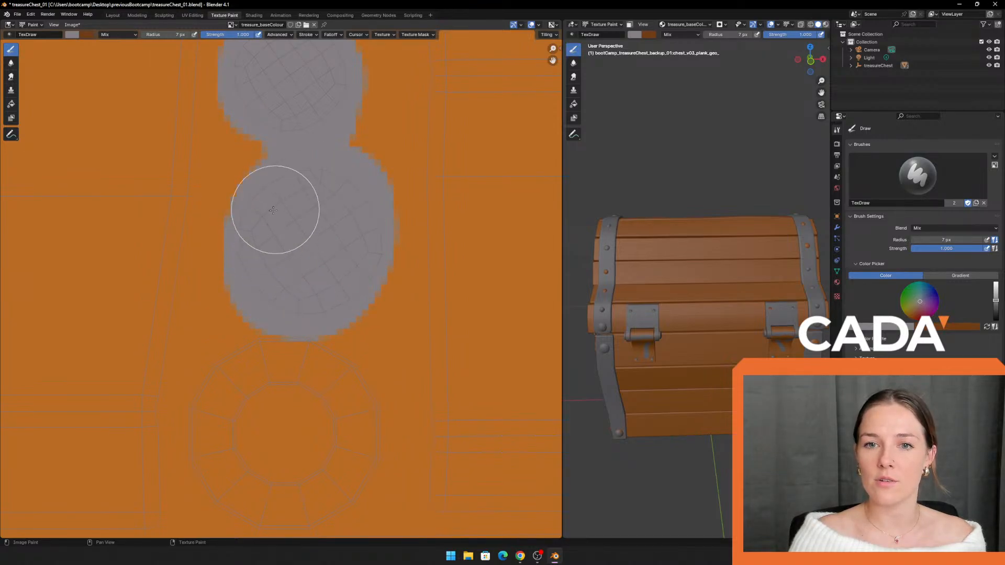
{"action": "middle_click_drag", "start_coordinate": [330, 395], "coordinate": [363, 227]}
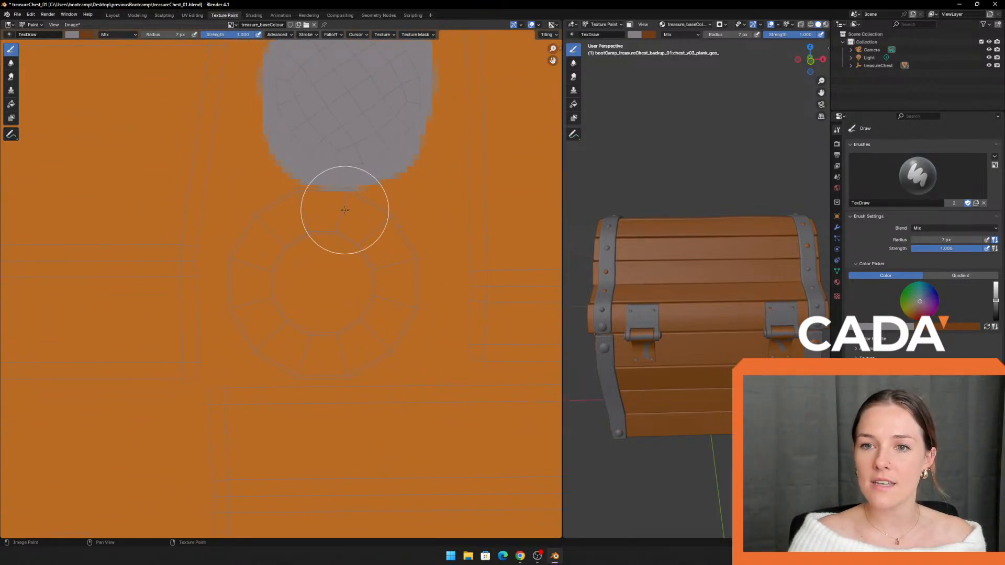
{"action": "mouse_move", "coordinate": [344, 209]}
{"action": "left_mouse_down"}
{"action": "mouse_move", "coordinate": [388, 303]}
{"action": "mouse_move", "coordinate": [380, 233]}
{"action": "mouse_move", "coordinate": [375, 336]}
{"action": "mouse_move", "coordinate": [310, 339]}
{"action": "mouse_move", "coordinate": [274, 320]}
{"action": "mouse_move", "coordinate": [272, 327]}
{"action": "mouse_move", "coordinate": [257, 296]}
{"action": "mouse_move", "coordinate": [256, 254]}
{"action": "mouse_move", "coordinate": [305, 251]}
{"action": "mouse_move", "coordinate": [334, 292]}
{"action": "left_mouse_up"}
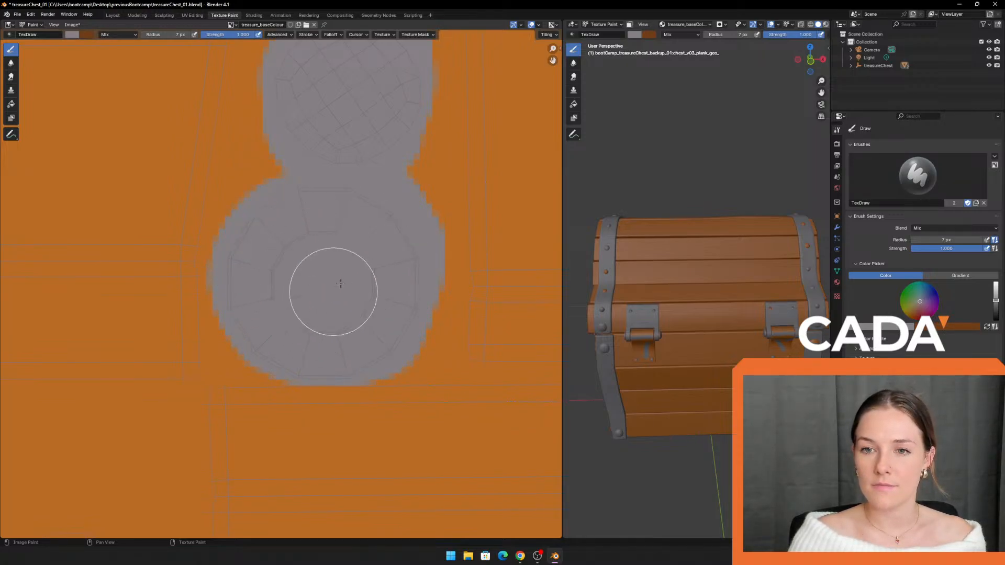
Step: Fill the neighbouring column of three round rivet islands with grey, covering the partly painted middle one completely
{"action": "scroll", "coordinate": [334, 269], "scroll_direction": "down", "scroll_amount": 9}
{"action": "scroll", "coordinate": [324, 352], "scroll_direction": "up", "scroll_amount": 10}
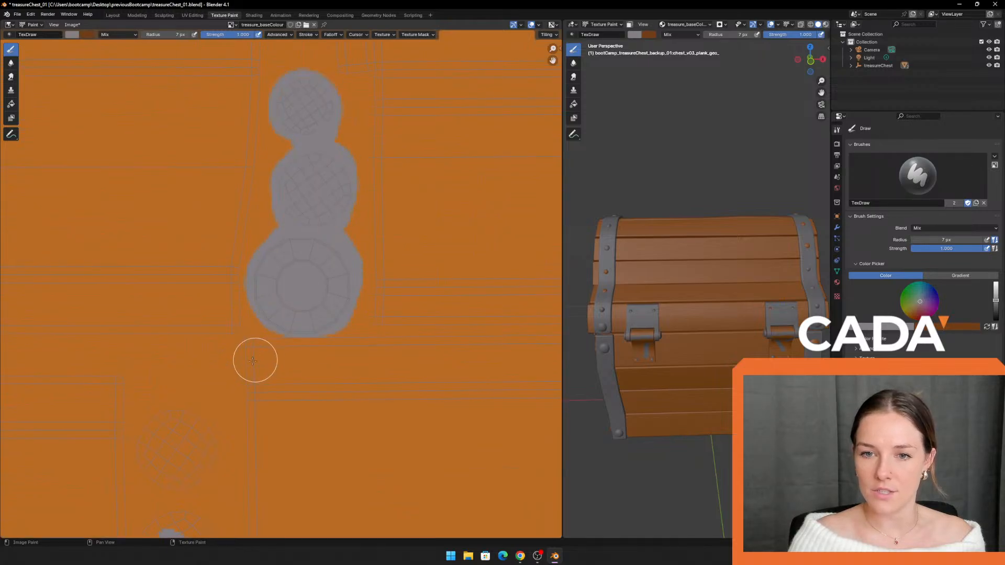
{"action": "middle_click_drag", "start_coordinate": [396, 130], "coordinate": [374, 214]}
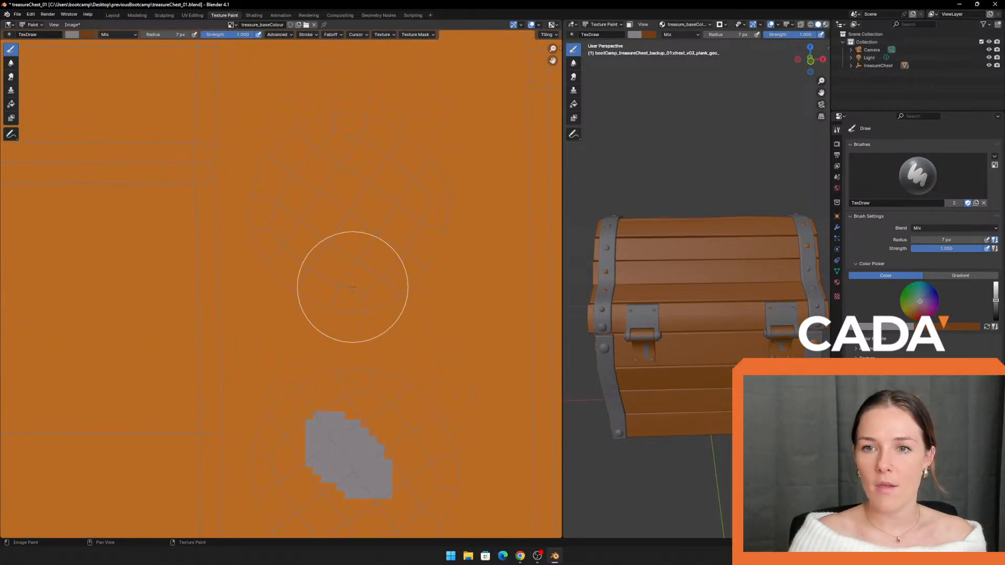
{"action": "mouse_move", "coordinate": [352, 287]}
{"action": "left_mouse_down"}
{"action": "mouse_move", "coordinate": [287, 214]}
{"action": "mouse_move", "coordinate": [326, 143]}
{"action": "mouse_move", "coordinate": [396, 173]}
{"action": "mouse_move", "coordinate": [363, 274]}
{"action": "left_mouse_up"}
{"action": "middle_click_drag", "start_coordinate": [408, 332], "coordinate": [425, 177]}
{"action": "mouse_move", "coordinate": [424, 177]}
{"action": "left_mouse_down"}
{"action": "mouse_move", "coordinate": [377, 191]}
{"action": "mouse_move", "coordinate": [304, 238]}
{"action": "mouse_move", "coordinate": [326, 319]}
{"action": "mouse_move", "coordinate": [418, 298]}
{"action": "mouse_move", "coordinate": [426, 246]}
{"action": "left_mouse_up"}
{"action": "scroll", "coordinate": [424, 319], "scroll_direction": "down", "scroll_amount": 3}
{"action": "middle_click_drag", "start_coordinate": [404, 298], "coordinate": [410, 203]}
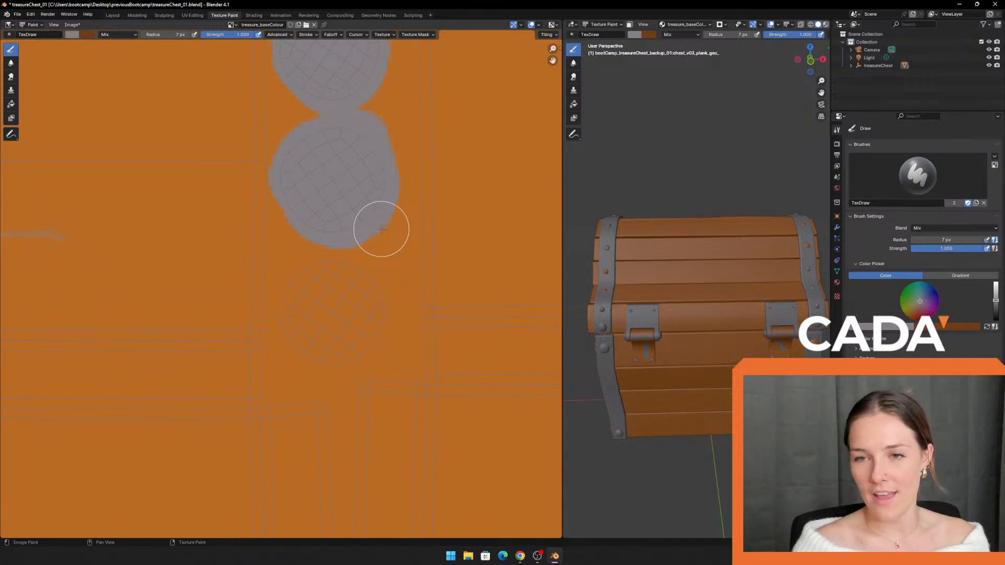
{"action": "left_click", "coordinate": [337, 304]}
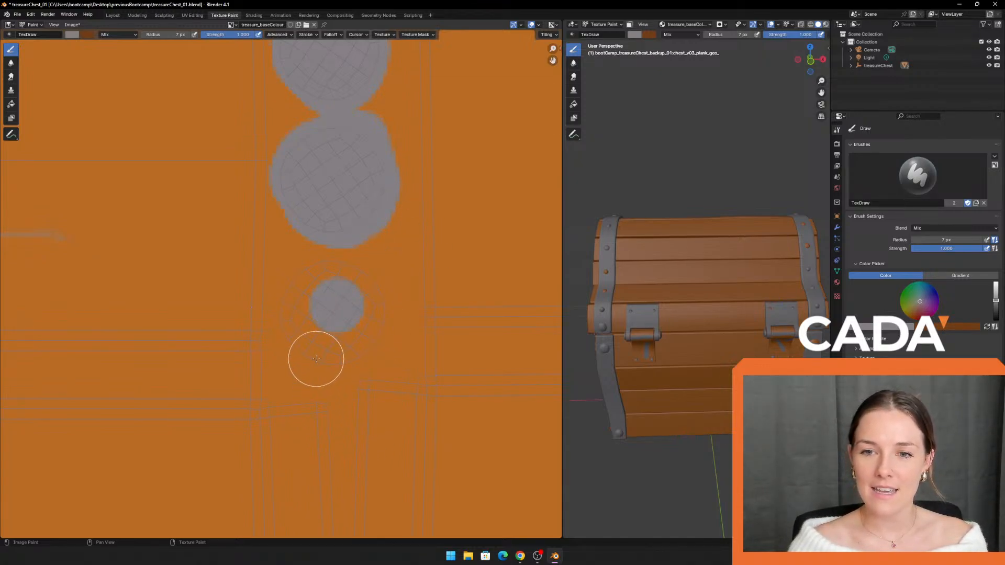
{"action": "mouse_move", "coordinate": [346, 306]}
{"action": "left_mouse_down"}
{"action": "mouse_move", "coordinate": [344, 262]}
{"action": "mouse_move", "coordinate": [299, 302]}
{"action": "mouse_move", "coordinate": [299, 337]}
{"action": "mouse_move", "coordinate": [363, 332]}
{"action": "left_mouse_up"}
Step: Paint the column of five rivet islands, one small, two large and two small, solid grey near the texture's lower edge
{"action": "scroll", "coordinate": [391, 389], "scroll_direction": "down", "scroll_amount": 3}
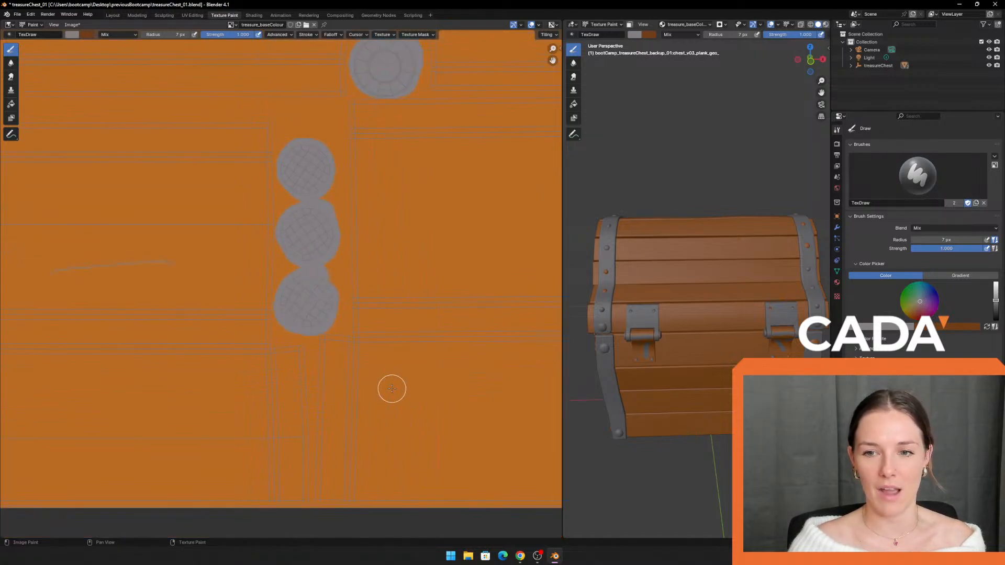
{"action": "scroll", "coordinate": [391, 388], "scroll_direction": "down", "scroll_amount": 5}
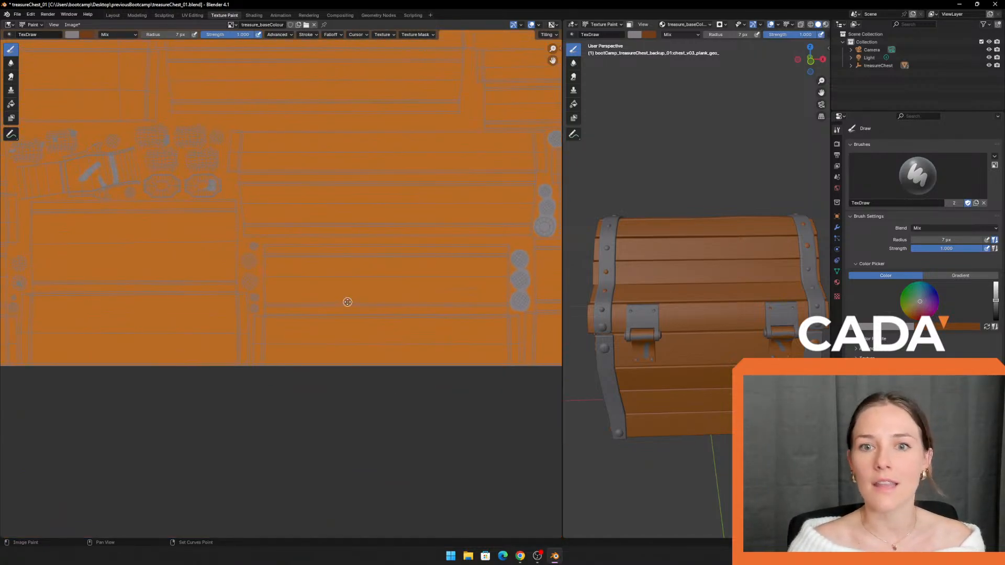
{"action": "scroll", "coordinate": [249, 281], "scroll_direction": "up", "scroll_amount": 6}
{"action": "middle_click_drag", "start_coordinate": [267, 297], "coordinate": [286, 344]}
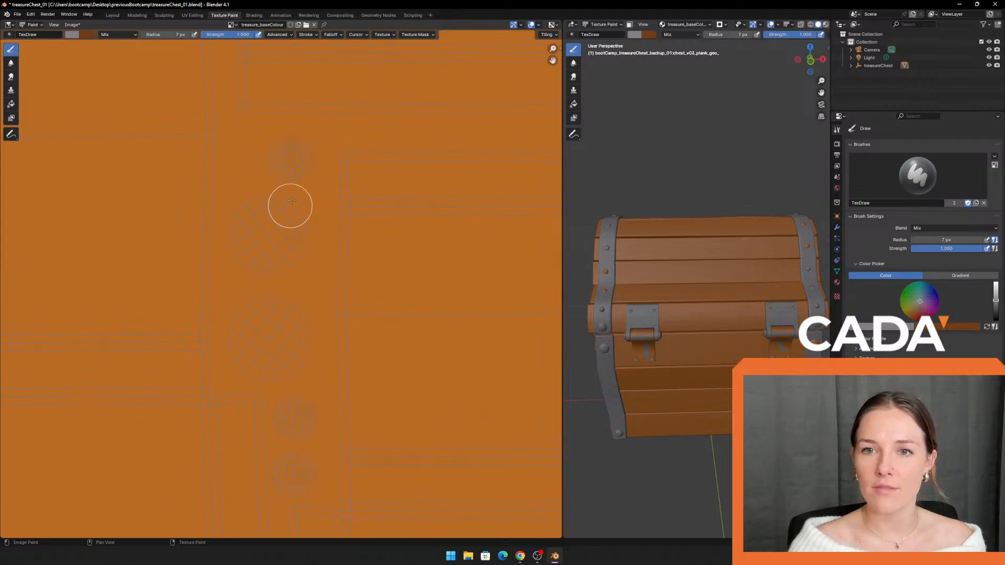
{"action": "mouse_move", "coordinate": [291, 171]}
{"action": "left_mouse_down"}
{"action": "mouse_move", "coordinate": [303, 153]}
{"action": "mouse_move", "coordinate": [244, 227]}
{"action": "mouse_move", "coordinate": [267, 263]}
{"action": "mouse_move", "coordinate": [287, 209]}
{"action": "mouse_move", "coordinate": [295, 263]}
{"action": "mouse_move", "coordinate": [267, 227]}
{"action": "mouse_move", "coordinate": [240, 230]}
{"action": "mouse_move", "coordinate": [239, 254]}
{"action": "left_mouse_up"}
{"action": "mouse_move", "coordinate": [271, 312]}
{"action": "left_mouse_down"}
{"action": "mouse_move", "coordinate": [246, 336]}
{"action": "mouse_move", "coordinate": [270, 366]}
{"action": "mouse_move", "coordinate": [242, 337]}
{"action": "mouse_move", "coordinate": [266, 301]}
{"action": "mouse_move", "coordinate": [296, 319]}
{"action": "mouse_move", "coordinate": [283, 355]}
{"action": "mouse_move", "coordinate": [285, 285]}
{"action": "mouse_move", "coordinate": [290, 296]}
{"action": "left_mouse_up"}
{"action": "mouse_move", "coordinate": [302, 428]}
{"action": "middle_mouse_down"}
{"action": "mouse_move", "coordinate": [323, 231]}
{"action": "mouse_move", "coordinate": [321, 254]}
{"action": "middle_mouse_up"}
{"action": "scroll", "coordinate": [319, 274], "scroll_direction": "up", "scroll_amount": 1}
{"action": "mouse_move", "coordinate": [323, 251]}
{"action": "left_mouse_down"}
{"action": "mouse_move", "coordinate": [314, 239]}
{"action": "mouse_move", "coordinate": [323, 231]}
{"action": "mouse_move", "coordinate": [312, 242]}
{"action": "mouse_move", "coordinate": [316, 310]}
{"action": "mouse_move", "coordinate": [331, 328]}
{"action": "left_mouse_up"}
{"action": "left_click", "coordinate": [319, 317]}
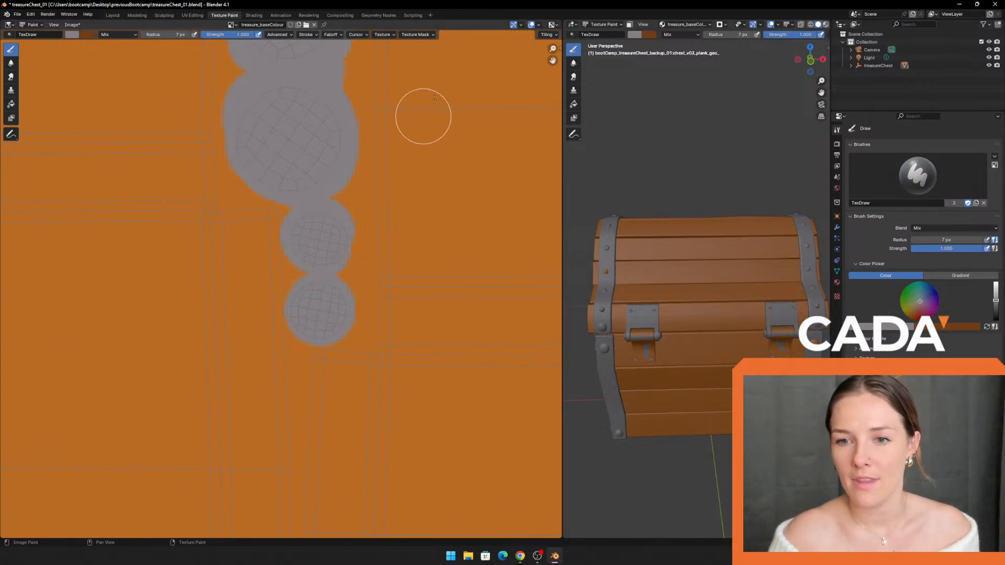
Step: Outline the large tapered grid island beside the latch strip in grey and fill its interior completely
{"action": "scroll", "coordinate": [285, 225], "scroll_direction": "down", "scroll_amount": 5}
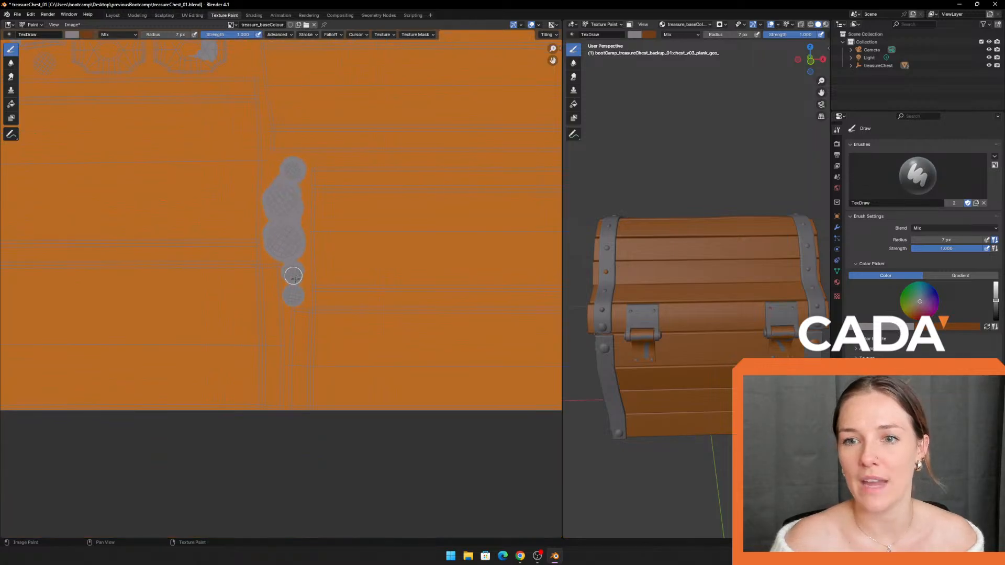
{"action": "scroll", "coordinate": [237, 195], "scroll_direction": "up", "scroll_amount": 5}
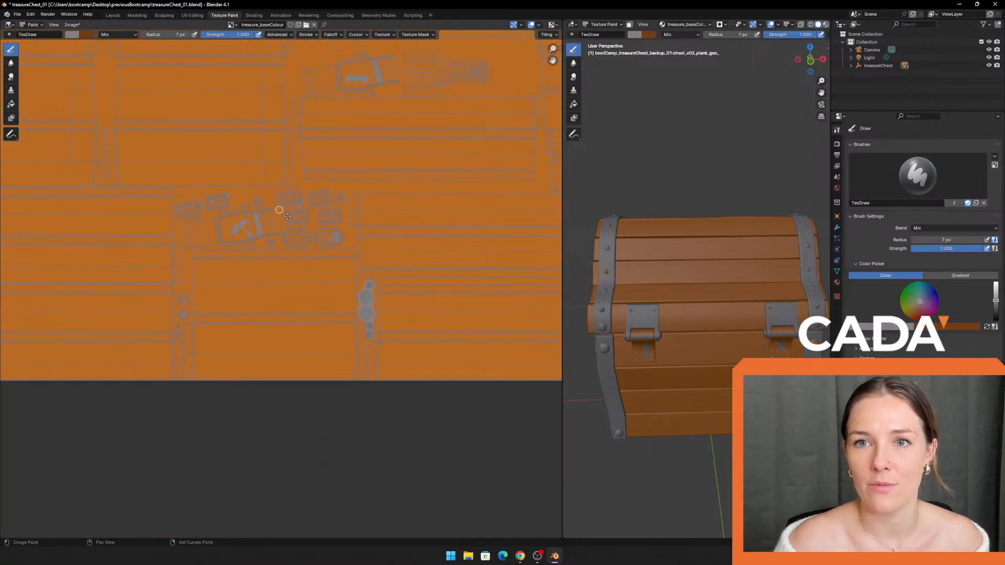
{"action": "scroll", "coordinate": [253, 294], "scroll_direction": "up", "scroll_amount": 2}
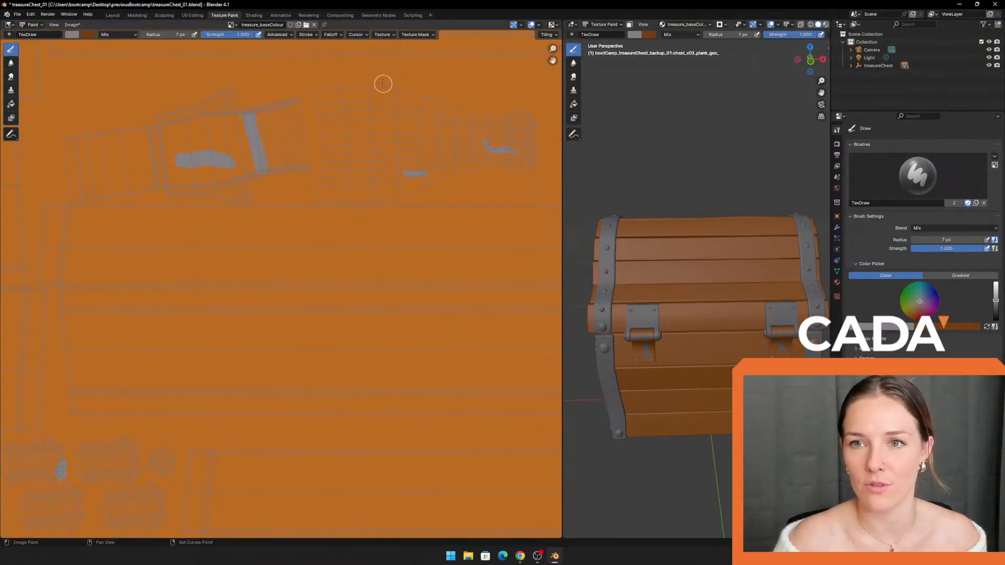
{"action": "scroll", "coordinate": [293, 216], "scroll_direction": "up", "scroll_amount": 4}
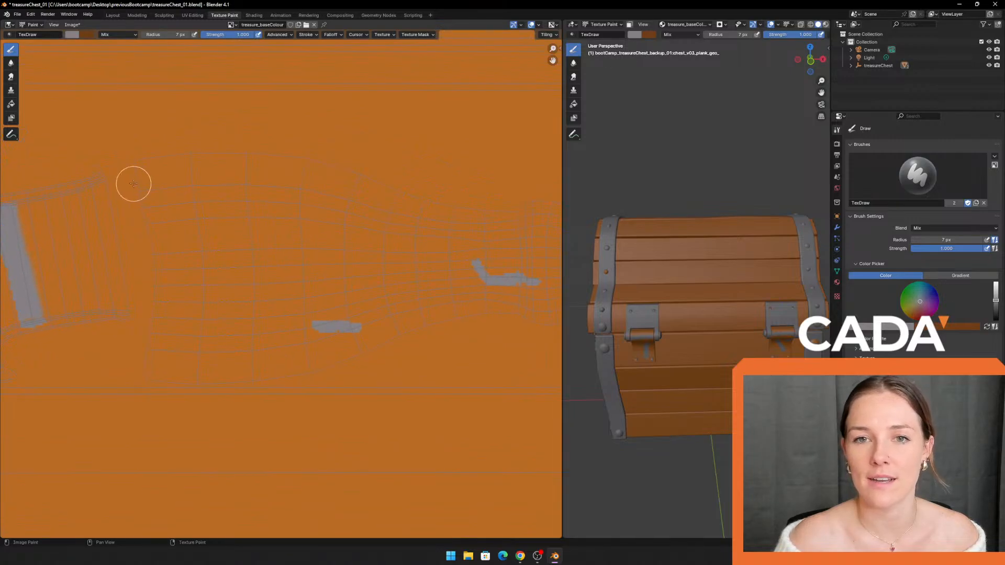
{"action": "middle_click_drag", "start_coordinate": [223, 216], "coordinate": [168, 238]}
{"action": "mouse_move", "coordinate": [82, 191]}
{"action": "left_mouse_down"}
{"action": "mouse_move", "coordinate": [204, 187]}
{"action": "mouse_move", "coordinate": [456, 231]}
{"action": "mouse_move", "coordinate": [508, 229]}
{"action": "mouse_move", "coordinate": [520, 274]}
{"action": "mouse_move", "coordinate": [509, 340]}
{"action": "mouse_move", "coordinate": [446, 332]}
{"action": "mouse_move", "coordinate": [323, 355]}
{"action": "mouse_move", "coordinate": [292, 377]}
{"action": "mouse_move", "coordinate": [238, 388]}
{"action": "mouse_move", "coordinate": [87, 390]}
{"action": "left_mouse_up"}
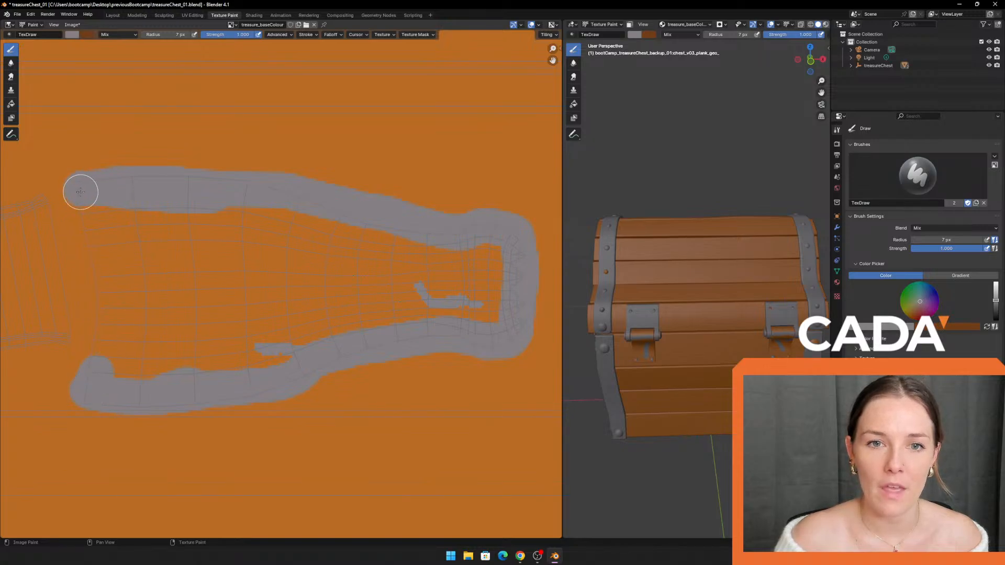
{"action": "left_click_drag", "start_coordinate": [78, 189], "coordinate": [100, 347]}
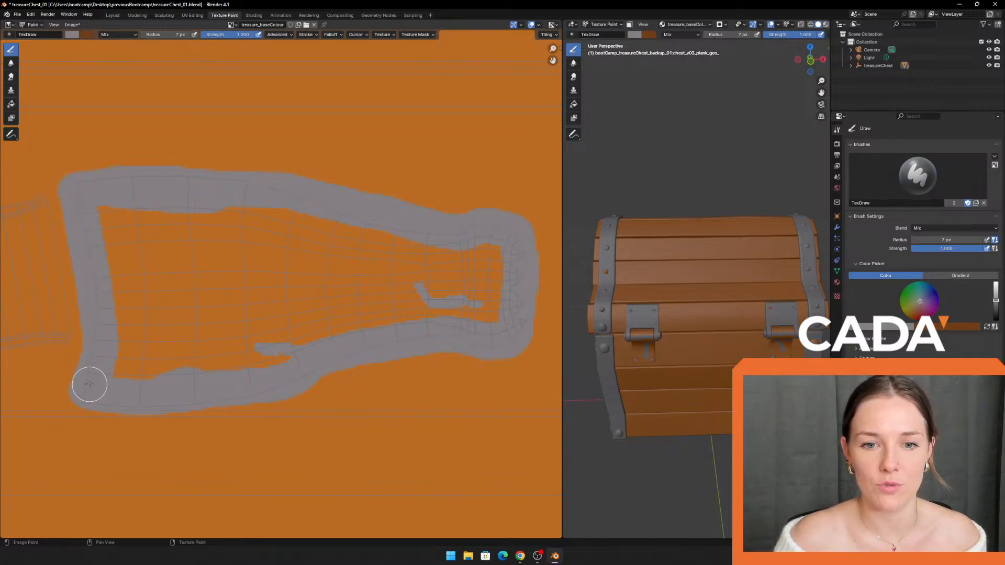
{"action": "mouse_move", "coordinate": [474, 240]}
{"action": "left_mouse_down"}
{"action": "mouse_move", "coordinate": [496, 332]}
{"action": "mouse_move", "coordinate": [469, 262]}
{"action": "mouse_move", "coordinate": [442, 288]}
{"action": "mouse_move", "coordinate": [447, 249]}
{"action": "mouse_move", "coordinate": [278, 213]}
{"action": "mouse_move", "coordinate": [112, 209]}
{"action": "mouse_move", "coordinate": [128, 307]}
{"action": "mouse_move", "coordinate": [119, 371]}
{"action": "mouse_move", "coordinate": [134, 224]}
{"action": "mouse_move", "coordinate": [194, 230]}
{"action": "mouse_move", "coordinate": [174, 265]}
{"action": "mouse_move", "coordinate": [214, 241]}
{"action": "mouse_move", "coordinate": [355, 258]}
{"action": "mouse_move", "coordinate": [314, 303]}
{"action": "mouse_move", "coordinate": [406, 309]}
{"action": "mouse_move", "coordinate": [314, 321]}
{"action": "mouse_move", "coordinate": [198, 372]}
{"action": "mouse_move", "coordinate": [146, 366]}
{"action": "mouse_move", "coordinate": [218, 344]}
{"action": "mouse_move", "coordinate": [278, 301]}
{"action": "mouse_move", "coordinate": [259, 292]}
{"action": "mouse_move", "coordinate": [237, 258]}
{"action": "mouse_move", "coordinate": [204, 262]}
{"action": "mouse_move", "coordinate": [172, 291]}
{"action": "left_mouse_up"}
{"action": "scroll", "coordinate": [260, 348], "scroll_direction": "down", "scroll_amount": 5}
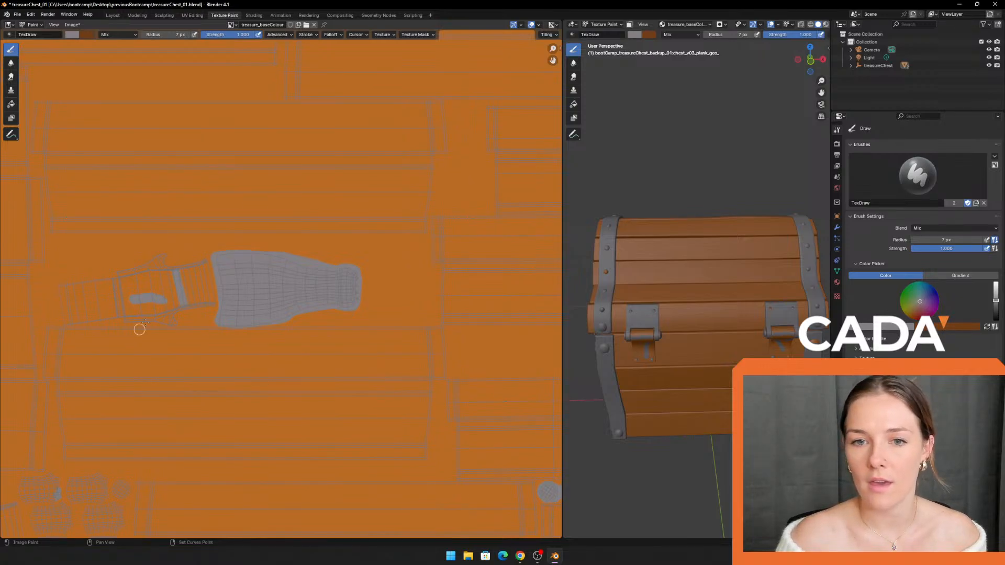
{"action": "middle_click_drag", "start_coordinate": [146, 323], "coordinate": [296, 276]}
{"action": "scroll", "coordinate": [297, 275], "scroll_direction": "up", "scroll_amount": 5}
{"action": "middle_click_drag", "start_coordinate": [321, 218], "coordinate": [312, 243]}
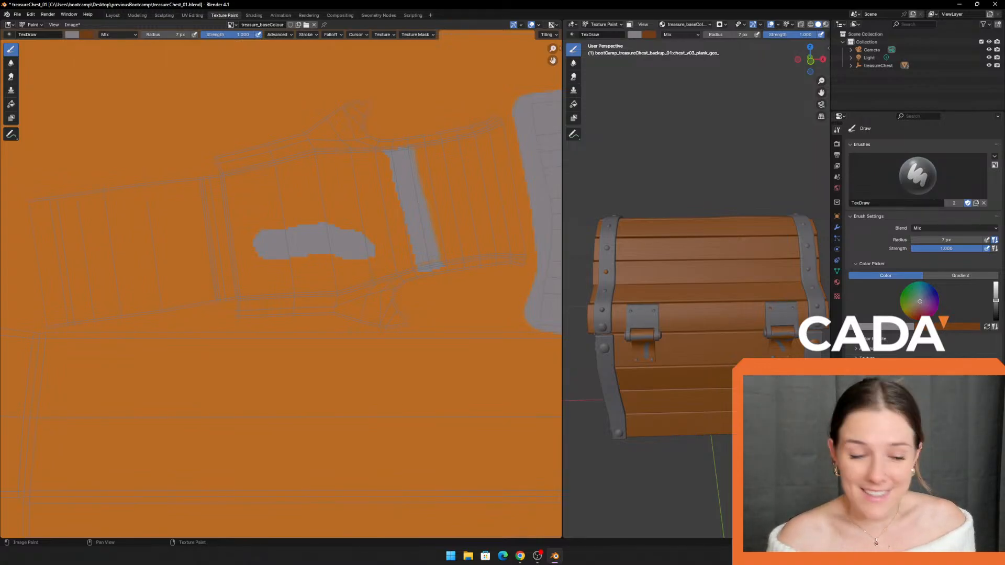
{"action": "left_click", "coordinate": [685, 24]}
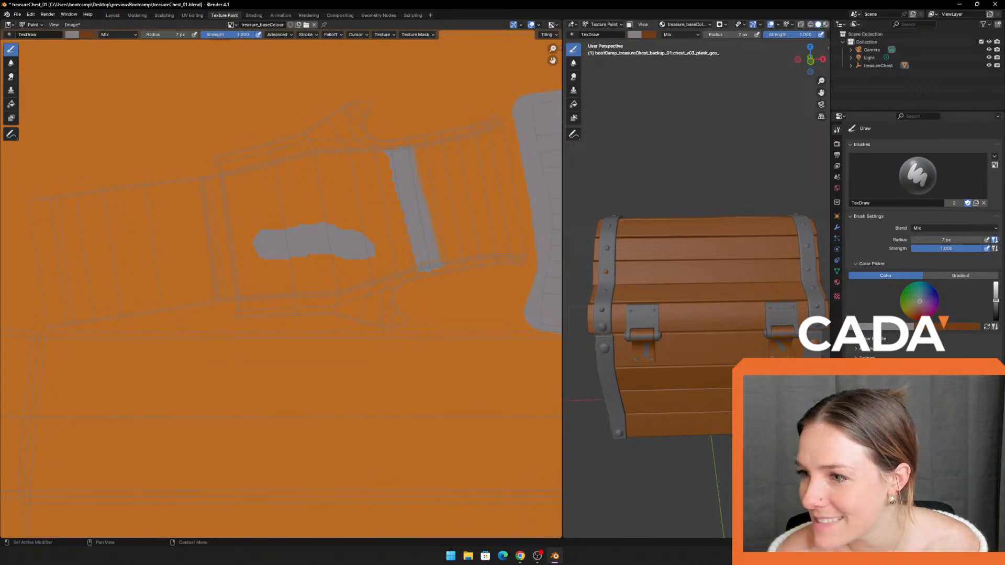
{"action": "left_click", "coordinate": [837, 283]}
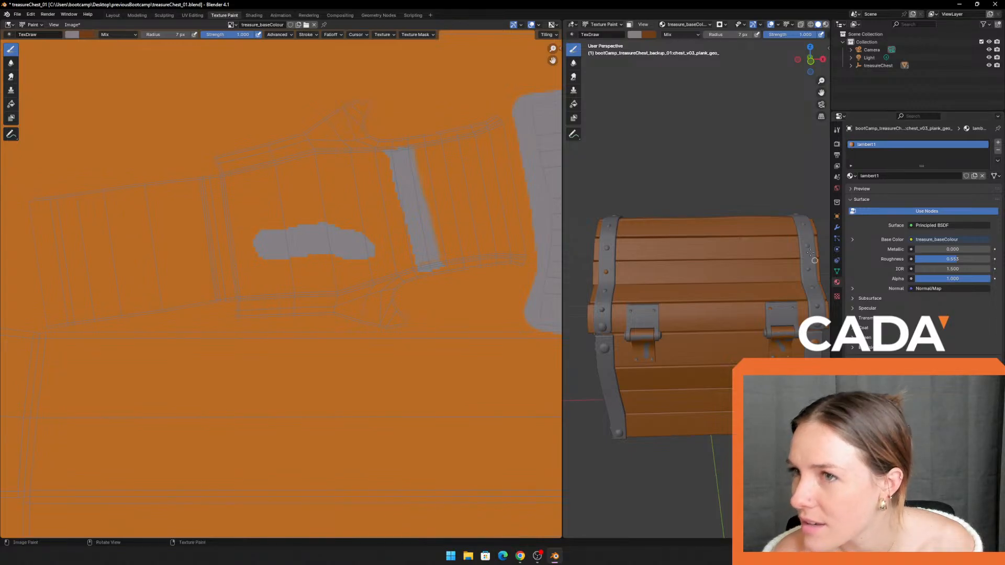
{"action": "left_click", "coordinate": [710, 25]}
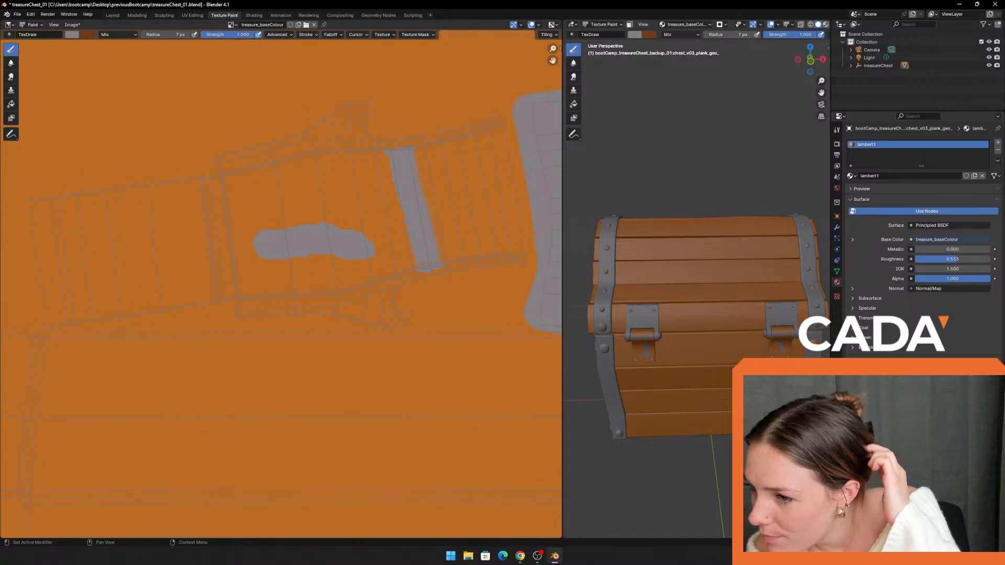
{"action": "left_click", "coordinate": [838, 296]}
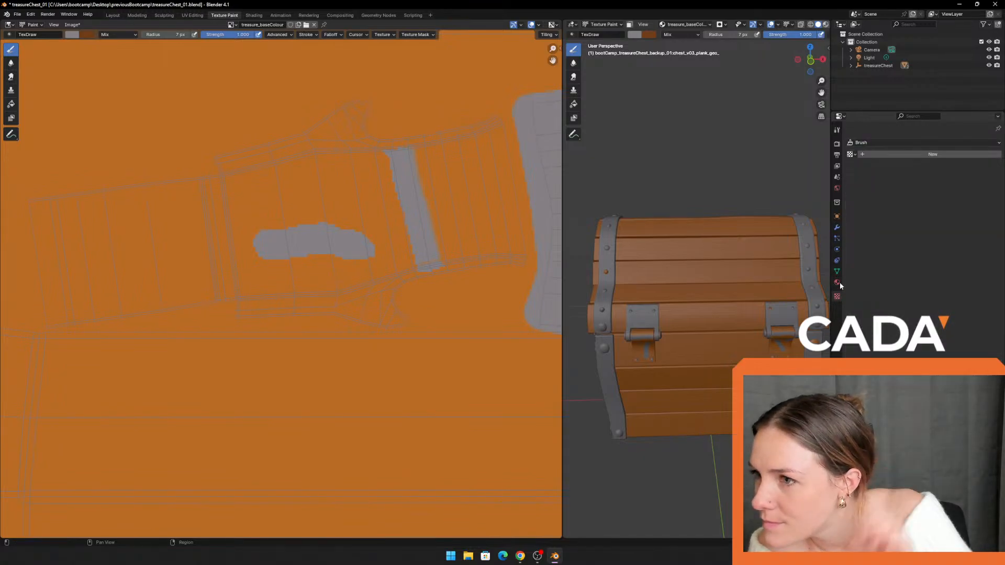
{"action": "left_click", "coordinate": [838, 272]}
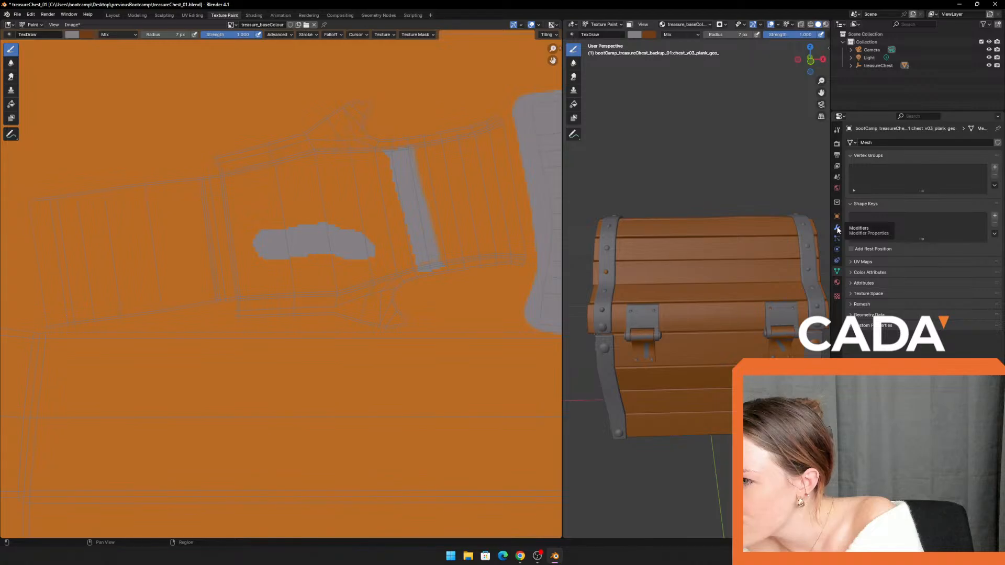
{"action": "left_click", "coordinate": [851, 294]}
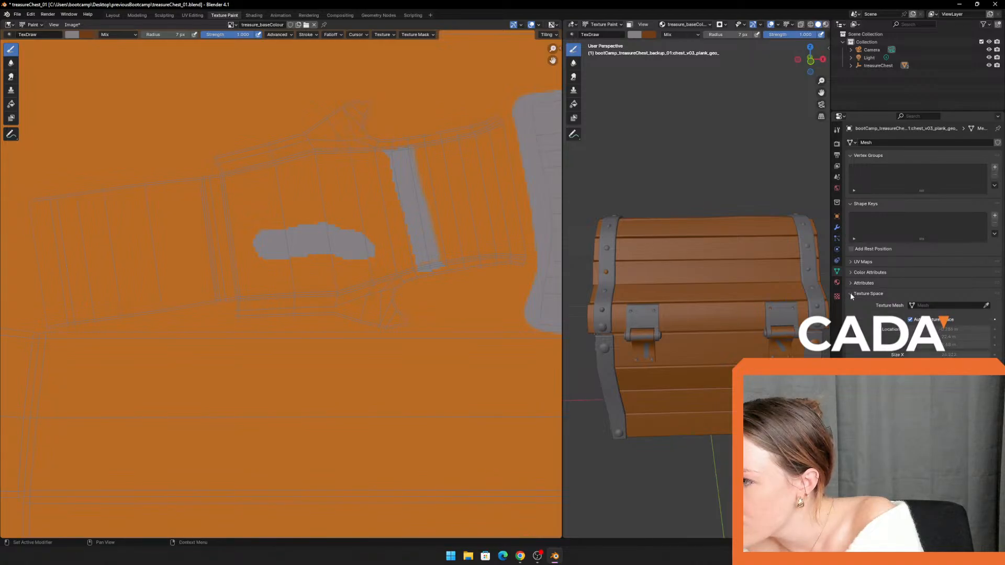
{"action": "left_click", "coordinate": [850, 293]}
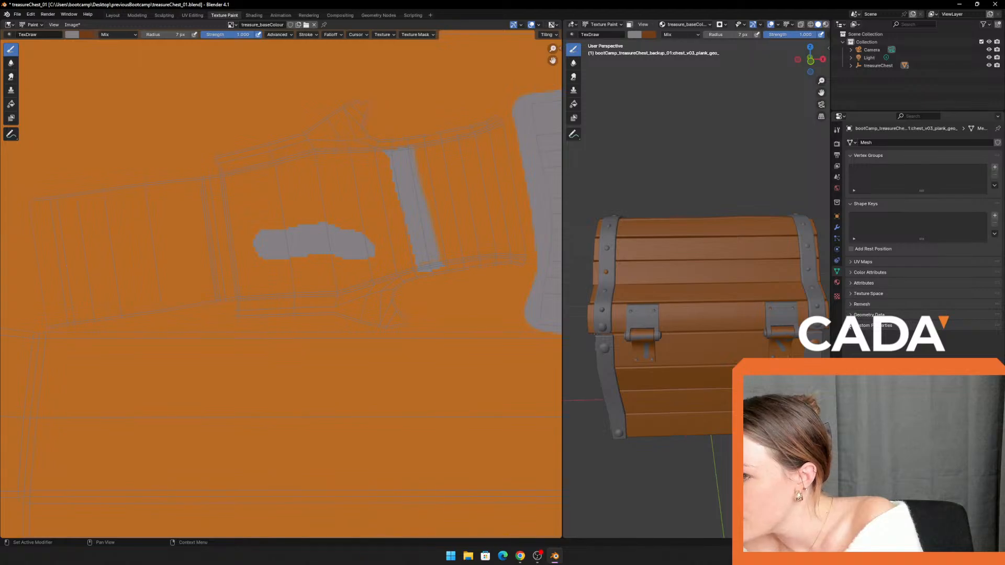
{"action": "left_click", "coordinate": [839, 229]}
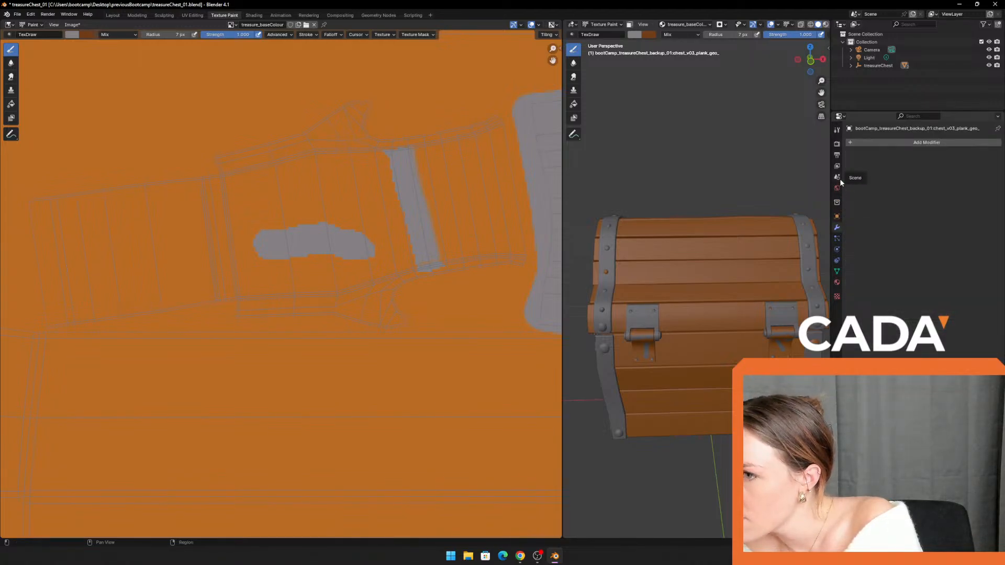
{"action": "left_click", "coordinate": [837, 130]}
{"action": "left_click", "coordinate": [837, 144]}
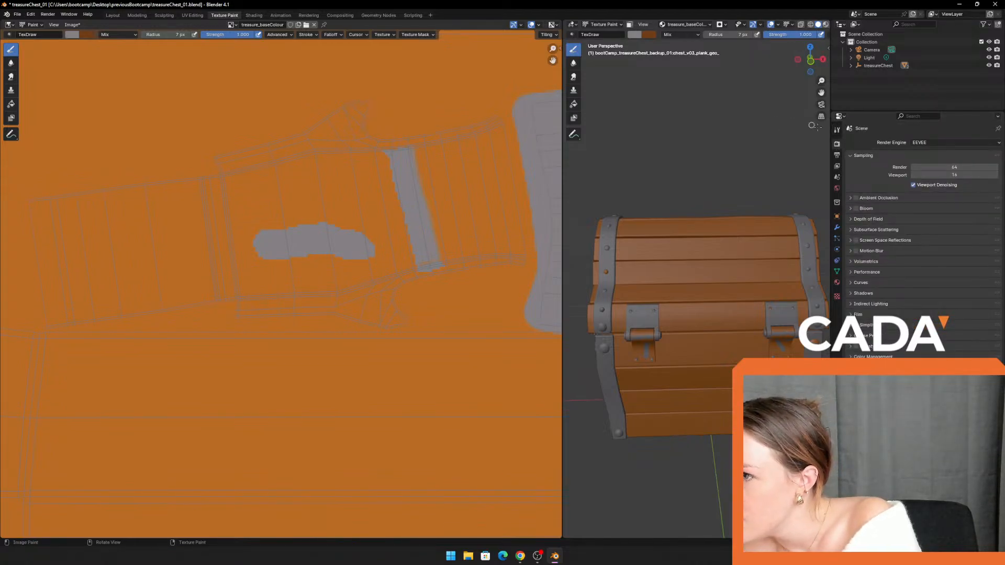
{"action": "left_click", "coordinate": [837, 130]}
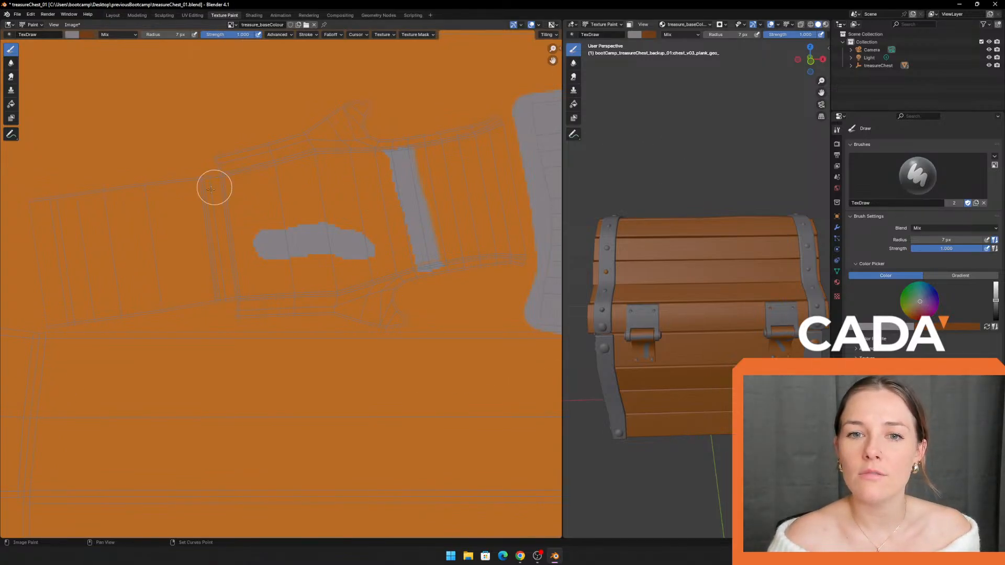
Step: Paint the upper edge of the latch strip island grey with TexDraw, continuing down its end beside the large tapered grid island
{"action": "middle_click_drag", "start_coordinate": [175, 234], "coordinate": [233, 245]}
{"action": "mouse_move", "coordinate": [117, 215]}
{"action": "left_mouse_down"}
{"action": "mouse_move", "coordinate": [89, 213]}
{"action": "mouse_move", "coordinate": [276, 180]}
{"action": "mouse_move", "coordinate": [135, 202]}
{"action": "mouse_move", "coordinate": [292, 171]}
{"action": "mouse_move", "coordinate": [424, 101]}
{"action": "mouse_move", "coordinate": [411, 153]}
{"action": "mouse_move", "coordinate": [451, 142]}
{"action": "left_mouse_up"}
{"action": "middle_click_drag", "start_coordinate": [369, 147], "coordinate": [265, 172]}
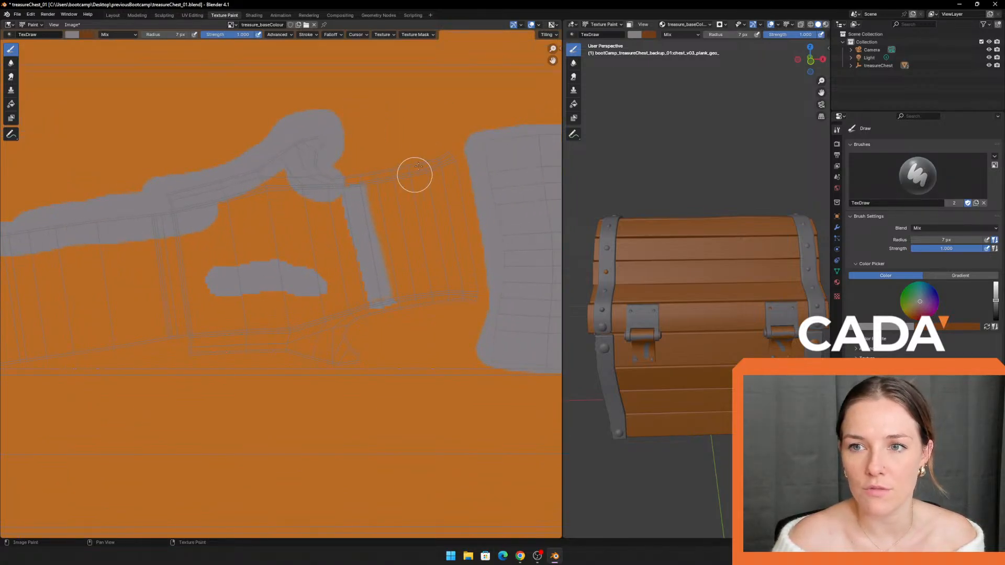
{"action": "left_click_drag", "start_coordinate": [409, 172], "coordinate": [343, 183]}
{"action": "scroll", "coordinate": [398, 178], "scroll_direction": "down", "scroll_amount": 1}
{"action": "middle_click_drag", "start_coordinate": [310, 191], "coordinate": [319, 187]}
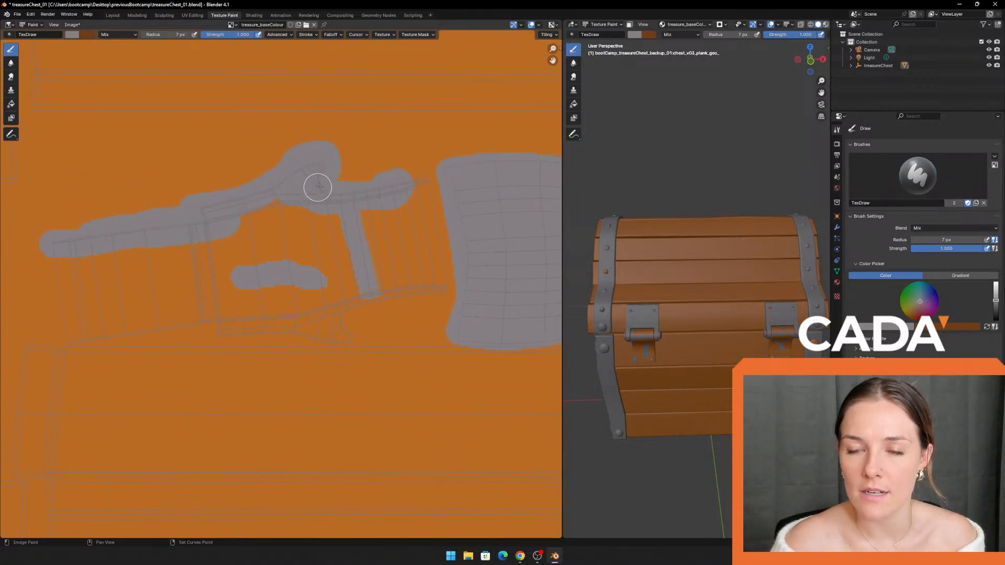
{"action": "mouse_move", "coordinate": [402, 179]}
{"action": "left_mouse_down"}
{"action": "mouse_move", "coordinate": [426, 168]}
{"action": "mouse_move", "coordinate": [435, 265]}
{"action": "mouse_move", "coordinate": [435, 239]}
{"action": "left_mouse_up"}
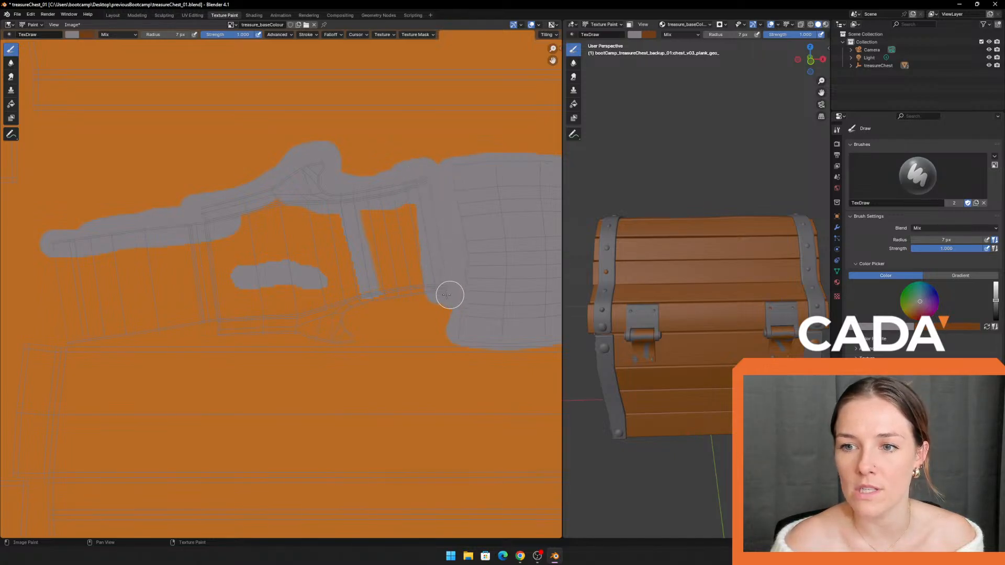
Step: Paint the latch strip's lower edge grey from the tapered grid island back past its flared lower tab
{"action": "left_click_drag", "start_coordinate": [450, 294], "coordinate": [344, 310]}
{"action": "scroll", "coordinate": [341, 307], "scroll_direction": "up", "scroll_amount": 2}
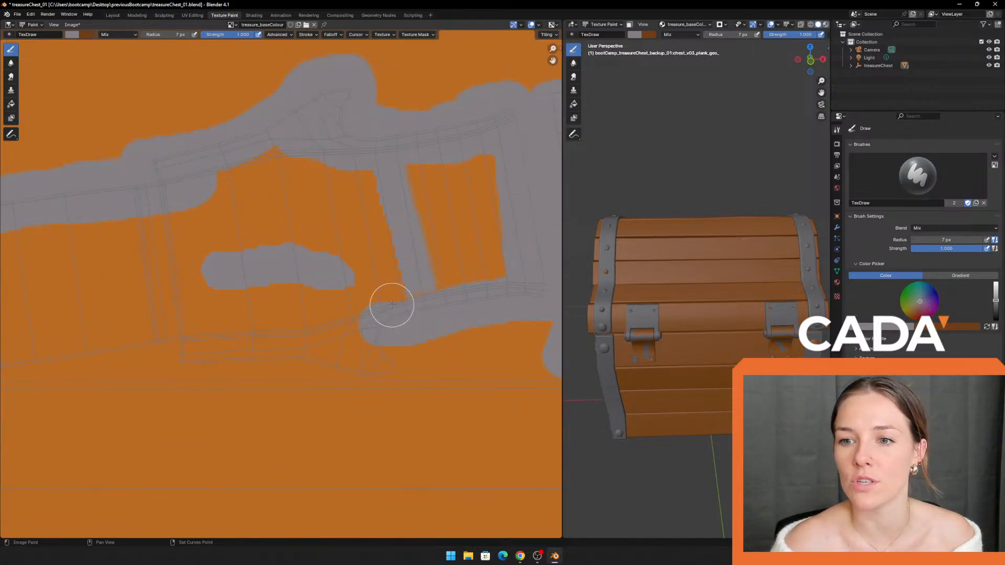
{"action": "middle_click_drag", "start_coordinate": [392, 305], "coordinate": [386, 280]}
{"action": "mouse_move", "coordinate": [179, 312]}
{"action": "left_mouse_down"}
{"action": "mouse_move", "coordinate": [174, 331]}
{"action": "mouse_move", "coordinate": [384, 332]}
{"action": "mouse_move", "coordinate": [354, 307]}
{"action": "mouse_move", "coordinate": [201, 302]}
{"action": "left_mouse_up"}
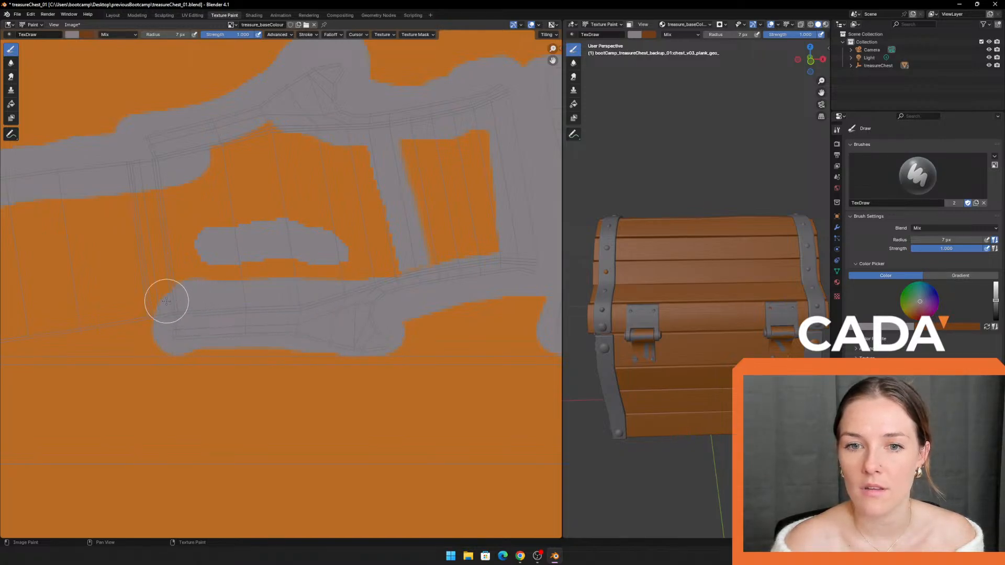
{"action": "mouse_move", "coordinate": [159, 252]}
{"action": "middle_mouse_down"}
{"action": "mouse_move", "coordinate": [209, 265]}
{"action": "mouse_move", "coordinate": [371, 259]}
{"action": "middle_mouse_up"}
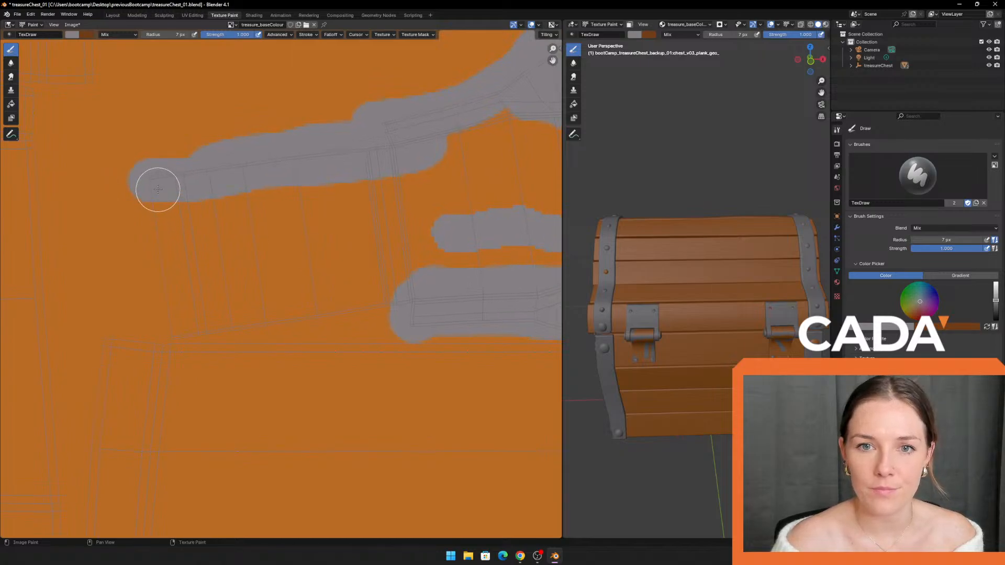
Step: Cover the latch strip's far end in grey and fill all the orange remaining inside the island
{"action": "mouse_move", "coordinate": [157, 184]}
{"action": "left_mouse_down"}
{"action": "mouse_move", "coordinate": [178, 324]}
{"action": "mouse_move", "coordinate": [359, 313]}
{"action": "mouse_move", "coordinate": [325, 301]}
{"action": "mouse_move", "coordinate": [222, 299]}
{"action": "mouse_move", "coordinate": [176, 200]}
{"action": "mouse_move", "coordinate": [190, 245]}
{"action": "mouse_move", "coordinate": [243, 244]}
{"action": "left_mouse_up"}
{"action": "middle_click_drag", "start_coordinate": [361, 220], "coordinate": [211, 269]}
{"action": "mouse_move", "coordinate": [86, 320]}
{"action": "left_mouse_down"}
{"action": "mouse_move", "coordinate": [118, 338]}
{"action": "mouse_move", "coordinate": [138, 221]}
{"action": "left_mouse_up"}
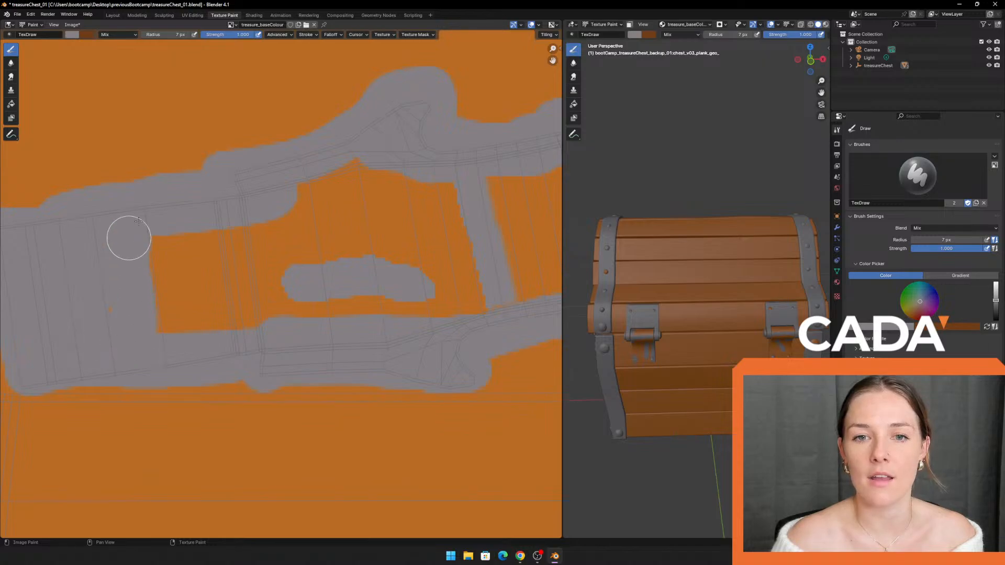
{"action": "mouse_move", "coordinate": [110, 332]}
{"action": "left_mouse_down"}
{"action": "mouse_move", "coordinate": [171, 228]}
{"action": "mouse_move", "coordinate": [184, 339]}
{"action": "mouse_move", "coordinate": [206, 225]}
{"action": "mouse_move", "coordinate": [232, 319]}
{"action": "mouse_move", "coordinate": [256, 227]}
{"action": "left_mouse_up"}
{"action": "middle_click_drag", "start_coordinate": [339, 267], "coordinate": [250, 267]}
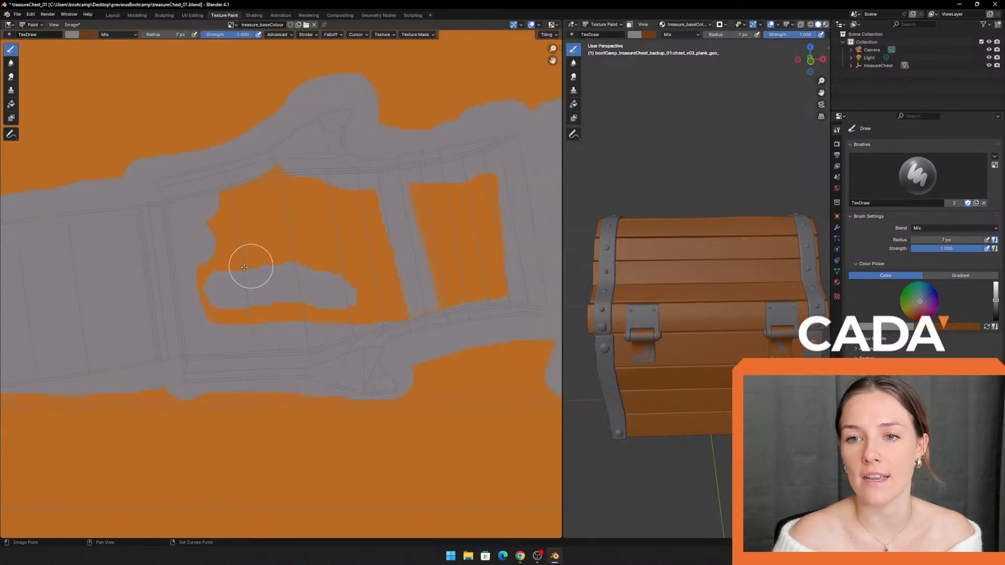
{"action": "mouse_move", "coordinate": [142, 318]}
{"action": "left_mouse_down"}
{"action": "mouse_move", "coordinate": [143, 199]}
{"action": "mouse_move", "coordinate": [251, 171]}
{"action": "mouse_move", "coordinate": [177, 209]}
{"action": "mouse_move", "coordinate": [402, 188]}
{"action": "mouse_move", "coordinate": [449, 218]}
{"action": "mouse_move", "coordinate": [457, 312]}
{"action": "mouse_move", "coordinate": [412, 205]}
{"action": "mouse_move", "coordinate": [407, 312]}
{"action": "mouse_move", "coordinate": [377, 222]}
{"action": "mouse_move", "coordinate": [317, 339]}
{"action": "mouse_move", "coordinate": [316, 200]}
{"action": "mouse_move", "coordinate": [303, 323]}
{"action": "mouse_move", "coordinate": [281, 233]}
{"action": "mouse_move", "coordinate": [251, 332]}
{"action": "mouse_move", "coordinate": [235, 245]}
{"action": "mouse_move", "coordinate": [209, 319]}
{"action": "mouse_move", "coordinate": [183, 300]}
{"action": "left_mouse_up"}
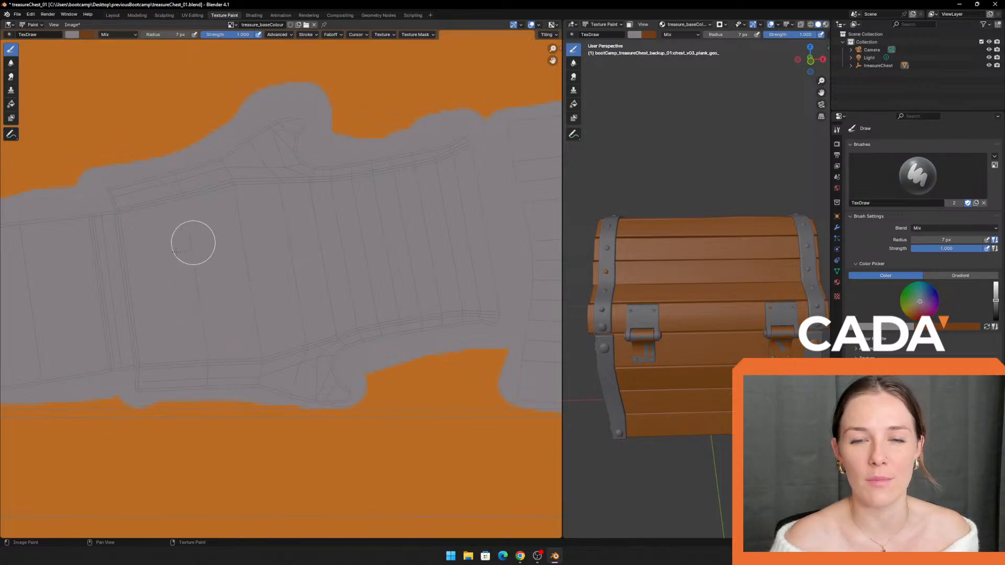
Step: Cover the partly painted second rivet island in the separate column of four completely with grey
{"action": "scroll", "coordinate": [193, 243], "scroll_direction": "down", "scroll_amount": 5}
{"action": "middle_click_drag", "start_coordinate": [178, 380], "coordinate": [338, 89]}
{"action": "scroll", "coordinate": [200, 224], "scroll_direction": "up", "scroll_amount": 2}
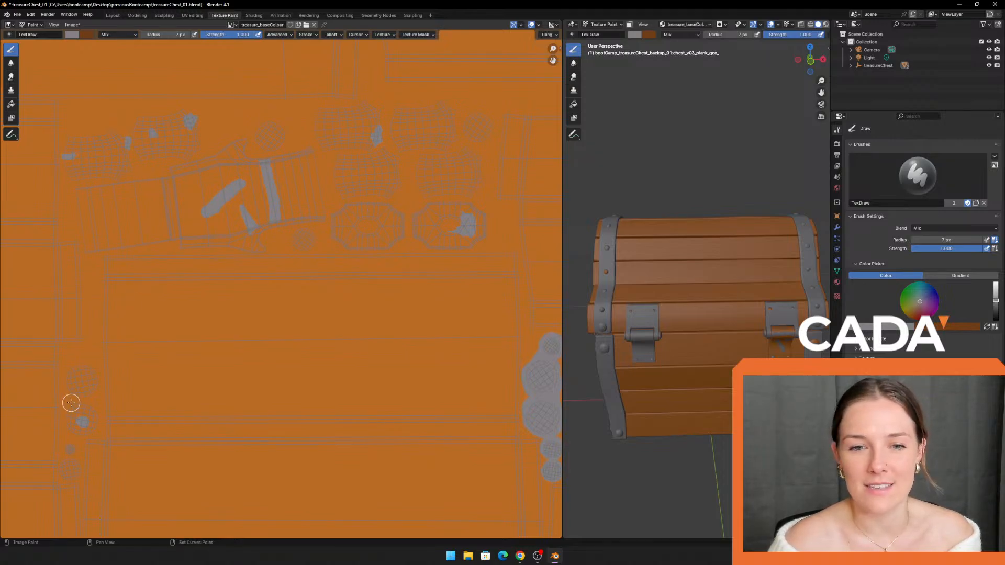
{"action": "middle_click_drag", "start_coordinate": [72, 402], "coordinate": [258, 241]}
{"action": "scroll", "coordinate": [253, 288], "scroll_direction": "up", "scroll_amount": 6}
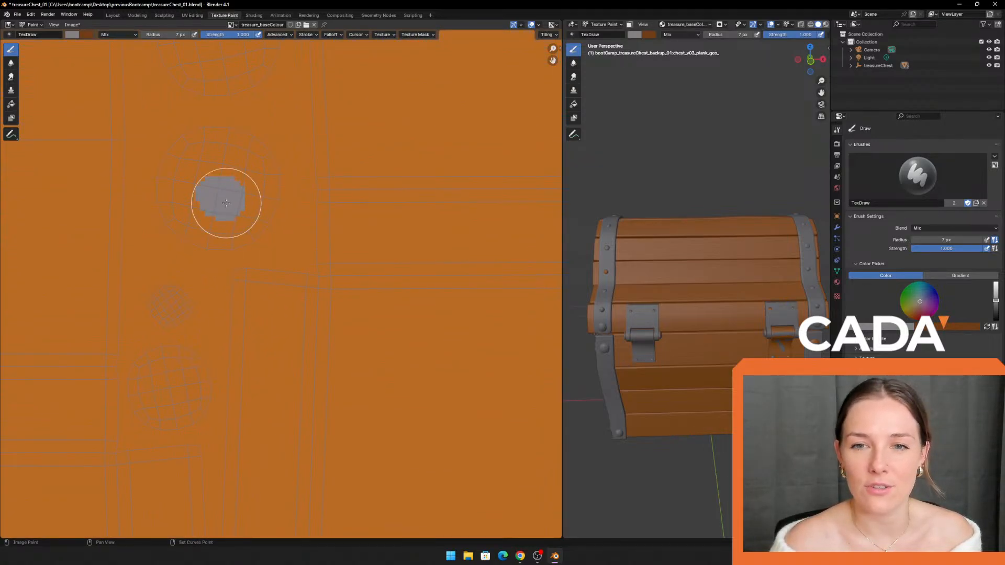
{"action": "mouse_move", "coordinate": [227, 203]}
{"action": "middle_mouse_down"}
{"action": "mouse_move", "coordinate": [258, 246]}
{"action": "mouse_move", "coordinate": [264, 286]}
{"action": "middle_mouse_up"}
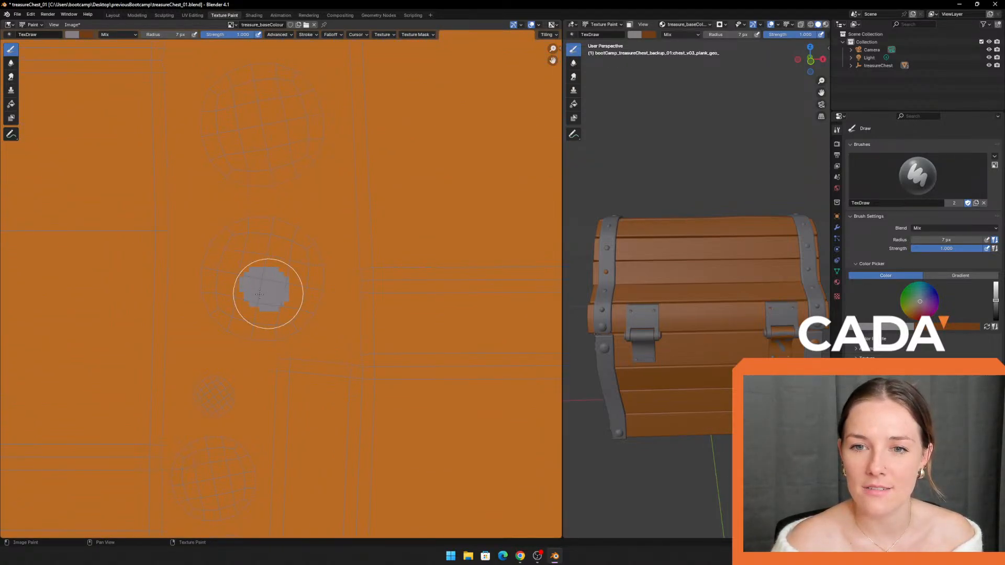
{"action": "left_click_drag", "start_coordinate": [264, 264], "coordinate": [263, 268]}
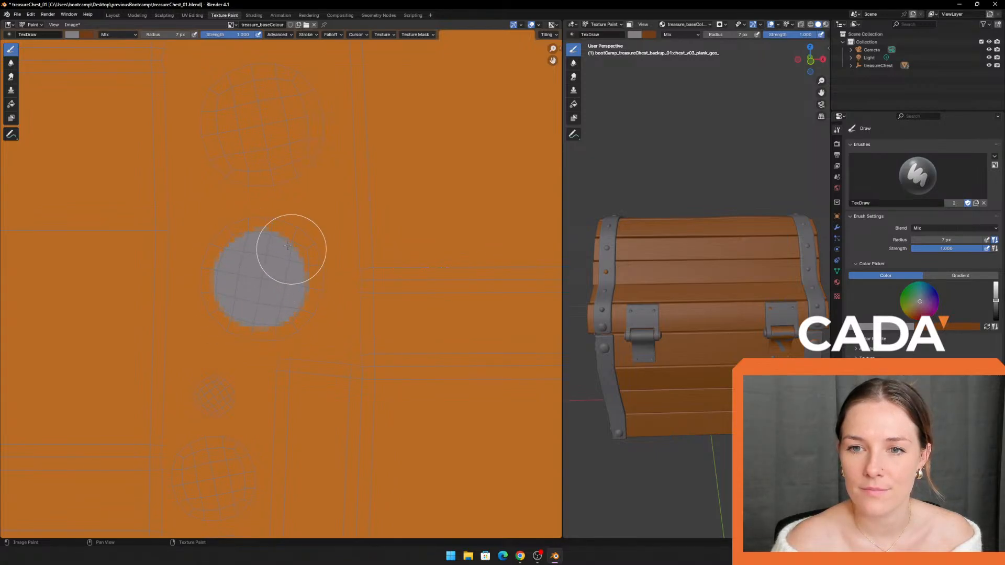
{"action": "left_click_drag", "start_coordinate": [288, 246], "coordinate": [261, 301]}
Step: Fill the small rivet island and the medium one beneath it in the same column with grey
{"action": "scroll", "coordinate": [262, 301], "scroll_direction": "down", "scroll_amount": 3}
{"action": "middle_click_drag", "start_coordinate": [258, 335], "coordinate": [281, 264]}
{"action": "scroll", "coordinate": [265, 295], "scroll_direction": "up", "scroll_amount": 3}
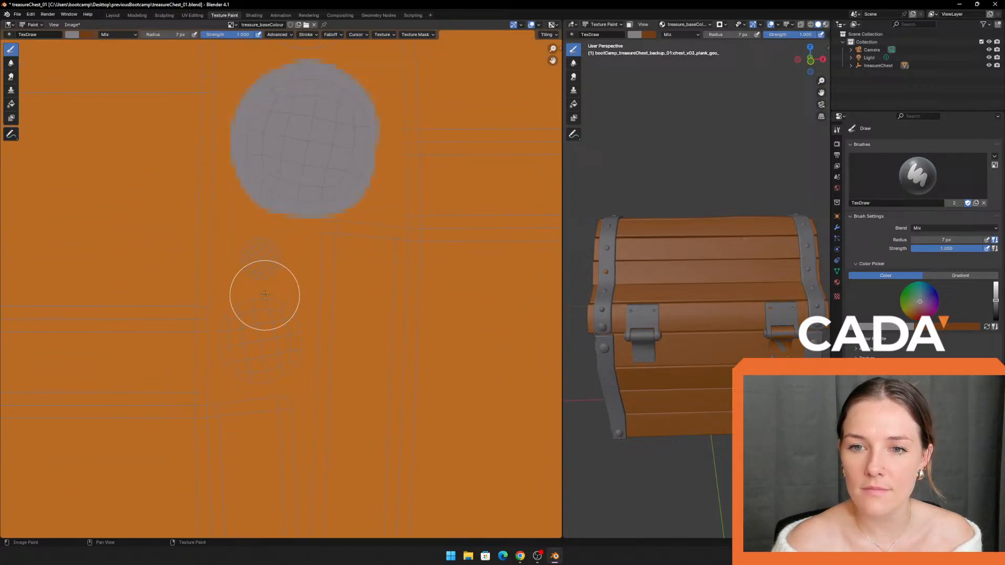
{"action": "left_click", "coordinate": [260, 259]}
{"action": "scroll", "coordinate": [249, 386], "scroll_direction": "up", "scroll_amount": 3}
{"action": "middle_click_drag", "start_coordinate": [246, 386], "coordinate": [301, 287]}
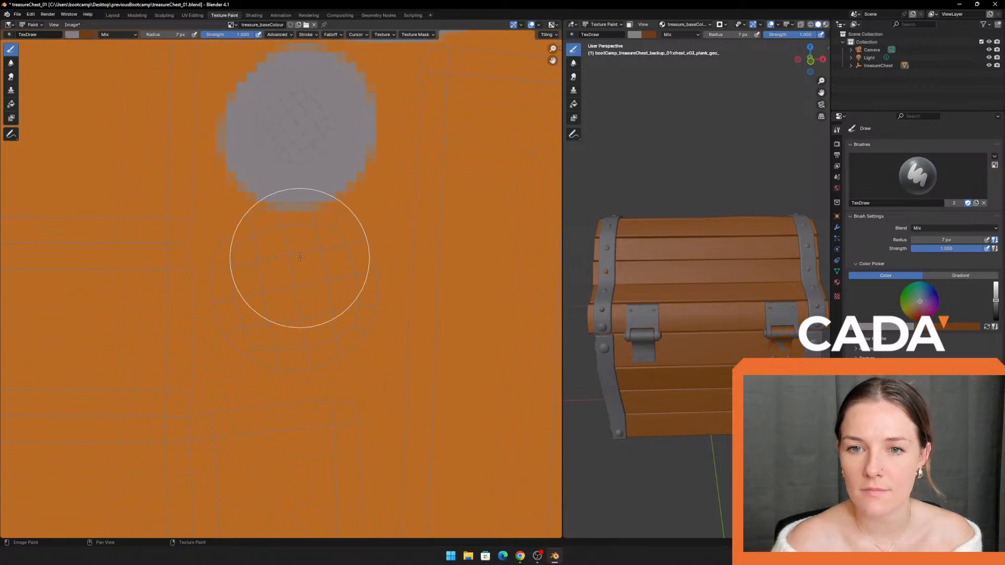
{"action": "mouse_move", "coordinate": [297, 258]}
{"action": "left_mouse_down"}
{"action": "mouse_move", "coordinate": [285, 261]}
{"action": "mouse_move", "coordinate": [283, 247]}
{"action": "mouse_move", "coordinate": [263, 288]}
{"action": "mouse_move", "coordinate": [274, 317]}
{"action": "mouse_move", "coordinate": [323, 303]}
{"action": "mouse_move", "coordinate": [332, 253]}
{"action": "mouse_move", "coordinate": [309, 312]}
{"action": "left_mouse_up"}
{"action": "scroll", "coordinate": [309, 225], "scroll_direction": "down", "scroll_amount": 2}
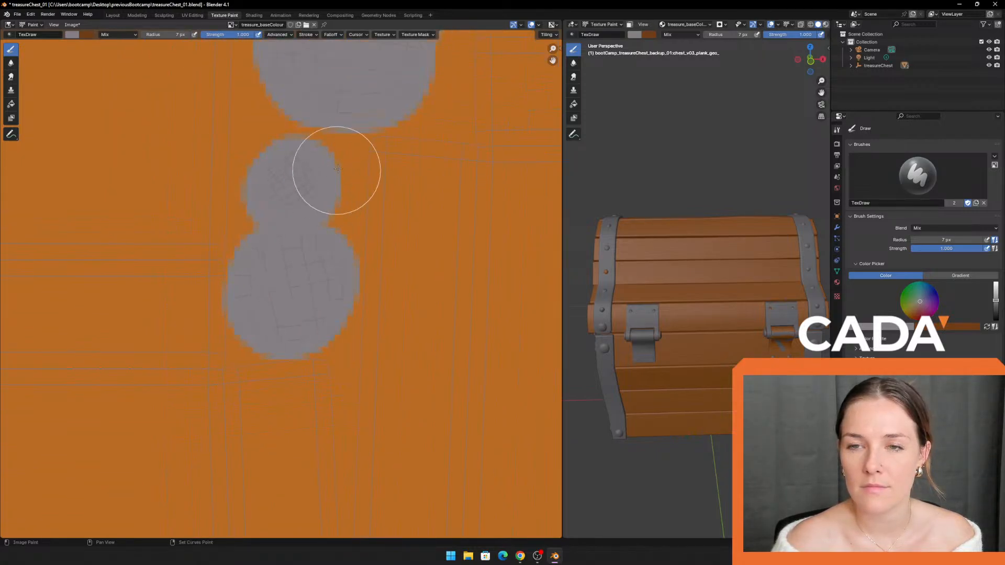
Step: Fill the large rivet island at the top of the column with grey
{"action": "middle_click_drag", "start_coordinate": [370, 78], "coordinate": [298, 308]}
{"action": "middle_click_drag", "start_coordinate": [369, 161], "coordinate": [314, 387]}
{"action": "mouse_move", "coordinate": [314, 387]}
{"action": "left_mouse_down"}
{"action": "mouse_move", "coordinate": [258, 337]}
{"action": "mouse_move", "coordinate": [185, 325]}
{"action": "mouse_move", "coordinate": [184, 245]}
{"action": "mouse_move", "coordinate": [217, 227]}
{"action": "mouse_move", "coordinate": [263, 265]}
{"action": "mouse_move", "coordinate": [206, 309]}
{"action": "left_mouse_up"}
{"action": "scroll", "coordinate": [237, 299], "scroll_direction": "down", "scroll_amount": 5}
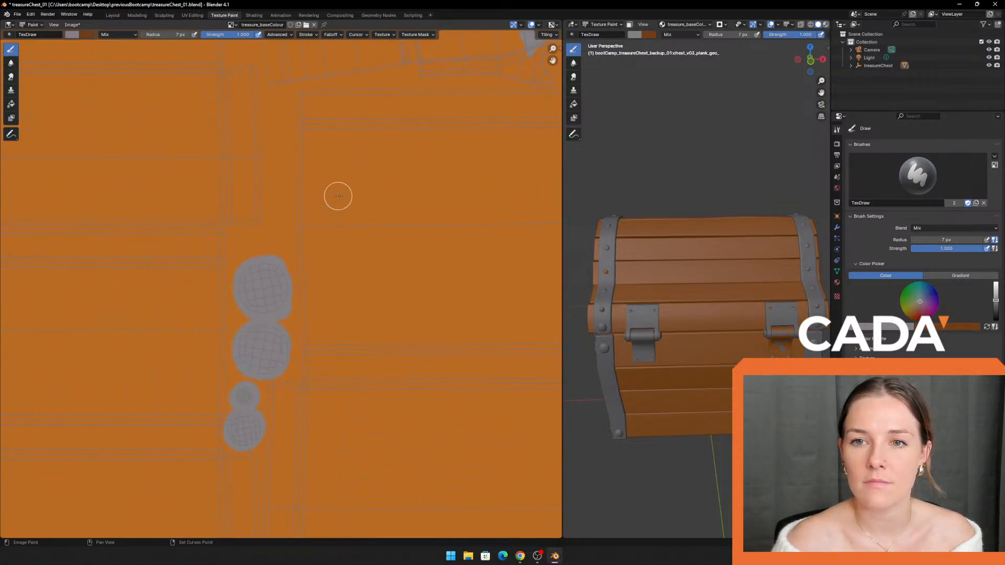
Step: Start a grey outline around the second latch cluster, painting down its left side and along the strip's lower edge
{"action": "middle_click_drag", "start_coordinate": [338, 196], "coordinate": [287, 341]}
{"action": "scroll", "coordinate": [288, 339], "scroll_direction": "down", "scroll_amount": 2}
{"action": "scroll", "coordinate": [289, 340], "scroll_direction": "down", "scroll_amount": 2}
{"action": "scroll", "coordinate": [255, 297], "scroll_direction": "down", "scroll_amount": 2}
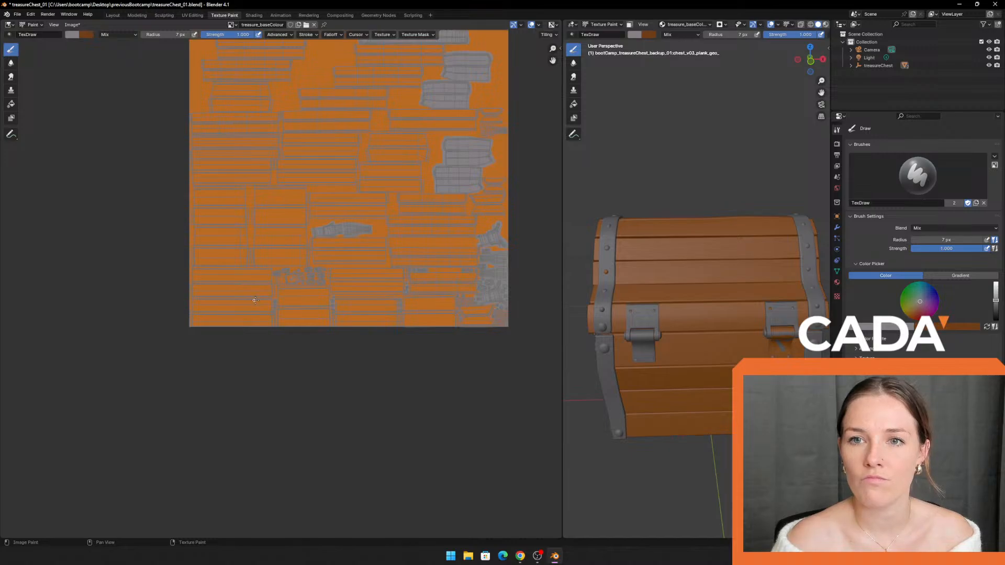
{"action": "scroll", "coordinate": [255, 300], "scroll_direction": "up", "scroll_amount": 5}
{"action": "scroll", "coordinate": [327, 216], "scroll_direction": "up", "scroll_amount": 4}
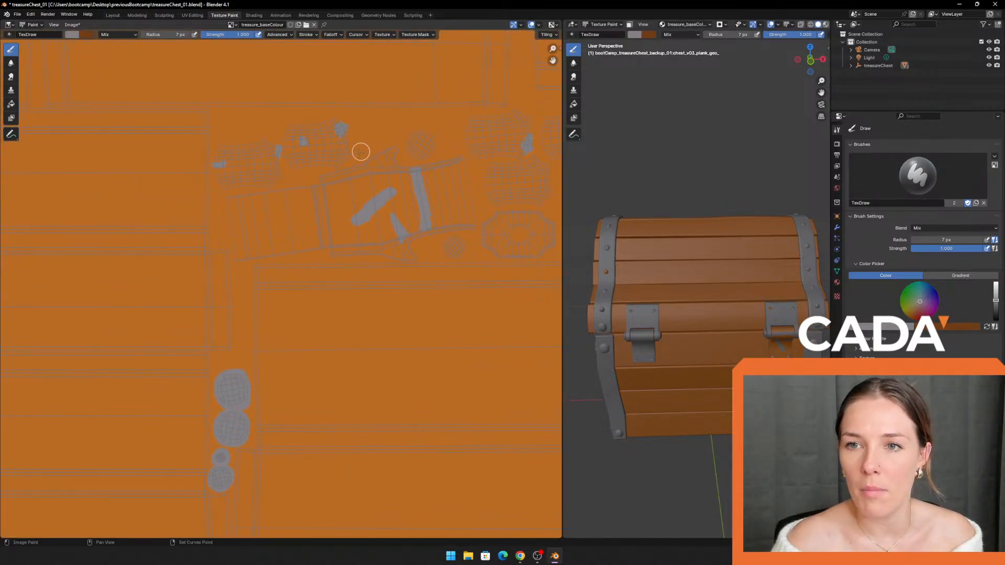
{"action": "middle_click_drag", "start_coordinate": [360, 152], "coordinate": [302, 248]}
{"action": "scroll", "coordinate": [272, 212], "scroll_direction": "up", "scroll_amount": 1}
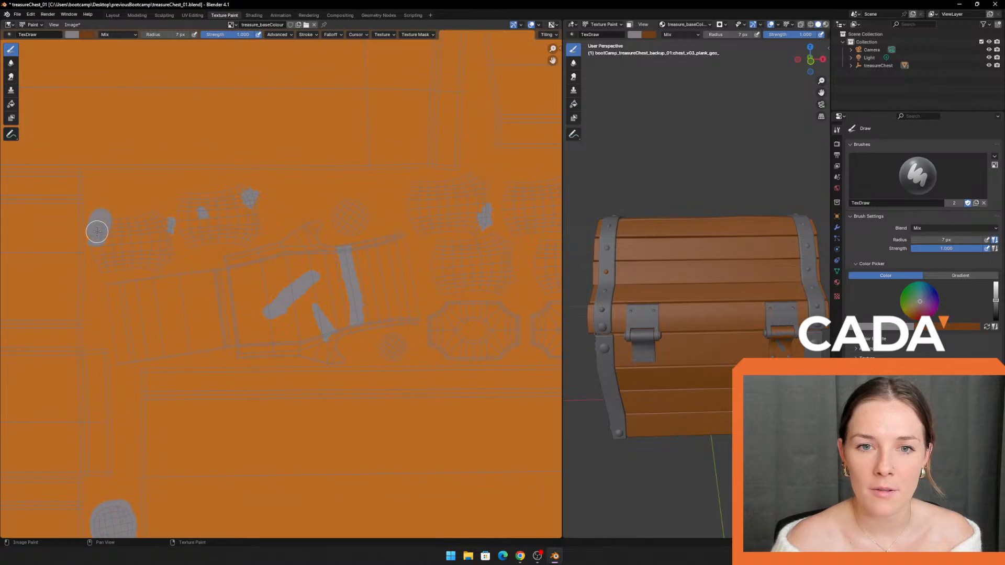
{"action": "left_click_drag", "start_coordinate": [100, 255], "coordinate": [121, 310]}
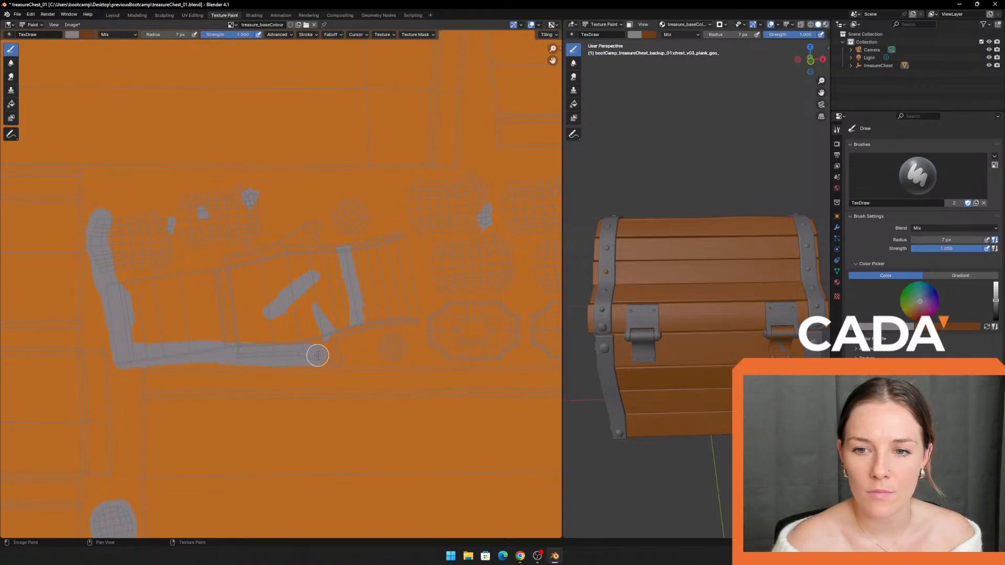
Step: Extend the cluster's lower outline past the flared tab to the small round island, undoing and repainting the first stroke
{"action": "scroll", "coordinate": [337, 365], "scroll_direction": "up", "scroll_amount": 5}
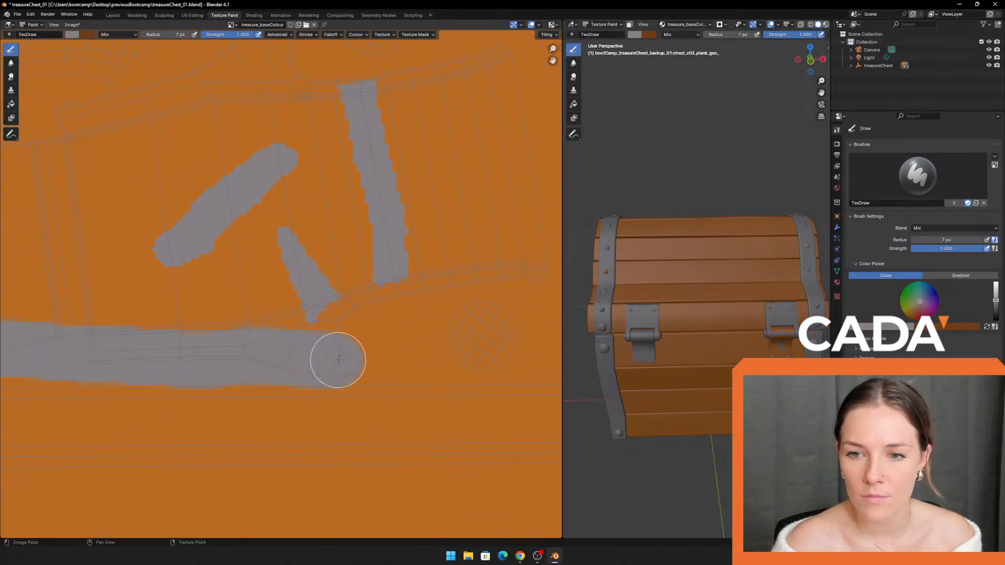
{"action": "left_click_drag", "start_coordinate": [373, 357], "coordinate": [487, 355]}
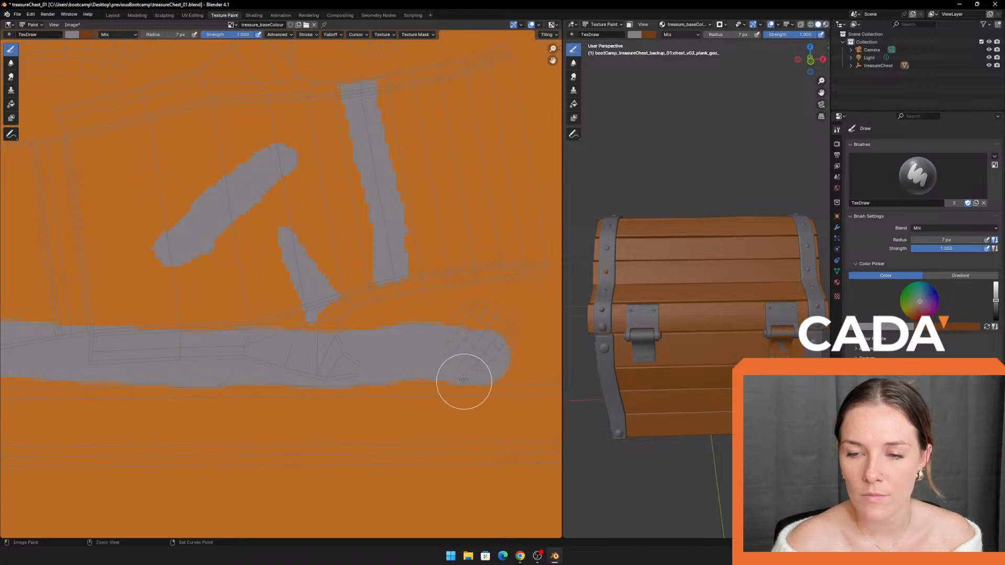
{"action": "key", "text": "ctrl+z"}
{"action": "left_click_drag", "start_coordinate": [334, 360], "coordinate": [497, 351]}
{"action": "mouse_move", "coordinate": [502, 341]}
{"action": "middle_mouse_down"}
{"action": "mouse_move", "coordinate": [293, 332]}
{"action": "mouse_move", "coordinate": [131, 299]}
{"action": "middle_mouse_up"}
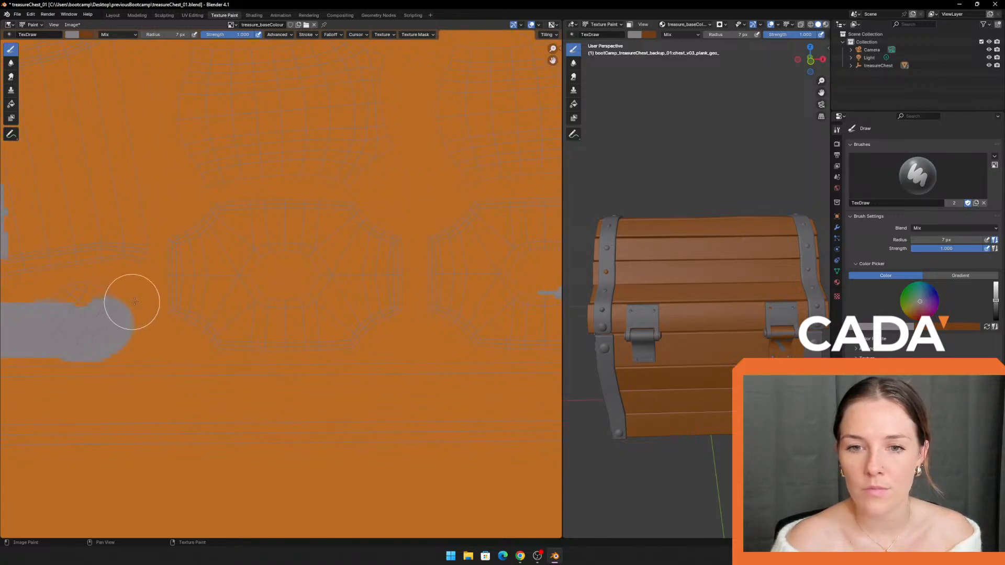
Step: Continue the grey outline beneath the two octagonal islands and up around the far side of the second one
{"action": "mouse_move", "coordinate": [131, 298]}
{"action": "left_mouse_down"}
{"action": "mouse_move", "coordinate": [227, 319]}
{"action": "mouse_move", "coordinate": [215, 329]}
{"action": "mouse_move", "coordinate": [263, 334]}
{"action": "mouse_move", "coordinate": [362, 332]}
{"action": "mouse_move", "coordinate": [433, 309]}
{"action": "mouse_move", "coordinate": [448, 318]}
{"action": "left_mouse_up"}
{"action": "middle_click_drag", "start_coordinate": [448, 318], "coordinate": [214, 295]}
{"action": "mouse_move", "coordinate": [213, 294]}
{"action": "left_mouse_down"}
{"action": "mouse_move", "coordinate": [306, 312]}
{"action": "mouse_move", "coordinate": [386, 307]}
{"action": "mouse_move", "coordinate": [433, 258]}
{"action": "left_mouse_up"}
{"action": "scroll", "coordinate": [418, 276], "scroll_direction": "down", "scroll_amount": 3}
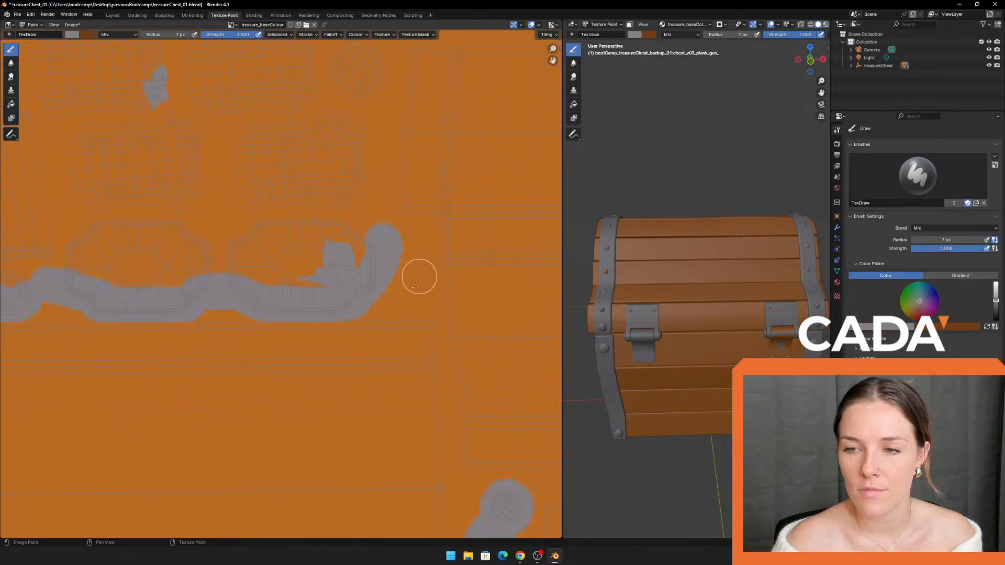
Step: Carry the grey outline up the cluster's right side and across the tops of the round and grid islands to the strip's upper tab
{"action": "scroll", "coordinate": [289, 239], "scroll_direction": "up", "scroll_amount": 4}
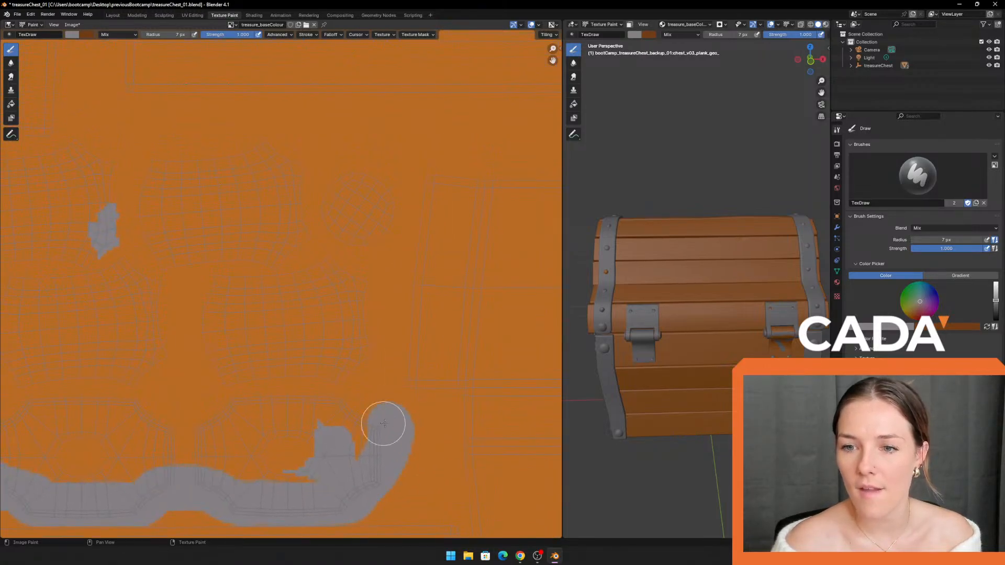
{"action": "mouse_move", "coordinate": [386, 422]}
{"action": "left_mouse_down"}
{"action": "mouse_move", "coordinate": [377, 180]}
{"action": "mouse_move", "coordinate": [330, 160]}
{"action": "mouse_move", "coordinate": [243, 146]}
{"action": "left_mouse_up"}
{"action": "middle_click_drag", "start_coordinate": [195, 176], "coordinate": [402, 220]}
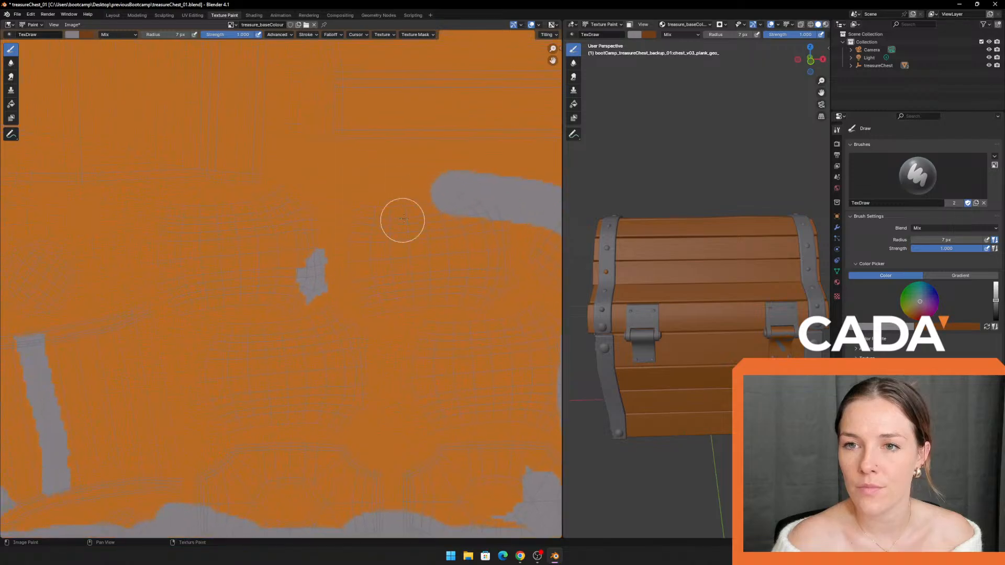
{"action": "mouse_move", "coordinate": [454, 192]}
{"action": "left_mouse_down"}
{"action": "mouse_move", "coordinate": [190, 209]}
{"action": "mouse_move", "coordinate": [164, 227]}
{"action": "mouse_move", "coordinate": [165, 240]}
{"action": "left_mouse_up"}
{"action": "middle_click_drag", "start_coordinate": [181, 272], "coordinate": [422, 250]}
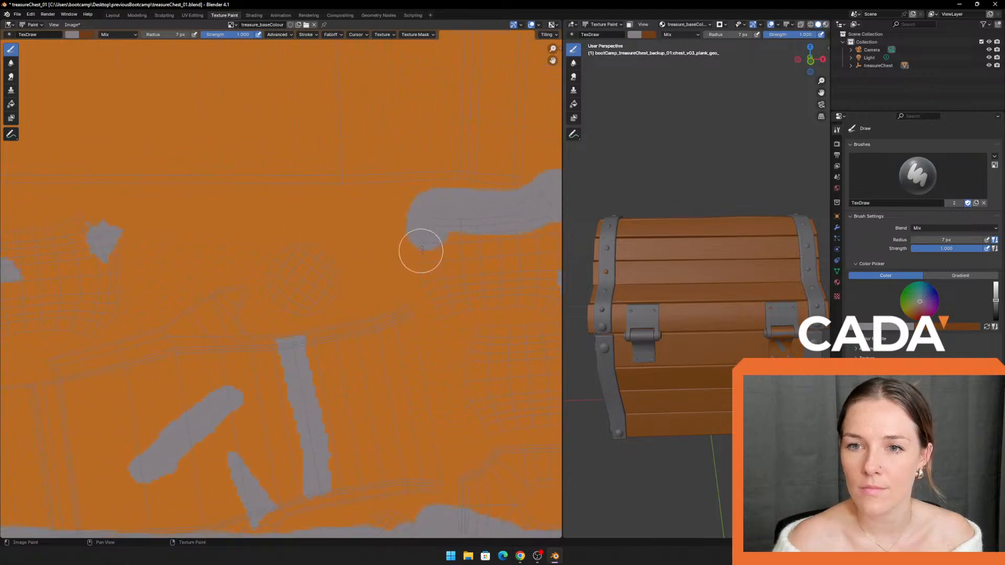
{"action": "mouse_move", "coordinate": [429, 219]}
{"action": "left_mouse_down"}
{"action": "mouse_move", "coordinate": [344, 238]}
{"action": "mouse_move", "coordinate": [216, 292]}
{"action": "left_mouse_up"}
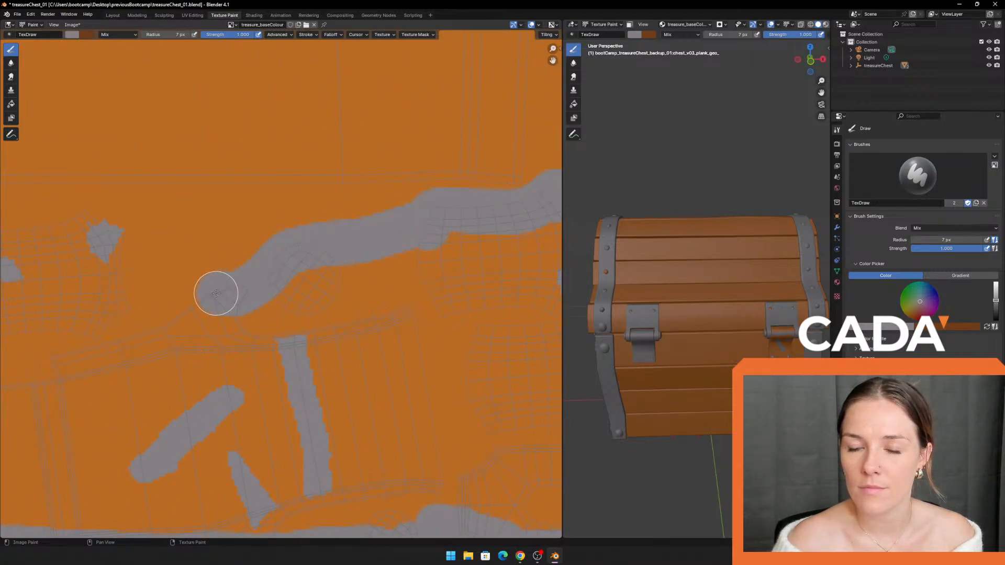
Step: Close the outline over the two upper-left grid islands and flood the enclosed cluster with grey using the Fill tool
{"action": "middle_click_drag", "start_coordinate": [215, 292], "coordinate": [331, 293]}
{"action": "mouse_move", "coordinate": [386, 262]}
{"action": "left_mouse_down"}
{"action": "mouse_move", "coordinate": [292, 263]}
{"action": "mouse_move", "coordinate": [215, 225]}
{"action": "mouse_move", "coordinate": [162, 238]}
{"action": "left_mouse_up"}
{"action": "mouse_move", "coordinate": [162, 239]}
{"action": "middle_mouse_down"}
{"action": "mouse_move", "coordinate": [208, 263]}
{"action": "mouse_move", "coordinate": [314, 208]}
{"action": "middle_mouse_up"}
{"action": "mouse_move", "coordinate": [314, 209]}
{"action": "left_mouse_down"}
{"action": "mouse_move", "coordinate": [281, 216]}
{"action": "mouse_move", "coordinate": [227, 253]}
{"action": "mouse_move", "coordinate": [188, 242]}
{"action": "mouse_move", "coordinate": [110, 260]}
{"action": "left_mouse_up"}
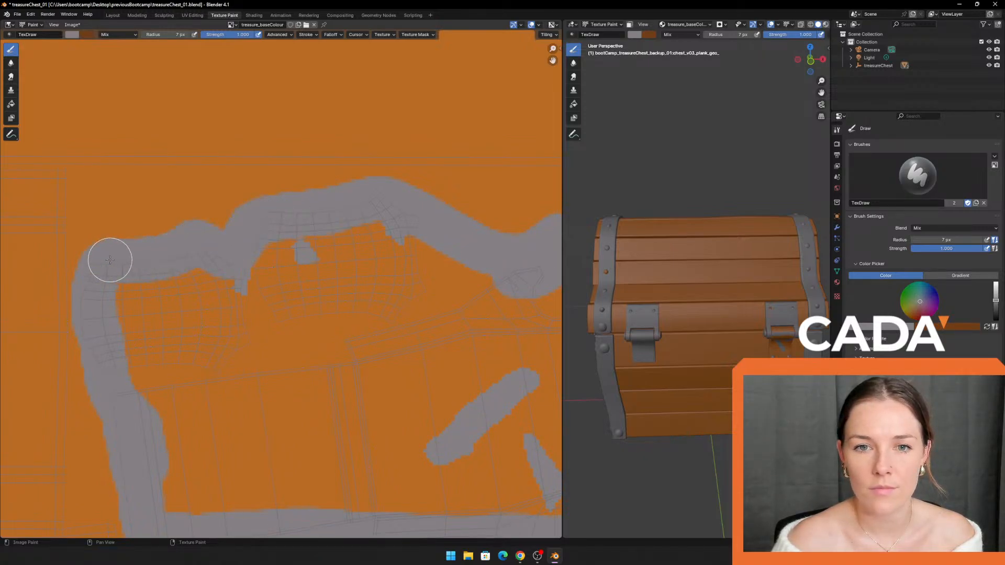
{"action": "left_click", "coordinate": [11, 104]}
{"action": "left_click", "coordinate": [253, 324]}
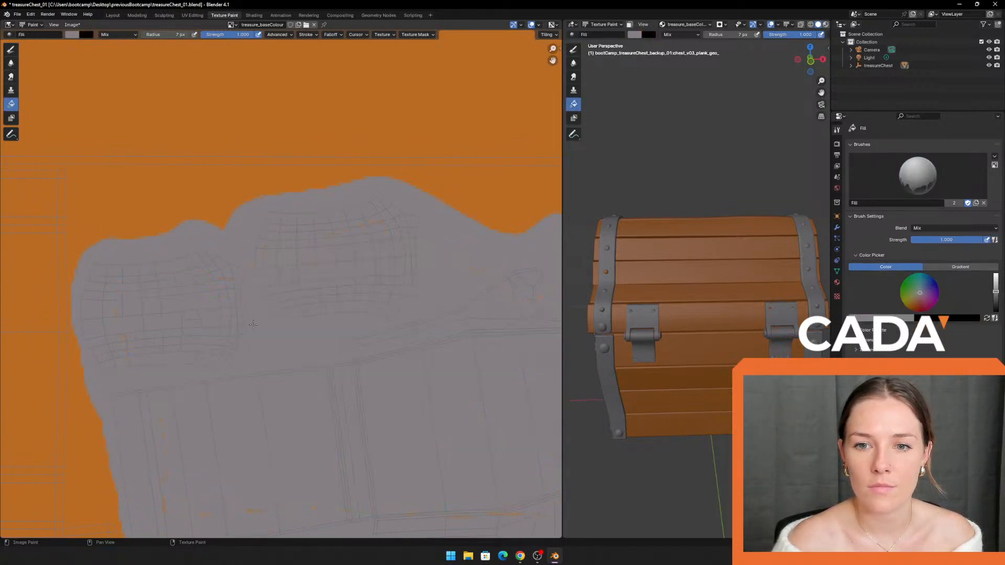
Step: Paint over the leftover orange specks inside the filled cluster with the grey TexDraw brush
{"action": "left_click", "coordinate": [11, 51]}
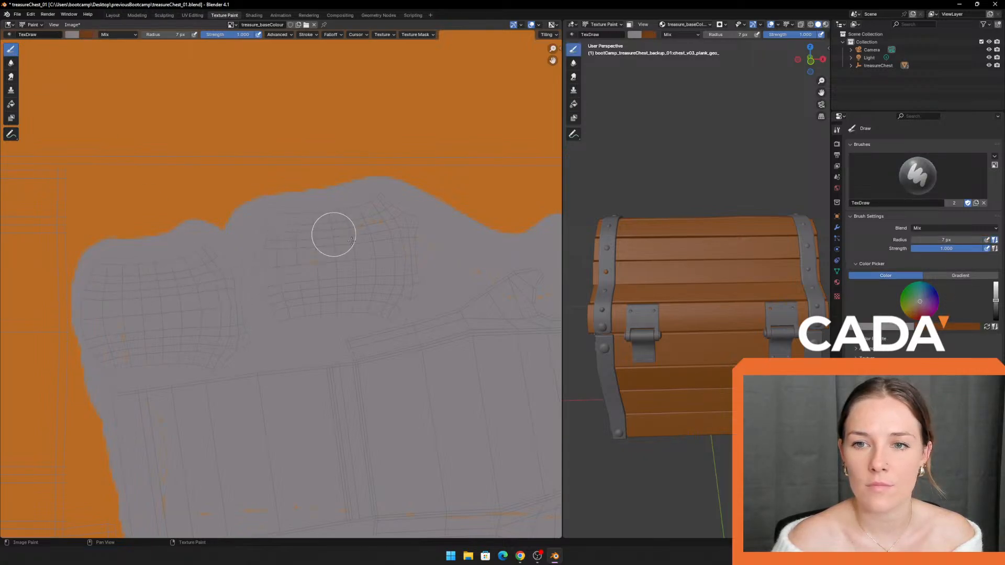
{"action": "scroll", "coordinate": [503, 288], "scroll_direction": "down", "scroll_amount": 4}
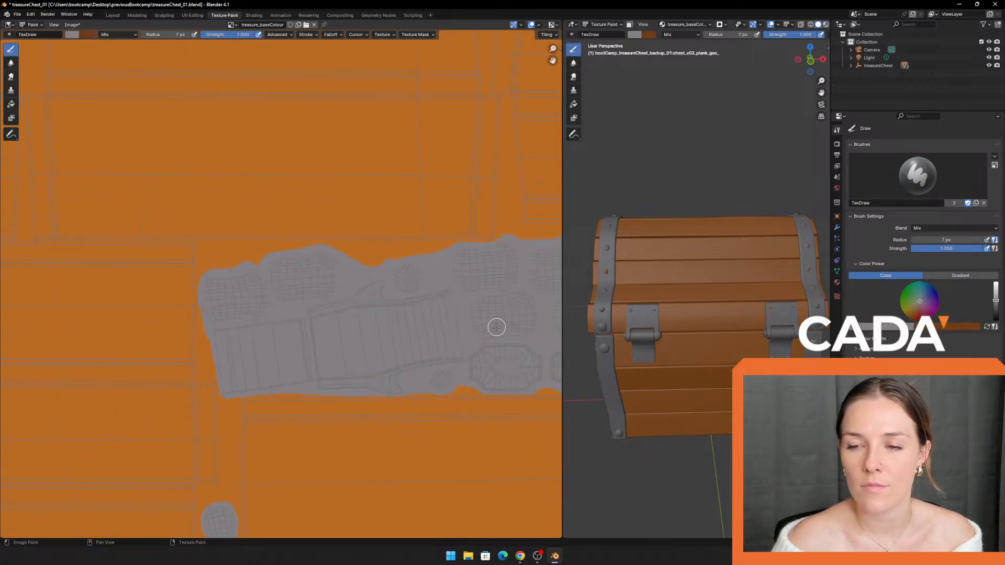
{"action": "middle_click_drag", "start_coordinate": [498, 325], "coordinate": [319, 291]}
{"action": "scroll", "coordinate": [318, 292], "scroll_direction": "up", "scroll_amount": 2}
{"action": "middle_click_drag", "start_coordinate": [119, 291], "coordinate": [343, 278]}
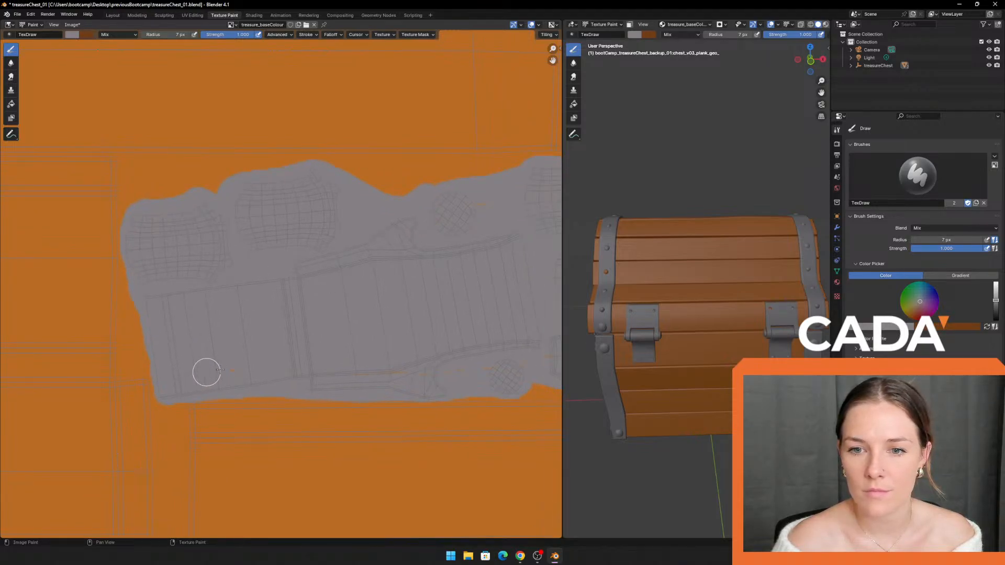
{"action": "middle_click_drag", "start_coordinate": [487, 361], "coordinate": [169, 381]}
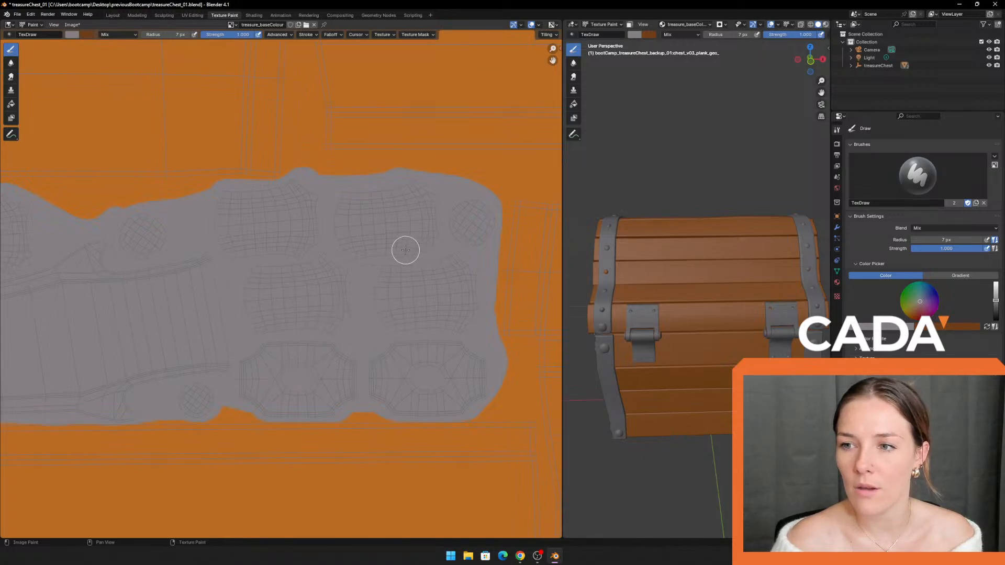
Step: Inspect the lid strap's rivets on the 3D chest and search the UV layout for the rivet island still left orange
{"action": "scroll", "coordinate": [406, 250], "scroll_direction": "down", "scroll_amount": 5}
{"action": "scroll", "coordinate": [584, 333], "scroll_direction": "up", "scroll_amount": 5}
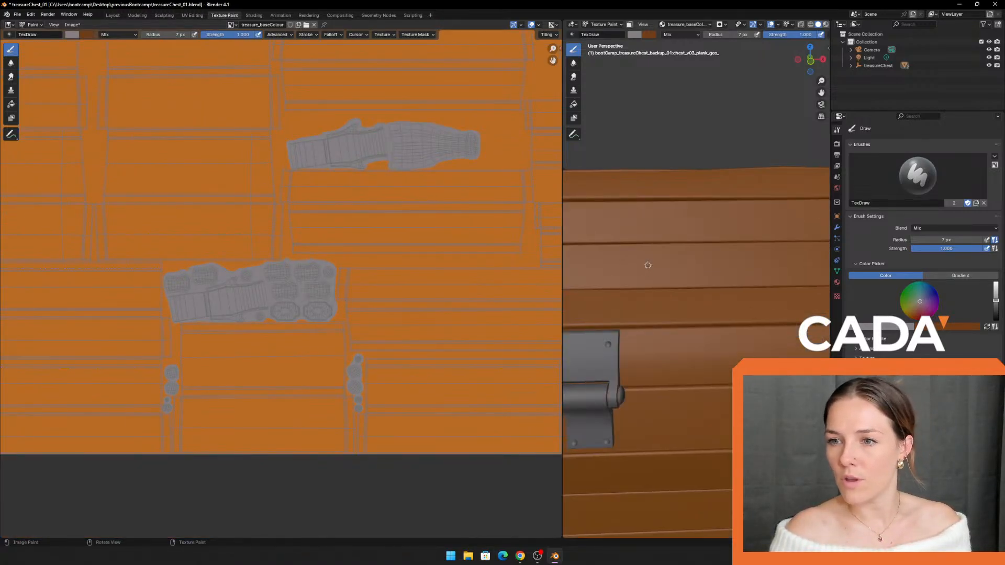
{"action": "middle_click_drag", "start_coordinate": [670, 267], "coordinate": [769, 271]}
{"action": "scroll", "coordinate": [769, 270], "scroll_direction": "up", "scroll_amount": 4}
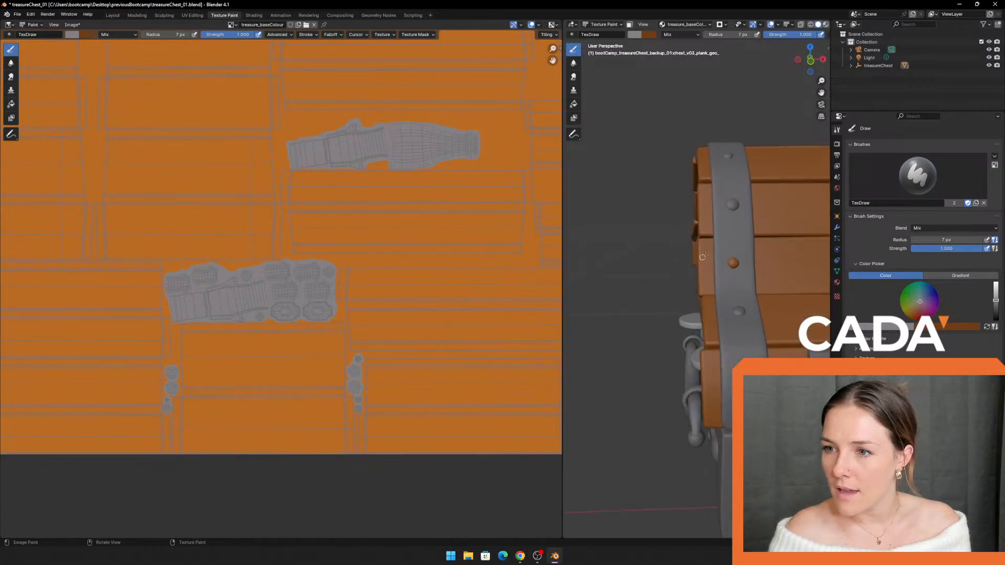
{"action": "scroll", "coordinate": [302, 214], "scroll_direction": "down", "scroll_amount": 2}
{"action": "scroll", "coordinate": [289, 218], "scroll_direction": "down", "scroll_amount": 3}
{"action": "middle_click_drag", "start_coordinate": [283, 207], "coordinate": [220, 298]}
{"action": "middle_click_drag", "start_coordinate": [371, 345], "coordinate": [334, 259]}
{"action": "scroll", "coordinate": [342, 357], "scroll_direction": "up", "scroll_amount": 4}
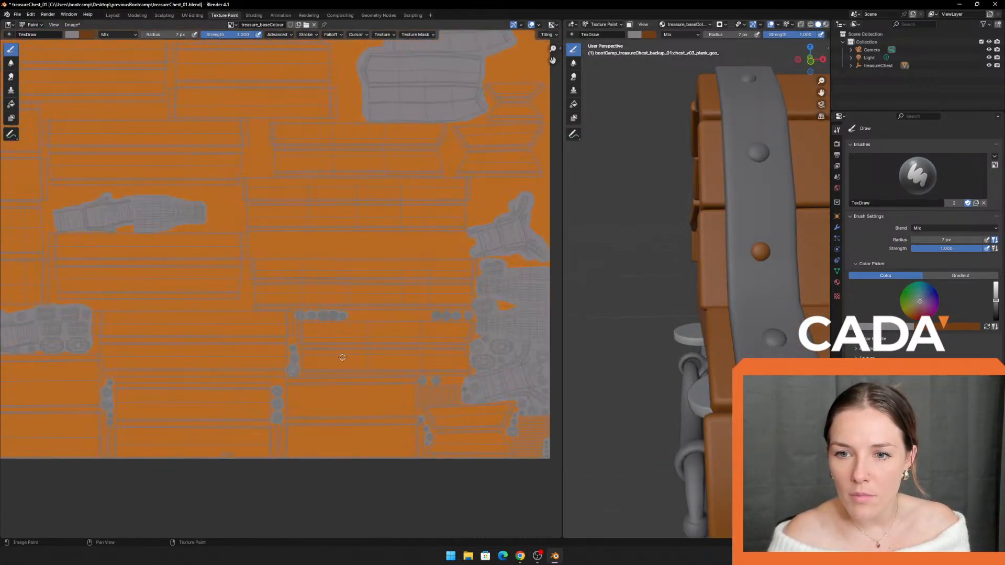
{"action": "middle_click_drag", "start_coordinate": [367, 427], "coordinate": [413, 307]}
{"action": "middle_click_drag", "start_coordinate": [197, 294], "coordinate": [347, 262]}
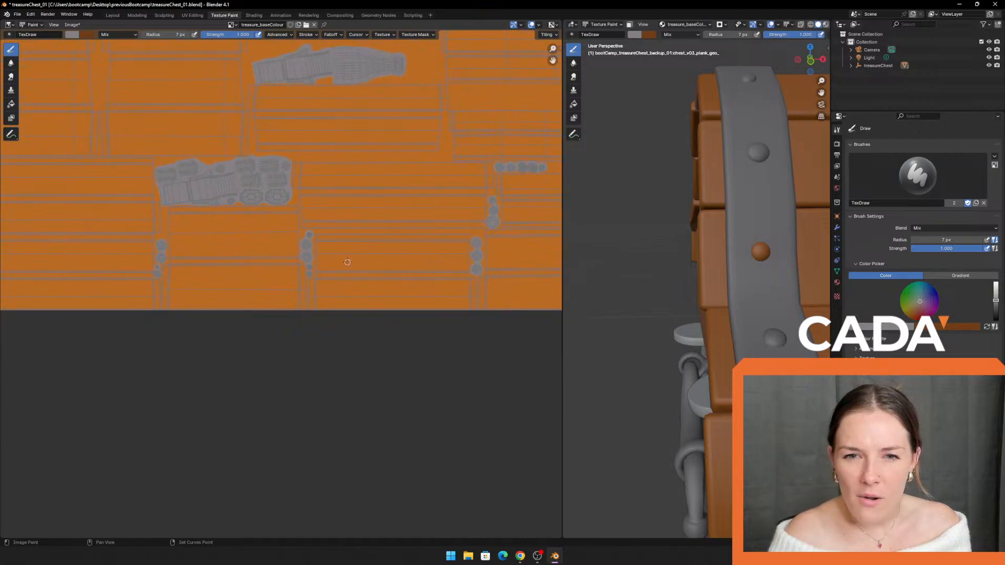
{"action": "mouse_move", "coordinate": [315, 208]}
{"action": "middle_mouse_down"}
{"action": "mouse_move", "coordinate": [242, 225]}
{"action": "mouse_move", "coordinate": [188, 269]}
{"action": "middle_mouse_up"}
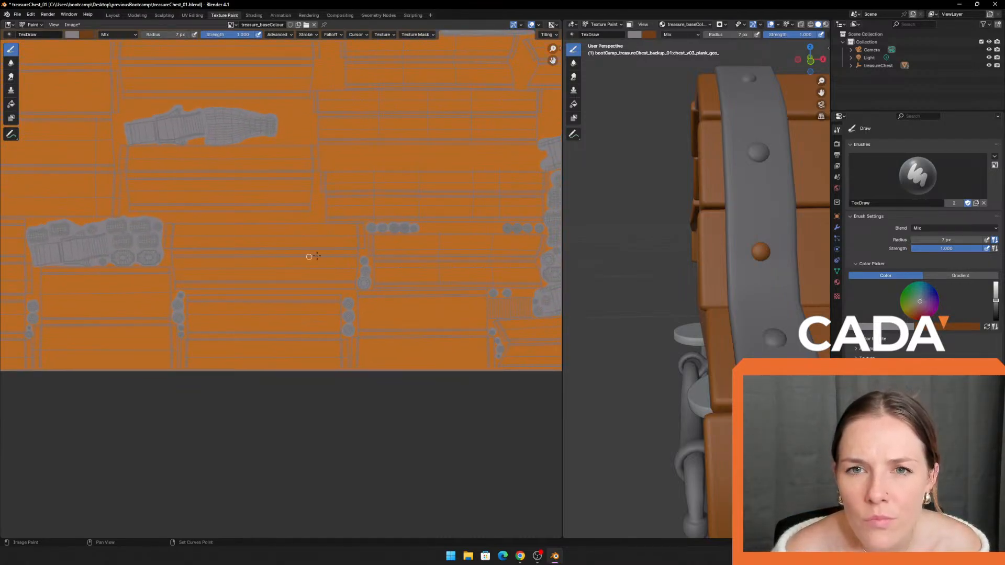
{"action": "mouse_move", "coordinate": [398, 243]}
{"action": "middle_mouse_down"}
{"action": "mouse_move", "coordinate": [228, 219]}
{"action": "mouse_move", "coordinate": [326, 235]}
{"action": "mouse_move", "coordinate": [258, 225]}
{"action": "middle_mouse_up"}
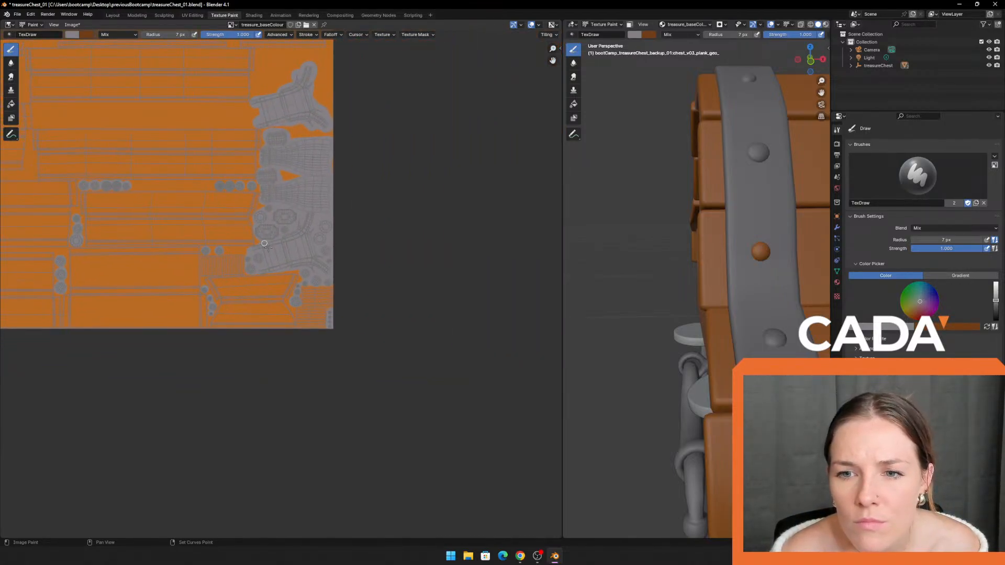
{"action": "scroll", "coordinate": [296, 282], "scroll_direction": "up", "scroll_amount": 3}
{"action": "middle_click_drag", "start_coordinate": [302, 141], "coordinate": [245, 377]}
{"action": "middle_click_drag", "start_coordinate": [252, 195], "coordinate": [262, 388]}
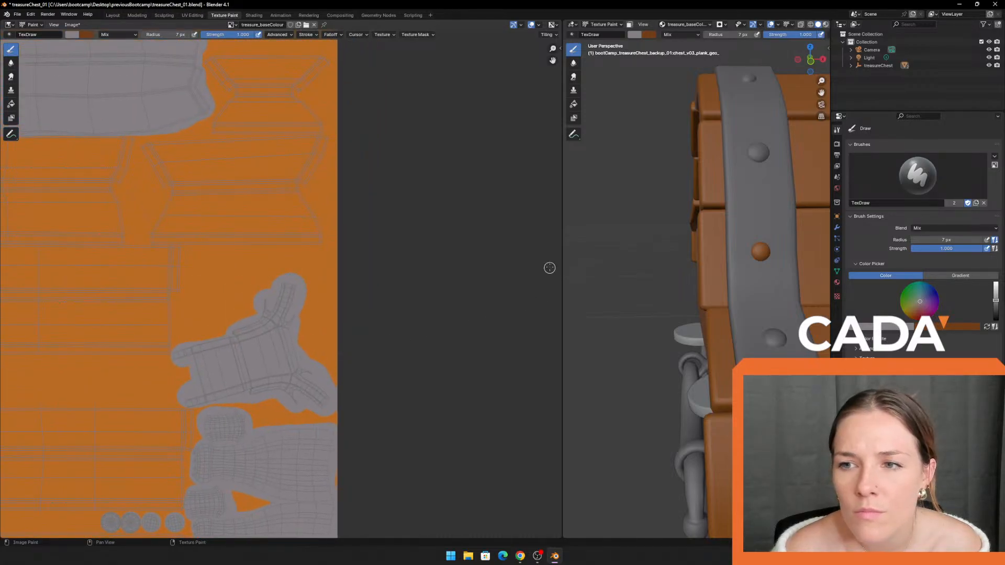
Step: Enlarge the 3D viewport and dab grey onto the orange rivet on the lid strap to mark its UV island
{"action": "left_click_drag", "start_coordinate": [563, 257], "coordinate": [254, 273]}
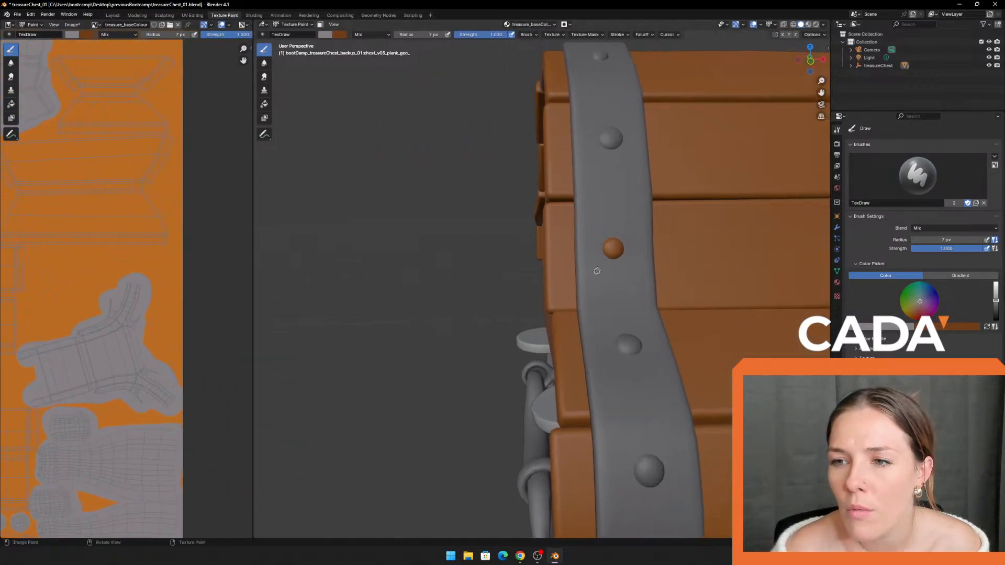
{"action": "scroll", "coordinate": [168, 294], "scroll_direction": "down", "scroll_amount": 4}
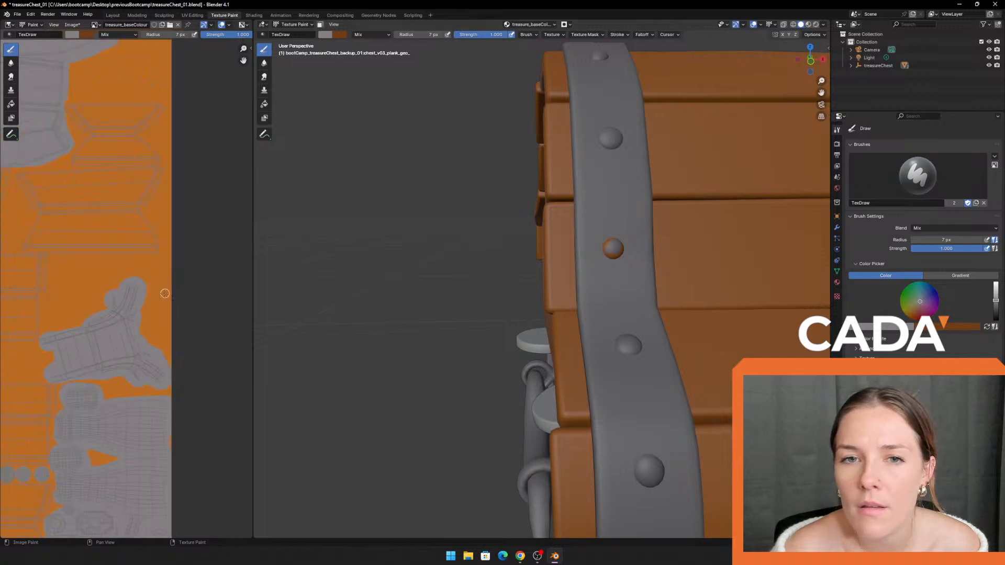
{"action": "middle_click_drag", "start_coordinate": [64, 280], "coordinate": [88, 473]}
{"action": "scroll", "coordinate": [133, 372], "scroll_direction": "up", "scroll_amount": 3}
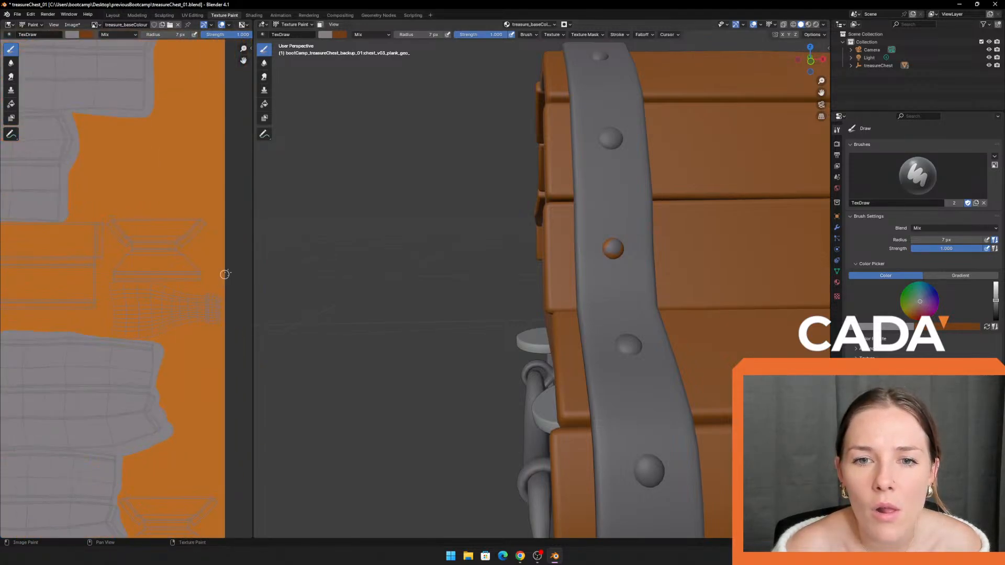
Step: Widen the image editor and search the base colour texture for the rivet island carrying the grey dab
{"action": "left_click_drag", "start_coordinate": [290, 260], "coordinate": [694, 276]}
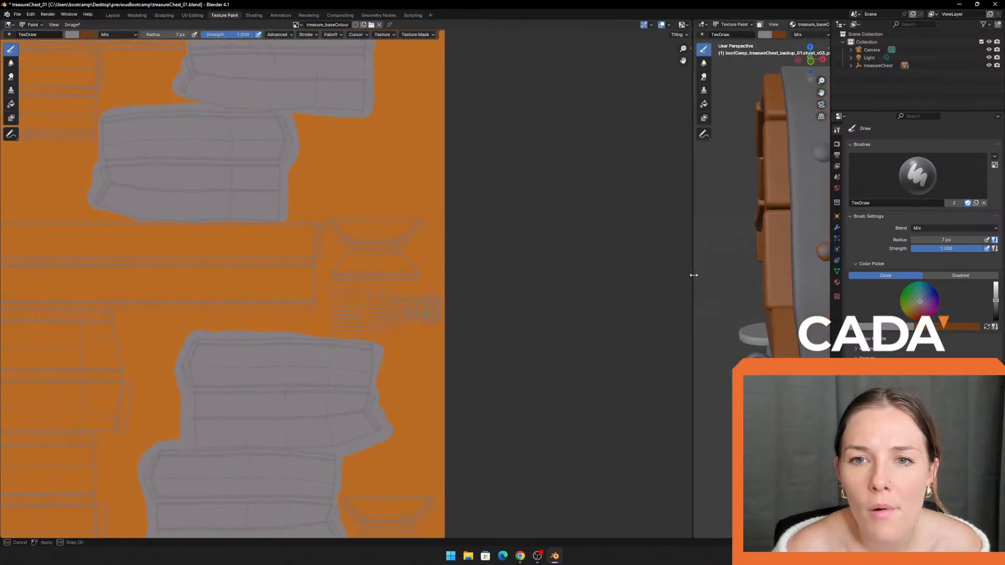
{"action": "scroll", "coordinate": [247, 267], "scroll_direction": "down", "scroll_amount": 4}
{"action": "mouse_move", "coordinate": [192, 242]}
{"action": "middle_mouse_down"}
{"action": "mouse_move", "coordinate": [276, 325]}
{"action": "mouse_move", "coordinate": [245, 255]}
{"action": "mouse_move", "coordinate": [204, 247]}
{"action": "middle_mouse_up"}
{"action": "scroll", "coordinate": [279, 262], "scroll_direction": "up", "scroll_amount": 3}
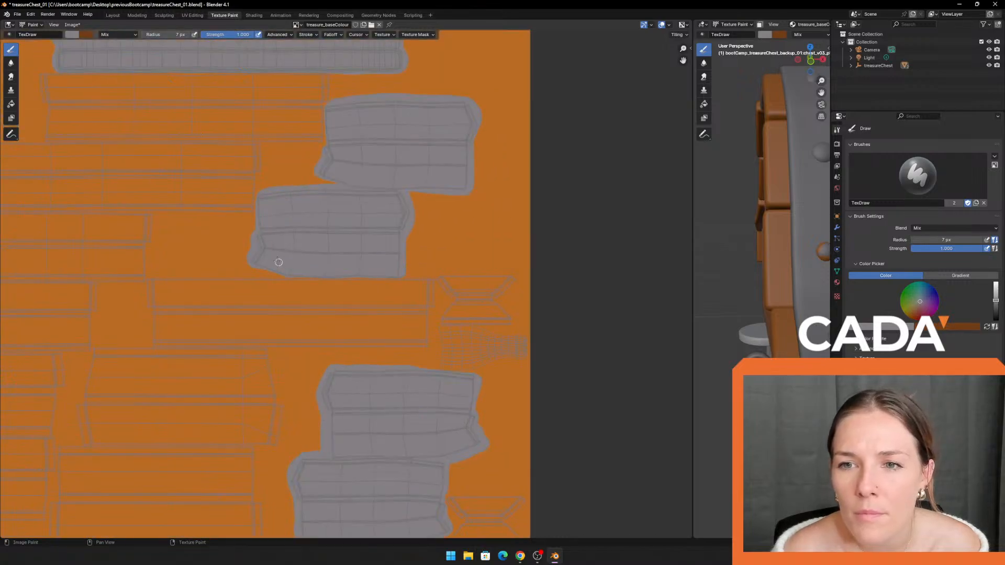
{"action": "scroll", "coordinate": [218, 253], "scroll_direction": "down", "scroll_amount": 2}
{"action": "middle_click_drag", "start_coordinate": [139, 246], "coordinate": [353, 238]}
{"action": "middle_click_drag", "start_coordinate": [265, 309], "coordinate": [272, 67]}
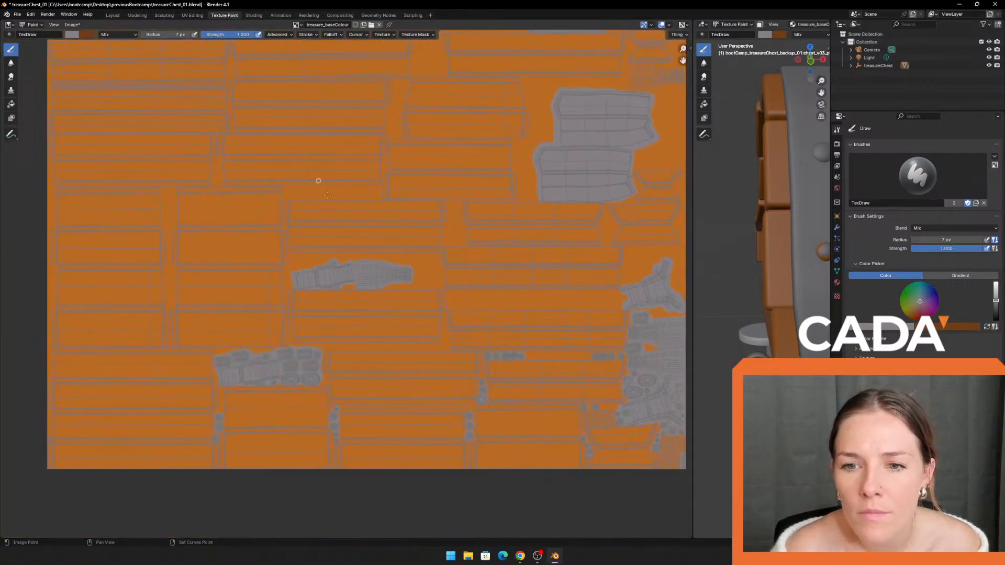
{"action": "middle_click_drag", "start_coordinate": [424, 393], "coordinate": [464, 250]}
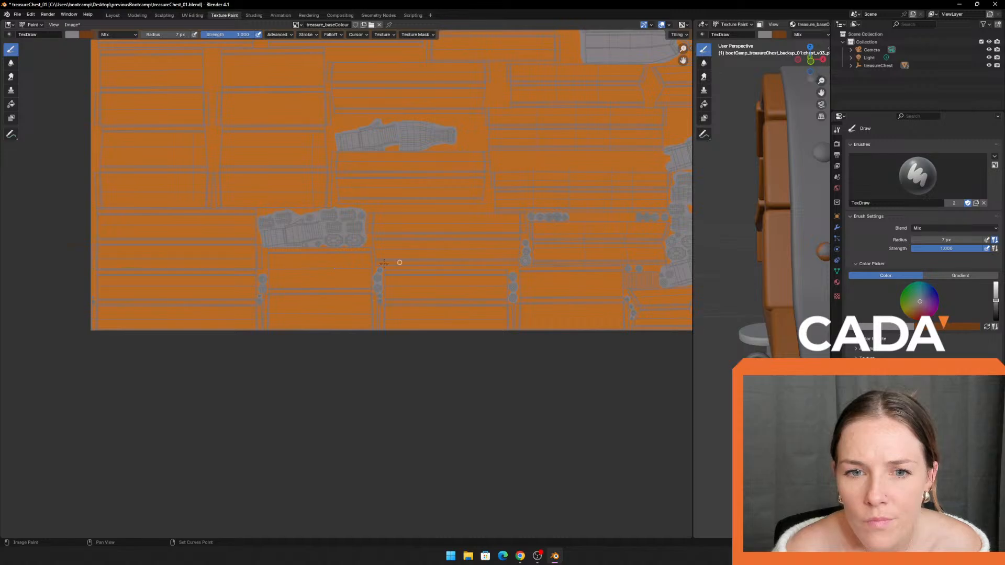
{"action": "middle_click_drag", "start_coordinate": [79, 279], "coordinate": [242, 233]}
{"action": "scroll", "coordinate": [128, 226], "scroll_direction": "up", "scroll_amount": 3}
{"action": "middle_click_drag", "start_coordinate": [128, 227], "coordinate": [276, 250]}
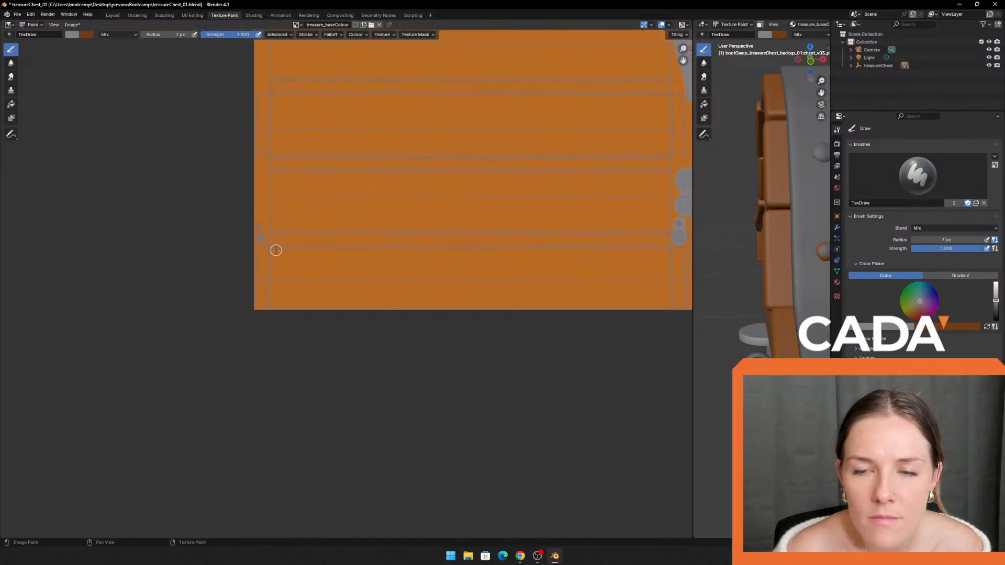
Step: Paint grey over the two small round rivet islands at the texture's left edge, undoing the first stroke and repainting it
{"action": "scroll", "coordinate": [183, 199], "scroll_direction": "up", "scroll_amount": 3}
{"action": "scroll", "coordinate": [196, 183], "scroll_direction": "up", "scroll_amount": 1}
{"action": "middle_click_drag", "start_coordinate": [203, 178], "coordinate": [338, 240]}
{"action": "scroll", "coordinate": [309, 243], "scroll_direction": "up", "scroll_amount": 3}
{"action": "middle_click_drag", "start_coordinate": [288, 207], "coordinate": [384, 313]}
{"action": "mouse_move", "coordinate": [280, 202]}
{"action": "left_mouse_down"}
{"action": "mouse_move", "coordinate": [272, 285]}
{"action": "mouse_move", "coordinate": [299, 283]}
{"action": "mouse_move", "coordinate": [296, 234]}
{"action": "left_mouse_up"}
{"action": "key", "text": "ctrl+z"}
{"action": "mouse_move", "coordinate": [283, 194]}
{"action": "left_mouse_down"}
{"action": "mouse_move", "coordinate": [274, 276]}
{"action": "mouse_move", "coordinate": [288, 282]}
{"action": "mouse_move", "coordinate": [285, 237]}
{"action": "mouse_move", "coordinate": [295, 288]}
{"action": "left_mouse_up"}
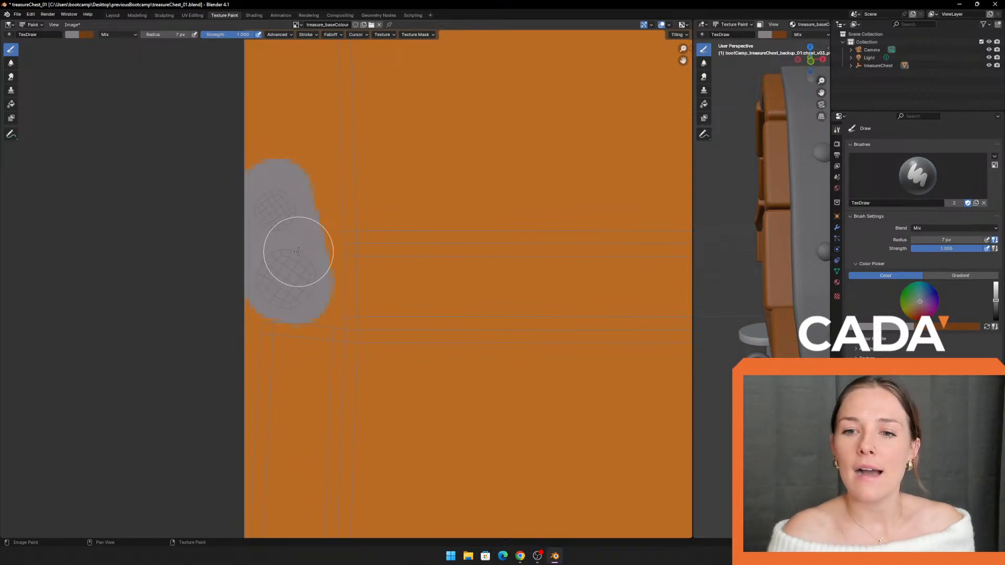
Step: Examine the grey patch's blended edge pixels and the gap between the lower rivet island and the plank island beneath it
{"action": "scroll", "coordinate": [287, 354], "scroll_direction": "up", "scroll_amount": 3}
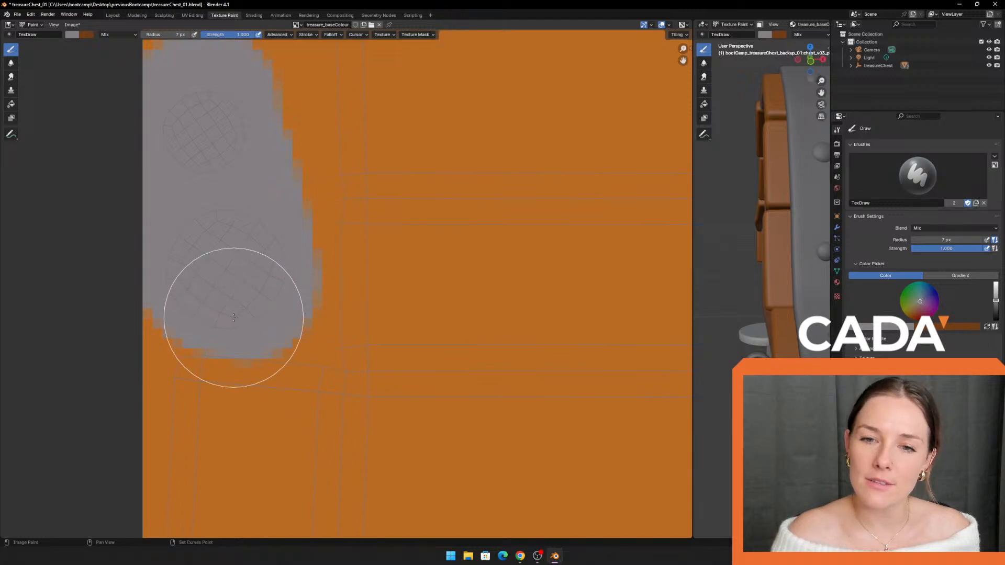
{"action": "middle_click_drag", "start_coordinate": [231, 303], "coordinate": [317, 276]}
{"action": "scroll", "coordinate": [325, 264], "scroll_direction": "up", "scroll_amount": 4}
{"action": "scroll", "coordinate": [330, 268], "scroll_direction": "down", "scroll_amount": 4}
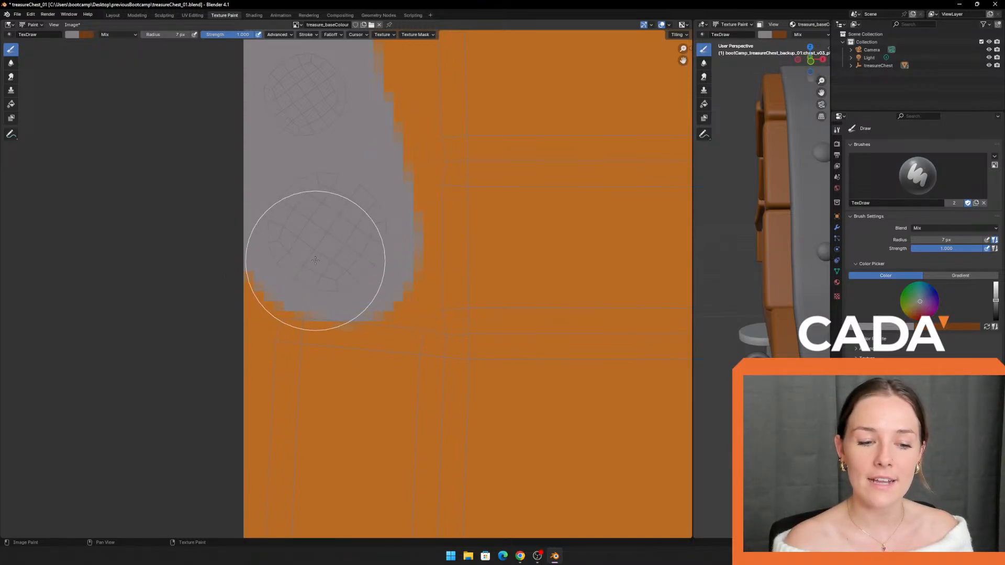
{"action": "scroll", "coordinate": [346, 283], "scroll_direction": "up", "scroll_amount": 3}
{"action": "scroll", "coordinate": [314, 269], "scroll_direction": "down", "scroll_amount": 6}
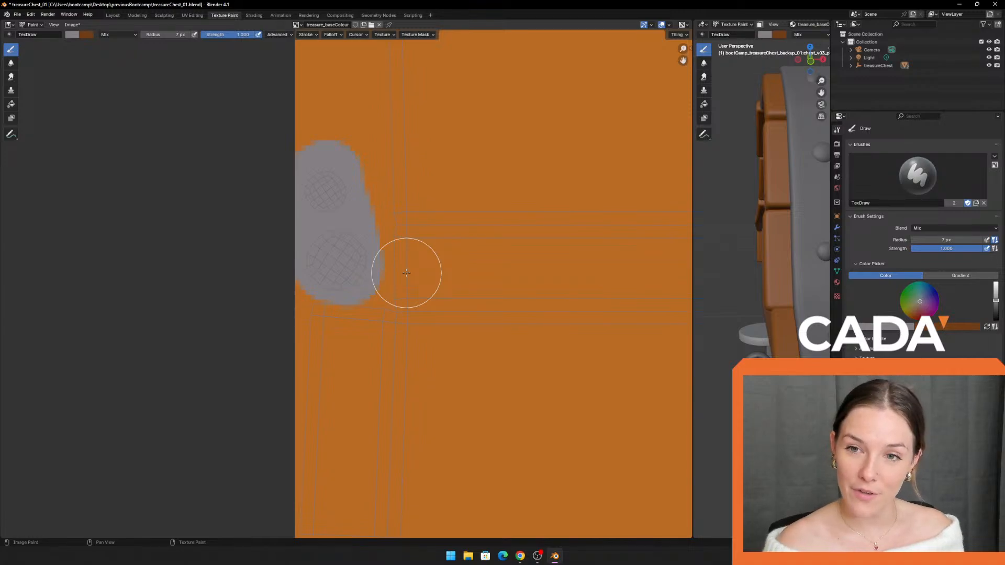
{"action": "scroll", "coordinate": [372, 207], "scroll_direction": "up", "scroll_amount": 4}
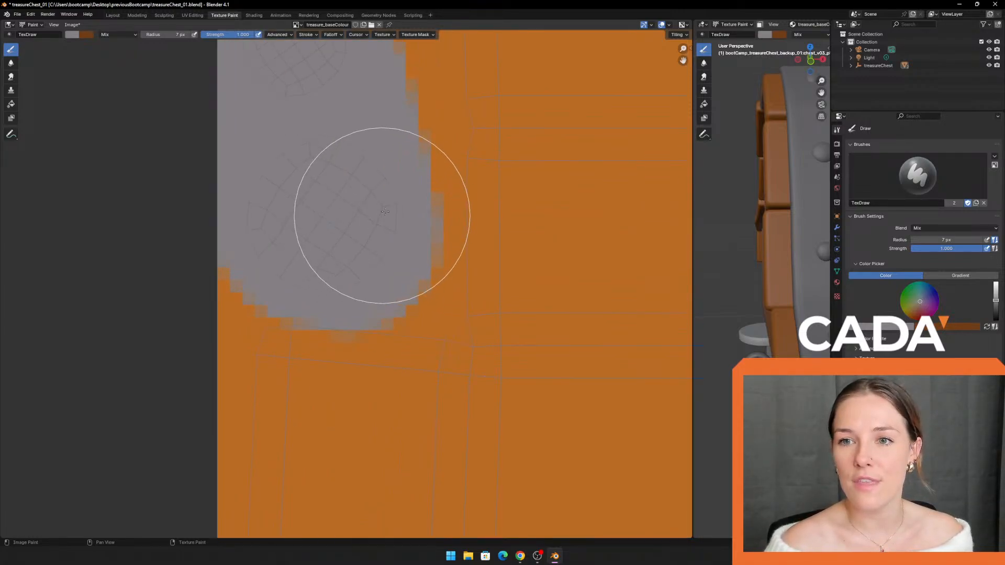
{"action": "middle_click_drag", "start_coordinate": [440, 117], "coordinate": [390, 175]}
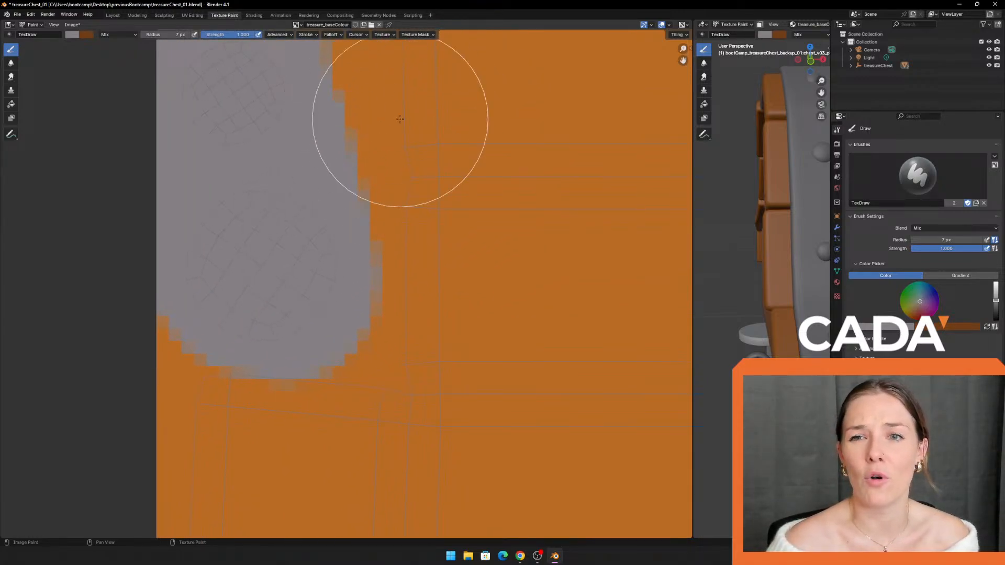
{"action": "scroll", "coordinate": [292, 225], "scroll_direction": "up", "scroll_amount": 3}
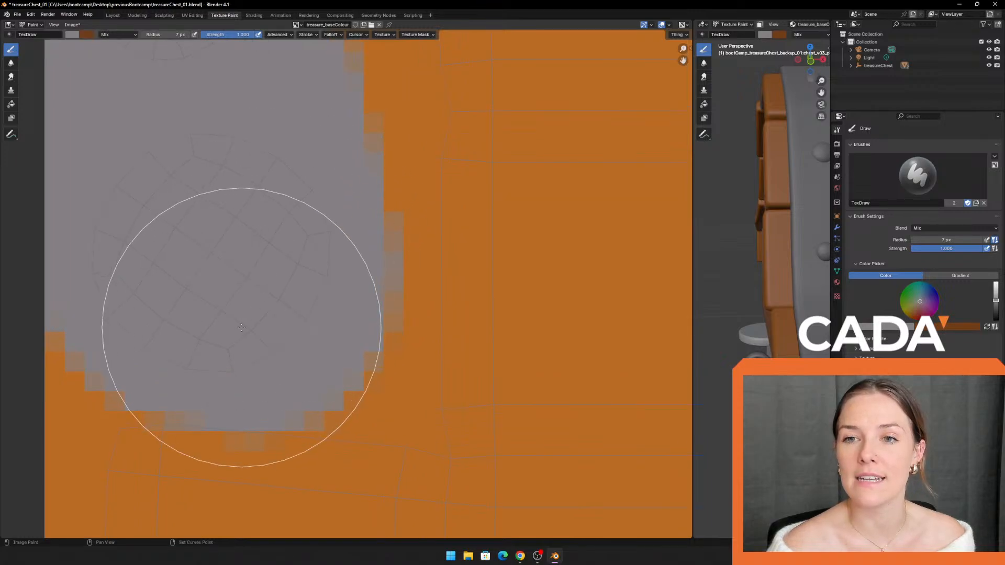
{"action": "middle_click_drag", "start_coordinate": [242, 327], "coordinate": [280, 213]}
{"action": "scroll", "coordinate": [263, 287], "scroll_direction": "up", "scroll_amount": 1}
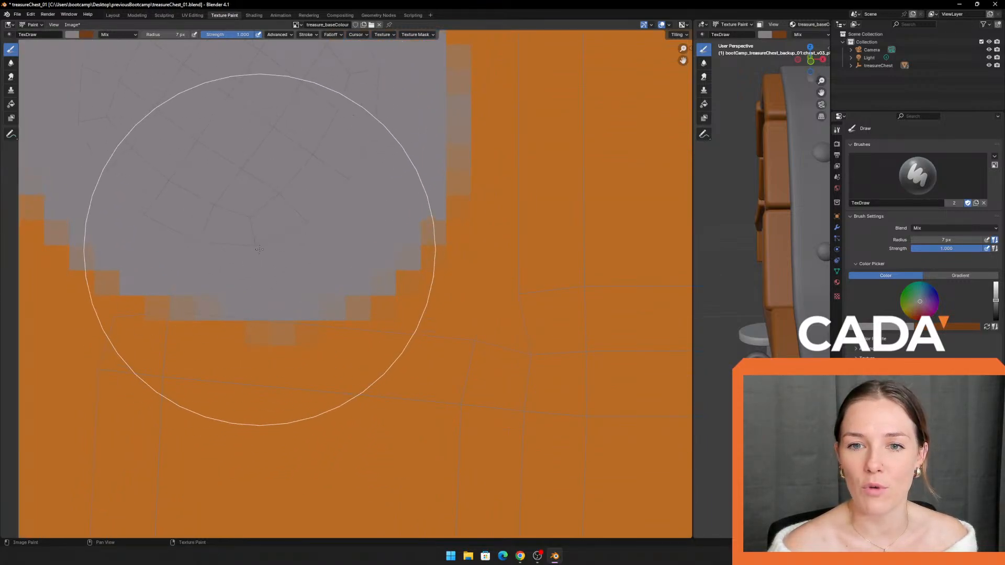
{"action": "middle_click_drag", "start_coordinate": [226, 167], "coordinate": [284, 225]}
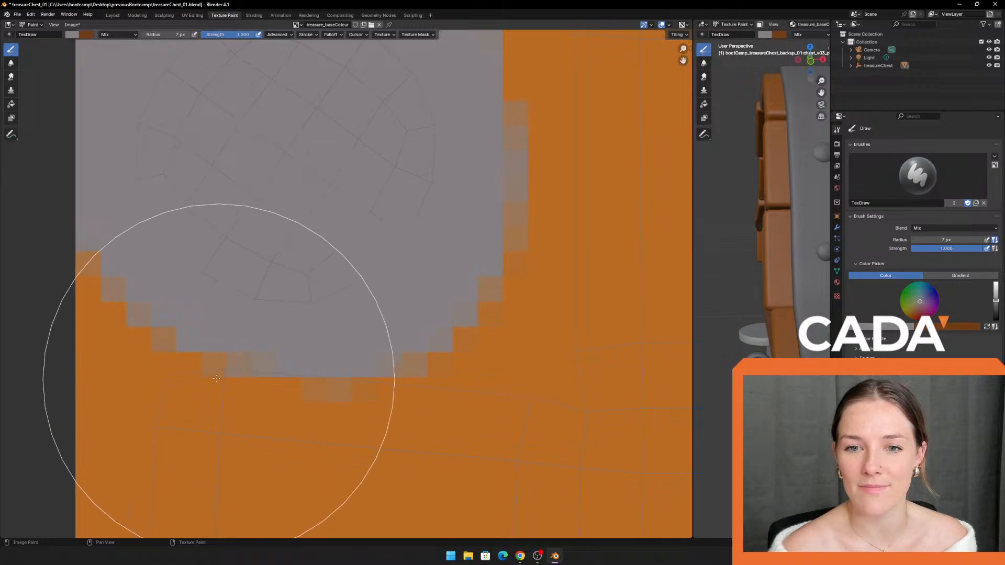
{"action": "scroll", "coordinate": [214, 372], "scroll_direction": "up", "scroll_amount": 2}
{"action": "middle_click_drag", "start_coordinate": [213, 372], "coordinate": [350, 181], "text": "shift"}
{"action": "scroll", "coordinate": [299, 219], "scroll_direction": "up", "scroll_amount": 3}
{"action": "middle_click_drag", "start_coordinate": [274, 237], "coordinate": [271, 307], "text": "shift"}
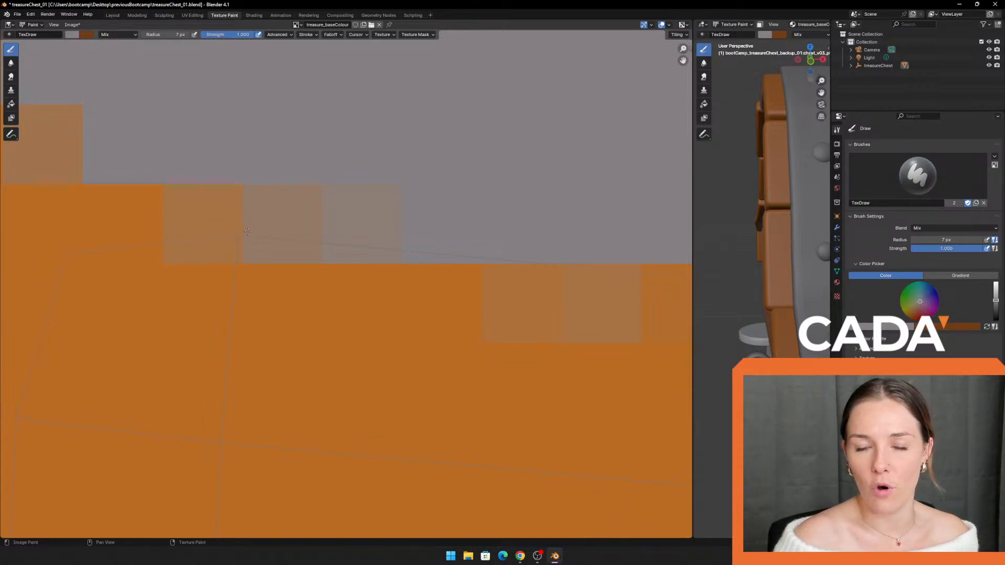
{"action": "middle_click_drag", "start_coordinate": [297, 179], "coordinate": [284, 253], "text": "shift"}
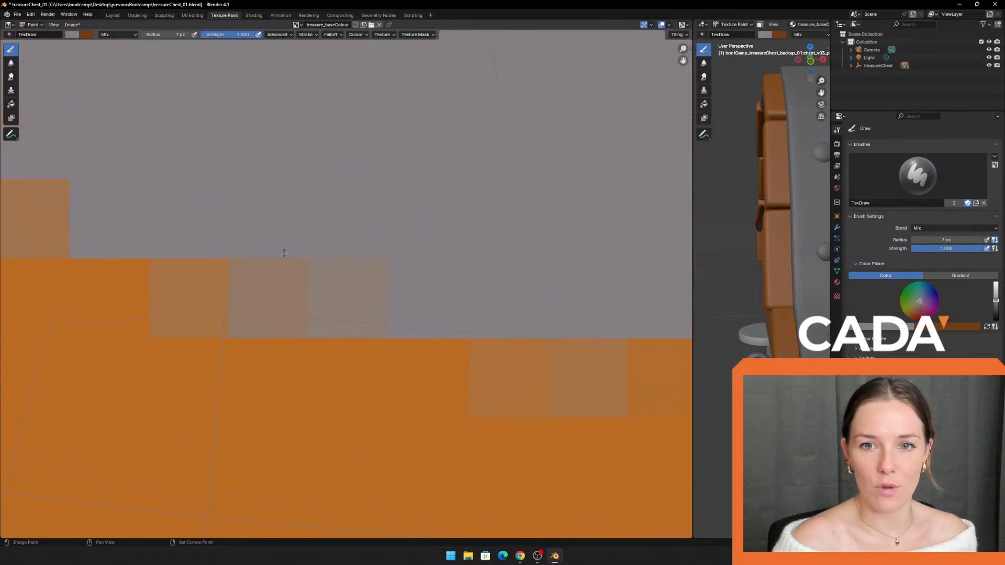
{"action": "middle_click_drag", "start_coordinate": [384, 161], "coordinate": [348, 138]}
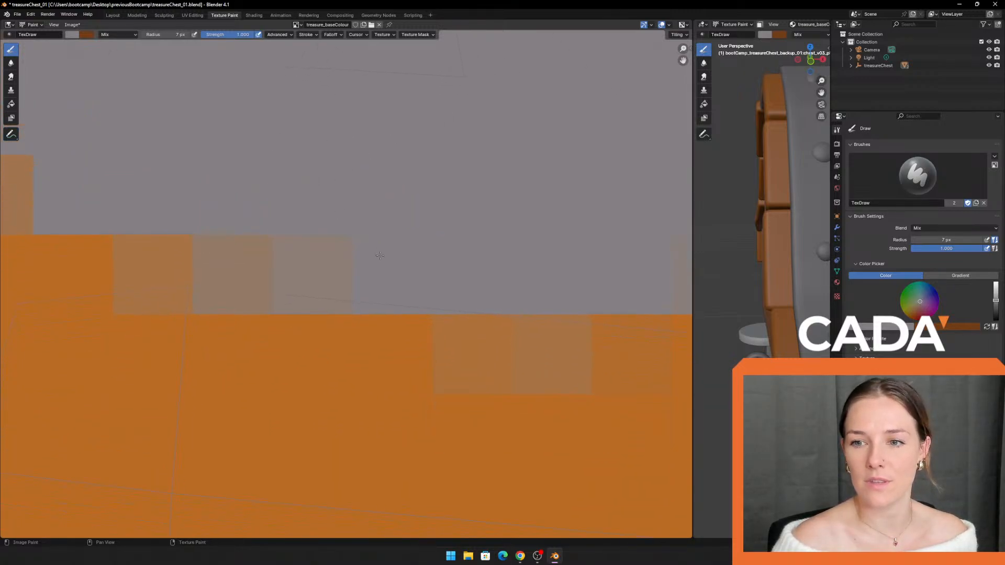
Step: Try extending the grey patch below the lower rivet island onto the plank island, and undo the stroke
{"action": "left_click_drag", "start_coordinate": [481, 330], "coordinate": [334, 265]}
{"action": "scroll", "coordinate": [362, 241], "scroll_direction": "down", "scroll_amount": 3}
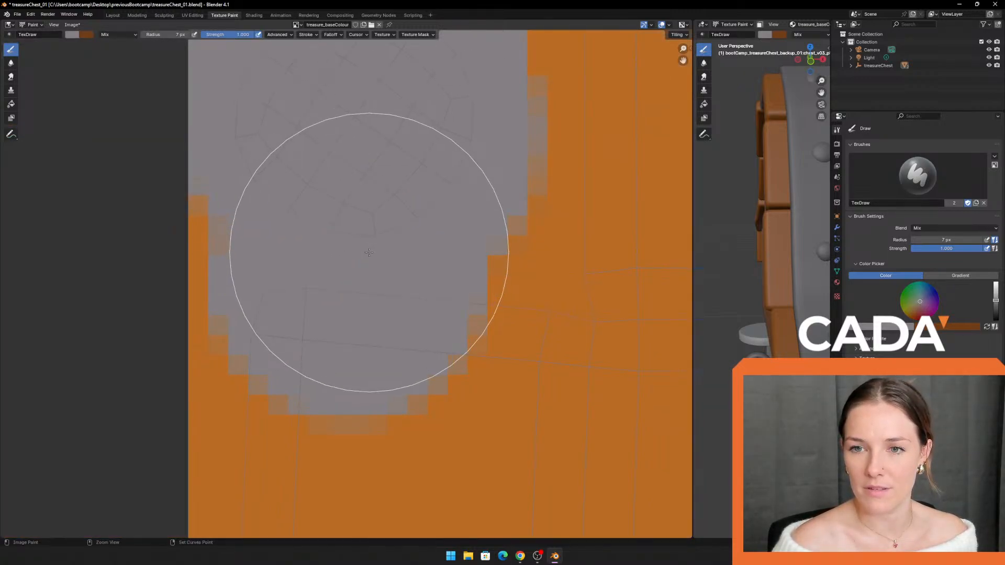
{"action": "scroll", "coordinate": [382, 214], "scroll_direction": "up", "scroll_amount": 4}
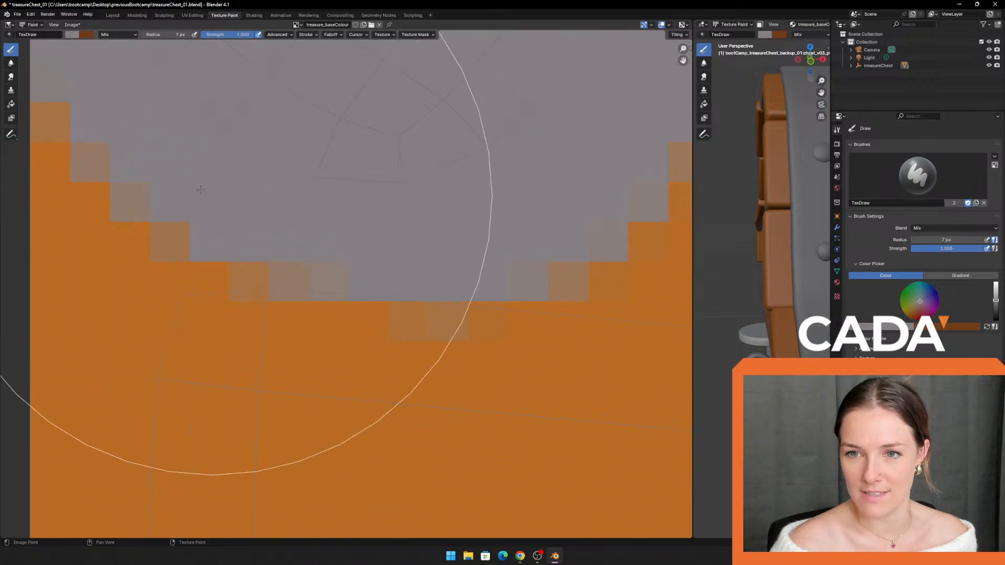
Step: Compare the grey patch's pixelated border up close and from farther out around the two rivet islands
{"action": "scroll", "coordinate": [361, 226], "scroll_direction": "down", "scroll_amount": 5}
{"action": "scroll", "coordinate": [355, 267], "scroll_direction": "up", "scroll_amount": 5}
{"action": "scroll", "coordinate": [251, 213], "scroll_direction": "down", "scroll_amount": 4}
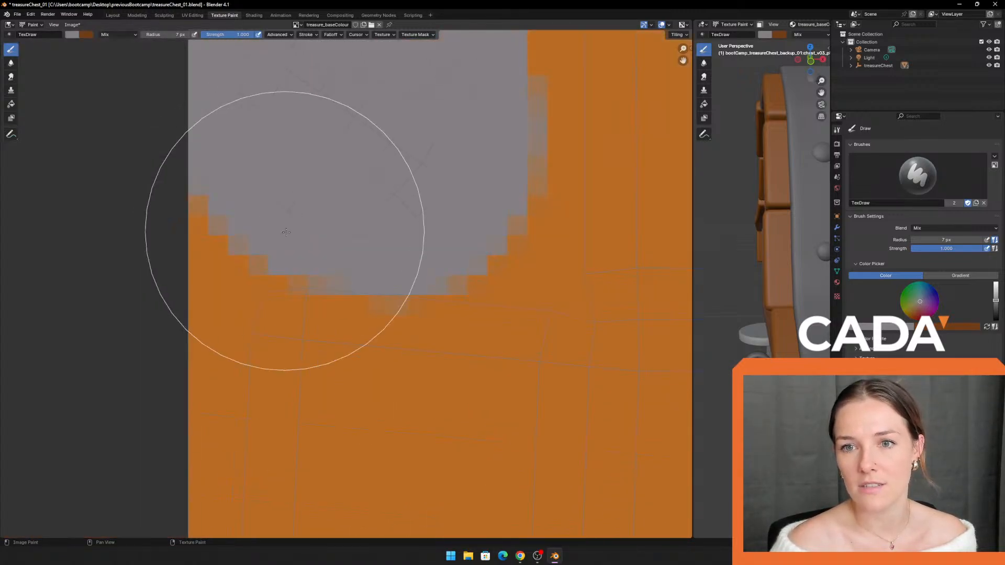
{"action": "scroll", "coordinate": [519, 306], "scroll_direction": "down", "scroll_amount": 5}
{"action": "mouse_move", "coordinate": [528, 317]}
{"action": "middle_mouse_down"}
{"action": "mouse_move", "coordinate": [341, 281]}
{"action": "mouse_move", "coordinate": [507, 347]}
{"action": "middle_mouse_up"}
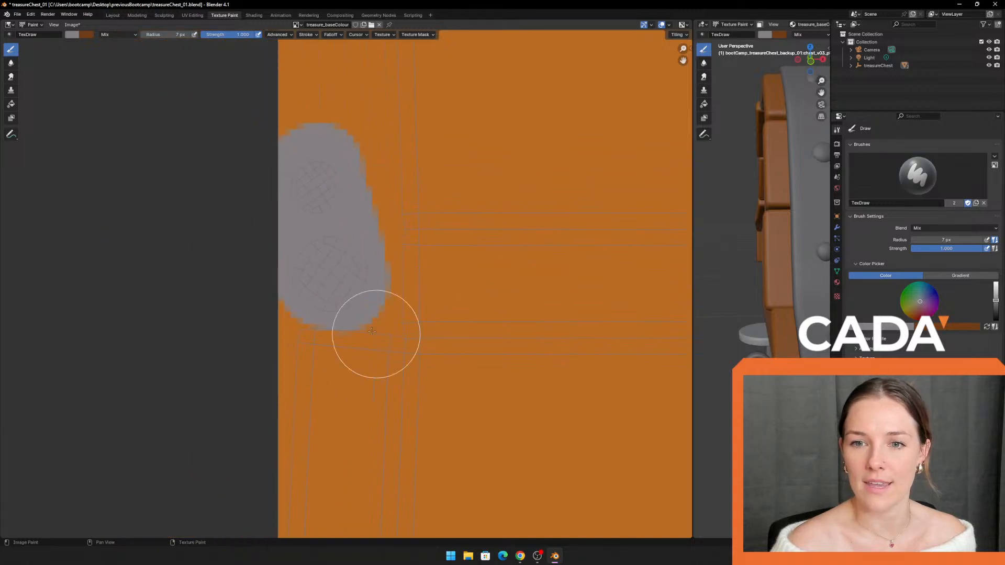
{"action": "scroll", "coordinate": [346, 293], "scroll_direction": "up", "scroll_amount": 5}
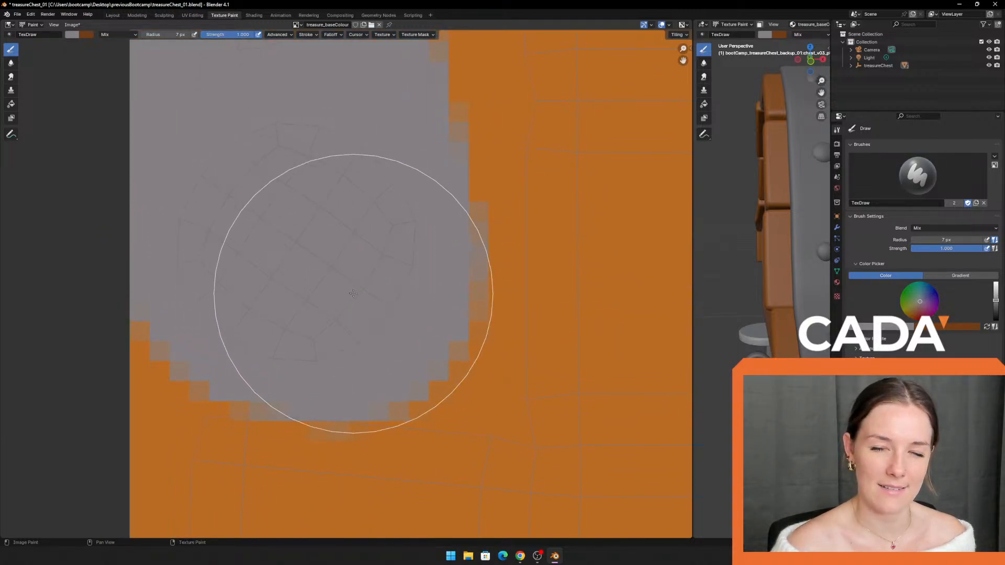
{"action": "scroll", "coordinate": [528, 275], "scroll_direction": "down", "scroll_amount": 5}
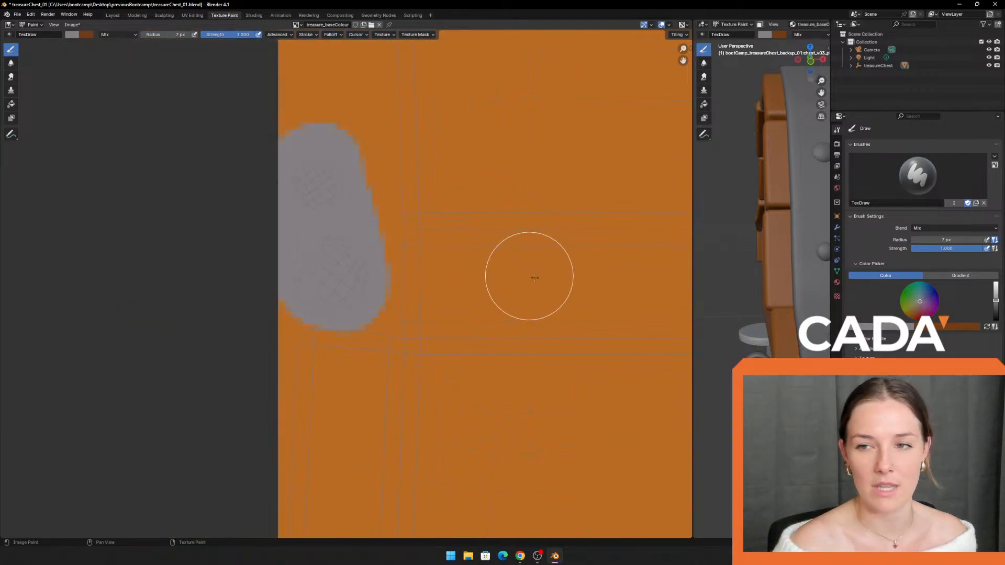
Step: Return to the wider texture layout and enlarge the 3D viewport to check the strap's rivet colour
{"action": "middle_click_drag", "start_coordinate": [572, 295], "coordinate": [369, 265]}
{"action": "scroll", "coordinate": [390, 254], "scroll_direction": "down", "scroll_amount": 5}
{"action": "middle_click_drag", "start_coordinate": [563, 331], "coordinate": [325, 330]}
{"action": "scroll", "coordinate": [388, 299], "scroll_direction": "down", "scroll_amount": 3}
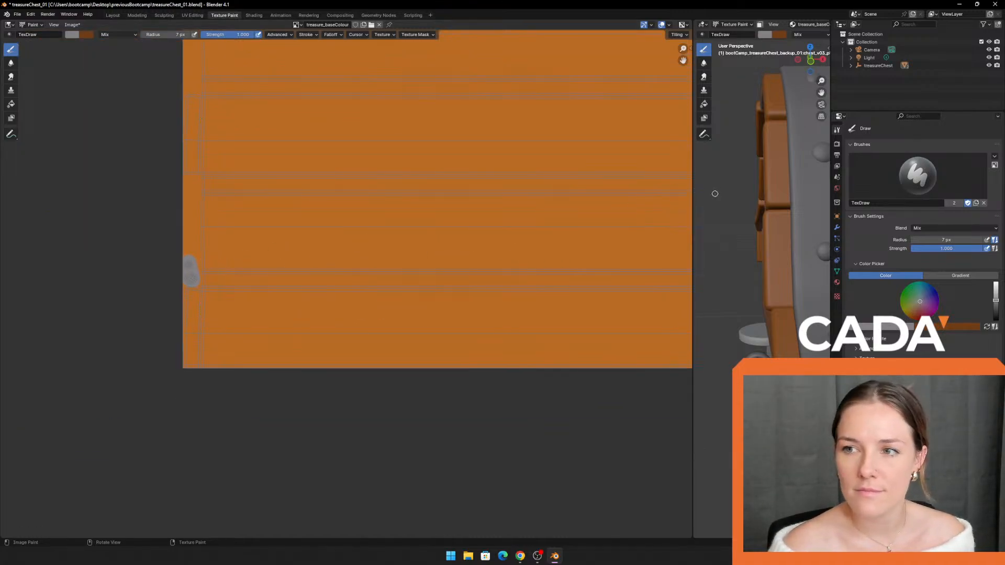
{"action": "left_click_drag", "start_coordinate": [694, 202], "coordinate": [231, 230]}
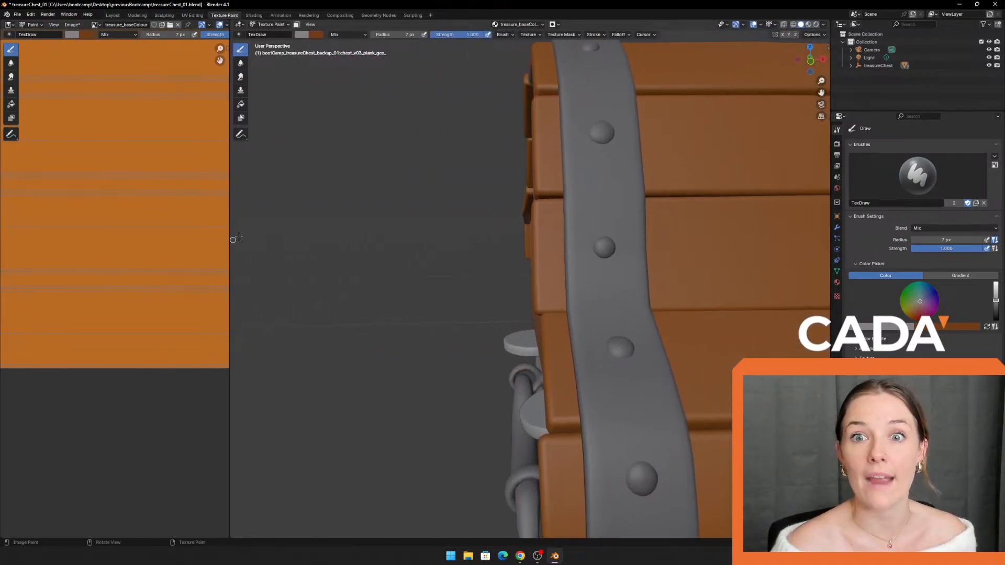
Step: Mark the orange half of the side handle and its ball end with grey strokes on the 3D model
{"action": "scroll", "coordinate": [411, 218], "scroll_direction": "down", "scroll_amount": 3}
{"action": "middle_click_drag", "start_coordinate": [421, 167], "coordinate": [547, 141]}
{"action": "middle_click_drag", "start_coordinate": [691, 169], "coordinate": [685, 62], "text": "shift"}
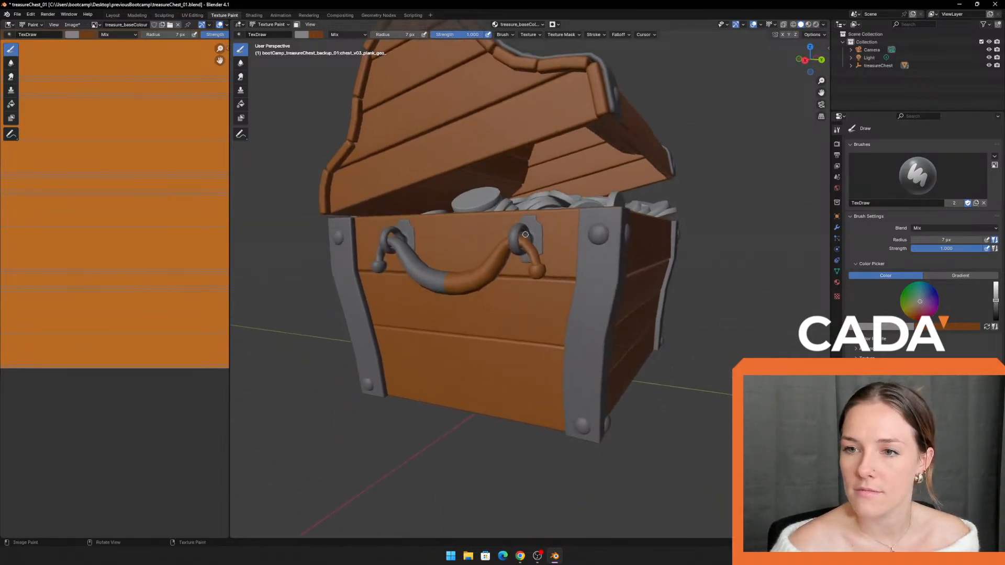
{"action": "scroll", "coordinate": [474, 195], "scroll_direction": "up", "scroll_amount": 7}
{"action": "scroll", "coordinate": [504, 153], "scroll_direction": "down", "scroll_amount": 2}
{"action": "middle_click_drag", "start_coordinate": [503, 153], "coordinate": [563, 255], "text": "shift"}
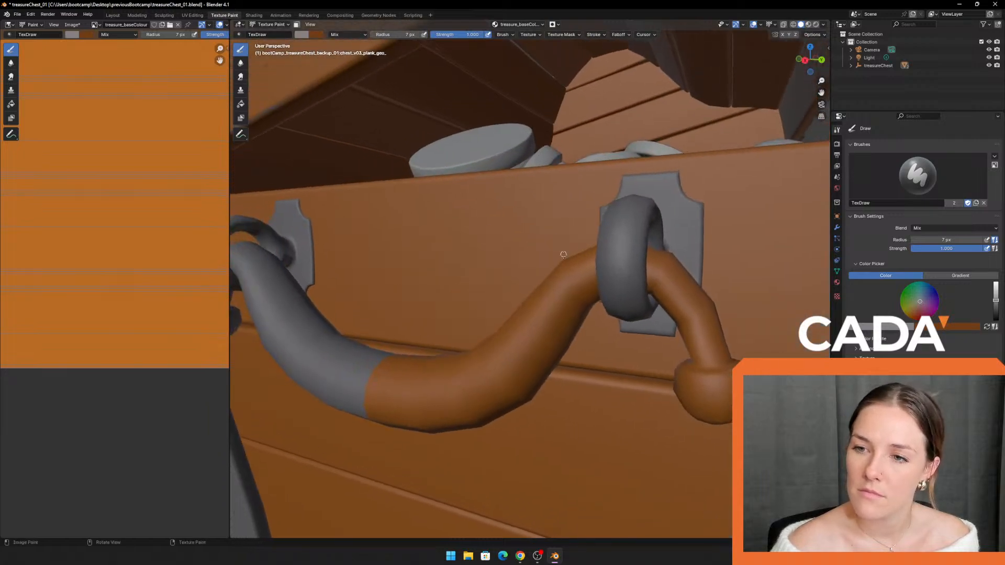
{"action": "left_click_drag", "start_coordinate": [571, 290], "coordinate": [491, 369]}
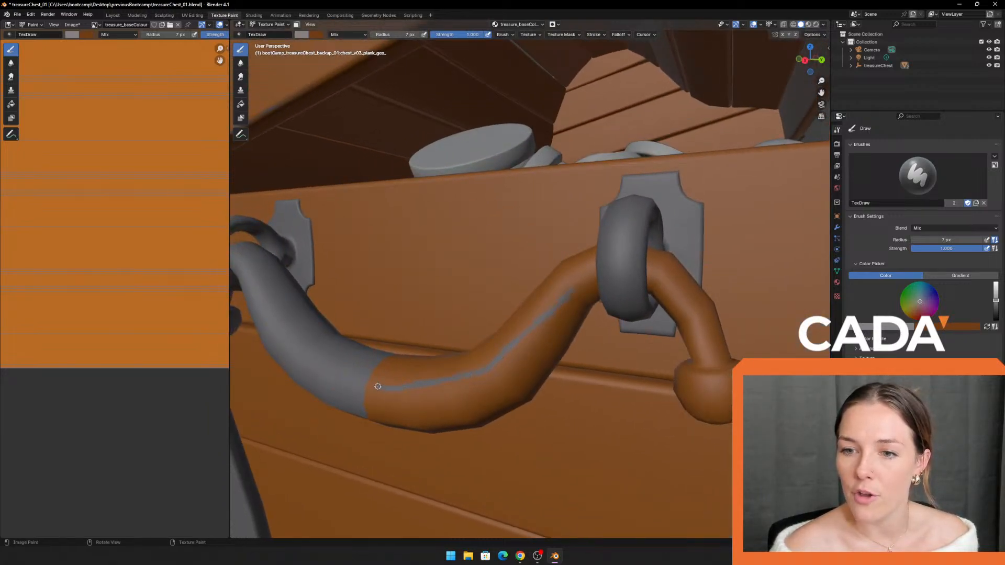
{"action": "mouse_move", "coordinate": [379, 386]}
{"action": "left_mouse_down"}
{"action": "mouse_move", "coordinate": [496, 366]}
{"action": "mouse_move", "coordinate": [578, 267]}
{"action": "mouse_move", "coordinate": [608, 259]}
{"action": "mouse_move", "coordinate": [647, 265]}
{"action": "mouse_move", "coordinate": [702, 330]}
{"action": "mouse_move", "coordinate": [716, 389]}
{"action": "left_mouse_up"}
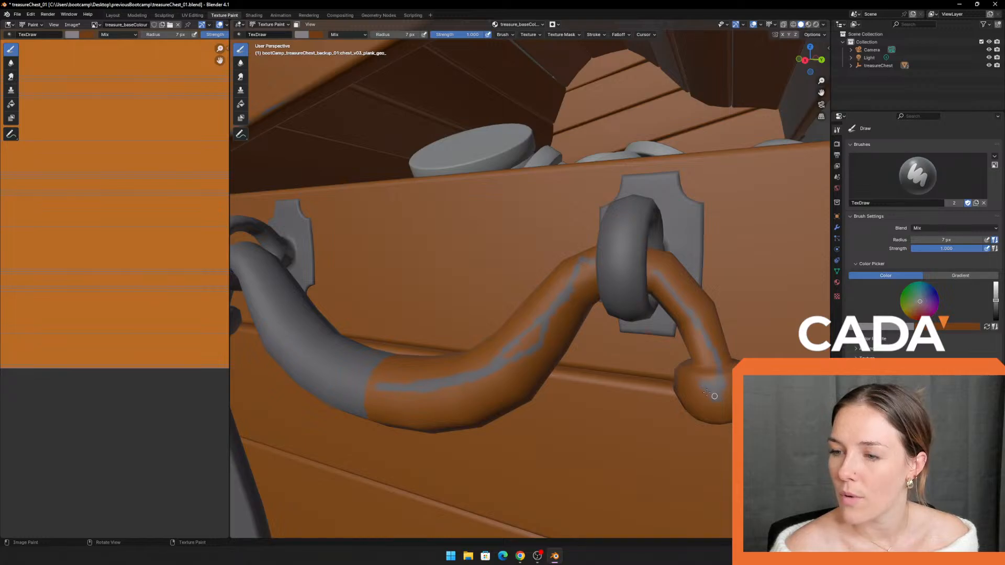
Step: Enlarge the texture editor and paint grey along the upper edge of the marked handle island, starting at its wide end
{"action": "middle_click_drag", "start_coordinate": [705, 389], "coordinate": [440, 287], "text": "shift"}
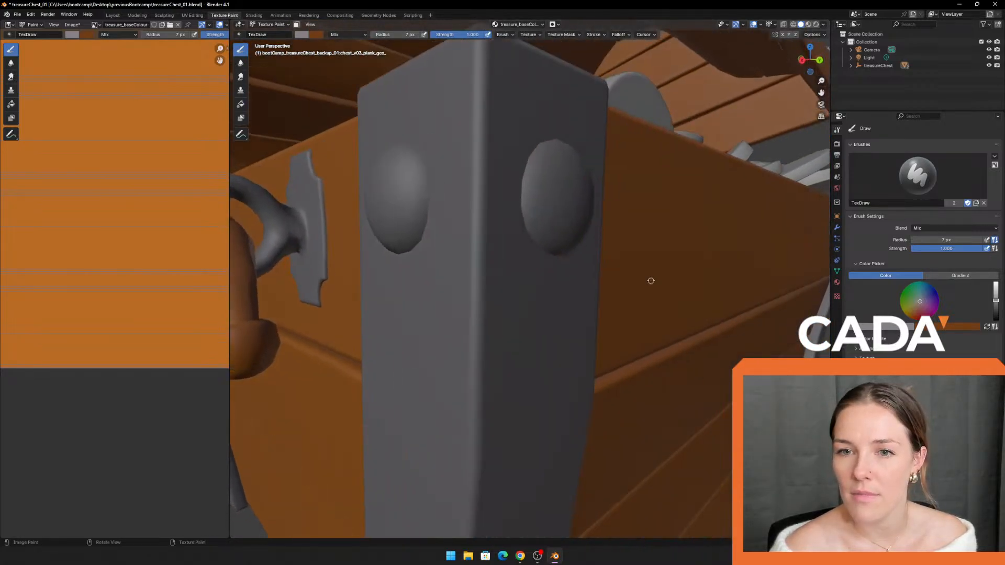
{"action": "scroll", "coordinate": [651, 281], "scroll_direction": "down", "scroll_amount": 10}
{"action": "middle_click_drag", "start_coordinate": [659, 285], "coordinate": [245, 280]}
{"action": "left_click_drag", "start_coordinate": [230, 267], "coordinate": [695, 272]}
{"action": "scroll", "coordinate": [536, 277], "scroll_direction": "down", "scroll_amount": 6}
{"action": "middle_click_drag", "start_coordinate": [561, 207], "coordinate": [198, 328]}
{"action": "middle_click_drag", "start_coordinate": [346, 177], "coordinate": [320, 282]}
{"action": "scroll", "coordinate": [321, 282], "scroll_direction": "up", "scroll_amount": 3}
{"action": "scroll", "coordinate": [505, 177], "scroll_direction": "up", "scroll_amount": 2}
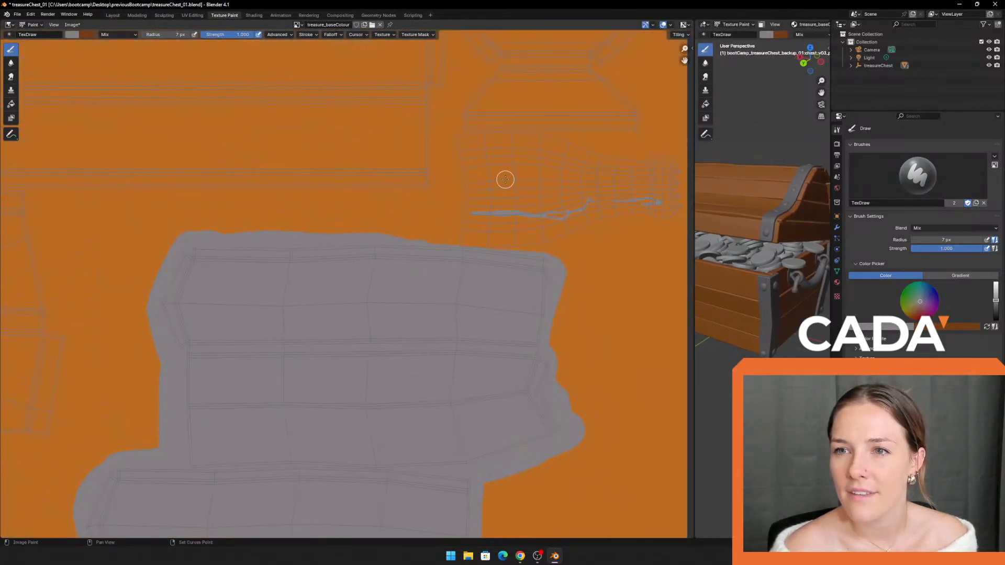
{"action": "scroll", "coordinate": [321, 293], "scroll_direction": "up", "scroll_amount": 2}
{"action": "scroll", "coordinate": [368, 297], "scroll_direction": "up", "scroll_amount": 1}
{"action": "scroll", "coordinate": [368, 298], "scroll_direction": "up", "scroll_amount": 1}
{"action": "middle_click_drag", "start_coordinate": [397, 269], "coordinate": [336, 251]}
{"action": "mouse_move", "coordinate": [166, 183]}
{"action": "left_mouse_down"}
{"action": "mouse_move", "coordinate": [157, 171]}
{"action": "mouse_move", "coordinate": [209, 175]}
{"action": "left_mouse_up"}
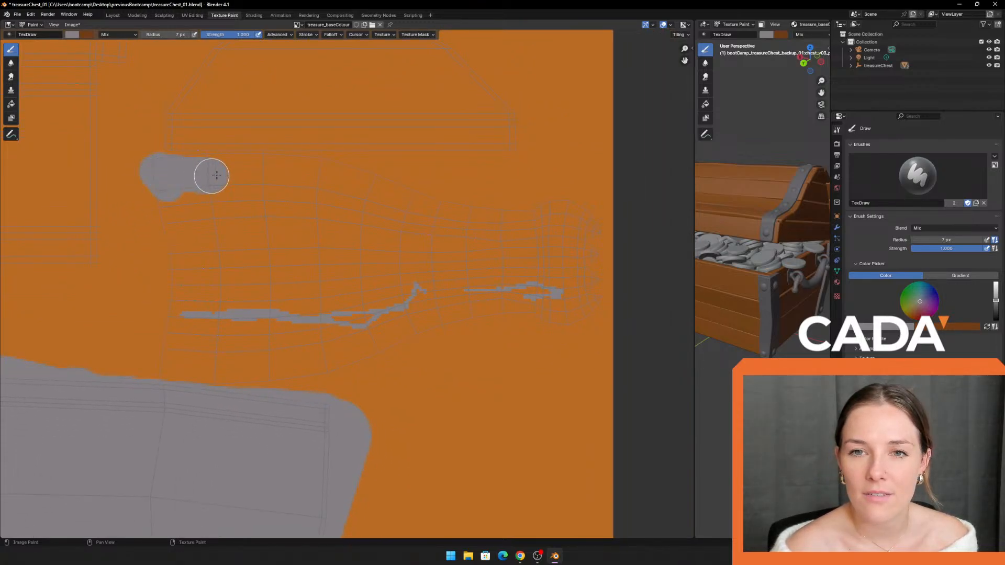
{"action": "scroll", "coordinate": [330, 227], "scroll_direction": "up", "scroll_amount": 3}
{"action": "scroll", "coordinate": [421, 212], "scroll_direction": "up", "scroll_amount": 2}
{"action": "middle_click_drag", "start_coordinate": [427, 216], "coordinate": [280, 307]}
{"action": "mouse_move", "coordinate": [127, 219]}
{"action": "left_mouse_down"}
{"action": "mouse_move", "coordinate": [399, 218]}
{"action": "mouse_move", "coordinate": [602, 238]}
{"action": "left_mouse_up"}
Step: Continue the grey border around the handle island's narrow end, lower edge and wide end to close its outline
{"action": "scroll", "coordinate": [536, 284], "scroll_direction": "down", "scroll_amount": 3}
{"action": "scroll", "coordinate": [535, 284], "scroll_direction": "up", "scroll_amount": 3}
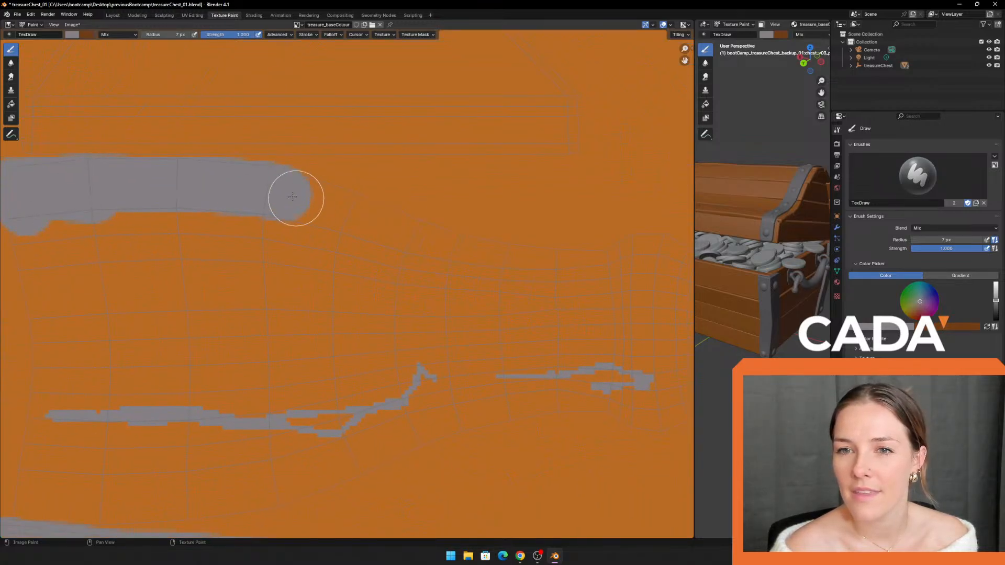
{"action": "mouse_move", "coordinate": [291, 198]}
{"action": "left_mouse_down"}
{"action": "mouse_move", "coordinate": [560, 254]}
{"action": "mouse_move", "coordinate": [563, 231]}
{"action": "mouse_move", "coordinate": [597, 273]}
{"action": "mouse_move", "coordinate": [592, 348]}
{"action": "mouse_move", "coordinate": [527, 368]}
{"action": "mouse_move", "coordinate": [363, 370]}
{"action": "left_mouse_up"}
{"action": "scroll", "coordinate": [561, 254], "scroll_direction": "down", "scroll_amount": 2}
{"action": "middle_click_drag", "start_coordinate": [173, 302], "coordinate": [254, 255]}
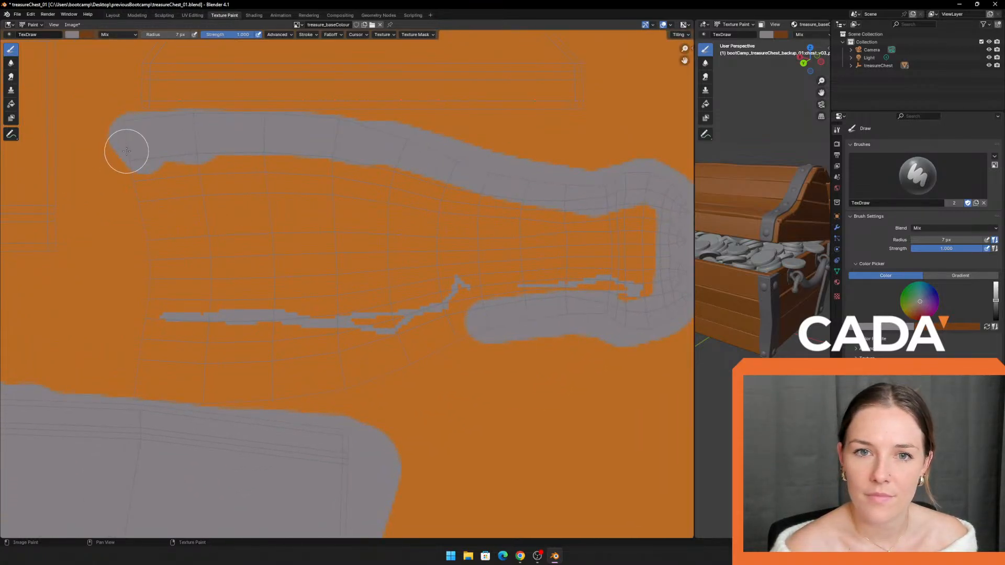
{"action": "mouse_move", "coordinate": [128, 150]}
{"action": "left_mouse_down"}
{"action": "mouse_move", "coordinate": [153, 285]}
{"action": "mouse_move", "coordinate": [139, 392]}
{"action": "mouse_move", "coordinate": [184, 397]}
{"action": "mouse_move", "coordinate": [352, 377]}
{"action": "mouse_move", "coordinate": [532, 321]}
{"action": "left_mouse_up"}
{"action": "middle_click_drag", "start_coordinate": [532, 285], "coordinate": [514, 303]}
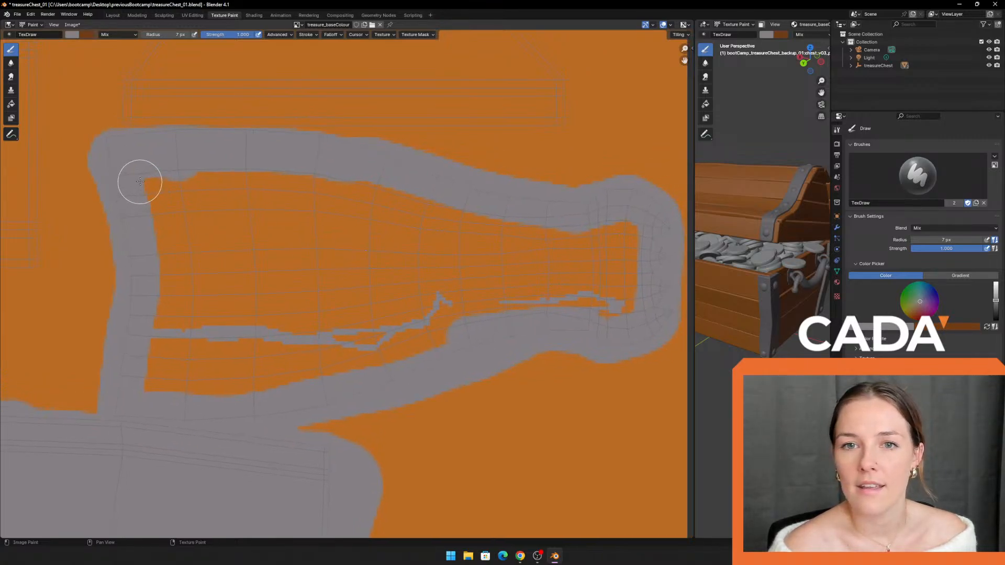
Step: Fill the remaining orange interior of the handle island with grey
{"action": "mouse_move", "coordinate": [139, 183]}
{"action": "left_mouse_down"}
{"action": "mouse_move", "coordinate": [246, 166]}
{"action": "mouse_move", "coordinate": [345, 180]}
{"action": "left_mouse_up"}
{"action": "mouse_move", "coordinate": [172, 200]}
{"action": "left_mouse_down"}
{"action": "mouse_move", "coordinate": [164, 341]}
{"action": "mouse_move", "coordinate": [213, 399]}
{"action": "mouse_move", "coordinate": [195, 233]}
{"action": "mouse_move", "coordinate": [323, 172]}
{"action": "left_mouse_up"}
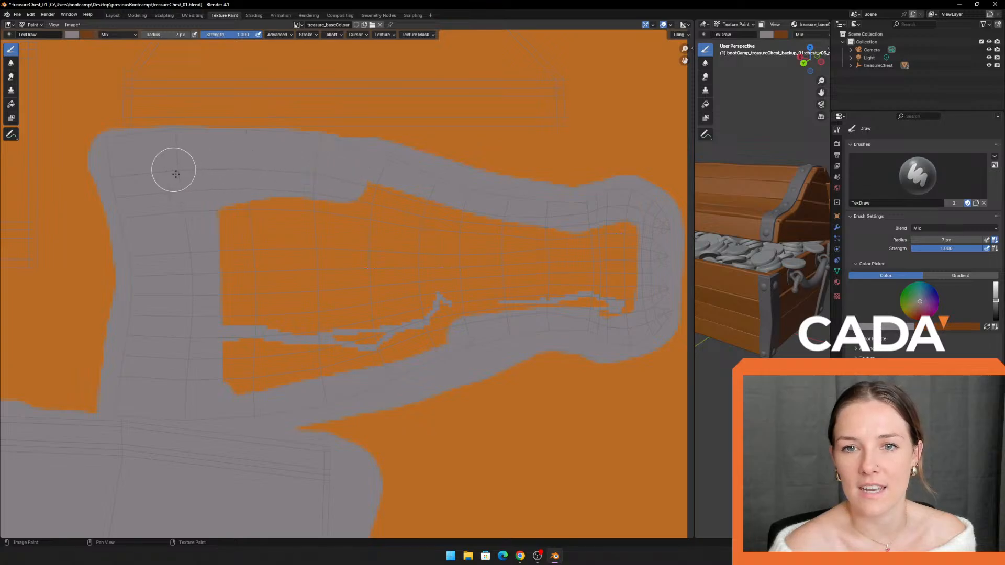
{"action": "mouse_move", "coordinate": [175, 166]}
{"action": "left_mouse_down"}
{"action": "mouse_move", "coordinate": [558, 224]}
{"action": "mouse_move", "coordinate": [635, 255]}
{"action": "mouse_move", "coordinate": [566, 297]}
{"action": "mouse_move", "coordinate": [594, 269]}
{"action": "mouse_move", "coordinate": [284, 383]}
{"action": "mouse_move", "coordinate": [213, 265]}
{"action": "mouse_move", "coordinate": [220, 220]}
{"action": "mouse_move", "coordinate": [260, 206]}
{"action": "mouse_move", "coordinate": [511, 231]}
{"action": "mouse_move", "coordinate": [494, 273]}
{"action": "mouse_move", "coordinate": [306, 352]}
{"action": "mouse_move", "coordinate": [237, 309]}
{"action": "mouse_move", "coordinate": [281, 316]}
{"action": "mouse_move", "coordinate": [343, 296]}
{"action": "mouse_move", "coordinate": [353, 269]}
{"action": "mouse_move", "coordinate": [330, 303]}
{"action": "mouse_move", "coordinate": [400, 272]}
{"action": "mouse_move", "coordinate": [477, 256]}
{"action": "left_mouse_up"}
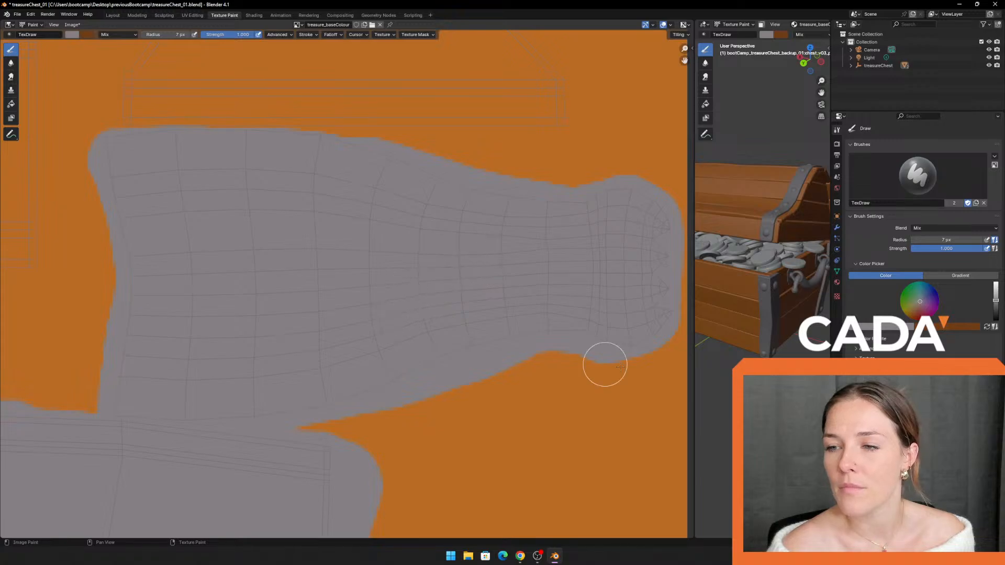
Step: Enlarge the 3D viewport and inspect the handle, hinges and lid straps for missed metal areas
{"action": "mouse_move", "coordinate": [691, 361]}
{"action": "left_mouse_down"}
{"action": "mouse_move", "coordinate": [268, 307]}
{"action": "mouse_move", "coordinate": [91, 303]}
{"action": "left_mouse_up"}
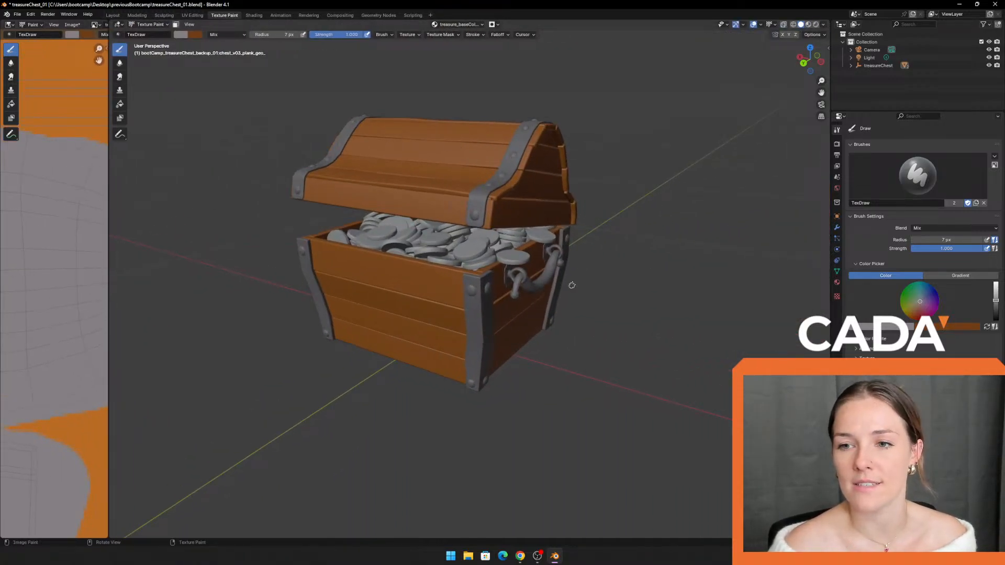
{"action": "scroll", "coordinate": [599, 134], "scroll_direction": "up", "scroll_amount": 1}
{"action": "middle_click_drag", "start_coordinate": [599, 135], "coordinate": [506, 193], "text": "shift"}
{"action": "scroll", "coordinate": [548, 231], "scroll_direction": "up", "scroll_amount": 3}
{"action": "scroll", "coordinate": [549, 231], "scroll_direction": "up", "scroll_amount": 1}
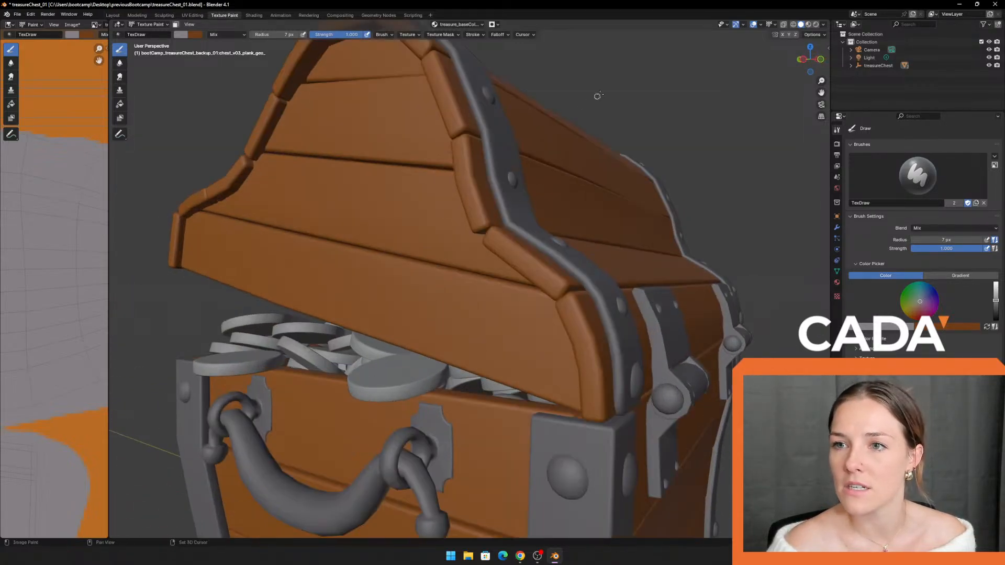
{"action": "middle_click_drag", "start_coordinate": [598, 95], "coordinate": [538, 189], "text": "shift"}
{"action": "scroll", "coordinate": [538, 190], "scroll_direction": "up", "scroll_amount": 4}
{"action": "middle_click_drag", "start_coordinate": [596, 58], "coordinate": [443, 134], "text": "shift"}
{"action": "scroll", "coordinate": [443, 134], "scroll_direction": "down", "scroll_amount": 8}
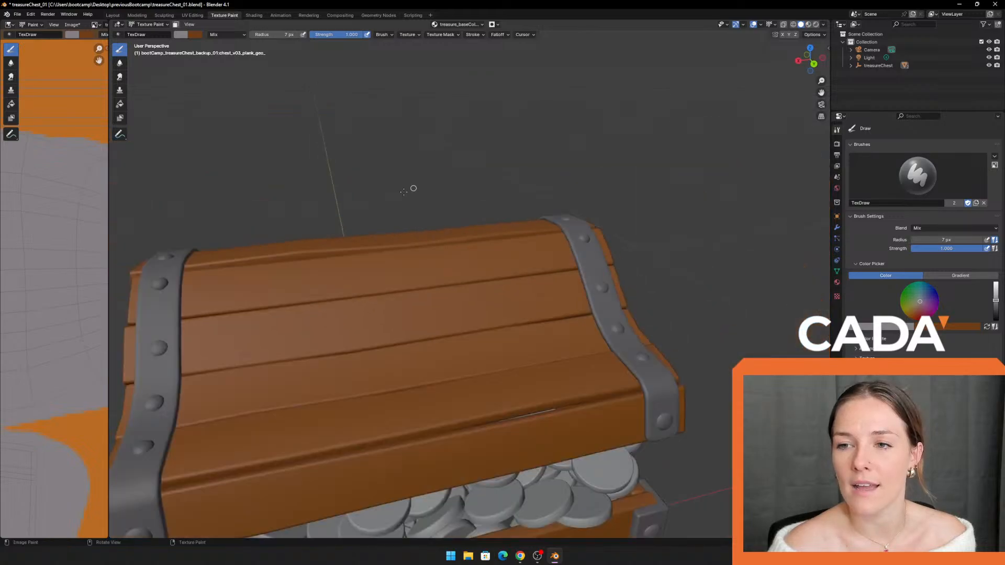
Step: Inspect the chest's lid, front and corner straps up close and from farther out for unpainted metal
{"action": "middle_click_drag", "start_coordinate": [413, 188], "coordinate": [531, 209]}
{"action": "scroll", "coordinate": [532, 208], "scroll_direction": "down", "scroll_amount": 5}
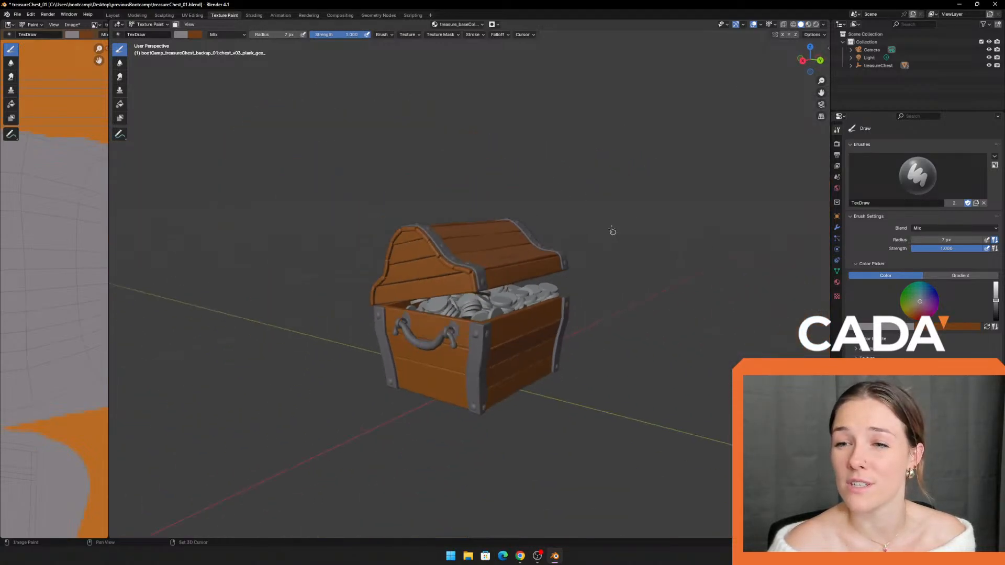
{"action": "scroll", "coordinate": [612, 231], "scroll_direction": "up", "scroll_amount": 2}
{"action": "middle_click_drag", "start_coordinate": [612, 231], "coordinate": [610, 178], "text": "shift"}
{"action": "scroll", "coordinate": [628, 157], "scroll_direction": "up", "scroll_amount": 2}
{"action": "middle_click_drag", "start_coordinate": [642, 131], "coordinate": [473, 173], "text": "shift"}
{"action": "scroll", "coordinate": [462, 177], "scroll_direction": "up", "scroll_amount": 6}
{"action": "middle_click_drag", "start_coordinate": [314, 170], "coordinate": [442, 195], "text": "shift"}
{"action": "scroll", "coordinate": [443, 196], "scroll_direction": "down", "scroll_amount": 8}
{"action": "middle_click_drag", "start_coordinate": [413, 139], "coordinate": [581, 184]}
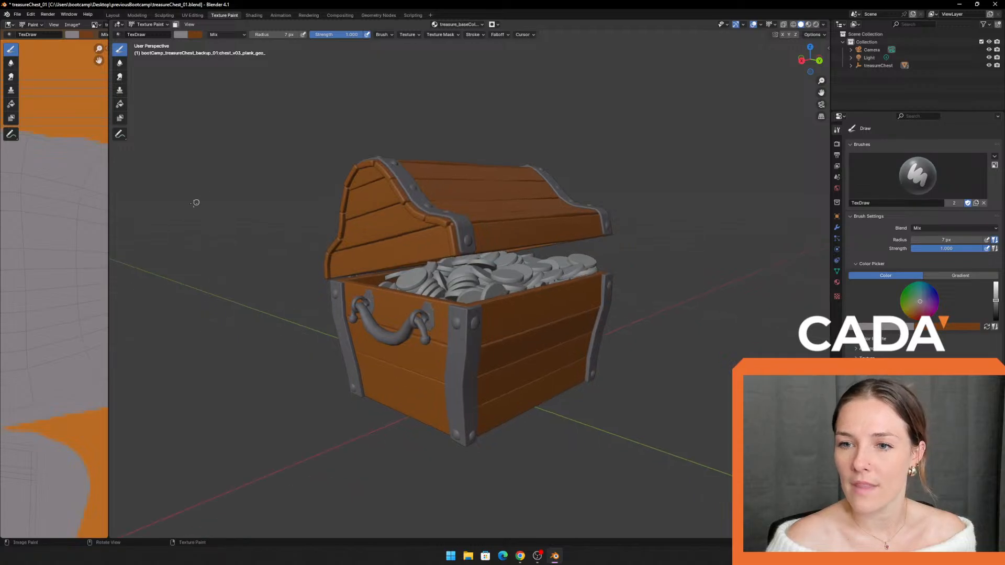
Step: Return to the full texture layout and sample the planks' orange from it as the brush colour
{"action": "left_click_drag", "start_coordinate": [111, 221], "coordinate": [633, 285]}
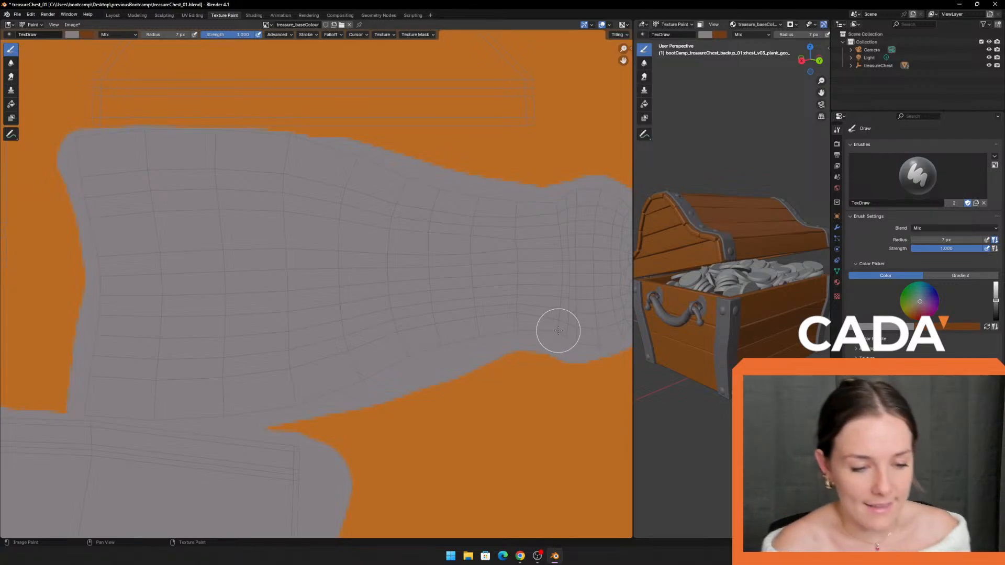
{"action": "scroll", "coordinate": [400, 247], "scroll_direction": "down", "scroll_amount": 6}
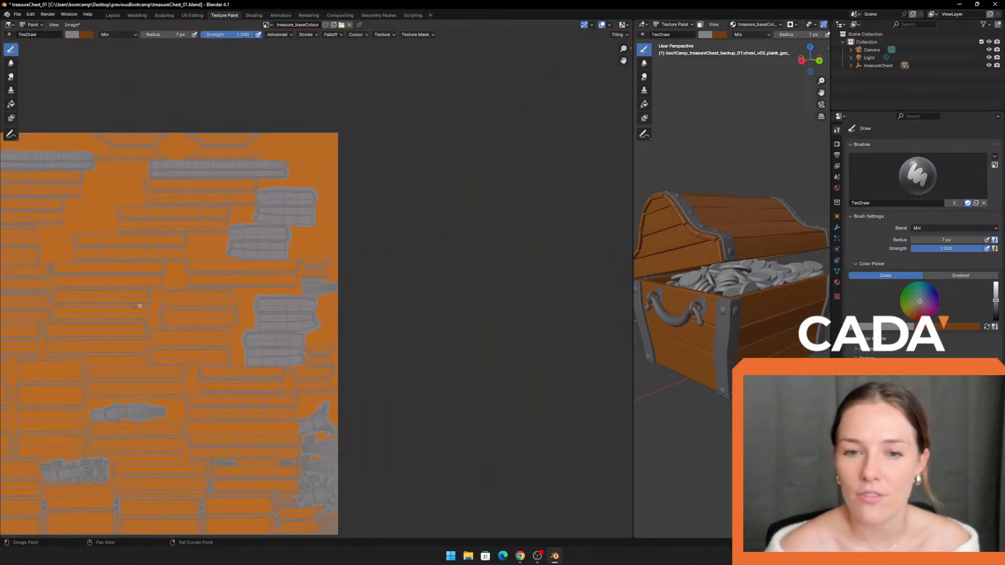
{"action": "middle_click_drag", "start_coordinate": [138, 307], "coordinate": [294, 258]}
{"action": "scroll", "coordinate": [298, 250], "scroll_direction": "up", "scroll_amount": 1}
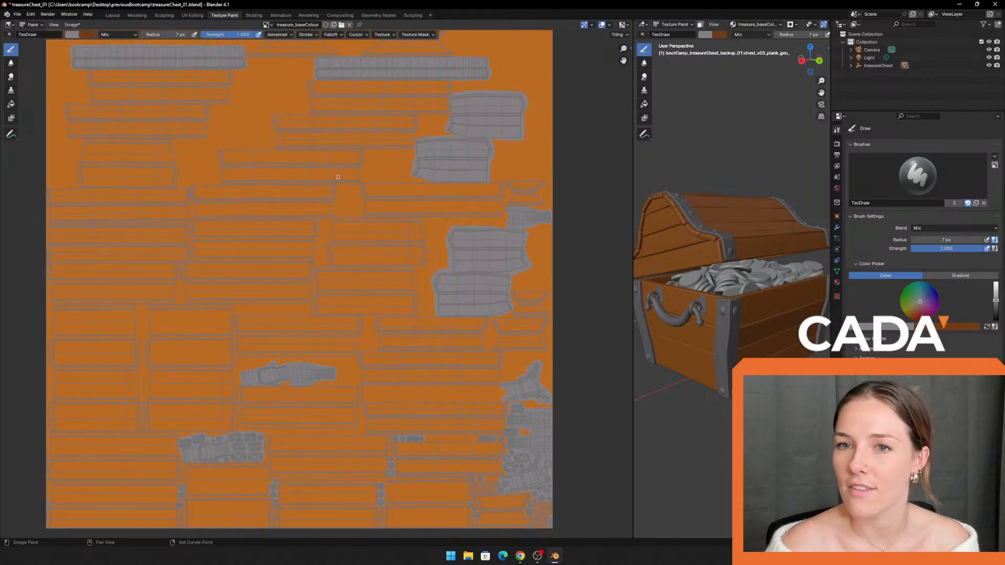
{"action": "middle_click_drag", "start_coordinate": [339, 177], "coordinate": [339, 243]}
{"action": "scroll", "coordinate": [203, 195], "scroll_direction": "up", "scroll_amount": 1}
{"action": "middle_click_drag", "start_coordinate": [190, 174], "coordinate": [278, 234]}
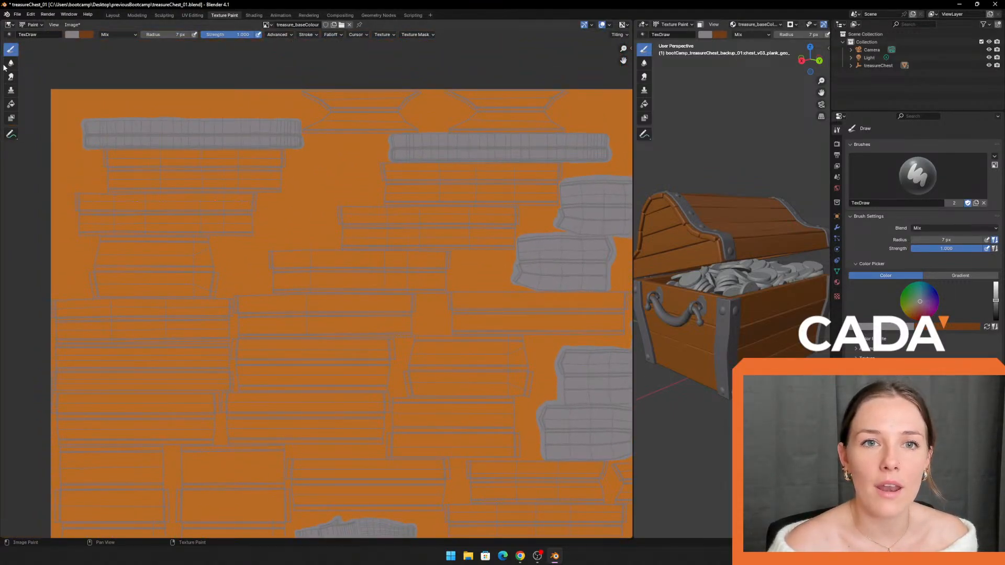
{"action": "left_click", "coordinate": [72, 35]}
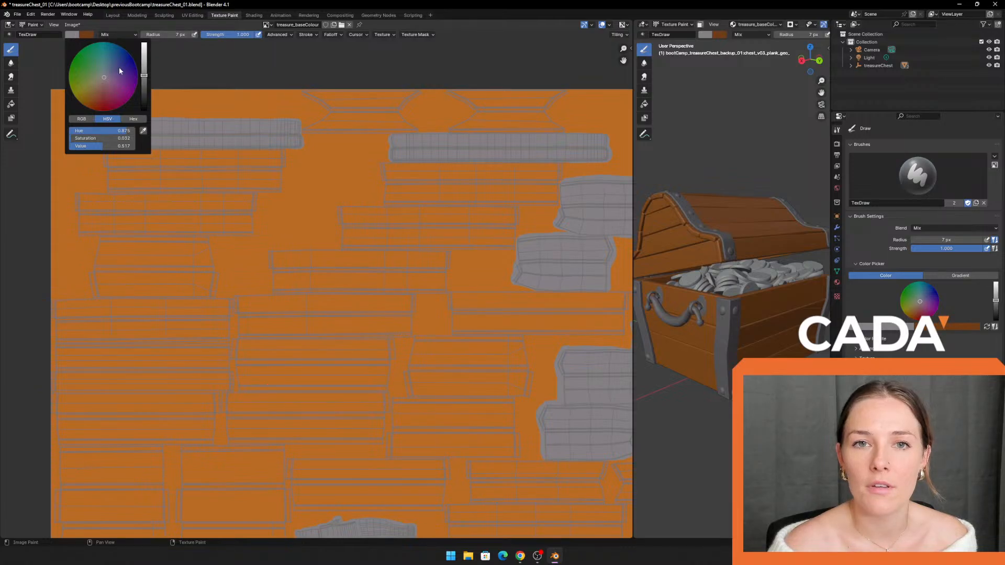
{"action": "key", "text": "s"}
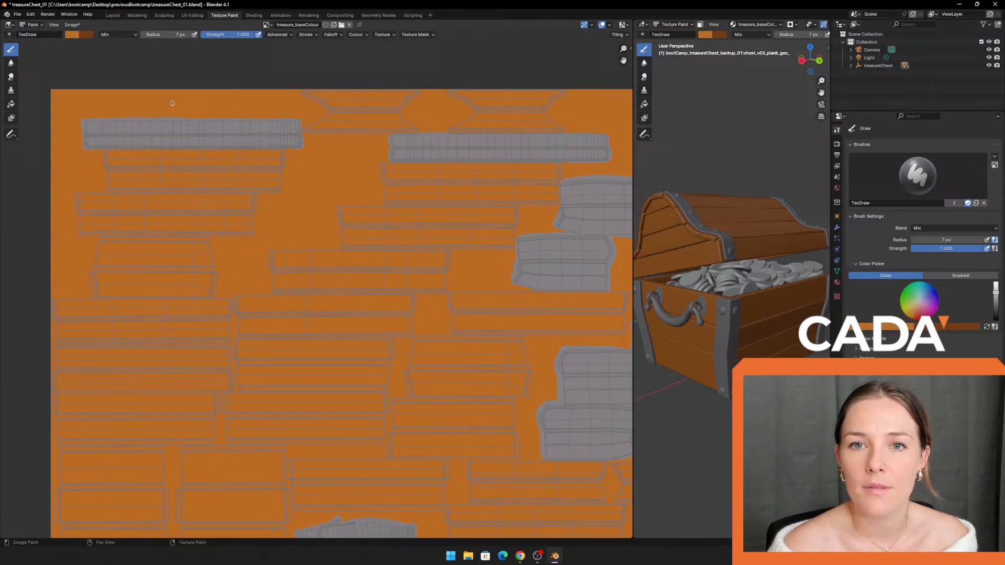
Step: Brighten the brush's orange slightly and try a stroke between the upper plank islands
{"action": "left_click", "coordinate": [73, 35]}
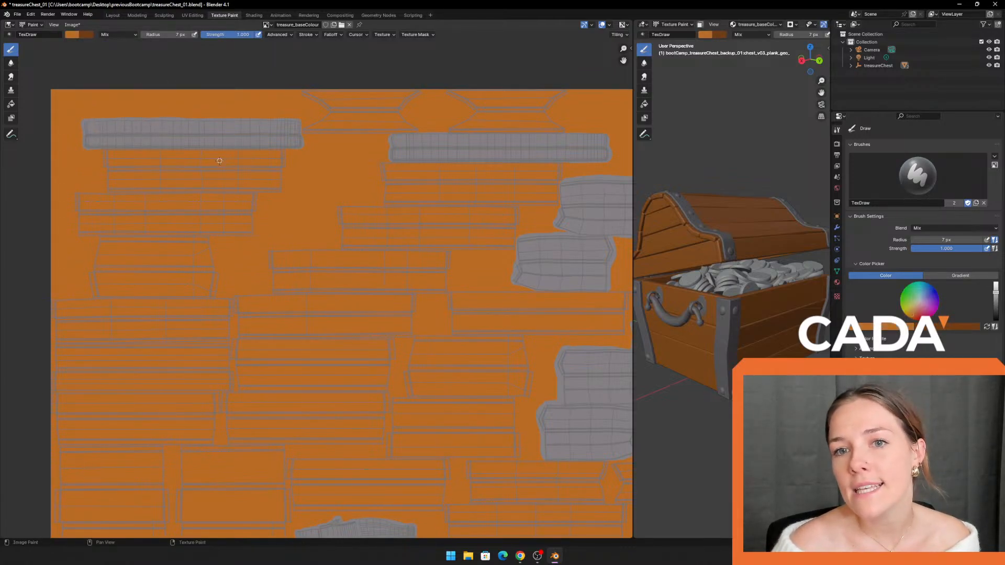
{"action": "left_click", "coordinate": [75, 35]}
{"action": "left_click_drag", "start_coordinate": [144, 62], "coordinate": [146, 60]}
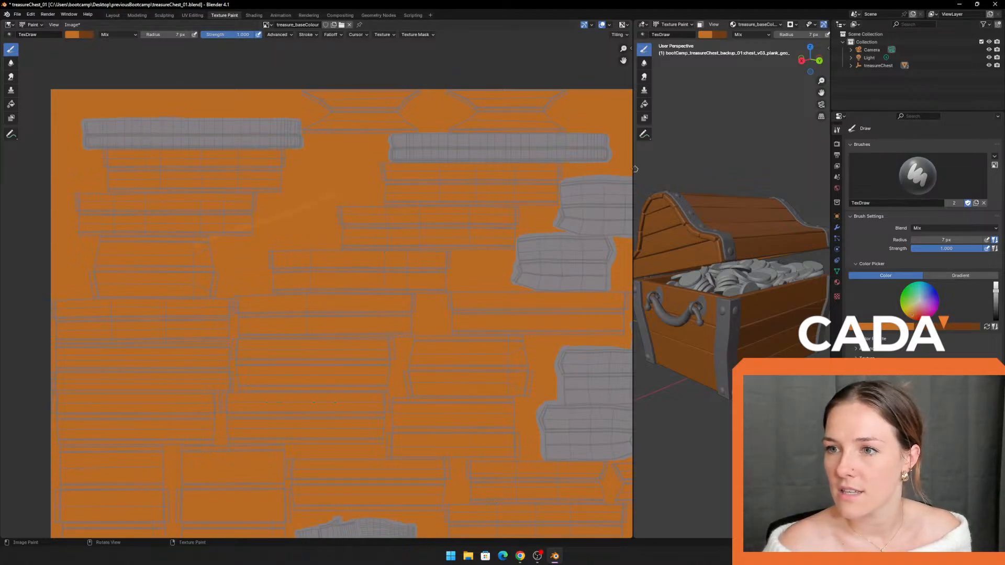
Step: Check the wood colour on the chest in the 3D viewport and examine the upper plank islands in the texture
{"action": "left_click_drag", "start_coordinate": [633, 167], "coordinate": [322, 167]}
{"action": "scroll", "coordinate": [632, 199], "scroll_direction": "up", "scroll_amount": 5}
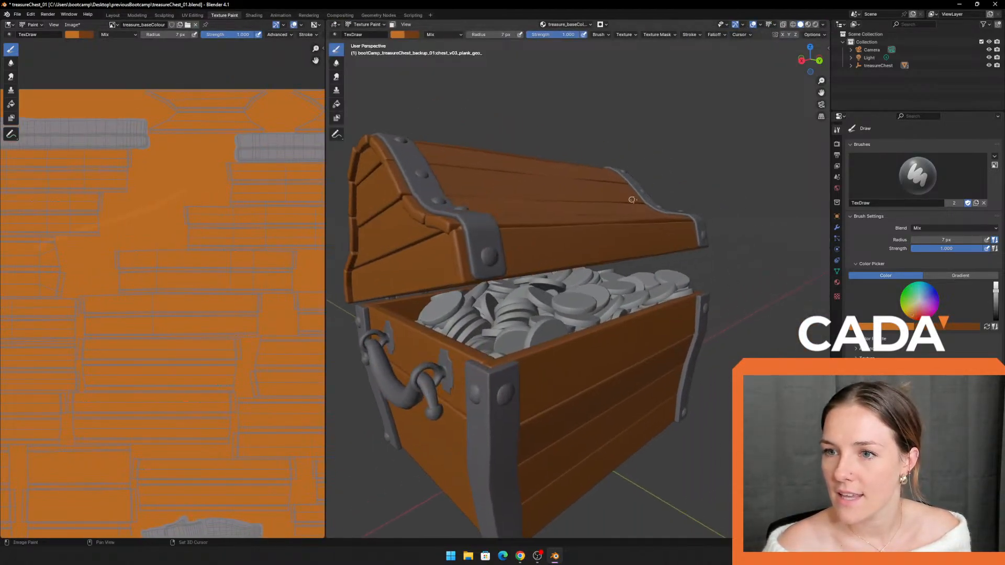
{"action": "middle_click_drag", "start_coordinate": [684, 153], "coordinate": [406, 218]}
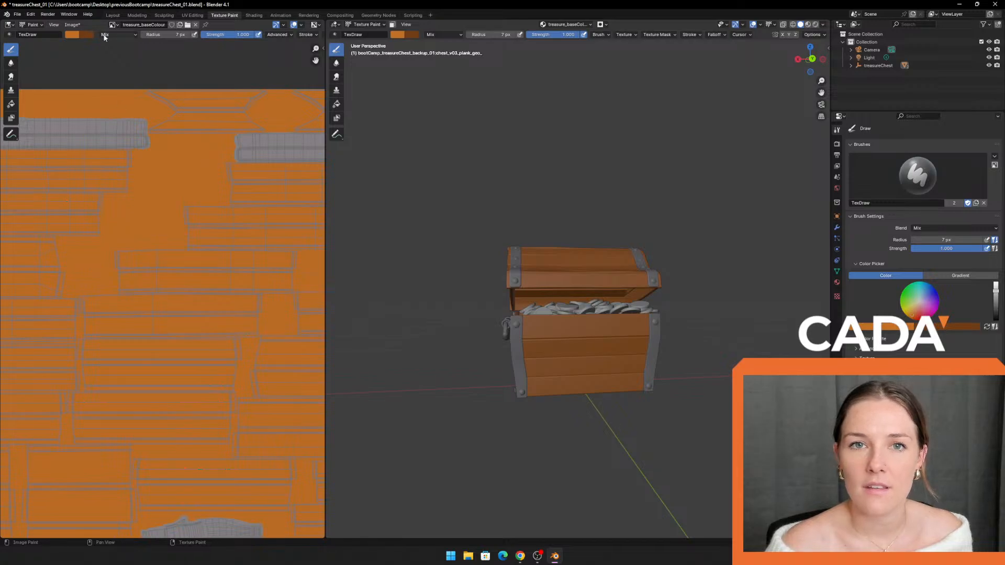
{"action": "left_click", "coordinate": [72, 35]}
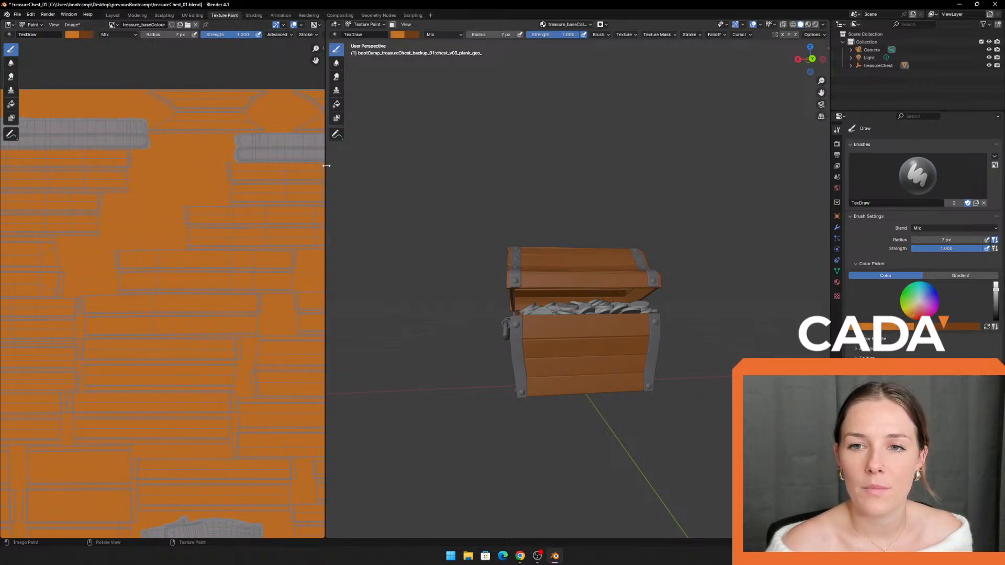
{"action": "left_click_drag", "start_coordinate": [326, 204], "coordinate": [745, 206]}
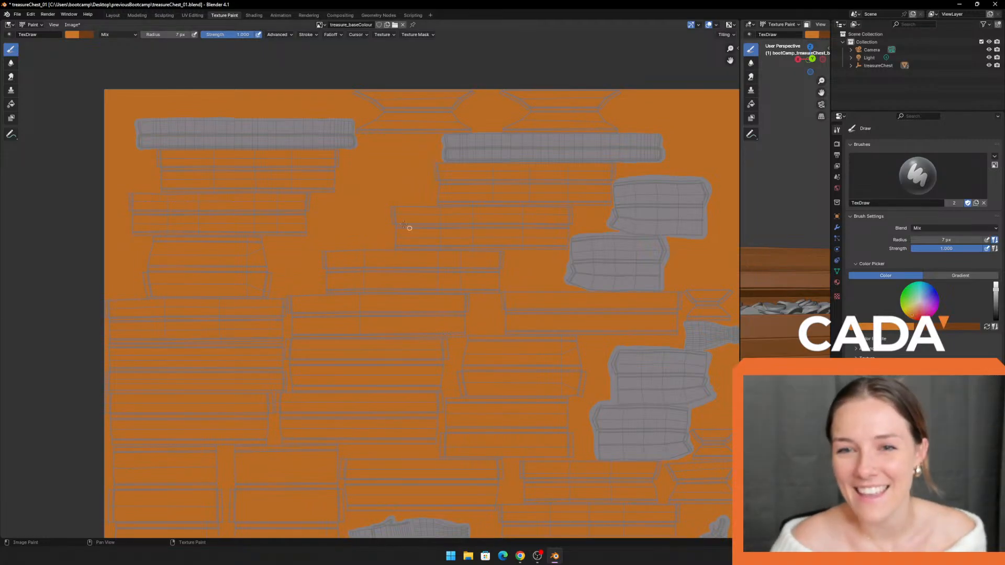
{"action": "scroll", "coordinate": [262, 154], "scroll_direction": "up", "scroll_amount": 1}
{"action": "middle_click_drag", "start_coordinate": [132, 85], "coordinate": [285, 197]}
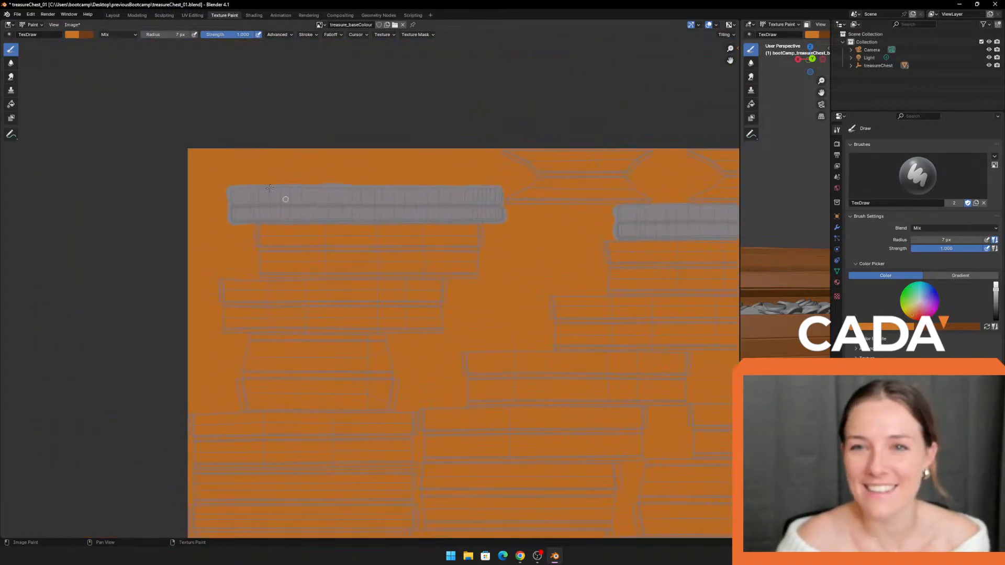
{"action": "scroll", "coordinate": [327, 245], "scroll_direction": "up", "scroll_amount": 3}
{"action": "middle_click_drag", "start_coordinate": [356, 197], "coordinate": [337, 207]}
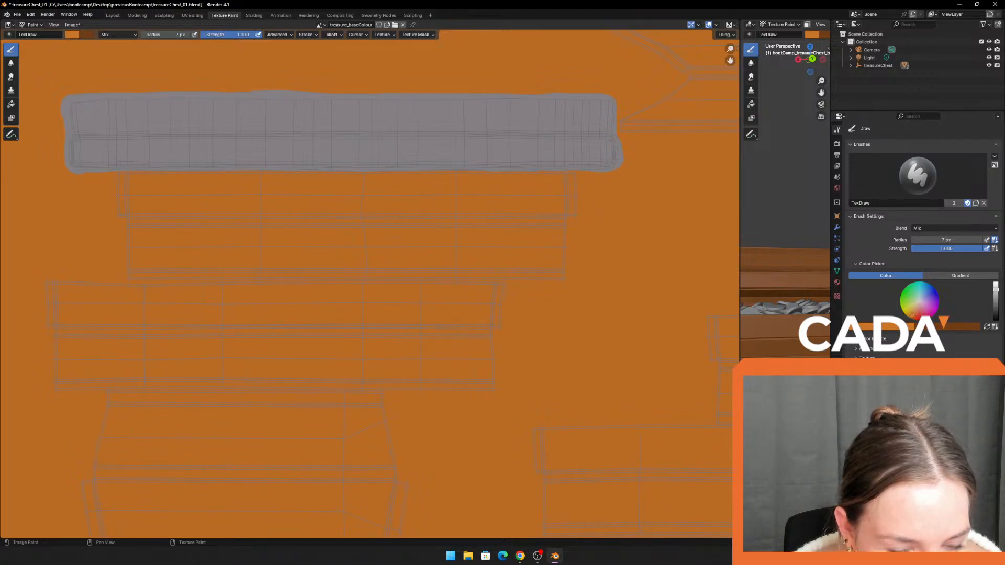
{"action": "scroll", "coordinate": [267, 271], "scroll_direction": "down", "scroll_amount": 6}
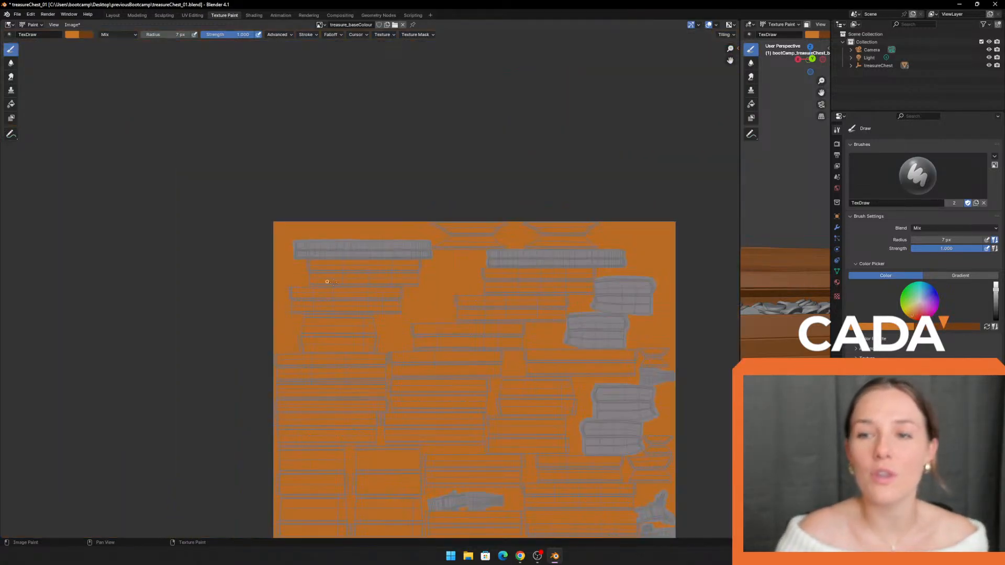
Step: Inspect the chest's planks and lid interior in the 3D viewport, and frame the full texture layout beside the model
{"action": "left_click_drag", "start_coordinate": [737, 181], "coordinate": [90, 236]}
{"action": "scroll", "coordinate": [439, 349], "scroll_direction": "up", "scroll_amount": 5}
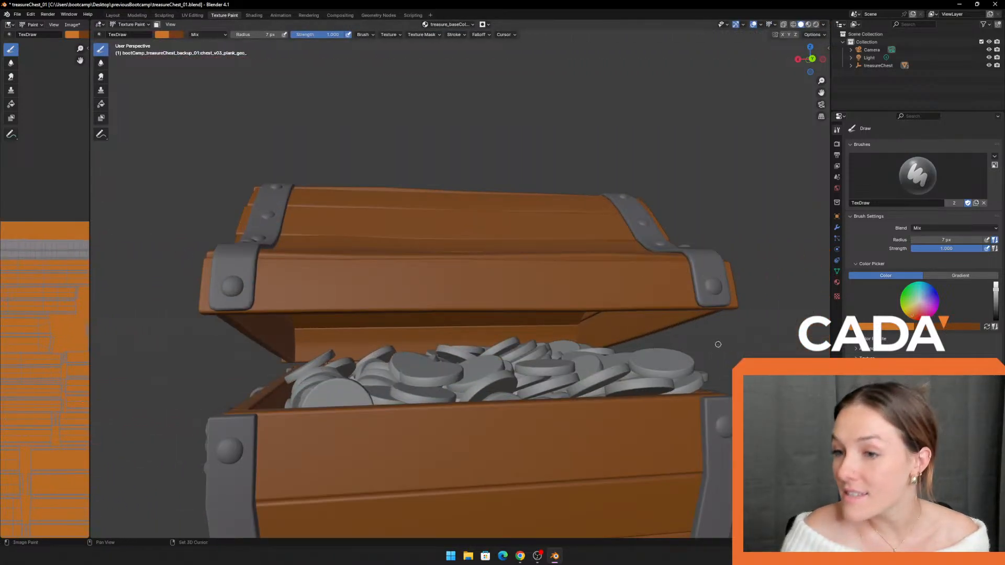
{"action": "middle_click_drag", "start_coordinate": [718, 345], "coordinate": [464, 288]}
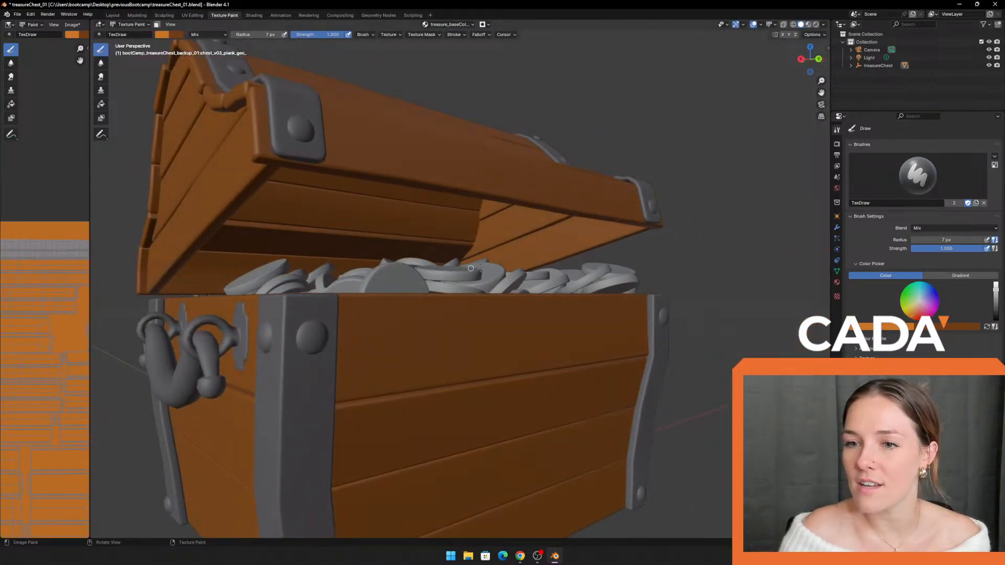
{"action": "middle_click_drag", "start_coordinate": [157, 187], "coordinate": [120, 193]}
{"action": "left_click_drag", "start_coordinate": [88, 194], "coordinate": [514, 189]}
{"action": "middle_click_drag", "start_coordinate": [431, 292], "coordinate": [318, 173]}
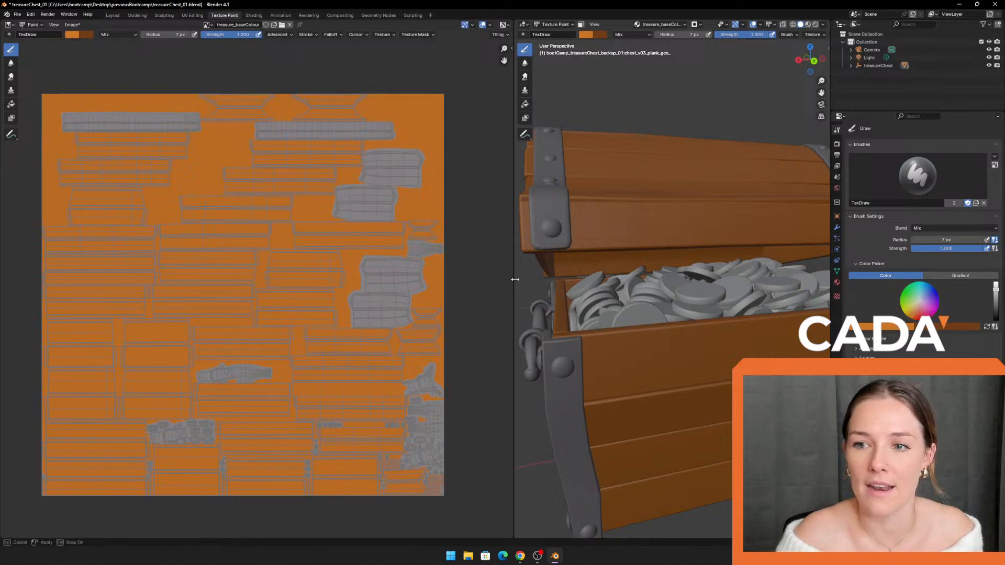
Step: Review the full texture layout against the chest model, then inspect the whole chest from the front and side in the 3D viewport
{"action": "left_click_drag", "start_coordinate": [516, 283], "coordinate": [579, 283]}
{"action": "mouse_move", "coordinate": [520, 318]}
{"action": "middle_mouse_down"}
{"action": "mouse_move", "coordinate": [508, 280]}
{"action": "mouse_move", "coordinate": [512, 311]}
{"action": "middle_mouse_up"}
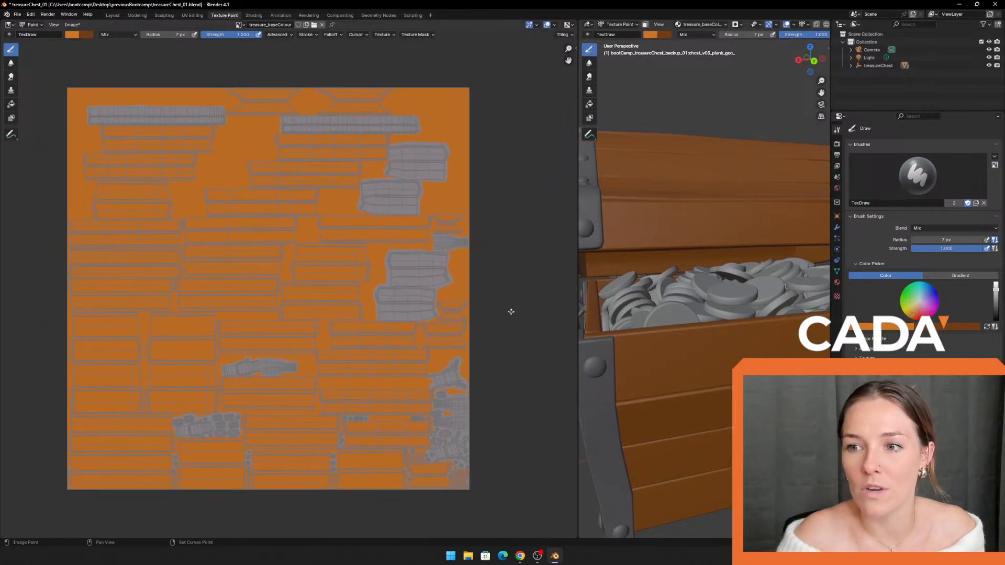
{"action": "left_click_drag", "start_coordinate": [578, 287], "coordinate": [340, 316]}
{"action": "scroll", "coordinate": [404, 256], "scroll_direction": "down", "scroll_amount": 4}
{"action": "scroll", "coordinate": [460, 240], "scroll_direction": "up", "scroll_amount": 2}
{"action": "scroll", "coordinate": [510, 255], "scroll_direction": "up", "scroll_amount": 3}
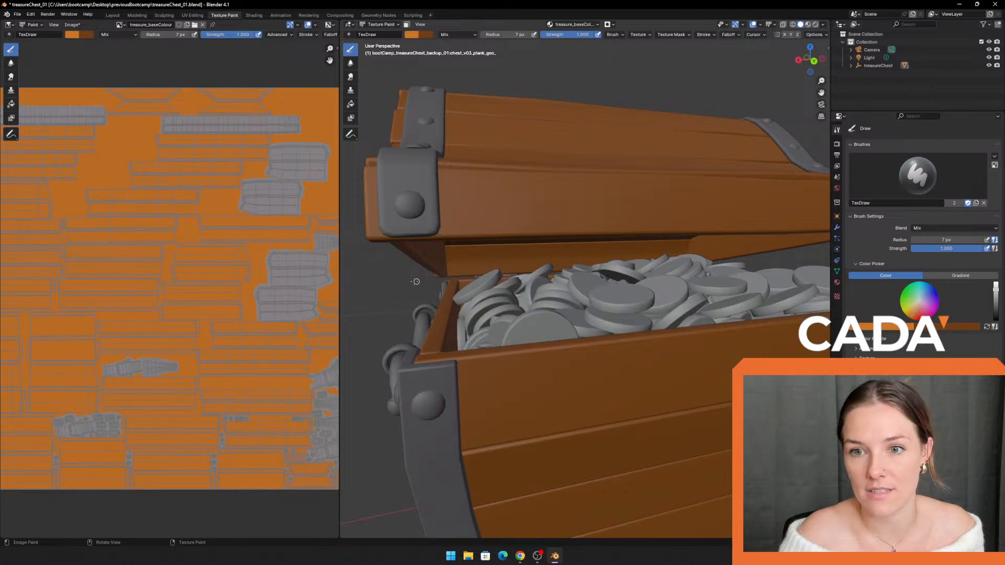
{"action": "left_click_drag", "start_coordinate": [340, 286], "coordinate": [491, 297]}
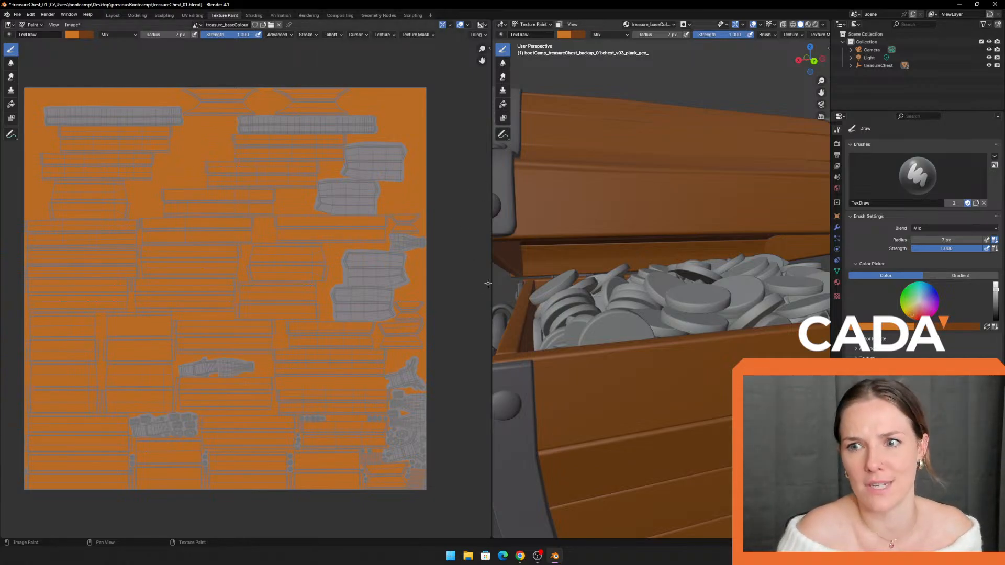
{"action": "left_click_drag", "start_coordinate": [489, 282], "coordinate": [548, 254]}
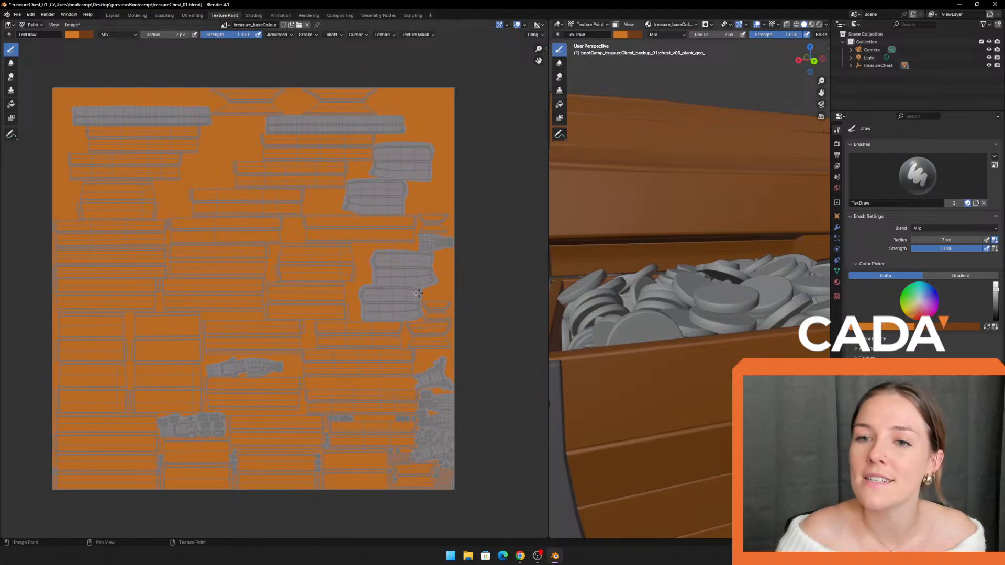
{"action": "mouse_move", "coordinate": [480, 250]}
{"action": "middle_mouse_down"}
{"action": "mouse_move", "coordinate": [471, 233]}
{"action": "mouse_move", "coordinate": [475, 247]}
{"action": "middle_mouse_up"}
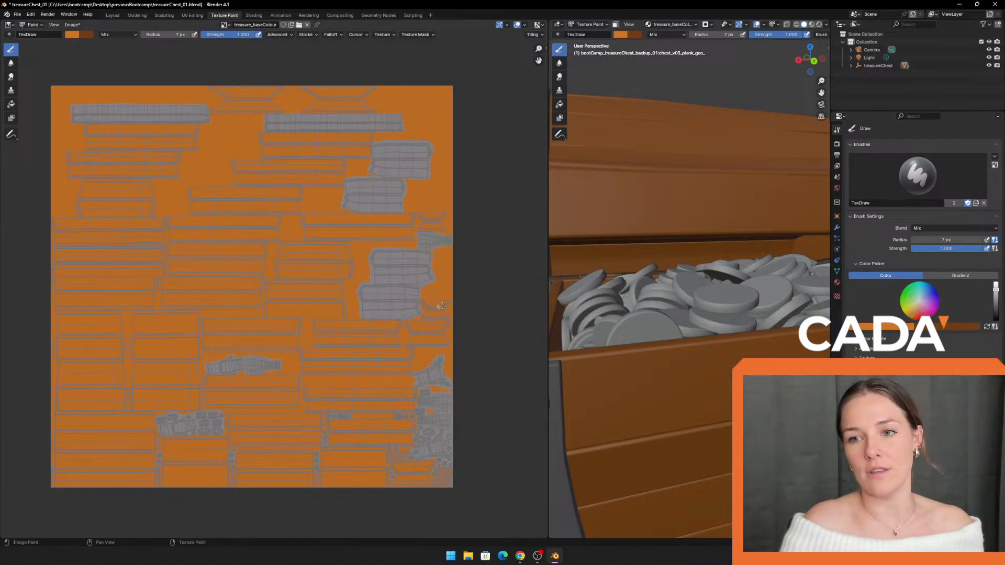
{"action": "left_click_drag", "start_coordinate": [547, 285], "coordinate": [52, 329]}
{"action": "scroll", "coordinate": [189, 280], "scroll_direction": "down", "scroll_amount": 4}
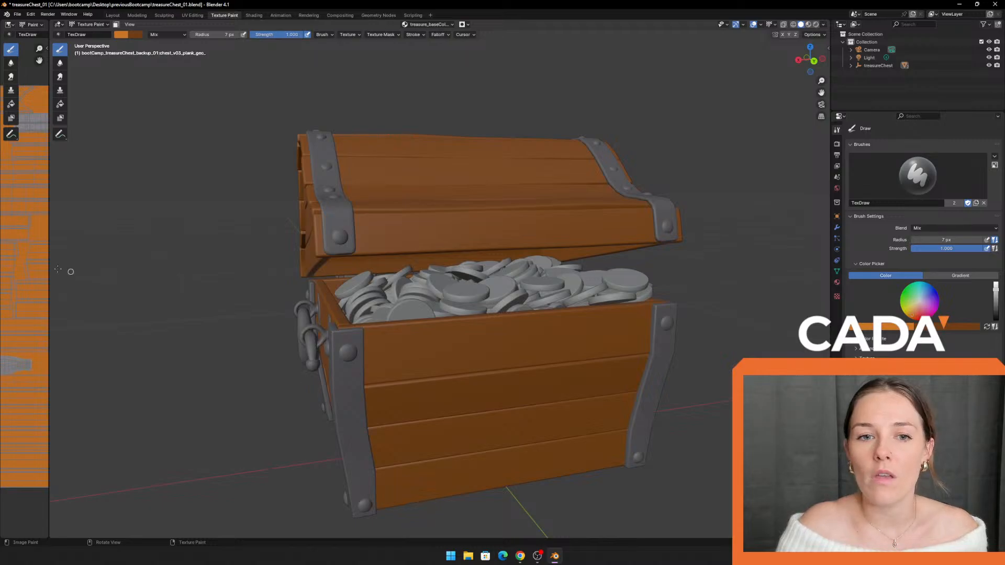
{"action": "left_click_drag", "start_coordinate": [49, 270], "coordinate": [89, 267]}
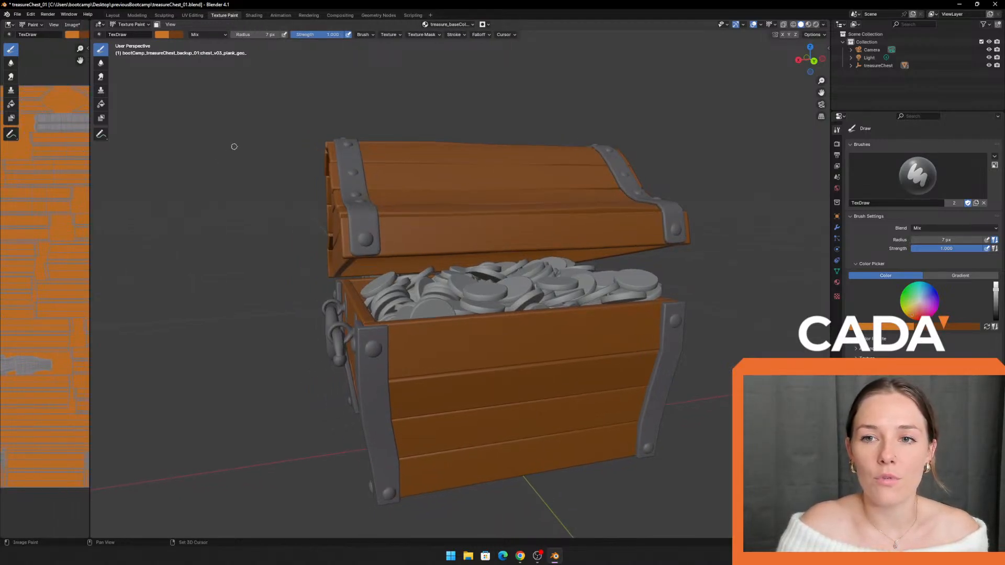
{"action": "mouse_move", "coordinate": [233, 148]}
{"action": "middle_mouse_down"}
{"action": "mouse_move", "coordinate": [206, 133]}
{"action": "mouse_move", "coordinate": [226, 128]}
{"action": "middle_mouse_up"}
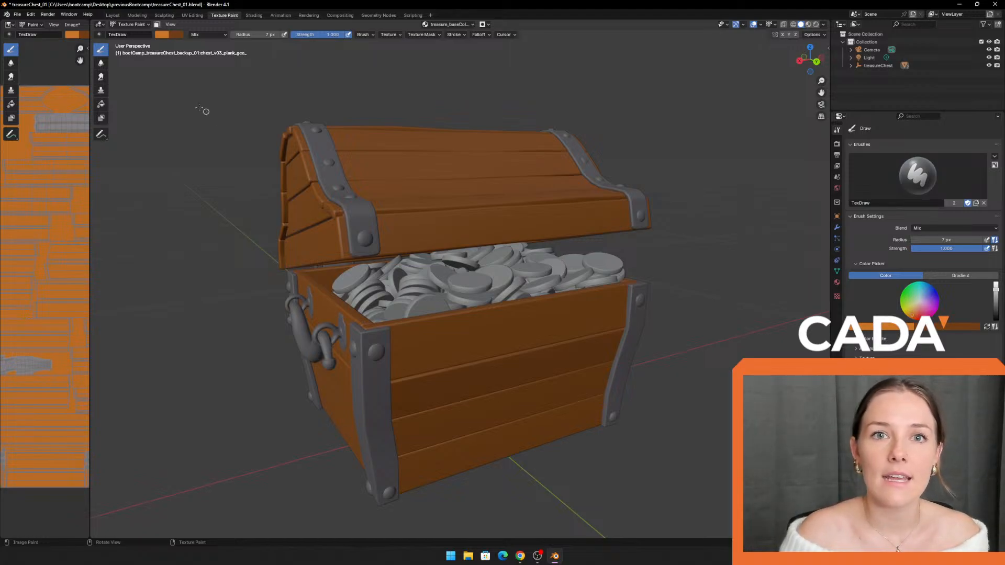
{"action": "left_click", "coordinate": [17, 15]}
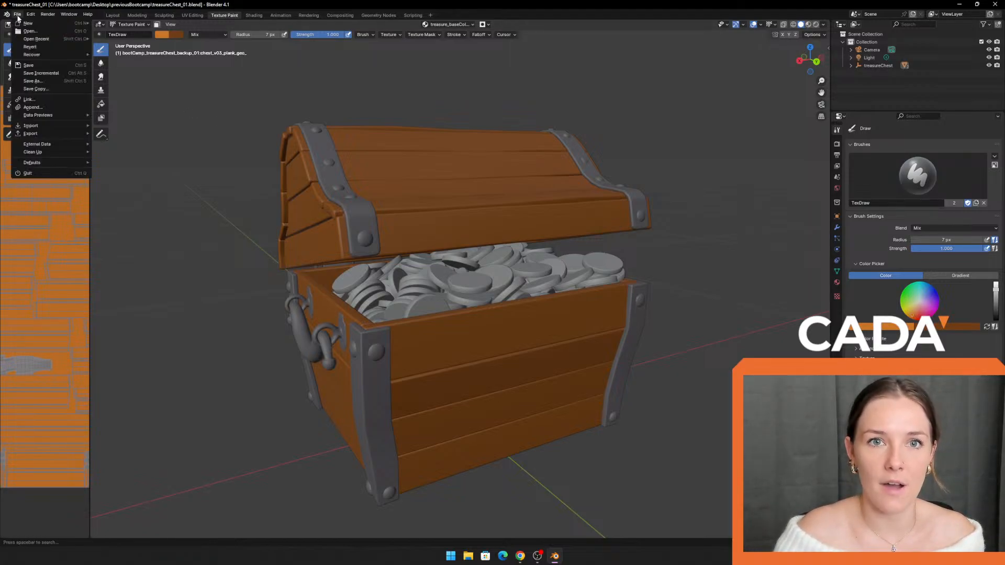
{"action": "left_click", "coordinate": [33, 81]}
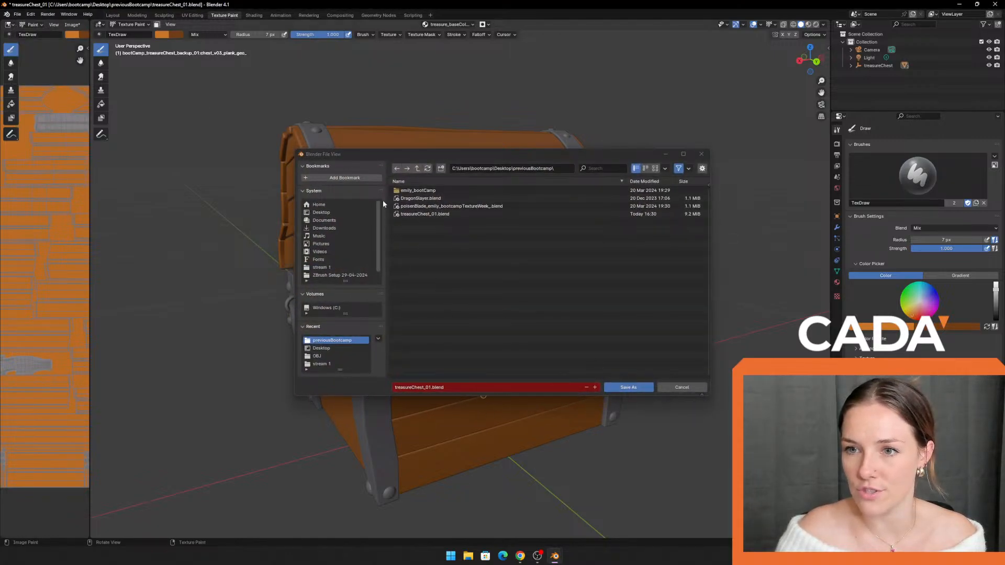
{"action": "left_click", "coordinate": [702, 154]}
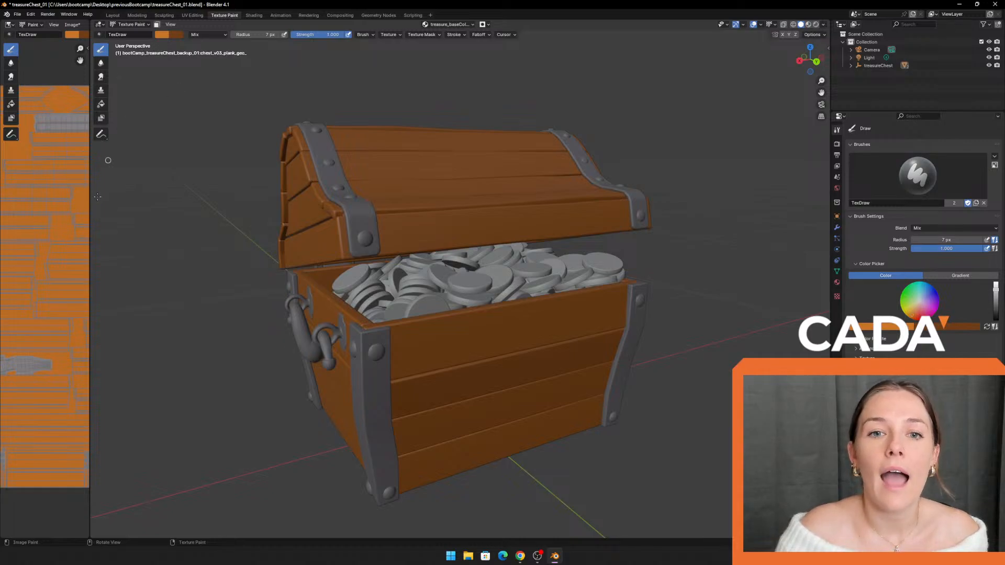
{"action": "left_click_drag", "start_coordinate": [90, 200], "coordinate": [363, 207]}
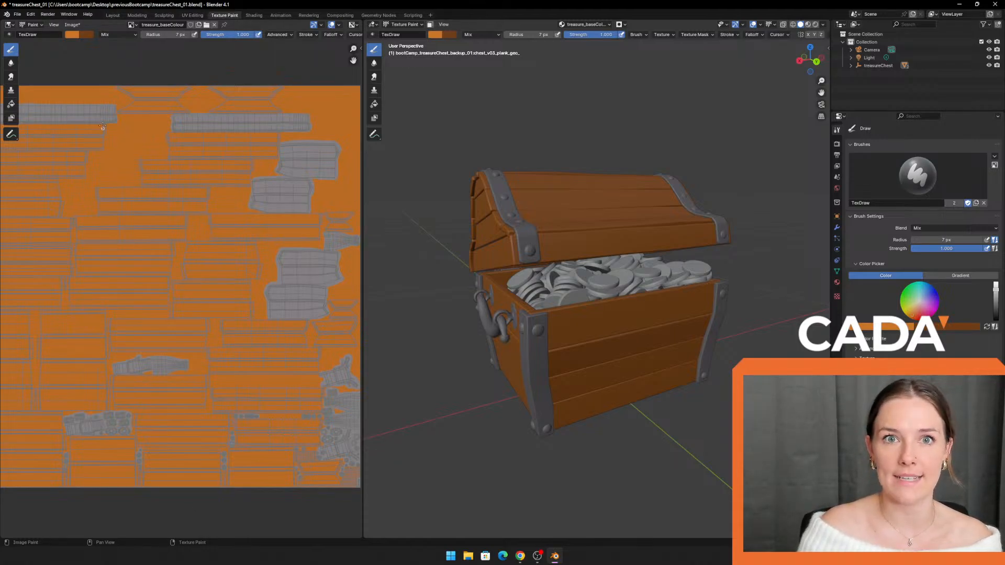
{"action": "left_click", "coordinate": [73, 24]}
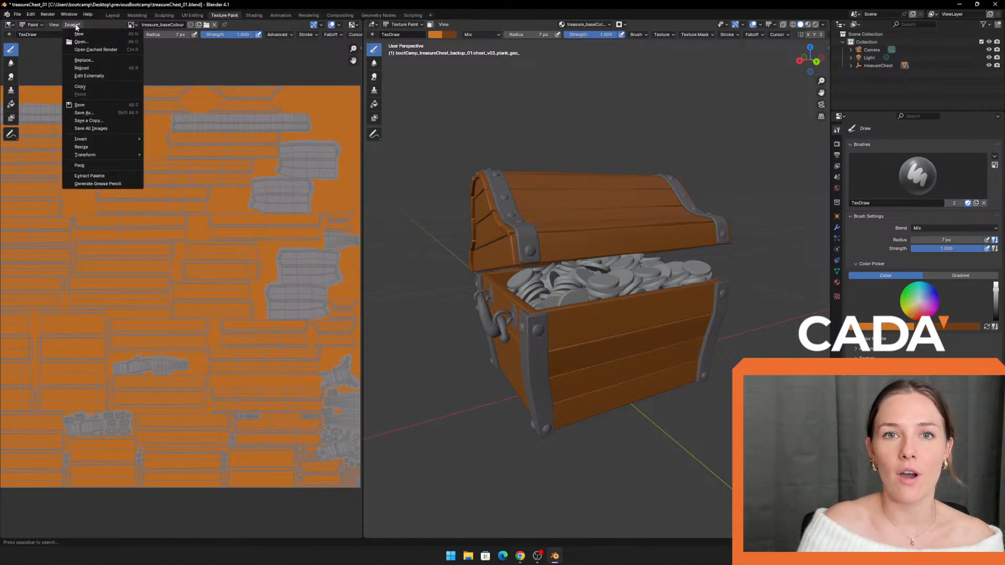
{"action": "left_click", "coordinate": [98, 113]}
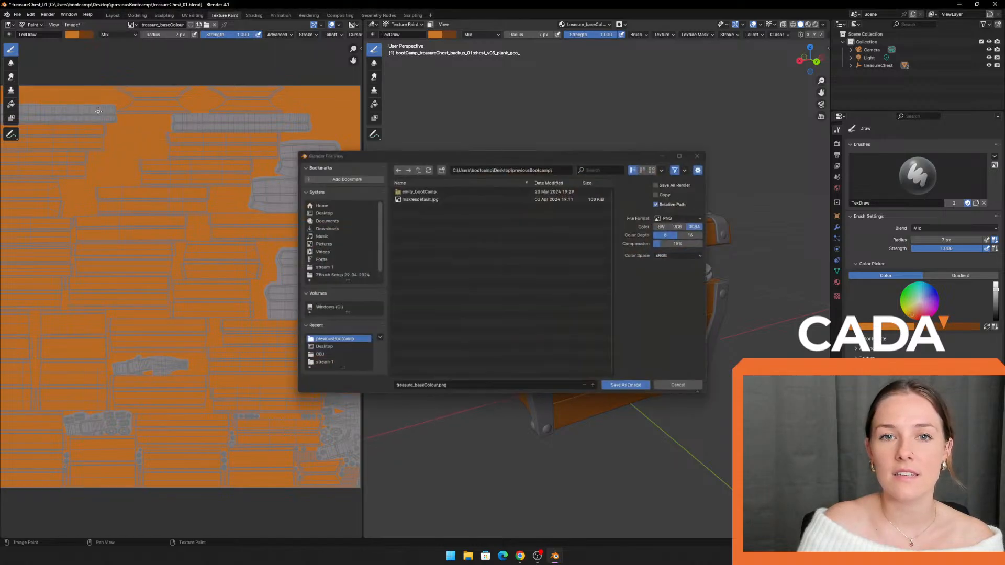
{"action": "left_click_drag", "start_coordinate": [381, 157], "coordinate": [333, 128]}
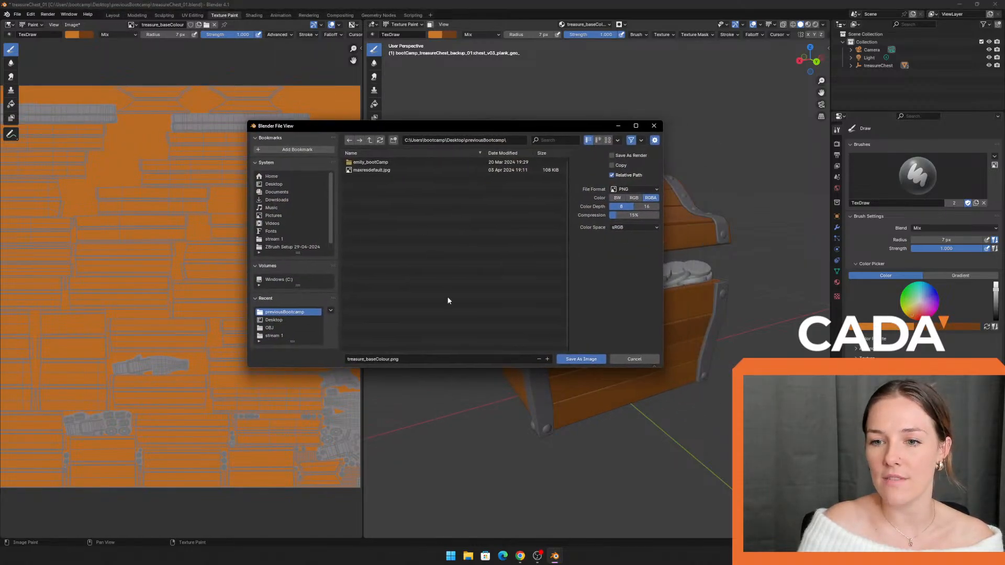
{"action": "left_click", "coordinate": [634, 359]}
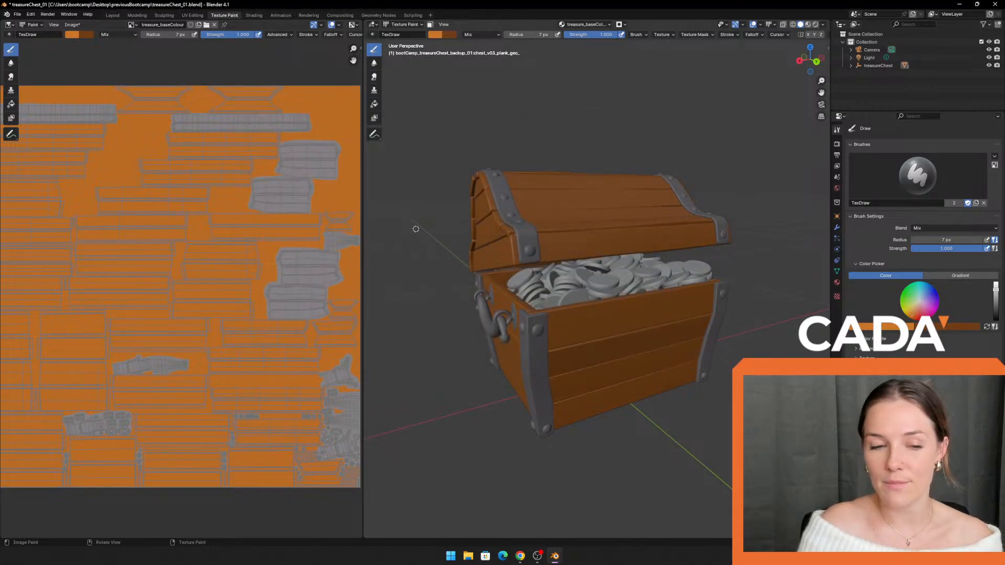
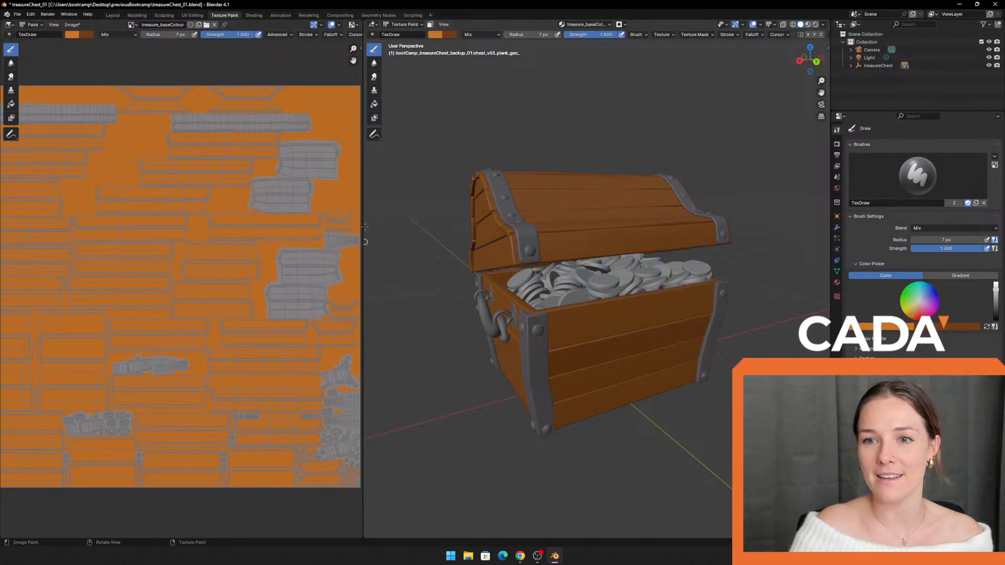
{"action": "left_click", "coordinate": [79, 26]}
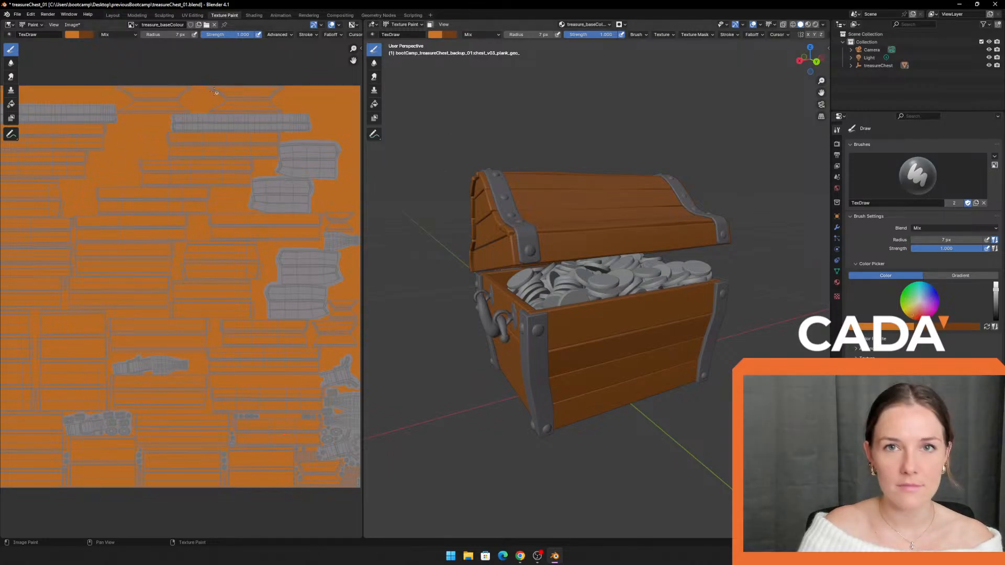
{"action": "left_click", "coordinate": [73, 25]}
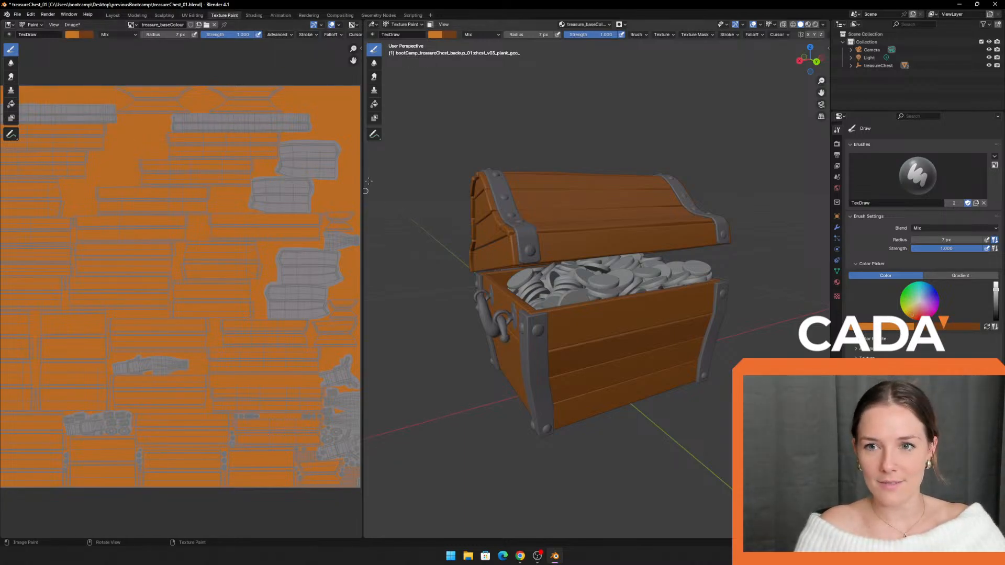
Step: Inspect the whole chest in an enlarged 3D viewport and expand the treasureChest object's hierarchy to show its child meshes
{"action": "left_click_drag", "start_coordinate": [365, 187], "coordinate": [175, 201]}
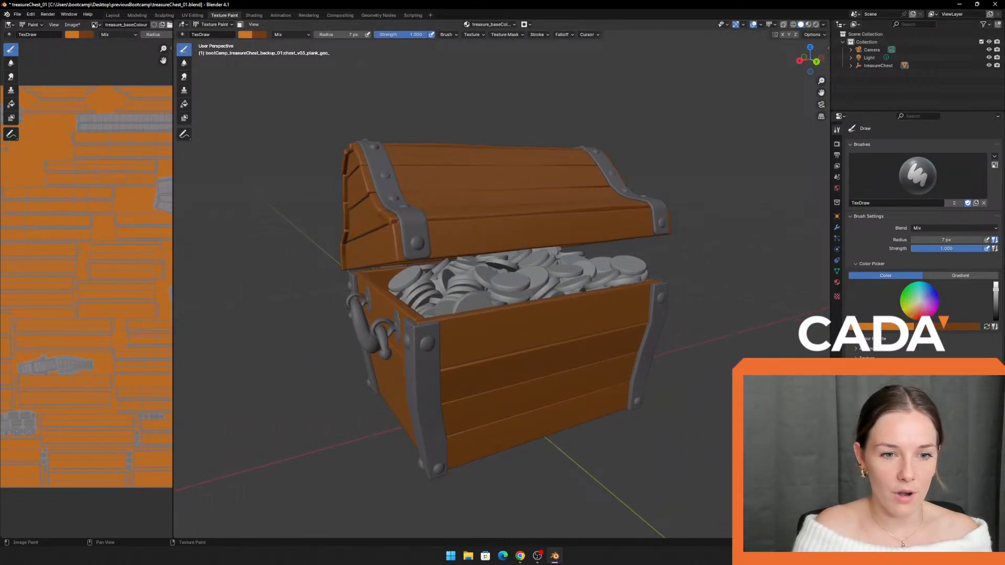
{"action": "middle_click_drag", "start_coordinate": [390, 111], "coordinate": [473, 86]}
{"action": "scroll", "coordinate": [448, 116], "scroll_direction": "up", "scroll_amount": 1}
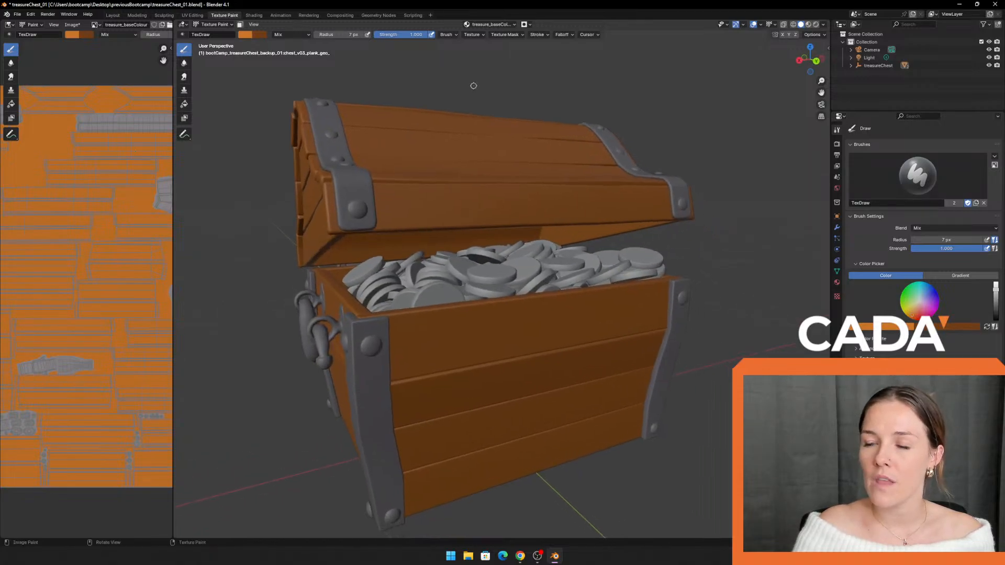
{"action": "scroll", "coordinate": [473, 86], "scroll_direction": "down", "scroll_amount": 2}
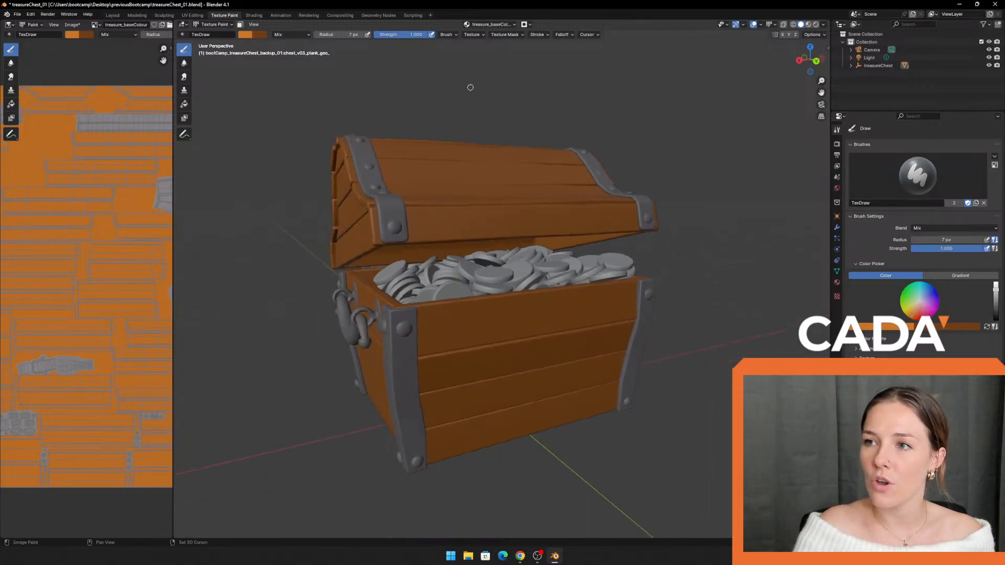
{"action": "left_click", "coordinate": [851, 66]}
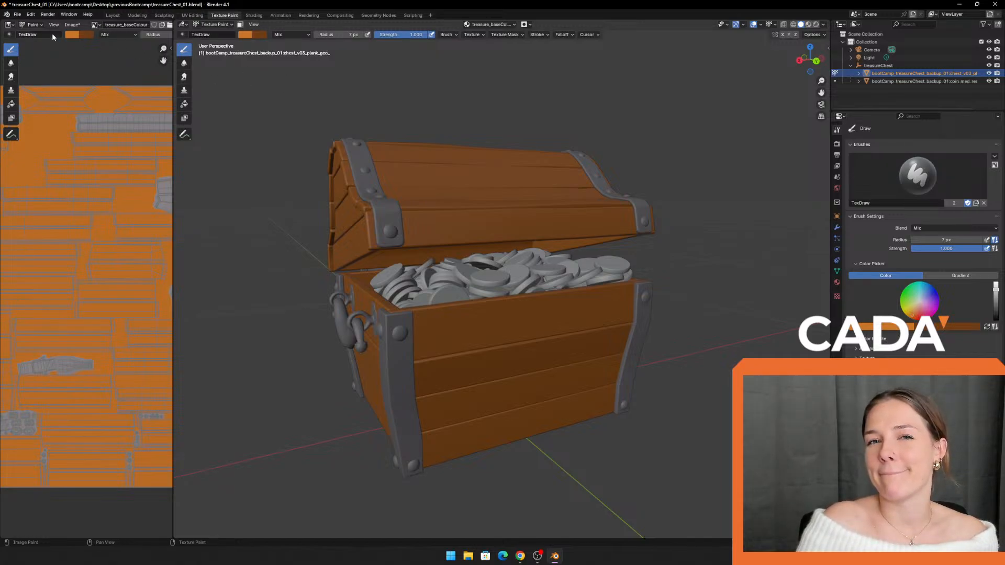
Step: Save the scene as a new file named treasureChest_texture_01.blend in the Desktop folder
{"action": "left_click", "coordinate": [17, 14]}
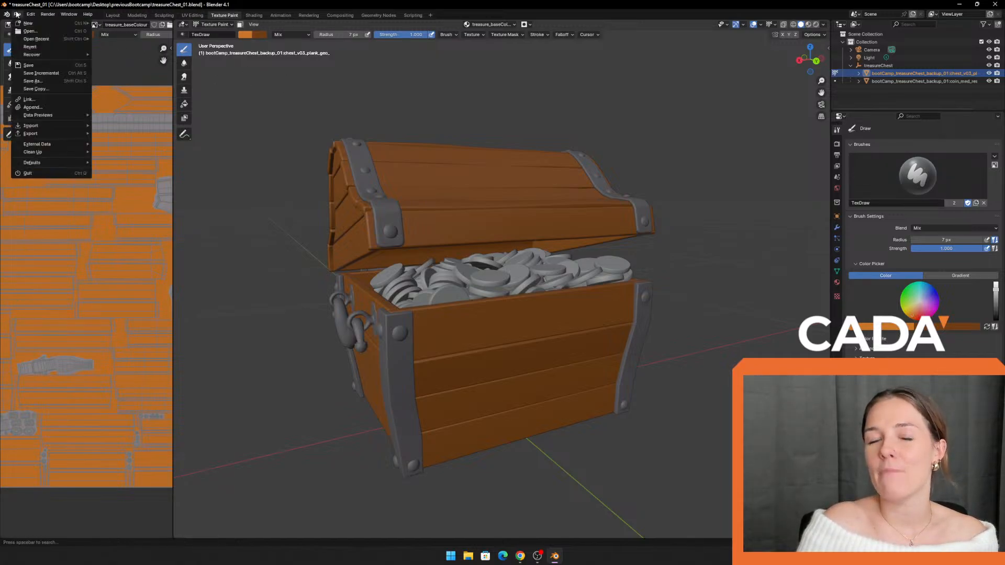
{"action": "left_click", "coordinate": [46, 80]}
{"action": "left_click_drag", "start_coordinate": [349, 157], "coordinate": [270, 155]}
{"action": "left_click", "coordinate": [242, 210]}
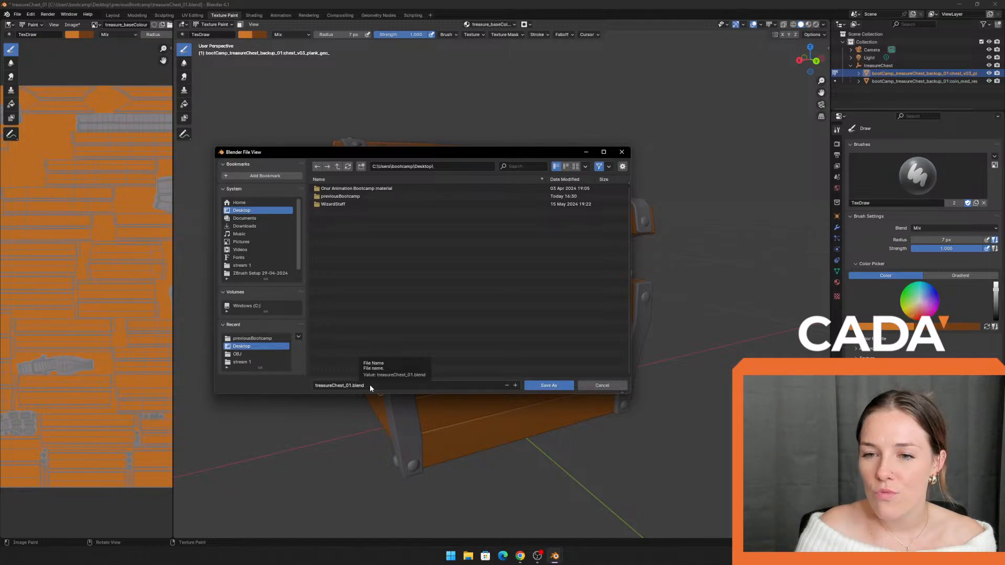
{"action": "left_click", "coordinate": [369, 385]}
{"action": "key", "text": "Left"}
{"action": "key", "text": "Left"}
{"action": "key", "text": "Left"}
{"action": "key", "text": "Left"}
{"action": "key", "text": "Left"}
{"action": "key", "text": "Left"}
{"action": "key", "text": "Left"}
{"action": "key", "text": "Left"}
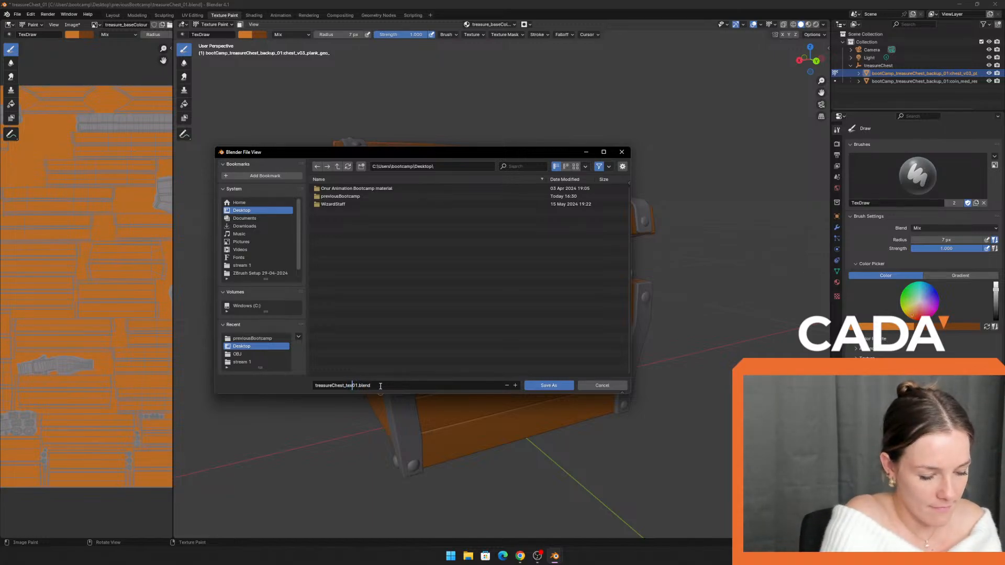
{"action": "type", "text": "texture_"}
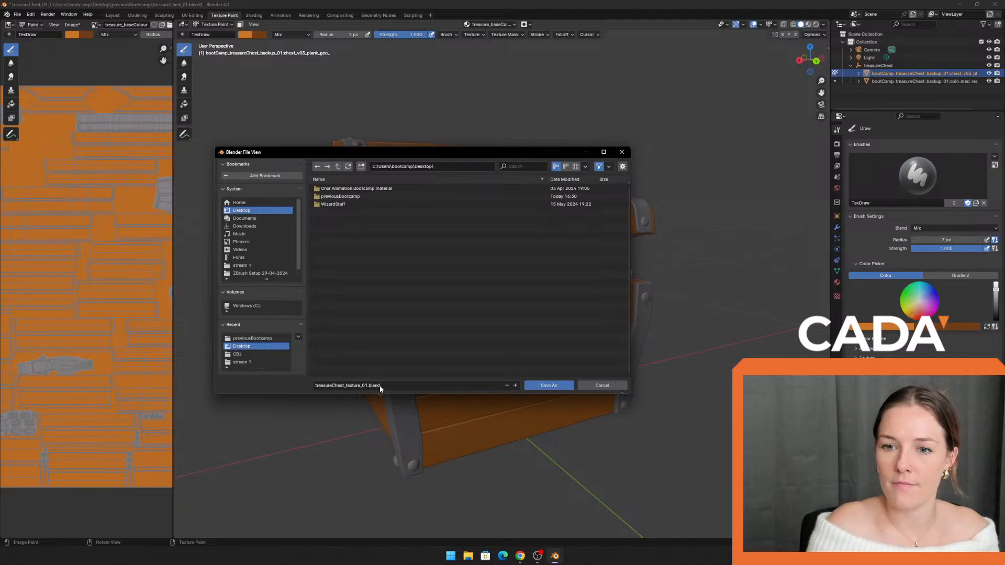
{"action": "key", "text": "Return"}
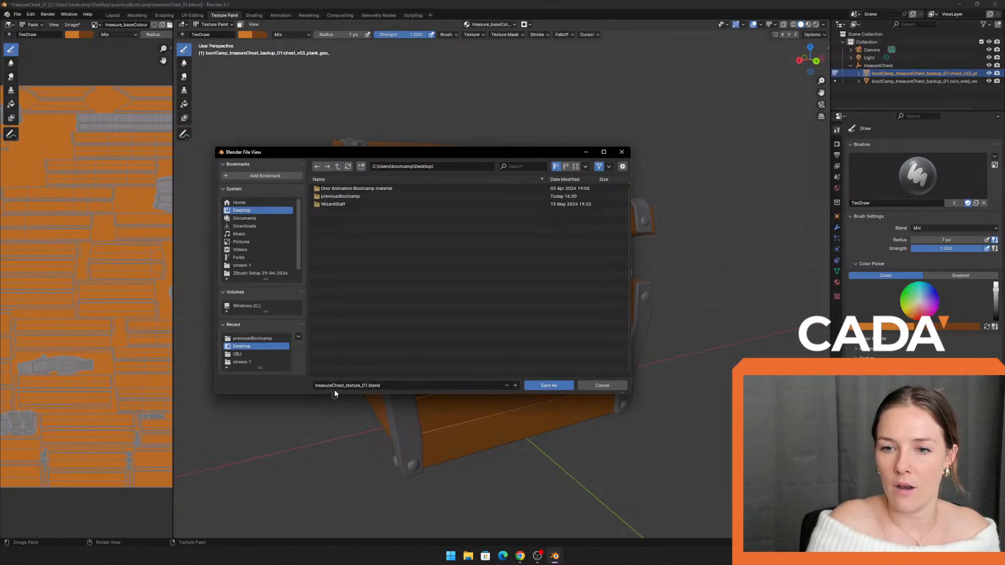
{"action": "left_click", "coordinate": [540, 389]}
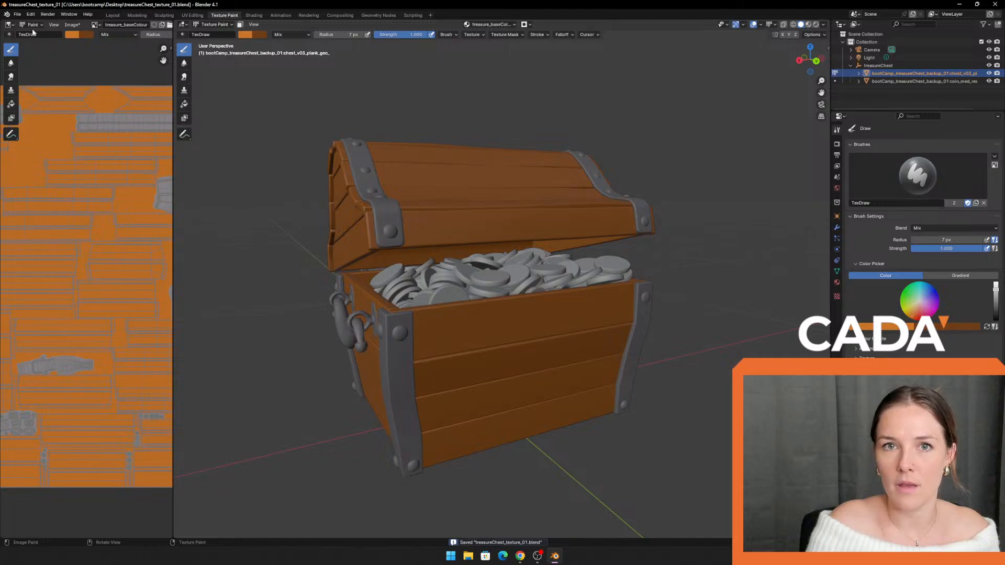
Step: Save the painted texture to the Desktop as treasure_baseColour.png, in PNG format with 0% compression and the sRGB colour space
{"action": "left_click", "coordinate": [71, 24]}
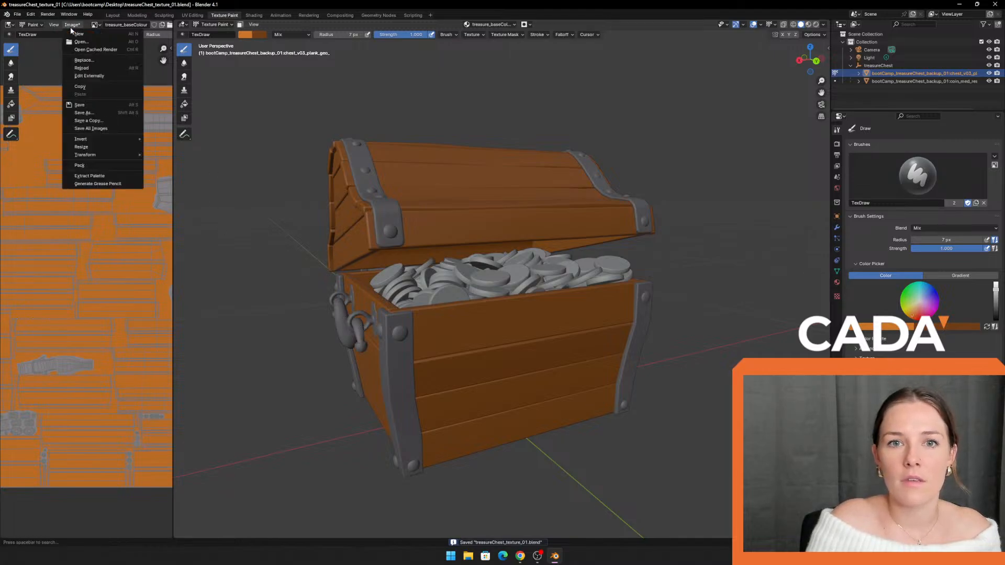
{"action": "left_click", "coordinate": [84, 112]}
{"action": "left_click_drag", "start_coordinate": [447, 157], "coordinate": [405, 154]}
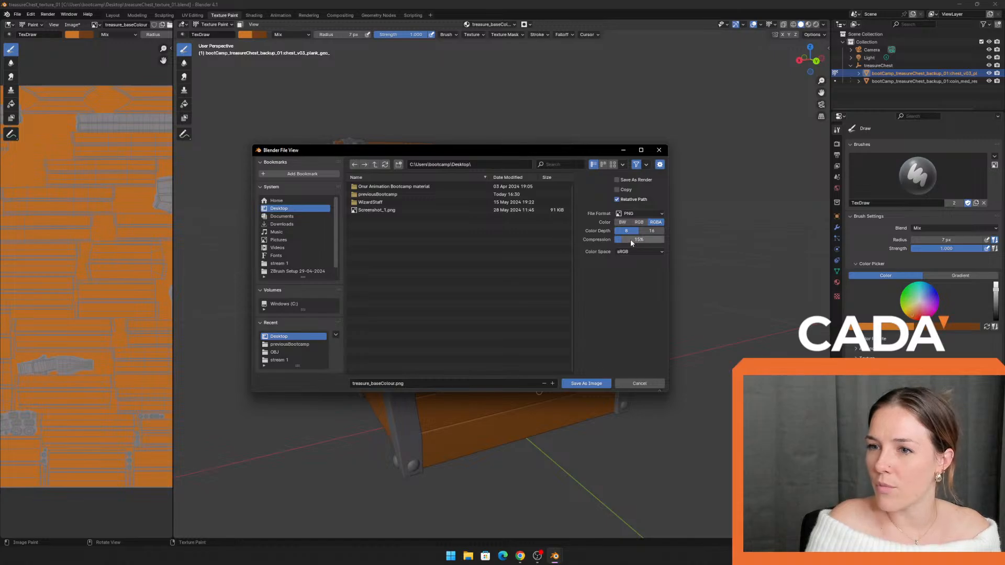
{"action": "left_click_drag", "start_coordinate": [632, 240], "coordinate": [617, 240]}
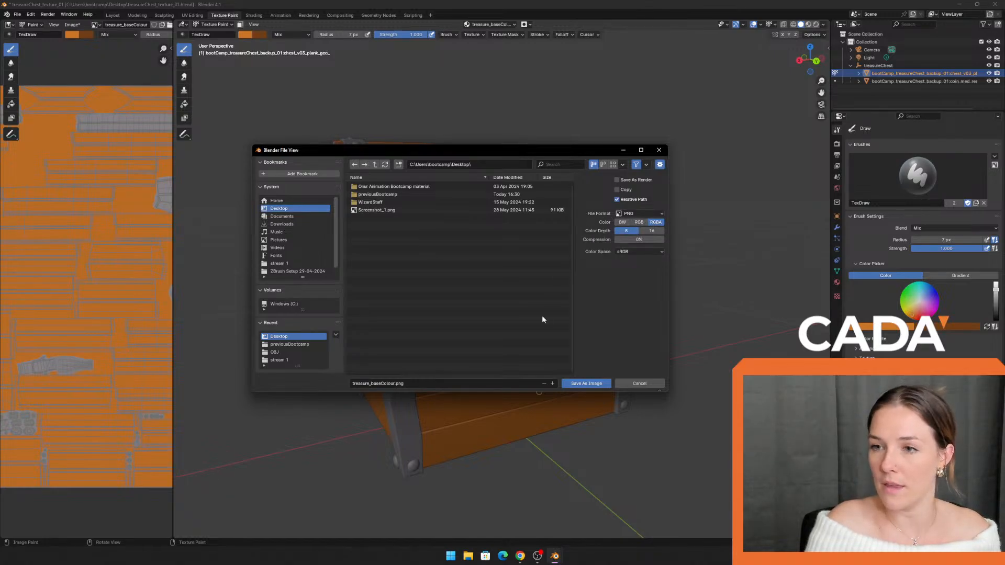
{"action": "left_click", "coordinate": [620, 253]}
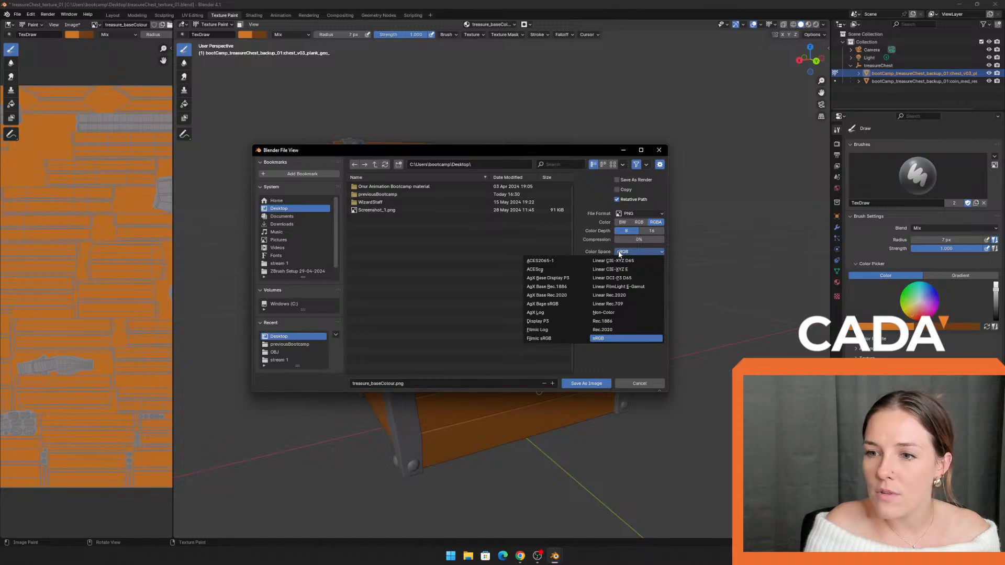
{"action": "left_click", "coordinate": [609, 252]}
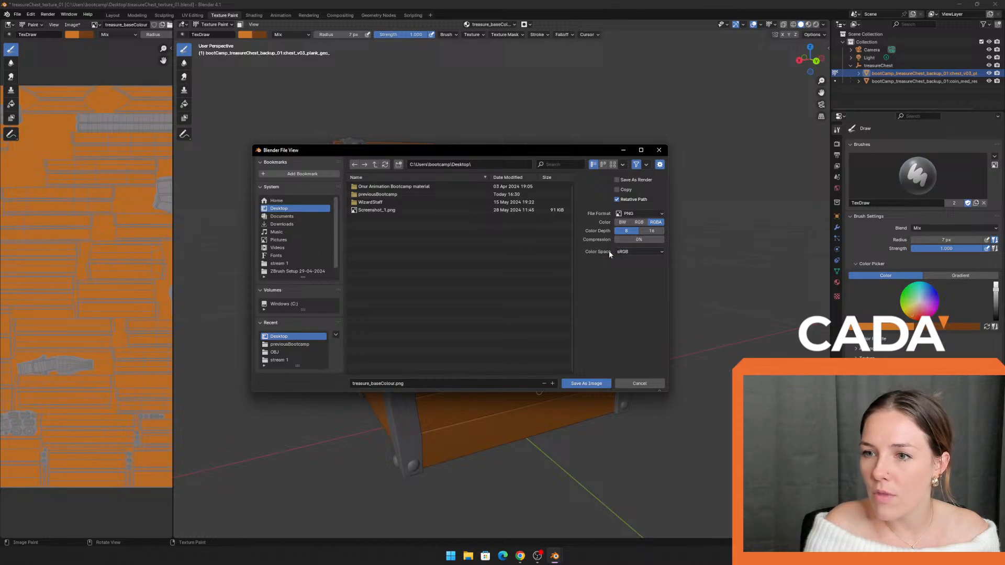
{"action": "left_click", "coordinate": [570, 384]}
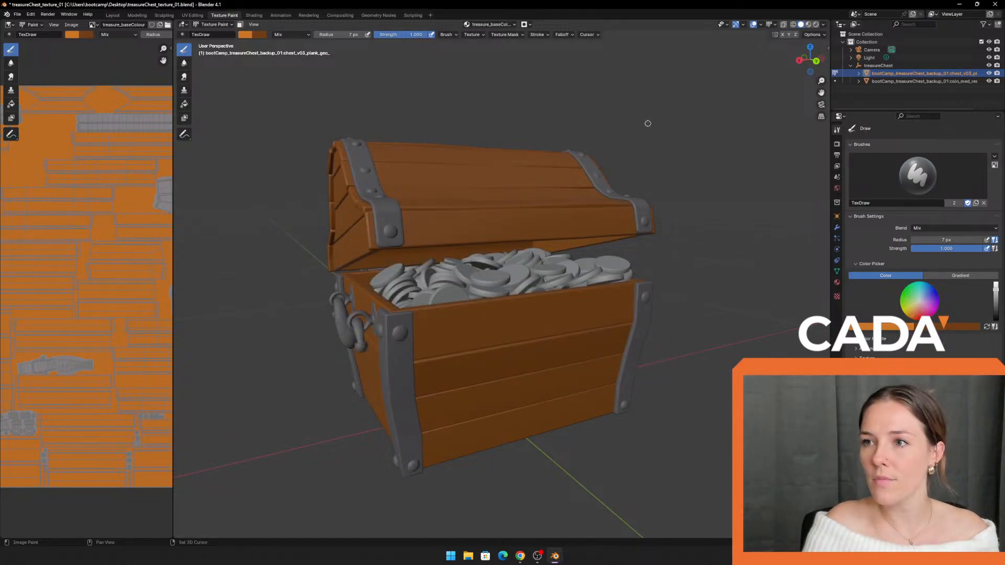
Step: Select the coins mesh in the Layout workspace, open it in UV Editing and select all its geometry
{"action": "middle_click_drag", "start_coordinate": [647, 123], "coordinate": [638, 137], "text": "shift"}
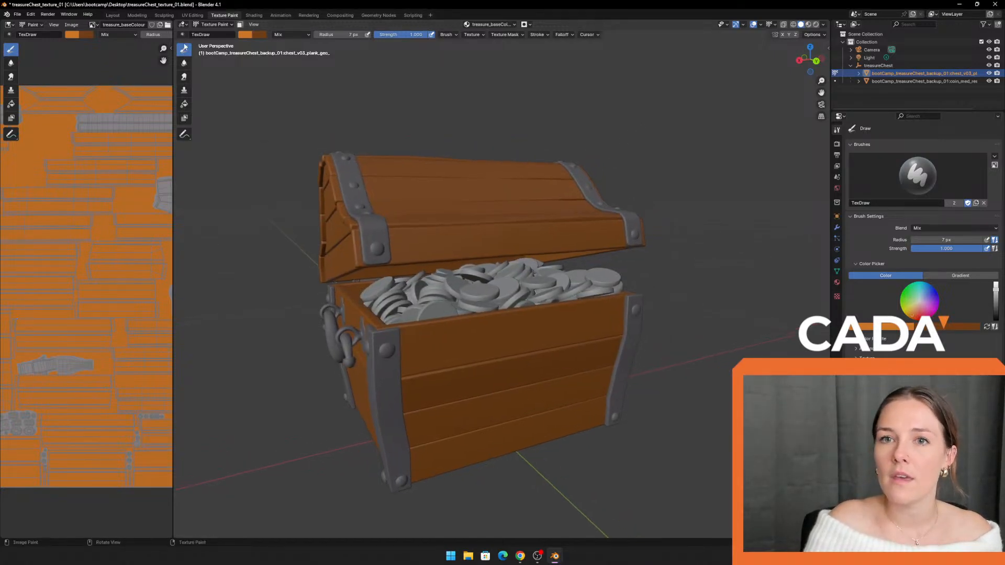
{"action": "left_click", "coordinate": [112, 15]}
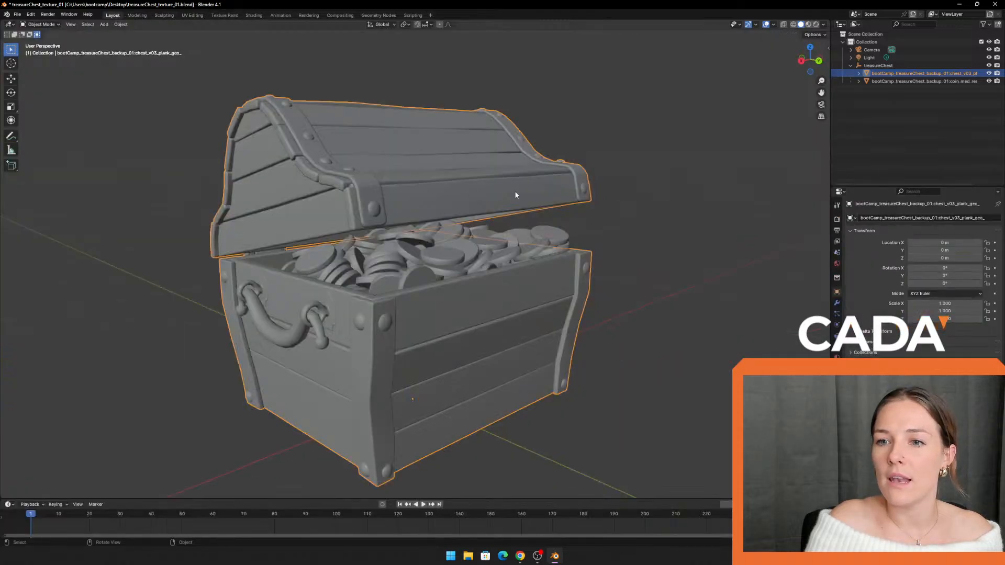
{"action": "left_click", "coordinate": [558, 237]}
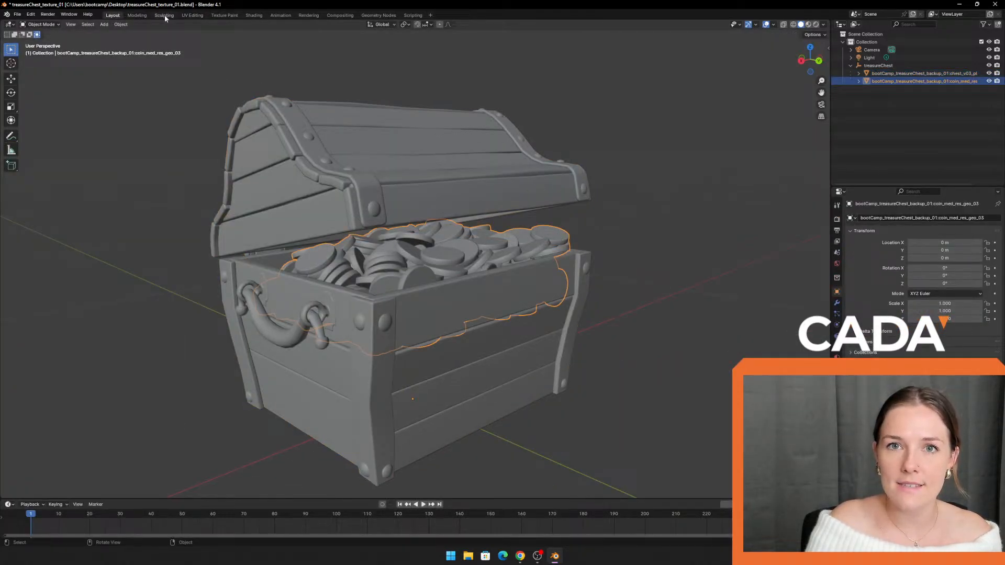
{"action": "left_click", "coordinate": [192, 15]}
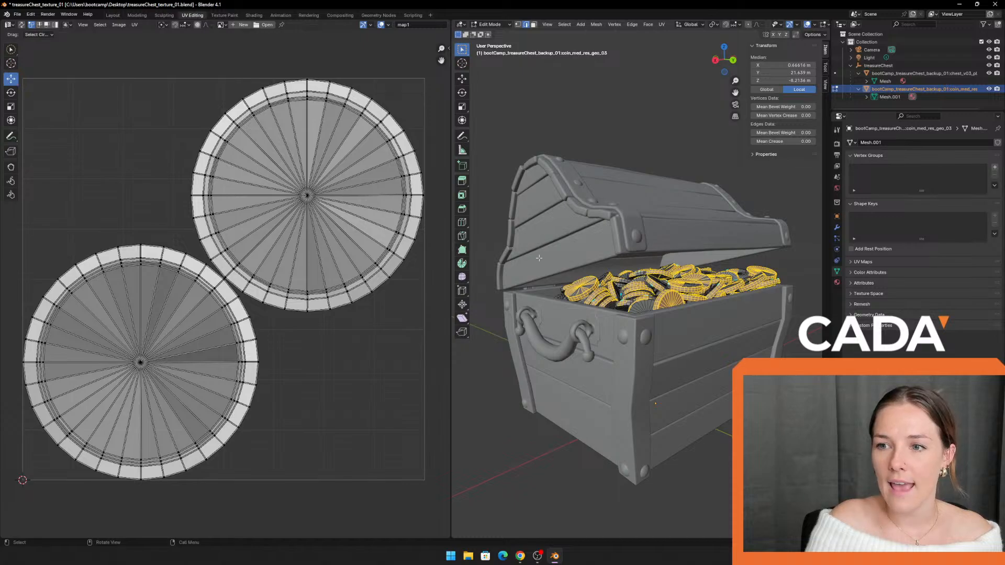
{"action": "key", "text": "alt+a"}
{"action": "key", "text": "a"}
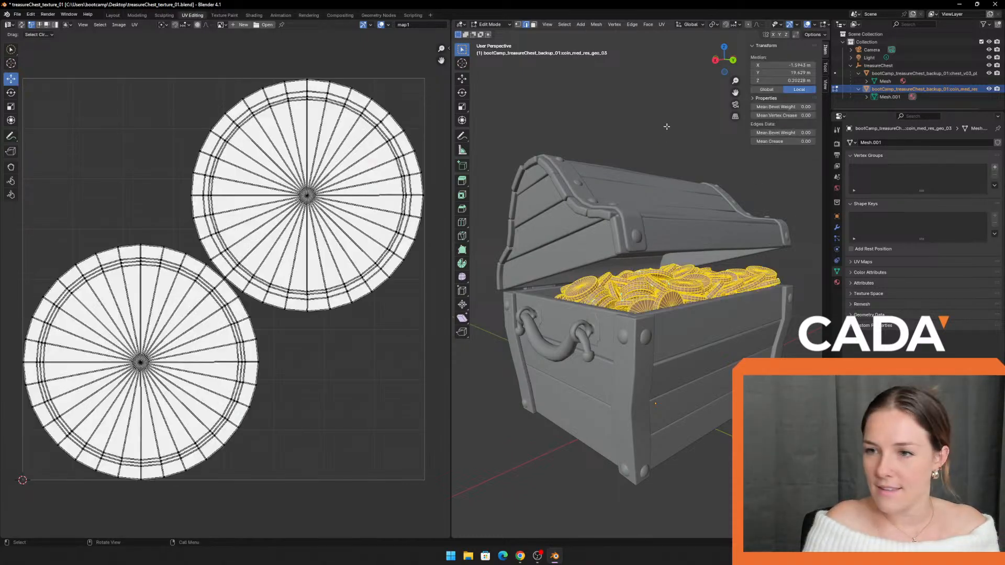
Step: Return the coins to the Texture Paint workspace, widen the image editor and compare the coin UVs with the chest texture
{"action": "left_click", "coordinate": [221, 17]}
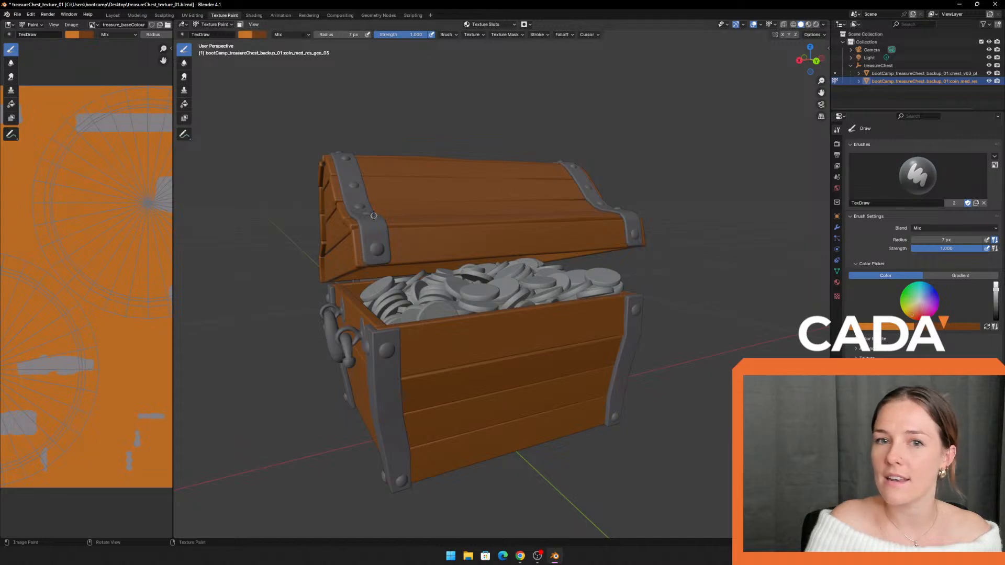
{"action": "scroll", "coordinate": [244, 186], "scroll_direction": "down", "scroll_amount": 1}
{"action": "scroll", "coordinate": [243, 186], "scroll_direction": "down", "scroll_amount": 1}
{"action": "left_click_drag", "start_coordinate": [174, 178], "coordinate": [484, 212]}
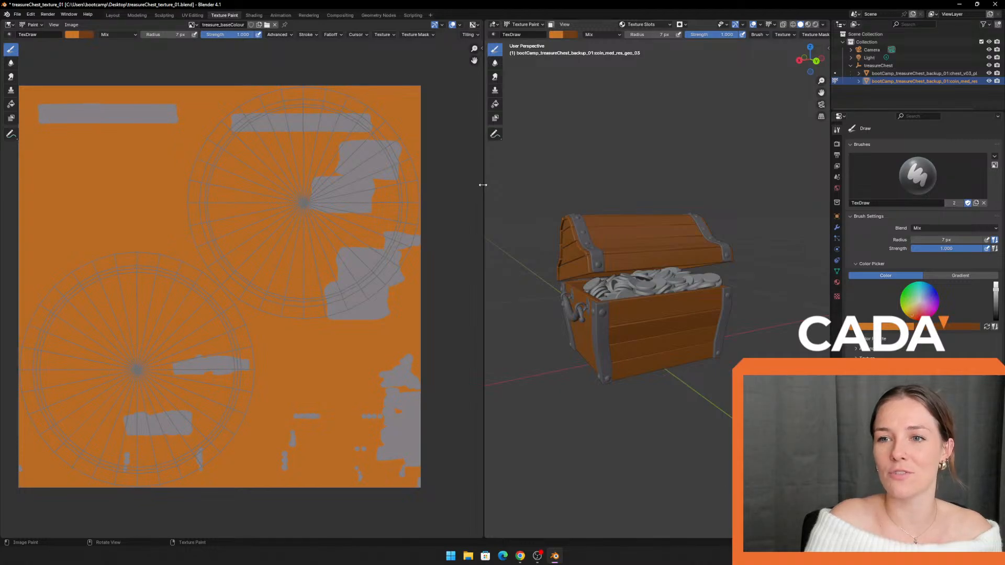
{"action": "left_click_drag", "start_coordinate": [482, 193], "coordinate": [333, 213]}
{"action": "scroll", "coordinate": [587, 259], "scroll_direction": "up", "scroll_amount": 3}
{"action": "scroll", "coordinate": [587, 259], "scroll_direction": "up", "scroll_amount": 3}
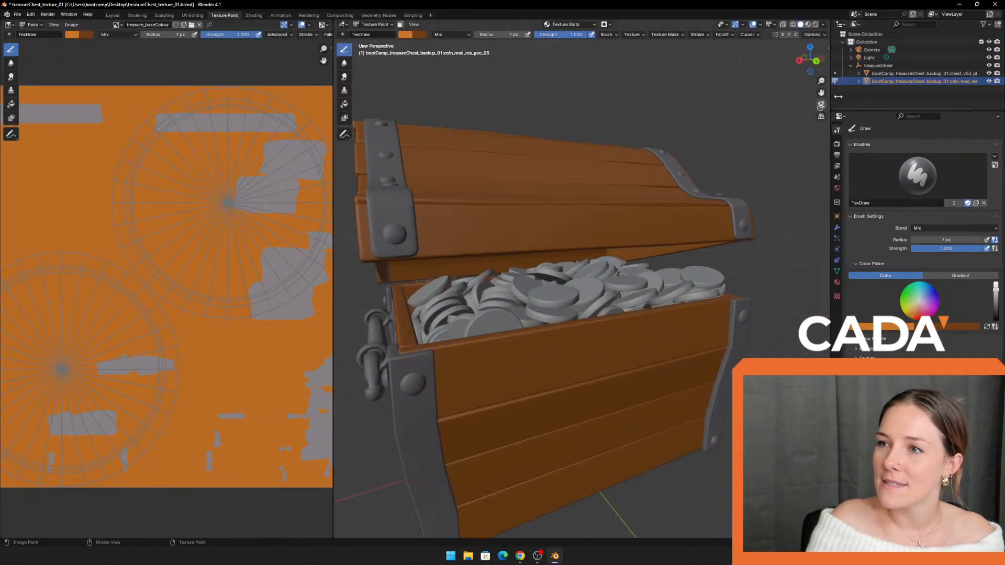
Step: Expand the coins object in the scene hierarchy and check its mesh in Edit Mode before returning to Texture Paint mode
{"action": "left_click", "coordinate": [858, 81]}
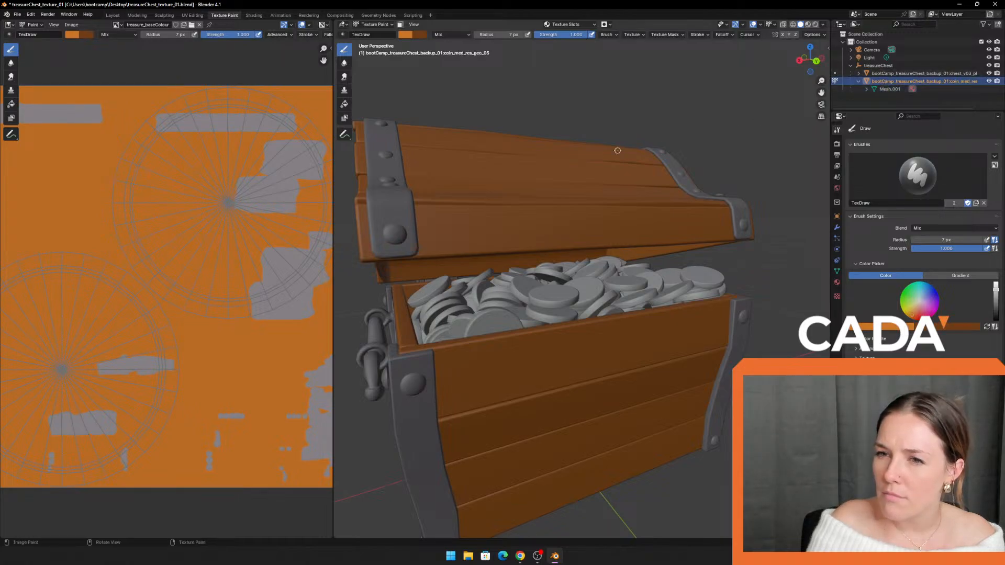
{"action": "key", "text": "Tab"}
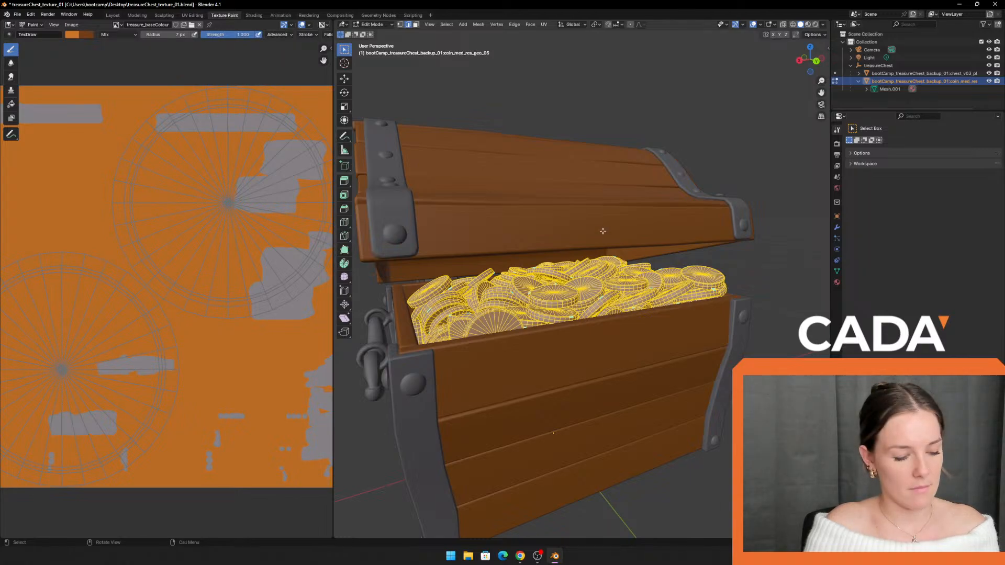
{"action": "key", "text": "Tab"}
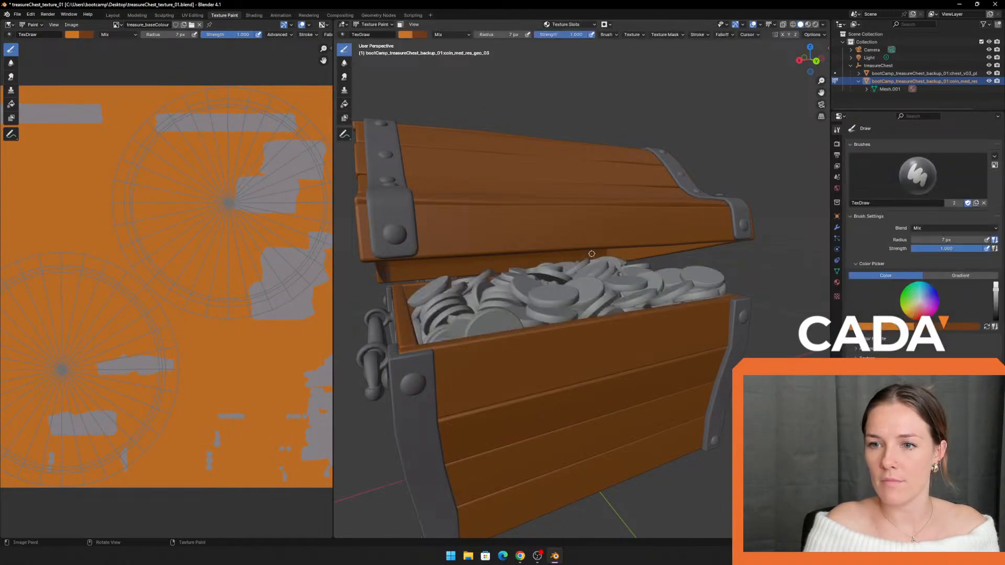
{"action": "key", "text": "Tab"}
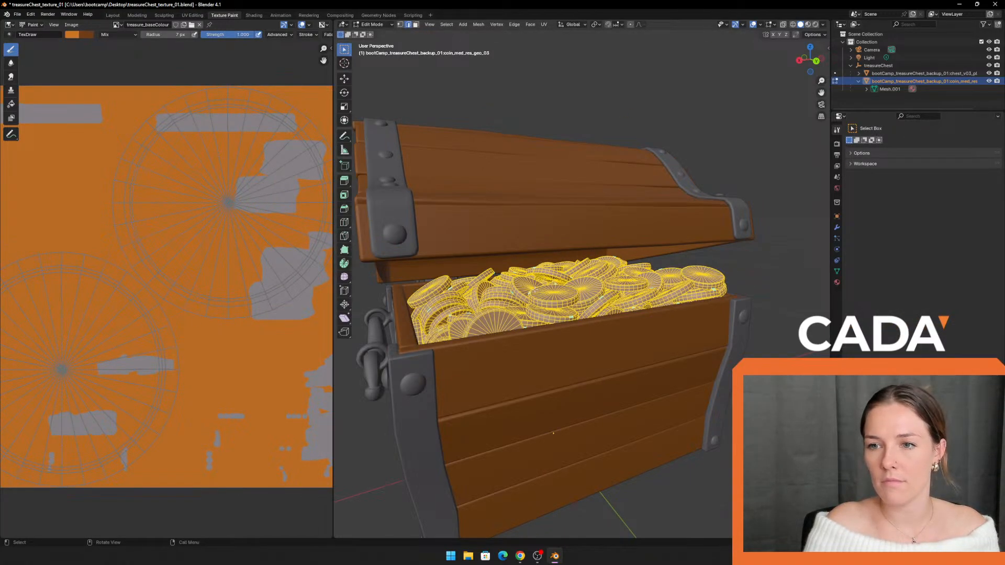
{"action": "key", "text": "Tab"}
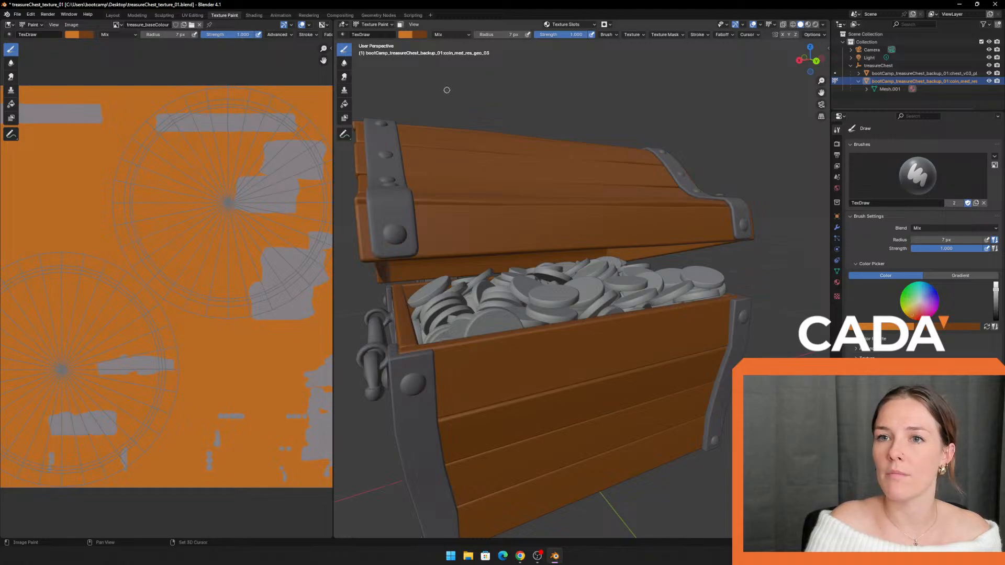
Step: Start a new Base Color paint slot for the coins and name it coins_Base Color
{"action": "middle_click_drag", "start_coordinate": [447, 89], "coordinate": [475, 84], "text": "shift"}
{"action": "left_click", "coordinate": [595, 25]}
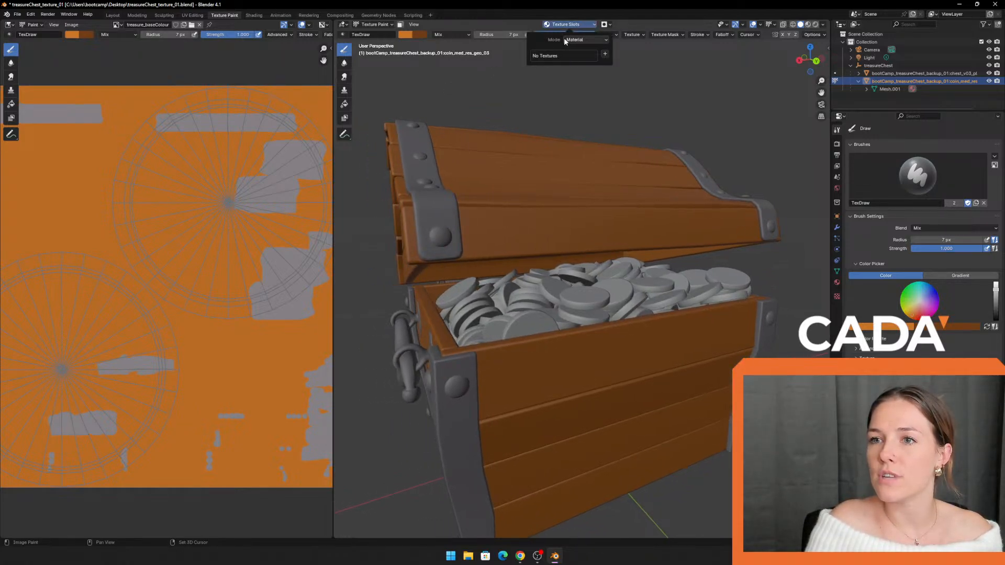
{"action": "left_click", "coordinate": [605, 56]}
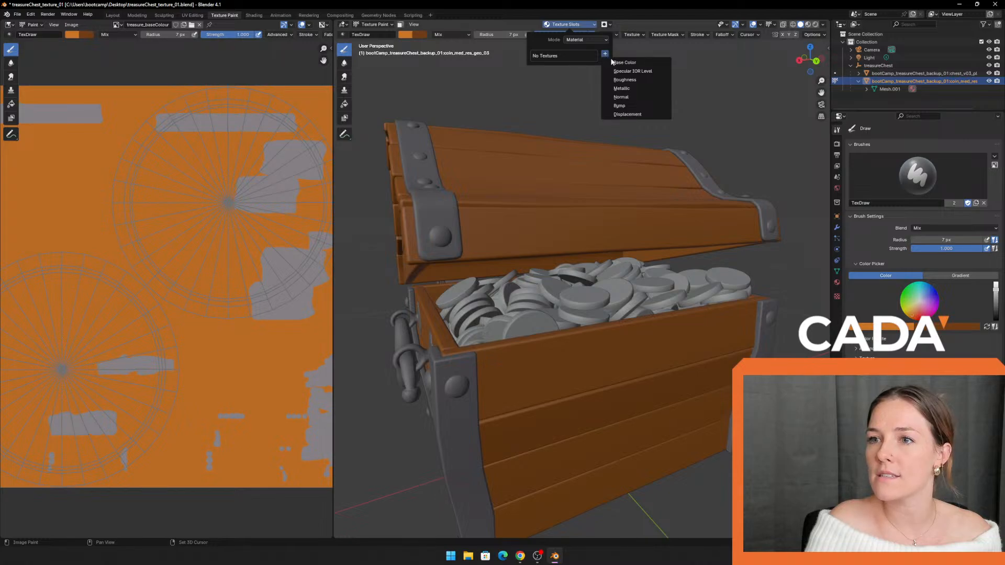
{"action": "left_click", "coordinate": [635, 64]}
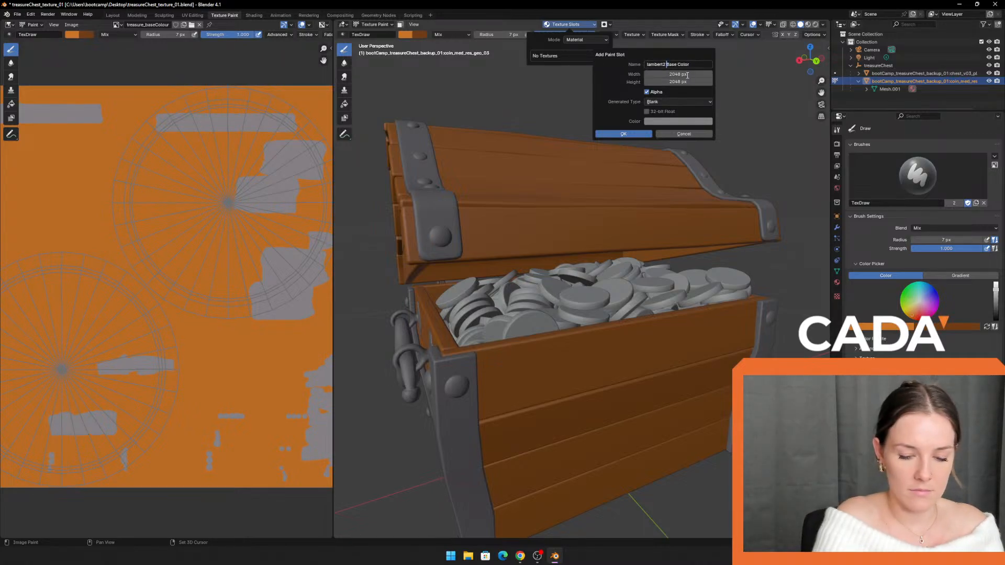
{"action": "key", "text": "BackSpace"}
{"action": "key", "text": "BackSpace"}
{"action": "key", "text": "BackSpace"}
{"action": "key", "text": "BackSpace"}
{"action": "key", "text": "BackSpace"}
{"action": "key", "text": "BackSpace"}
{"action": "key", "text": "BackSpace"}
{"action": "key", "text": "BackSpace"}
{"action": "key", "text": "BackSpace"}
{"action": "type", "text": "coins_"}
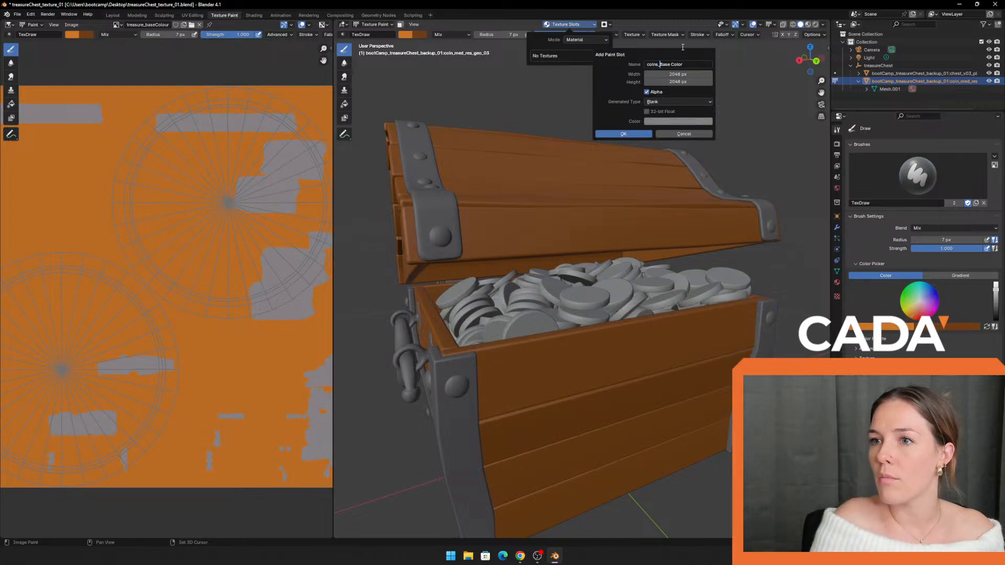
Step: Set the slot's fill to golden yellow with hue 0.127, saturation 1.000 and value 1.000, and create the 2048 px texture
{"action": "left_click", "coordinate": [666, 122]}
{"action": "left_click_drag", "start_coordinate": [680, 167], "coordinate": [662, 179]}
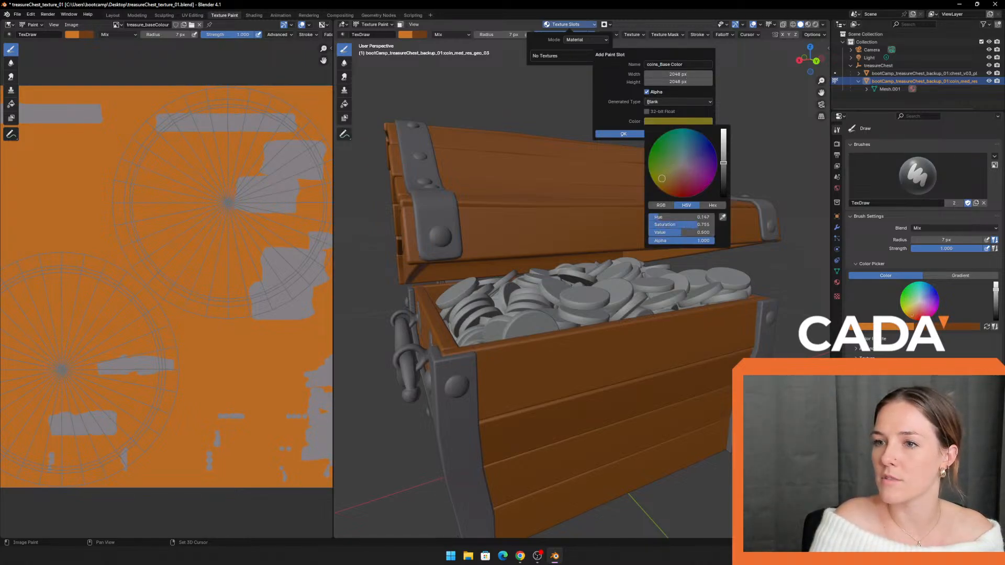
{"action": "left_click_drag", "start_coordinate": [723, 166], "coordinate": [724, 141]}
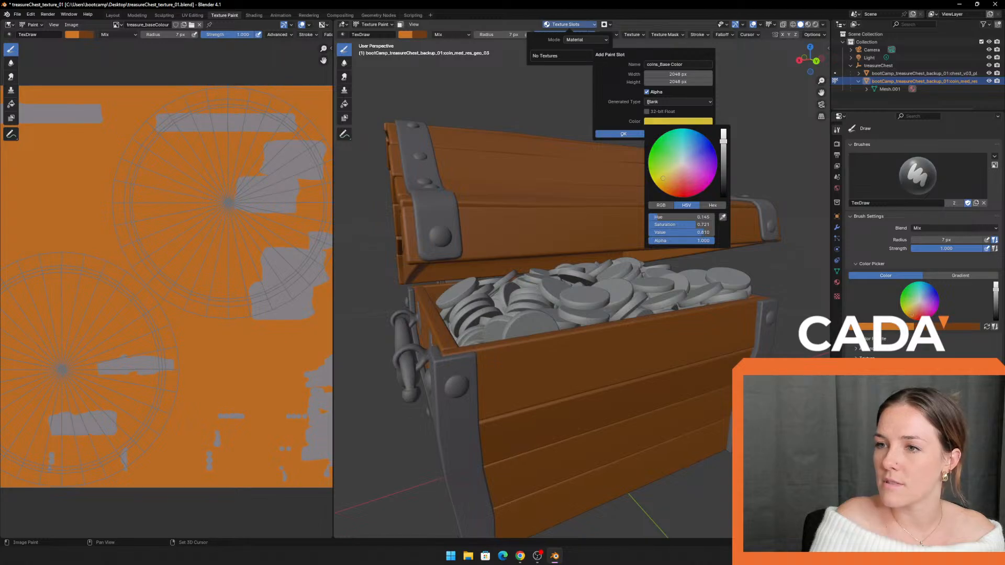
{"action": "left_click_drag", "start_coordinate": [667, 179], "coordinate": [659, 182]}
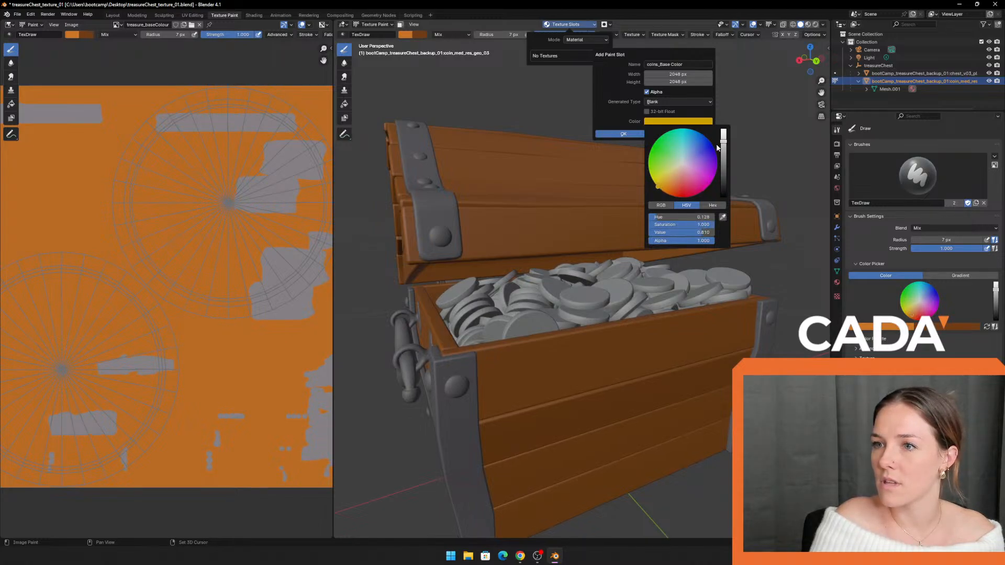
{"action": "left_click_drag", "start_coordinate": [717, 148], "coordinate": [724, 129]}
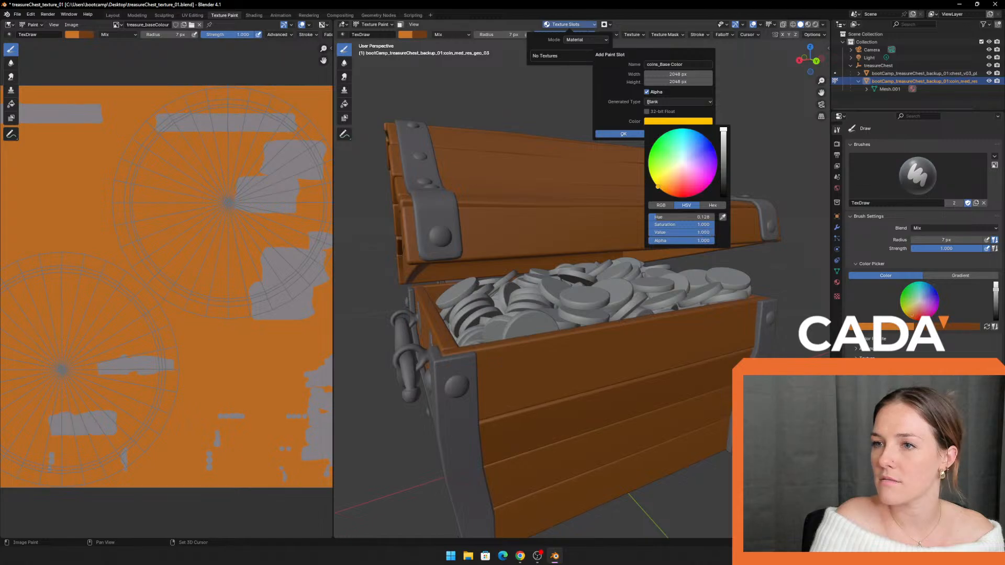
{"action": "left_click_drag", "start_coordinate": [657, 187], "coordinate": [659, 187]}
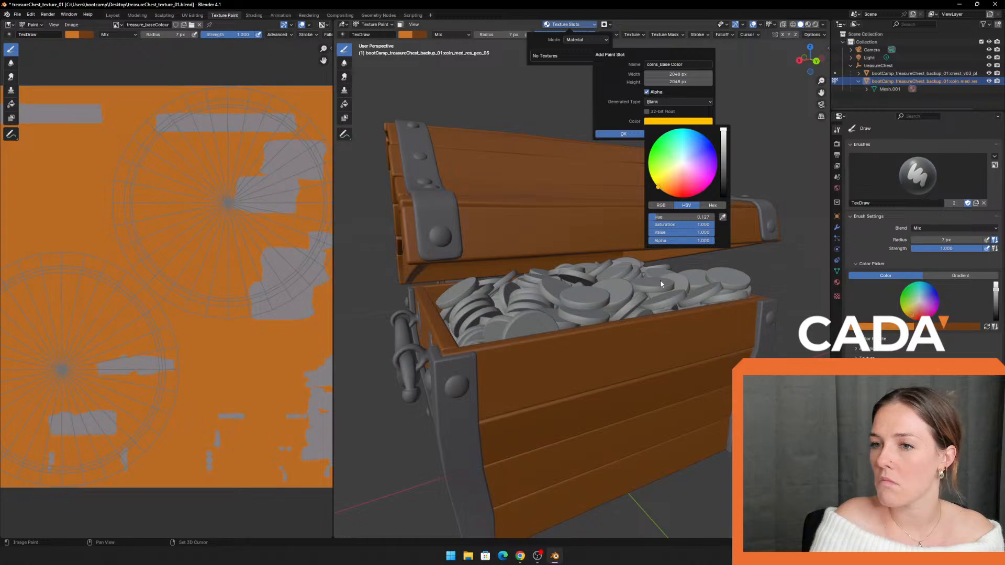
{"action": "left_click", "coordinate": [624, 134]}
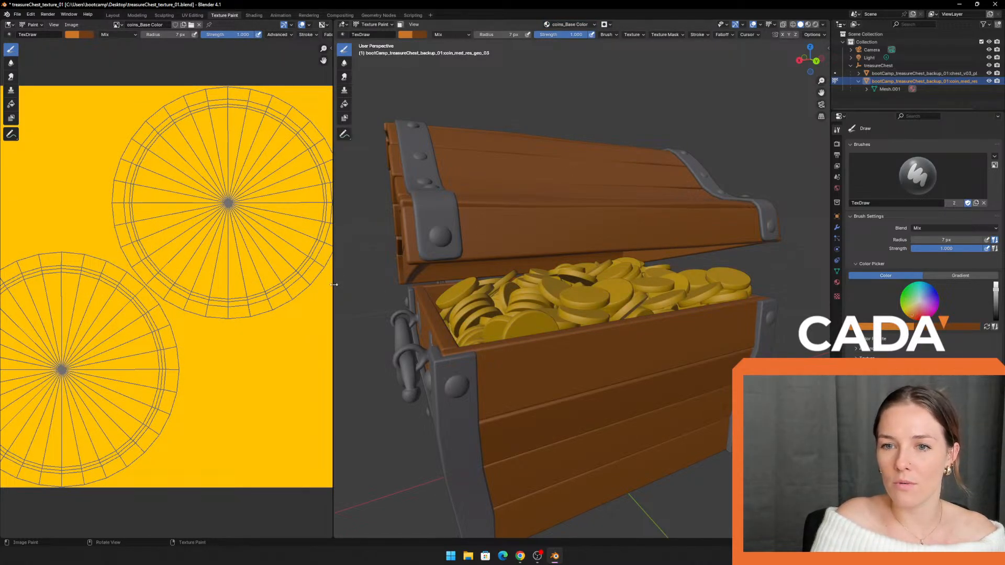
Step: Widen the image editor and set the coin material's Metallic value to 1.000
{"action": "mouse_move", "coordinate": [334, 285]}
{"action": "left_mouse_down"}
{"action": "mouse_move", "coordinate": [510, 286]}
{"action": "mouse_move", "coordinate": [292, 292]}
{"action": "mouse_move", "coordinate": [440, 291]}
{"action": "left_mouse_up"}
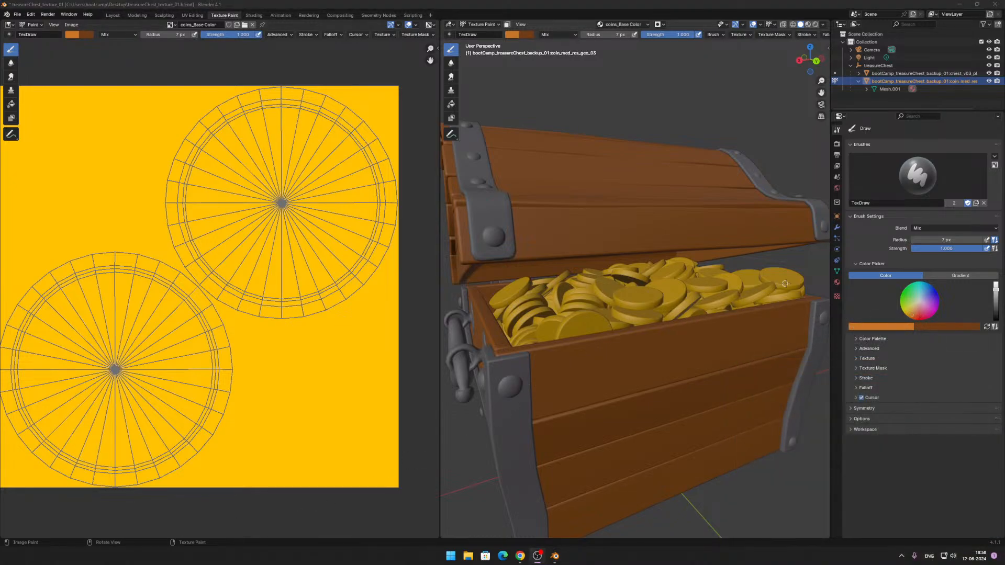
{"action": "left_click", "coordinate": [838, 283]}
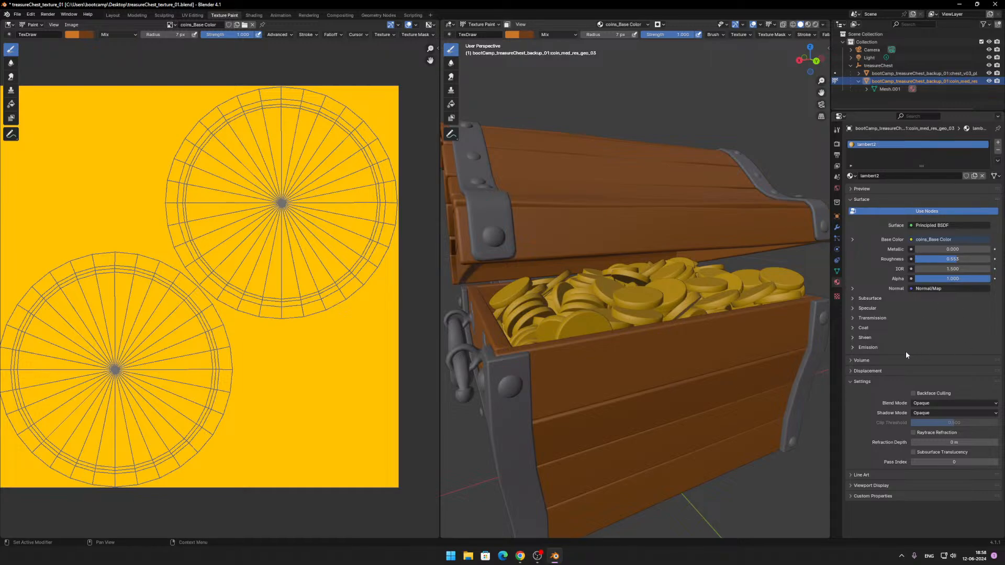
{"action": "left_click_drag", "start_coordinate": [918, 250], "coordinate": [951, 250]}
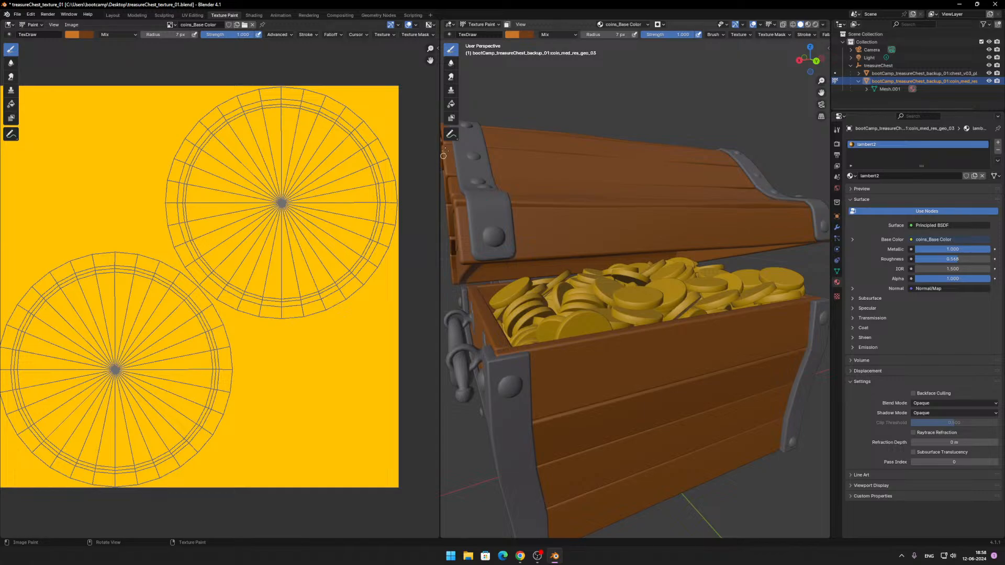
Step: Enlarge the 3D viewport and inspect the chest and coins in Material Preview shading
{"action": "left_click_drag", "start_coordinate": [440, 158], "coordinate": [222, 157]}
{"action": "scroll", "coordinate": [472, 147], "scroll_direction": "down", "scroll_amount": 2}
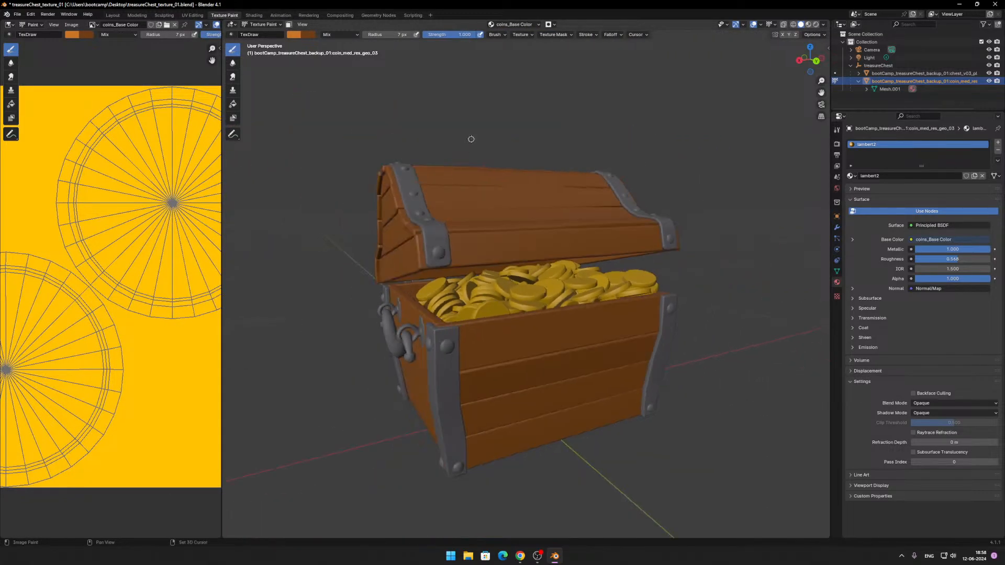
{"action": "scroll", "coordinate": [473, 136], "scroll_direction": "up", "scroll_amount": 1}
{"action": "middle_click_drag", "start_coordinate": [473, 136], "coordinate": [566, 61]}
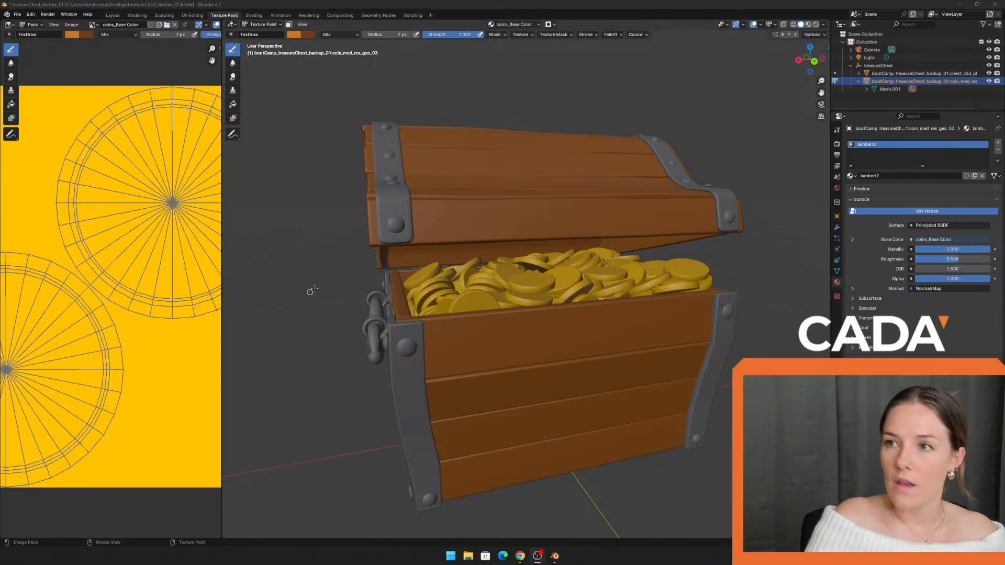
{"action": "left_click", "coordinate": [808, 25]}
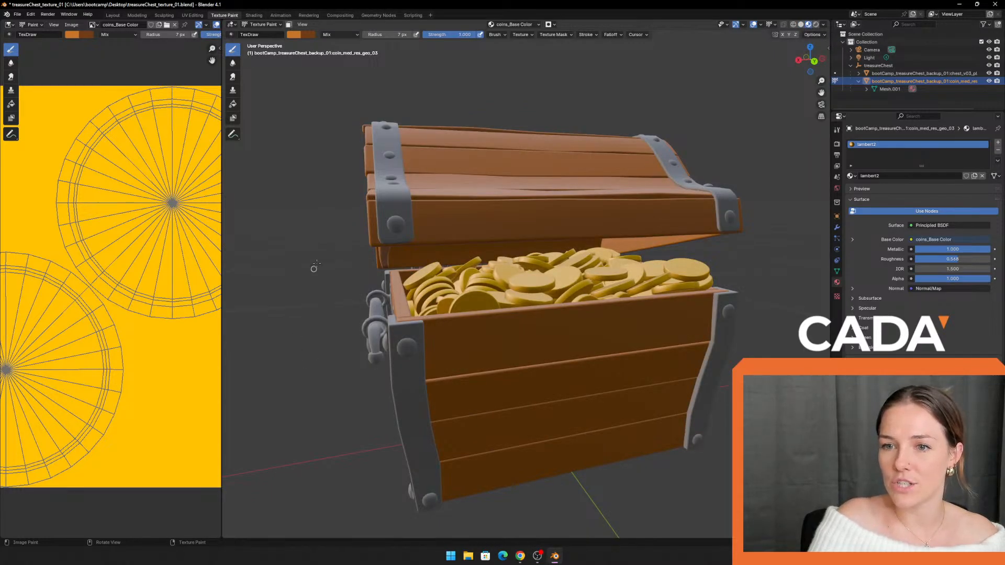
{"action": "mouse_move", "coordinate": [330, 163]}
{"action": "middle_mouse_down", "text": "shift"}
{"action": "mouse_move", "coordinate": [334, 155]}
{"action": "mouse_move", "coordinate": [332, 173]}
{"action": "mouse_move", "coordinate": [346, 176]}
{"action": "mouse_move", "coordinate": [390, 174]}
{"action": "mouse_move", "coordinate": [379, 209]}
{"action": "mouse_move", "coordinate": [375, 180]}
{"action": "mouse_move", "coordinate": [552, 168]}
{"action": "mouse_move", "coordinate": [304, 174]}
{"action": "mouse_move", "coordinate": [602, 231]}
{"action": "middle_mouse_up", "text": "shift"}
{"action": "scroll", "coordinate": [765, 244], "scroll_direction": "up", "scroll_amount": 3}
{"action": "middle_click_drag", "start_coordinate": [765, 244], "coordinate": [610, 184]}
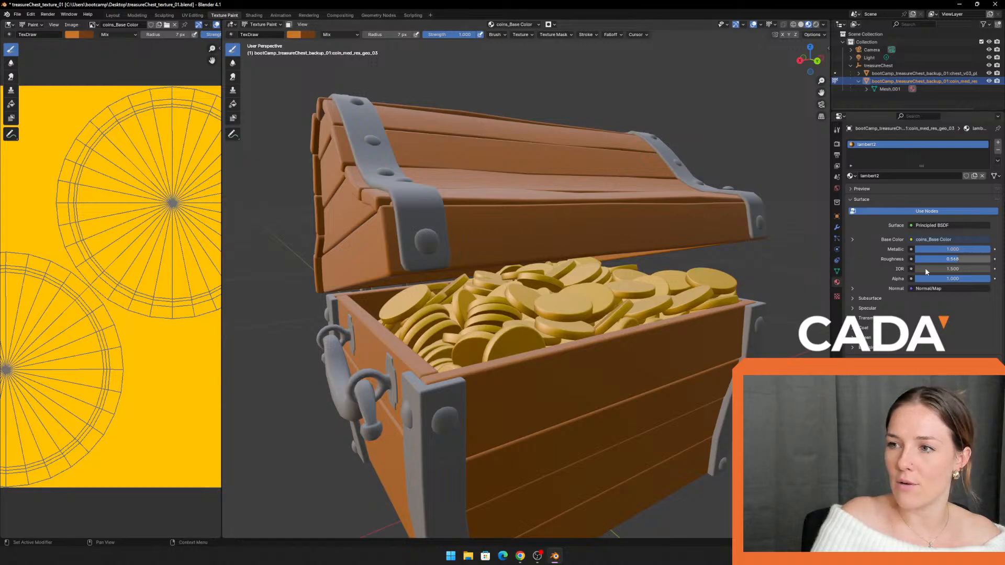
Step: Switch the 3D viewport to Rendered shading and inspect the metallic coins from near and far
{"action": "left_click", "coordinate": [815, 24]}
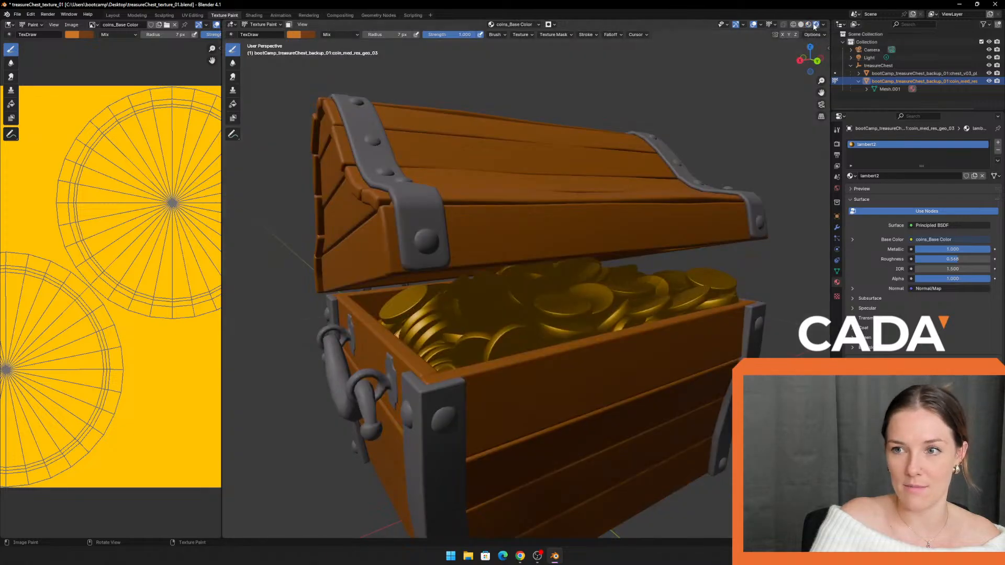
{"action": "scroll", "coordinate": [625, 337], "scroll_direction": "down", "scroll_amount": 8}
{"action": "scroll", "coordinate": [631, 322], "scroll_direction": "up", "scroll_amount": 10}
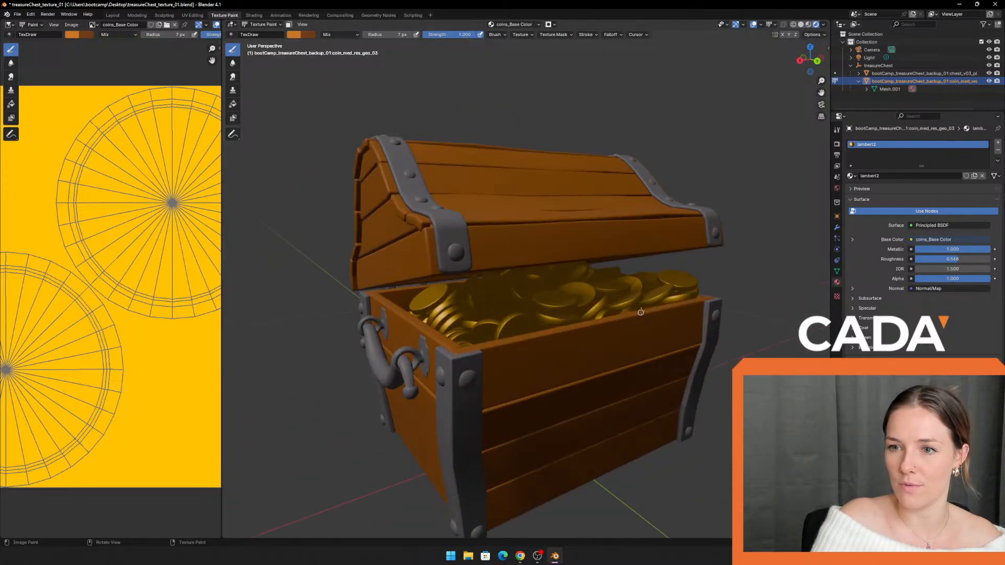
{"action": "scroll", "coordinate": [639, 306], "scroll_direction": "down", "scroll_amount": 2}
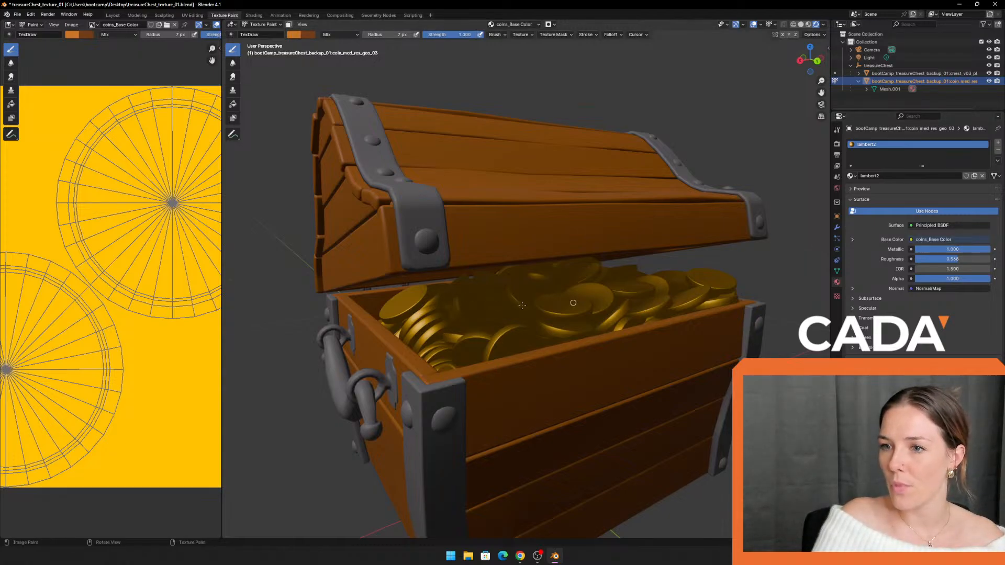
Step: Compare the rendered coins with Metallic at 0.000, and restore the value to 1.000
{"action": "left_click_drag", "start_coordinate": [986, 250], "coordinate": [914, 249]}
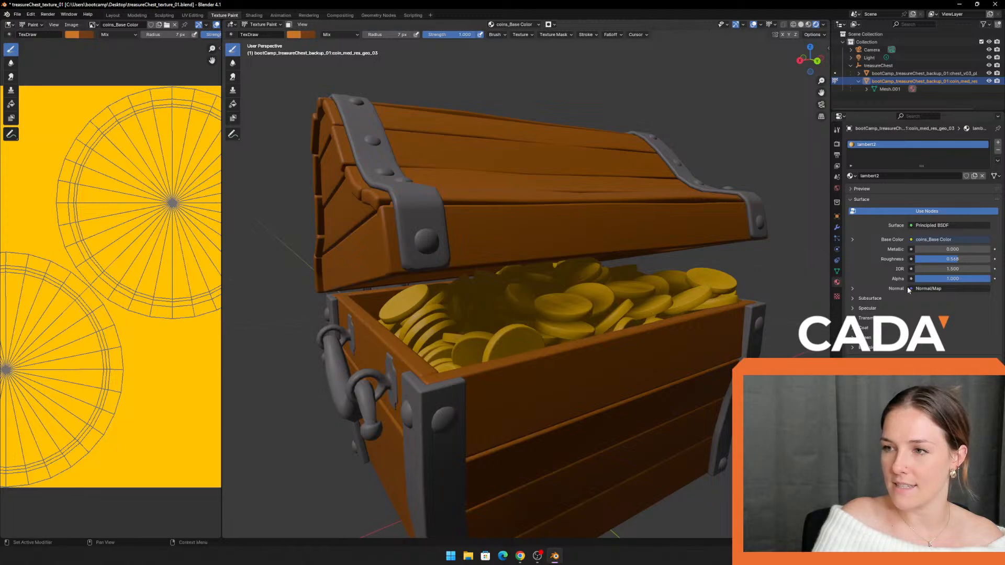
{"action": "middle_click_drag", "start_coordinate": [703, 309], "coordinate": [791, 290]}
{"action": "left_click_drag", "start_coordinate": [915, 249], "coordinate": [990, 249]}
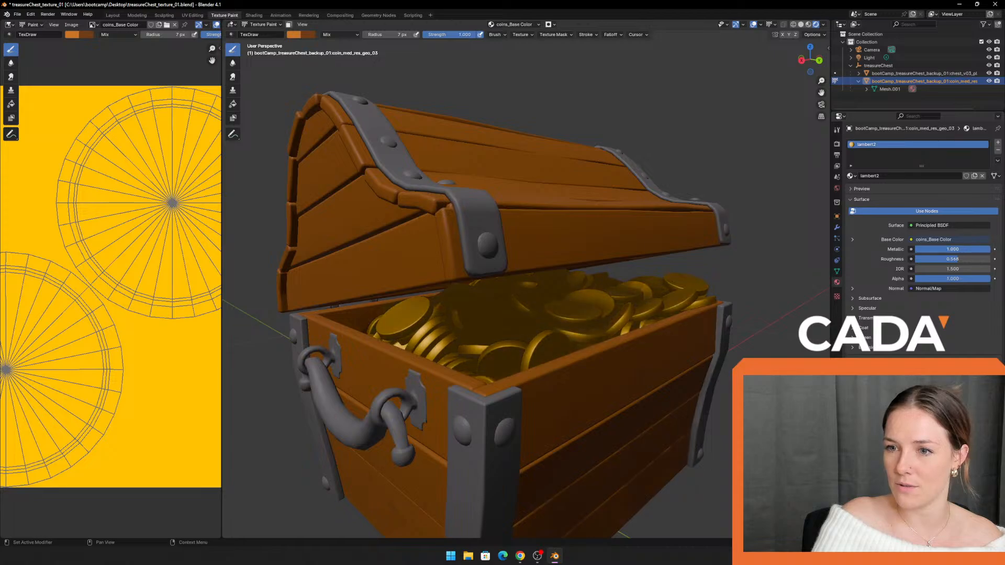
Step: Switch the 3D viewport to Material Preview shading, try a Roughness of about 0.85 on the coin material, and lower it to 0.000
{"action": "mouse_move", "coordinate": [754, 269]}
{"action": "middle_mouse_down"}
{"action": "mouse_move", "coordinate": [720, 272]}
{"action": "mouse_move", "coordinate": [764, 269]}
{"action": "middle_mouse_up"}
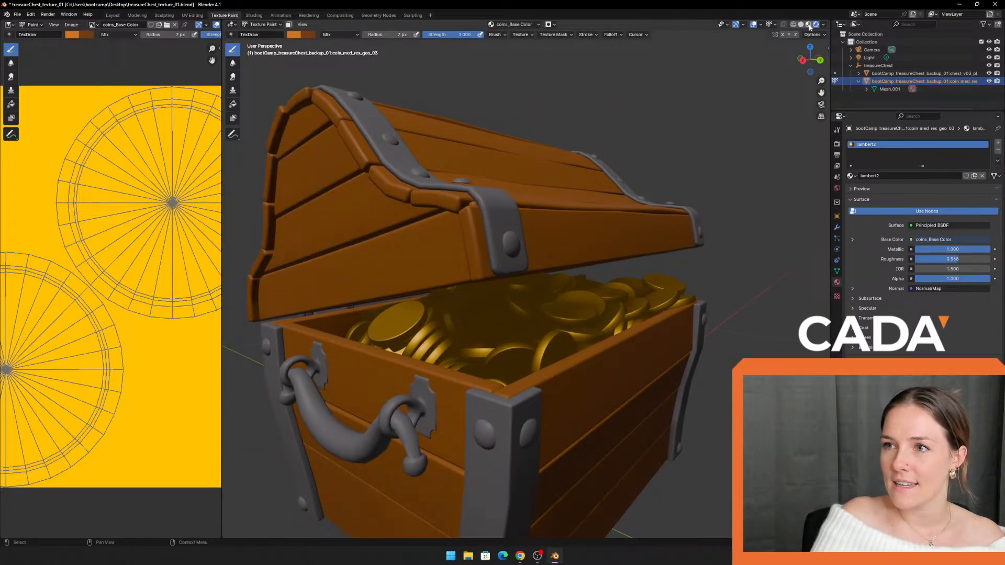
{"action": "left_click", "coordinate": [810, 24]}
{"action": "mouse_move", "coordinate": [985, 249]}
{"action": "left_mouse_down"}
{"action": "mouse_move", "coordinate": [915, 250]}
{"action": "mouse_move", "coordinate": [989, 249]}
{"action": "mouse_move", "coordinate": [964, 259]}
{"action": "mouse_move", "coordinate": [981, 260]}
{"action": "left_mouse_up"}
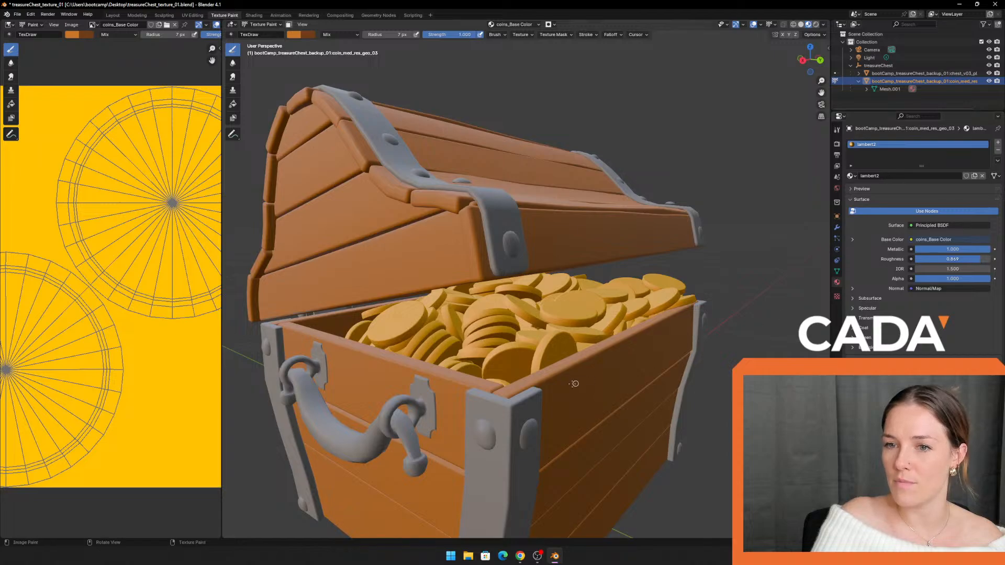
{"action": "scroll", "coordinate": [564, 322], "scroll_direction": "up", "scroll_amount": 2}
{"action": "middle_click_drag", "start_coordinate": [564, 322], "coordinate": [916, 273]}
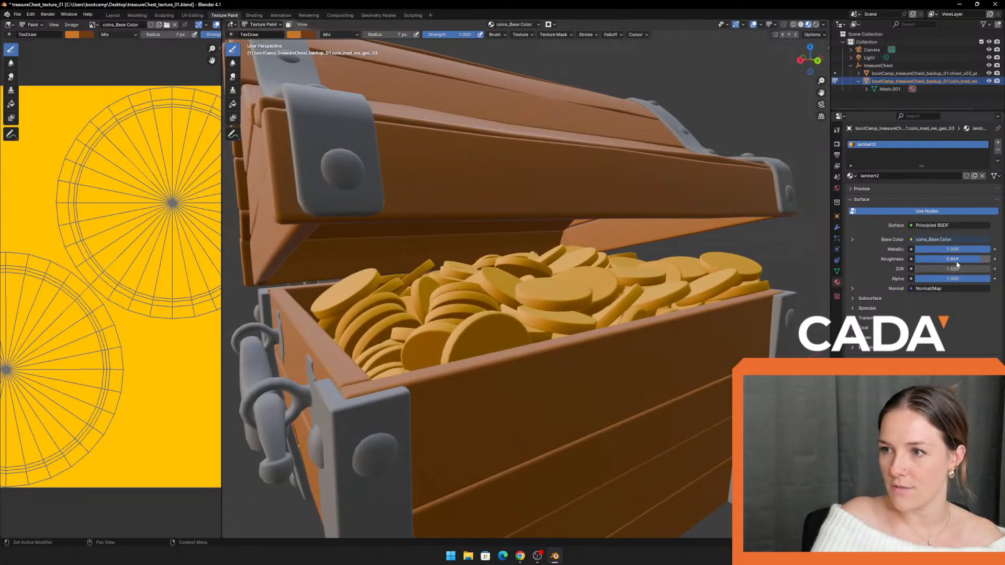
{"action": "left_click_drag", "start_coordinate": [981, 259], "coordinate": [915, 259]}
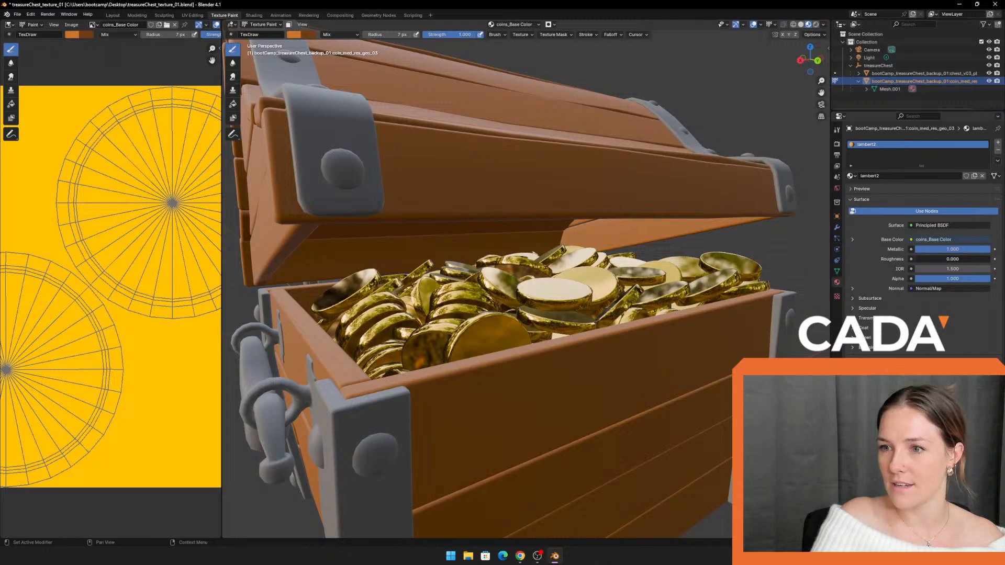
Step: Inspect the environment reflections on the glossy coins up close and from several angles around the chest
{"action": "scroll", "coordinate": [264, 289], "scroll_direction": "up", "scroll_amount": 6}
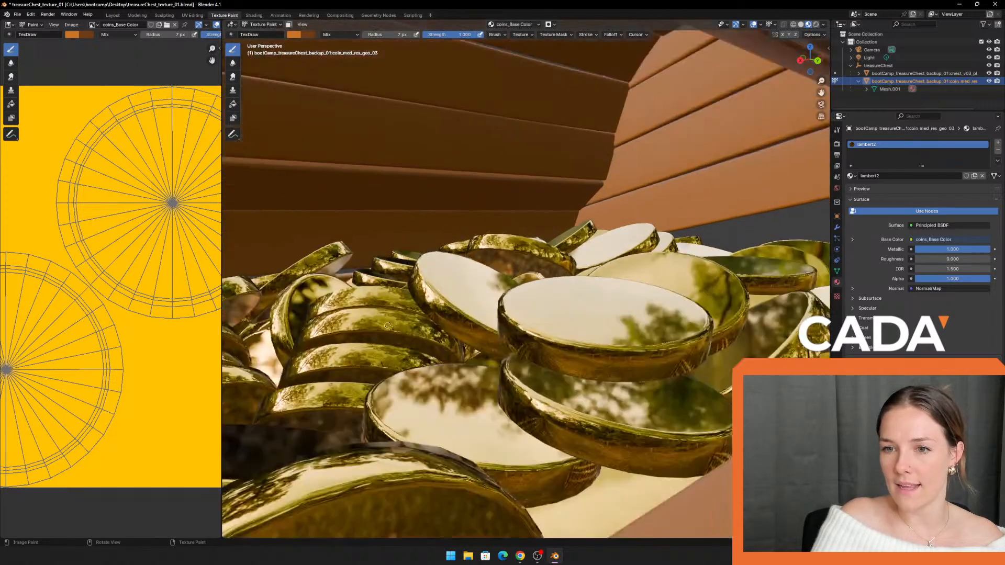
{"action": "middle_click_drag", "start_coordinate": [498, 368], "coordinate": [642, 332]}
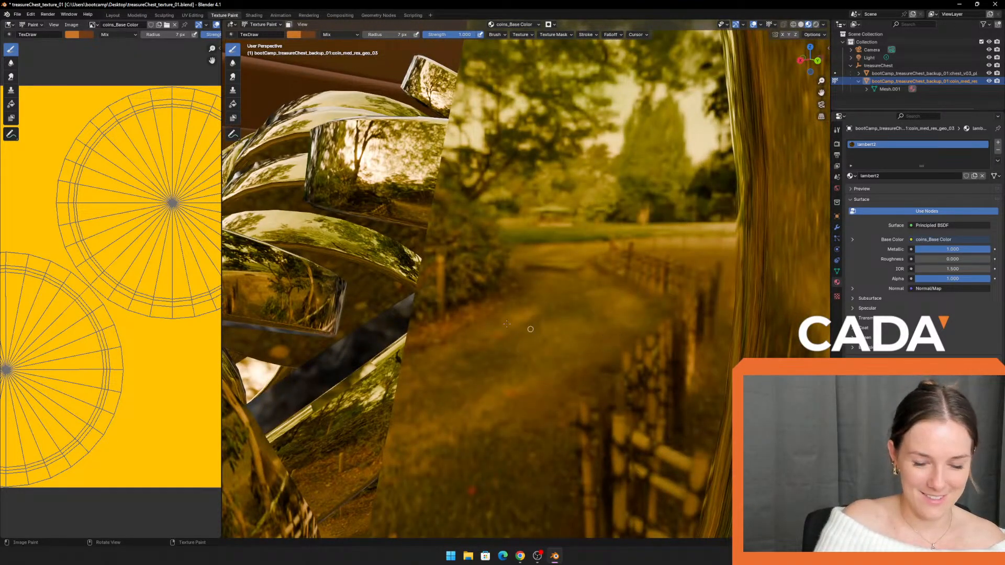
{"action": "scroll", "coordinate": [517, 250], "scroll_direction": "down", "scroll_amount": 10}
{"action": "middle_click_drag", "start_coordinate": [697, 278], "coordinate": [668, 283]}
{"action": "scroll", "coordinate": [668, 283], "scroll_direction": "up", "scroll_amount": 2}
{"action": "scroll", "coordinate": [668, 283], "scroll_direction": "up", "scroll_amount": 5}
{"action": "scroll", "coordinate": [677, 274], "scroll_direction": "down", "scroll_amount": 5}
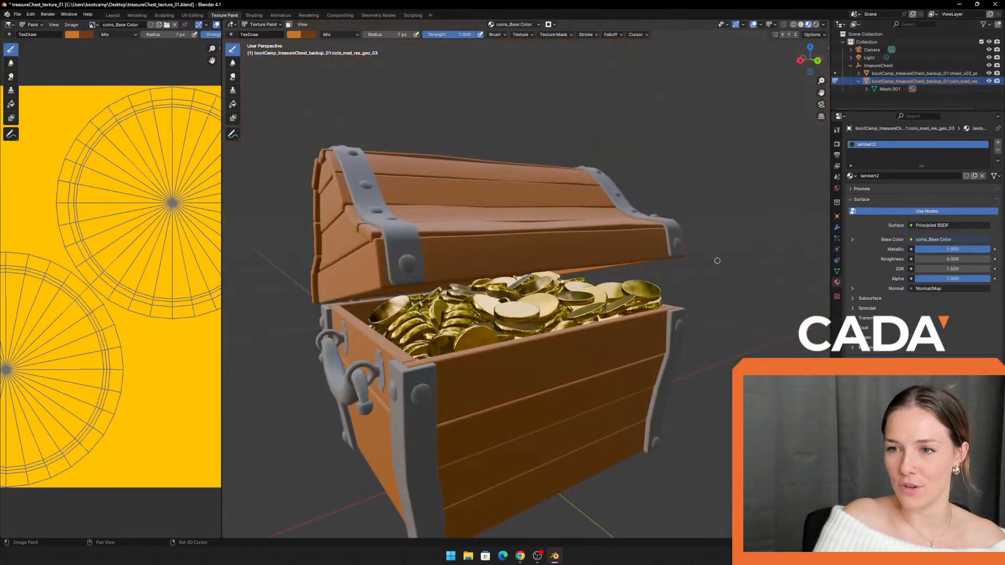
{"action": "scroll", "coordinate": [676, 273], "scroll_direction": "up", "scroll_amount": 8}
{"action": "middle_click_drag", "start_coordinate": [676, 274], "coordinate": [501, 186]}
{"action": "middle_click_drag", "start_coordinate": [522, 142], "coordinate": [518, 230], "text": "ctrl"}
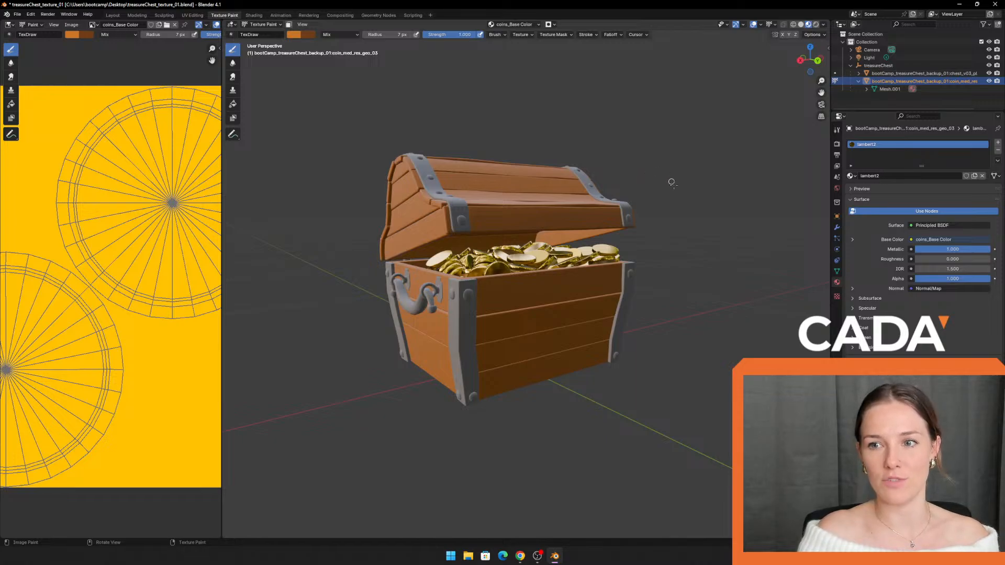
Step: Compare how the glossy coins in the chest look from far away and at close range
{"action": "scroll", "coordinate": [672, 183], "scroll_direction": "down", "scroll_amount": 10}
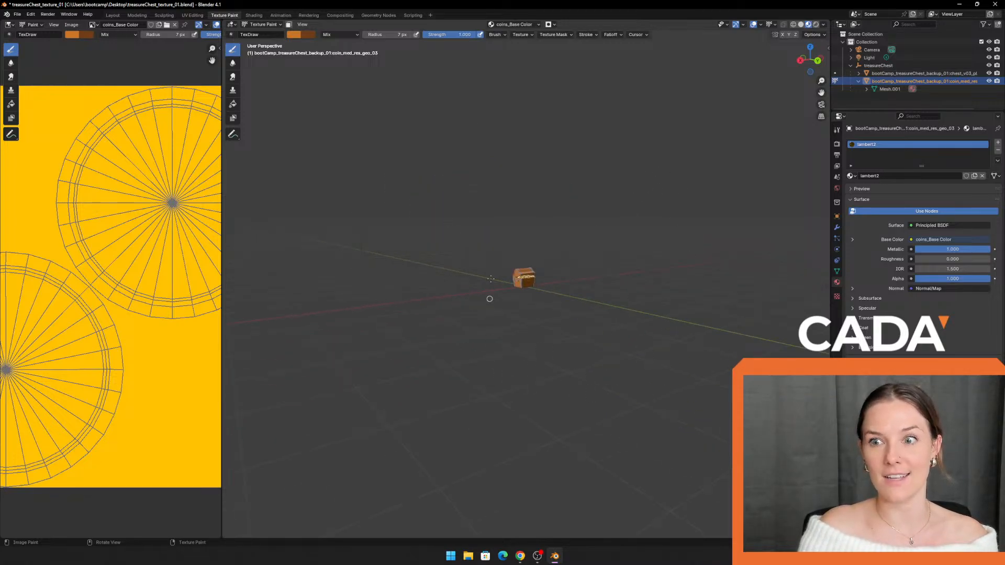
{"action": "scroll", "coordinate": [490, 299], "scroll_direction": "up", "scroll_amount": 8}
{"action": "scroll", "coordinate": [465, 199], "scroll_direction": "down", "scroll_amount": 5}
{"action": "scroll", "coordinate": [461, 215], "scroll_direction": "up", "scroll_amount": 10}
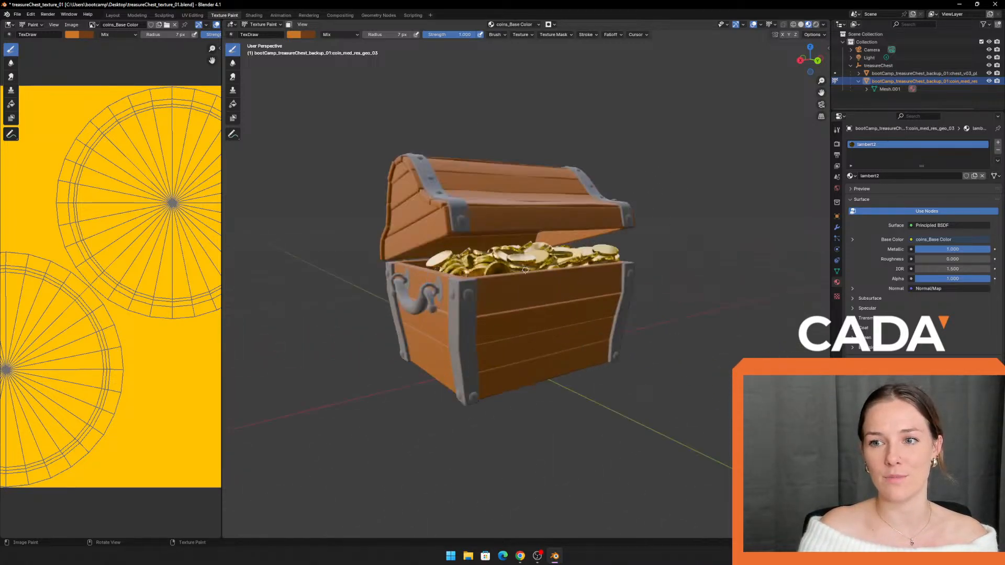
{"action": "scroll", "coordinate": [499, 254], "scroll_direction": "up", "scroll_amount": 8}
{"action": "middle_click_drag", "start_coordinate": [528, 188], "coordinate": [500, 340], "text": "shift"}
{"action": "scroll", "coordinate": [474, 334], "scroll_direction": "down", "scroll_amount": 8}
{"action": "scroll", "coordinate": [475, 335], "scroll_direction": "up", "scroll_amount": 8}
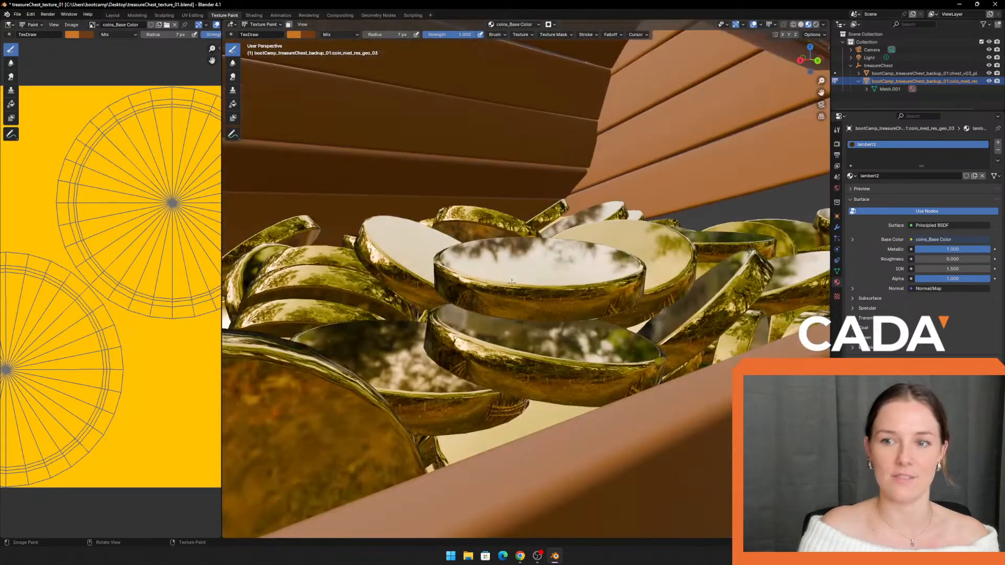
Step: Raise the coin material's Roughness and fine-tune it to 0.150 while checking the coins from different angles
{"action": "scroll", "coordinate": [474, 335], "scroll_direction": "down", "scroll_amount": 8}
{"action": "left_click_drag", "start_coordinate": [920, 259], "coordinate": [942, 259]}
{"action": "scroll", "coordinate": [558, 322], "scroll_direction": "up", "scroll_amount": 6}
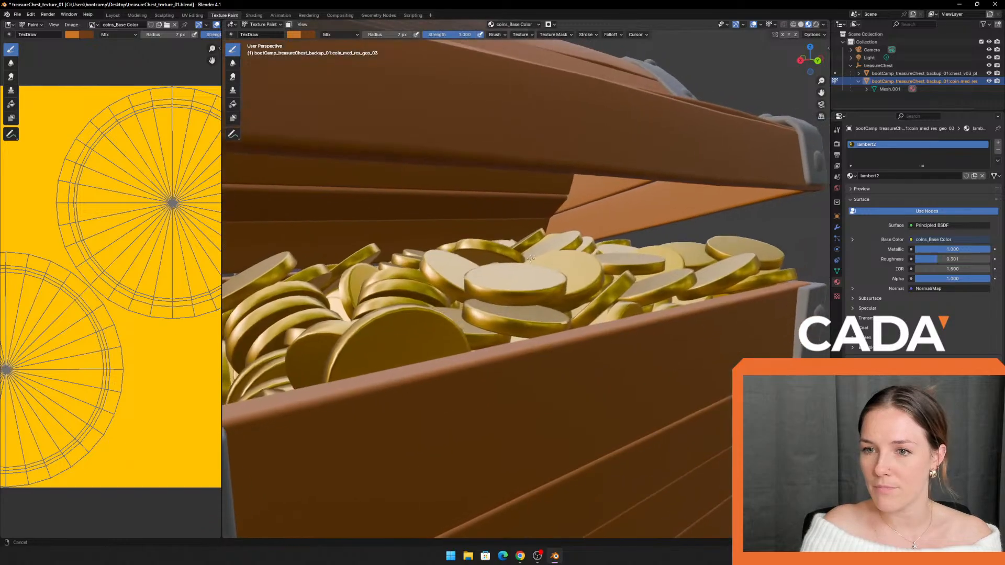
{"action": "middle_click_drag", "start_coordinate": [559, 322], "coordinate": [579, 338]}
{"action": "left_click_drag", "start_coordinate": [937, 259], "coordinate": [927, 260]}
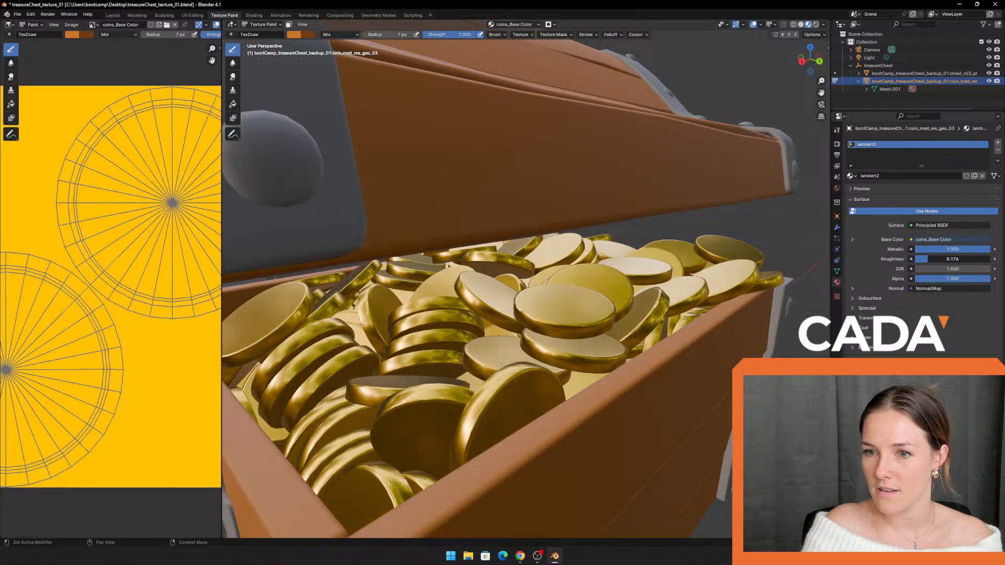
{"action": "scroll", "coordinate": [503, 303], "scroll_direction": "down", "scroll_amount": 9}
{"action": "middle_click_drag", "start_coordinate": [474, 285], "coordinate": [634, 302]}
{"action": "scroll", "coordinate": [634, 303], "scroll_direction": "up", "scroll_amount": 8}
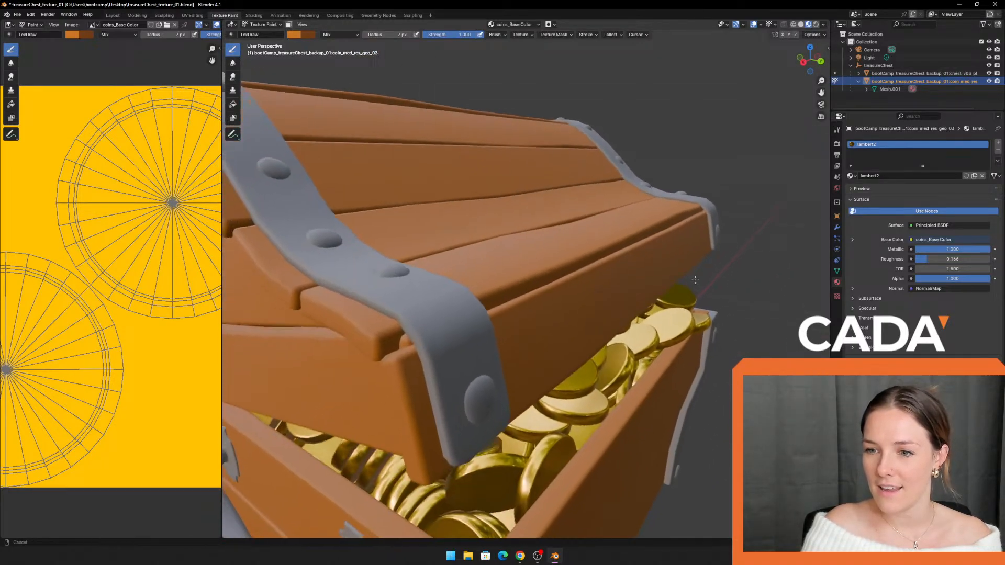
{"action": "left_click_drag", "start_coordinate": [925, 259], "coordinate": [922, 259]}
{"action": "scroll", "coordinate": [656, 294], "scroll_direction": "down", "scroll_amount": 8}
{"action": "middle_click_drag", "start_coordinate": [655, 294], "coordinate": [620, 291]}
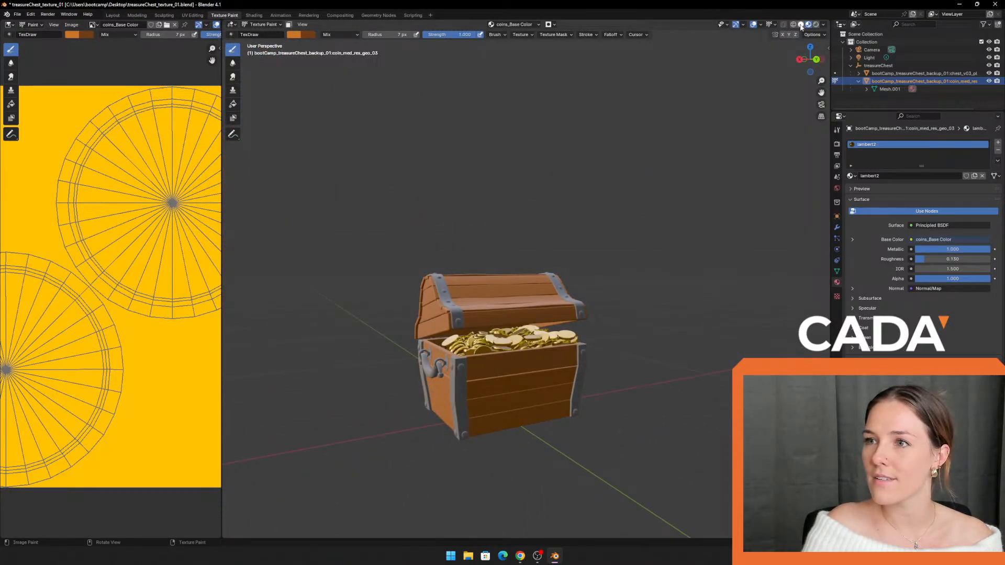
Step: Compare the chest and coins in Solid and Rendered shading, including a close view of the coins
{"action": "left_click", "coordinate": [801, 25]}
{"action": "scroll", "coordinate": [665, 314], "scroll_direction": "up", "scroll_amount": 5}
{"action": "mouse_move", "coordinate": [649, 346]}
{"action": "middle_mouse_down"}
{"action": "mouse_move", "coordinate": [664, 272]}
{"action": "mouse_move", "coordinate": [686, 270]}
{"action": "middle_mouse_up"}
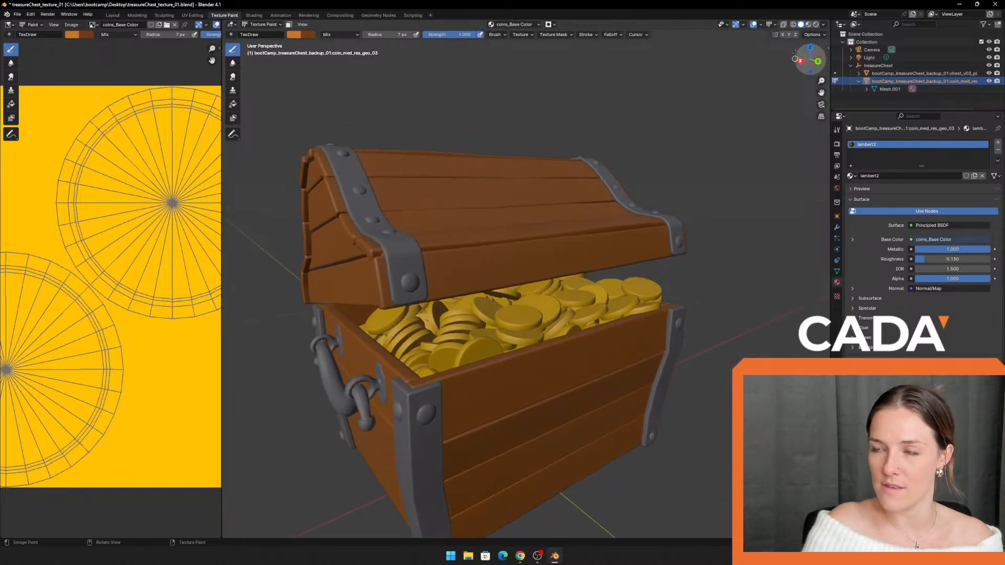
{"action": "left_click", "coordinate": [815, 24]}
{"action": "mouse_move", "coordinate": [724, 242]}
{"action": "middle_mouse_down"}
{"action": "mouse_move", "coordinate": [731, 230]}
{"action": "mouse_move", "coordinate": [676, 233]}
{"action": "mouse_move", "coordinate": [724, 231]}
{"action": "middle_mouse_up"}
{"action": "scroll", "coordinate": [620, 337], "scroll_direction": "up", "scroll_amount": 6}
{"action": "middle_click_drag", "start_coordinate": [564, 411], "coordinate": [631, 291]}
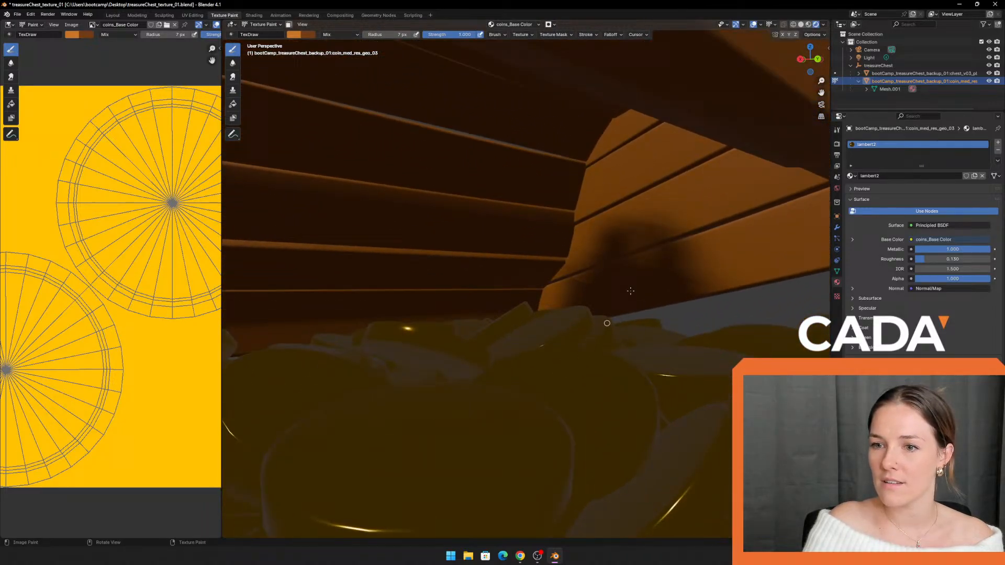
Step: Return the 3D viewport to Material Preview shading and frame the whole chest
{"action": "left_click", "coordinate": [808, 25]}
{"action": "key", "text": "shift+c"}
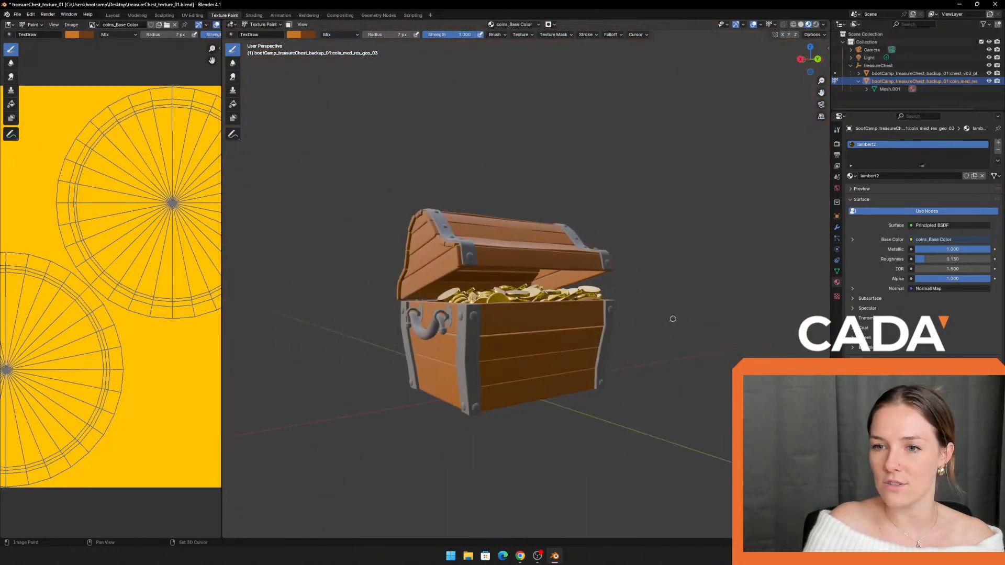
{"action": "middle_click_drag", "start_coordinate": [657, 288], "coordinate": [680, 290], "text": "shift"}
{"action": "scroll", "coordinate": [680, 284], "scroll_direction": "up", "scroll_amount": 3}
{"action": "mouse_move", "coordinate": [709, 245]}
{"action": "middle_mouse_down", "text": "shift"}
{"action": "mouse_move", "coordinate": [691, 225]}
{"action": "mouse_move", "coordinate": [702, 248]}
{"action": "mouse_move", "coordinate": [601, 226]}
{"action": "mouse_move", "coordinate": [692, 237]}
{"action": "middle_mouse_up", "text": "shift"}
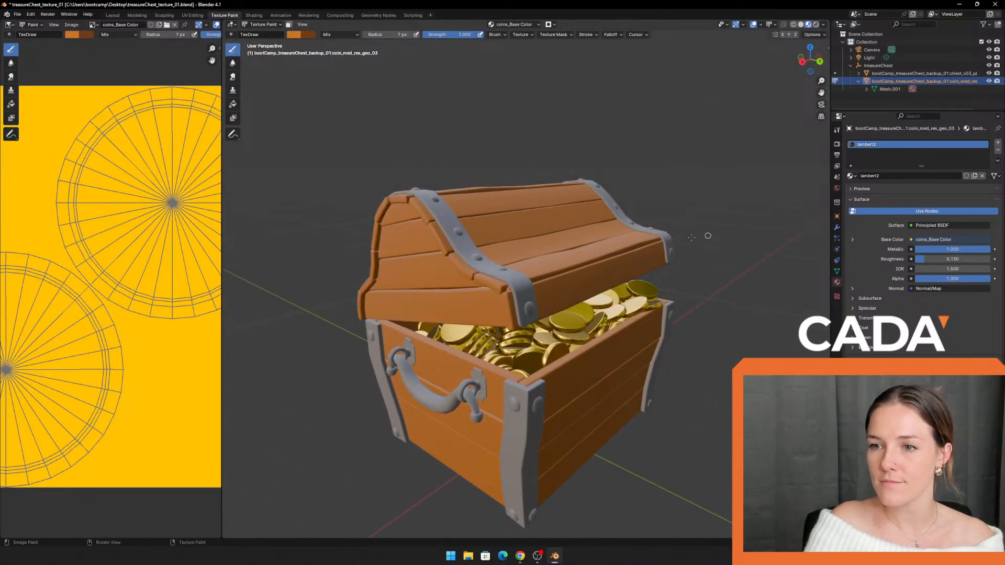
Step: Enlarge the image editor, sample the coin texture's yellow, and shift the brush colour to a darker orange with hue 0.092 and saturation 0.870
{"action": "left_click_drag", "start_coordinate": [222, 331], "coordinate": [575, 332]}
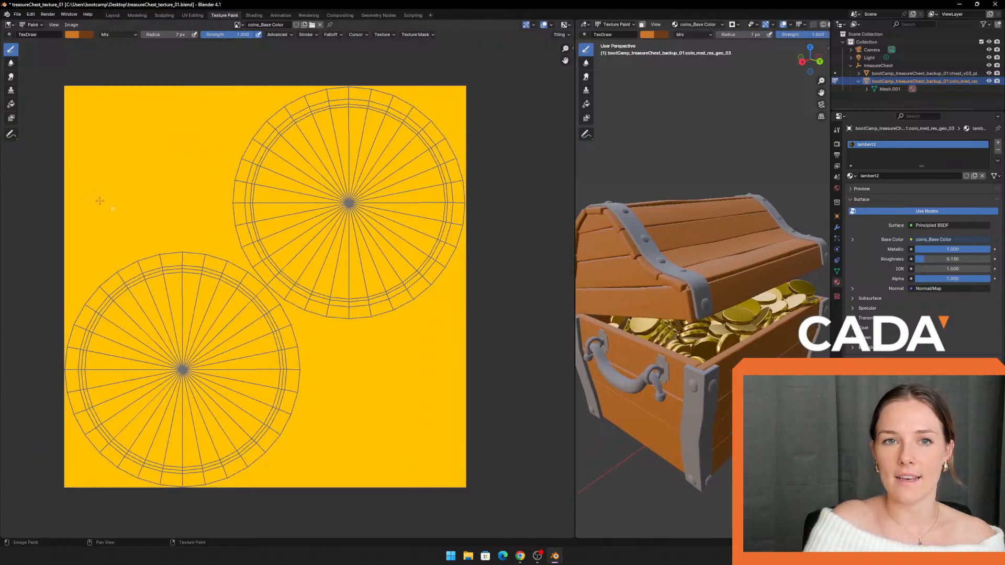
{"action": "left_click", "coordinate": [76, 37]}
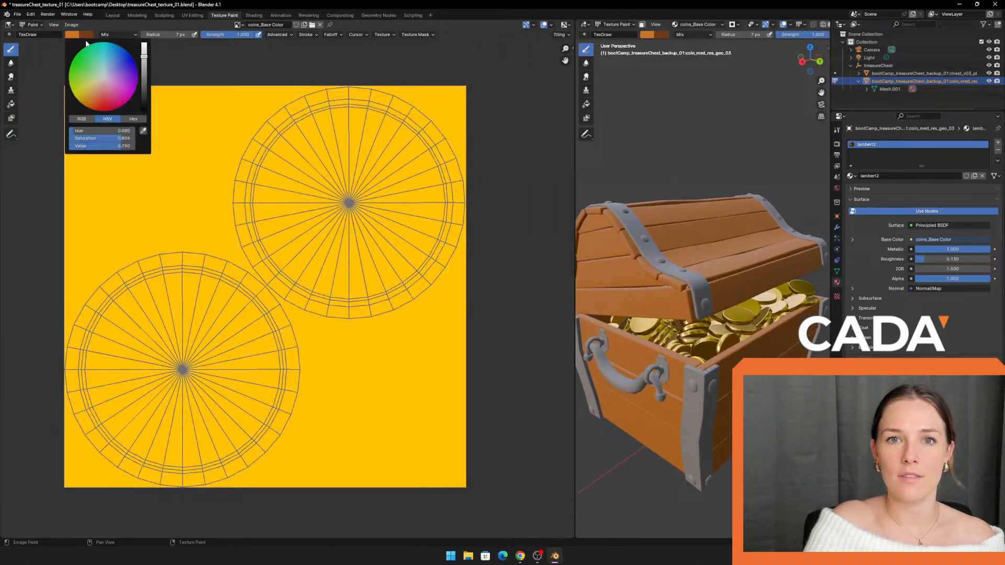
{"action": "left_click", "coordinate": [143, 130]}
{"action": "left_click", "coordinate": [139, 119]}
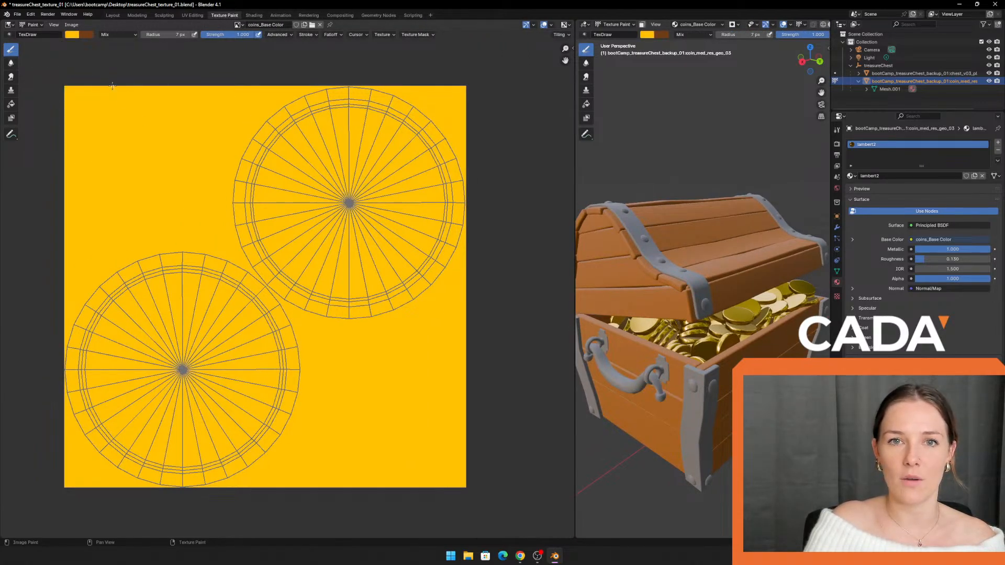
{"action": "left_click", "coordinate": [74, 37]}
{"action": "left_click", "coordinate": [145, 71]}
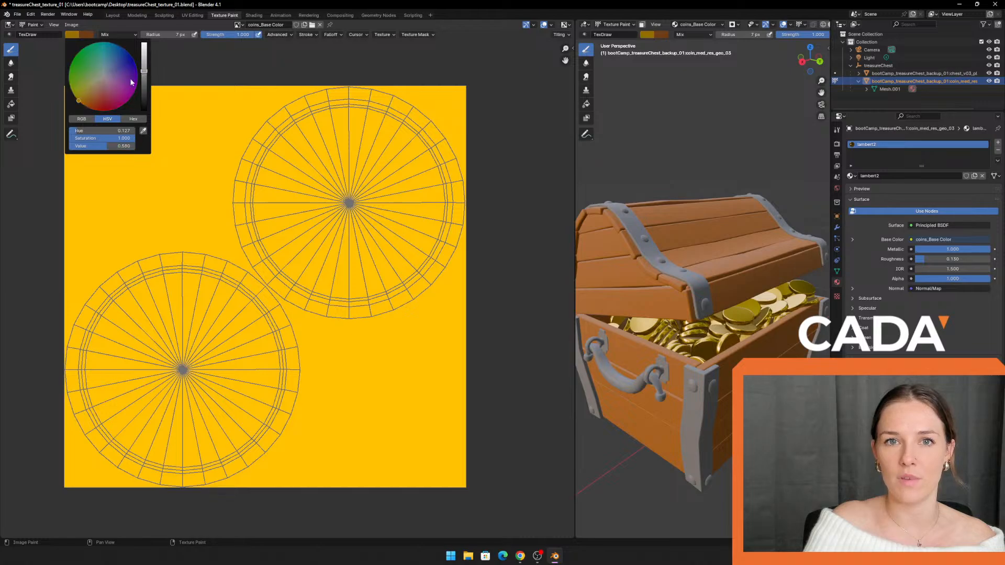
{"action": "left_click", "coordinate": [87, 103]}
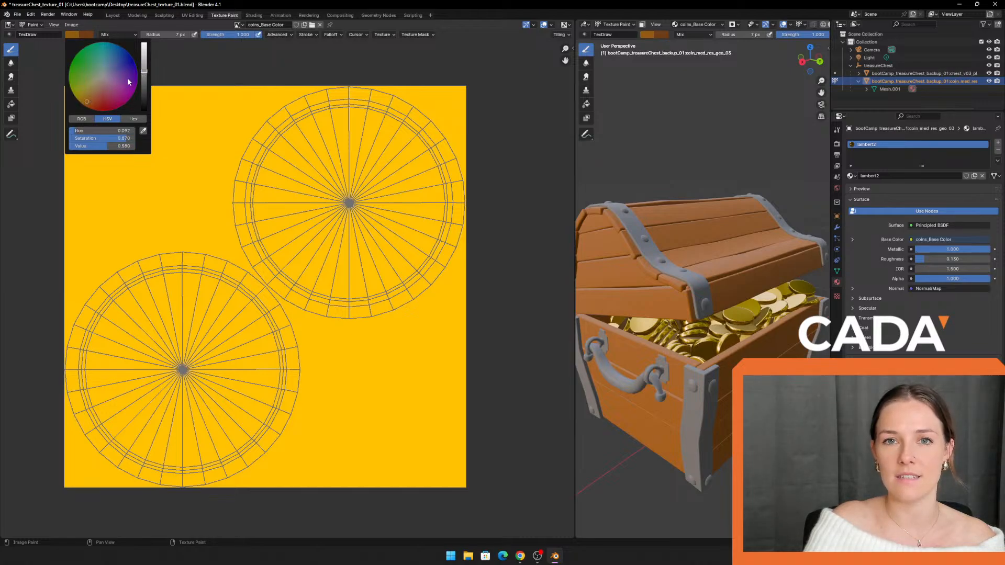
{"action": "left_click_drag", "start_coordinate": [144, 65], "coordinate": [152, 34]}
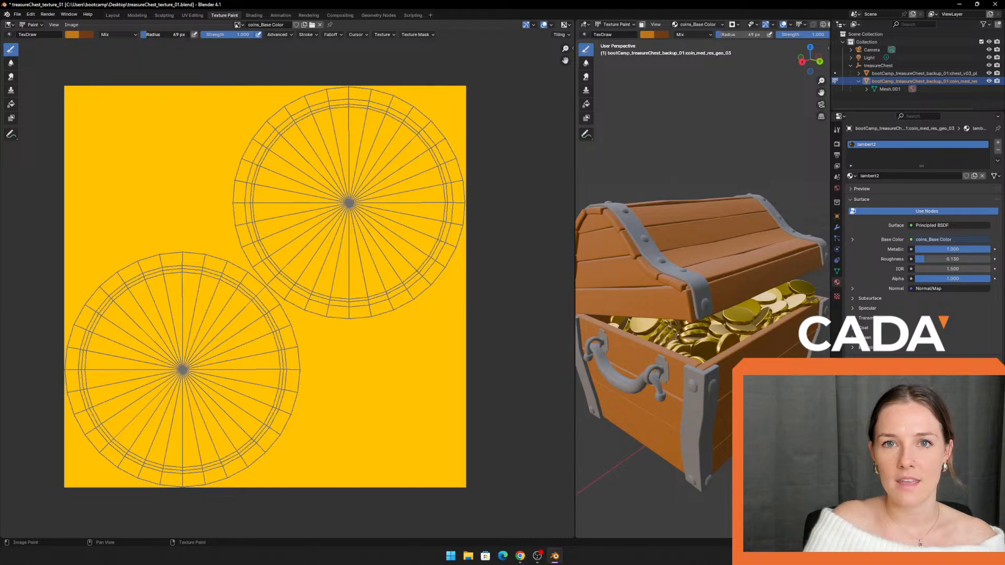
Step: Set the brush radius to 69 px and paint two arched eyes and a wide smile on the lower-left coin face of the texture
{"action": "scroll", "coordinate": [120, 354], "scroll_direction": "up", "scroll_amount": 2}
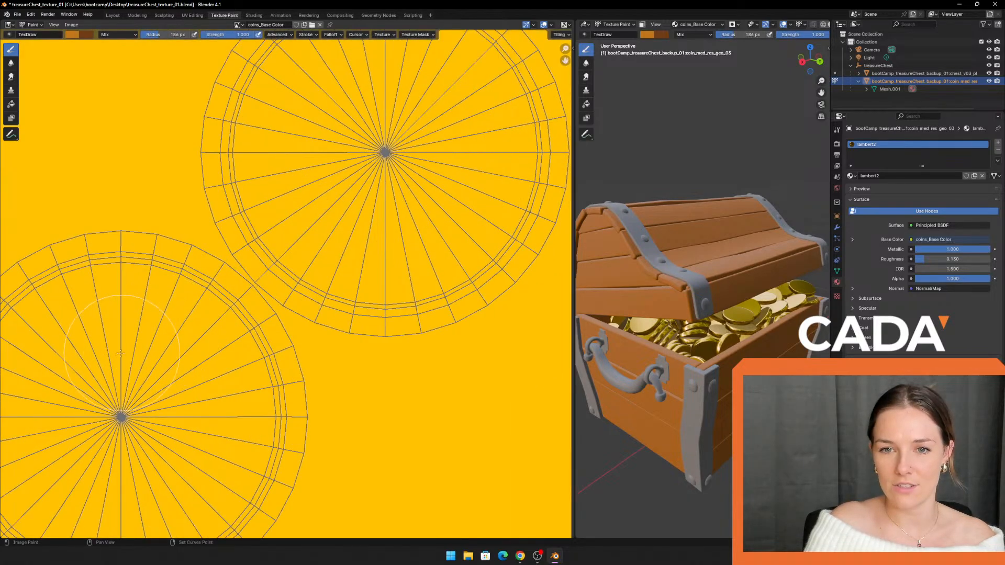
{"action": "middle_click_drag", "start_coordinate": [130, 335], "coordinate": [251, 189]}
{"action": "left_click_drag", "start_coordinate": [160, 35], "coordinate": [148, 34]}
{"action": "mouse_move", "coordinate": [117, 226]}
{"action": "left_mouse_down"}
{"action": "mouse_move", "coordinate": [157, 162]}
{"action": "mouse_move", "coordinate": [221, 230]}
{"action": "left_mouse_up"}
{"action": "mouse_move", "coordinate": [282, 241]}
{"action": "left_mouse_down"}
{"action": "mouse_move", "coordinate": [294, 191]}
{"action": "mouse_move", "coordinate": [366, 212]}
{"action": "mouse_move", "coordinate": [381, 244]}
{"action": "left_mouse_up"}
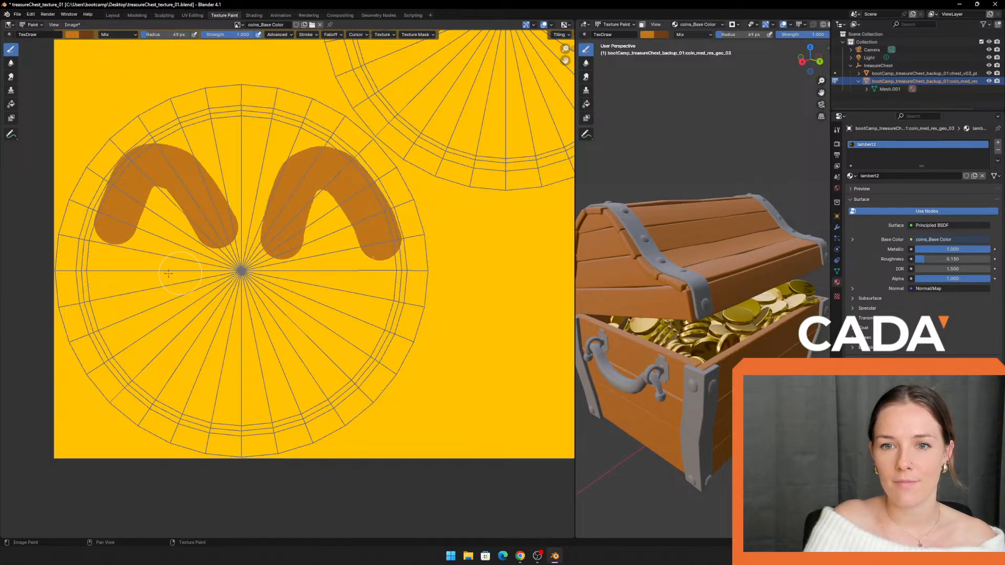
{"action": "mouse_move", "coordinate": [147, 283]}
{"action": "left_mouse_down"}
{"action": "mouse_move", "coordinate": [262, 361]}
{"action": "mouse_move", "coordinate": [309, 303]}
{"action": "left_mouse_up"}
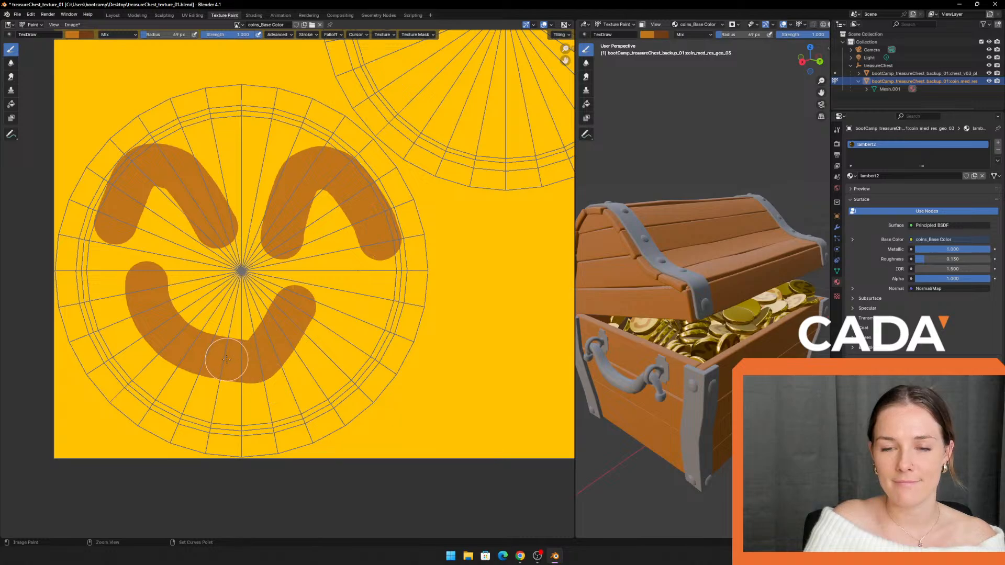
{"action": "key", "text": "ctrl+z"}
{"action": "mouse_move", "coordinate": [87, 264]}
{"action": "left_mouse_down"}
{"action": "mouse_move", "coordinate": [225, 364]}
{"action": "mouse_move", "coordinate": [373, 297]}
{"action": "left_mouse_up"}
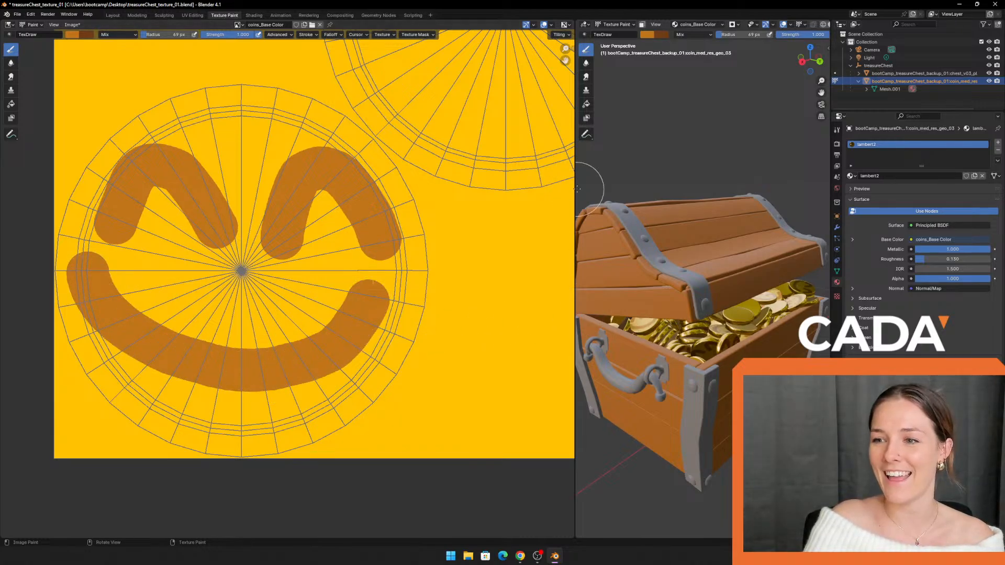
{"action": "middle_click_drag", "start_coordinate": [391, 102], "coordinate": [173, 346]}
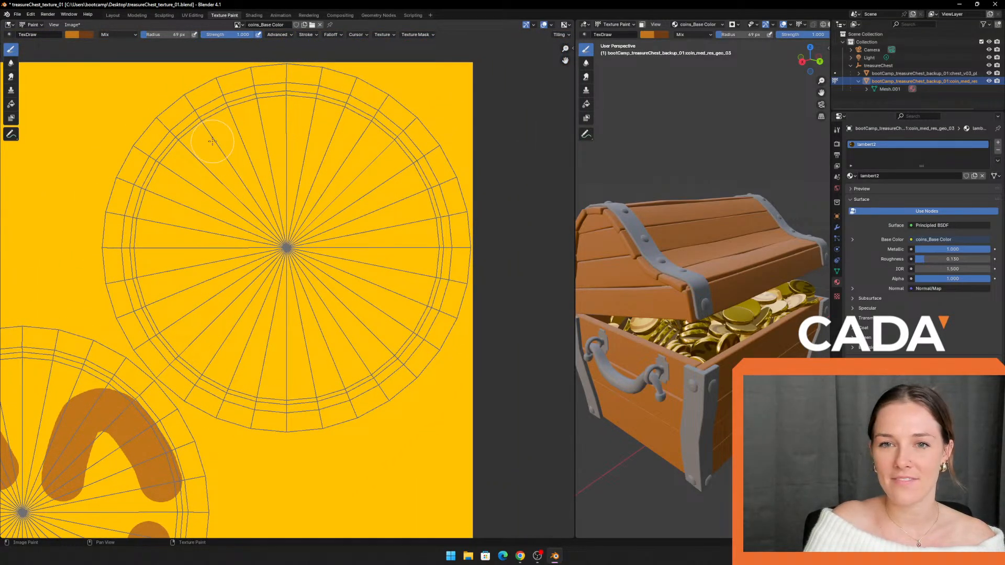
{"action": "left_click_drag", "start_coordinate": [179, 142], "coordinate": [178, 251]}
{"action": "left_click_drag", "start_coordinate": [135, 188], "coordinate": [221, 183]}
{"action": "key", "text": "ctrl+z"}
{"action": "key", "text": "ctrl+z"}
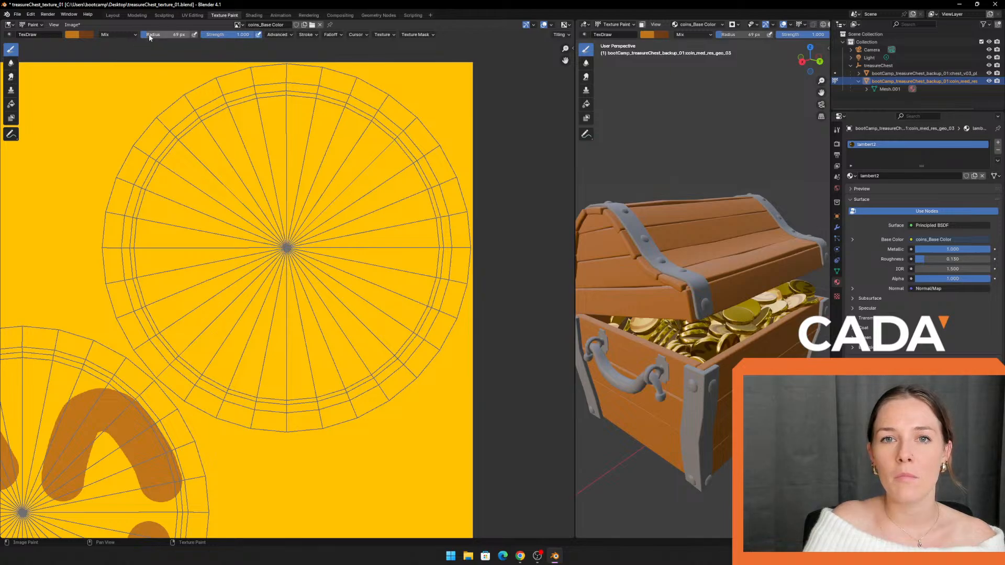
Step: Reduce the brush radius to 42 px and paint the letters "thx" on the upper-right coin face of the texture
{"action": "key", "text": "bracketleft"}
{"action": "left_click_drag", "start_coordinate": [173, 137], "coordinate": [204, 369]}
{"action": "left_click_drag", "start_coordinate": [145, 215], "coordinate": [199, 199]}
{"action": "mouse_move", "coordinate": [218, 140]}
{"action": "left_mouse_down"}
{"action": "mouse_move", "coordinate": [230, 212]}
{"action": "mouse_move", "coordinate": [278, 246]}
{"action": "mouse_move", "coordinate": [302, 303]}
{"action": "left_mouse_up"}
{"action": "left_click_drag", "start_coordinate": [309, 204], "coordinate": [416, 261]}
{"action": "left_click_drag", "start_coordinate": [383, 193], "coordinate": [352, 295]}
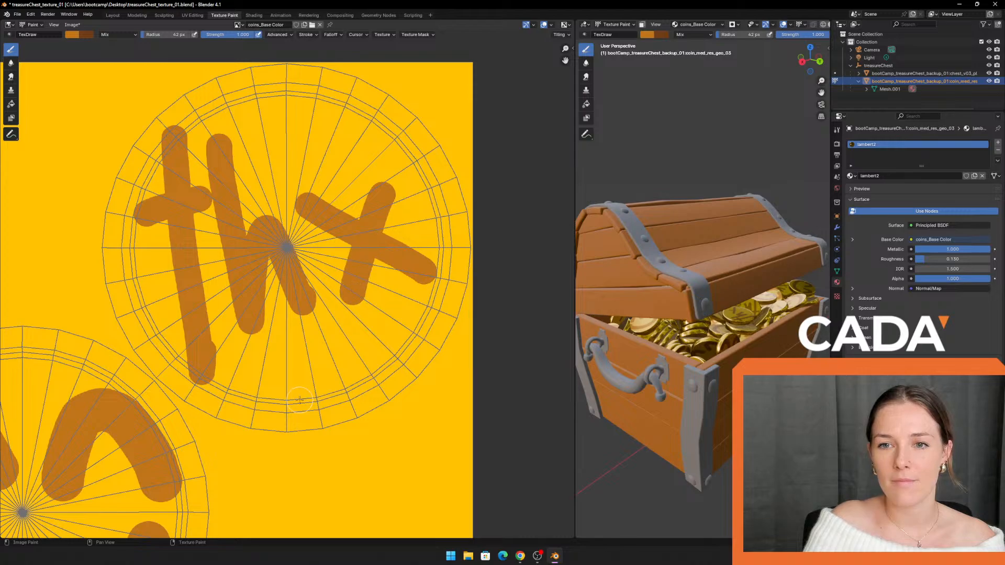
Step: Enlarge the 3D viewport and inspect the painted smiley and lettering on the coins inside the chest
{"action": "scroll", "coordinate": [287, 401], "scroll_direction": "down", "scroll_amount": 5}
{"action": "mouse_move", "coordinate": [240, 379]}
{"action": "middle_mouse_down"}
{"action": "mouse_move", "coordinate": [288, 305]}
{"action": "mouse_move", "coordinate": [273, 365]}
{"action": "middle_mouse_up"}
{"action": "scroll", "coordinate": [288, 304], "scroll_direction": "up", "scroll_amount": 2}
{"action": "left_click_drag", "start_coordinate": [573, 180], "coordinate": [276, 179]}
{"action": "scroll", "coordinate": [656, 411], "scroll_direction": "up", "scroll_amount": 6}
{"action": "scroll", "coordinate": [656, 410], "scroll_direction": "down", "scroll_amount": 6}
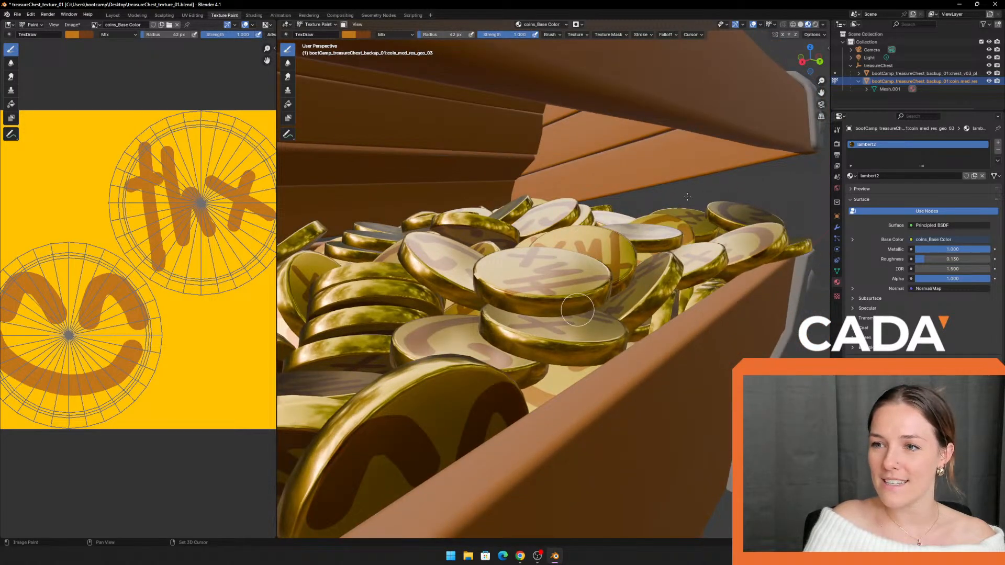
{"action": "mouse_move", "coordinate": [577, 310]}
{"action": "middle_mouse_down"}
{"action": "mouse_move", "coordinate": [700, 197]}
{"action": "mouse_move", "coordinate": [692, 203]}
{"action": "middle_mouse_up"}
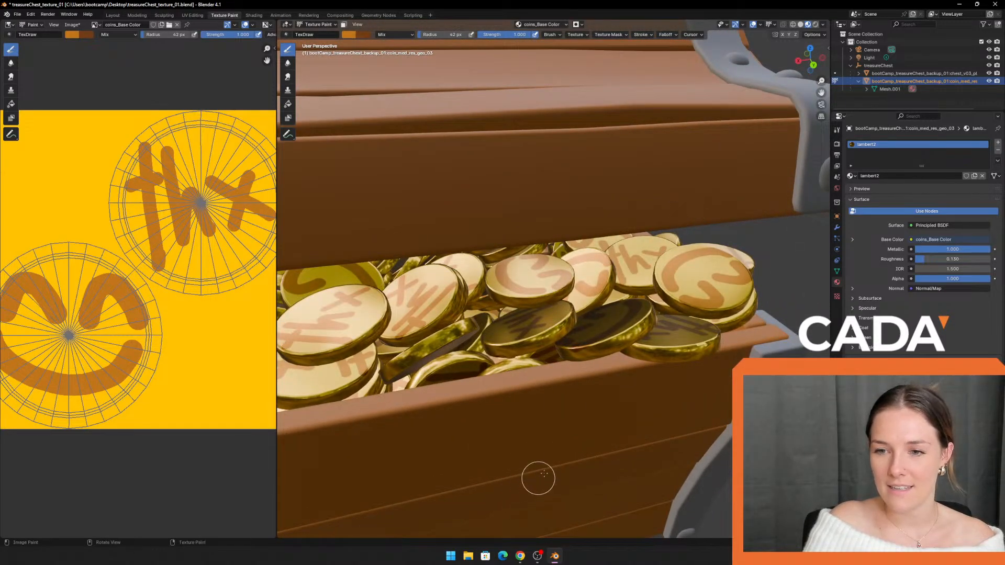
{"action": "middle_click_drag", "start_coordinate": [543, 375], "coordinate": [710, 358]}
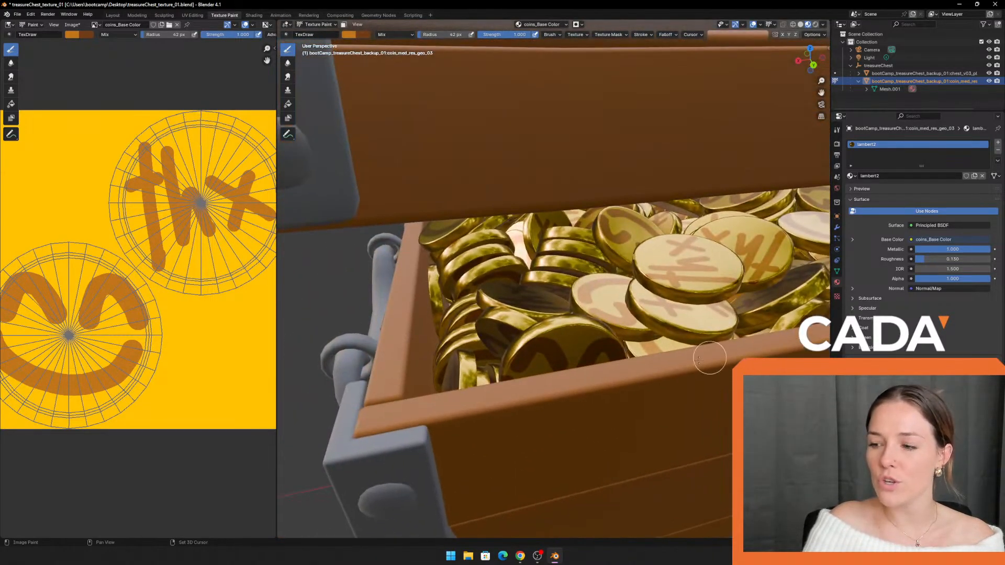
Step: Examine the painted coins up close and the whole treasure chest from the front, widening the image editor beside the 3D view
{"action": "scroll", "coordinate": [662, 358], "scroll_direction": "up", "scroll_amount": 5}
{"action": "middle_click_drag", "start_coordinate": [683, 309], "coordinate": [645, 300], "text": "shift"}
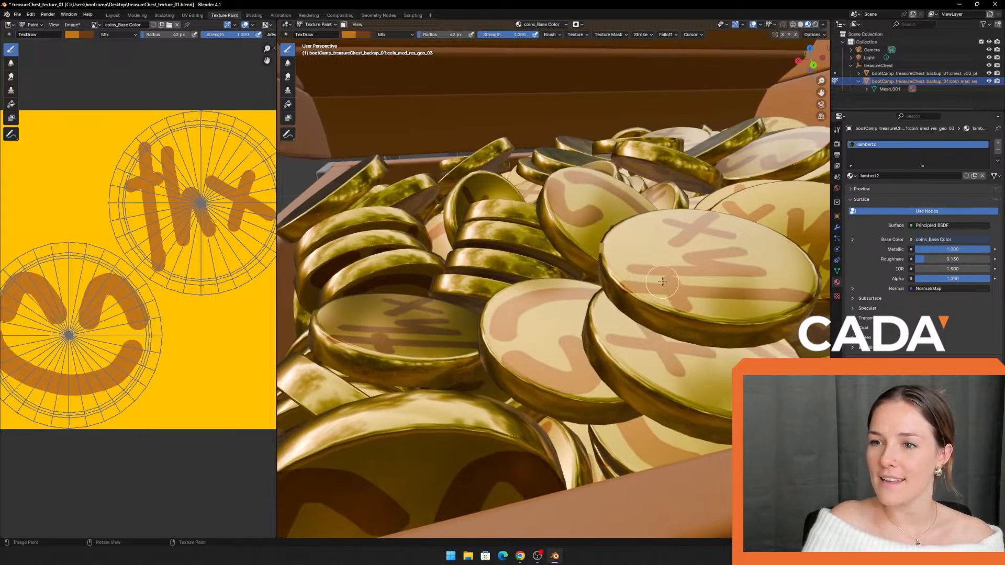
{"action": "mouse_move", "coordinate": [677, 234]}
{"action": "middle_mouse_down", "text": "shift"}
{"action": "mouse_move", "coordinate": [621, 230]}
{"action": "mouse_move", "coordinate": [658, 231]}
{"action": "mouse_move", "coordinate": [607, 266]}
{"action": "middle_mouse_up", "text": "shift"}
{"action": "scroll", "coordinate": [658, 231], "scroll_direction": "down", "scroll_amount": 7}
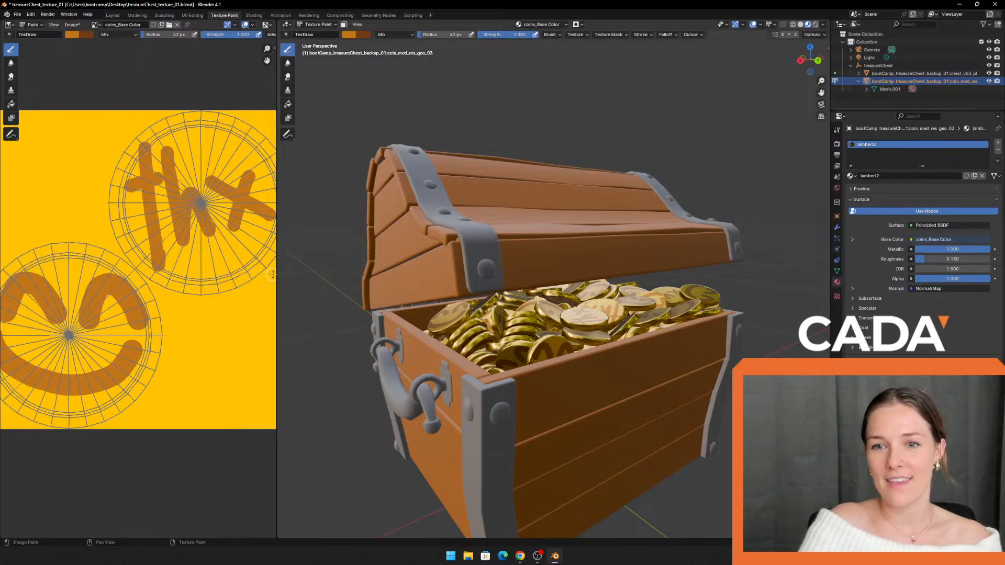
{"action": "mouse_move", "coordinate": [276, 272]}
{"action": "left_mouse_down"}
{"action": "mouse_move", "coordinate": [438, 321]}
{"action": "mouse_move", "coordinate": [387, 314]}
{"action": "left_mouse_up"}
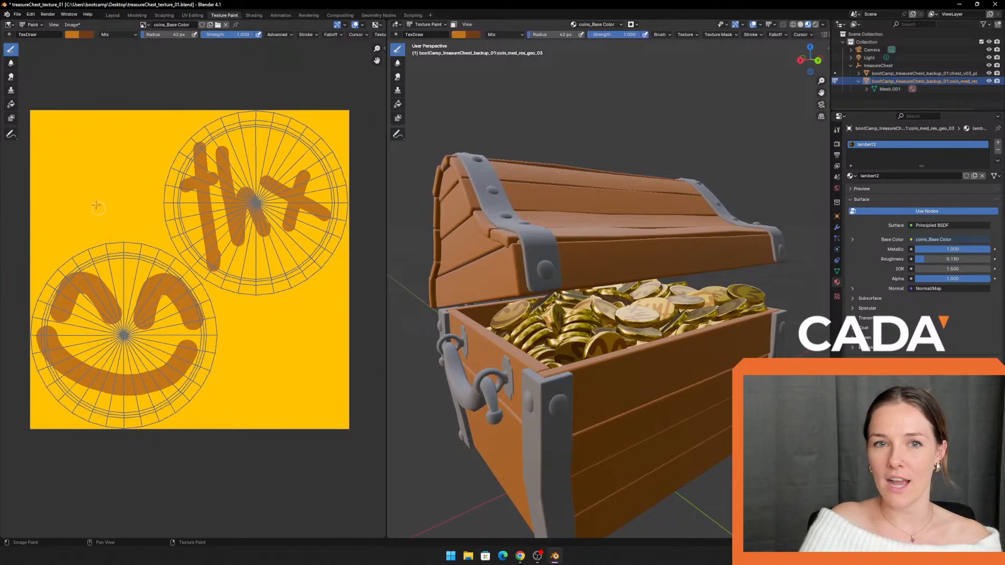
{"action": "middle_click_drag", "start_coordinate": [456, 134], "coordinate": [460, 105]}
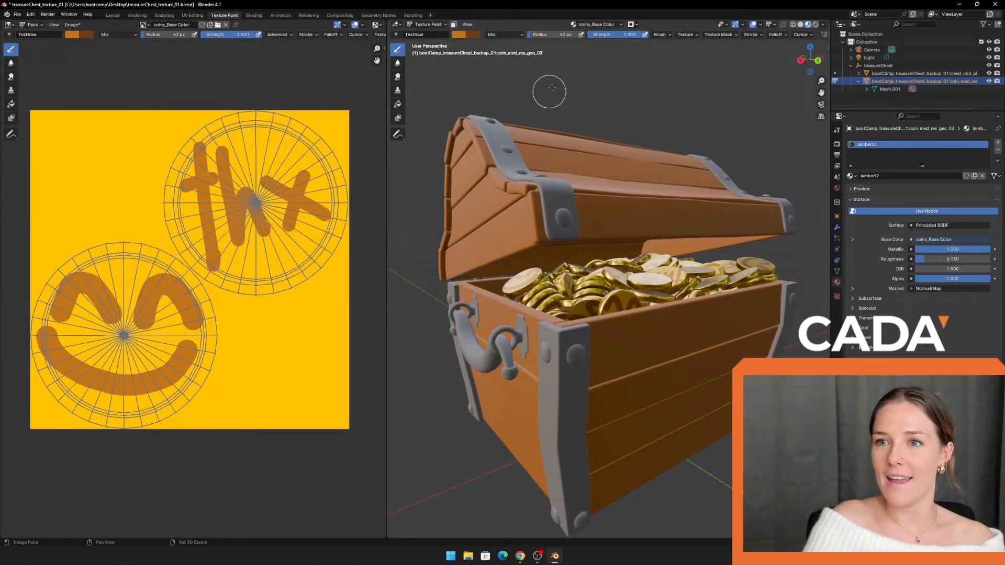
{"action": "middle_click_drag", "start_coordinate": [668, 85], "coordinate": [665, 85]}
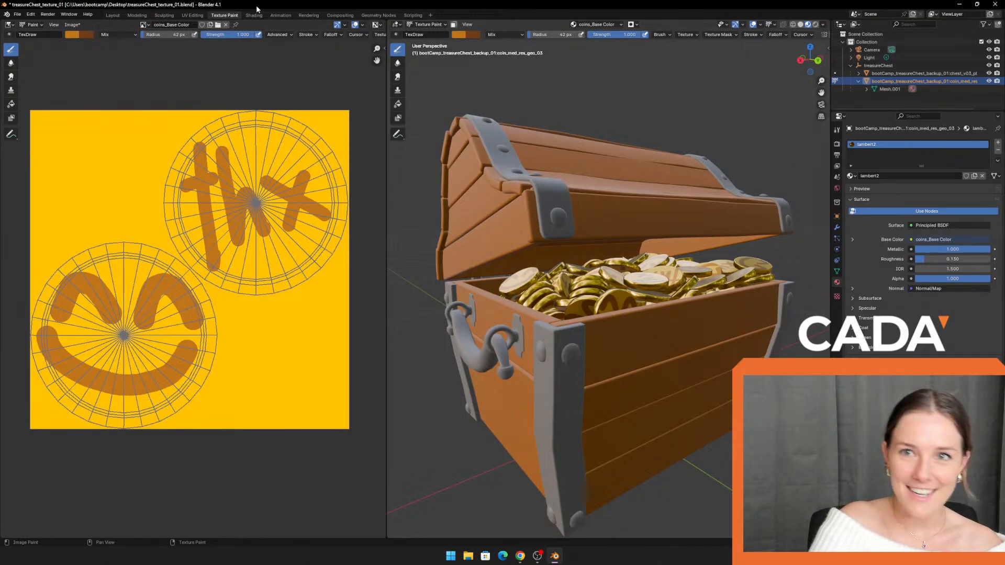
Step: Switch to the Layout workspace and select the chest mesh instead of the coins
{"action": "left_click", "coordinate": [113, 15]}
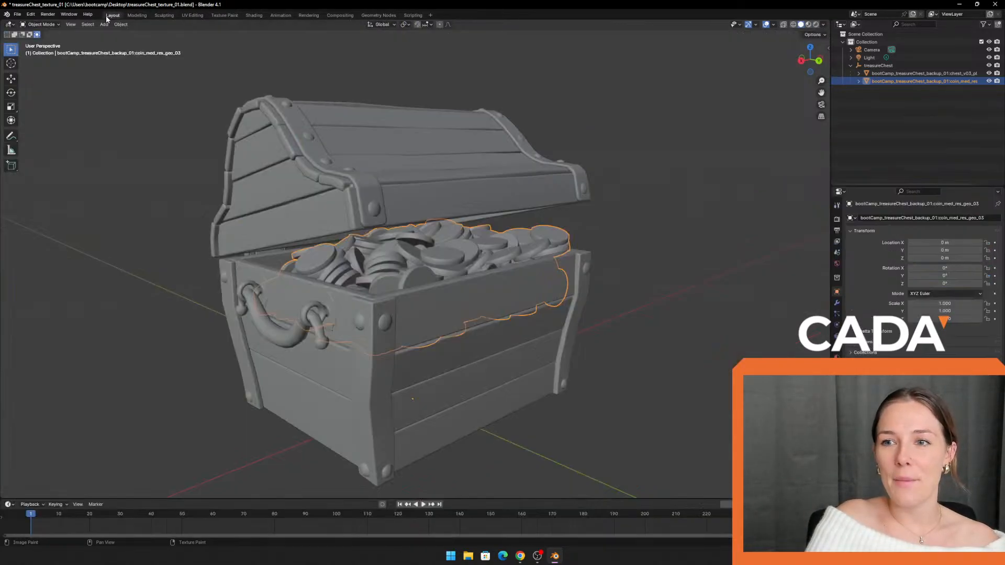
{"action": "left_click_drag", "start_coordinate": [570, 110], "coordinate": [491, 159]}
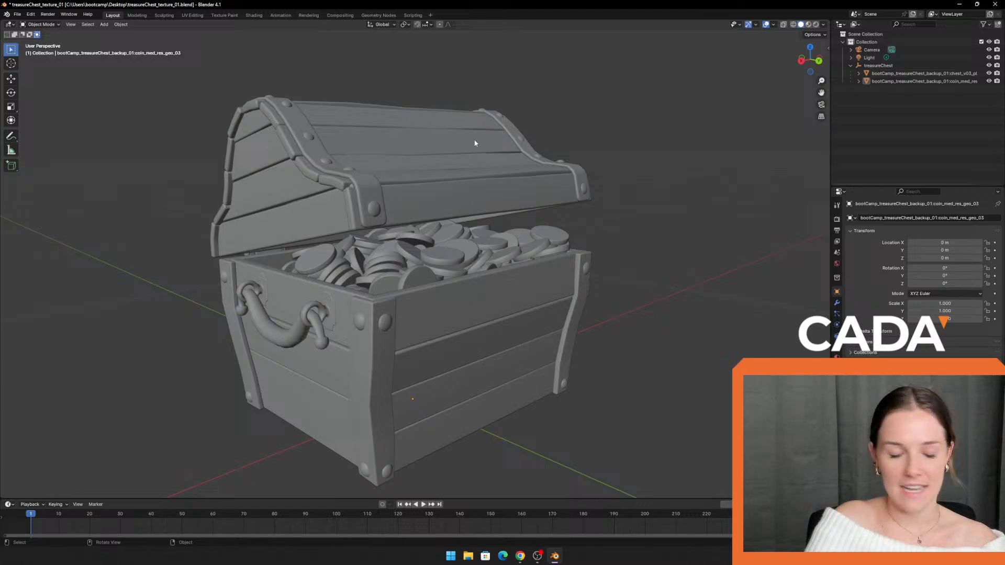
{"action": "left_click", "coordinate": [388, 126]}
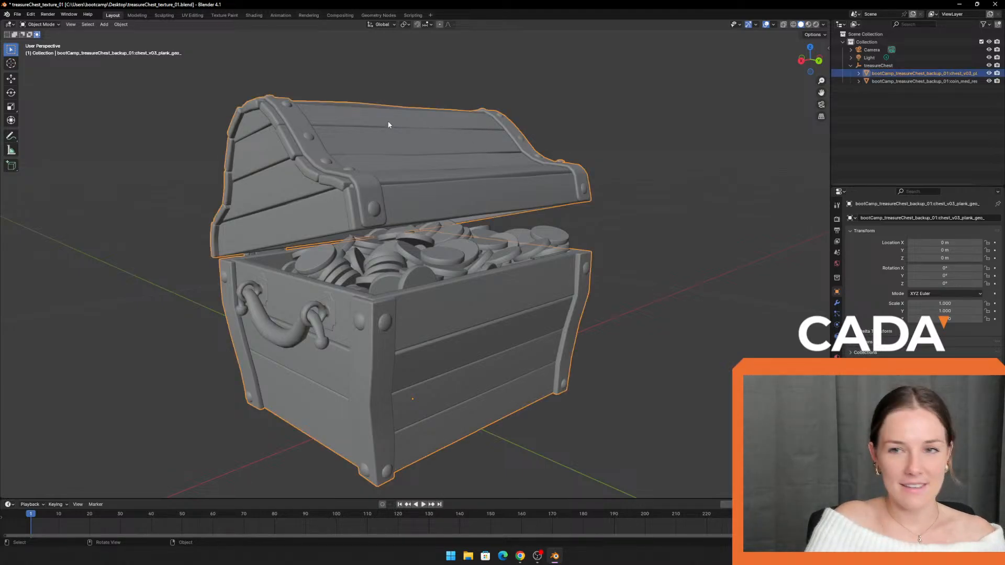
{"action": "key", "text": "a"}
{"action": "left_click", "coordinate": [388, 125]}
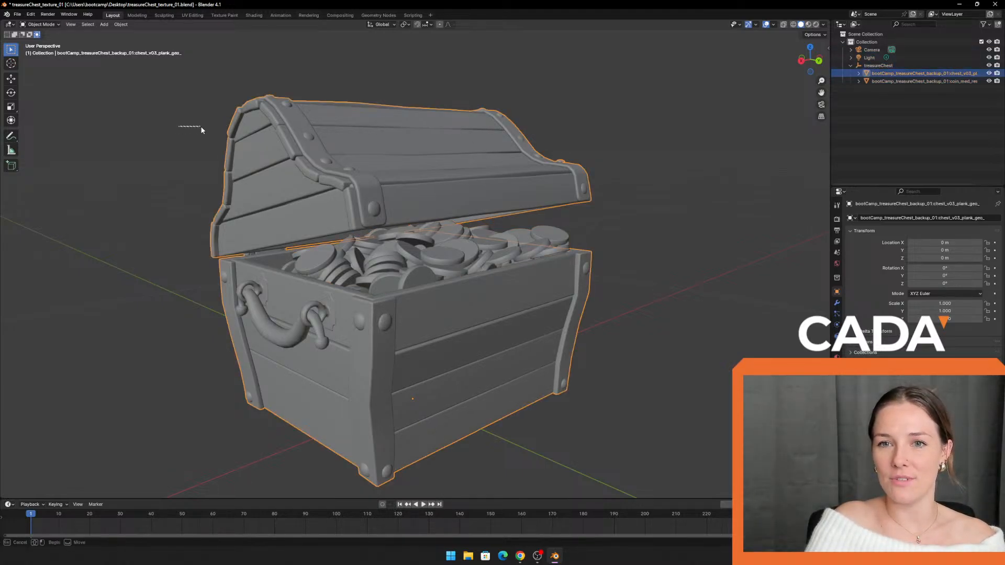
Step: Set the chest's UV display to edge selection in the UV Editing workspace, and return to the Texture Paint workspace
{"action": "left_click", "coordinate": [193, 15]}
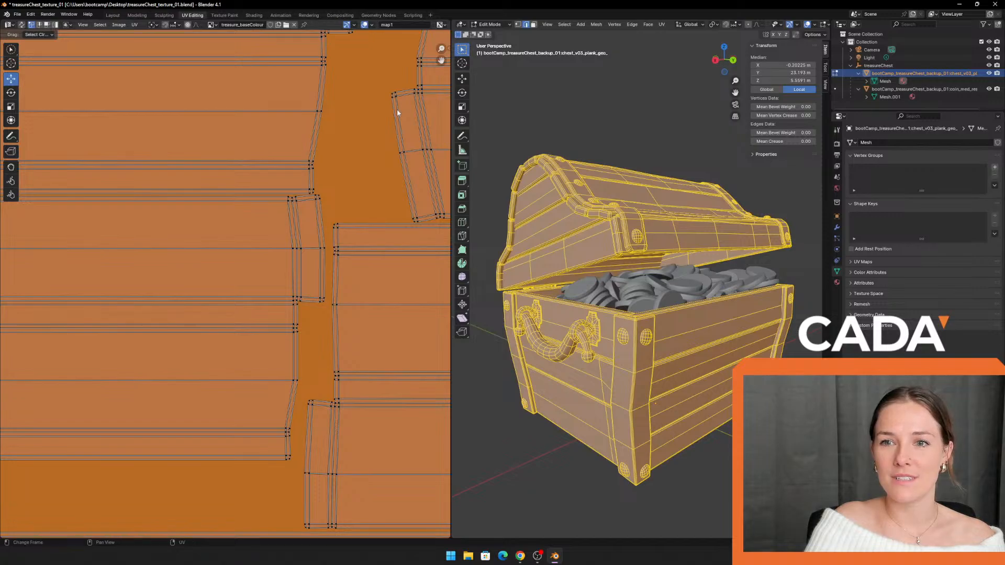
{"action": "scroll", "coordinate": [363, 259], "scroll_direction": "down", "scroll_amount": 4}
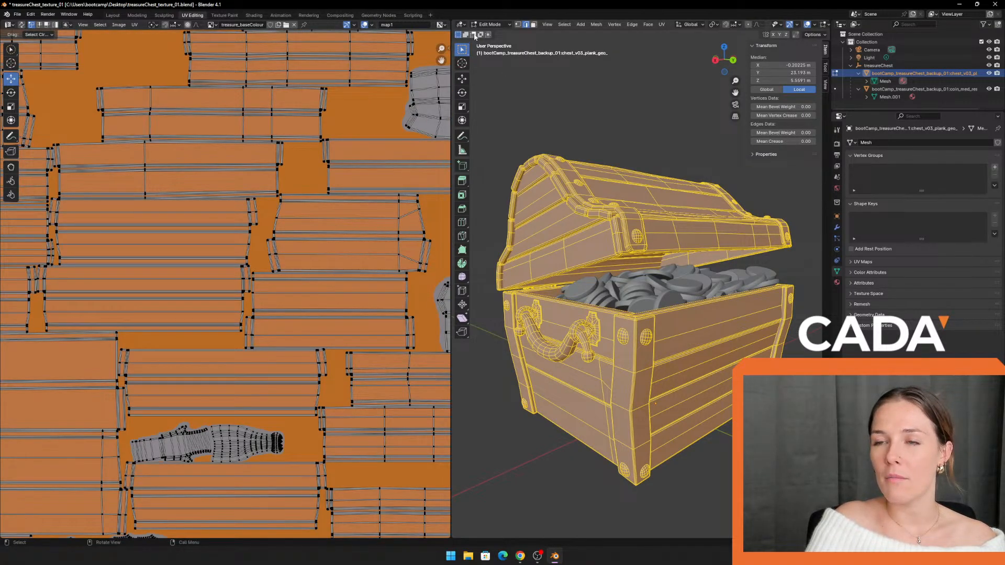
{"action": "key", "text": "Tab"}
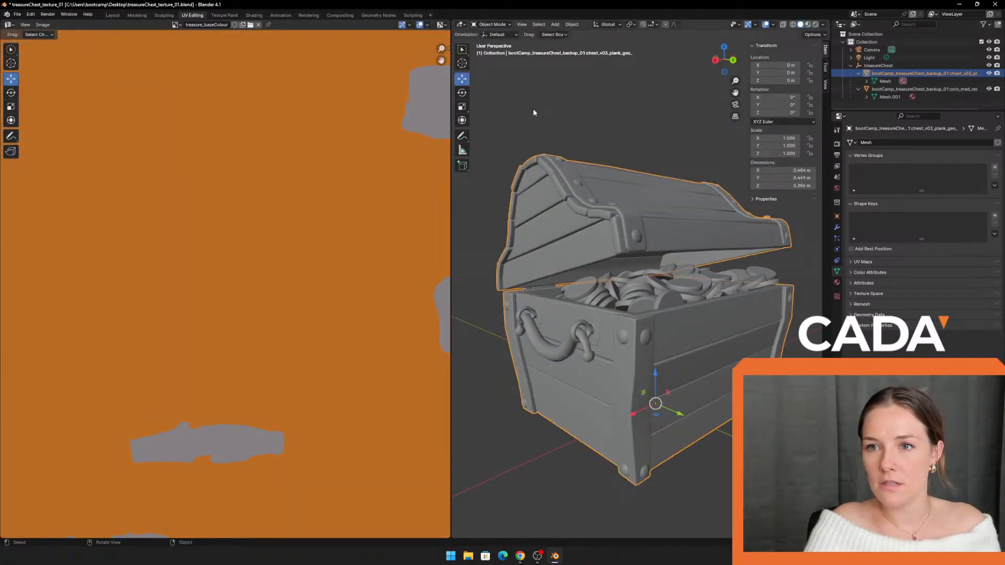
{"action": "key", "text": "Tab"}
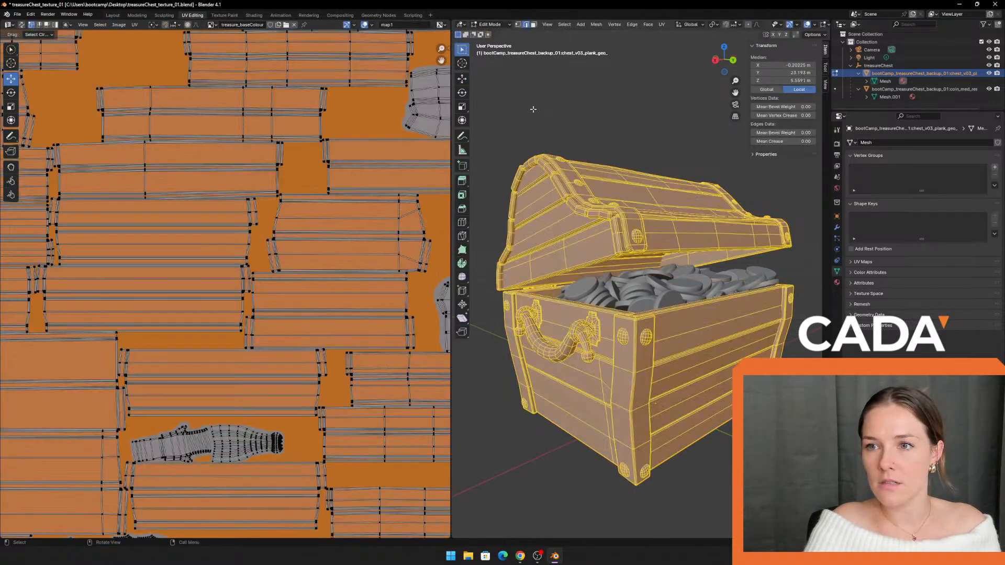
{"action": "left_click", "coordinate": [40, 25]}
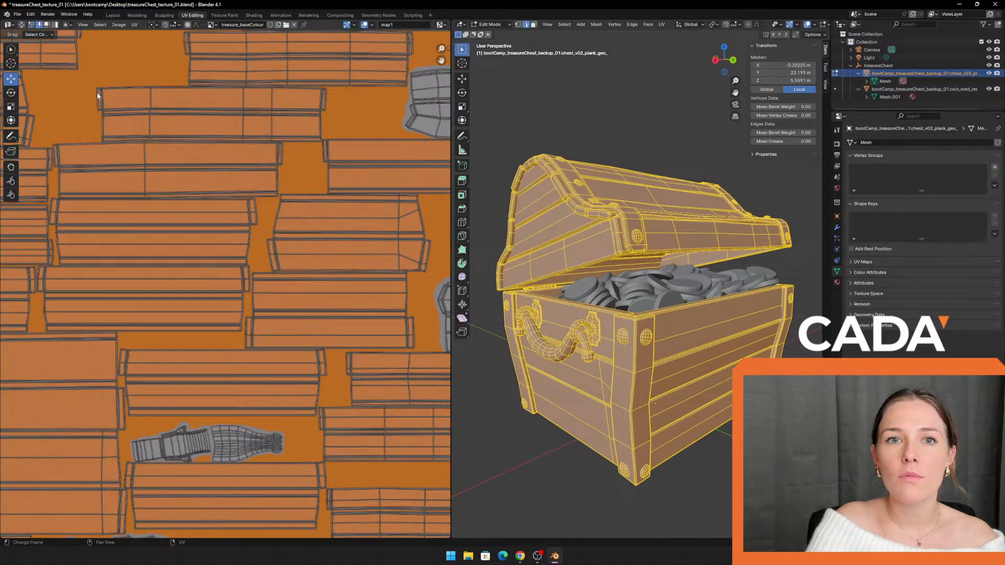
{"action": "left_click", "coordinate": [212, 15]}
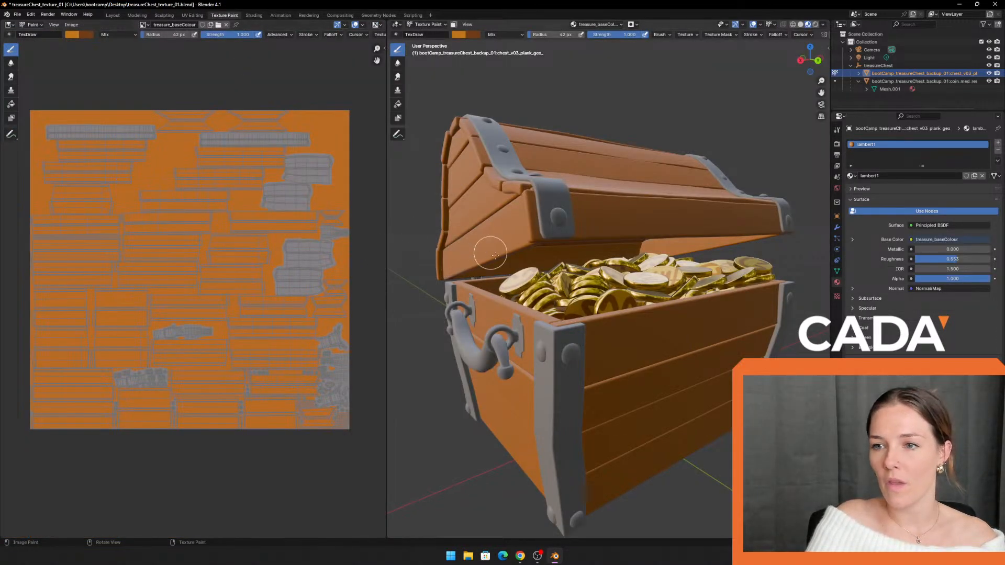
Step: Compare the chest's full base colour texture and UV layout with the 3D model, resizing the two editors as needed
{"action": "scroll", "coordinate": [493, 246], "scroll_direction": "down", "scroll_amount": 4}
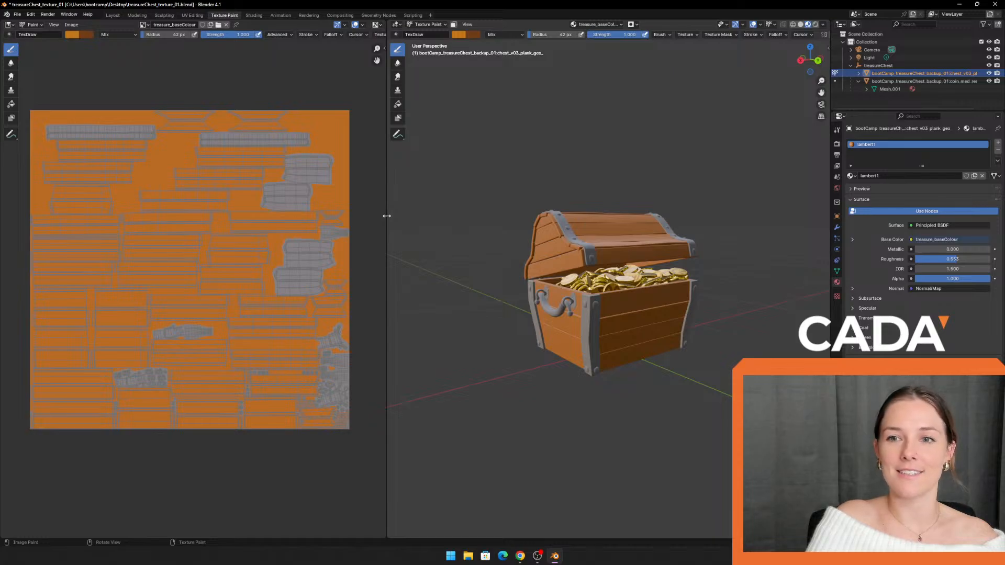
{"action": "left_click_drag", "start_coordinate": [387, 216], "coordinate": [348, 210]}
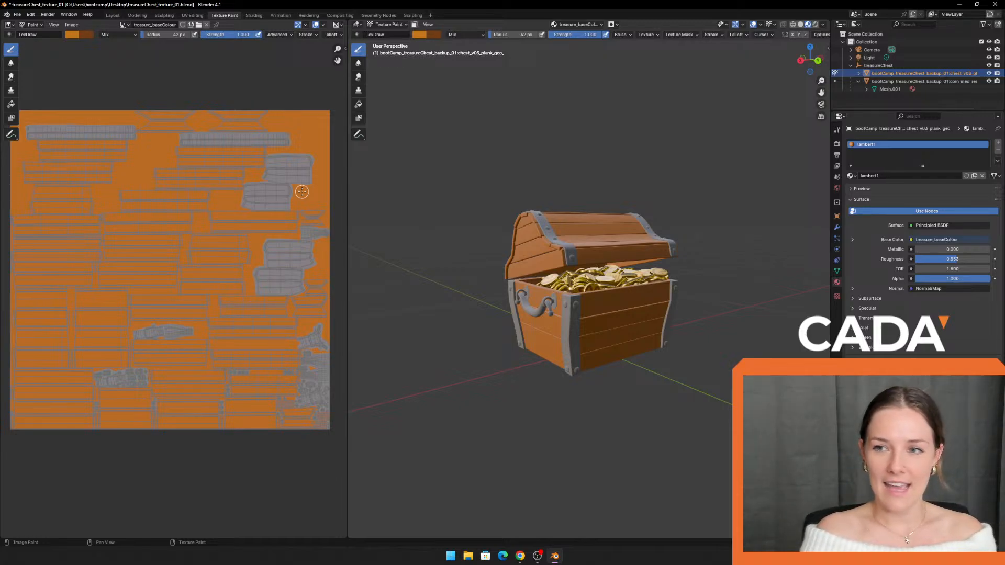
{"action": "left_click_drag", "start_coordinate": [348, 207], "coordinate": [481, 239]}
{"action": "scroll", "coordinate": [375, 291], "scroll_direction": "up", "scroll_amount": 1}
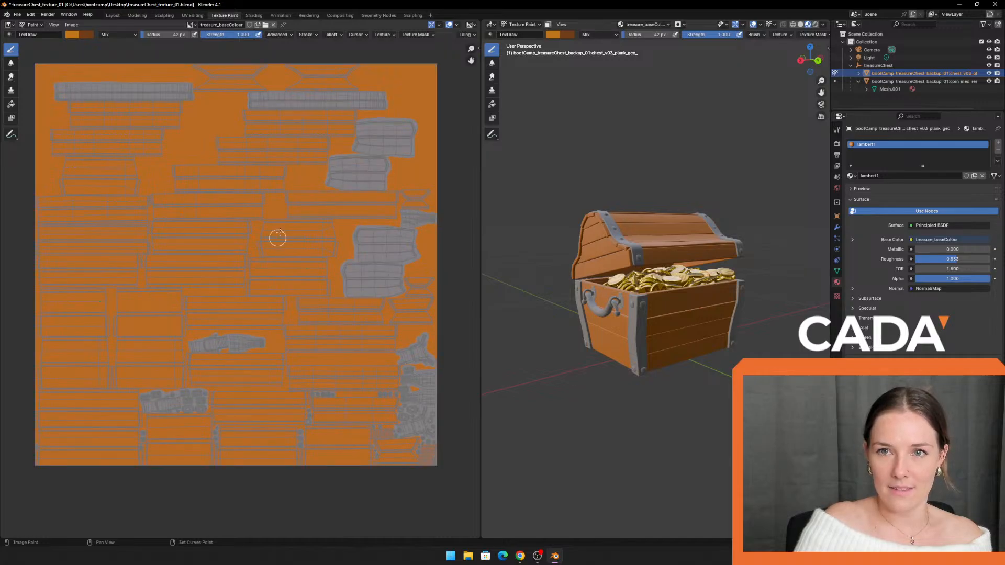
{"action": "middle_click_drag", "start_coordinate": [294, 208], "coordinate": [309, 246], "text": "shift"}
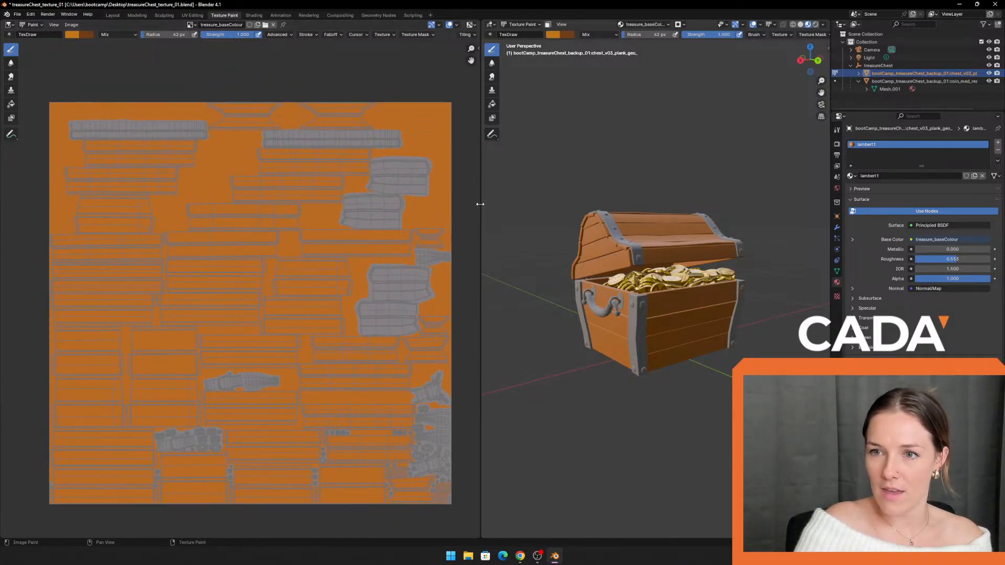
{"action": "left_click_drag", "start_coordinate": [480, 204], "coordinate": [555, 202]}
{"action": "middle_click_drag", "start_coordinate": [464, 245], "coordinate": [438, 225]}
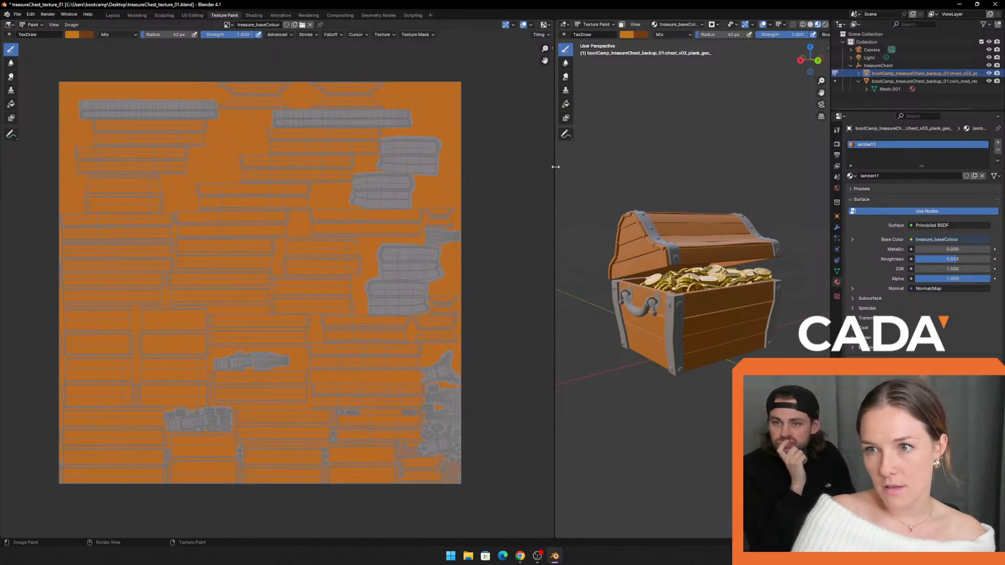
{"action": "left_click_drag", "start_coordinate": [555, 167], "coordinate": [381, 166]}
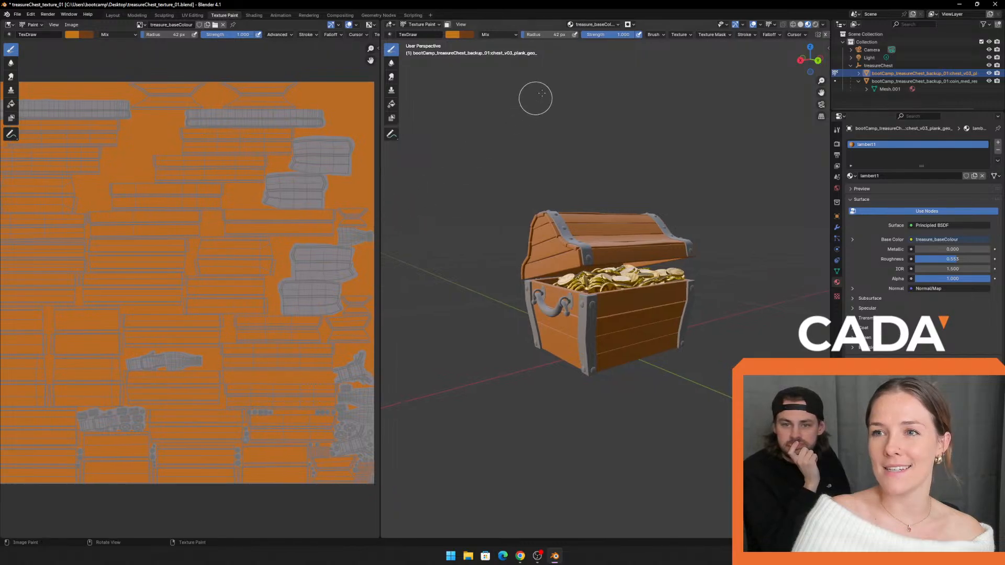
Step: Review the texture map types available as new paint slots for the chest material, and look closely at its front planks
{"action": "left_click", "coordinate": [612, 24]}
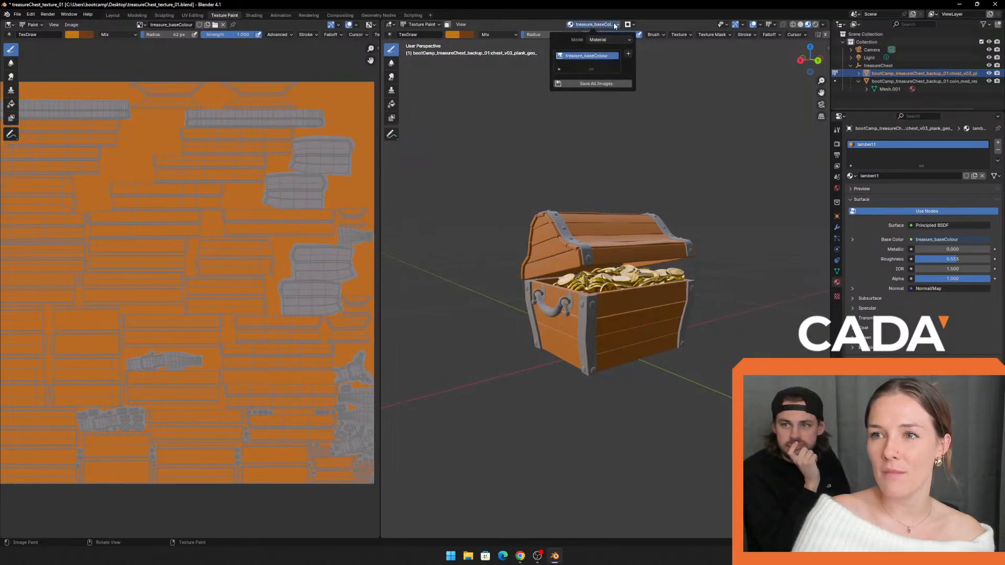
{"action": "left_click", "coordinate": [629, 54]}
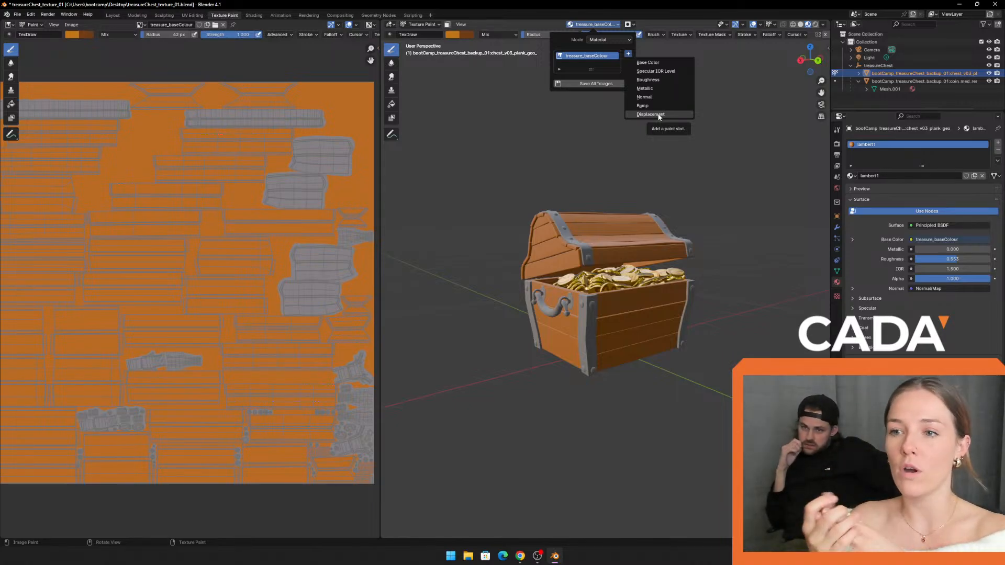
{"action": "scroll", "coordinate": [717, 348], "scroll_direction": "up", "scroll_amount": 5}
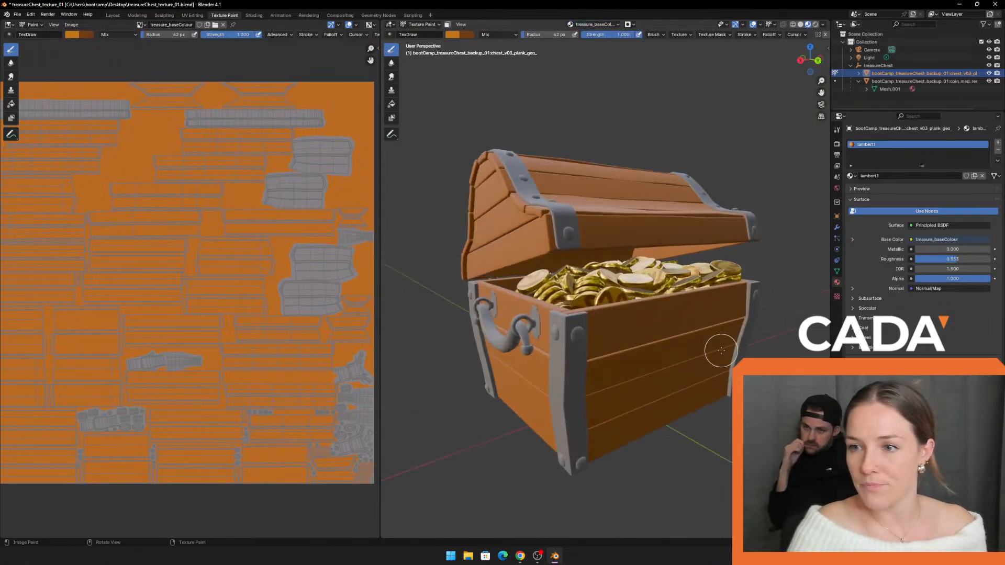
{"action": "scroll", "coordinate": [729, 268], "scroll_direction": "up", "scroll_amount": 8}
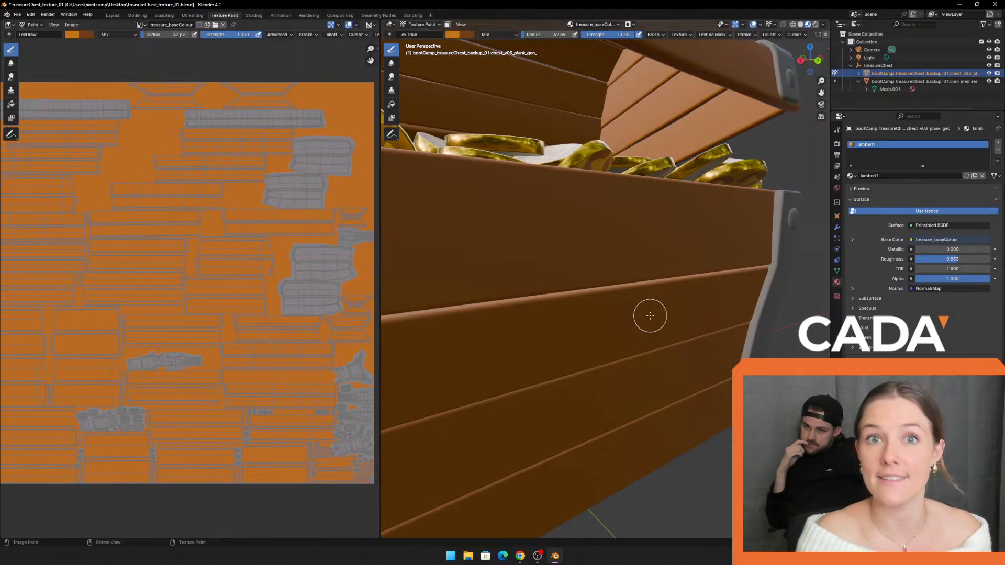
{"action": "left_click", "coordinate": [614, 25]}
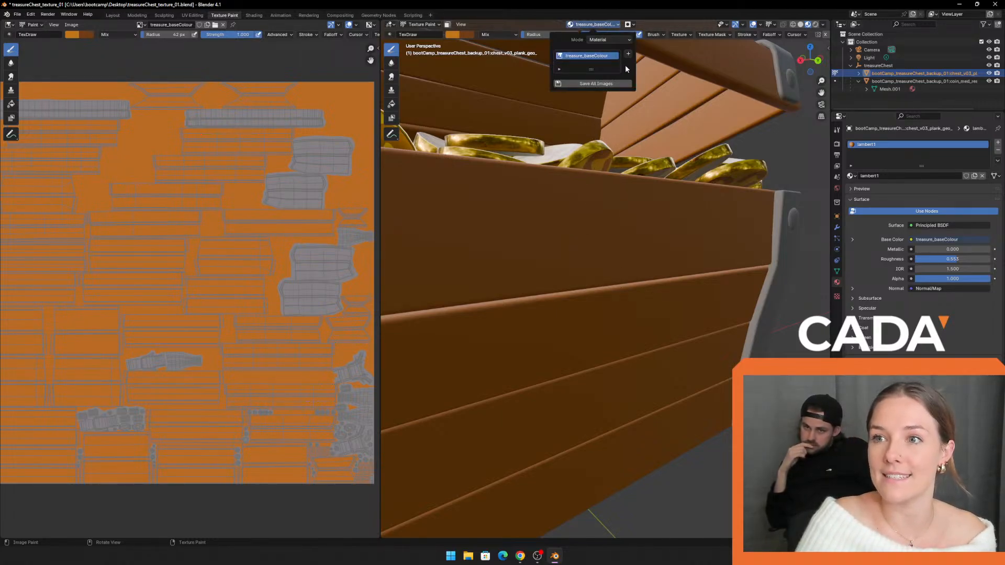
{"action": "left_click", "coordinate": [628, 55]}
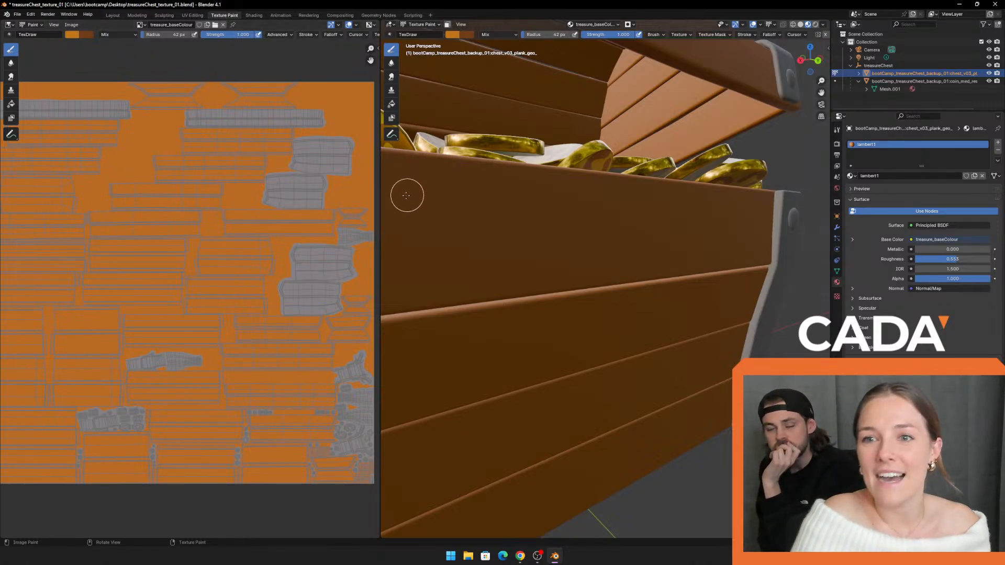
Step: Enlarge the image editor, paint lighter yellow-orange streaks across several planks in the left part of the chest texture, and choose the Smear tool
{"action": "left_click_drag", "start_coordinate": [381, 192], "coordinate": [578, 193]}
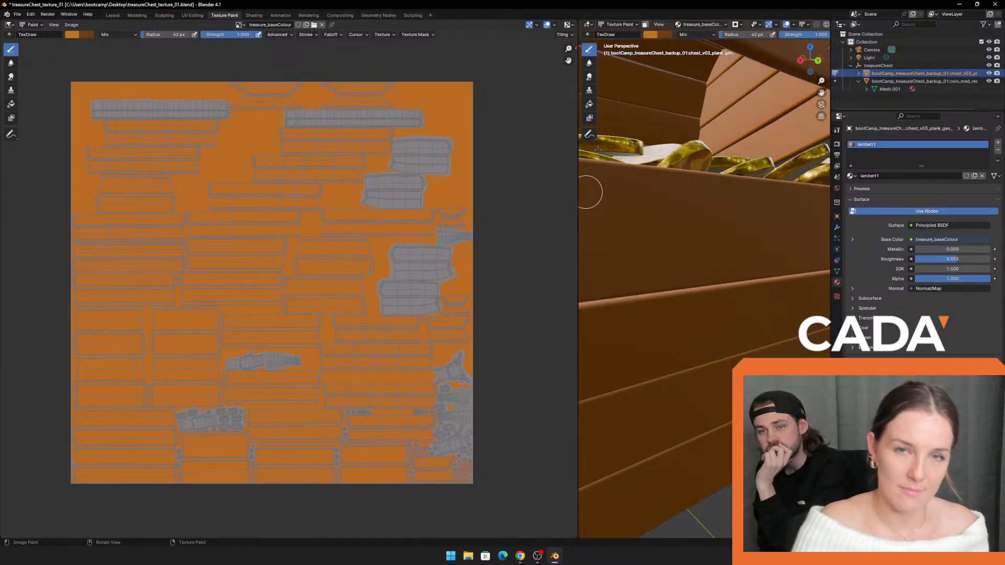
{"action": "left_click_drag", "start_coordinate": [105, 141], "coordinate": [222, 157]}
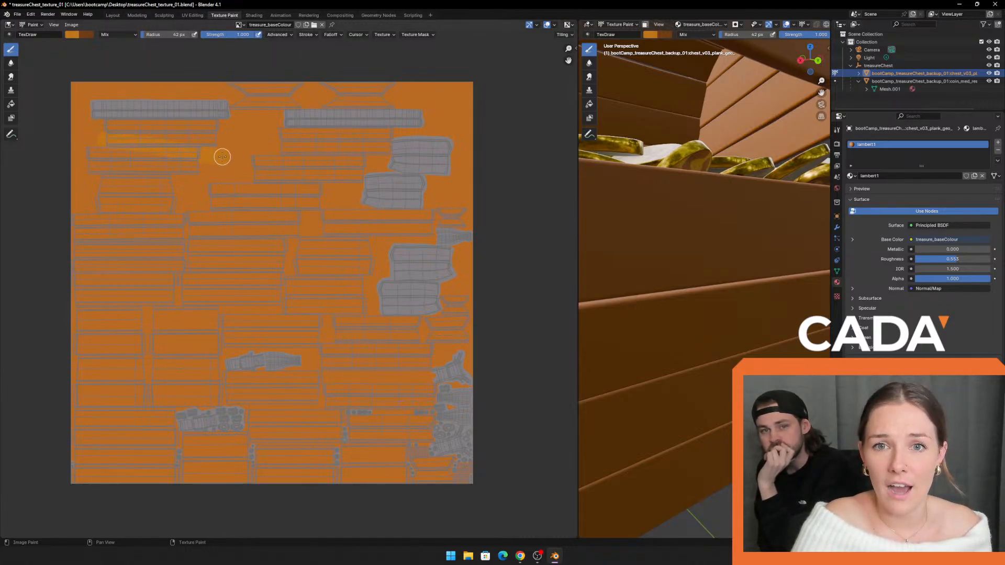
{"action": "mouse_move", "coordinate": [124, 205]}
{"action": "left_mouse_down"}
{"action": "mouse_move", "coordinate": [240, 278]}
{"action": "mouse_move", "coordinate": [123, 314]}
{"action": "mouse_move", "coordinate": [188, 314]}
{"action": "left_mouse_up"}
{"action": "left_click", "coordinate": [10, 77]}
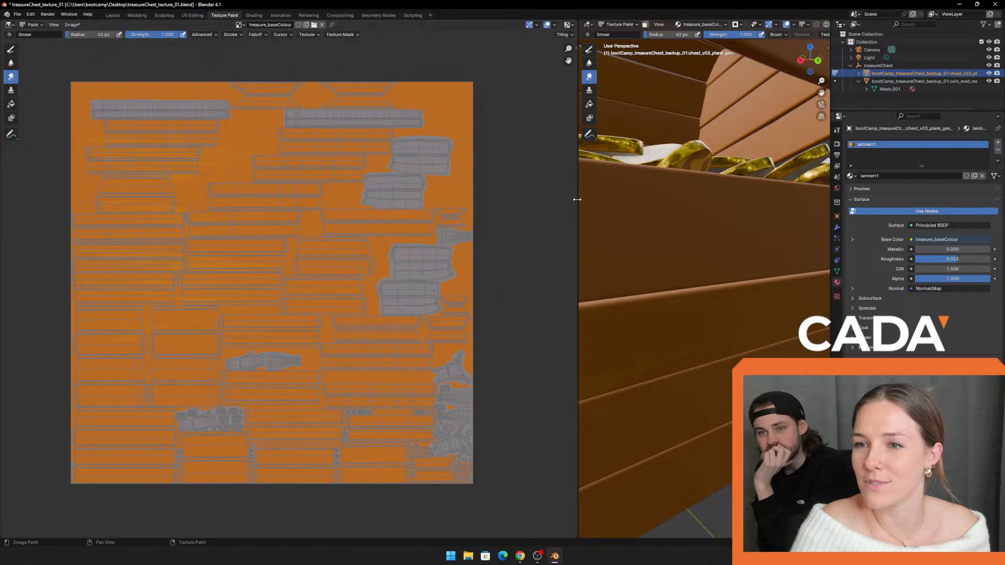
Step: Enlarge the 3D viewport and examine the painted streaks on the chest's front, lid and back planks
{"action": "left_click_drag", "start_coordinate": [577, 199], "coordinate": [86, 199]}
{"action": "scroll", "coordinate": [304, 303], "scroll_direction": "down", "scroll_amount": 3}
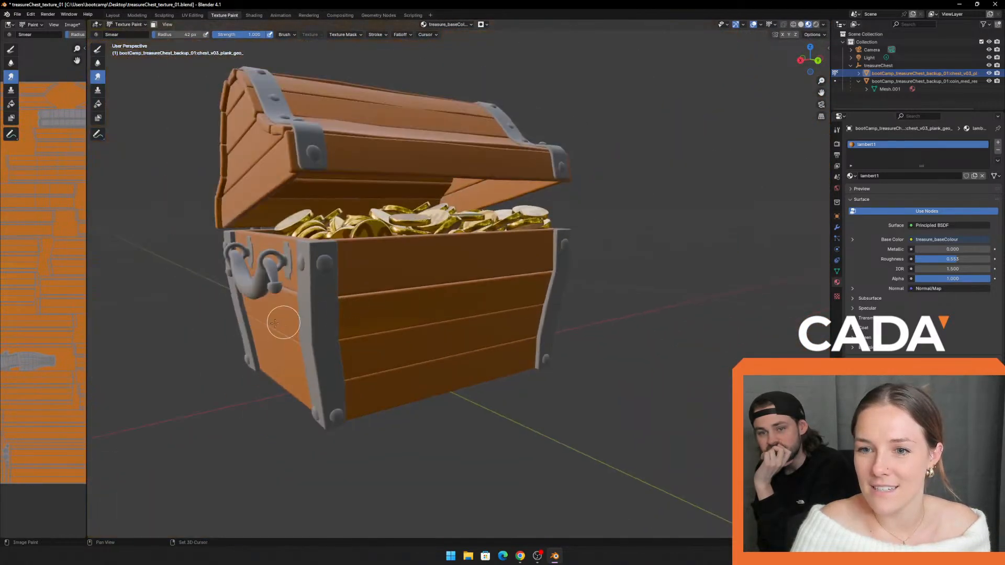
{"action": "middle_click_drag", "start_coordinate": [152, 186], "coordinate": [222, 281]}
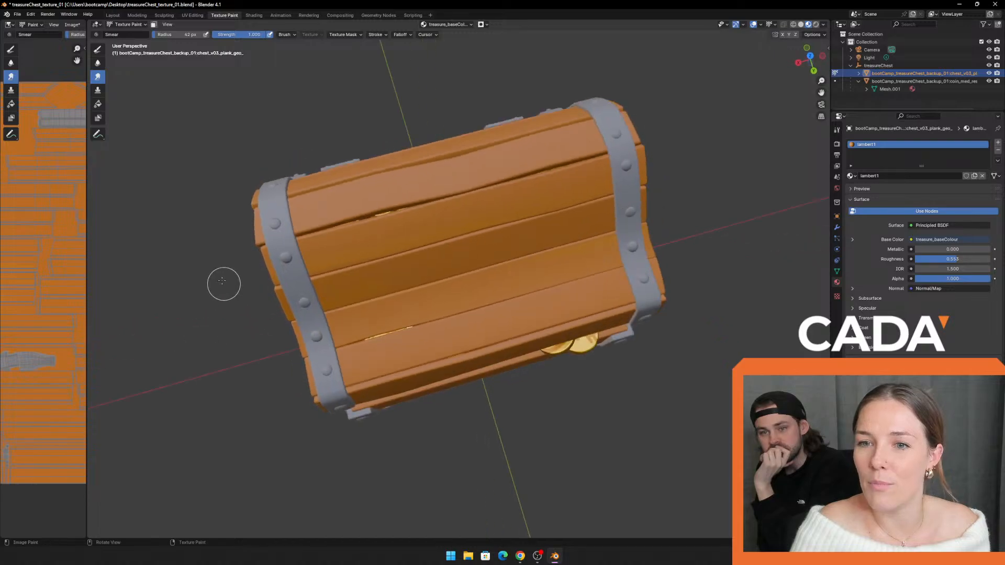
{"action": "scroll", "coordinate": [222, 281], "scroll_direction": "up", "scroll_amount": 5}
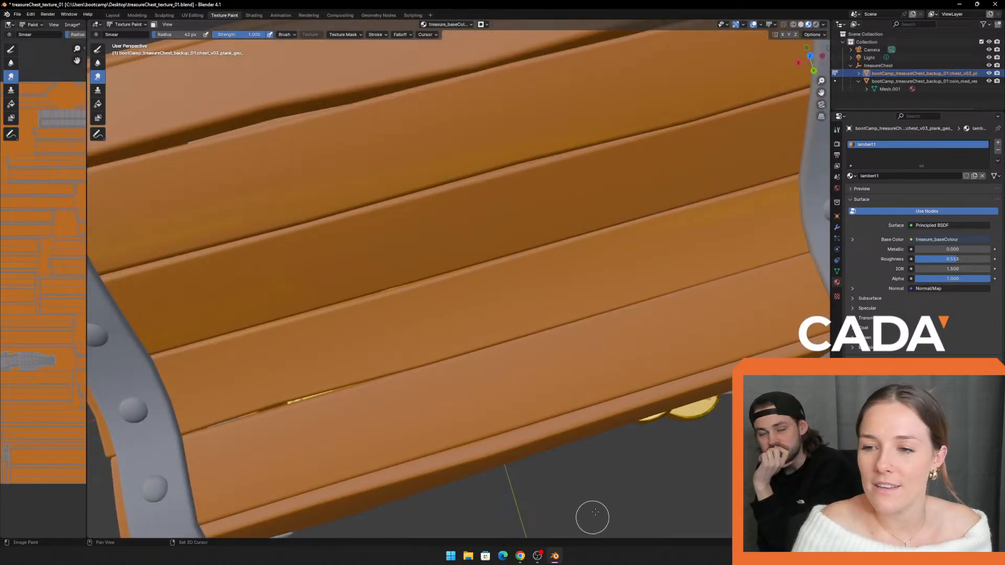
{"action": "mouse_move", "coordinate": [596, 512]}
{"action": "middle_mouse_down"}
{"action": "mouse_move", "coordinate": [649, 489]}
{"action": "mouse_move", "coordinate": [686, 512]}
{"action": "mouse_move", "coordinate": [215, 213]}
{"action": "middle_mouse_up"}
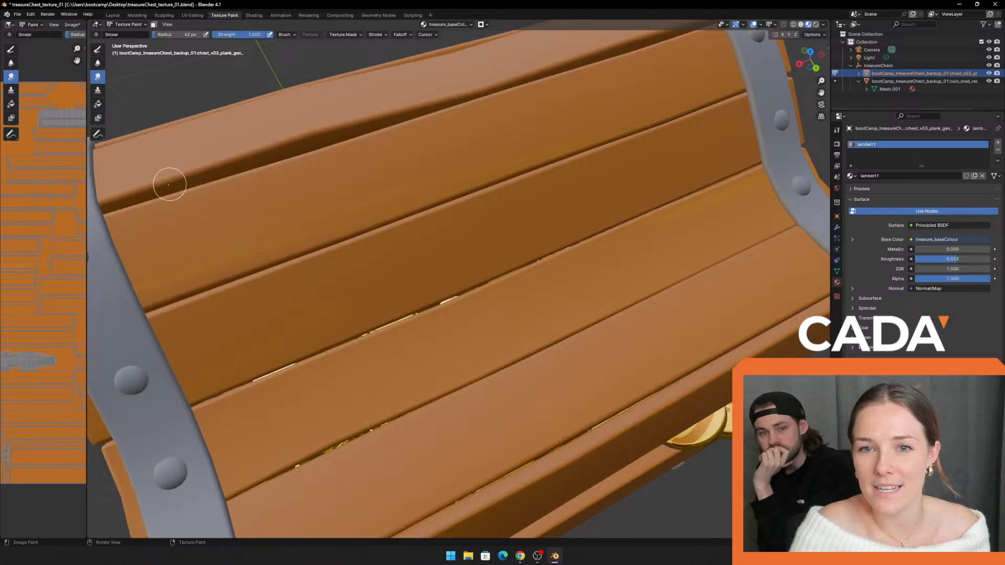
{"action": "scroll", "coordinate": [169, 184], "scroll_direction": "down", "scroll_amount": 5}
{"action": "middle_click_drag", "start_coordinate": [173, 162], "coordinate": [231, 251]}
{"action": "scroll", "coordinate": [232, 251], "scroll_direction": "up", "scroll_amount": 5}
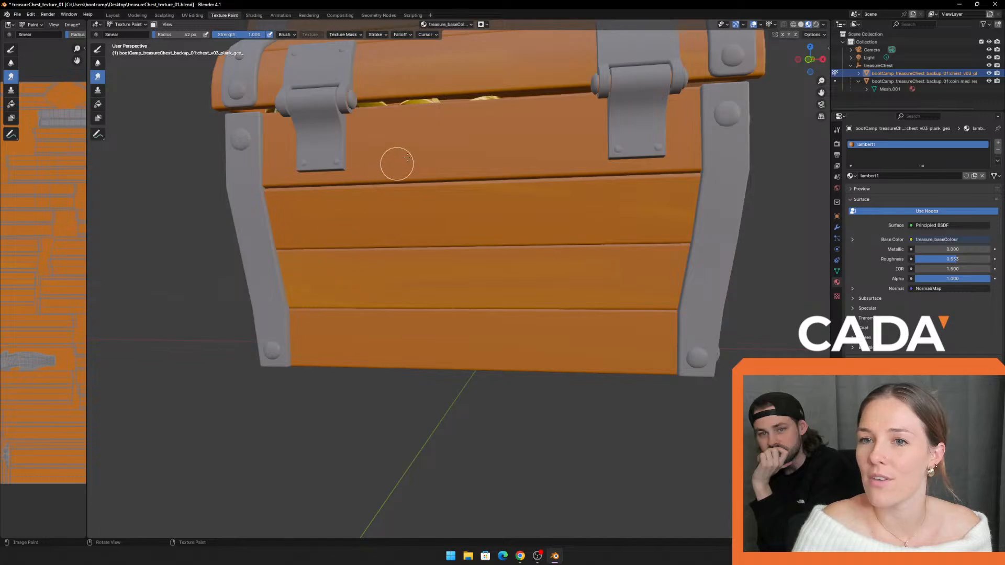
Step: Try smearing the grey metal edge into the middle plank on the chest's handle side
{"action": "middle_click_drag", "start_coordinate": [427, 149], "coordinate": [371, 226], "text": "shift"}
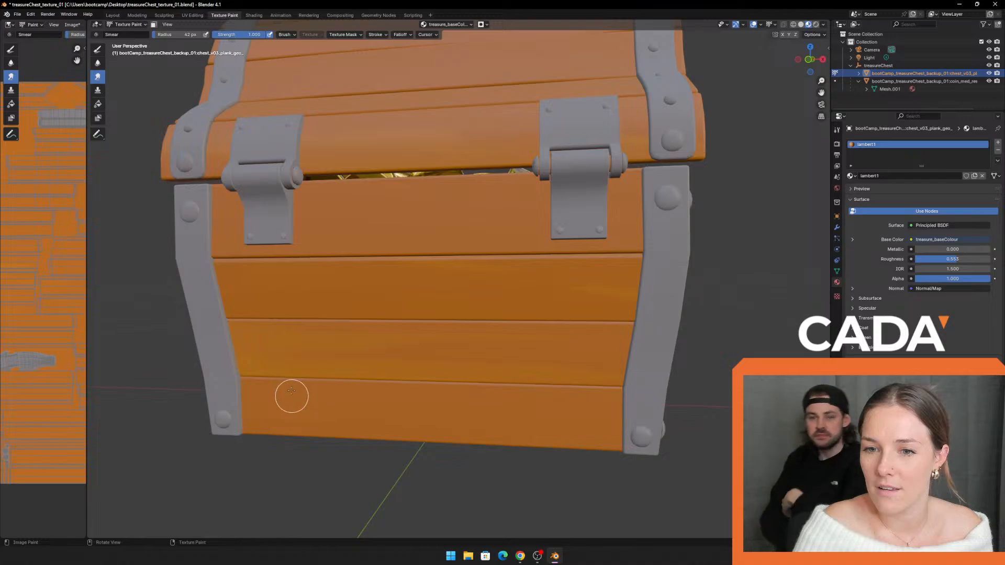
{"action": "scroll", "coordinate": [525, 404], "scroll_direction": "down", "scroll_amount": 5}
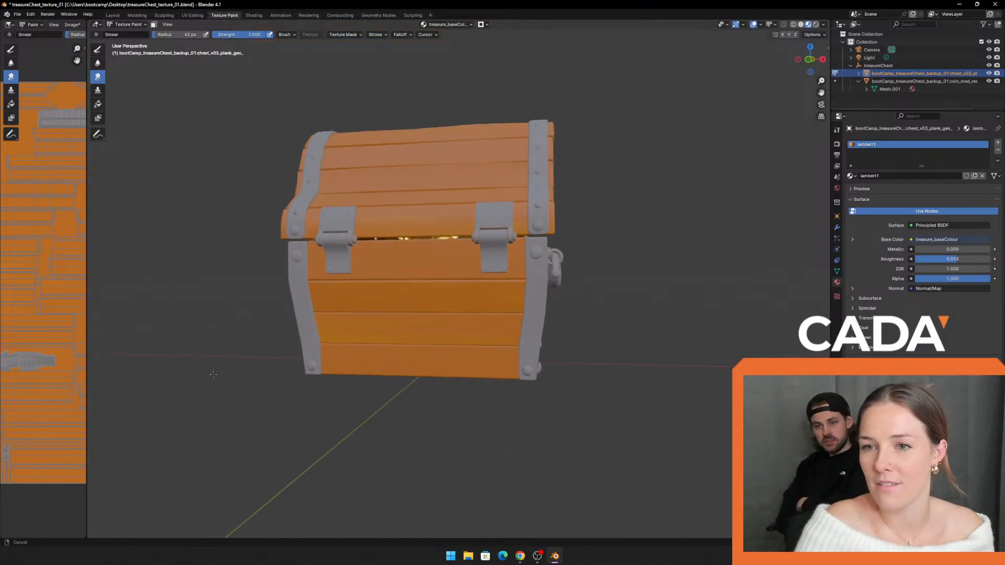
{"action": "middle_click_drag", "start_coordinate": [213, 374], "coordinate": [419, 322]}
{"action": "scroll", "coordinate": [419, 321], "scroll_direction": "up", "scroll_amount": 4}
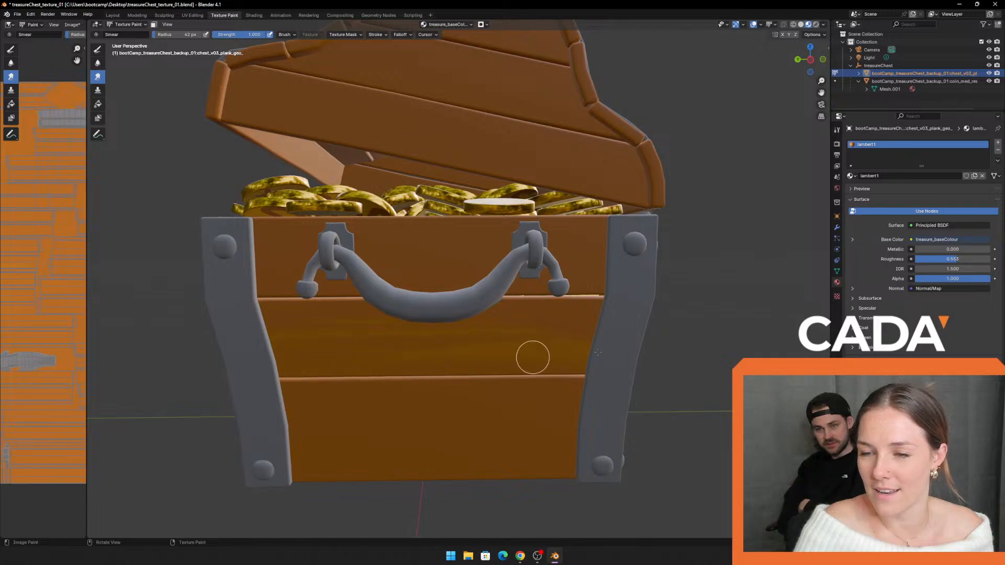
{"action": "mouse_move", "coordinate": [598, 352]}
{"action": "left_mouse_down"}
{"action": "mouse_move", "coordinate": [326, 361]}
{"action": "mouse_move", "coordinate": [633, 369]}
{"action": "mouse_move", "coordinate": [525, 337]}
{"action": "left_mouse_up"}
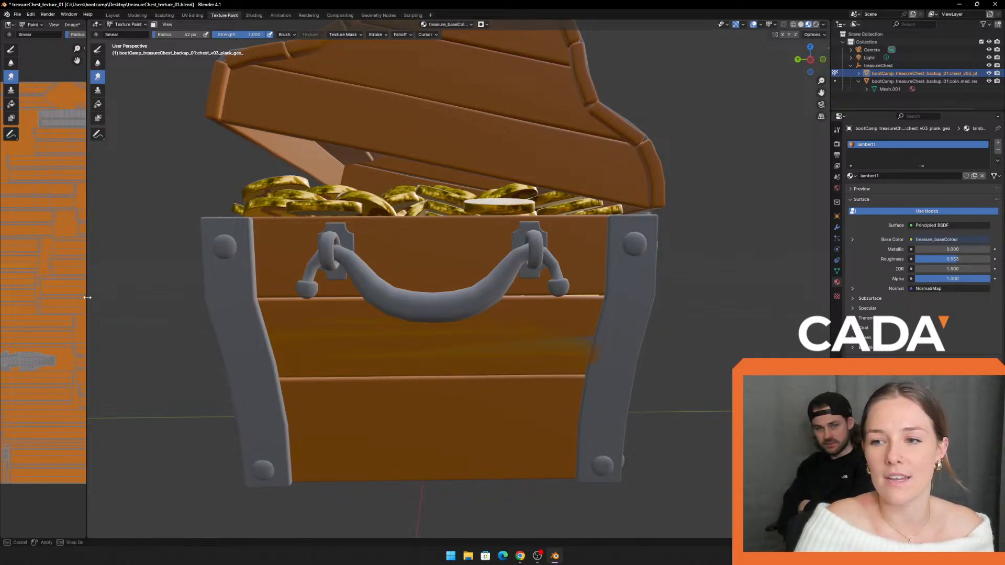
Step: Widen the image editor to show the whole chest texture and undo the smear on the handle-side plank
{"action": "left_click_drag", "start_coordinate": [87, 298], "coordinate": [406, 297]}
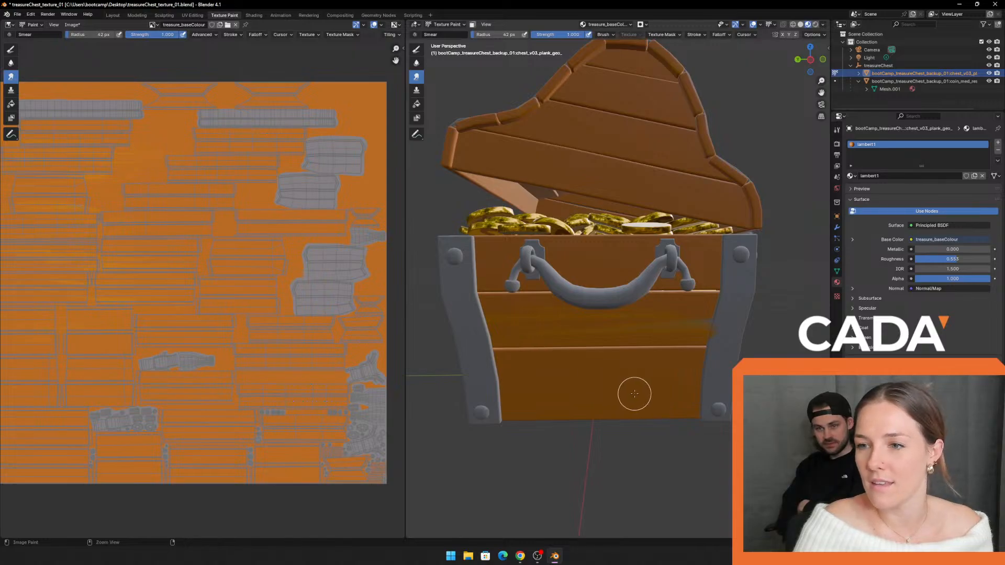
{"action": "mouse_move", "coordinate": [702, 331]}
{"action": "left_mouse_down"}
{"action": "mouse_move", "coordinate": [471, 352]}
{"action": "mouse_move", "coordinate": [471, 328]}
{"action": "mouse_move", "coordinate": [660, 343]}
{"action": "mouse_move", "coordinate": [699, 358]}
{"action": "left_mouse_up"}
{"action": "mouse_move", "coordinate": [624, 458]}
{"action": "left_mouse_down"}
{"action": "mouse_move", "coordinate": [640, 413]}
{"action": "mouse_move", "coordinate": [635, 355]}
{"action": "mouse_move", "coordinate": [668, 327]}
{"action": "mouse_move", "coordinate": [554, 352]}
{"action": "left_mouse_up"}
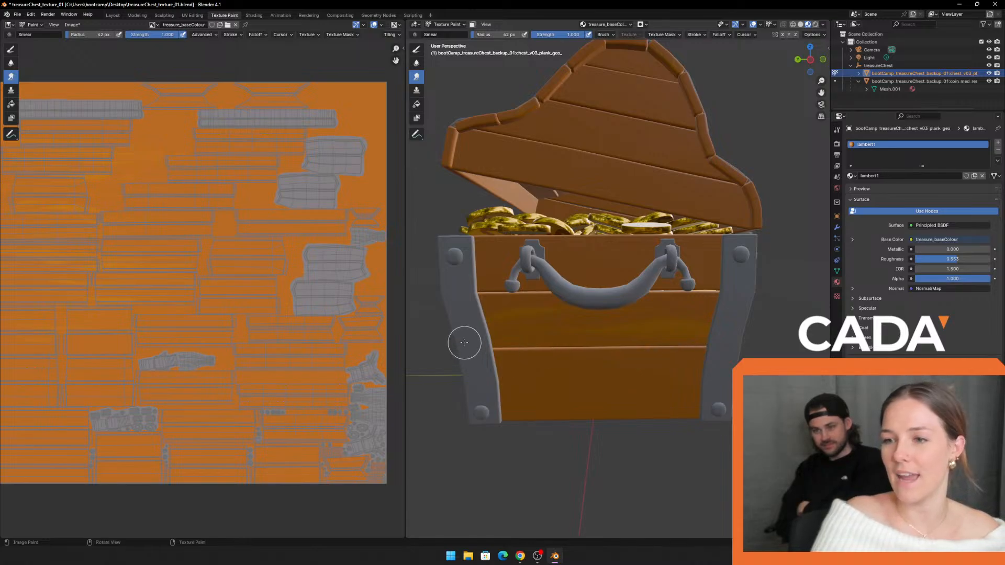
{"action": "mouse_move", "coordinate": [404, 319]}
{"action": "left_mouse_down"}
{"action": "mouse_move", "coordinate": [434, 319]}
{"action": "mouse_move", "coordinate": [411, 321]}
{"action": "left_mouse_up"}
{"action": "mouse_move", "coordinate": [460, 179]}
{"action": "middle_mouse_down"}
{"action": "mouse_move", "coordinate": [476, 160]}
{"action": "mouse_move", "coordinate": [635, 179]}
{"action": "mouse_move", "coordinate": [618, 153]}
{"action": "middle_mouse_up"}
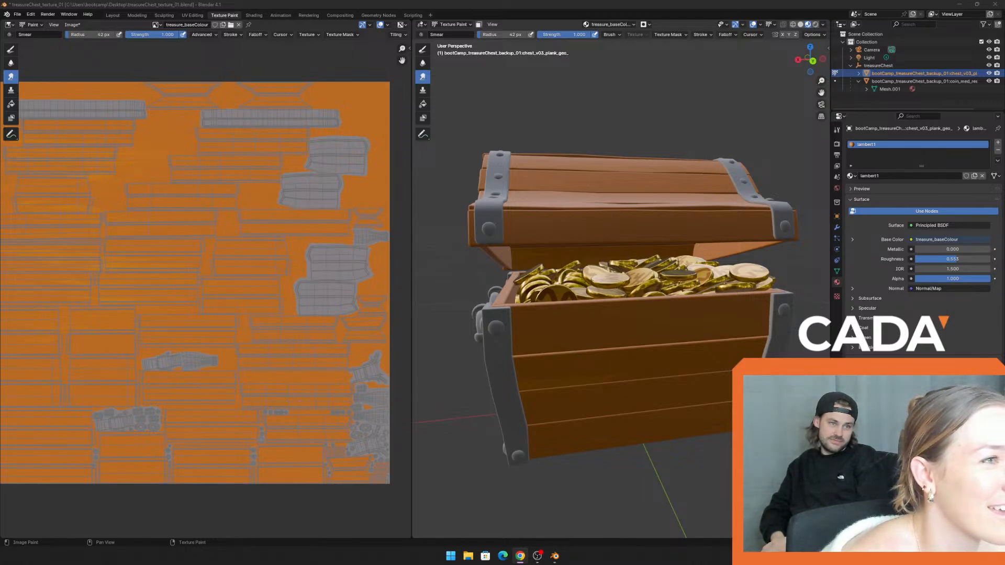
Step: Switch to Discord in the browser and look through the chest submissions in the 3d-bootcamp channel
{"action": "left_click_drag", "start_coordinate": [0, 127], "coordinate": [318, 73]}
{"action": "left_click", "coordinate": [660, 73]}
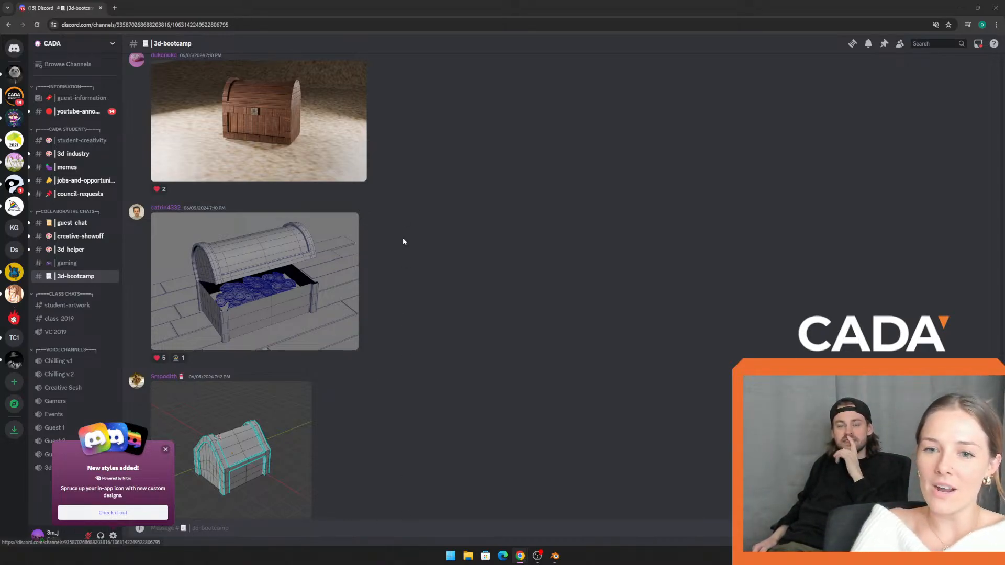
{"action": "scroll", "coordinate": [288, 206], "scroll_direction": "up", "scroll_amount": 15}
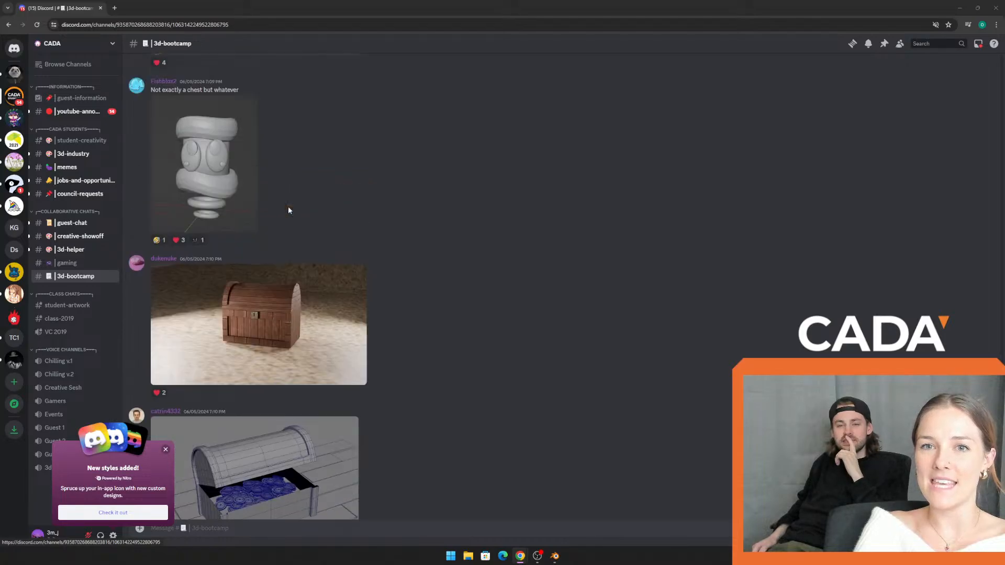
{"action": "scroll", "coordinate": [292, 206], "scroll_direction": "up", "scroll_amount": 12}
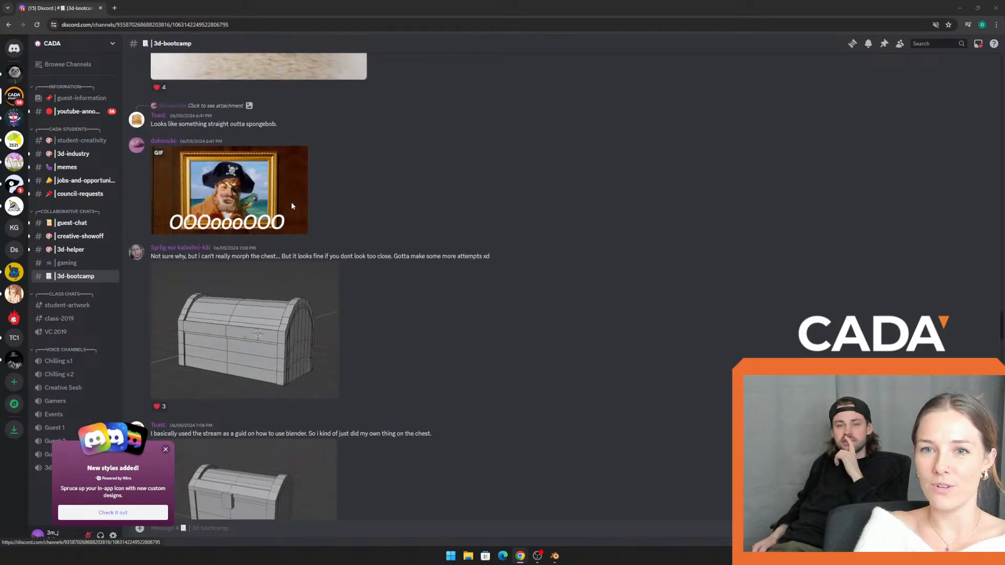
{"action": "scroll", "coordinate": [291, 199], "scroll_direction": "up", "scroll_amount": 3}
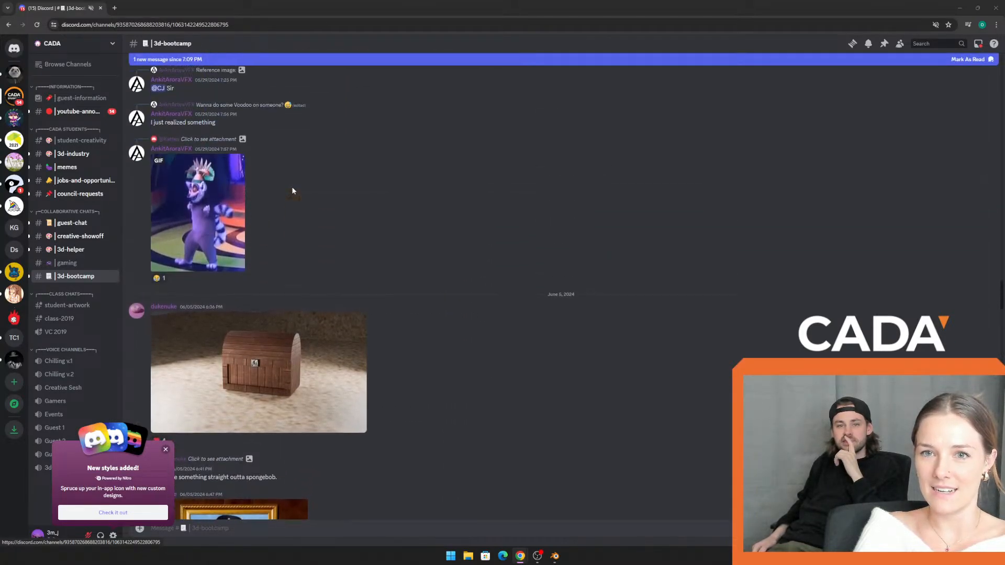
{"action": "scroll", "coordinate": [315, 236], "scroll_direction": "down", "scroll_amount": 12}
{"action": "scroll", "coordinate": [335, 340], "scroll_direction": "down", "scroll_amount": 9}
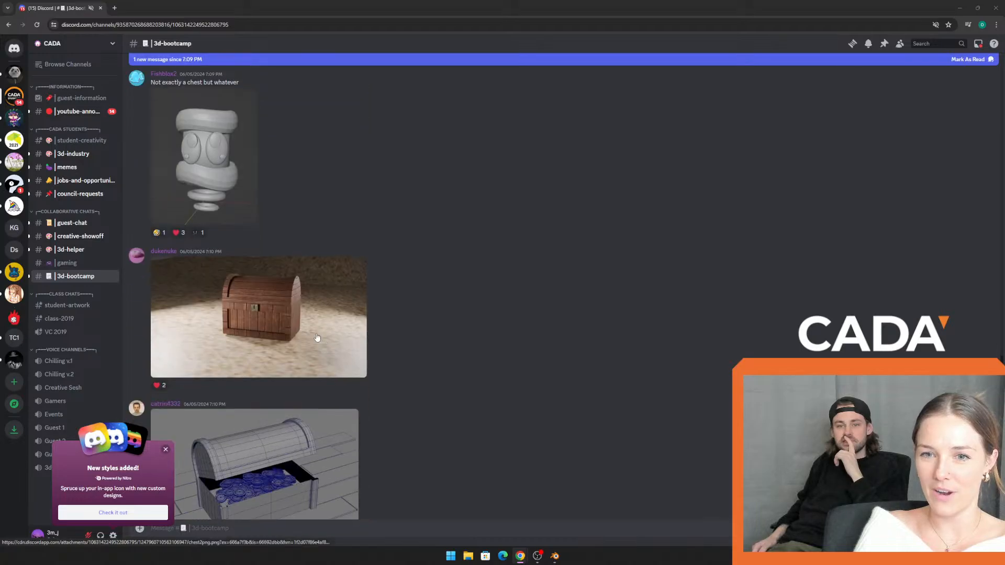
Step: View enlarged the brown wooden chest render and the picture of two untextured chests, one open and one closed
{"action": "left_click", "coordinate": [313, 331]}
{"action": "left_click", "coordinate": [838, 293]}
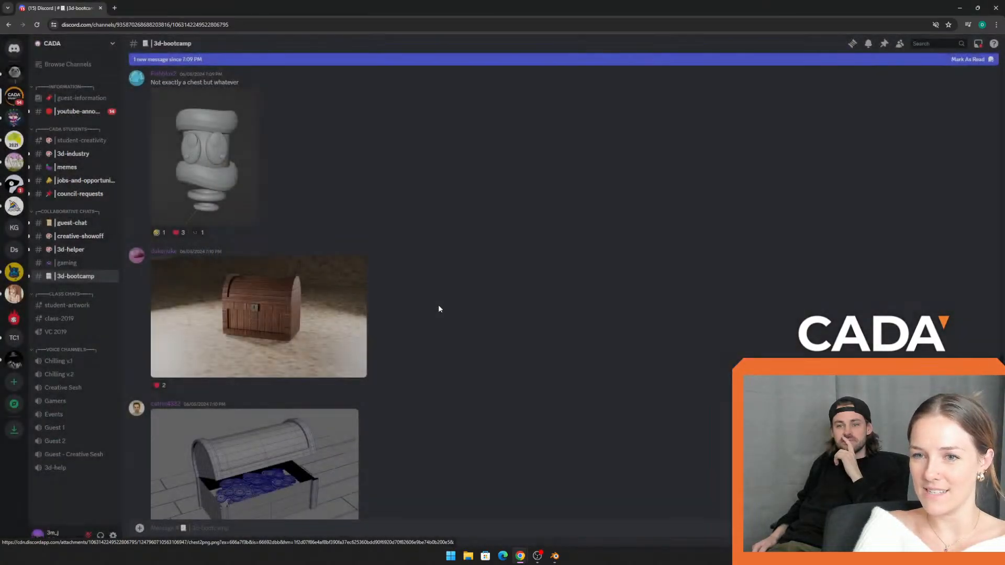
{"action": "scroll", "coordinate": [440, 305], "scroll_direction": "up", "scroll_amount": 4}
{"action": "left_click", "coordinate": [285, 196]}
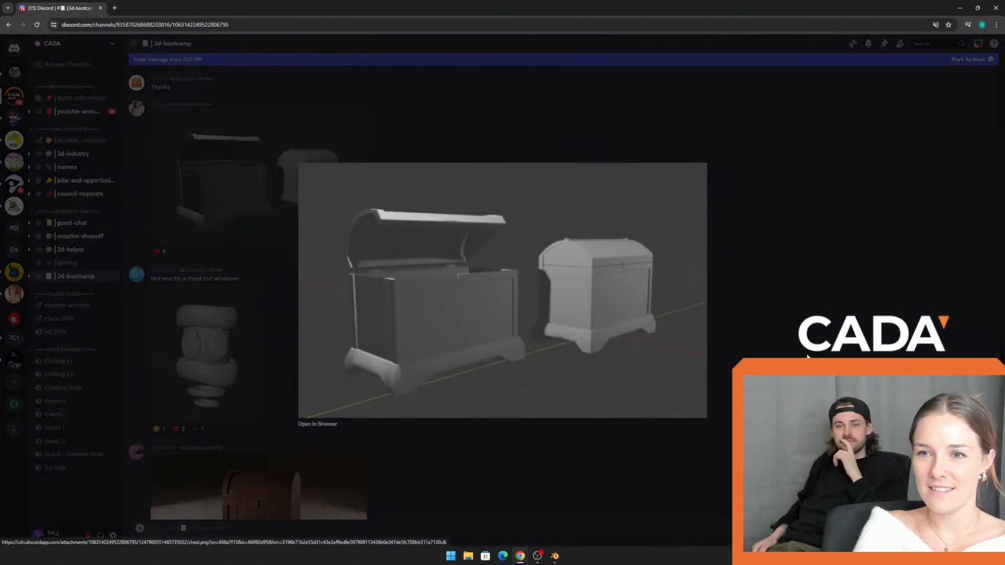
{"action": "left_click", "coordinate": [788, 294]}
Step: Browse the following chest posts and view the photographed pale chest with the curved lid enlarged
{"action": "scroll", "coordinate": [543, 352], "scroll_direction": "down", "scroll_amount": 12}
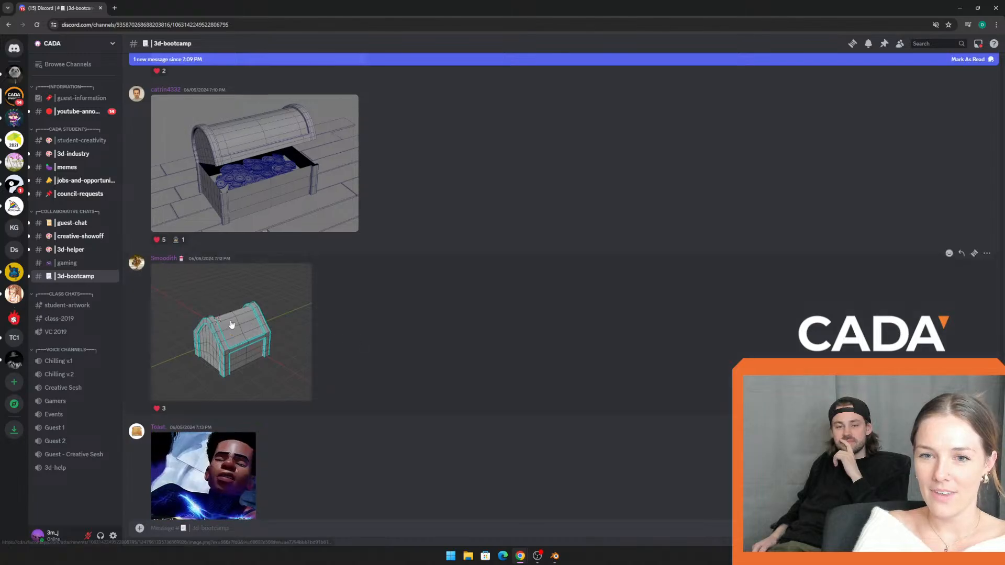
{"action": "scroll", "coordinate": [300, 291], "scroll_direction": "down", "scroll_amount": 4}
{"action": "scroll", "coordinate": [367, 314], "scroll_direction": "down", "scroll_amount": 2}
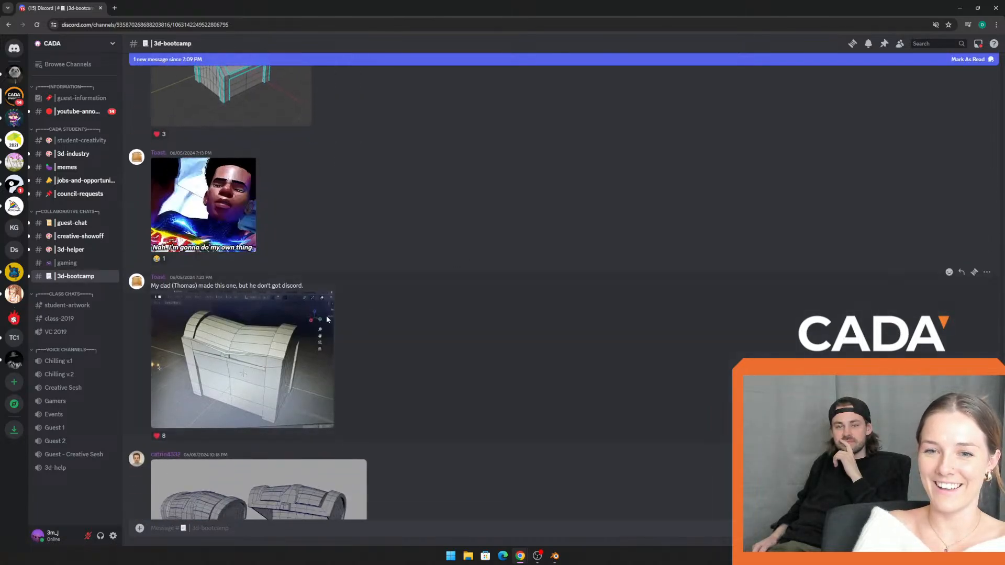
{"action": "scroll", "coordinate": [326, 318], "scroll_direction": "down", "scroll_amount": 3}
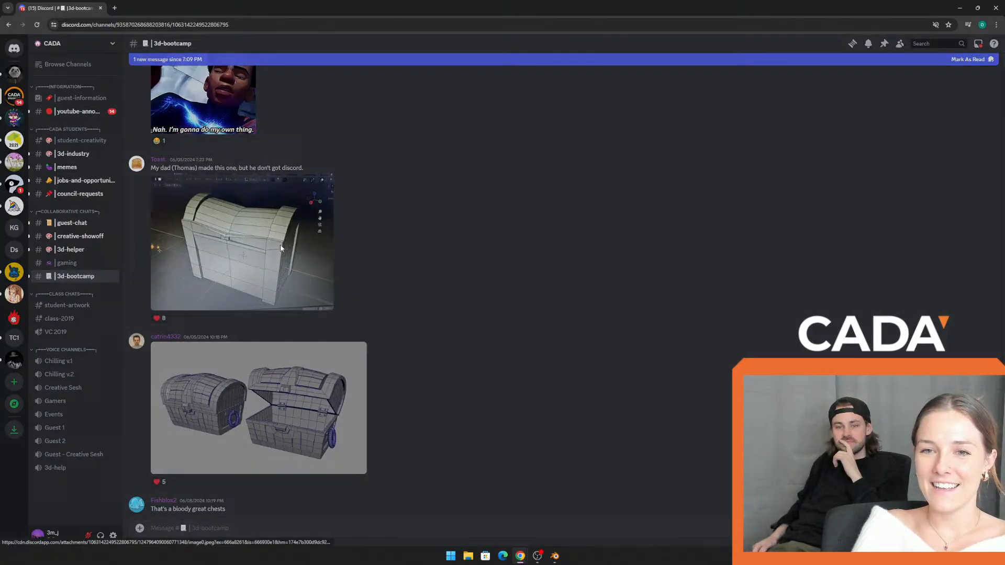
{"action": "left_click", "coordinate": [283, 249]}
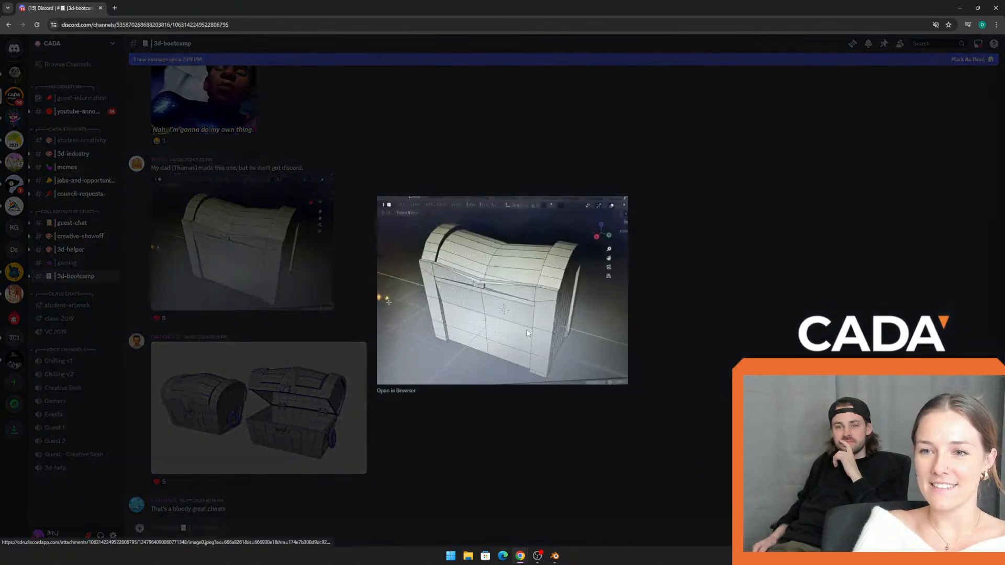
{"action": "left_click", "coordinate": [712, 282]}
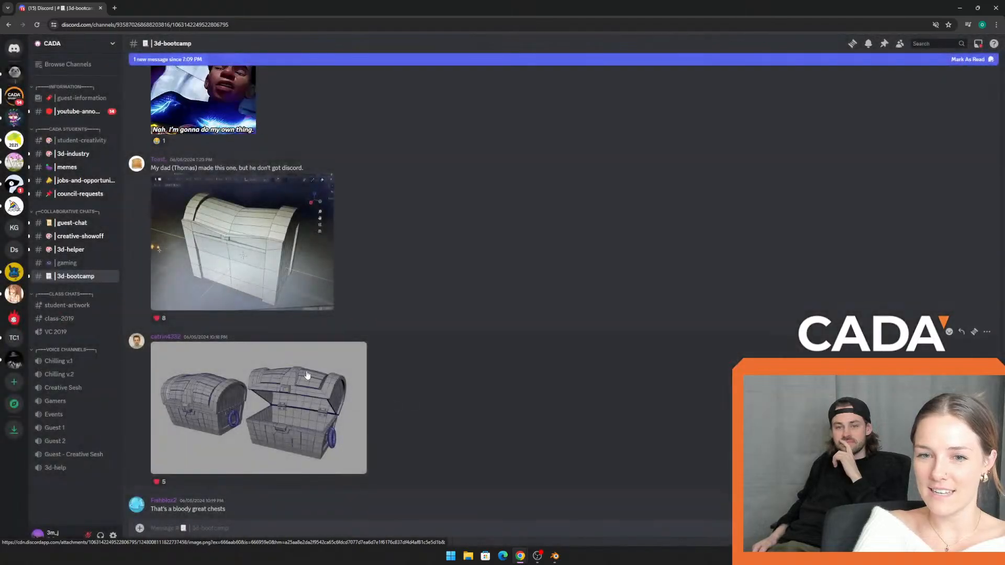
Step: Compare the enlarged picture of the open and closed wireframe chests with the photographed pale chest
{"action": "left_click", "coordinate": [309, 348]}
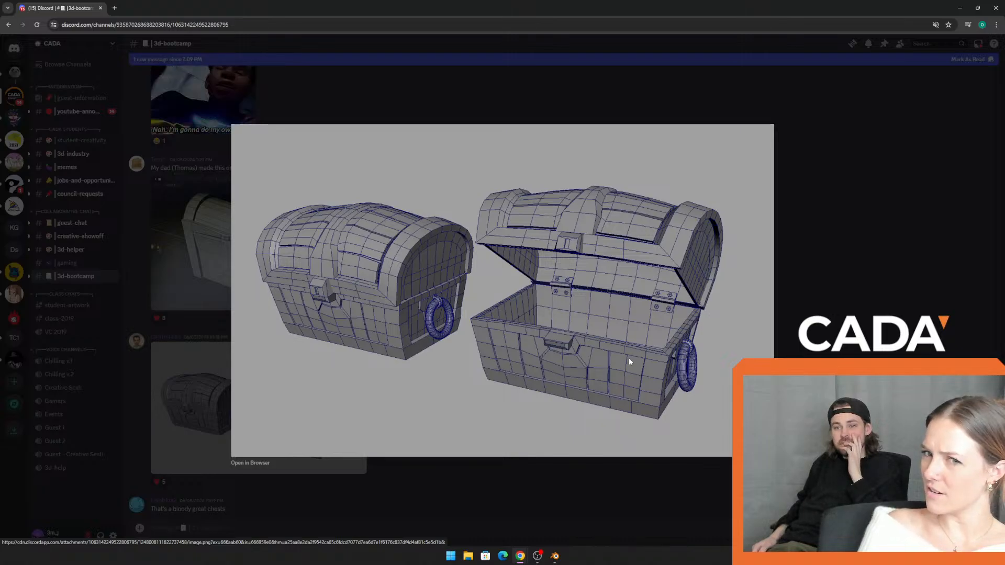
{"action": "left_click", "coordinate": [190, 256]}
{"action": "left_click", "coordinate": [212, 262]}
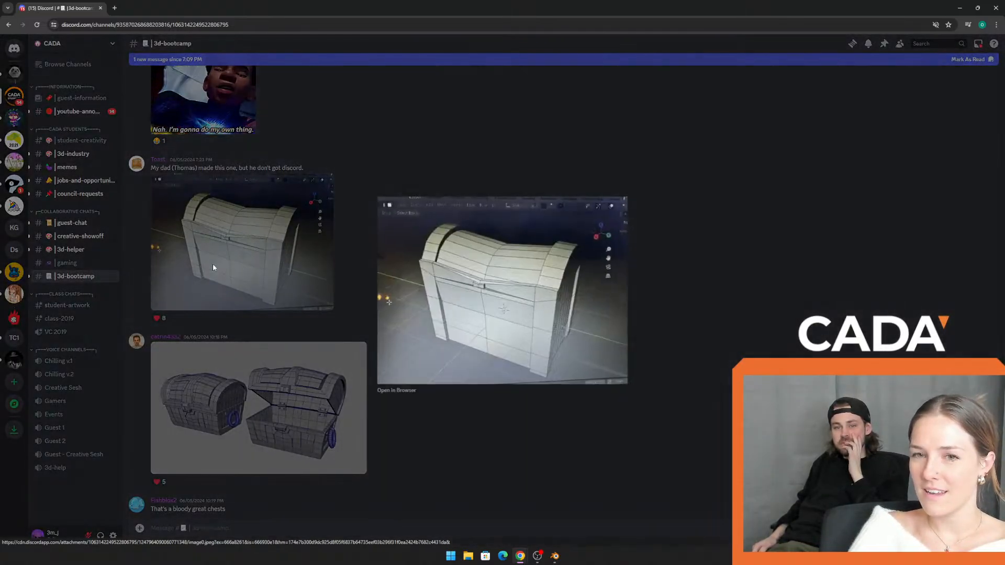
{"action": "left_click", "coordinate": [288, 362]}
{"action": "left_click", "coordinate": [324, 378]}
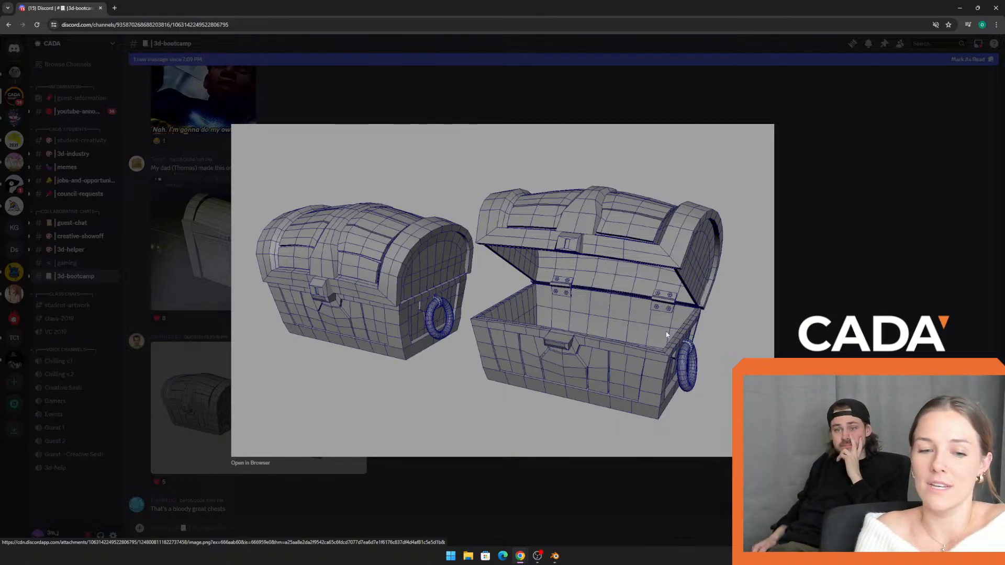
{"action": "left_click", "coordinate": [846, 279]}
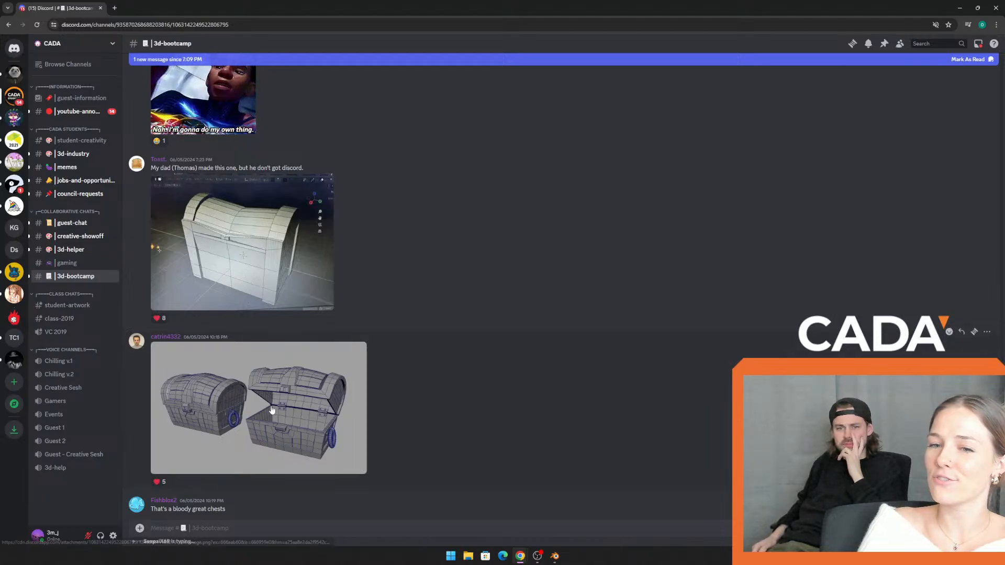
Step: Re-examine the enlarged picture of the open and closed wireframe chests with the ring handles
{"action": "left_click", "coordinate": [265, 383]}
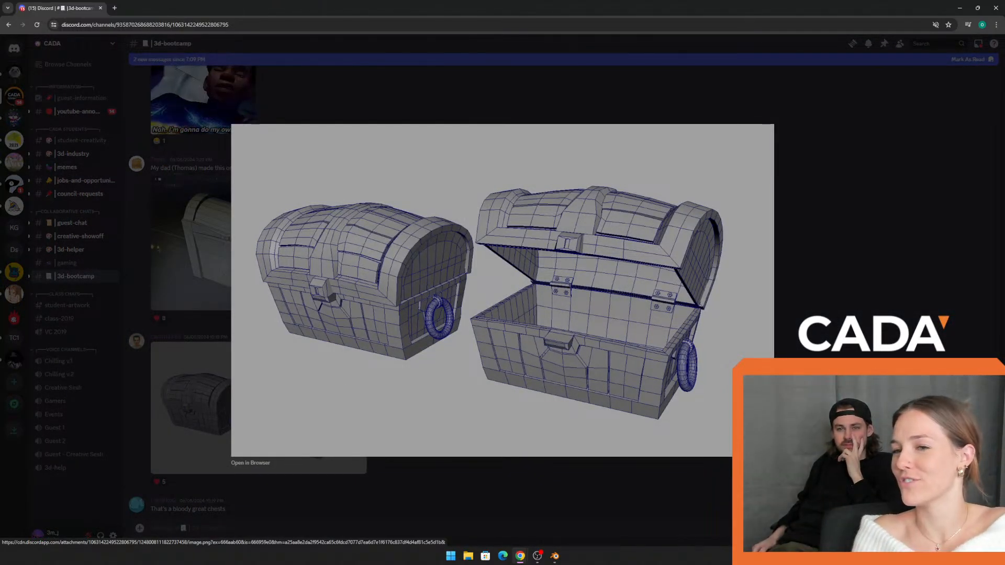
{"action": "key", "text": "Escape"}
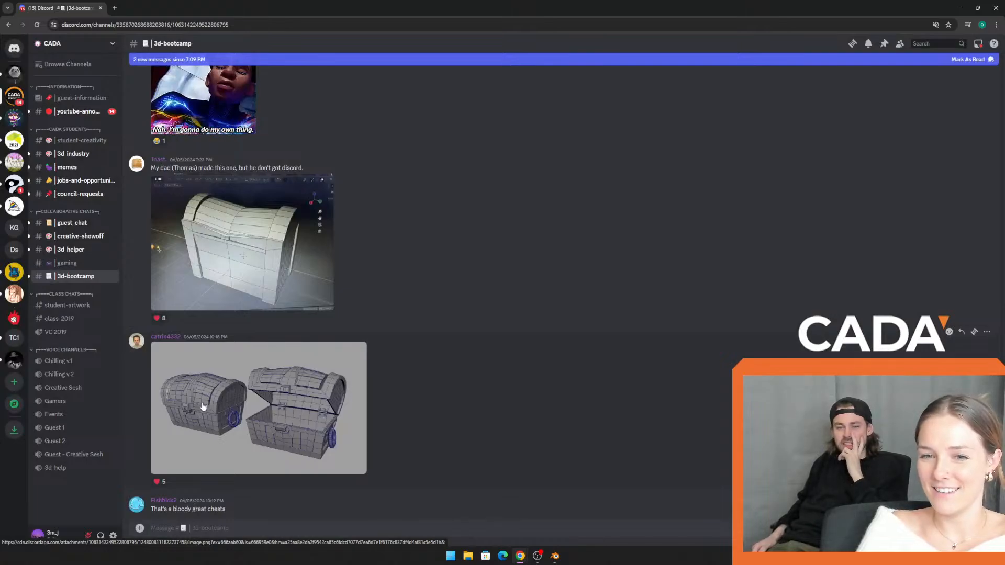
{"action": "left_click", "coordinate": [234, 410]}
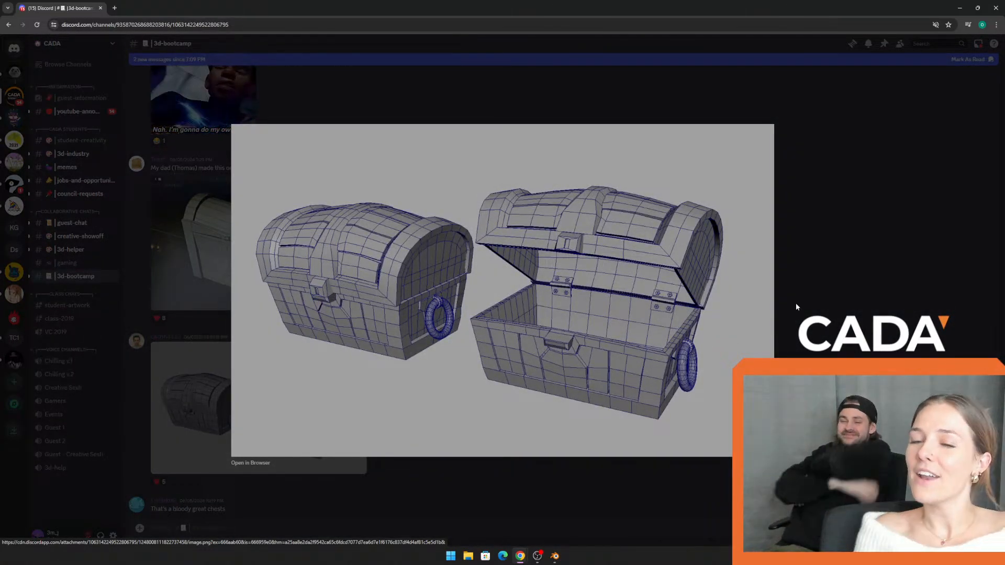
{"action": "left_click", "coordinate": [837, 211]}
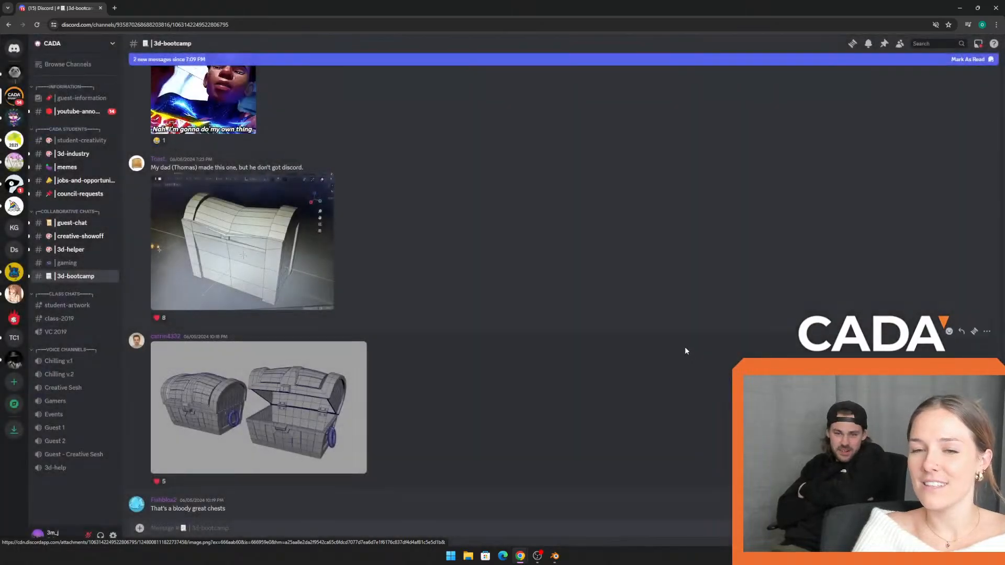
Step: Go to today's posts and examine the enlarged render of the red-brown chest with the rope handle
{"action": "scroll", "coordinate": [659, 350], "scroll_direction": "down", "scroll_amount": 10}
{"action": "scroll", "coordinate": [662, 348], "scroll_direction": "down", "scroll_amount": 5}
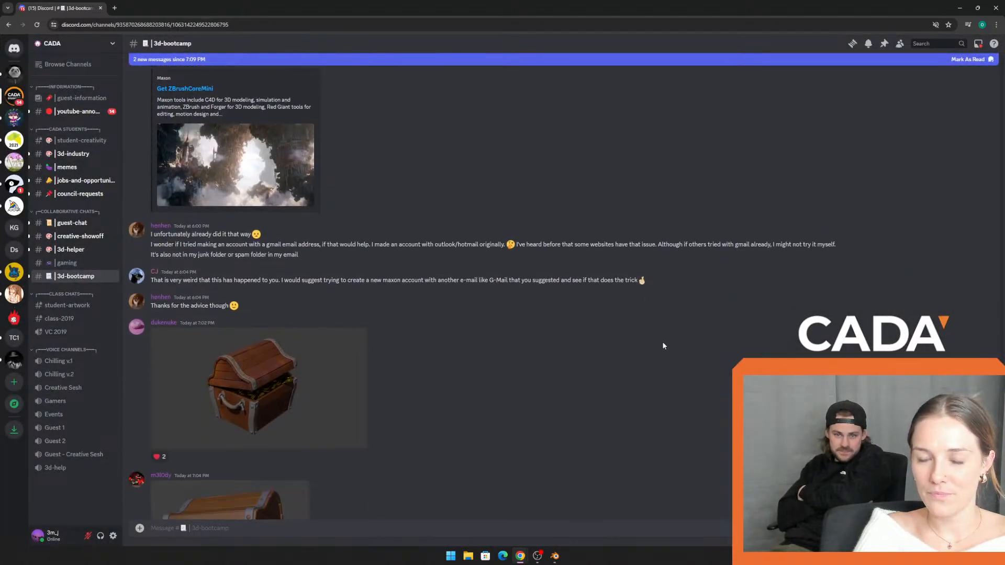
{"action": "left_click", "coordinate": [303, 260]}
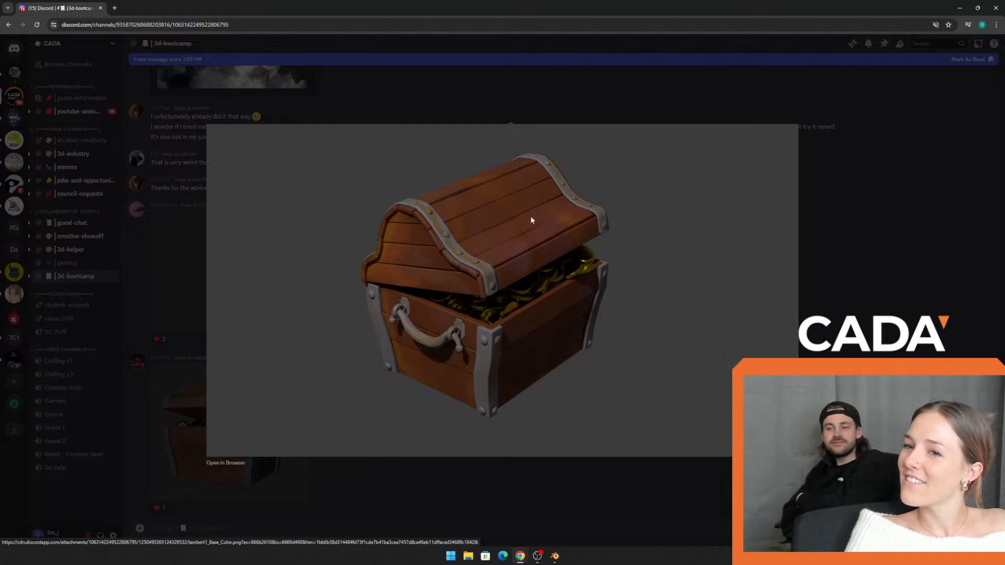
{"action": "left_click", "coordinate": [865, 244]}
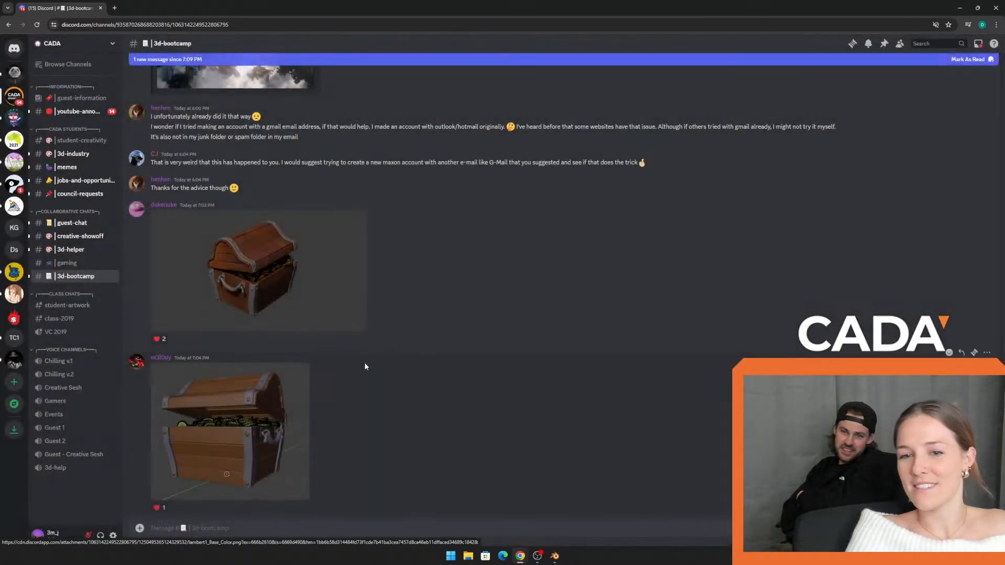
Step: Examine the enlarged pictures of the orange-brown textured chest and the brown plank chest filled with gold coins
{"action": "left_click", "coordinate": [258, 414]}
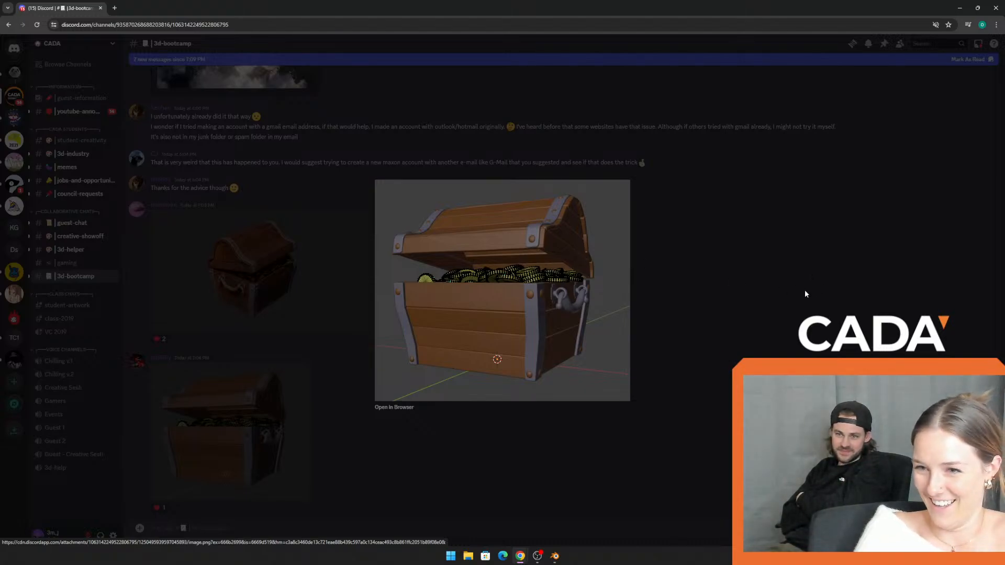
{"action": "left_click", "coordinate": [720, 318]}
{"action": "scroll", "coordinate": [523, 358], "scroll_direction": "down", "scroll_amount": 5}
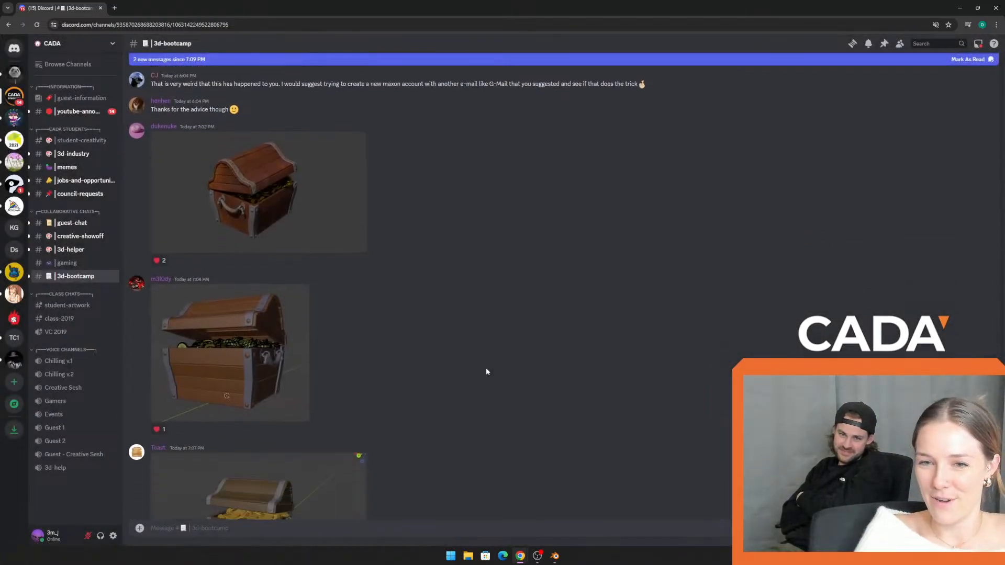
{"action": "left_click", "coordinate": [343, 289]}
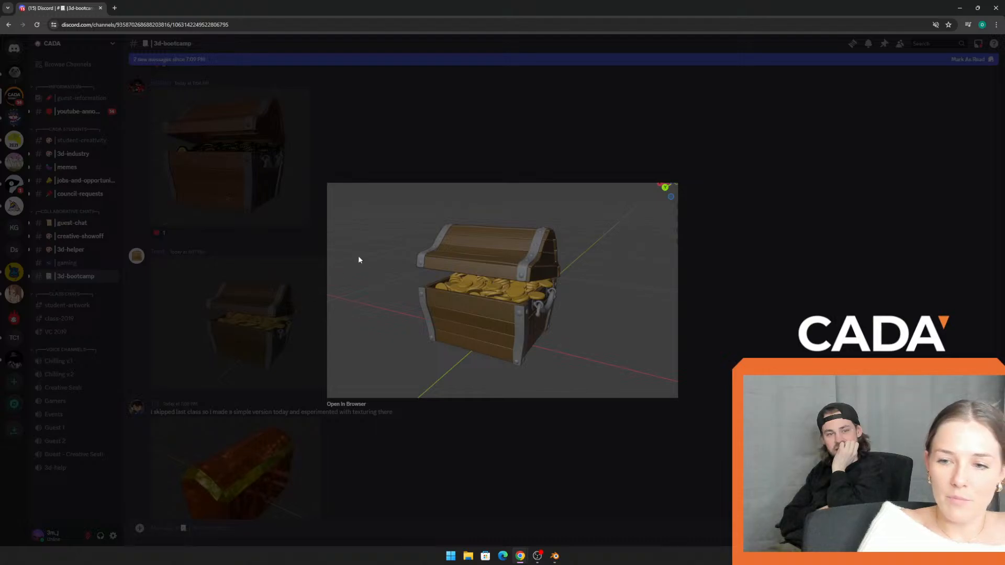
{"action": "left_click", "coordinate": [748, 158]}
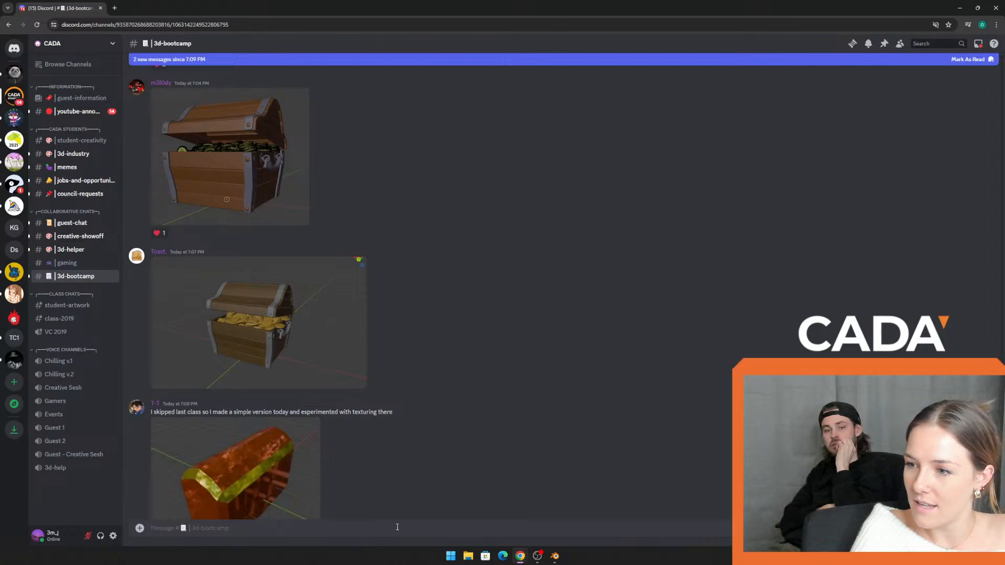
Step: Check the message attachment options and examine the enlarged picture of the simple closed orange-red chest with yellow trim
{"action": "left_click", "coordinate": [139, 528]}
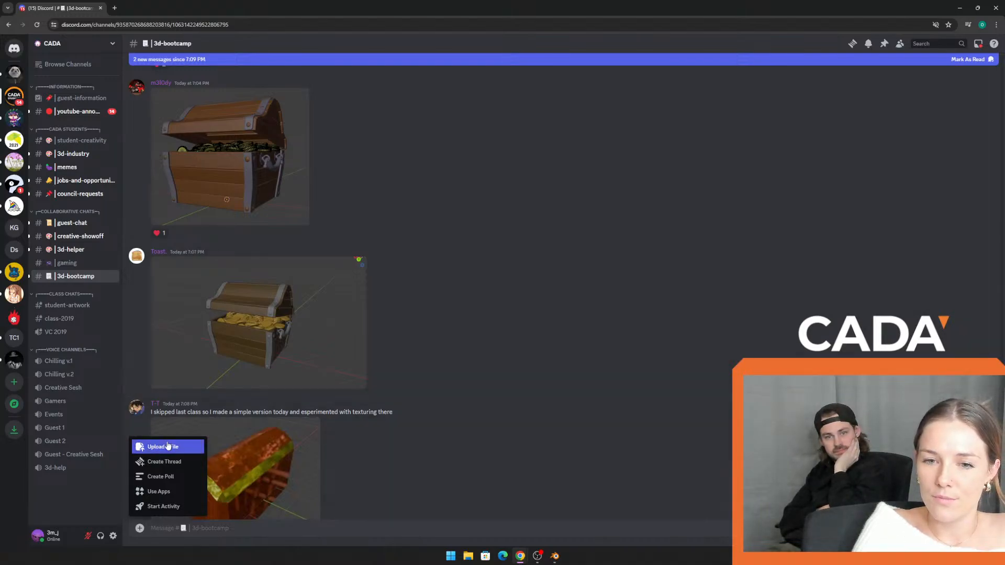
{"action": "left_click", "coordinate": [459, 318]}
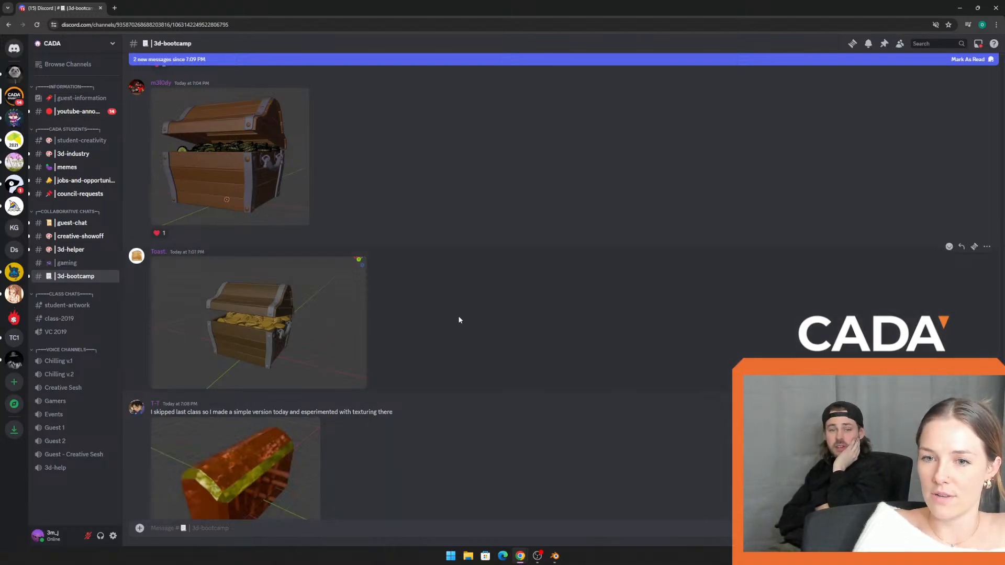
{"action": "scroll", "coordinate": [460, 319], "scroll_direction": "down", "scroll_amount": 1}
{"action": "scroll", "coordinate": [460, 318], "scroll_direction": "down", "scroll_amount": 1}
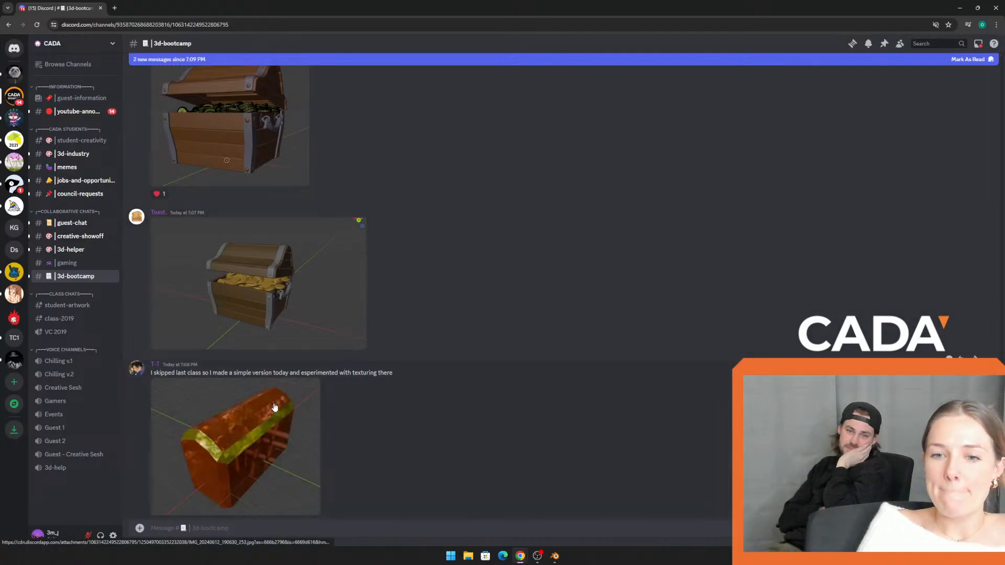
{"action": "scroll", "coordinate": [331, 329], "scroll_direction": "down", "scroll_amount": 1}
{"action": "scroll", "coordinate": [331, 328], "scroll_direction": "down", "scroll_amount": 2}
{"action": "left_click", "coordinate": [247, 375]}
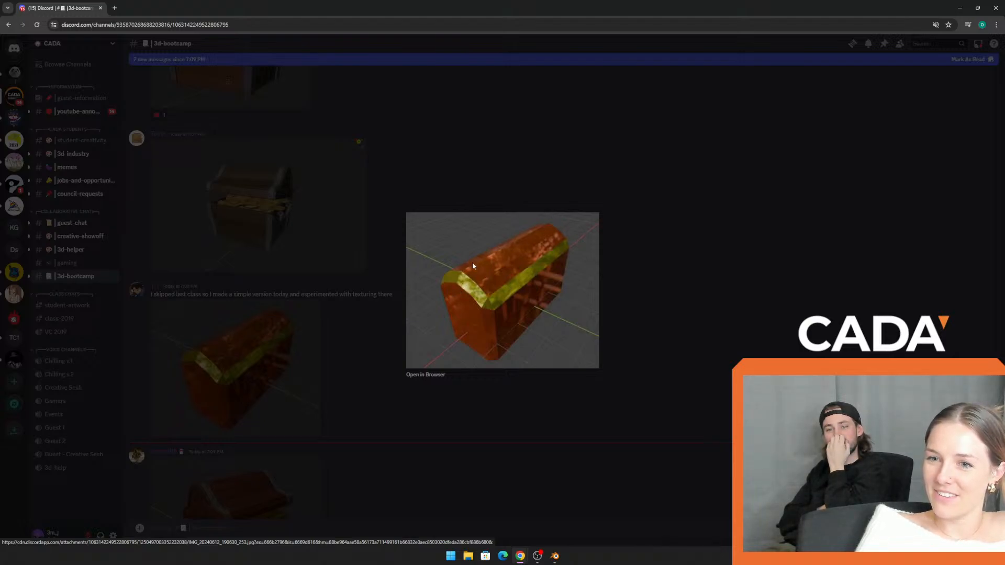
{"action": "left_click", "coordinate": [680, 242]}
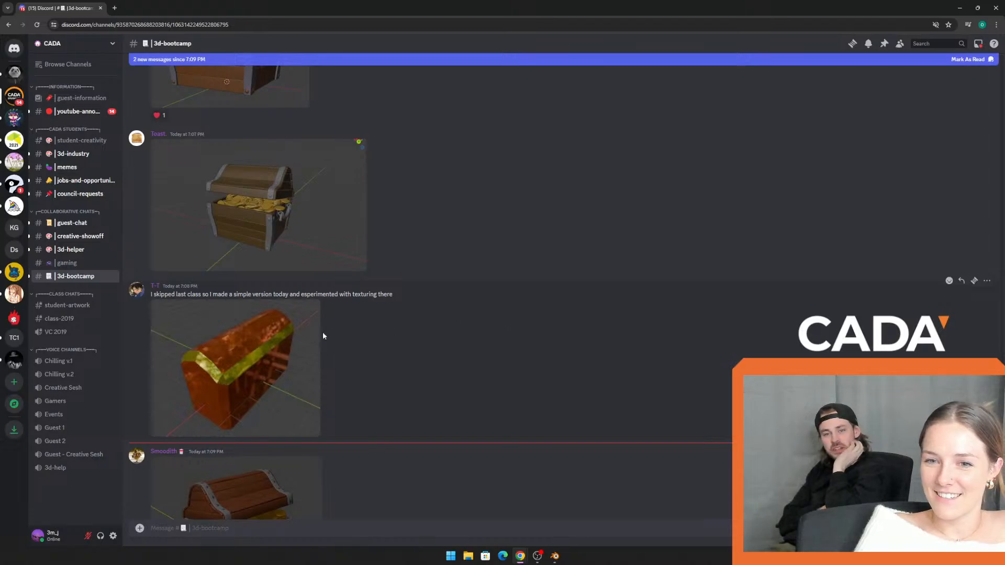
{"action": "left_click", "coordinate": [221, 343]}
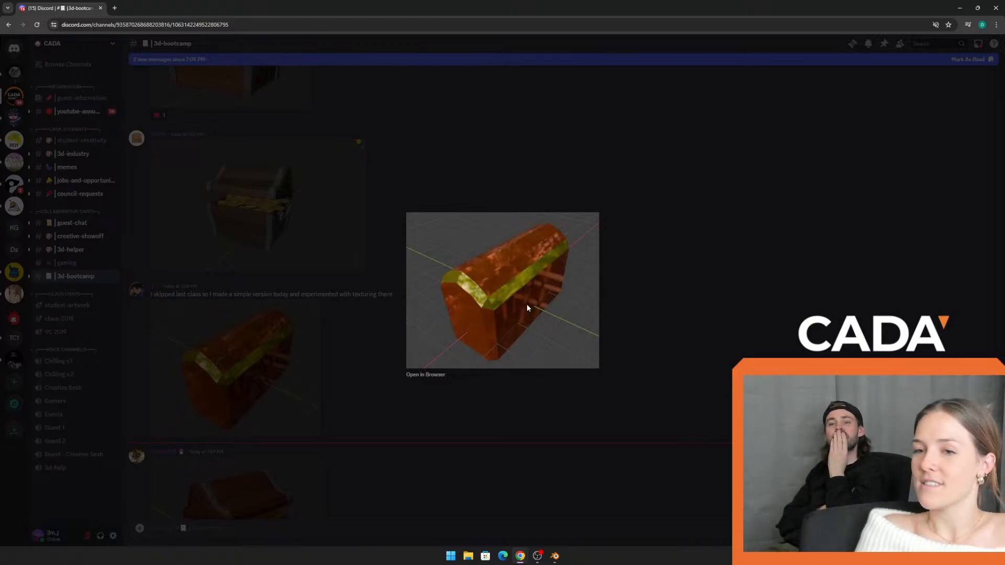
{"action": "left_click", "coordinate": [640, 236]}
Step: Examine the enlarged pictures of the dark brown open plank chest and the golden-lidded chest filled with red coins
{"action": "scroll", "coordinate": [462, 328], "scroll_direction": "down", "scroll_amount": 3}
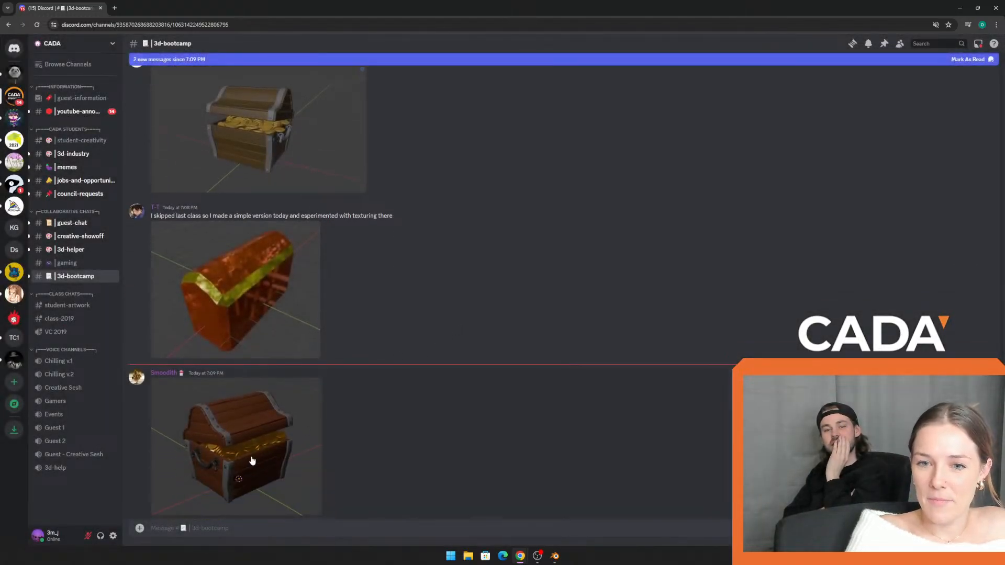
{"action": "left_click", "coordinate": [257, 421]}
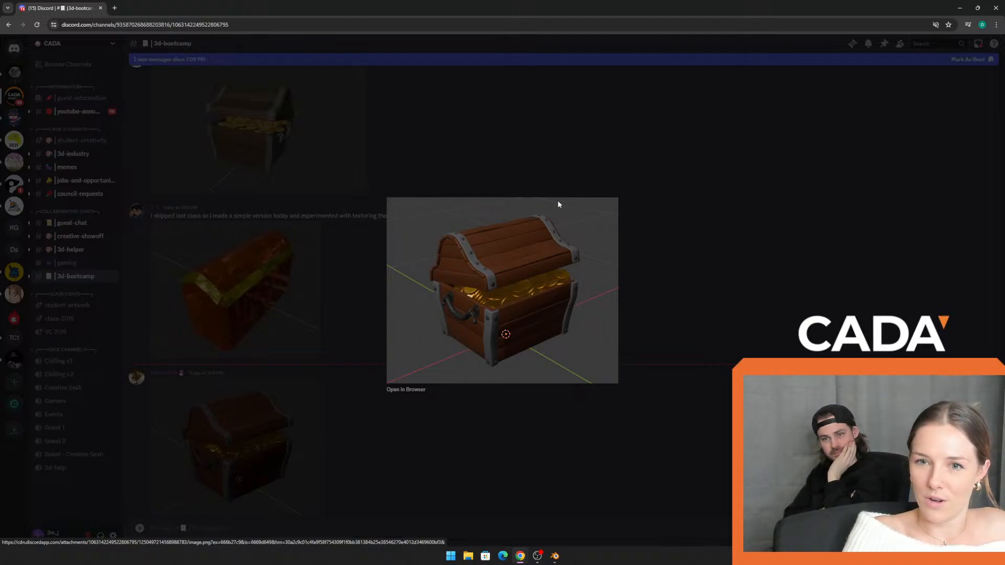
{"action": "left_click", "coordinate": [693, 311]}
{"action": "scroll", "coordinate": [569, 297], "scroll_direction": "down", "scroll_amount": 3}
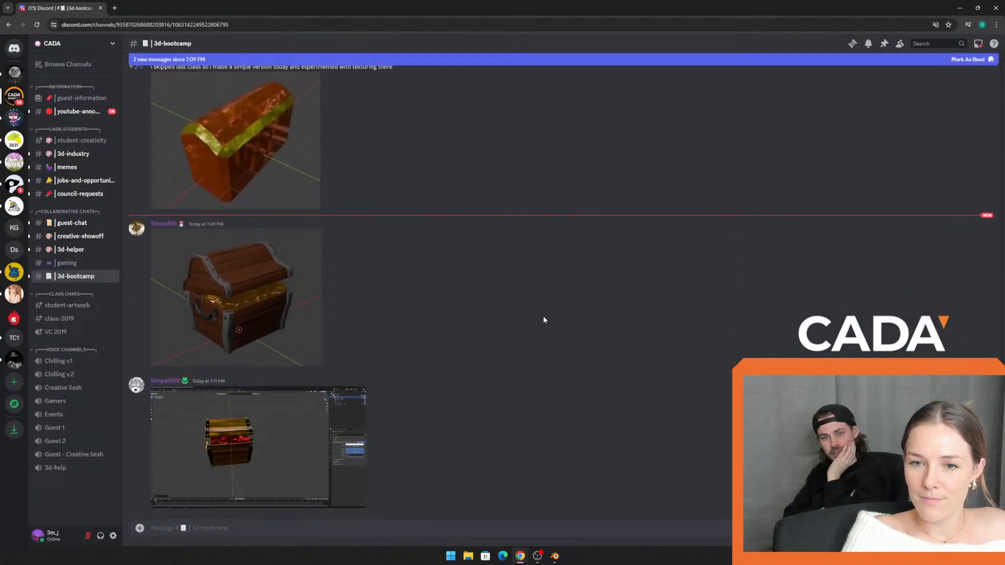
{"action": "left_click", "coordinate": [231, 449]}
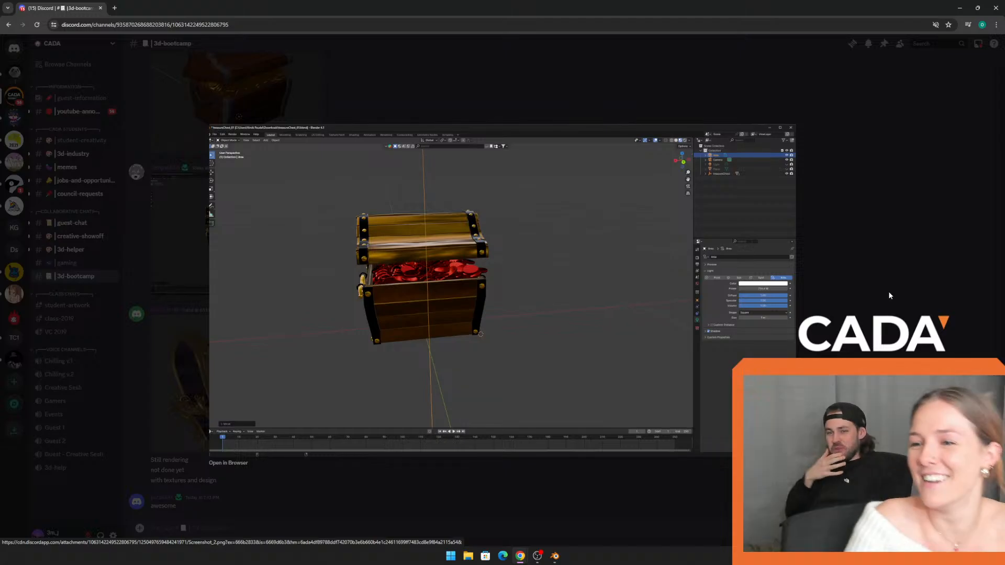
{"action": "left_click", "coordinate": [882, 324]}
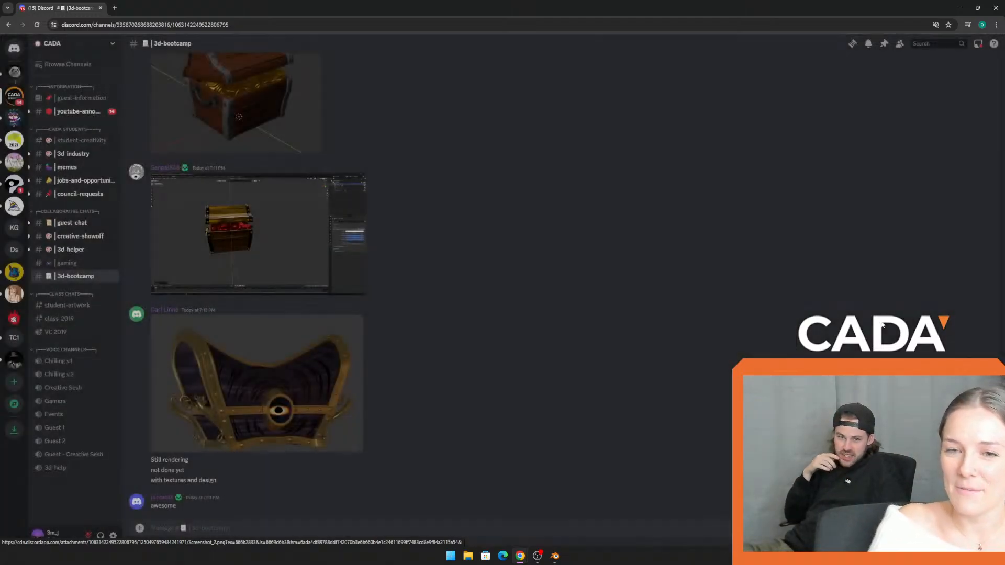
Step: Examine the enlarged purple-and-gold chest with the eye emblem up close, and the red plank chest filled with gold coins
{"action": "left_click", "coordinate": [303, 353]}
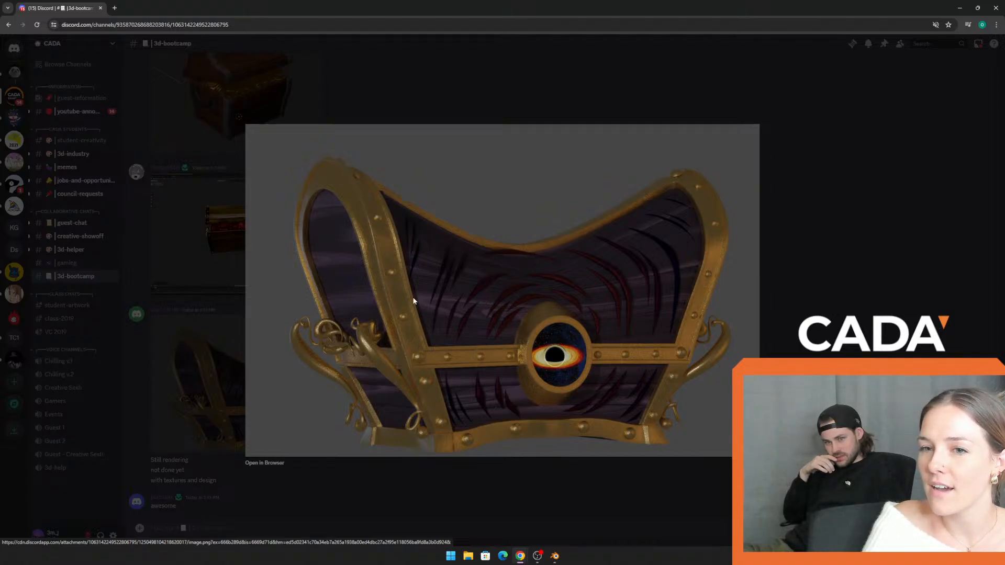
{"action": "scroll", "coordinate": [491, 303], "scroll_direction": "up", "scroll_amount": 8, "text": "ctrl"}
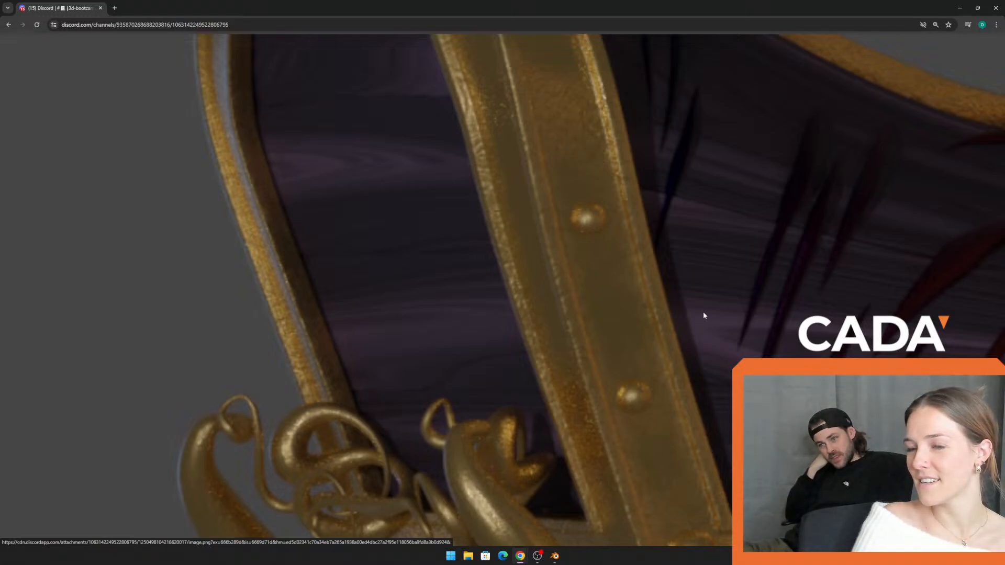
{"action": "key", "text": "ctrl+minus"}
{"action": "key", "text": "ctrl+minus"}
{"action": "key", "text": "ctrl+minus"}
{"action": "key", "text": "ctrl+minus"}
{"action": "key", "text": "ctrl+minus"}
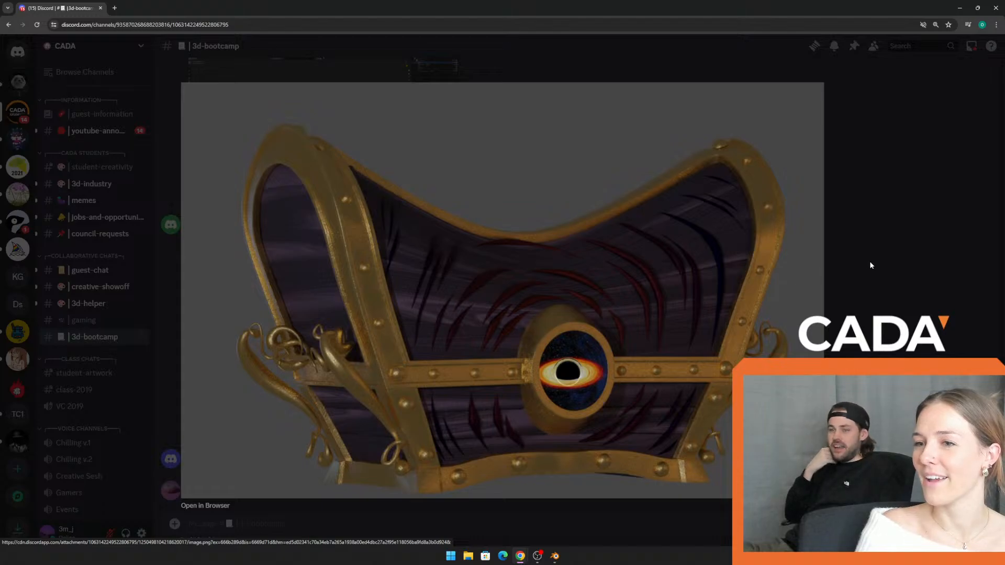
{"action": "left_click", "coordinate": [855, 343]}
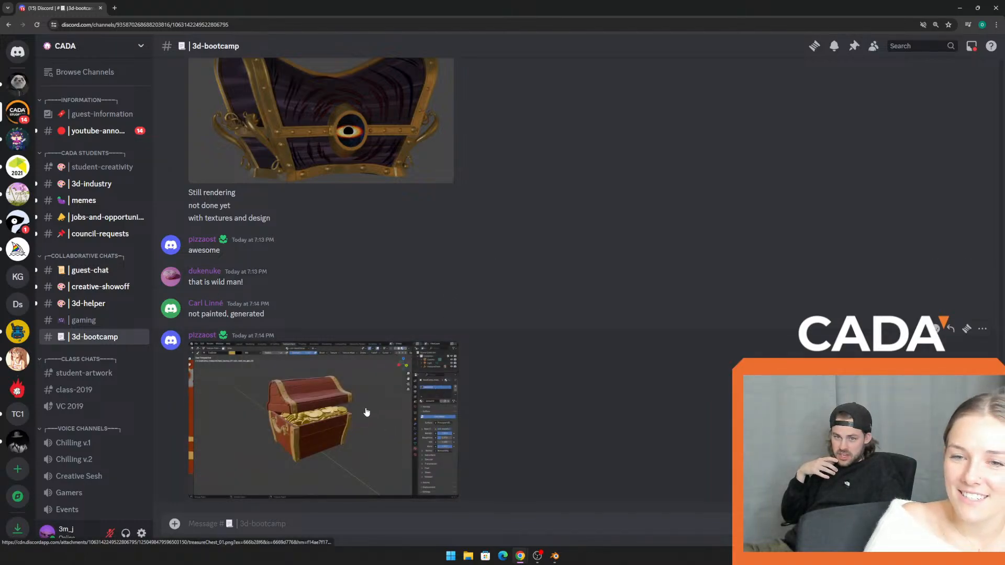
{"action": "left_click", "coordinate": [267, 405]}
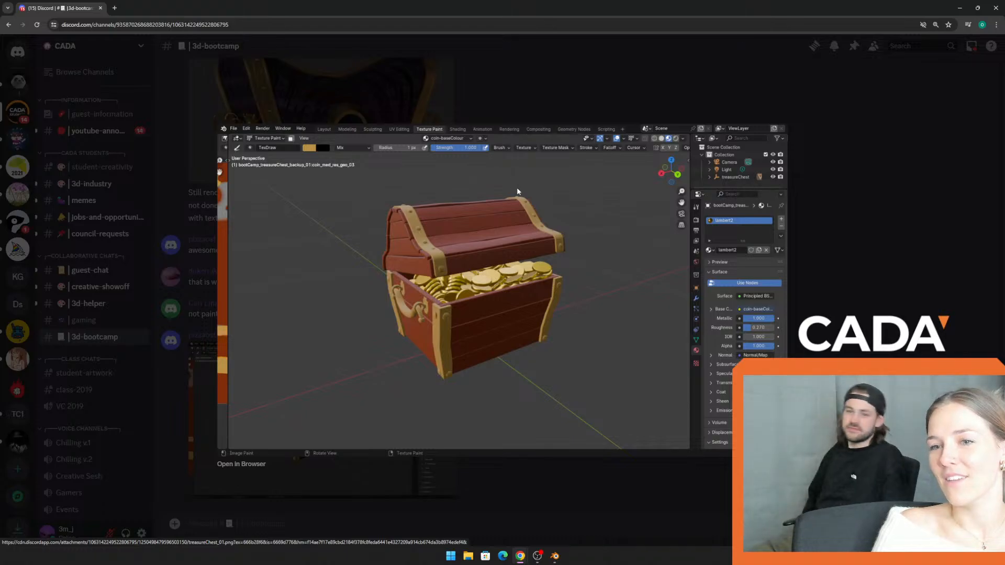
{"action": "left_click", "coordinate": [842, 273]}
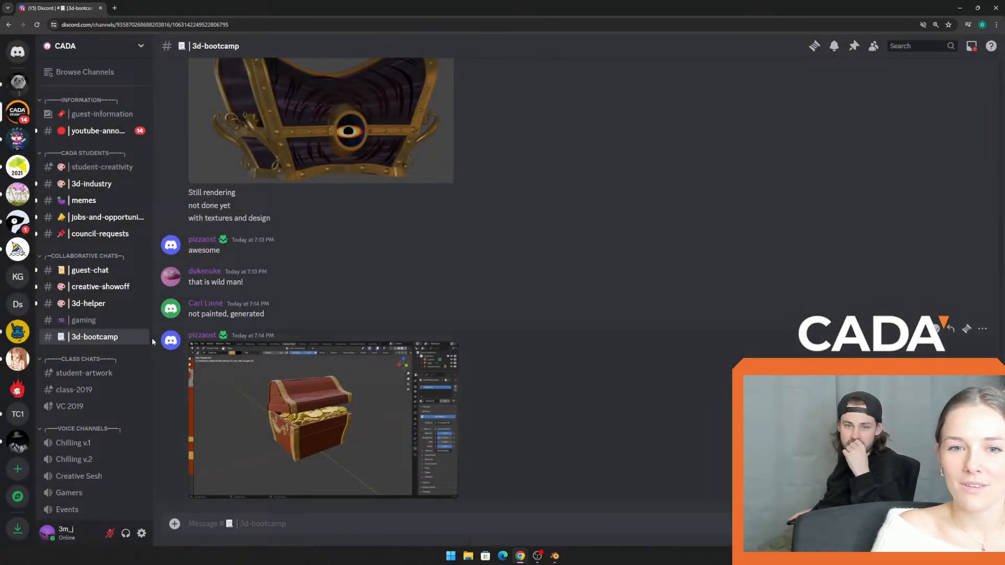
Step: Look through the recent posts in the 3d-helper and creative-showoff channels
{"action": "left_click", "coordinate": [88, 304]}
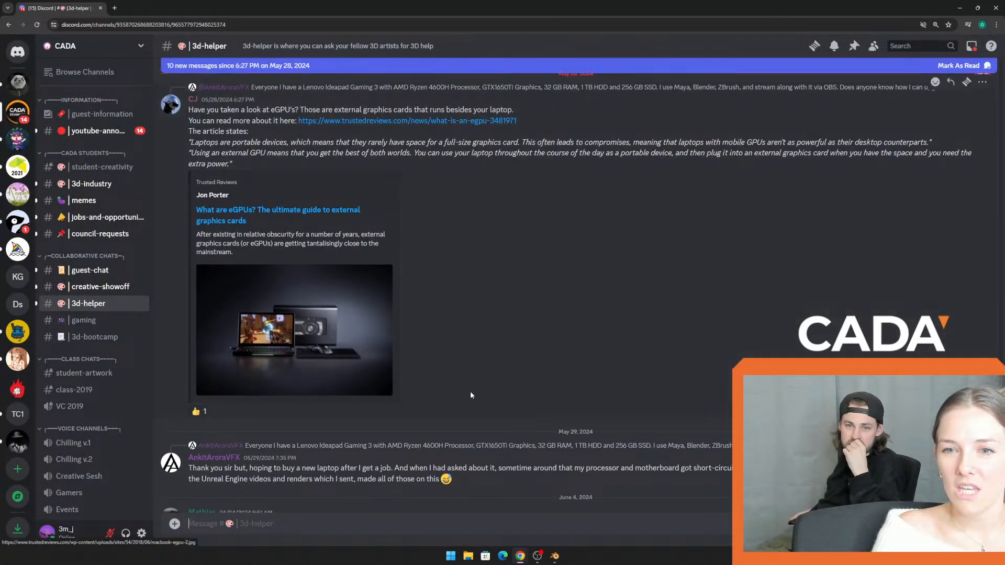
{"action": "scroll", "coordinate": [469, 409], "scroll_direction": "down", "scroll_amount": 10}
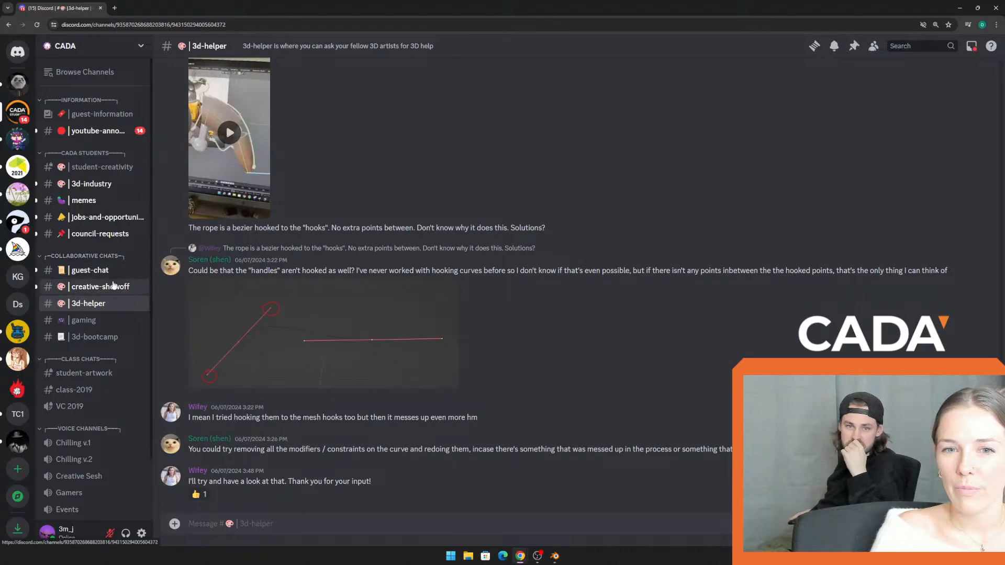
{"action": "left_click", "coordinate": [124, 287]}
{"action": "scroll", "coordinate": [382, 278], "scroll_direction": "down", "scroll_amount": 15}
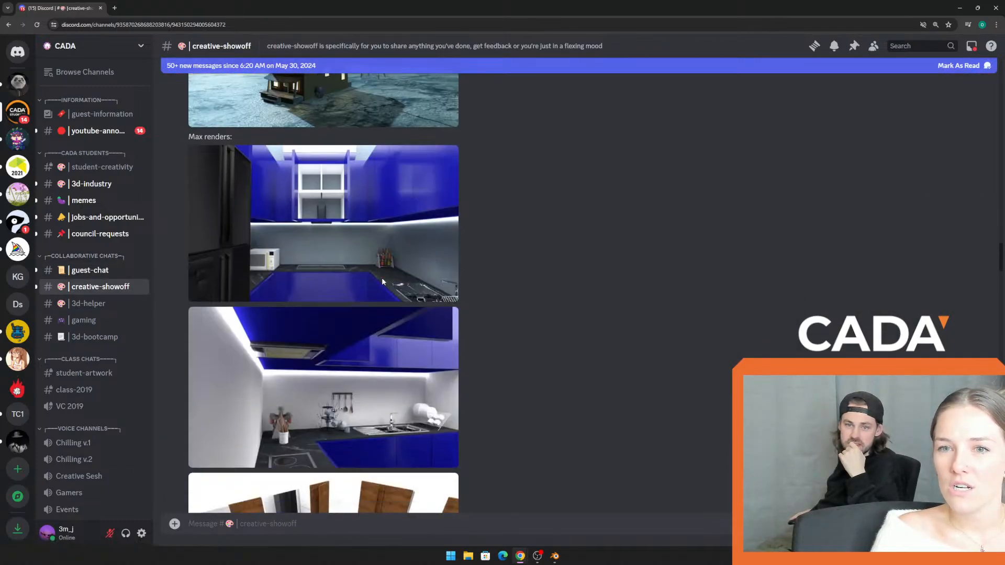
{"action": "scroll", "coordinate": [548, 313], "scroll_direction": "down", "scroll_amount": 20}
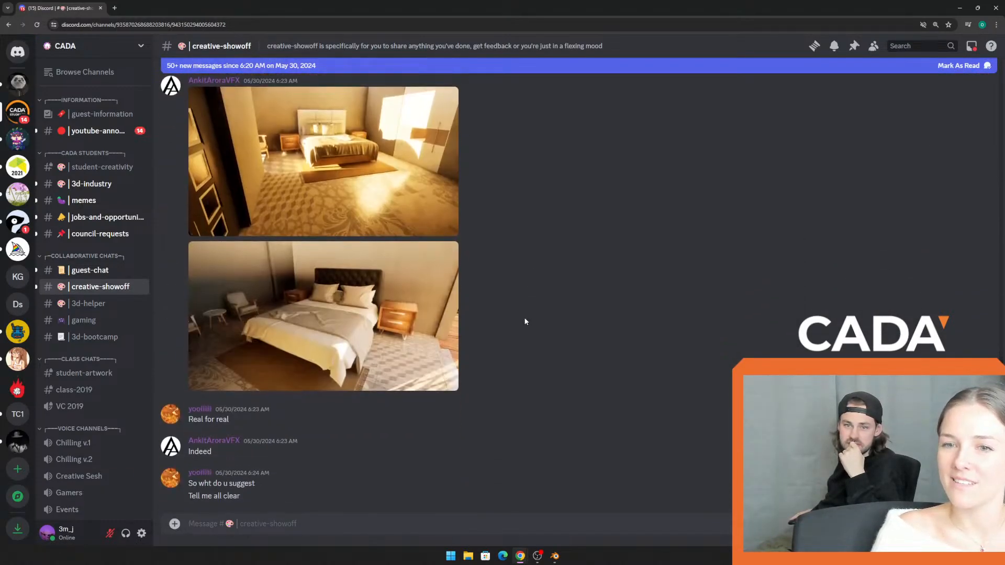
{"action": "scroll", "coordinate": [522, 323], "scroll_direction": "down", "scroll_amount": 20}
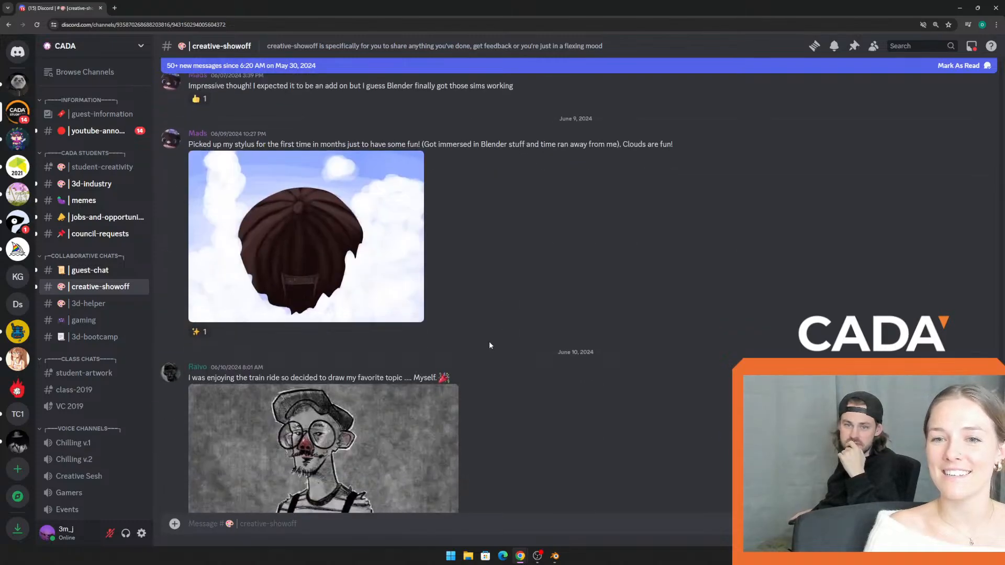
{"action": "scroll", "coordinate": [523, 329], "scroll_direction": "up", "scroll_amount": 6}
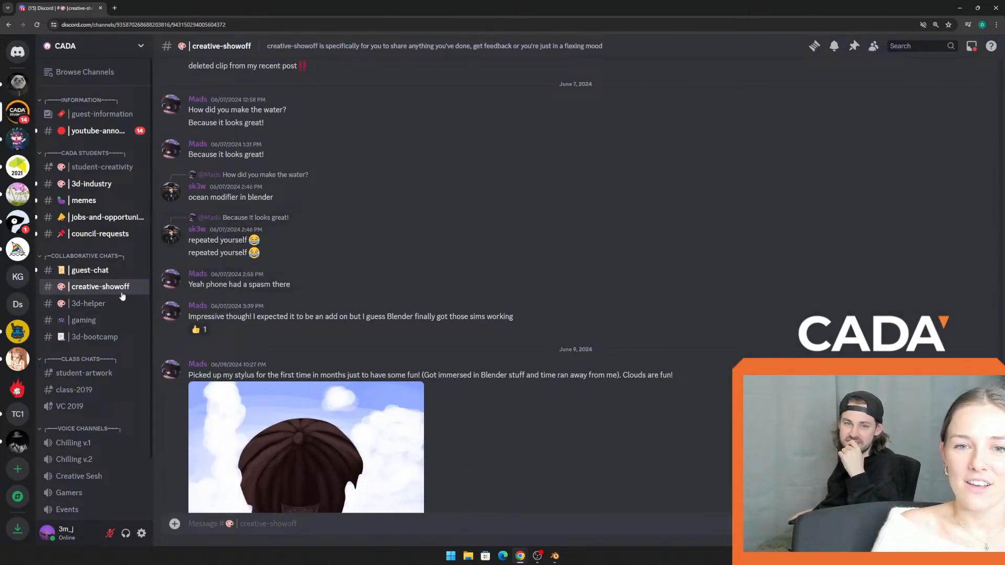
{"action": "scroll", "coordinate": [476, 370], "scroll_direction": "down", "scroll_amount": 5}
{"action": "scroll", "coordinate": [476, 371], "scroll_direction": "up", "scroll_amount": 11}
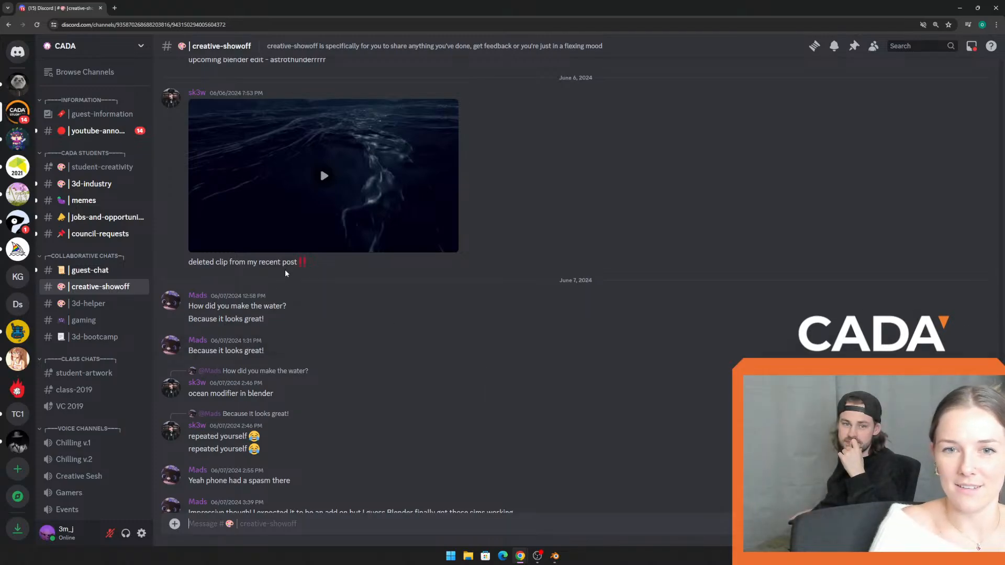
Step: Look through the recent messages in the guest-chat channel
{"action": "left_click", "coordinate": [88, 270]}
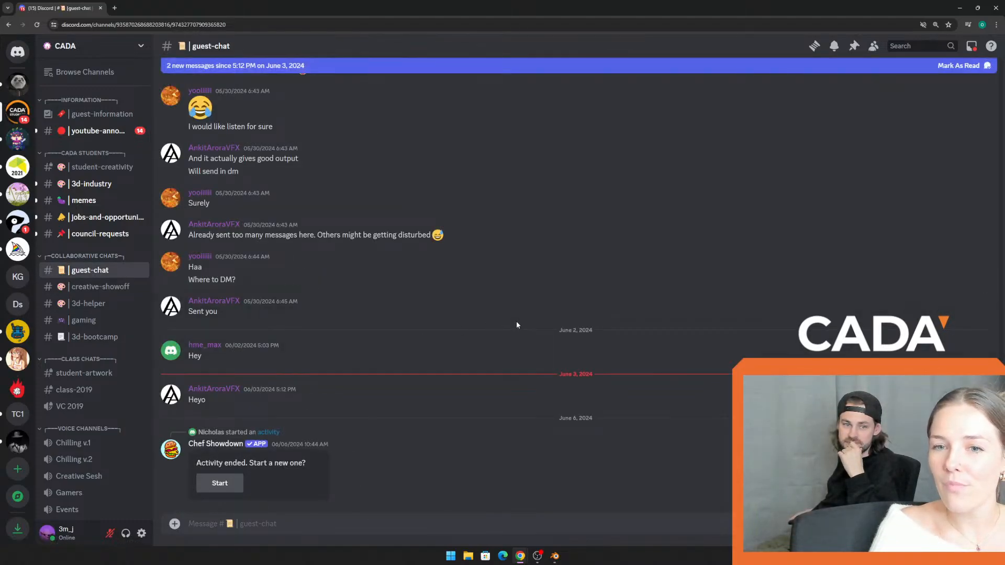
{"action": "scroll", "coordinate": [512, 382], "scroll_direction": "up", "scroll_amount": 15}
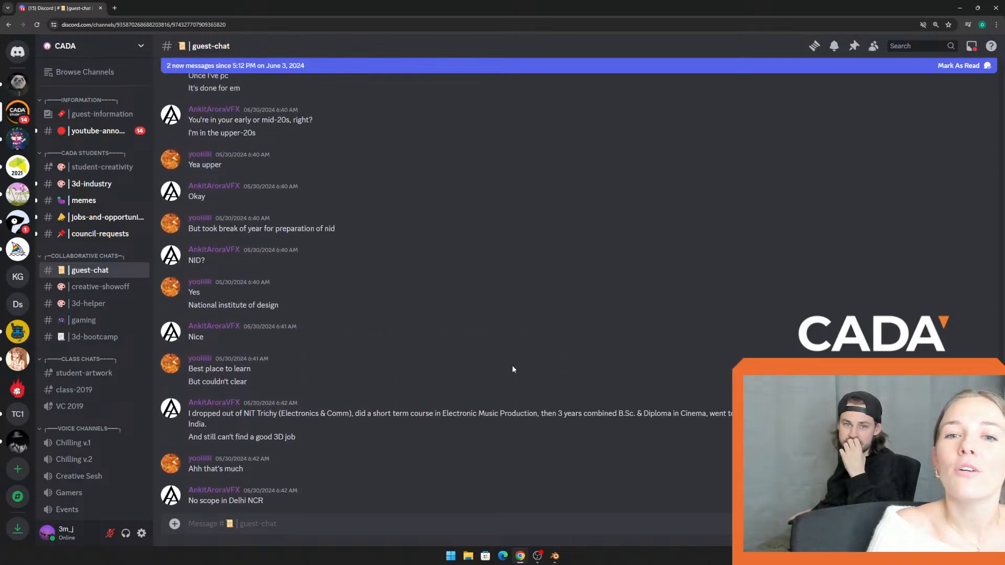
{"action": "scroll", "coordinate": [512, 367], "scroll_direction": "down", "scroll_amount": 15}
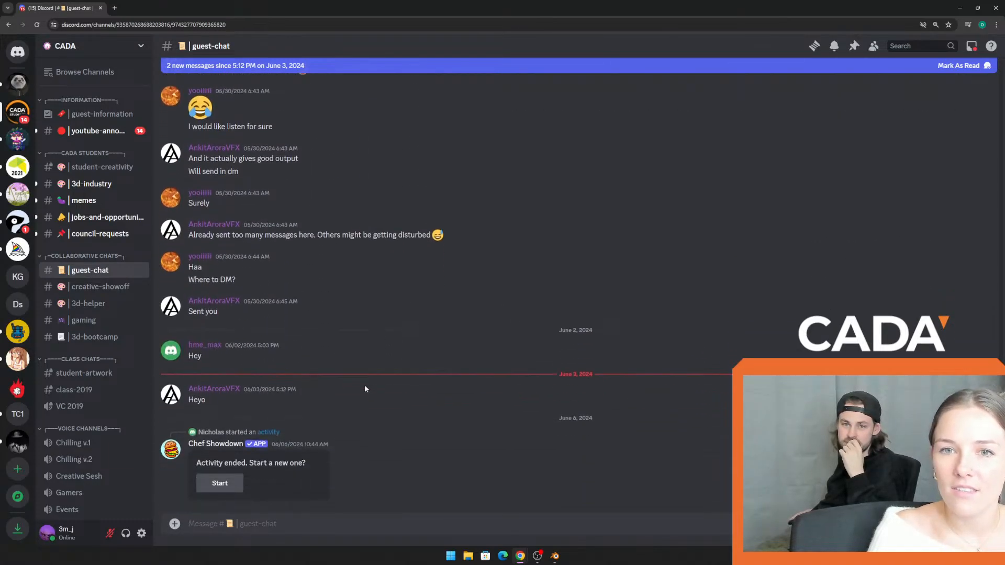
Step: Return to the 3d-bootcamp channel and view the latest screenshot of the red chest with gold coins
{"action": "left_click", "coordinate": [97, 337]}
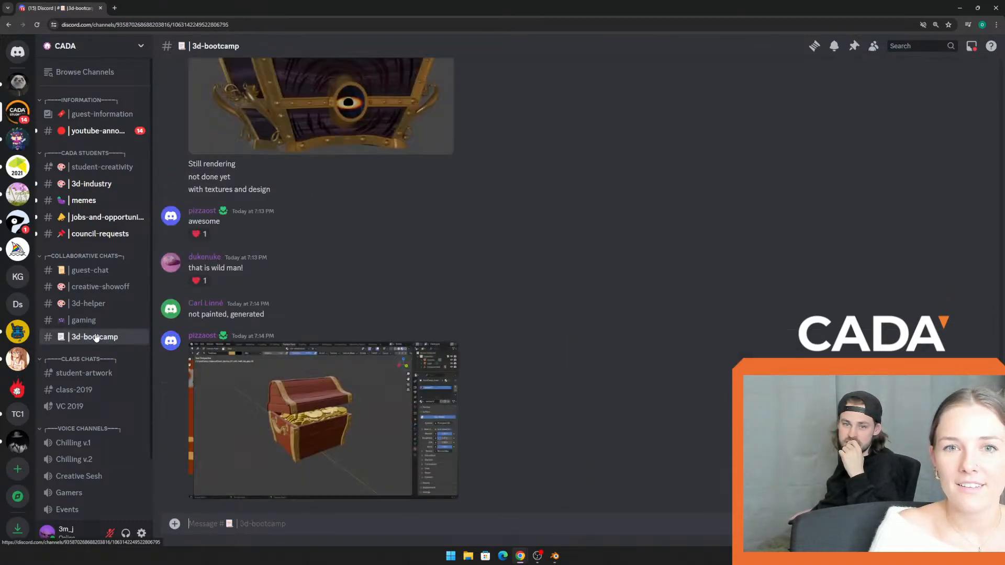
{"action": "left_click", "coordinate": [412, 438]}
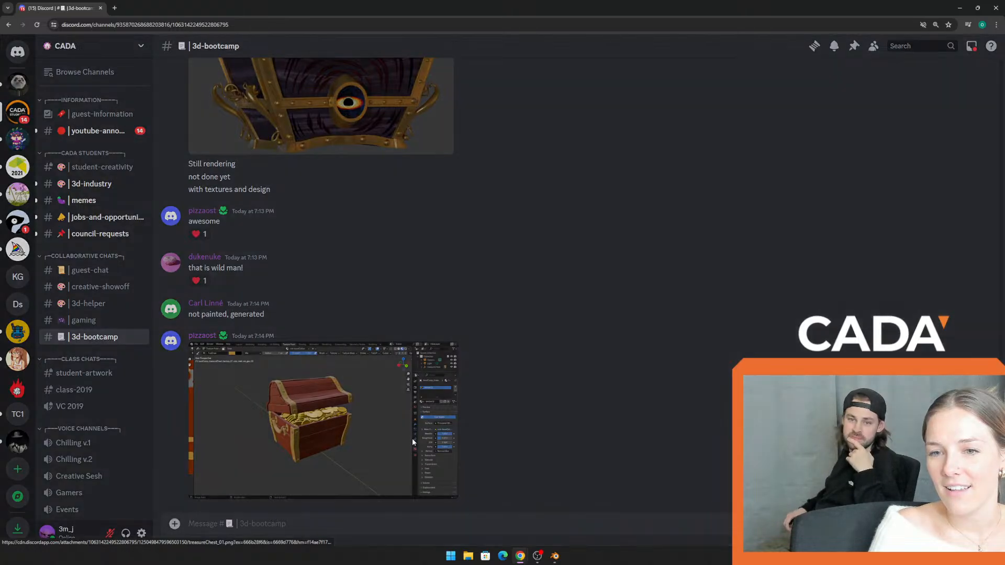
{"action": "left_click", "coordinate": [811, 195]}
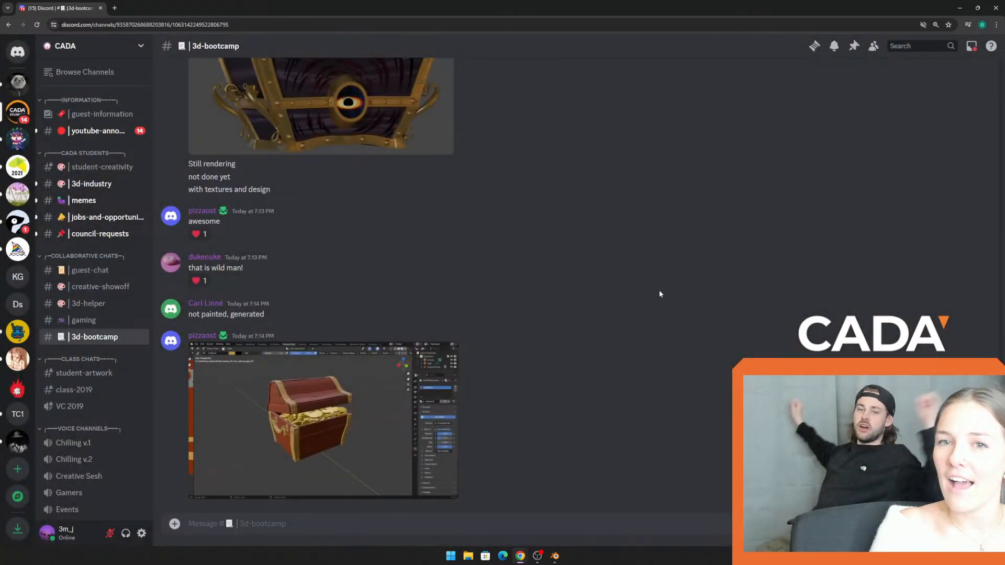